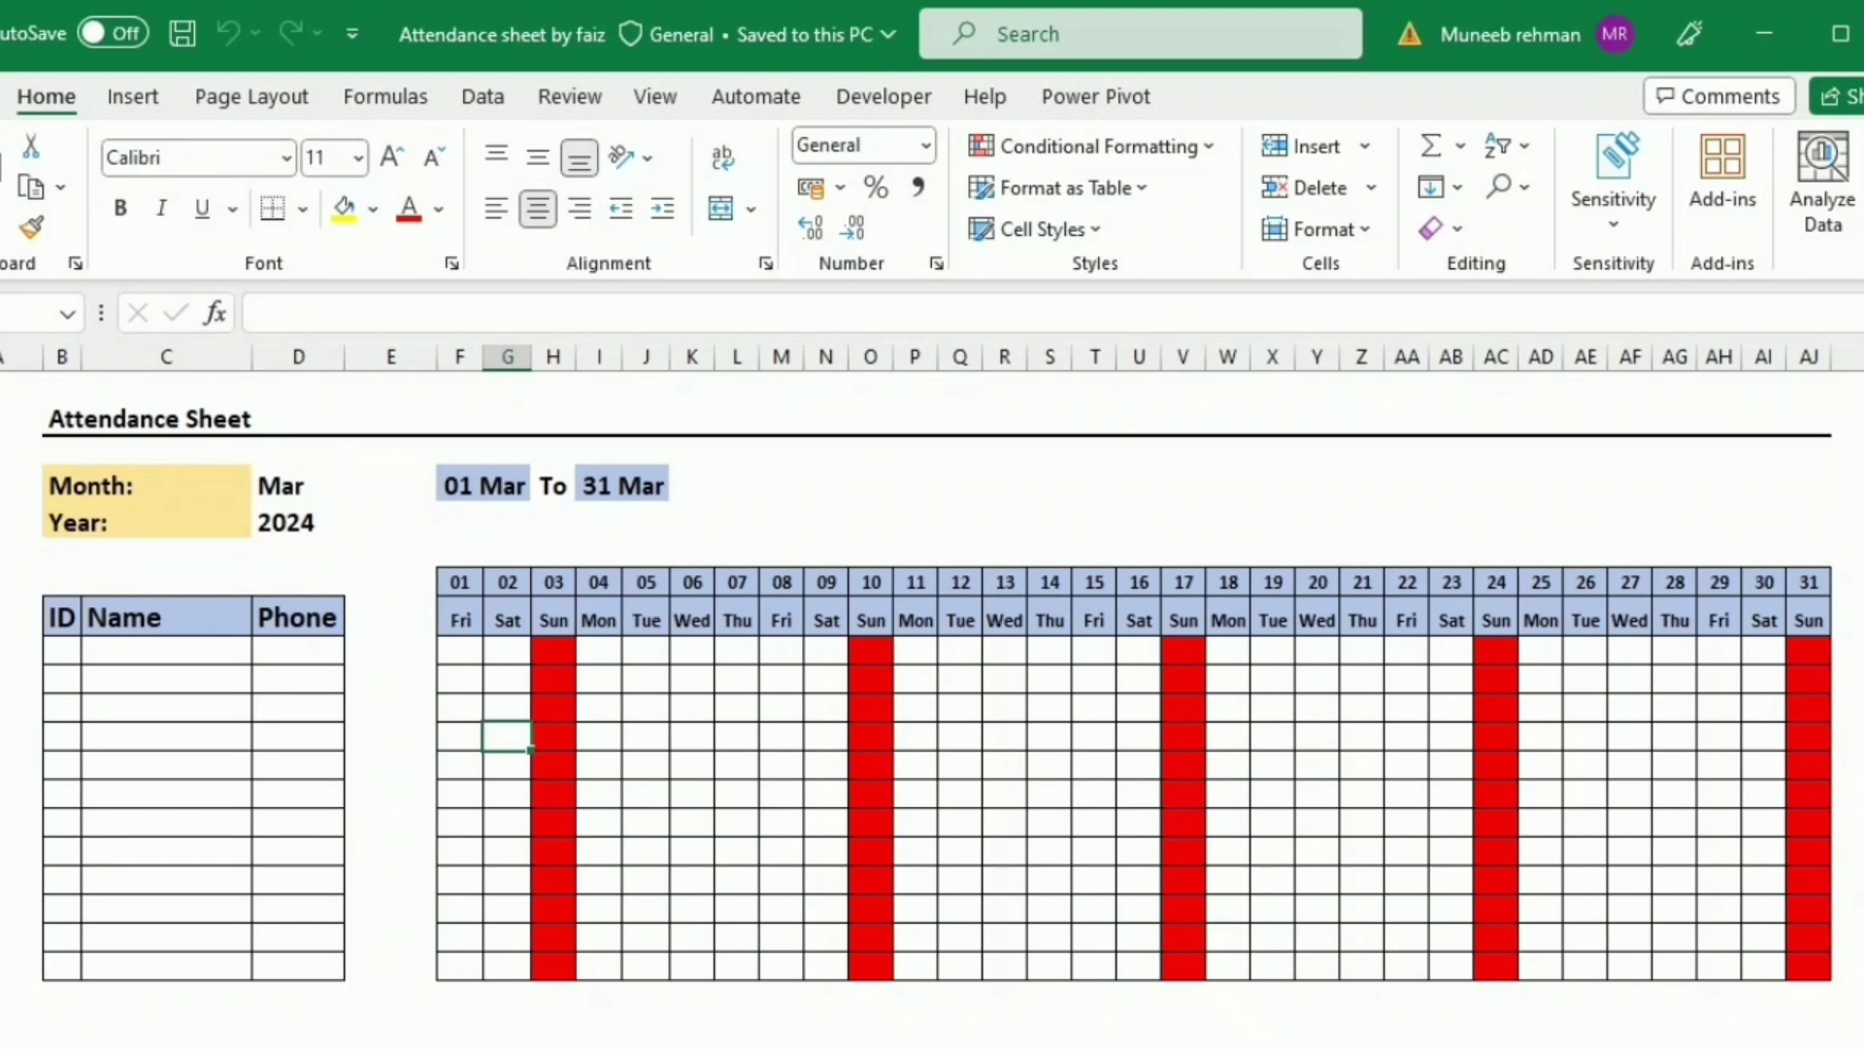
Step: Check the available months in the attendance sheet's month list and set the year to 2025
{"action": "left_click", "coordinate": [335, 486]}
{"action": "left_click", "coordinate": [361, 491]}
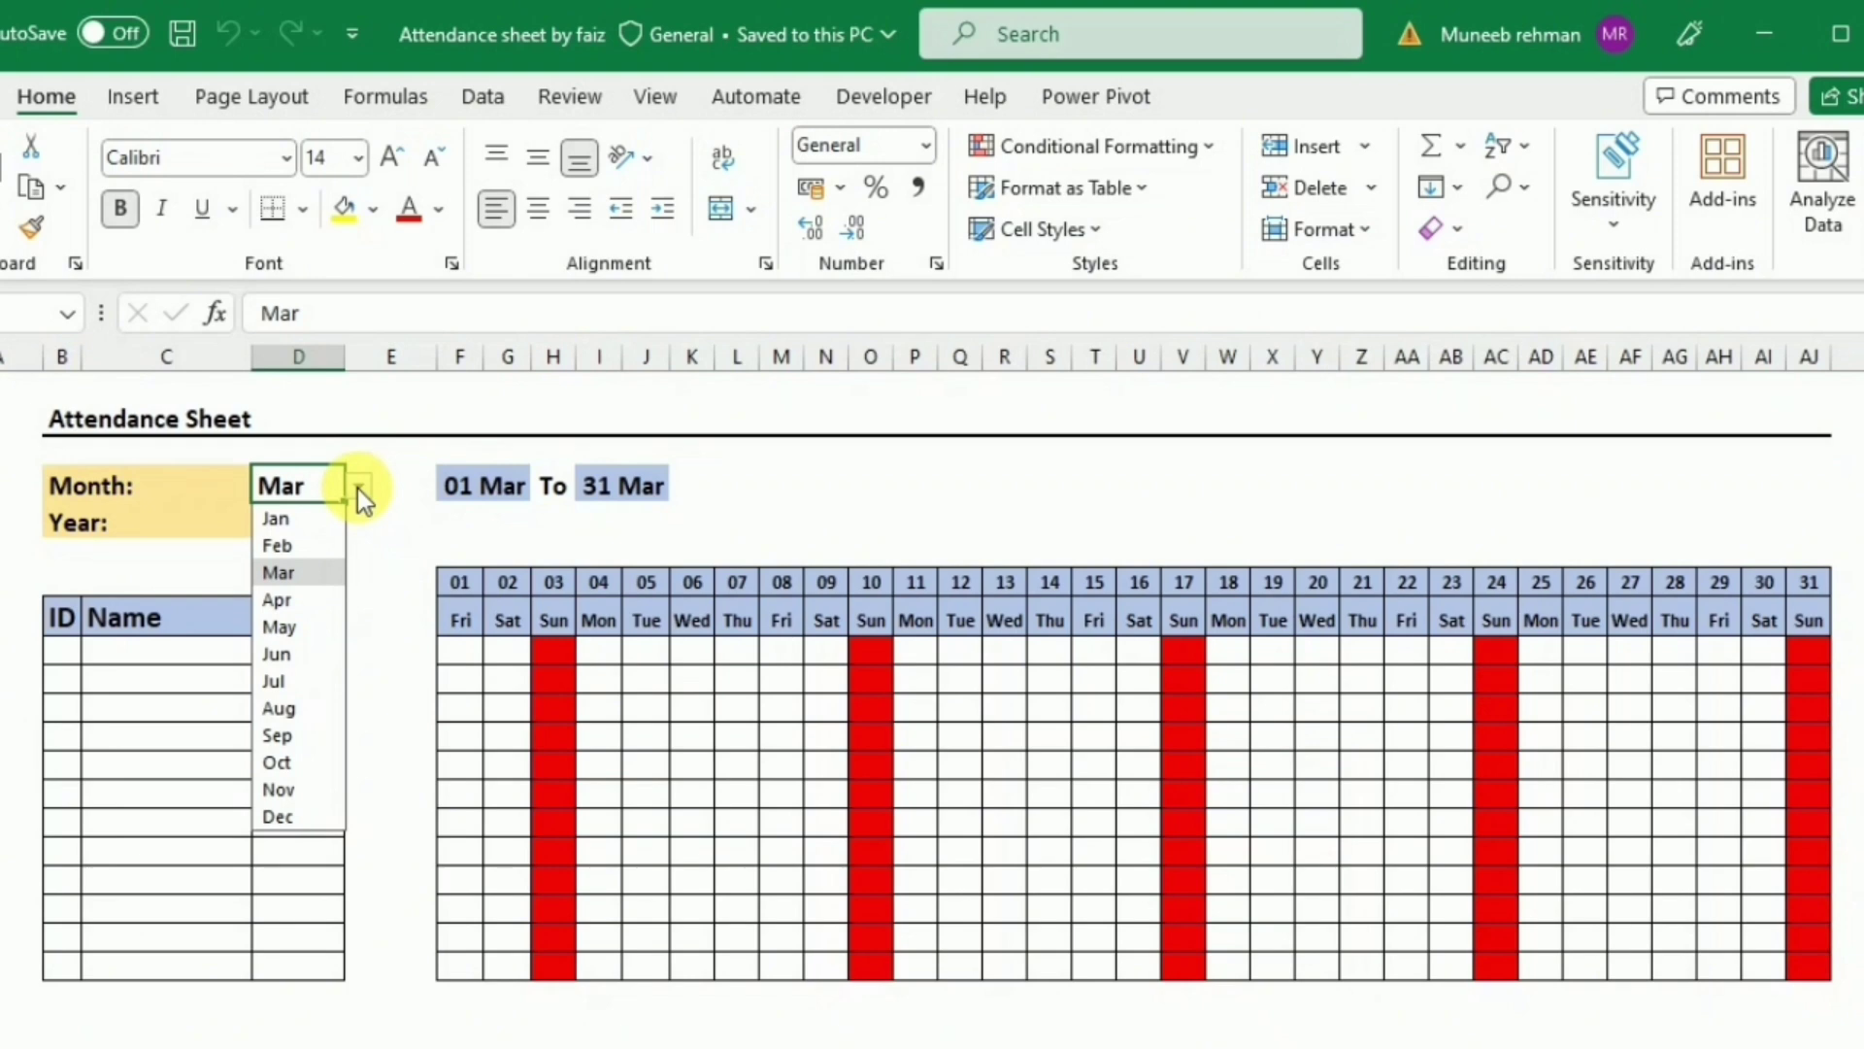
{"action": "left_click", "coordinate": [359, 491]}
{"action": "left_click", "coordinate": [339, 521]}
{"action": "left_click", "coordinate": [359, 524]}
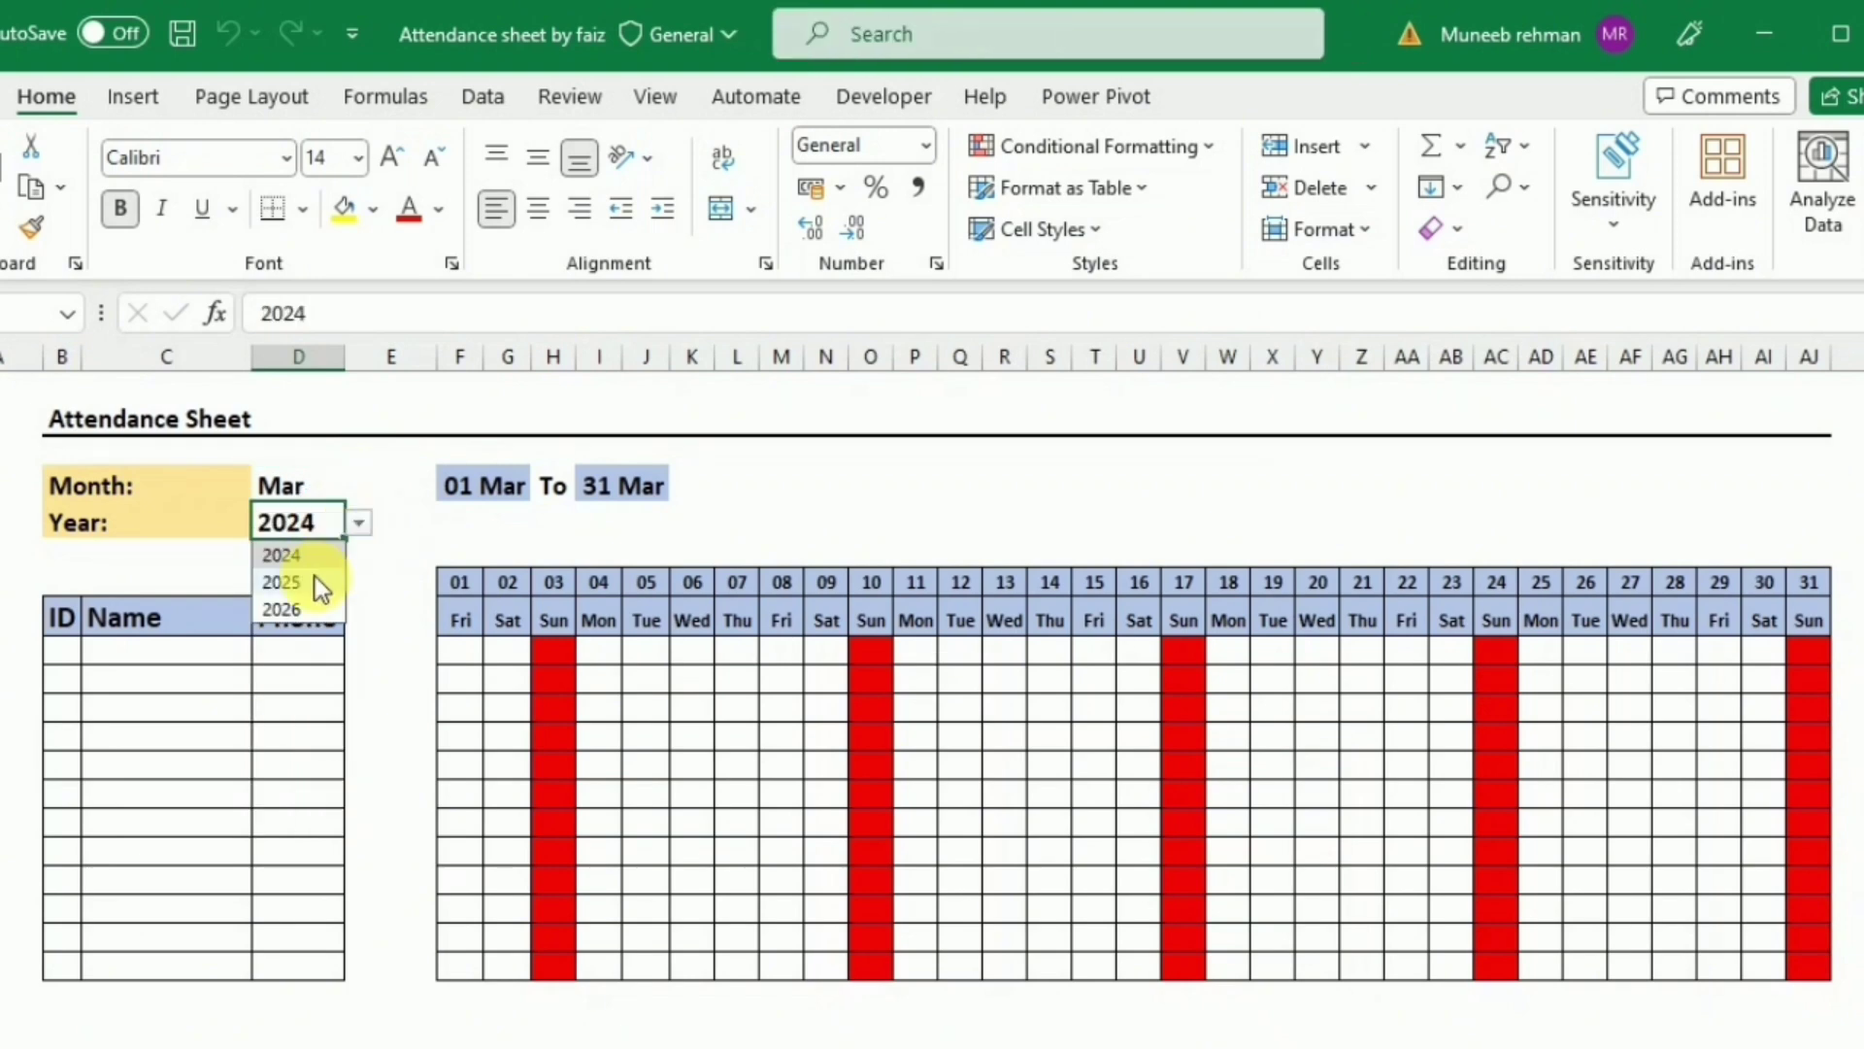
{"action": "left_click", "coordinate": [314, 582]}
Step: Switch the attendance sheet's month in turn to Apr, Jan, Feb and Dec
{"action": "left_click", "coordinate": [361, 485]}
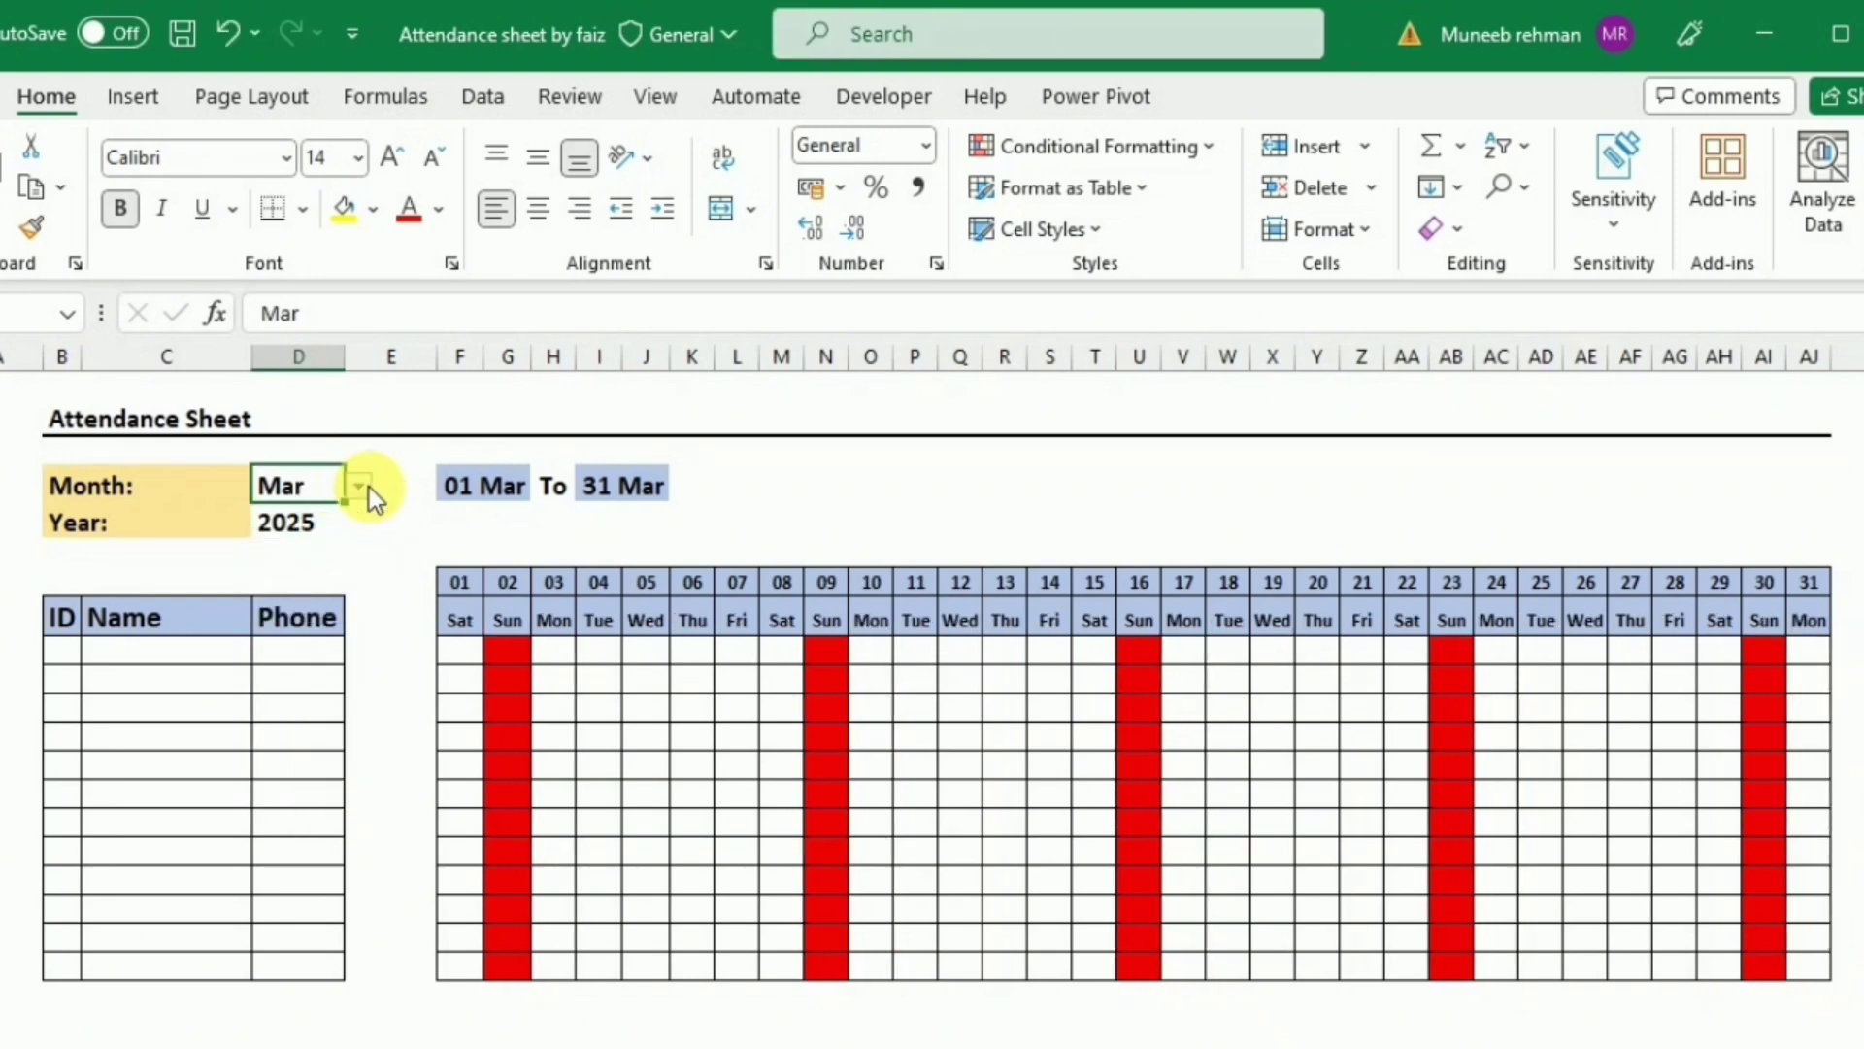
{"action": "left_click", "coordinate": [359, 487]}
{"action": "left_click", "coordinate": [320, 573]}
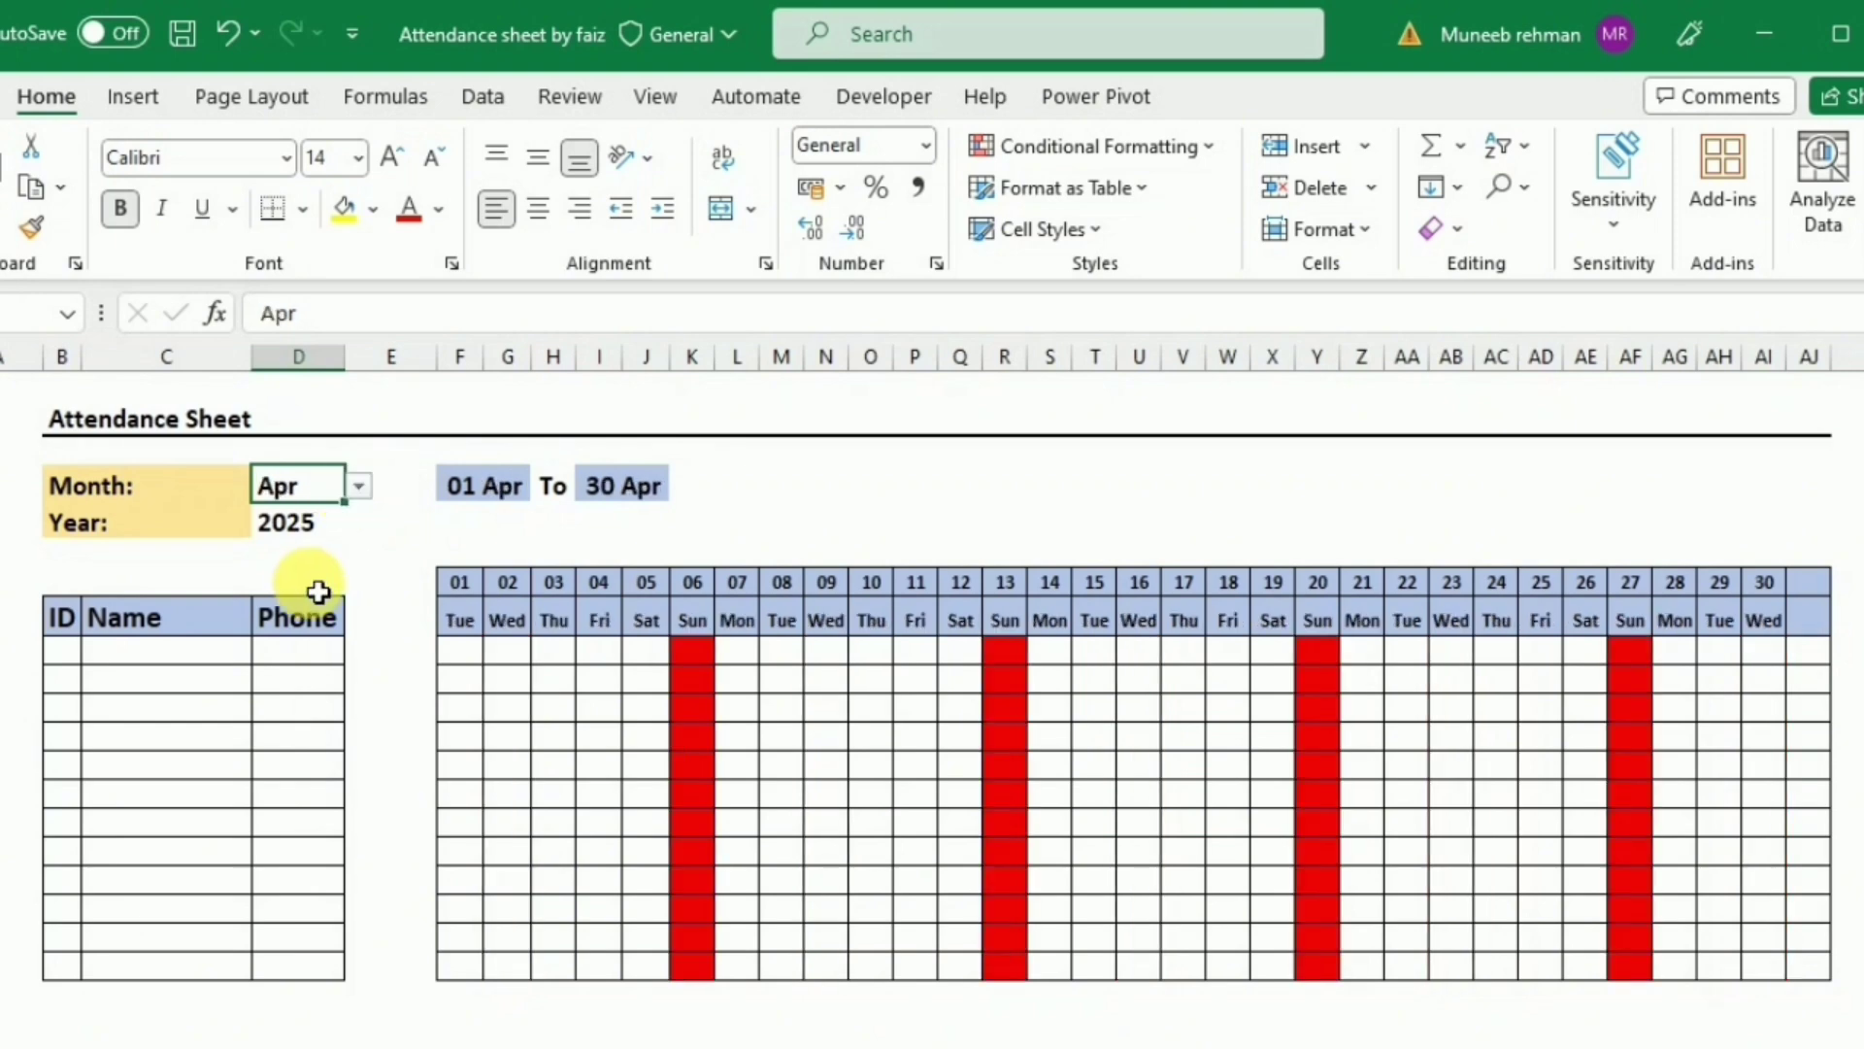
{"action": "left_click", "coordinate": [359, 490]}
{"action": "left_click", "coordinate": [317, 519]}
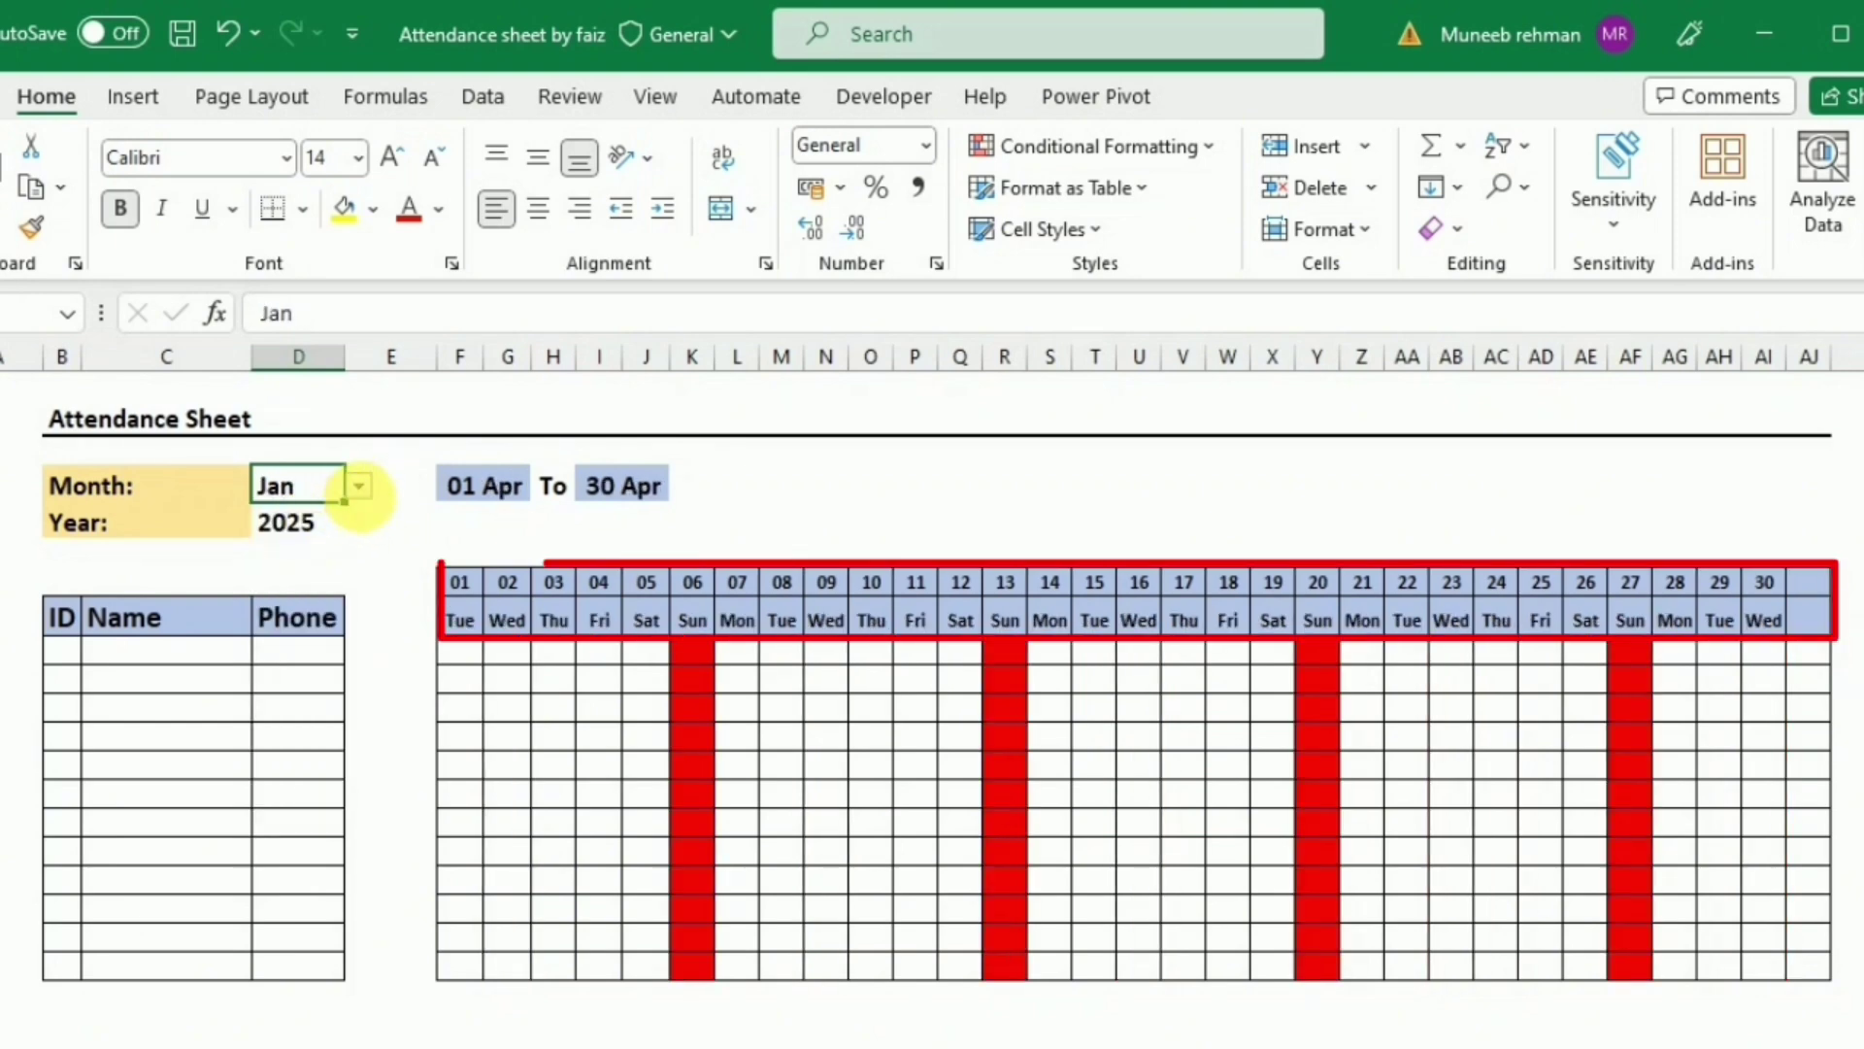
{"action": "left_click", "coordinate": [361, 488]}
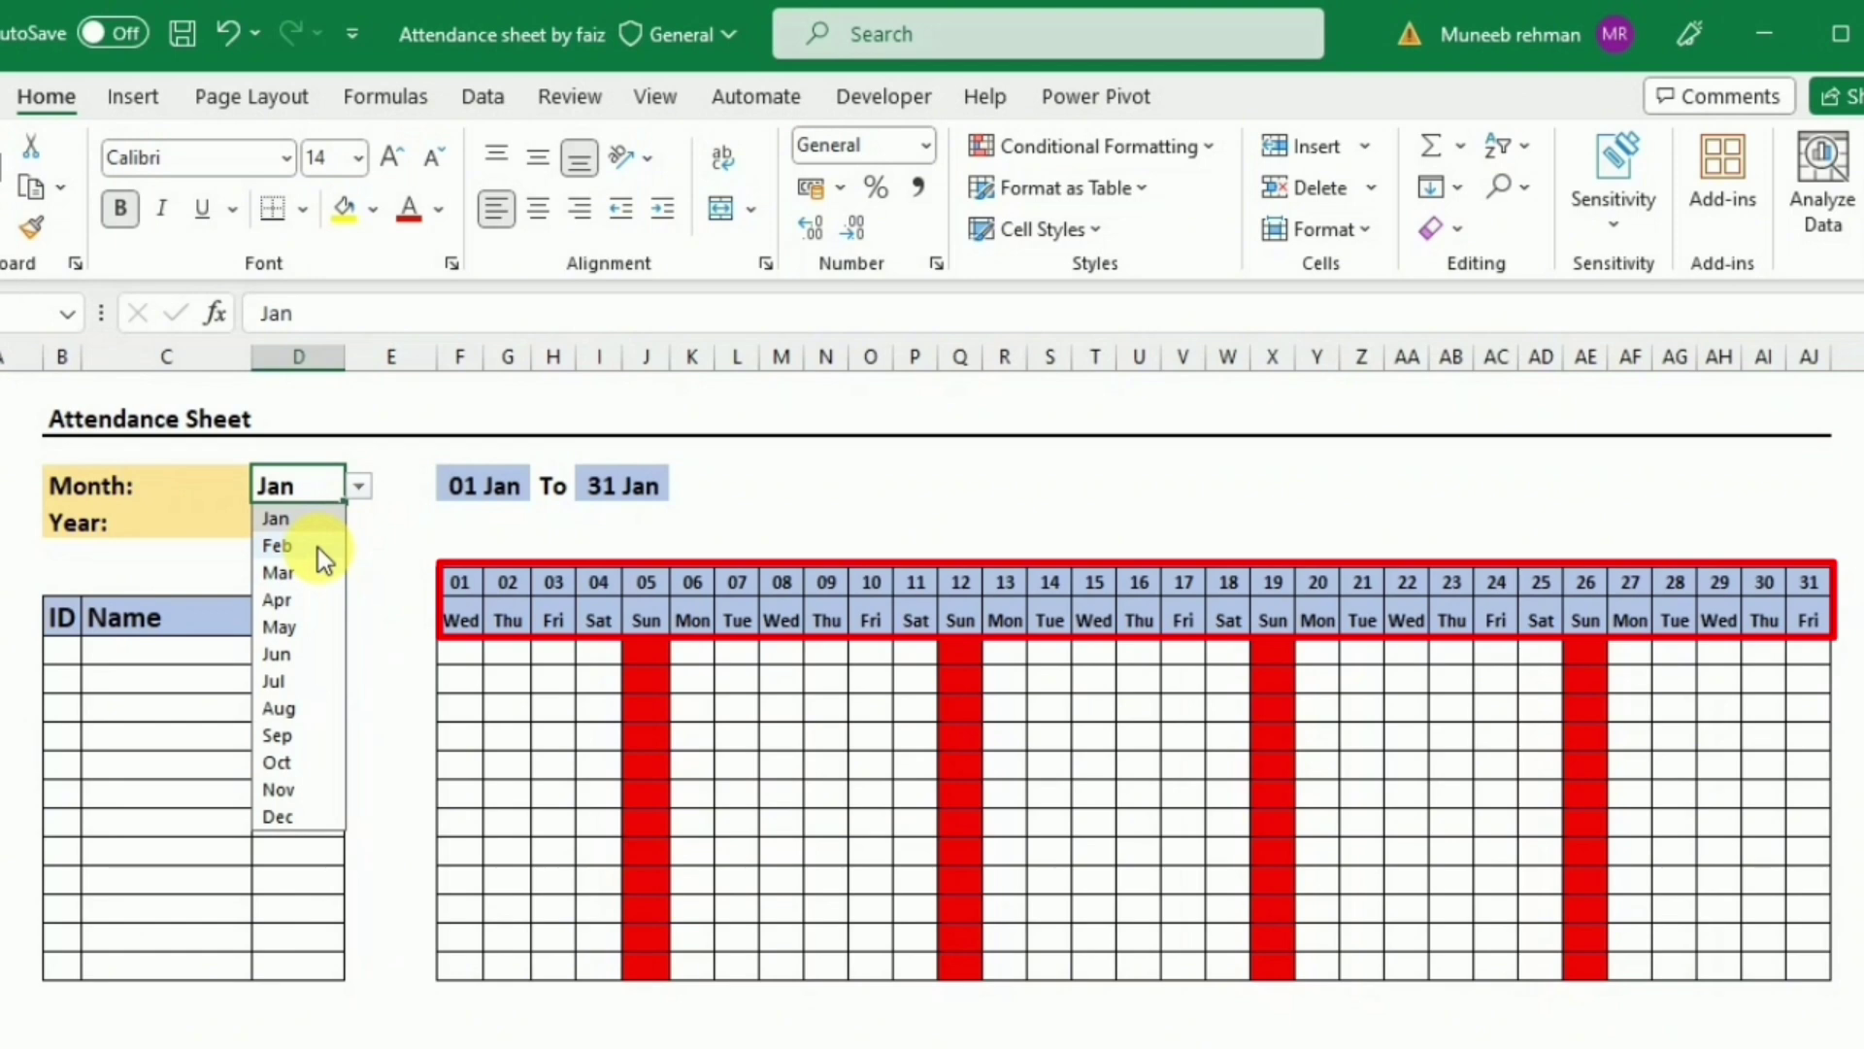
{"action": "left_click", "coordinate": [315, 546]}
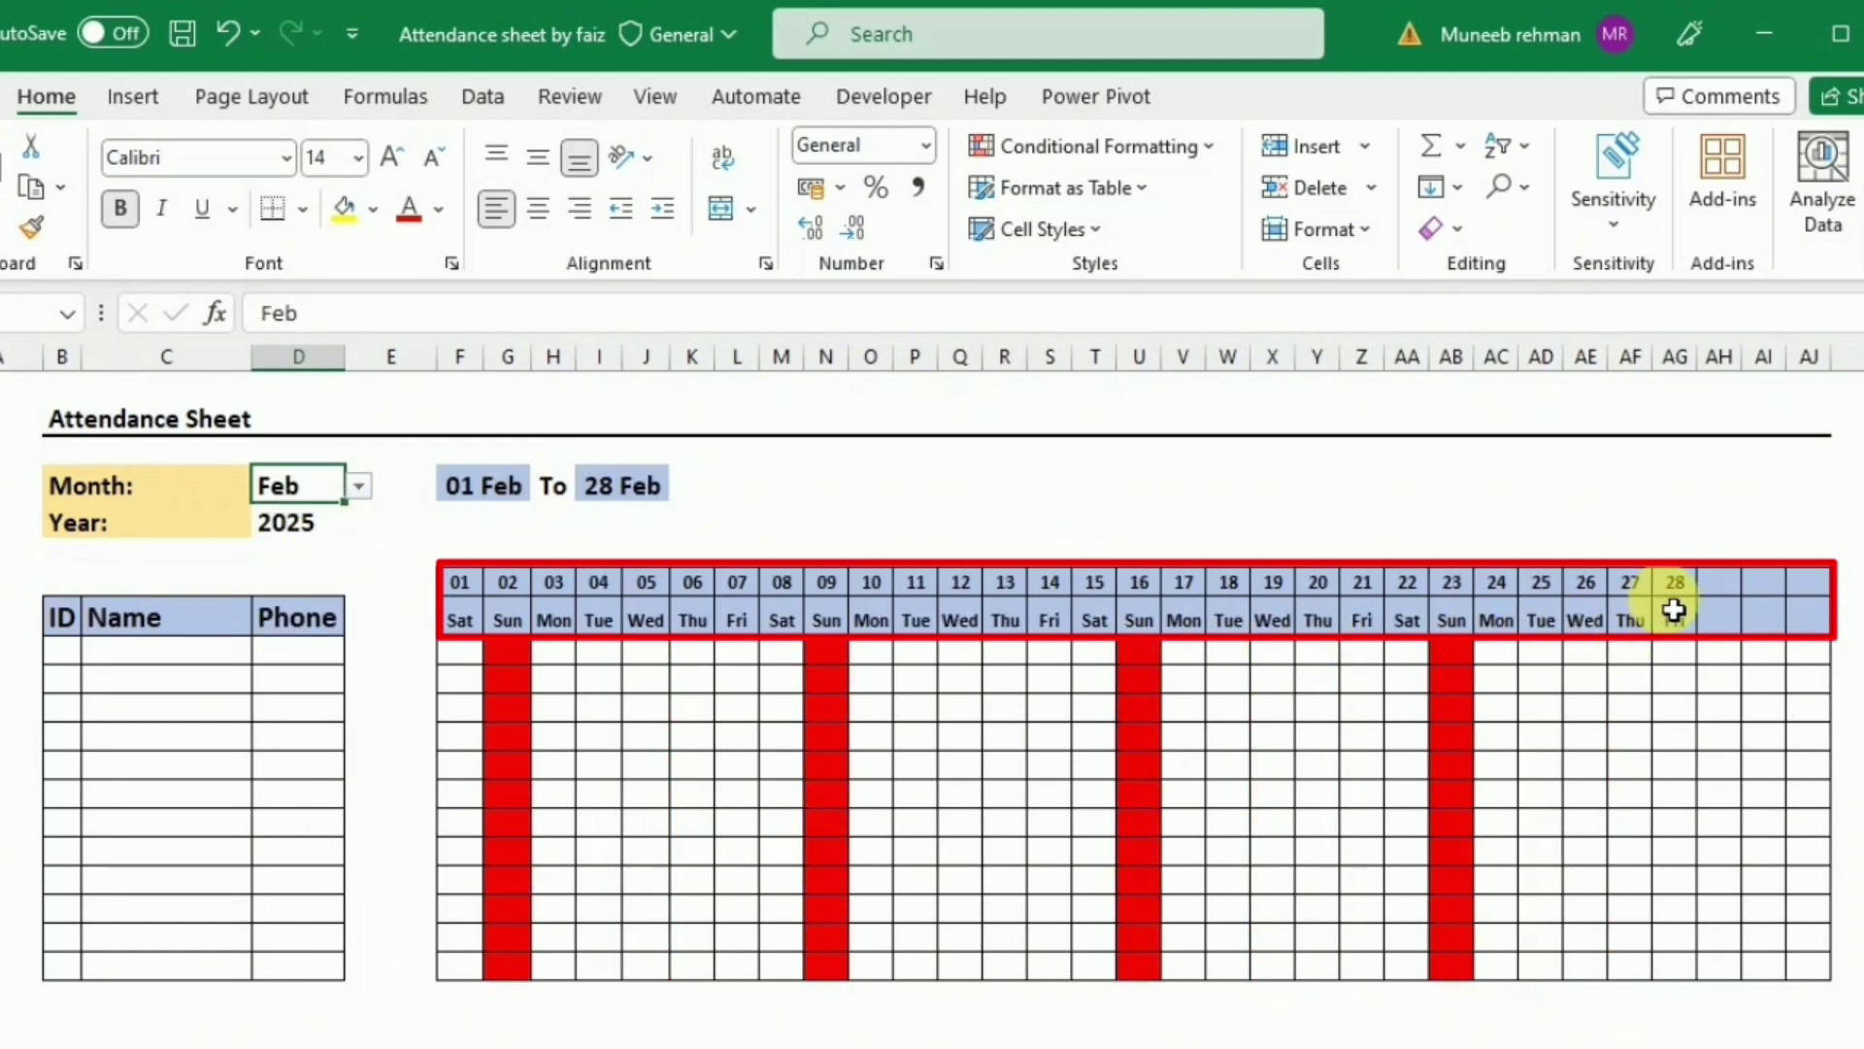
{"action": "left_click", "coordinate": [365, 491]}
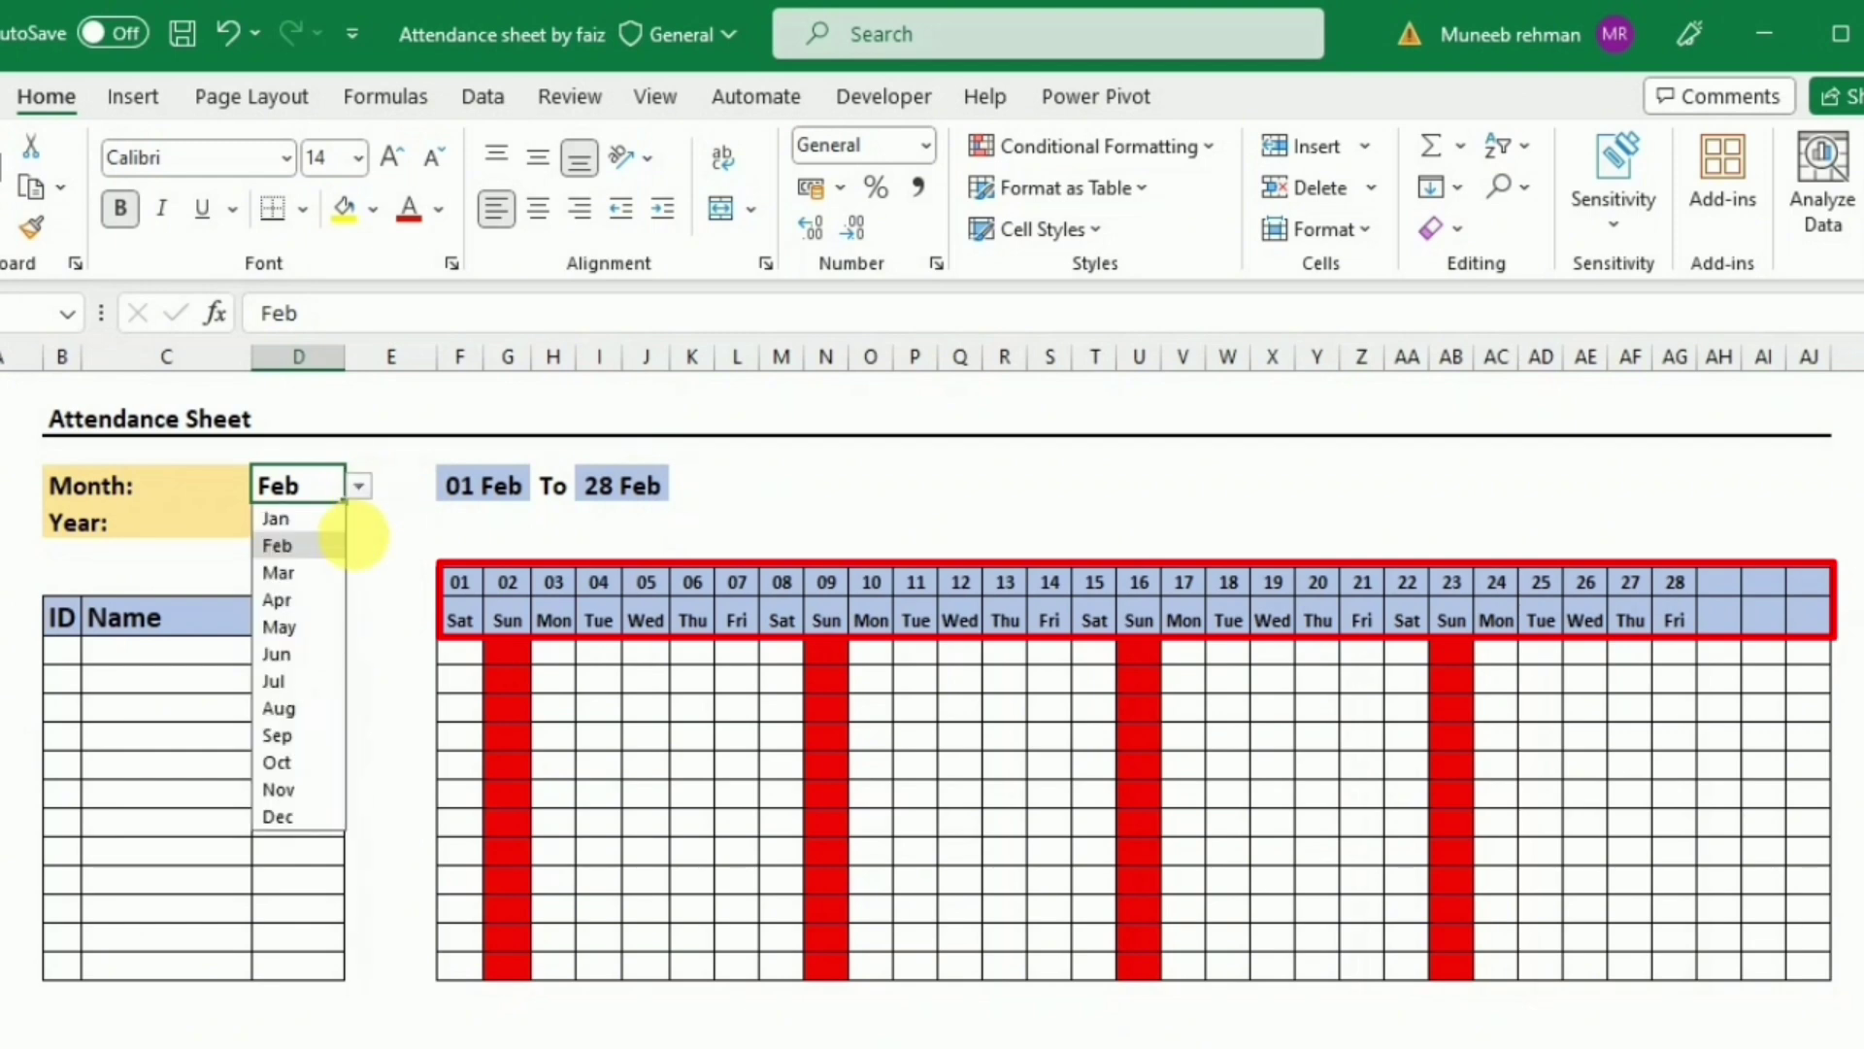
{"action": "left_click", "coordinate": [301, 819]}
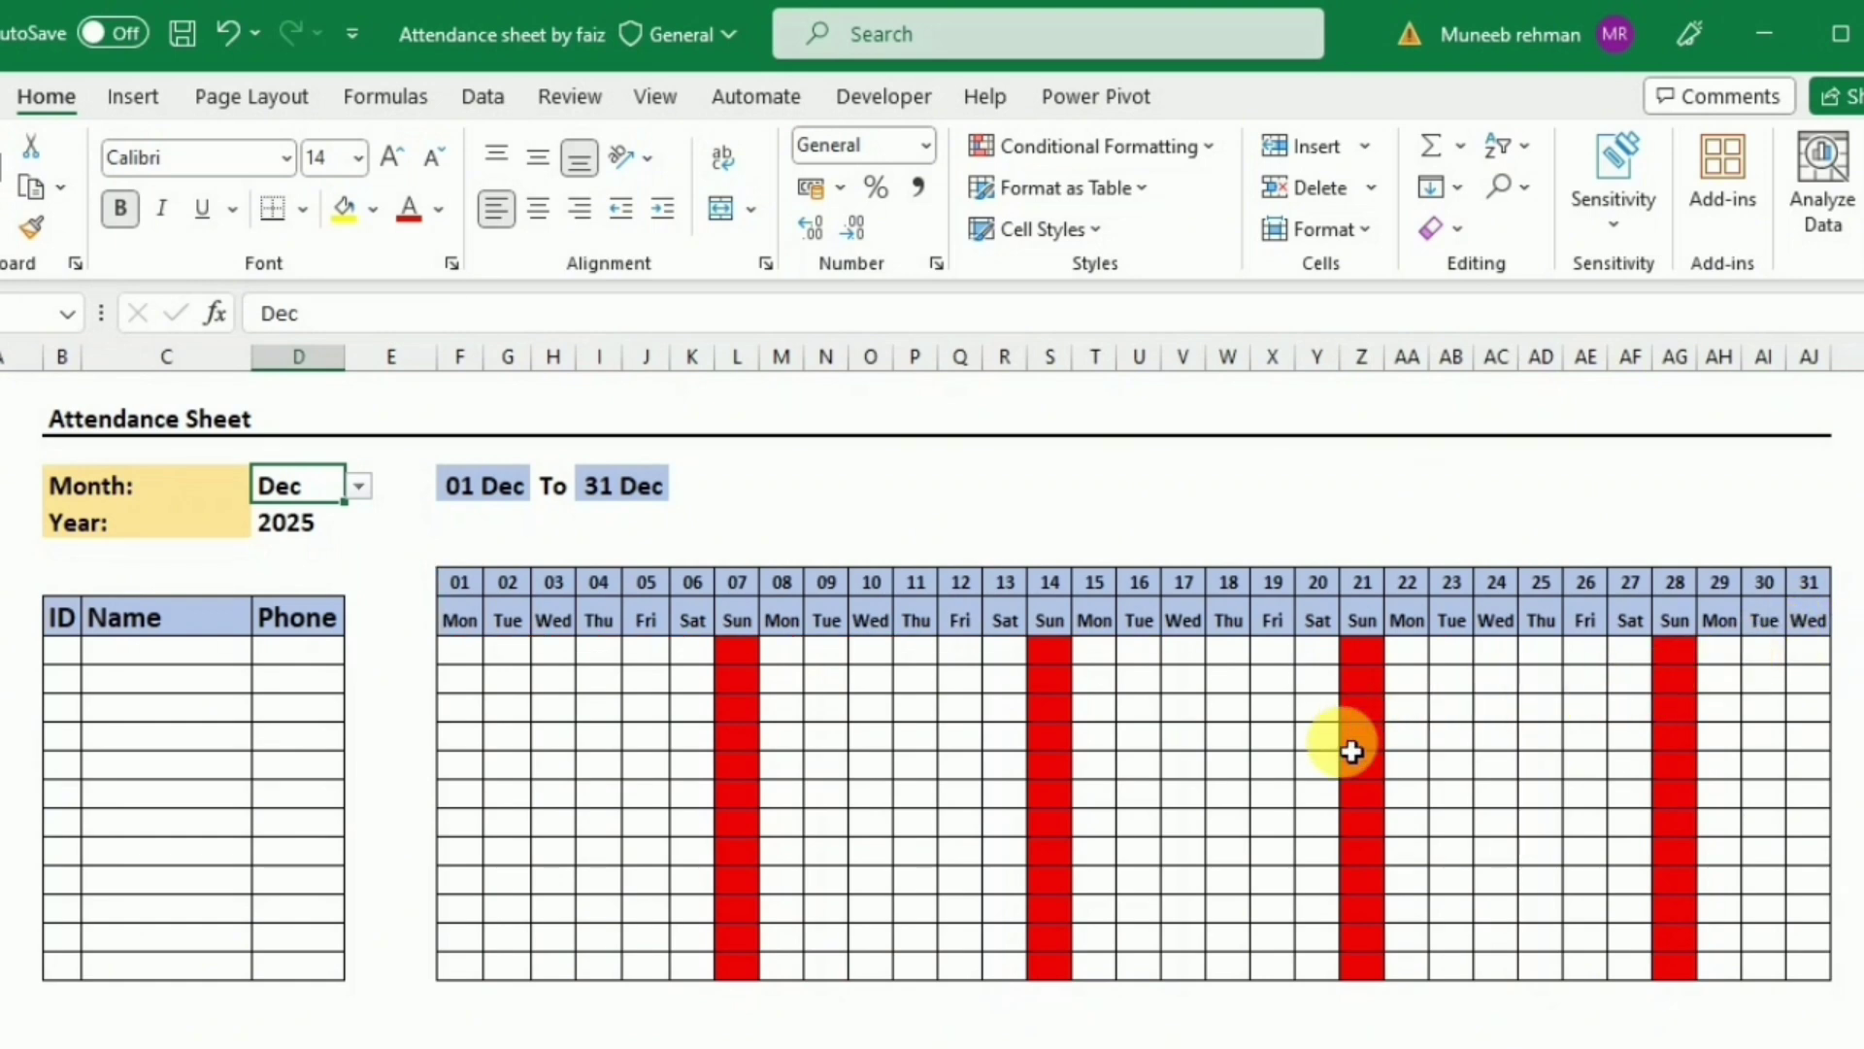
Step: Try to enter "p" in the first attendance cell under Sunday 07 Dec
{"action": "left_click", "coordinate": [745, 660]}
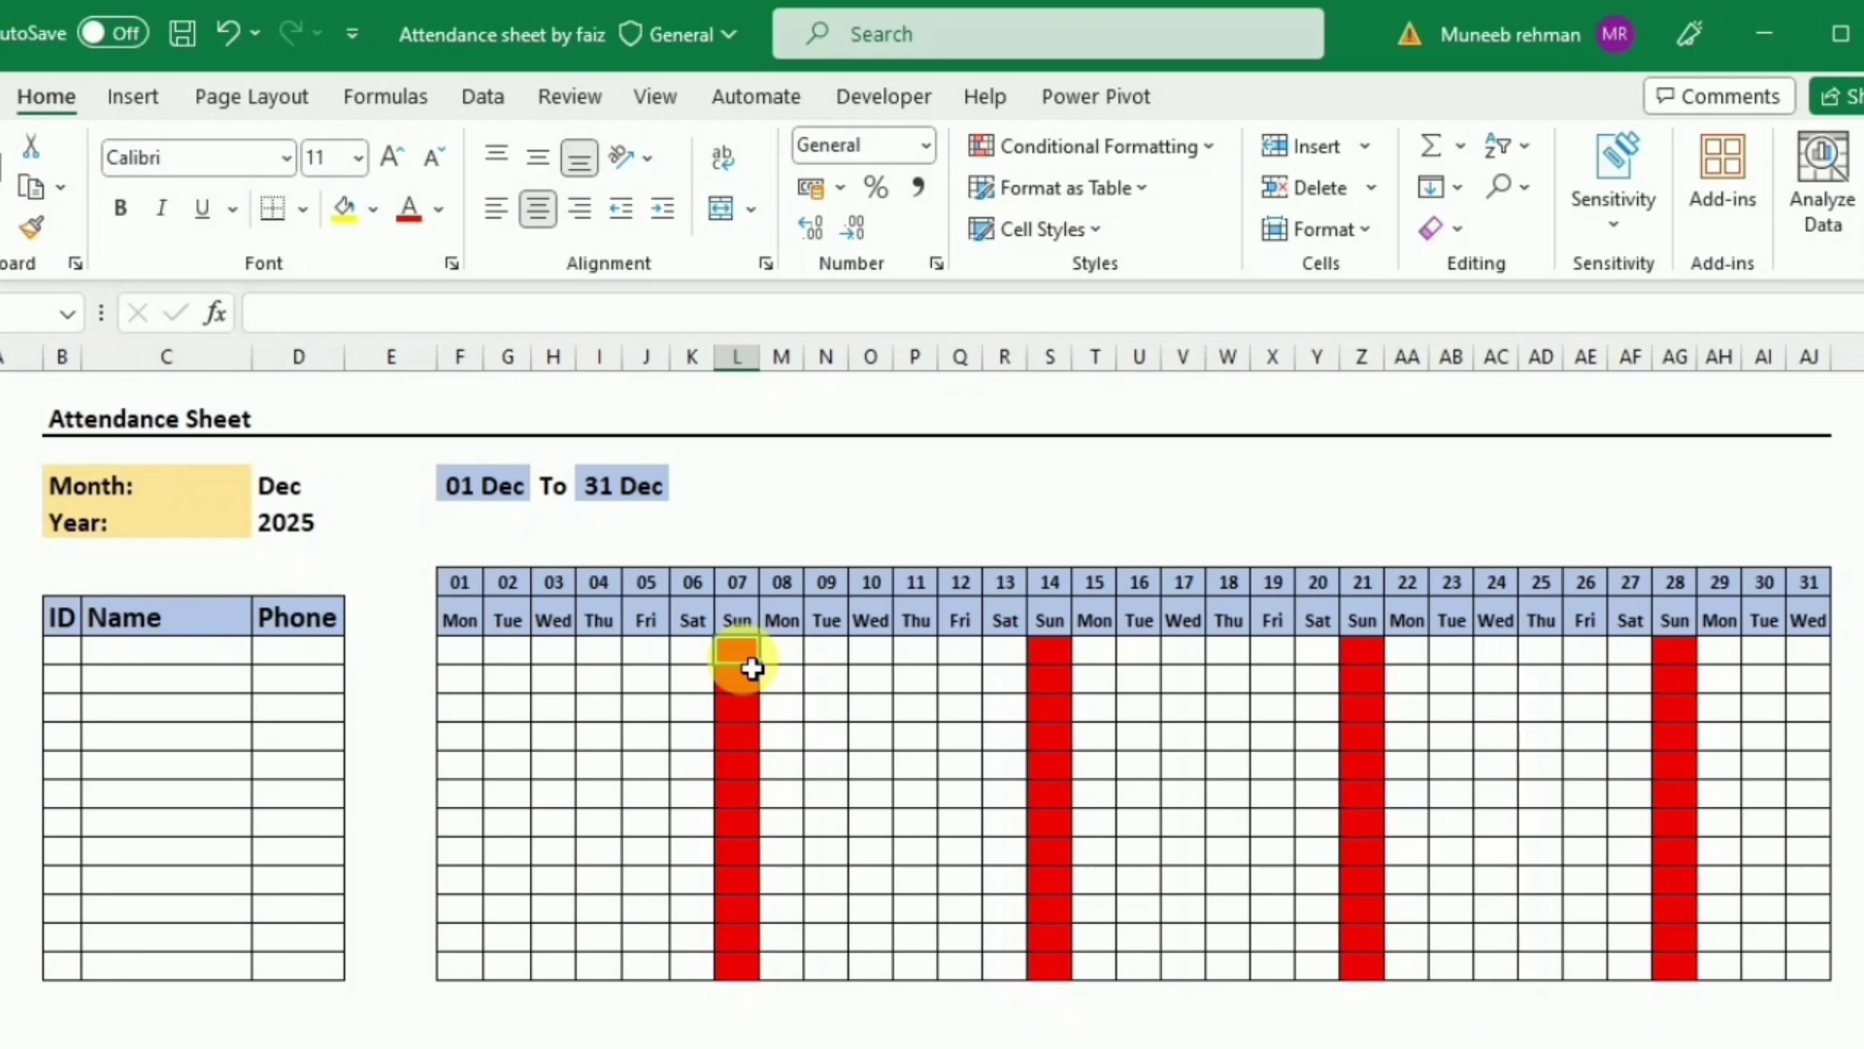
{"action": "type", "text": "p"}
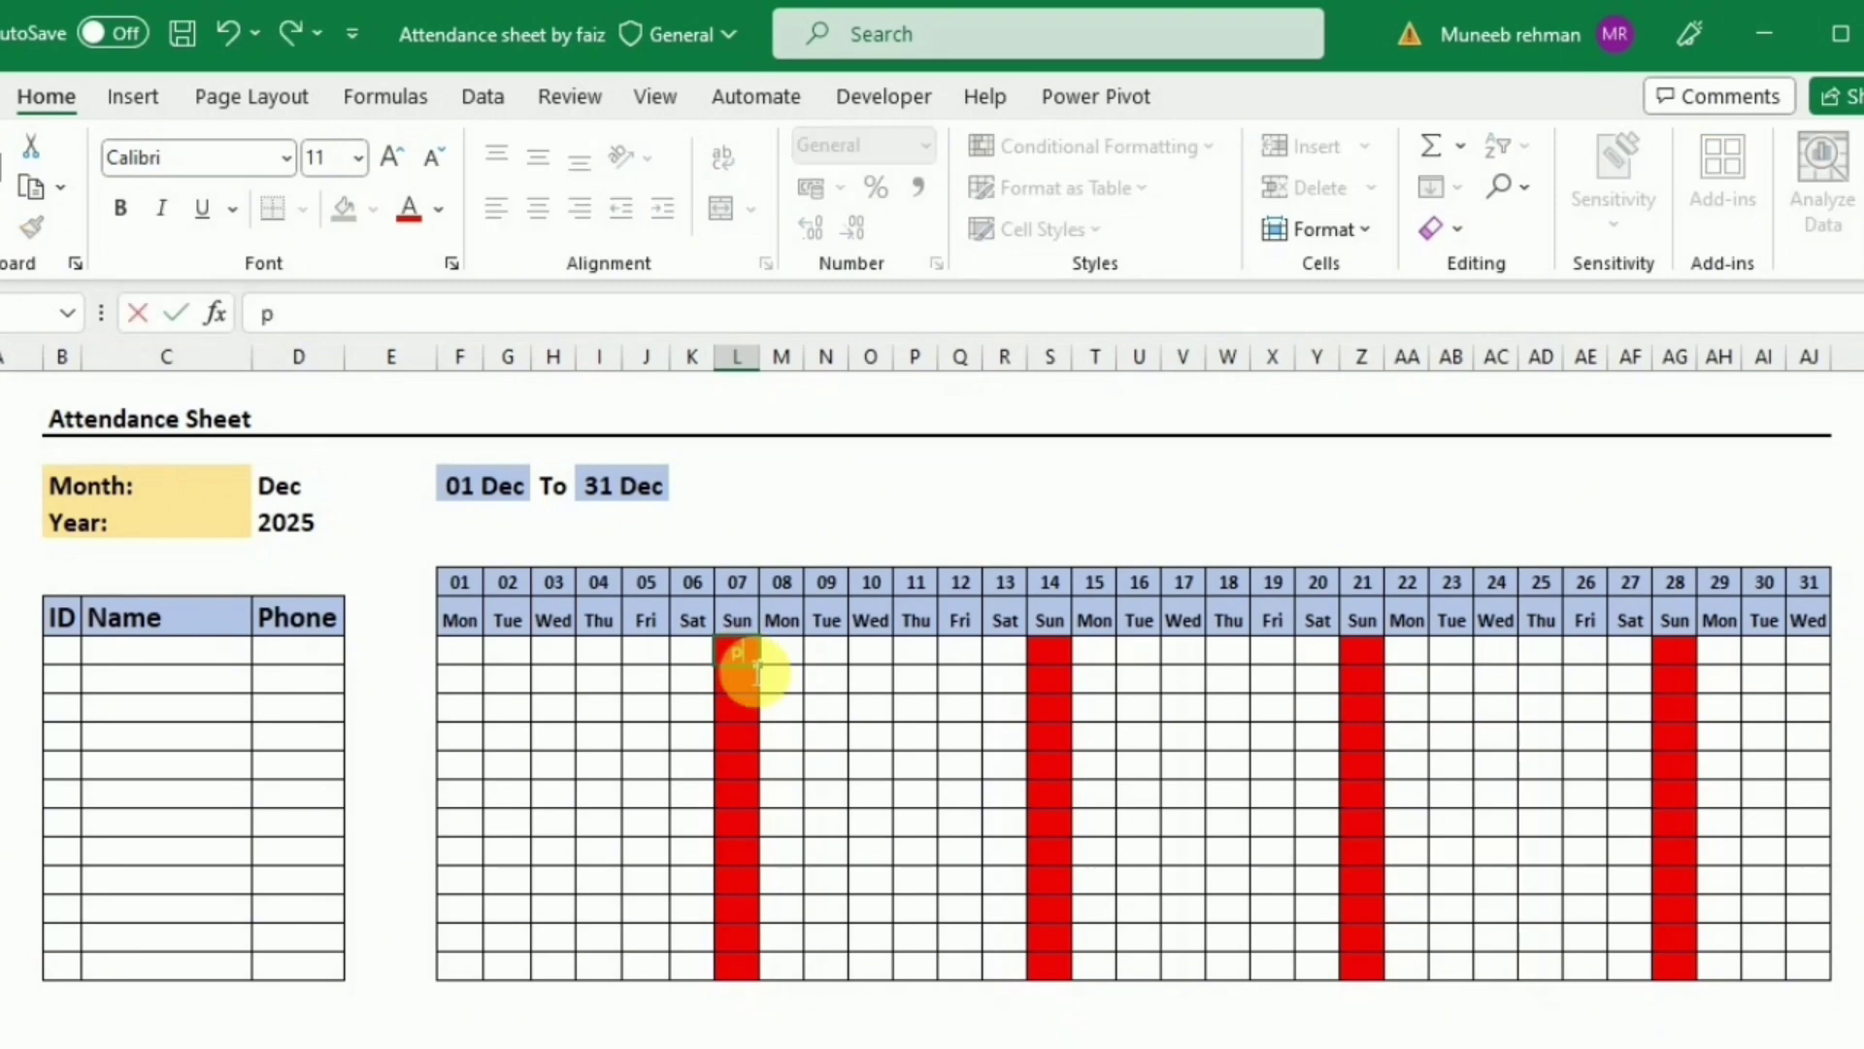
{"action": "key", "text": "Return"}
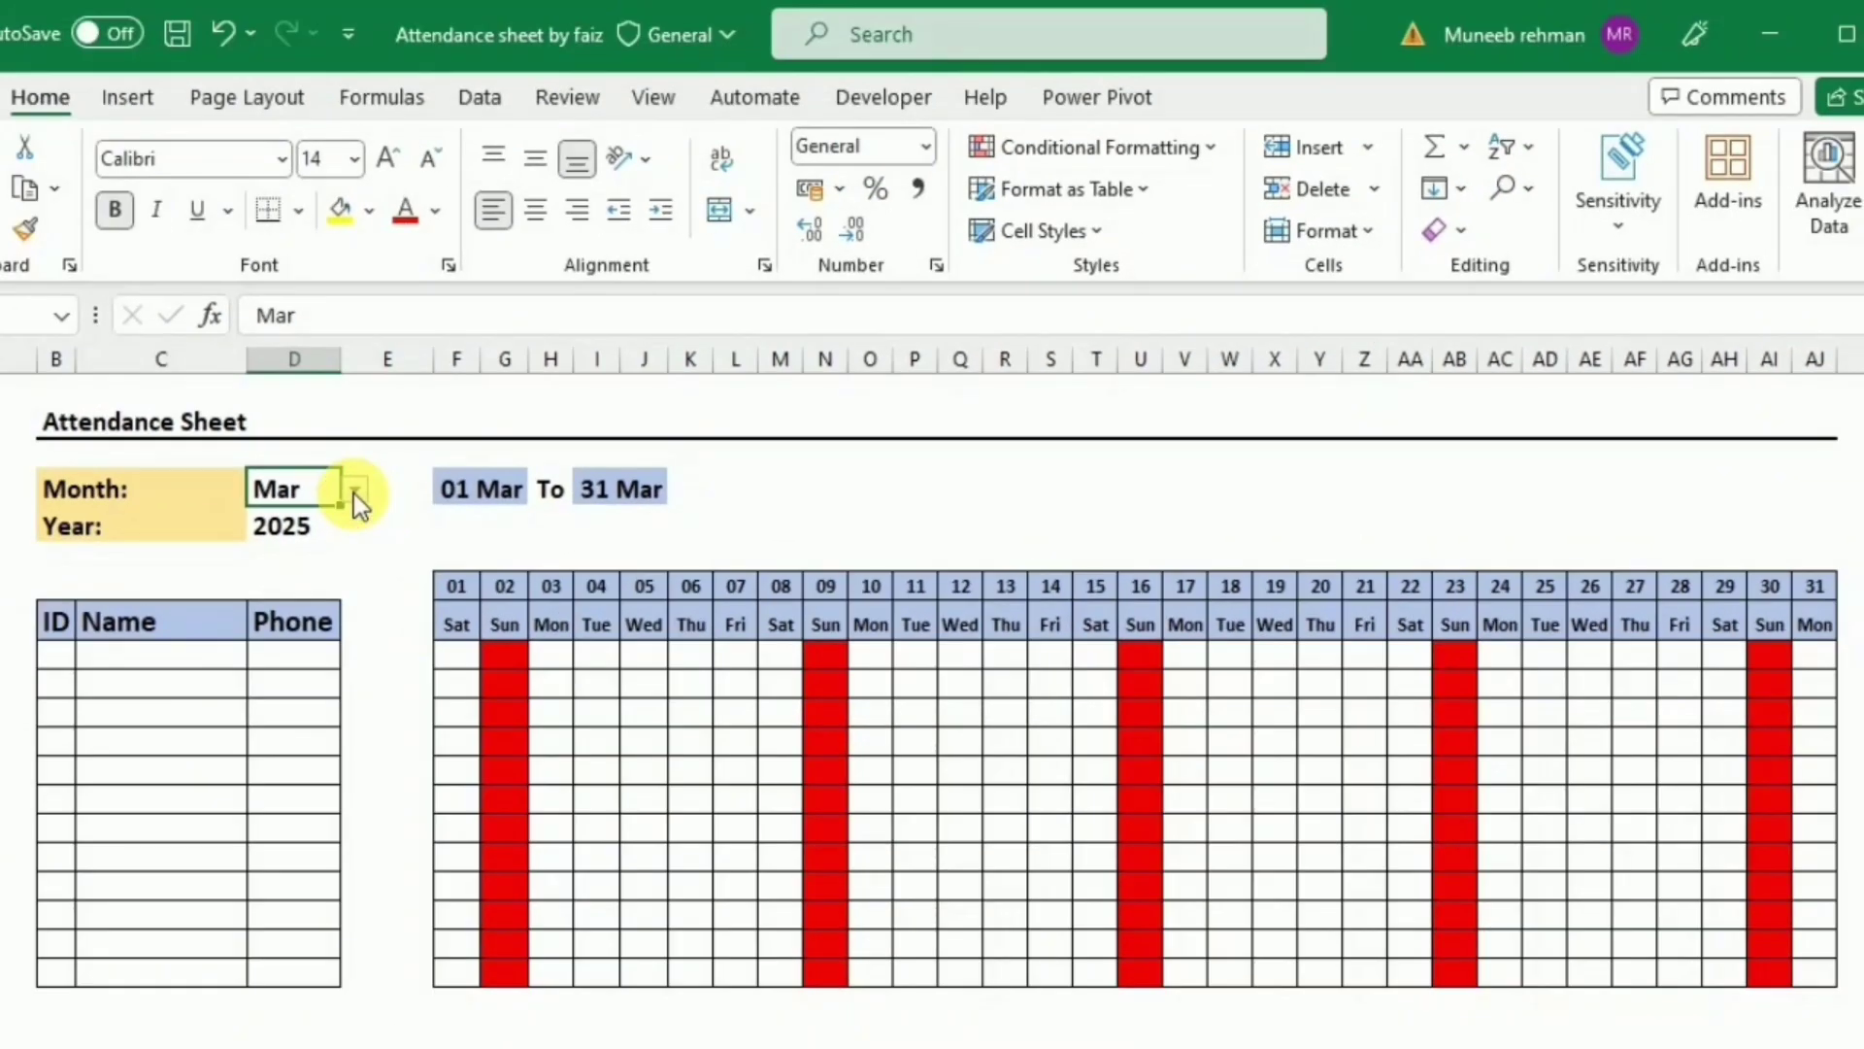
Step: Set the attendance sheet's month to May
{"action": "left_click", "coordinate": [96, 396]}
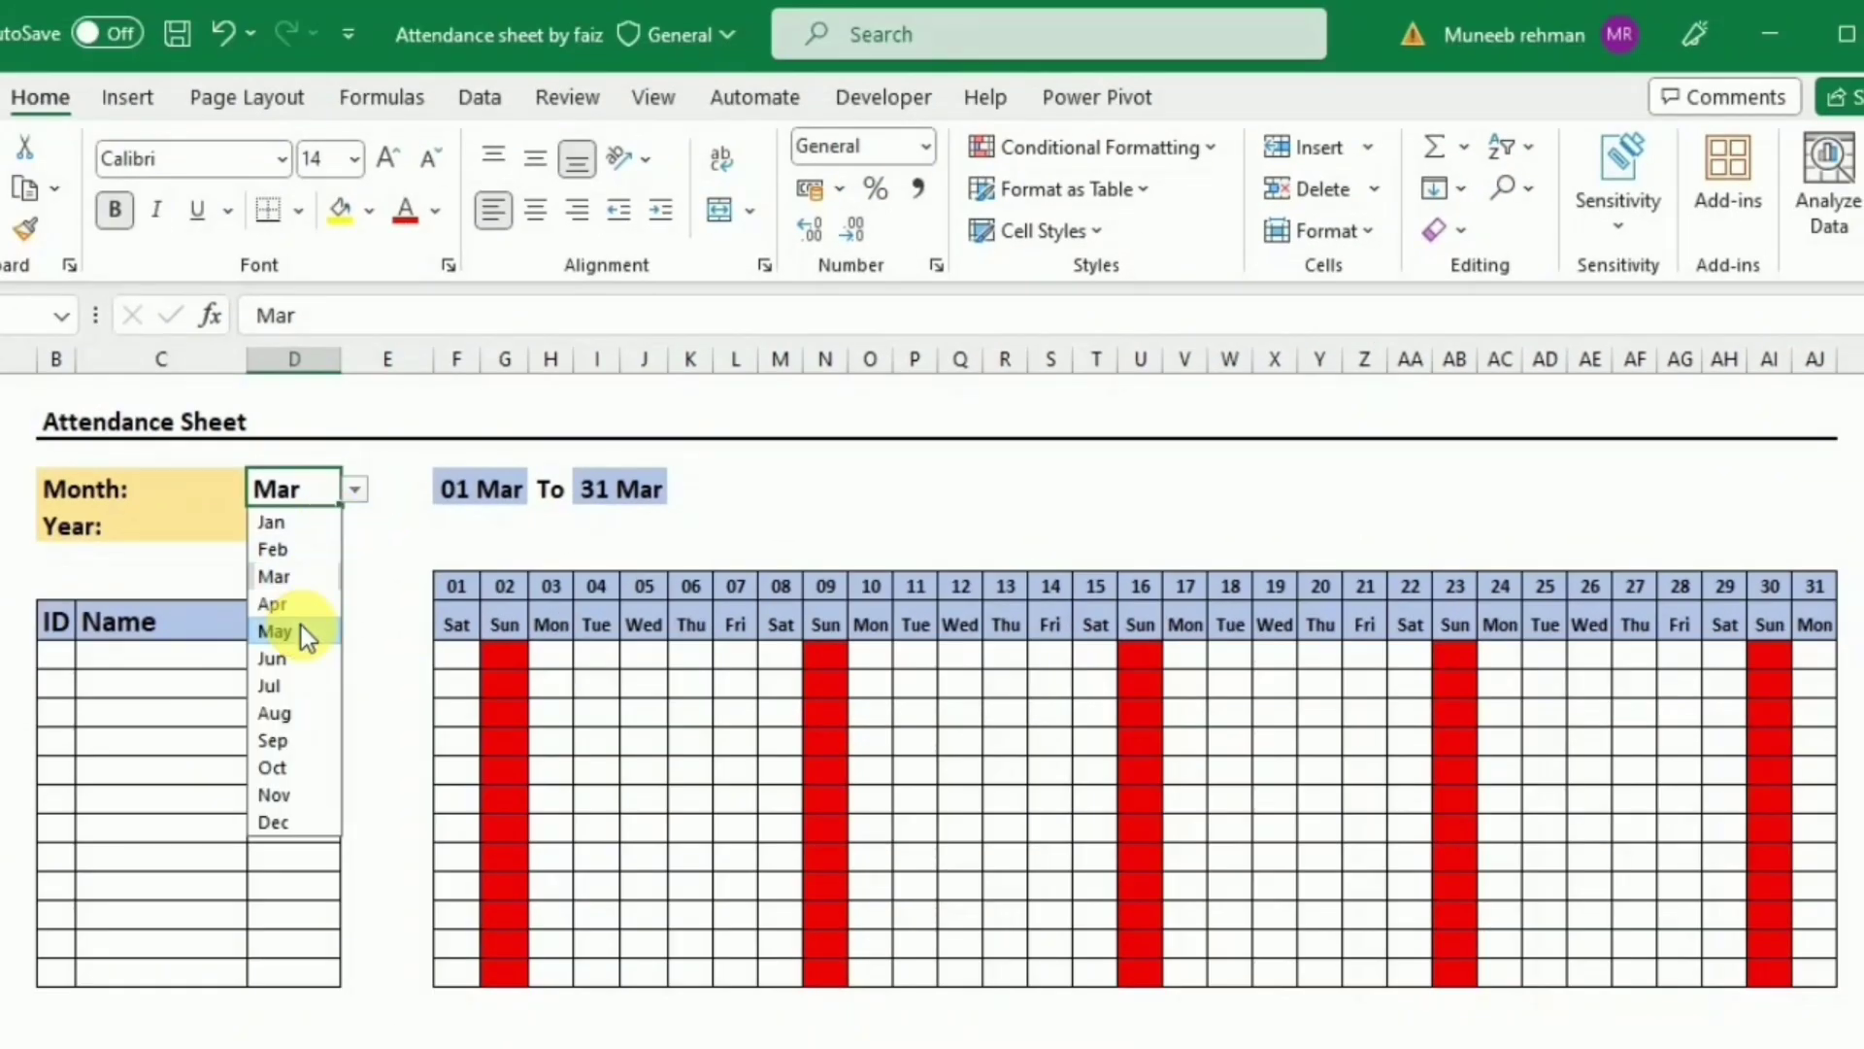
{"action": "left_click", "coordinate": [303, 631]}
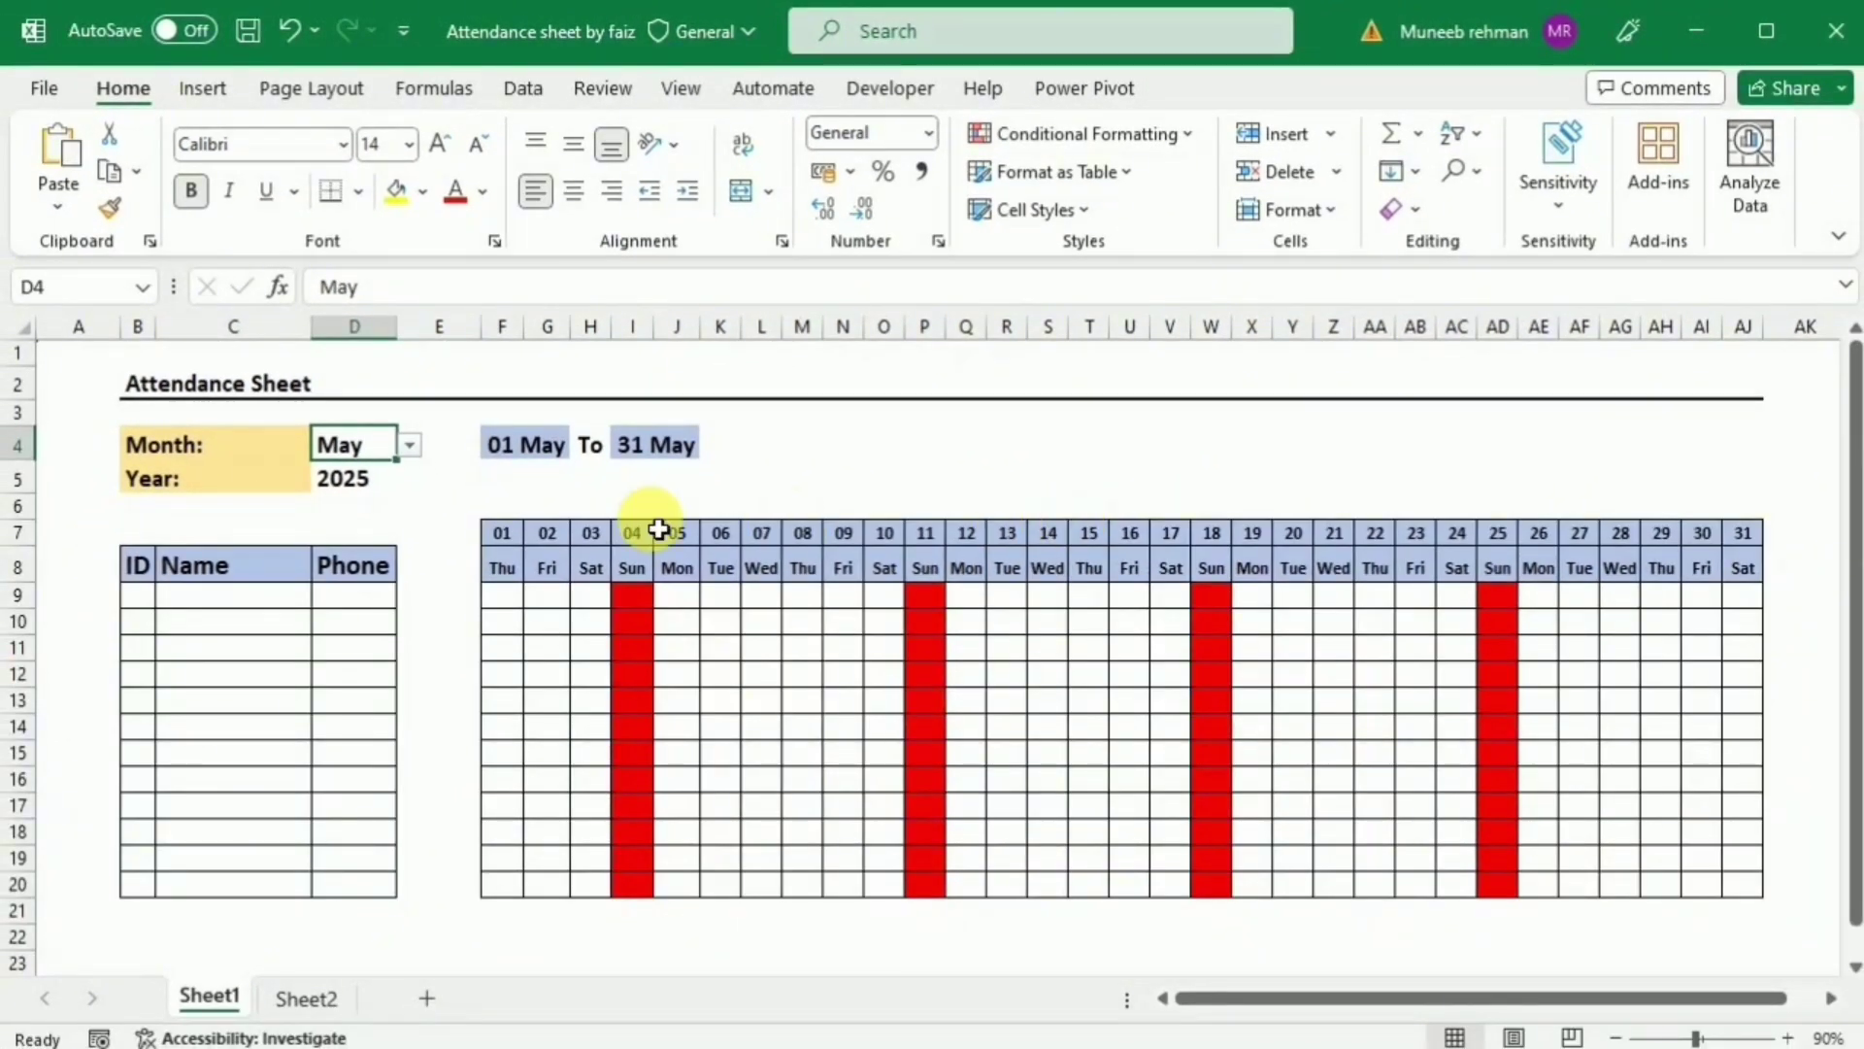
Step: Show the templates for new workbooks and pick the saved "Attendance sheet by faiz" template
{"action": "left_click", "coordinate": [48, 95]}
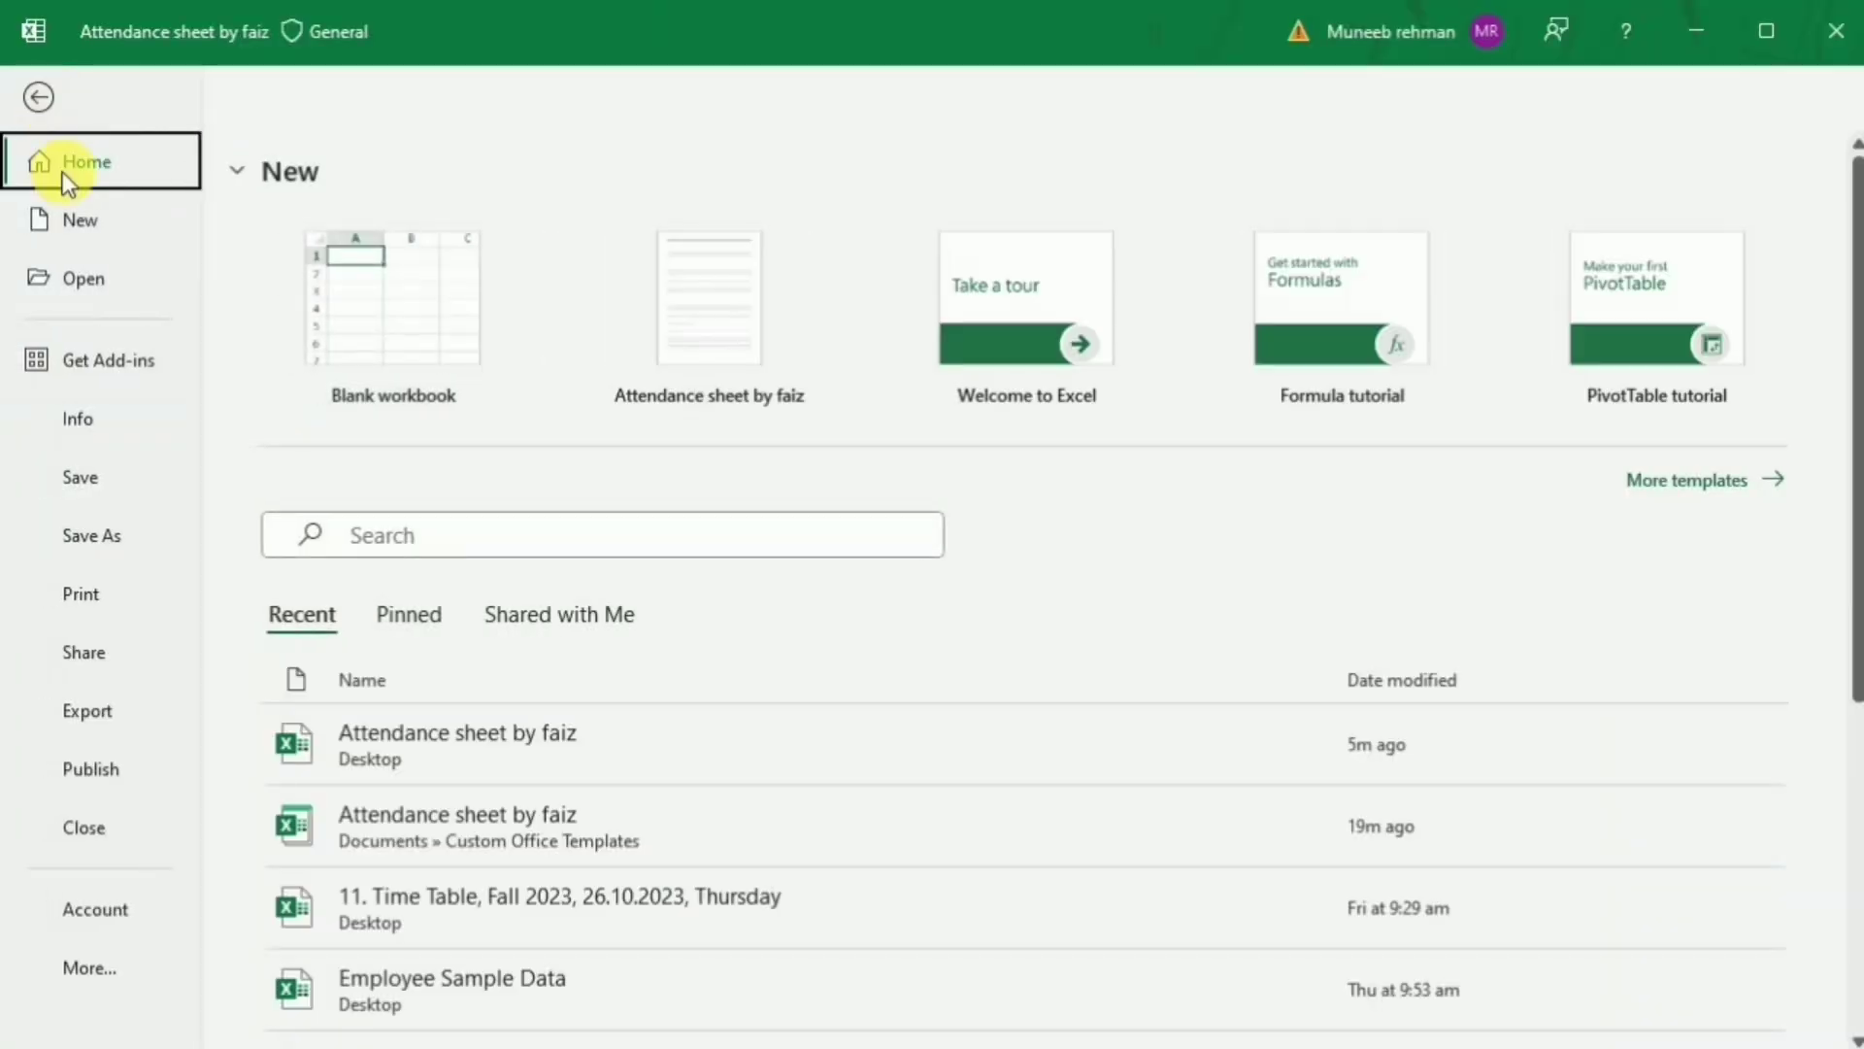
{"action": "left_click", "coordinate": [84, 227]}
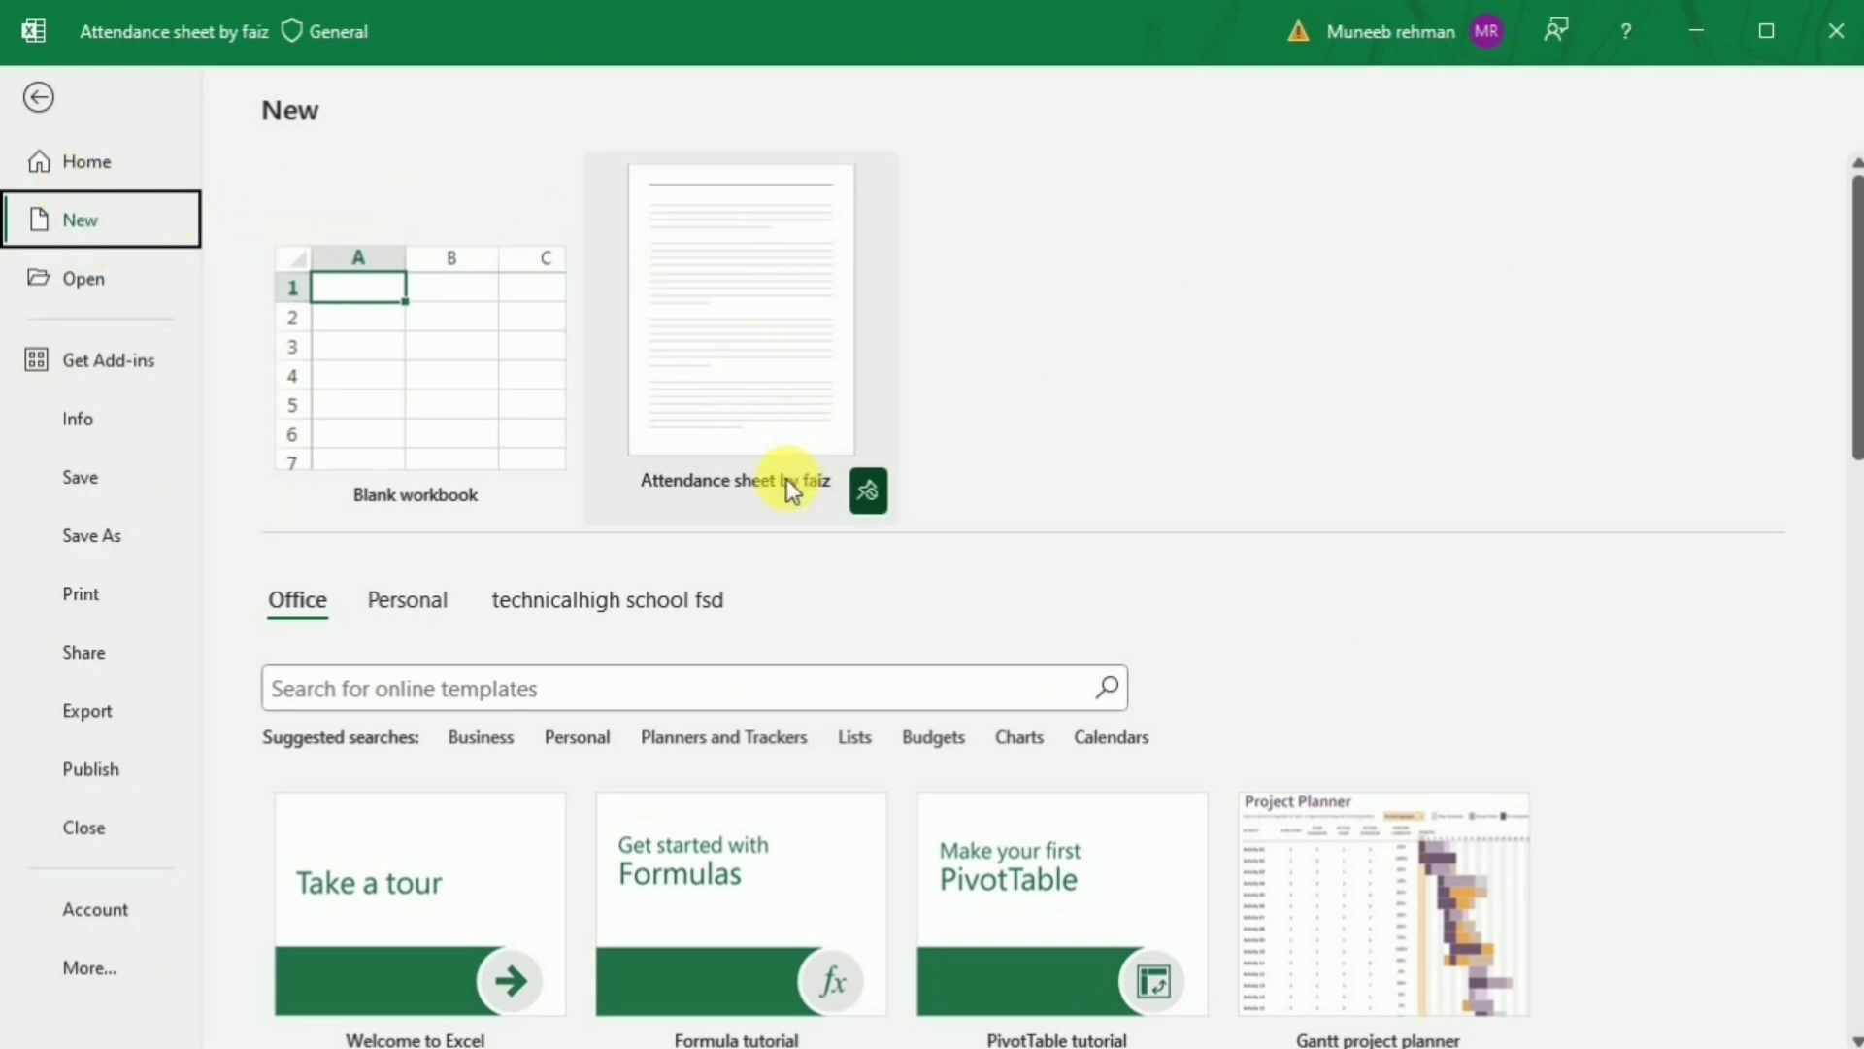
{"action": "left_click", "coordinate": [697, 514]}
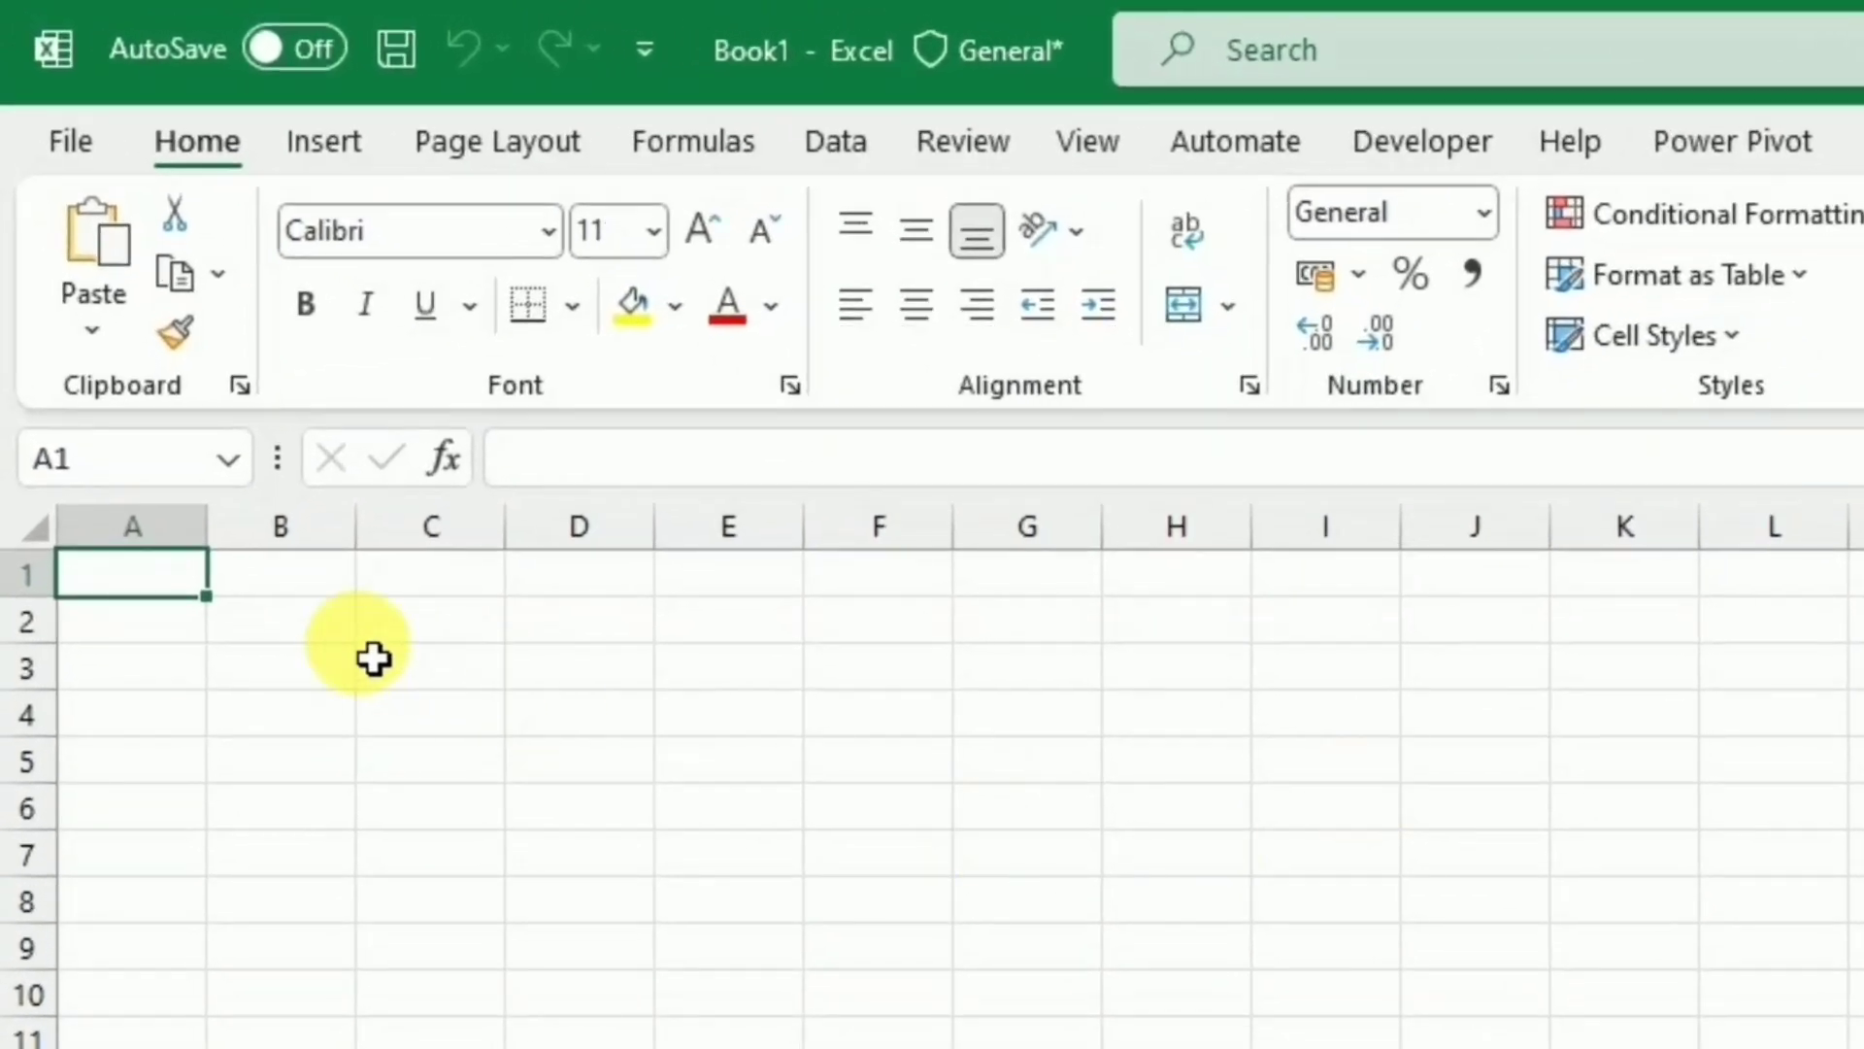
Step: Enter the title "Attendance Sheet" in cell B2 of the blank workbook
{"action": "left_click", "coordinate": [345, 636]}
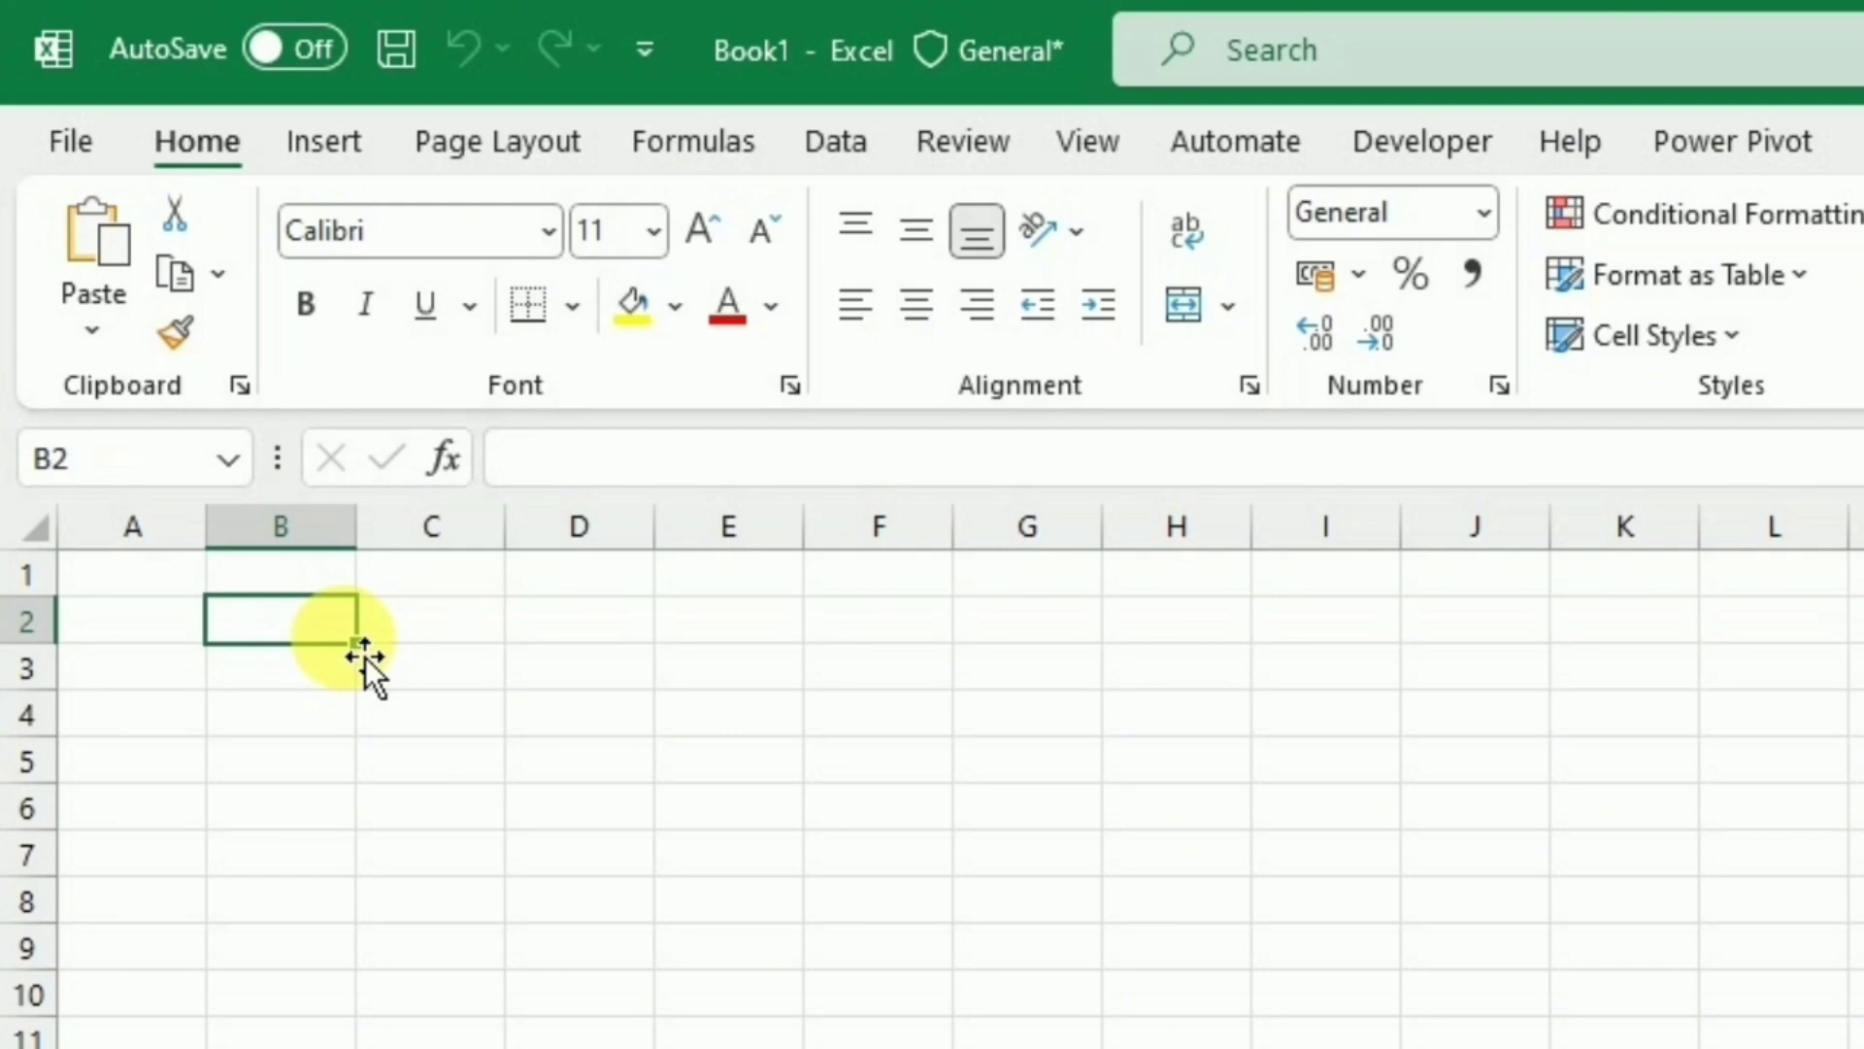
{"action": "type", "text": "Att"}
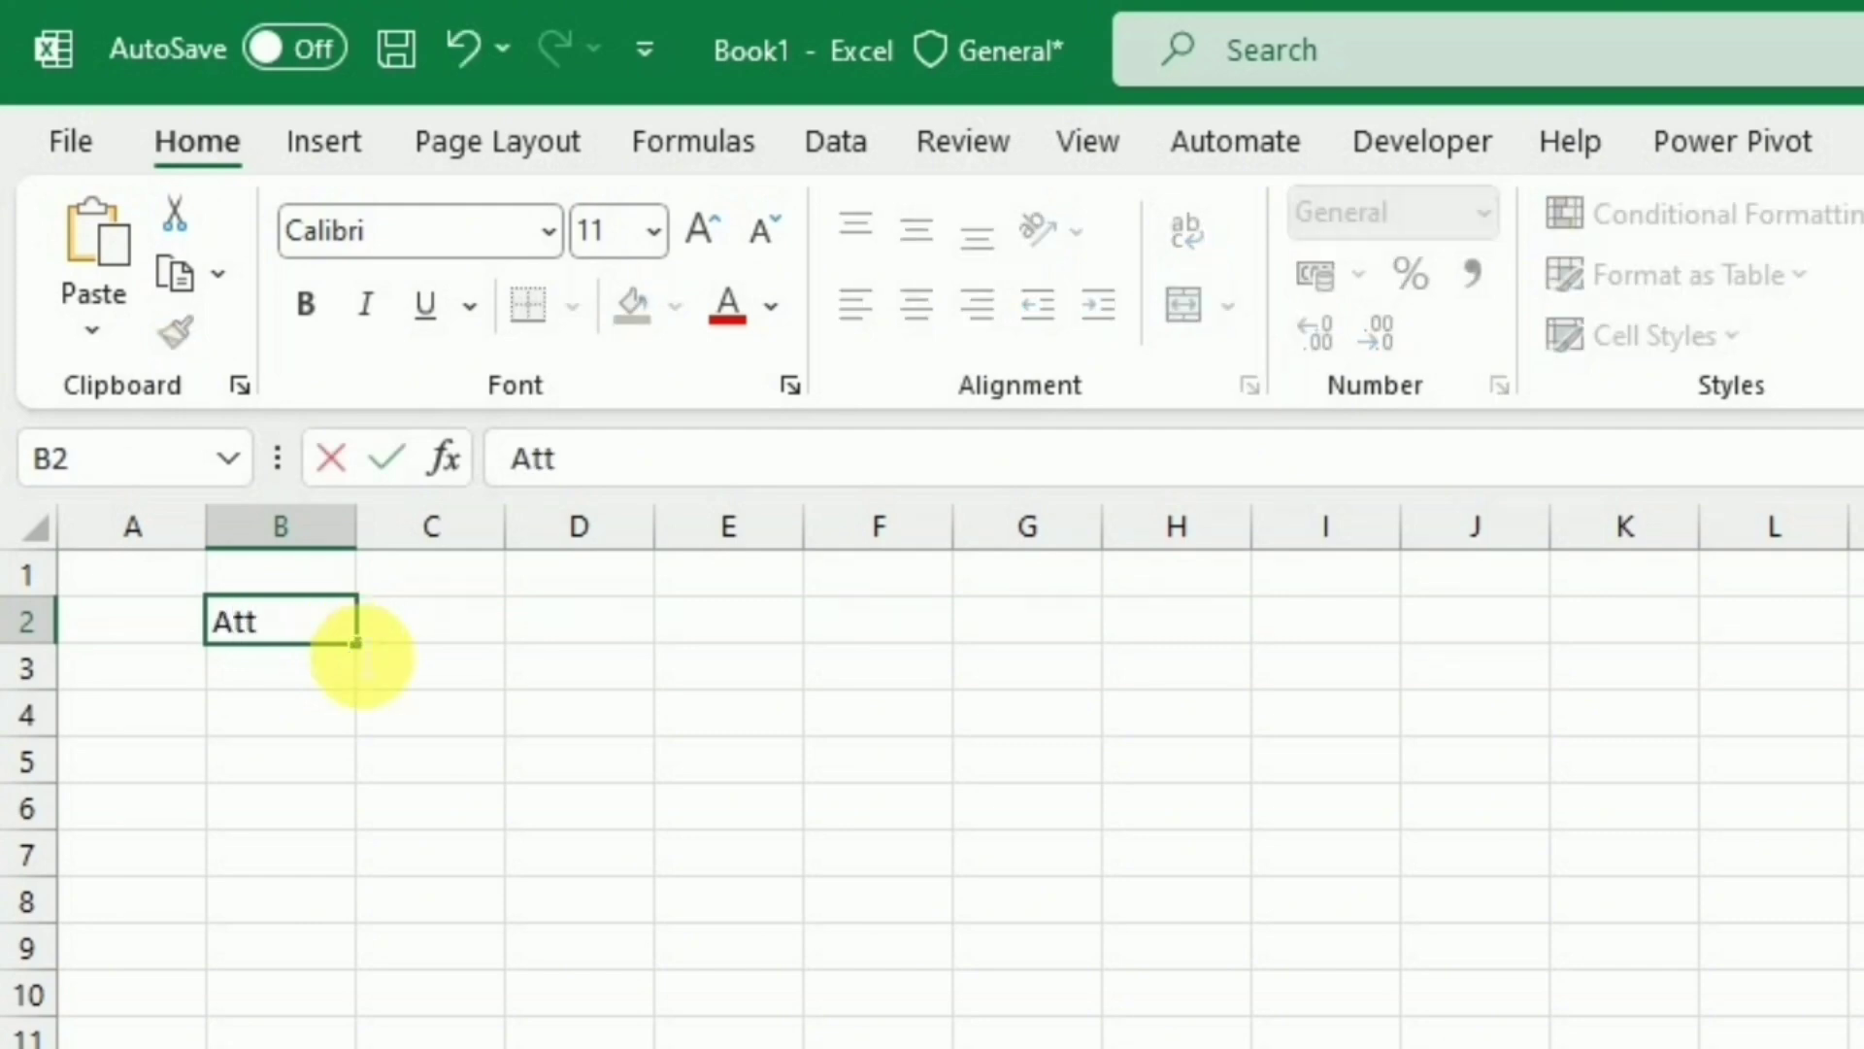
{"action": "type", "text": "endance Sheet"}
{"action": "key", "text": "ctrl+Return"}
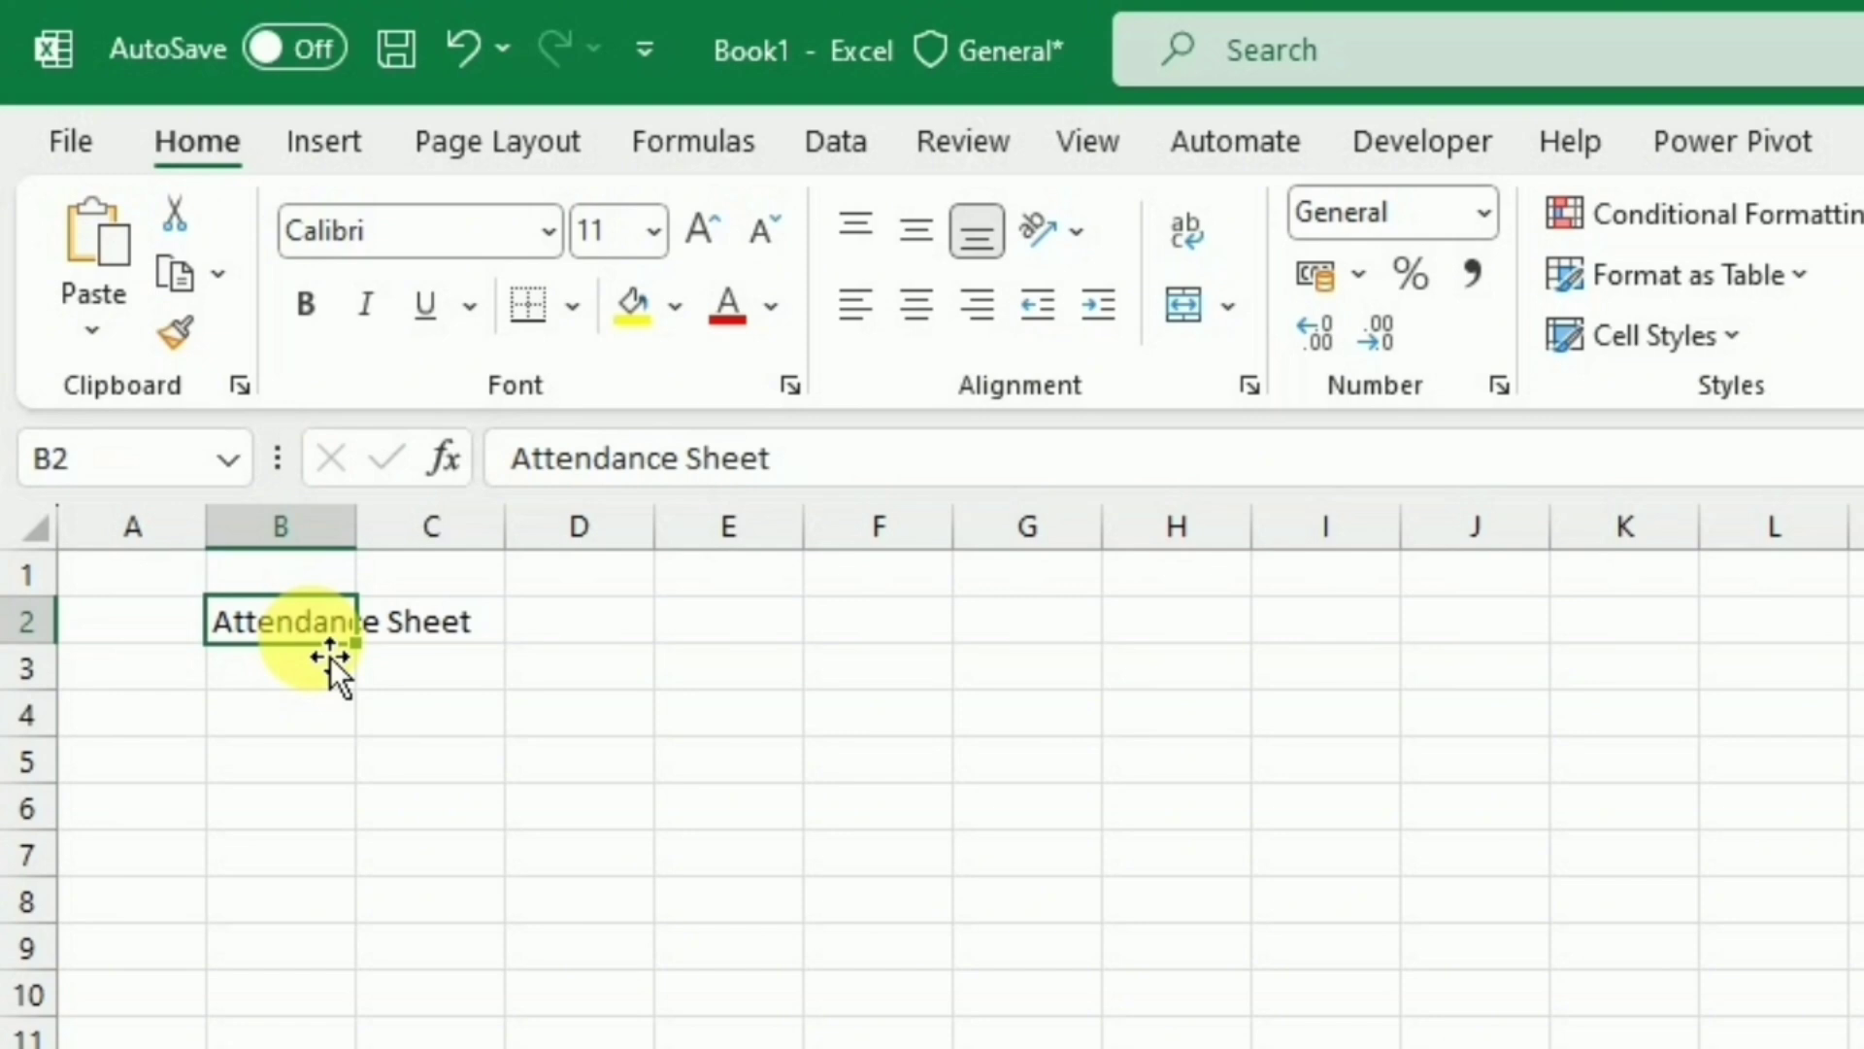
Step: Enter the labels "Month:" in cell B4 and "Years:" in cell B5
{"action": "left_click", "coordinate": [291, 740]}
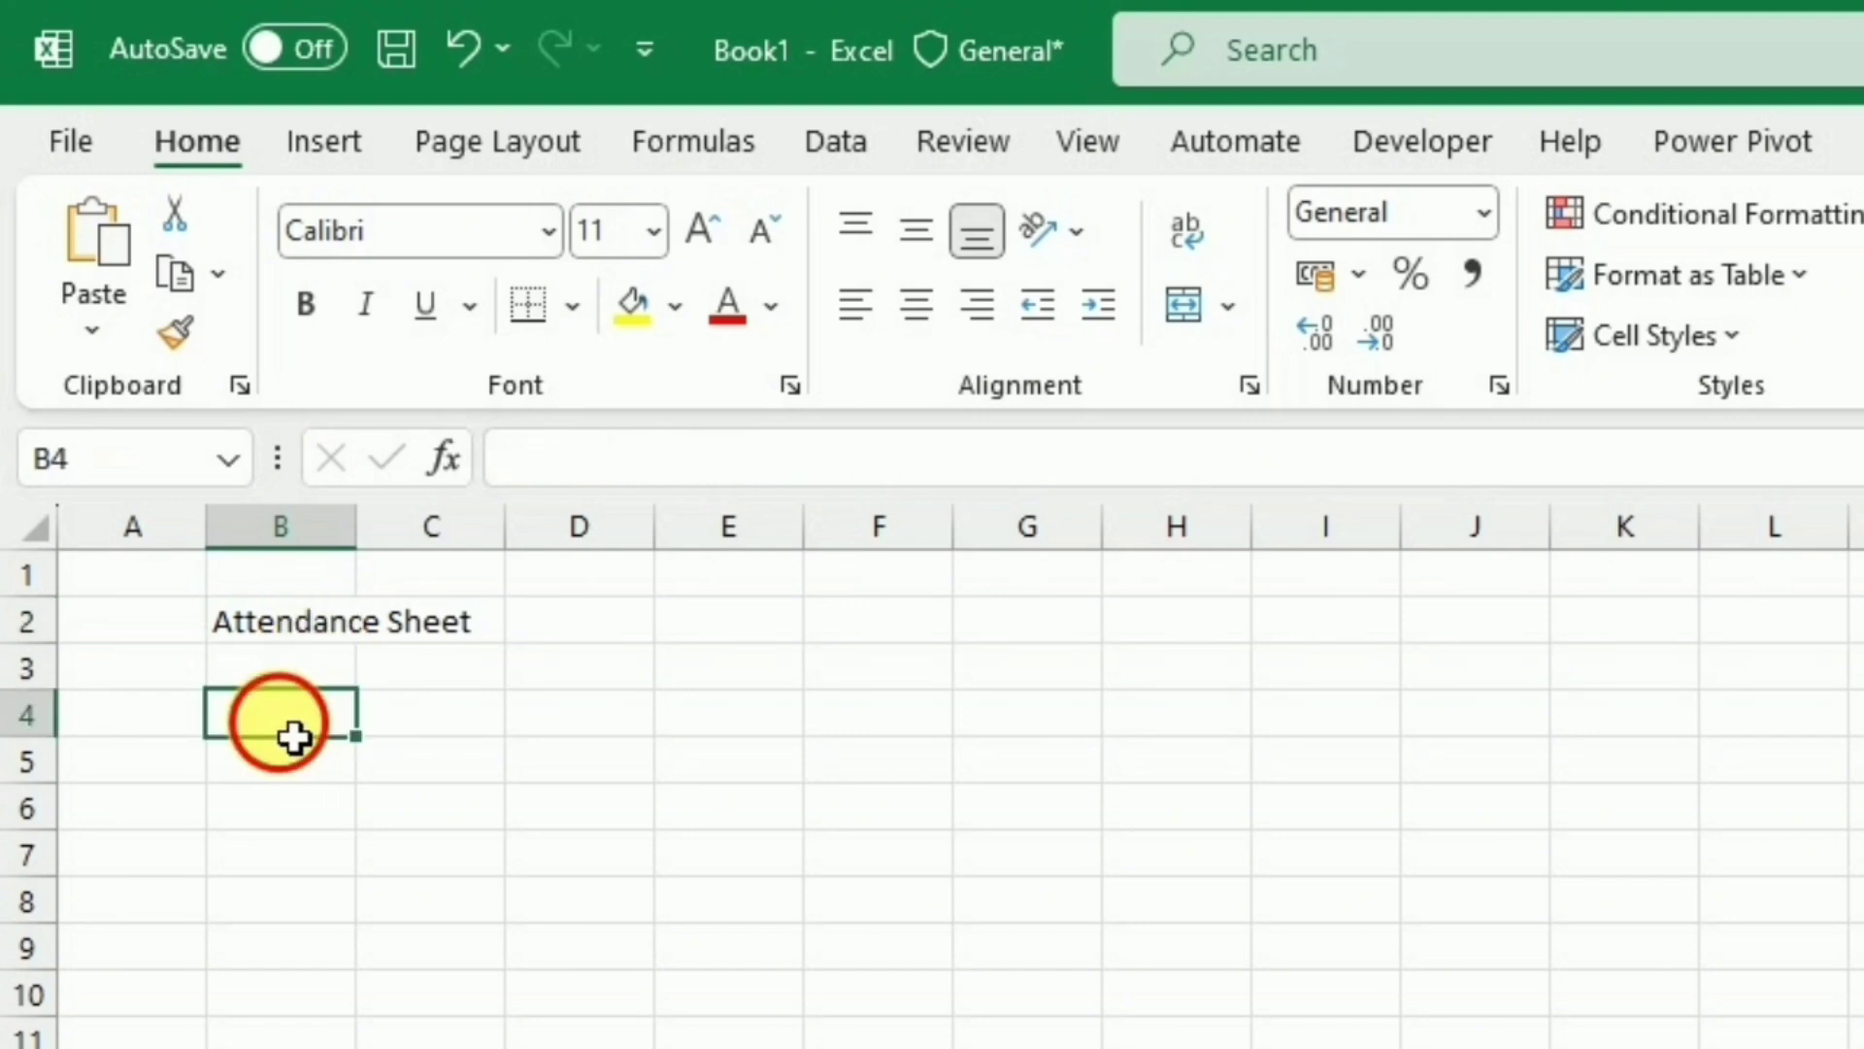
{"action": "type", "text": "Month:"}
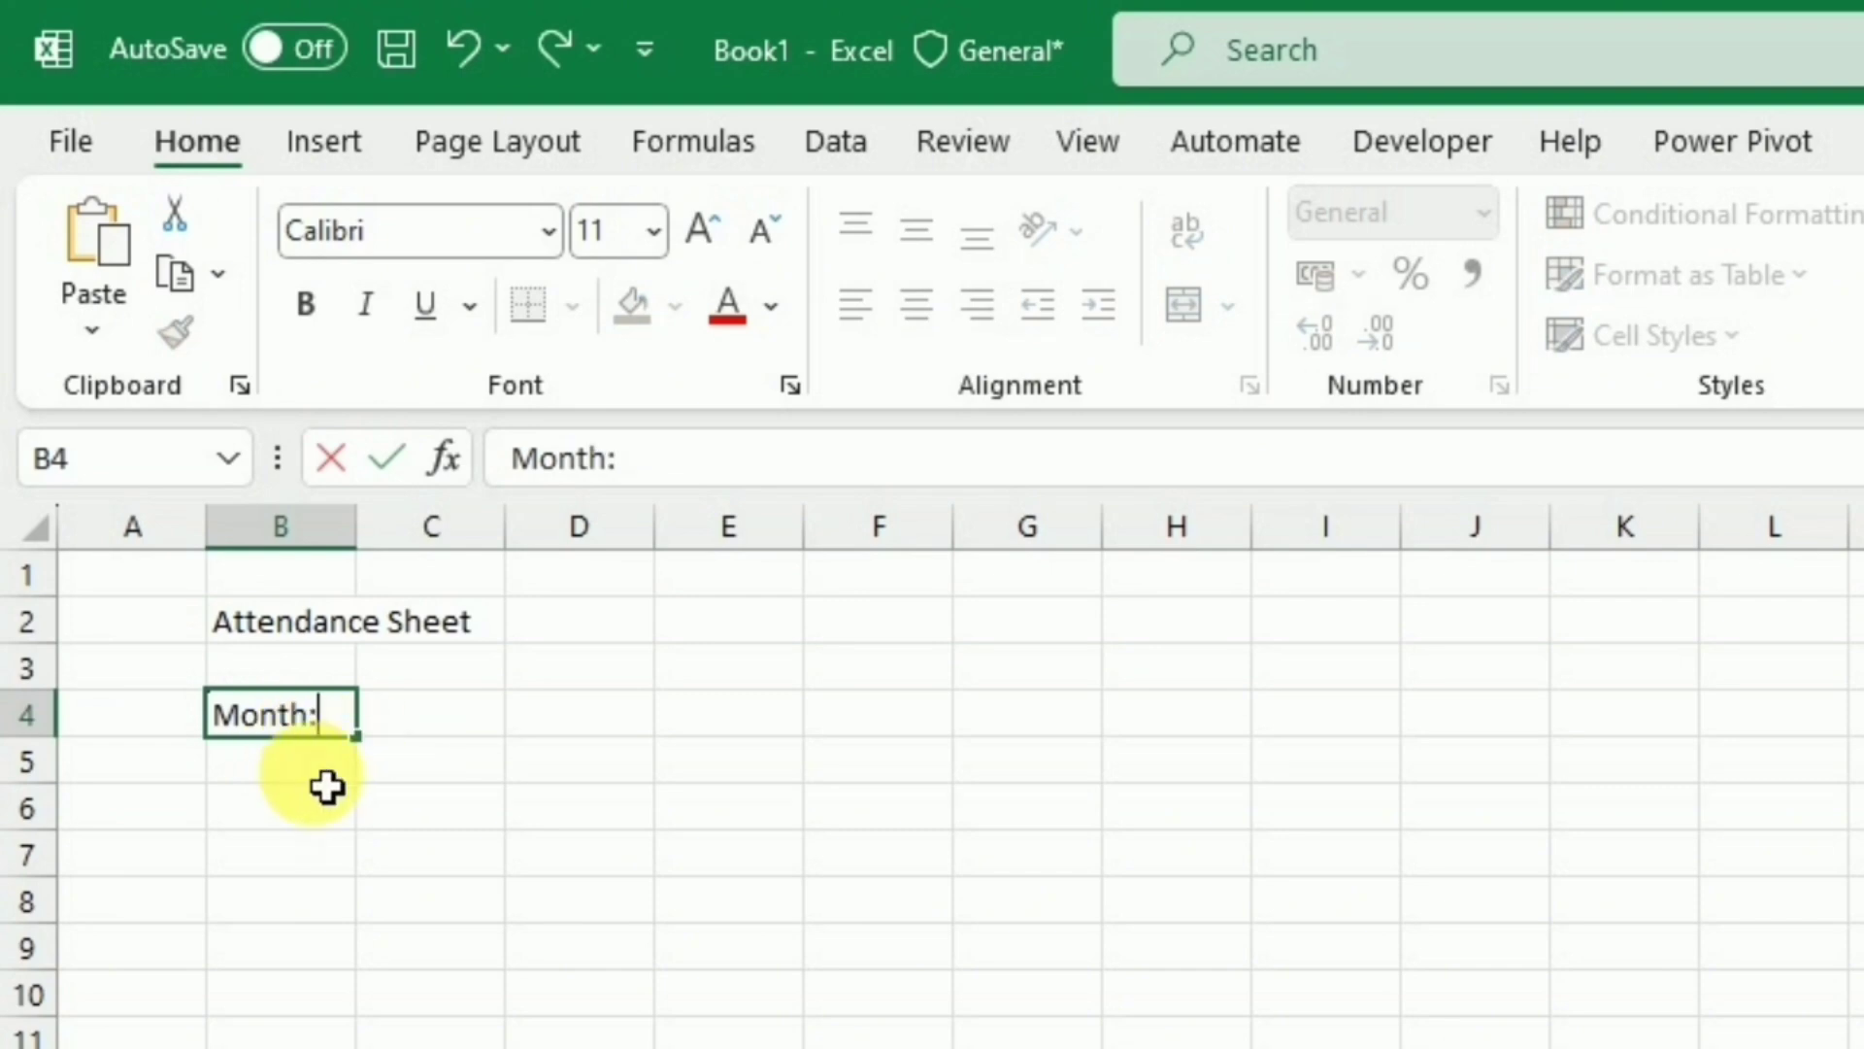
{"action": "key", "text": "Return"}
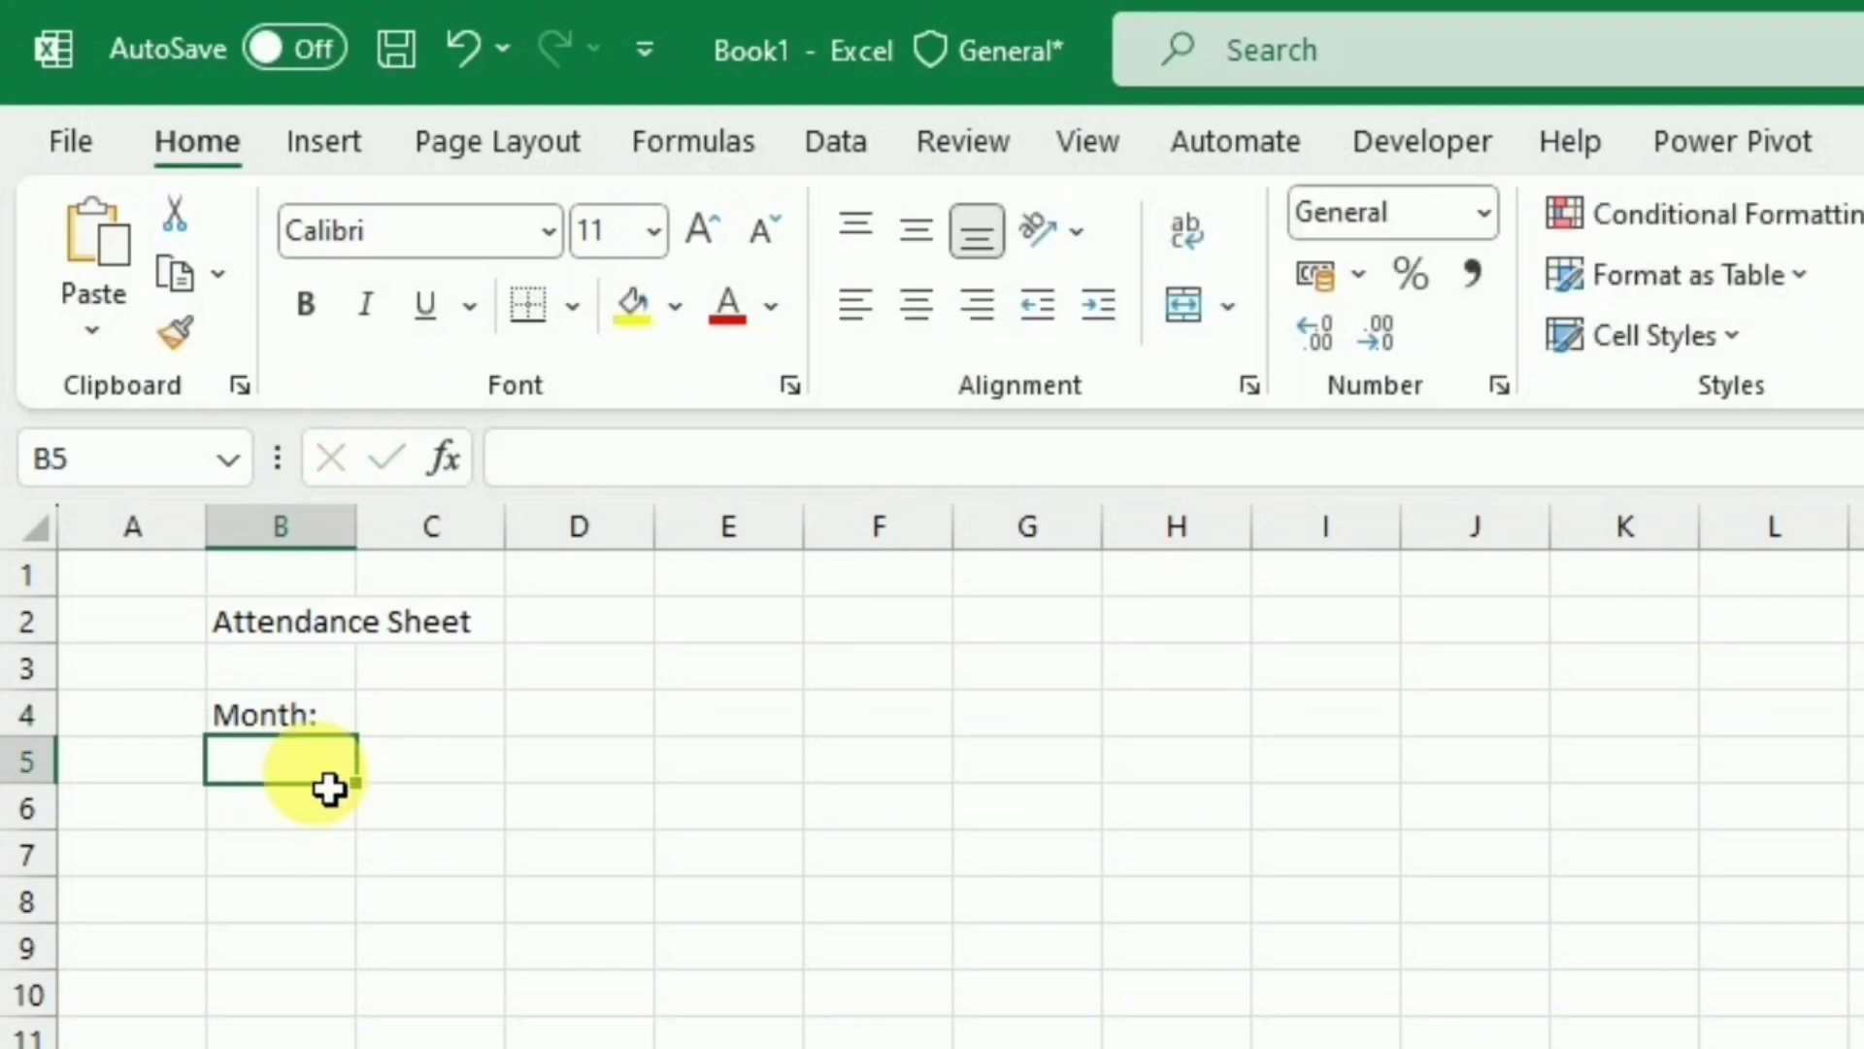
{"action": "type", "text": "Years:"}
Step: Merge cells B2:D2 for the Attendance Sheet title and left-align it
{"action": "left_click_drag", "start_coordinate": [243, 621], "coordinate": [603, 632]}
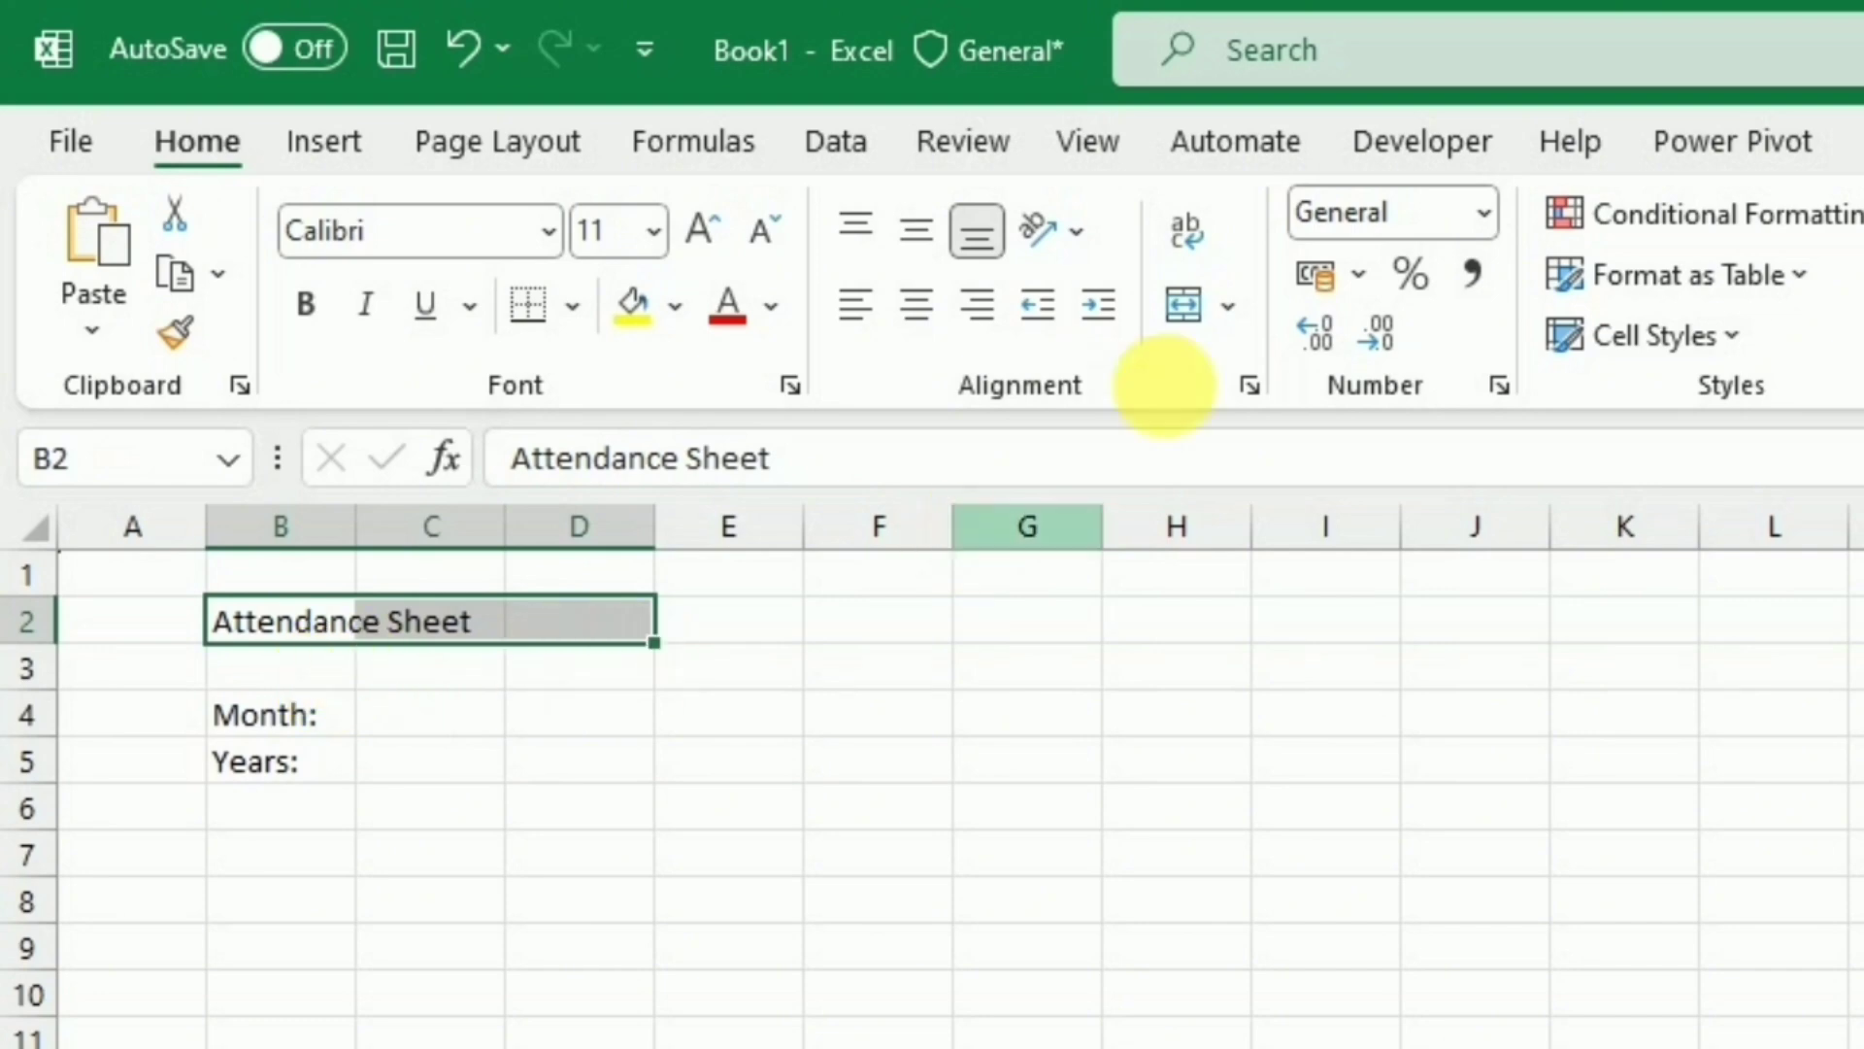
{"action": "left_click", "coordinate": [1184, 306]}
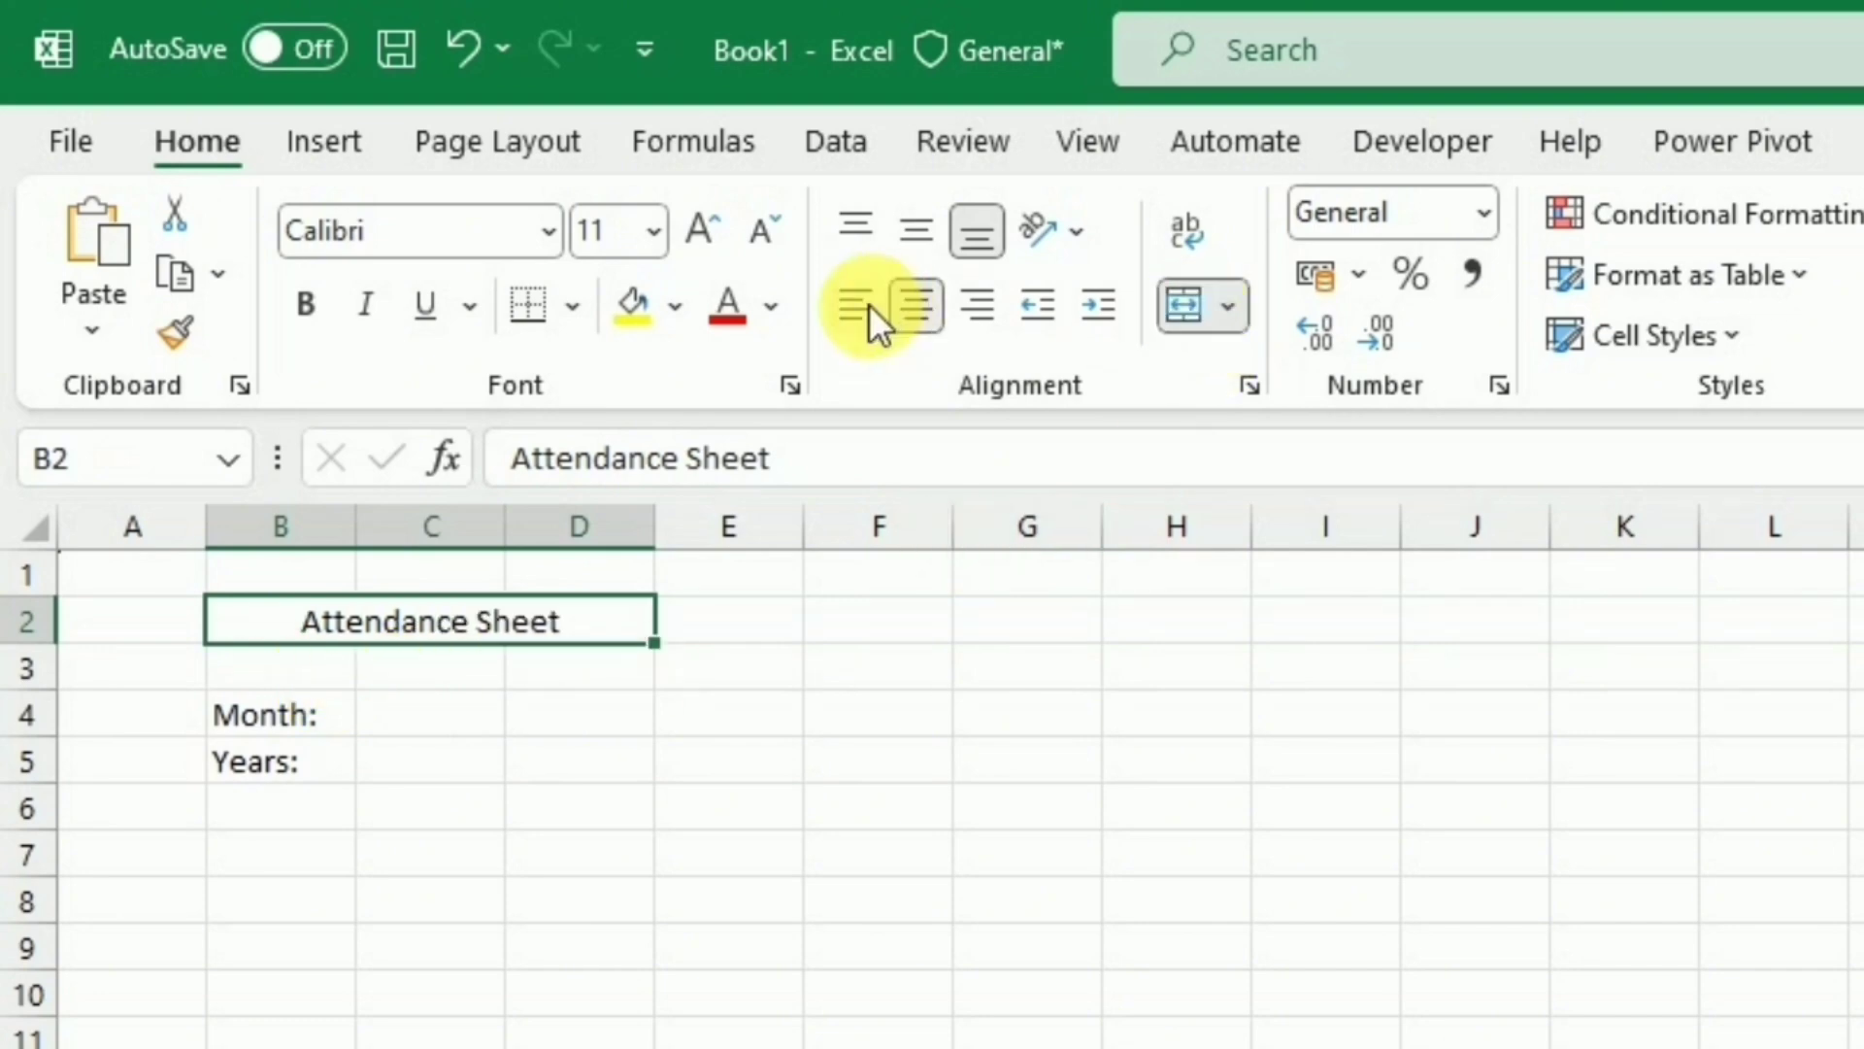
{"action": "left_click", "coordinate": [867, 306]}
Step: Merge B4:C4 for the Month label and B5:C5 for the Years label, left-aligning both
{"action": "left_click_drag", "start_coordinate": [304, 726], "coordinate": [394, 728]}
{"action": "left_click", "coordinate": [1178, 304]}
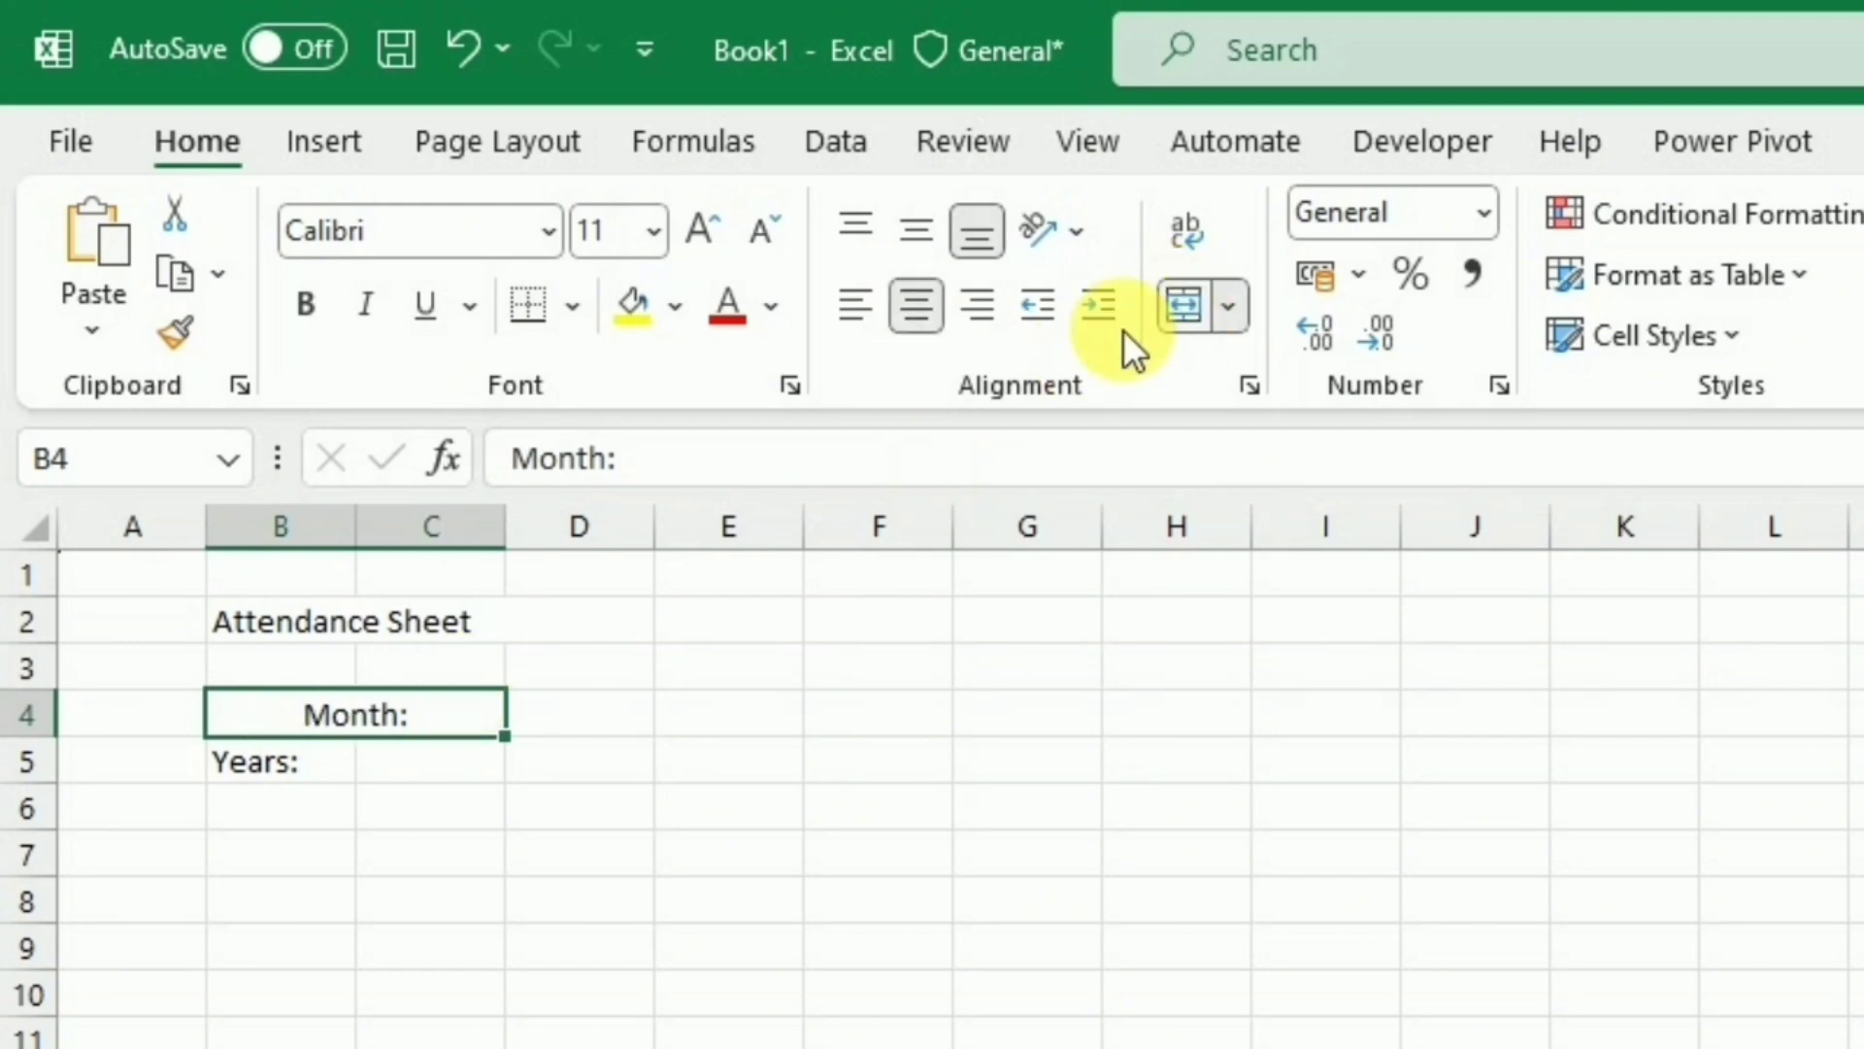
{"action": "left_click", "coordinate": [856, 306]}
{"action": "left_click_drag", "start_coordinate": [263, 762], "coordinate": [427, 763]}
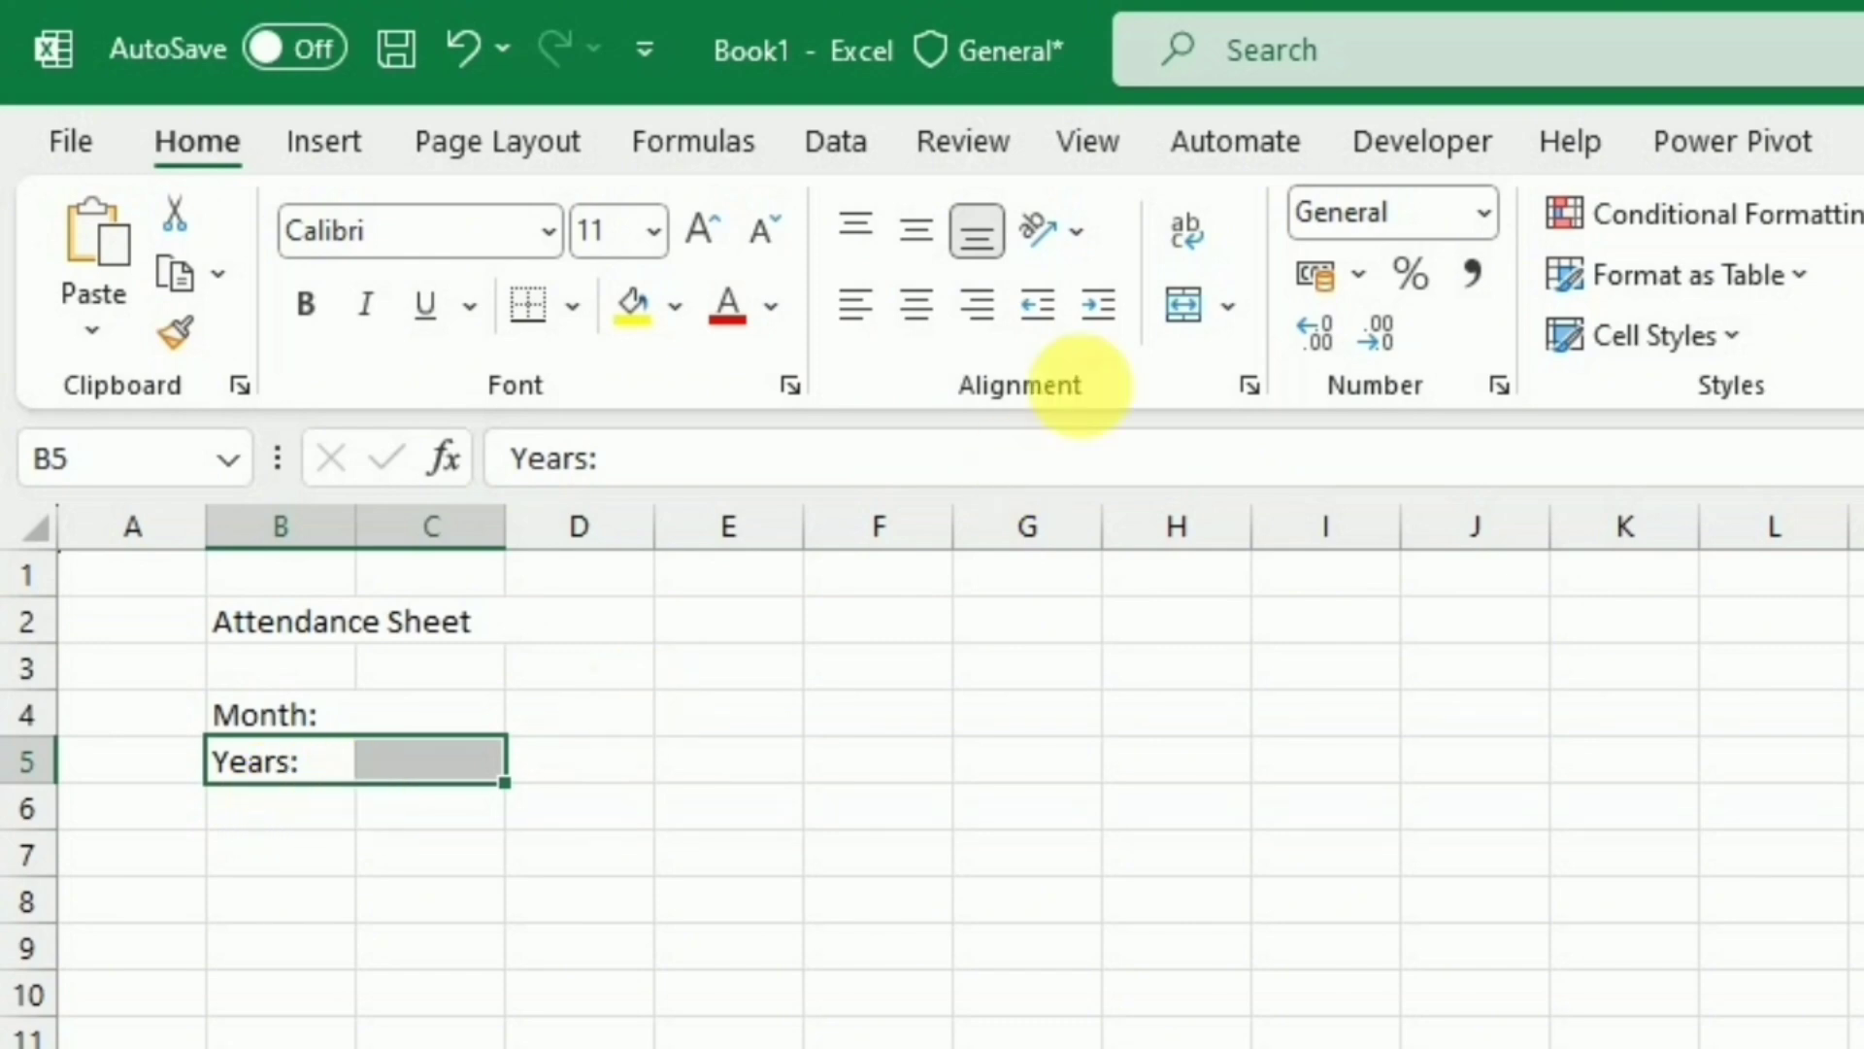
{"action": "left_click", "coordinate": [1168, 311]}
{"action": "left_click", "coordinate": [858, 306]}
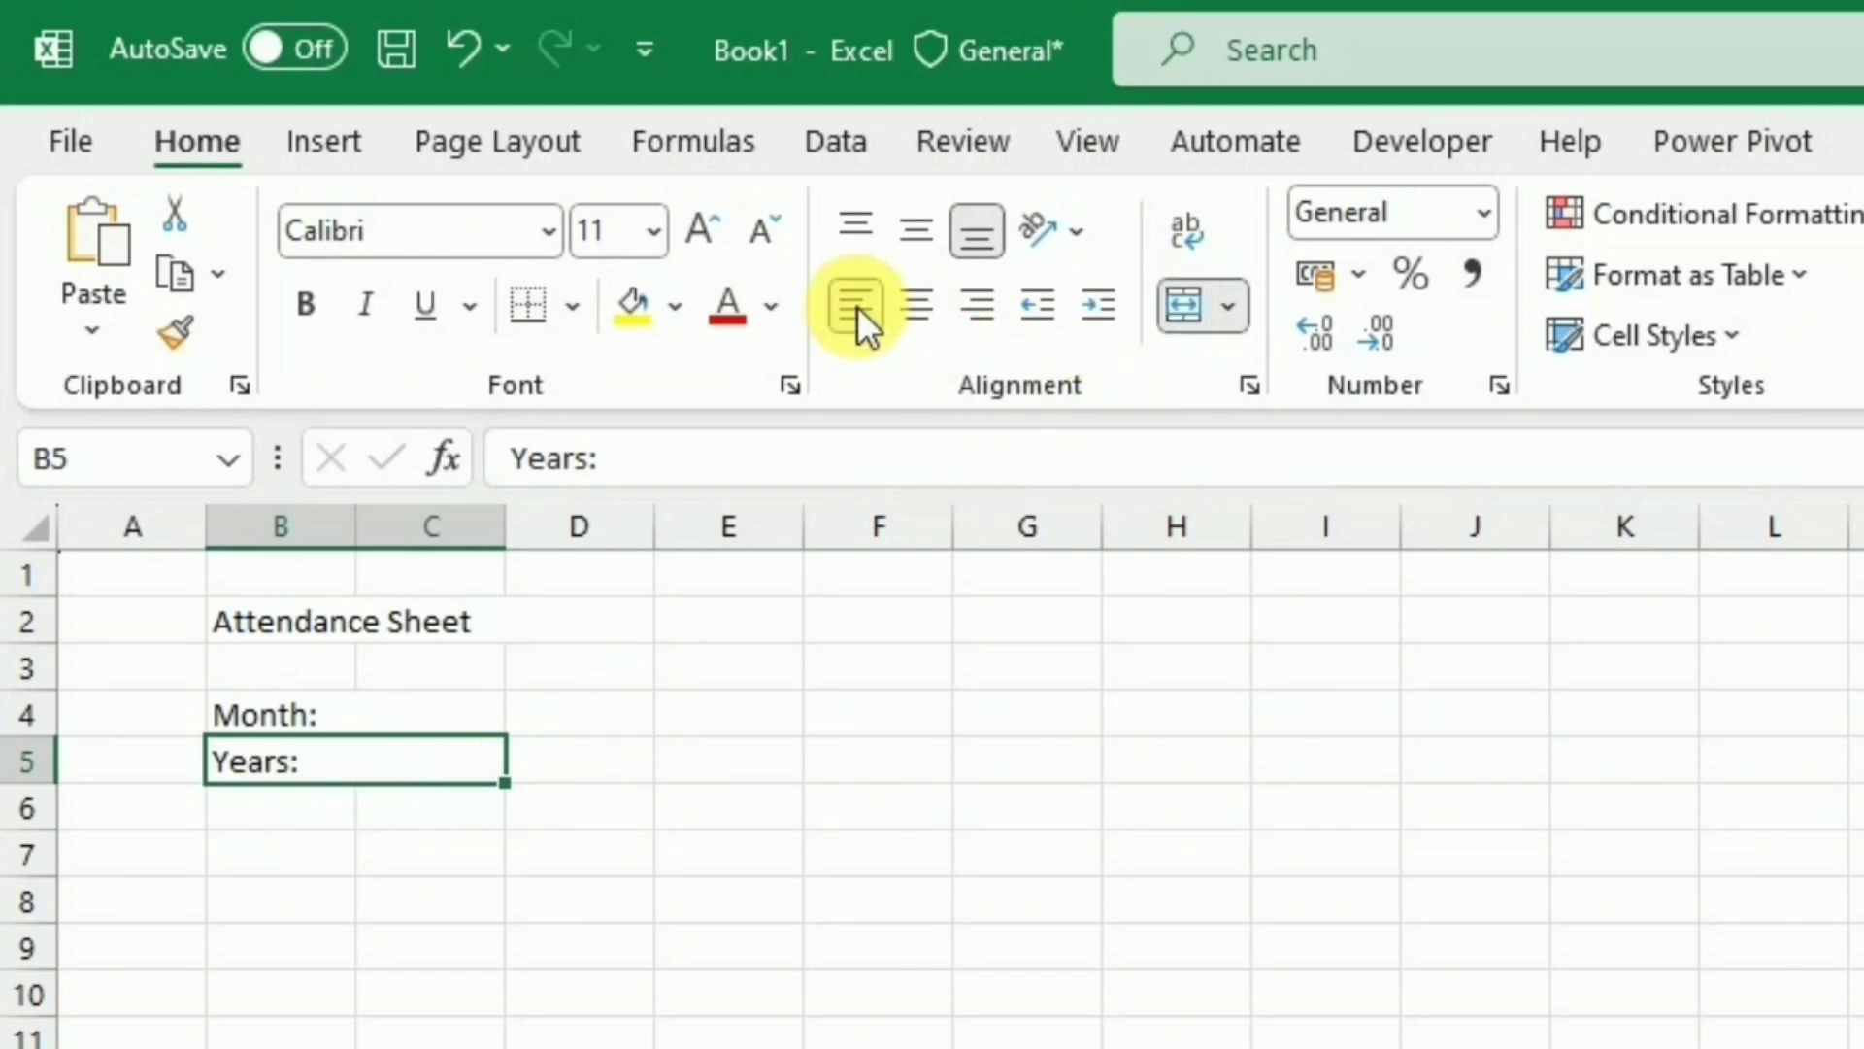
Step: Increase the font size to 16 for the title and to 14 for the Month and Years labels
{"action": "left_click", "coordinate": [355, 626]}
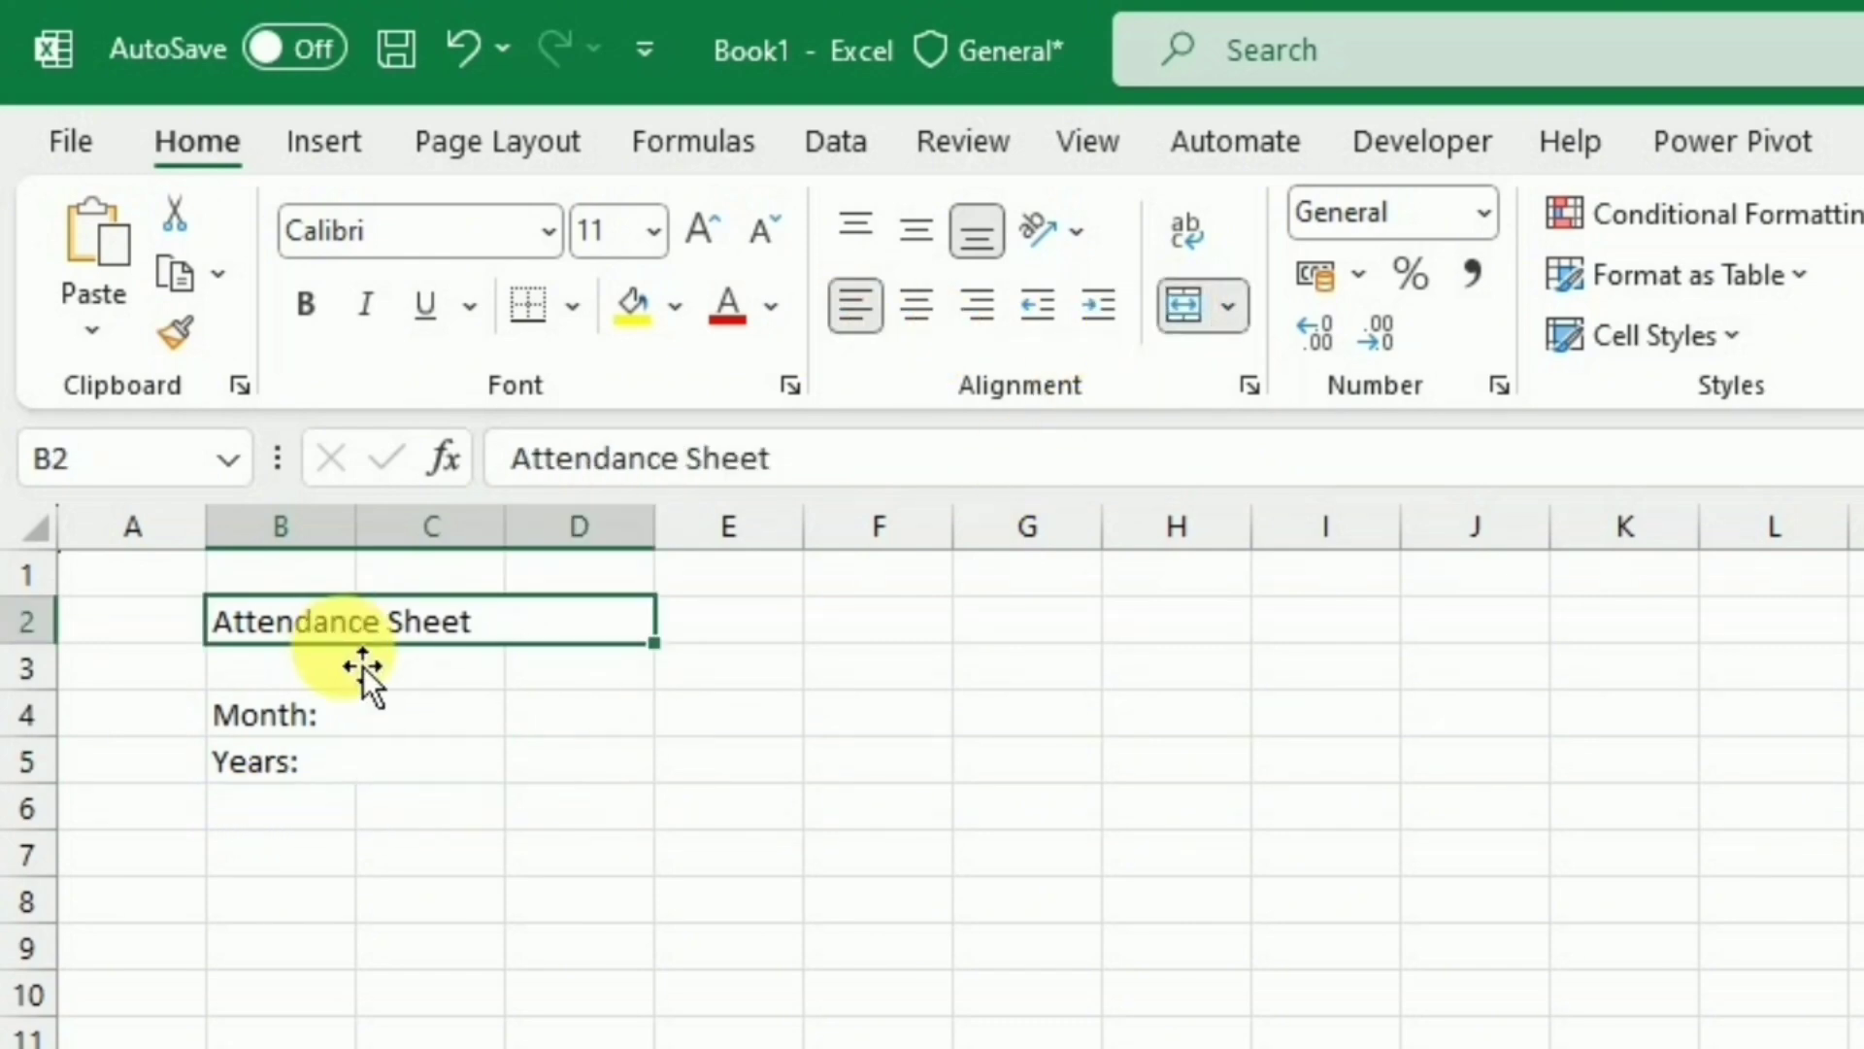
{"action": "left_click", "coordinate": [701, 231]}
{"action": "left_click", "coordinate": [701, 231]}
{"action": "left_click", "coordinate": [701, 231]}
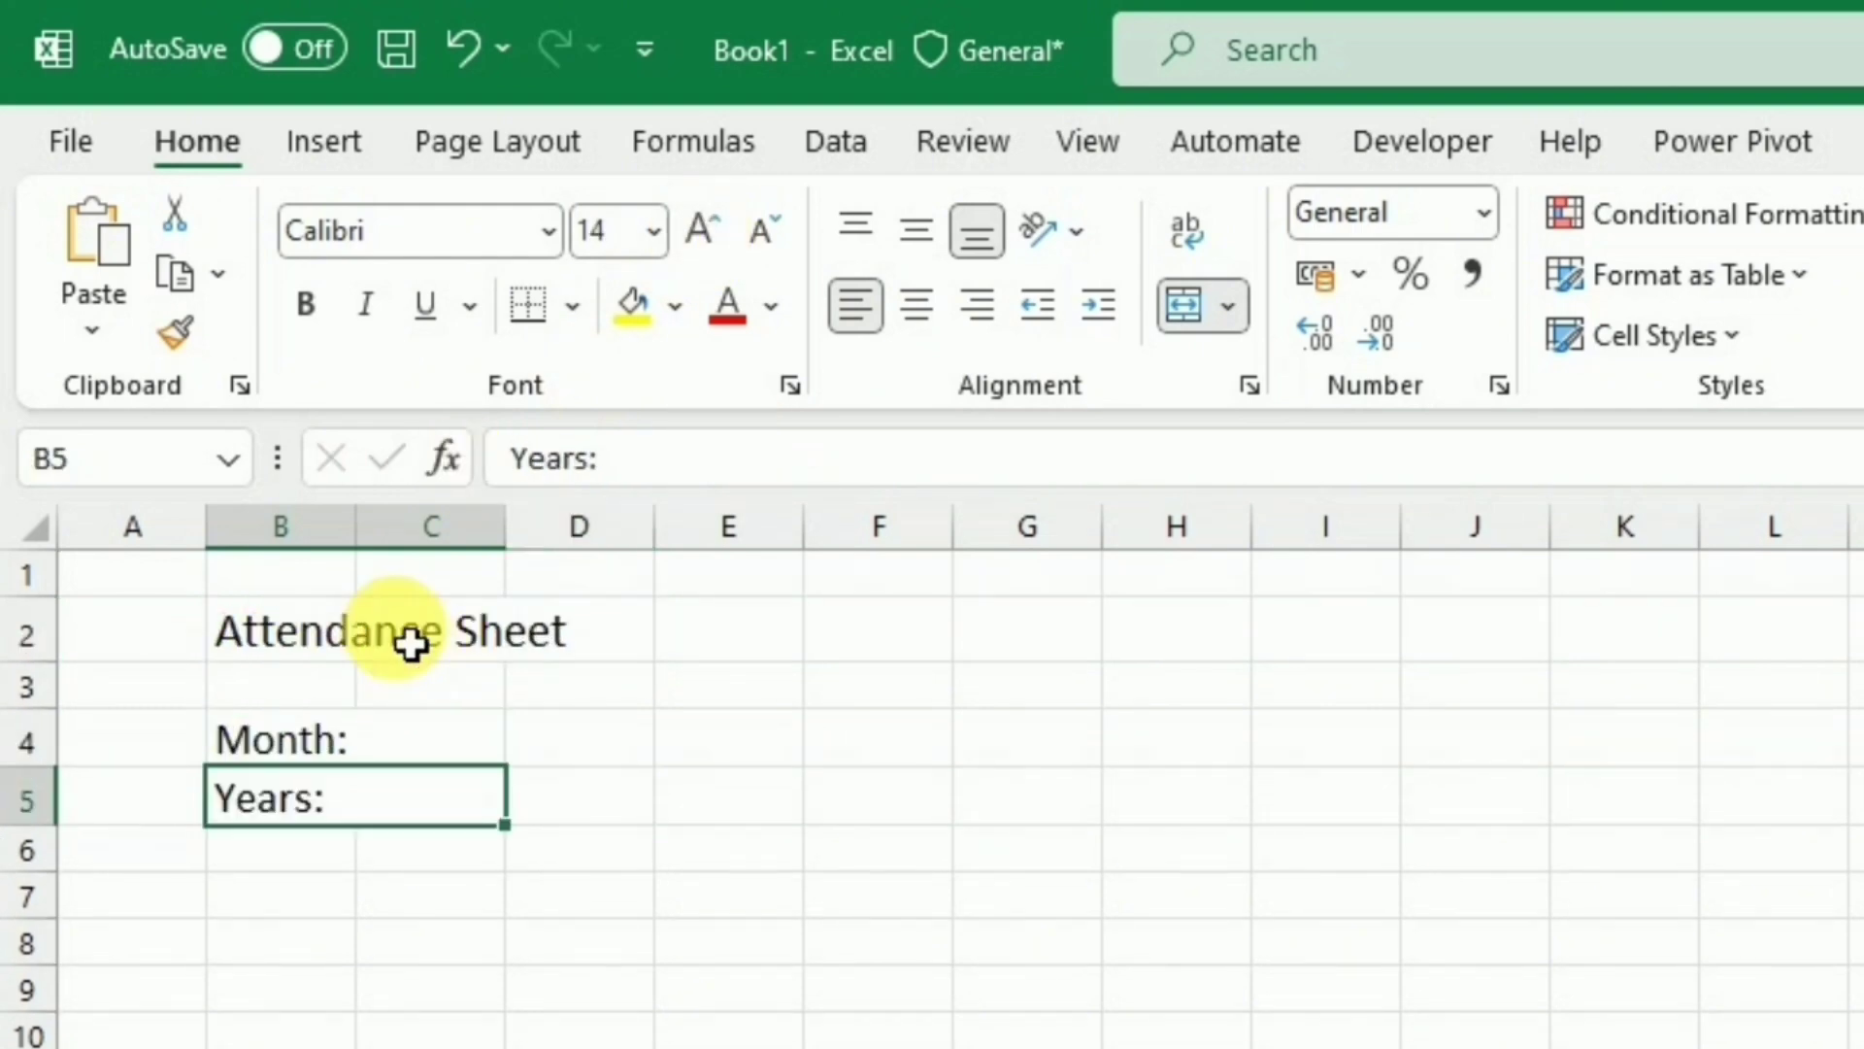
Step: Make the Attendance Sheet title and the Month and Years labels bold
{"action": "left_click", "coordinate": [411, 643]}
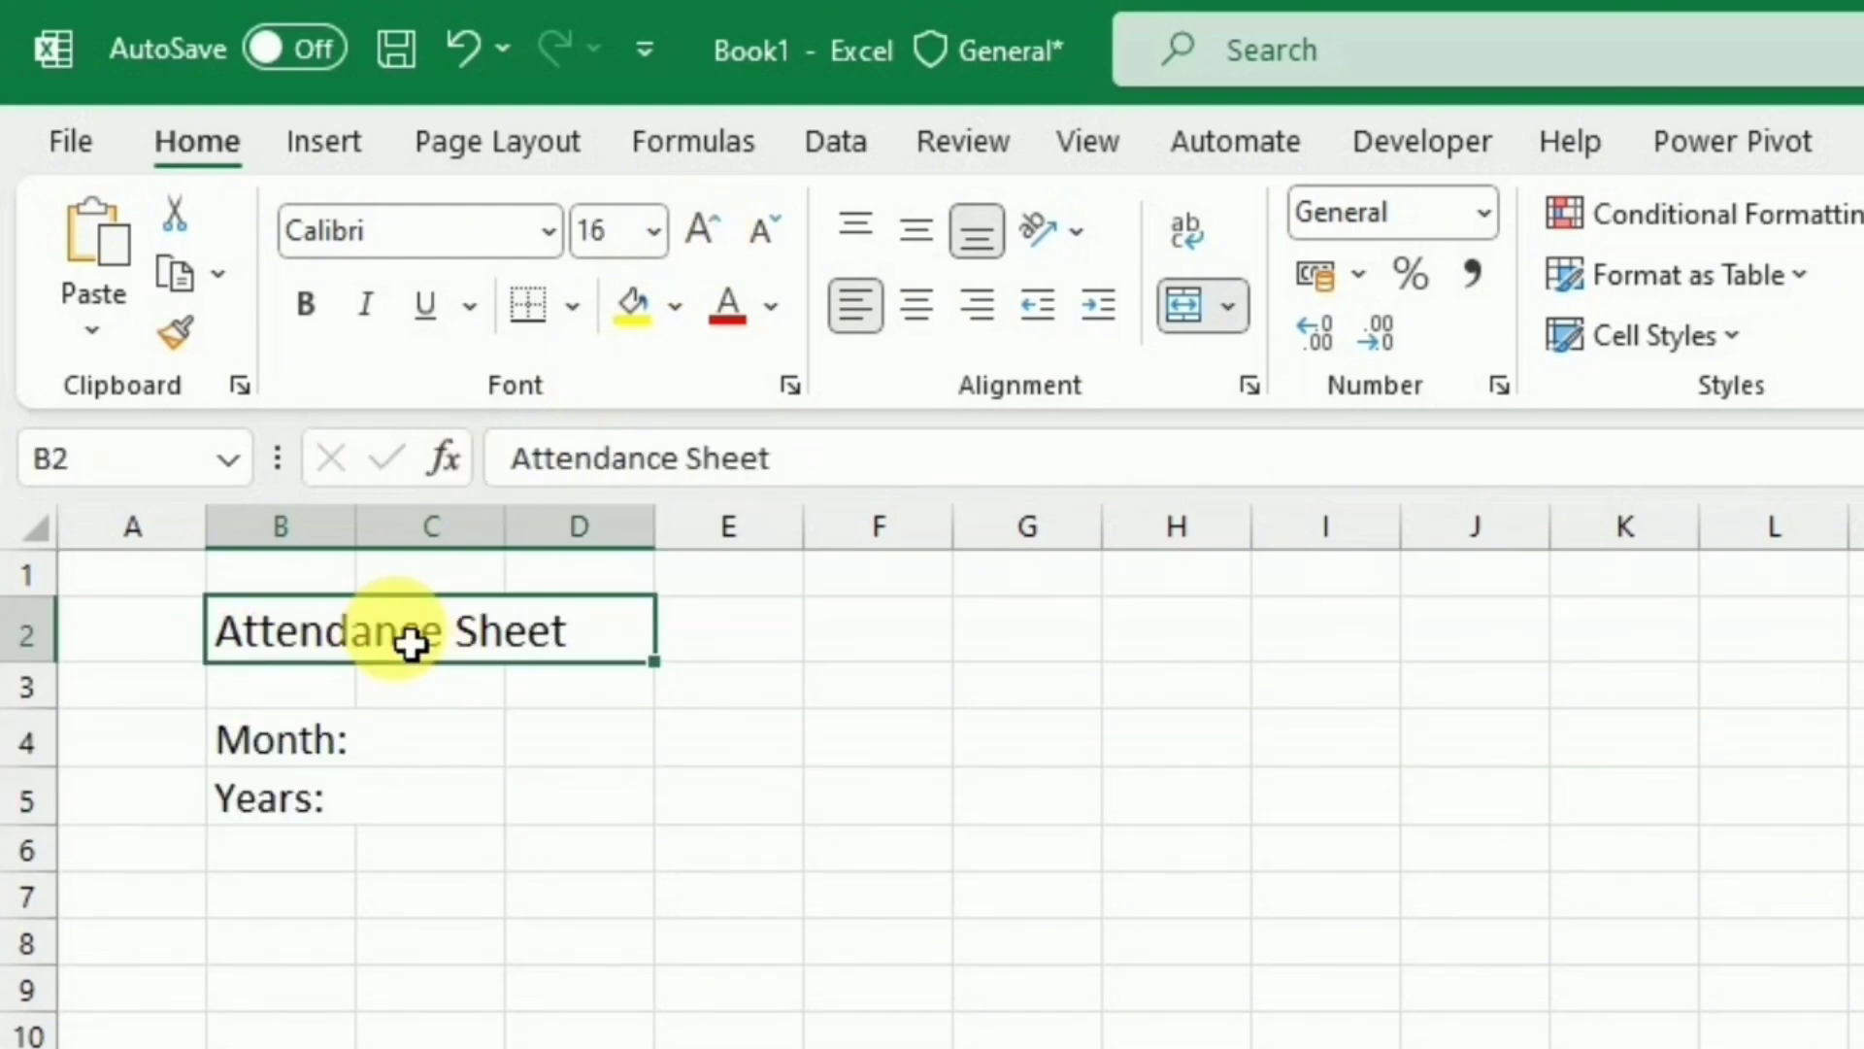
{"action": "key", "text": "ctrl+b"}
{"action": "left_click", "coordinate": [323, 756]}
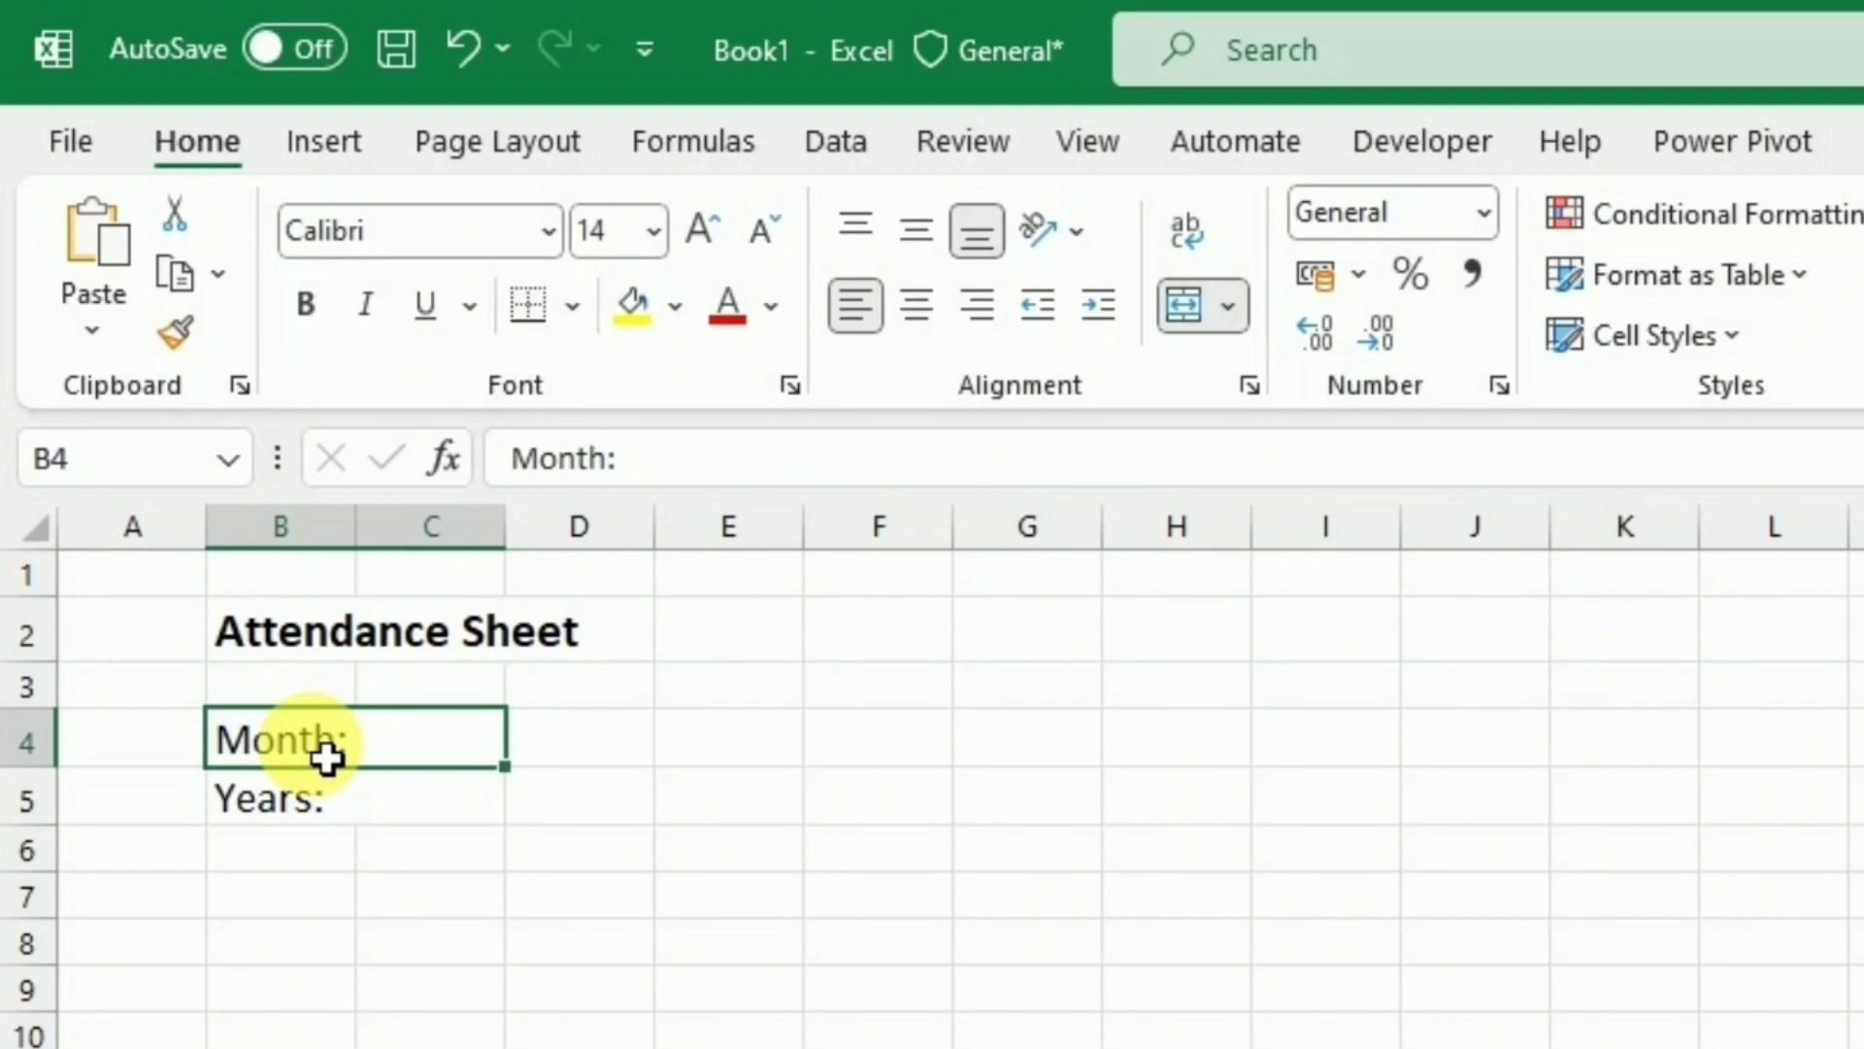
{"action": "key", "text": "ctrl+b"}
{"action": "left_click", "coordinate": [330, 807]}
{"action": "key", "text": "ctrl+b"}
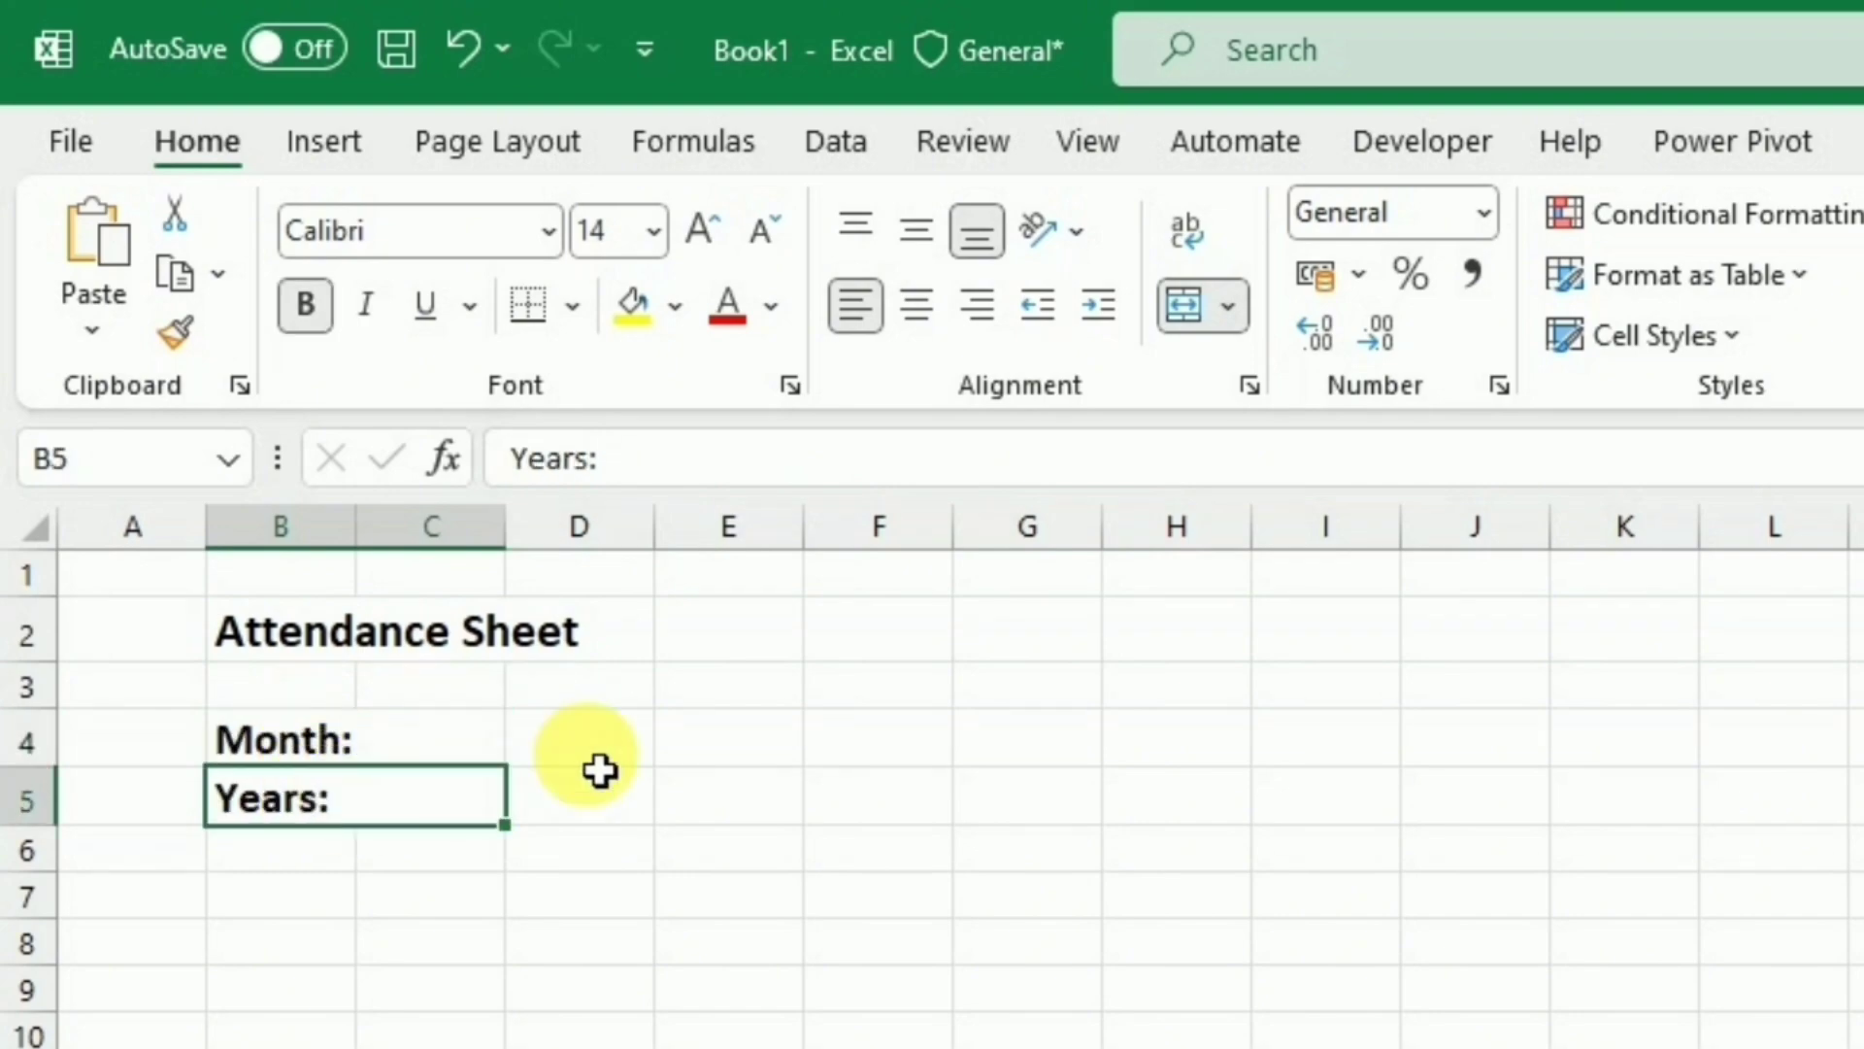
Step: Add a new worksheet to the workbook
{"action": "left_click", "coordinate": [618, 750]}
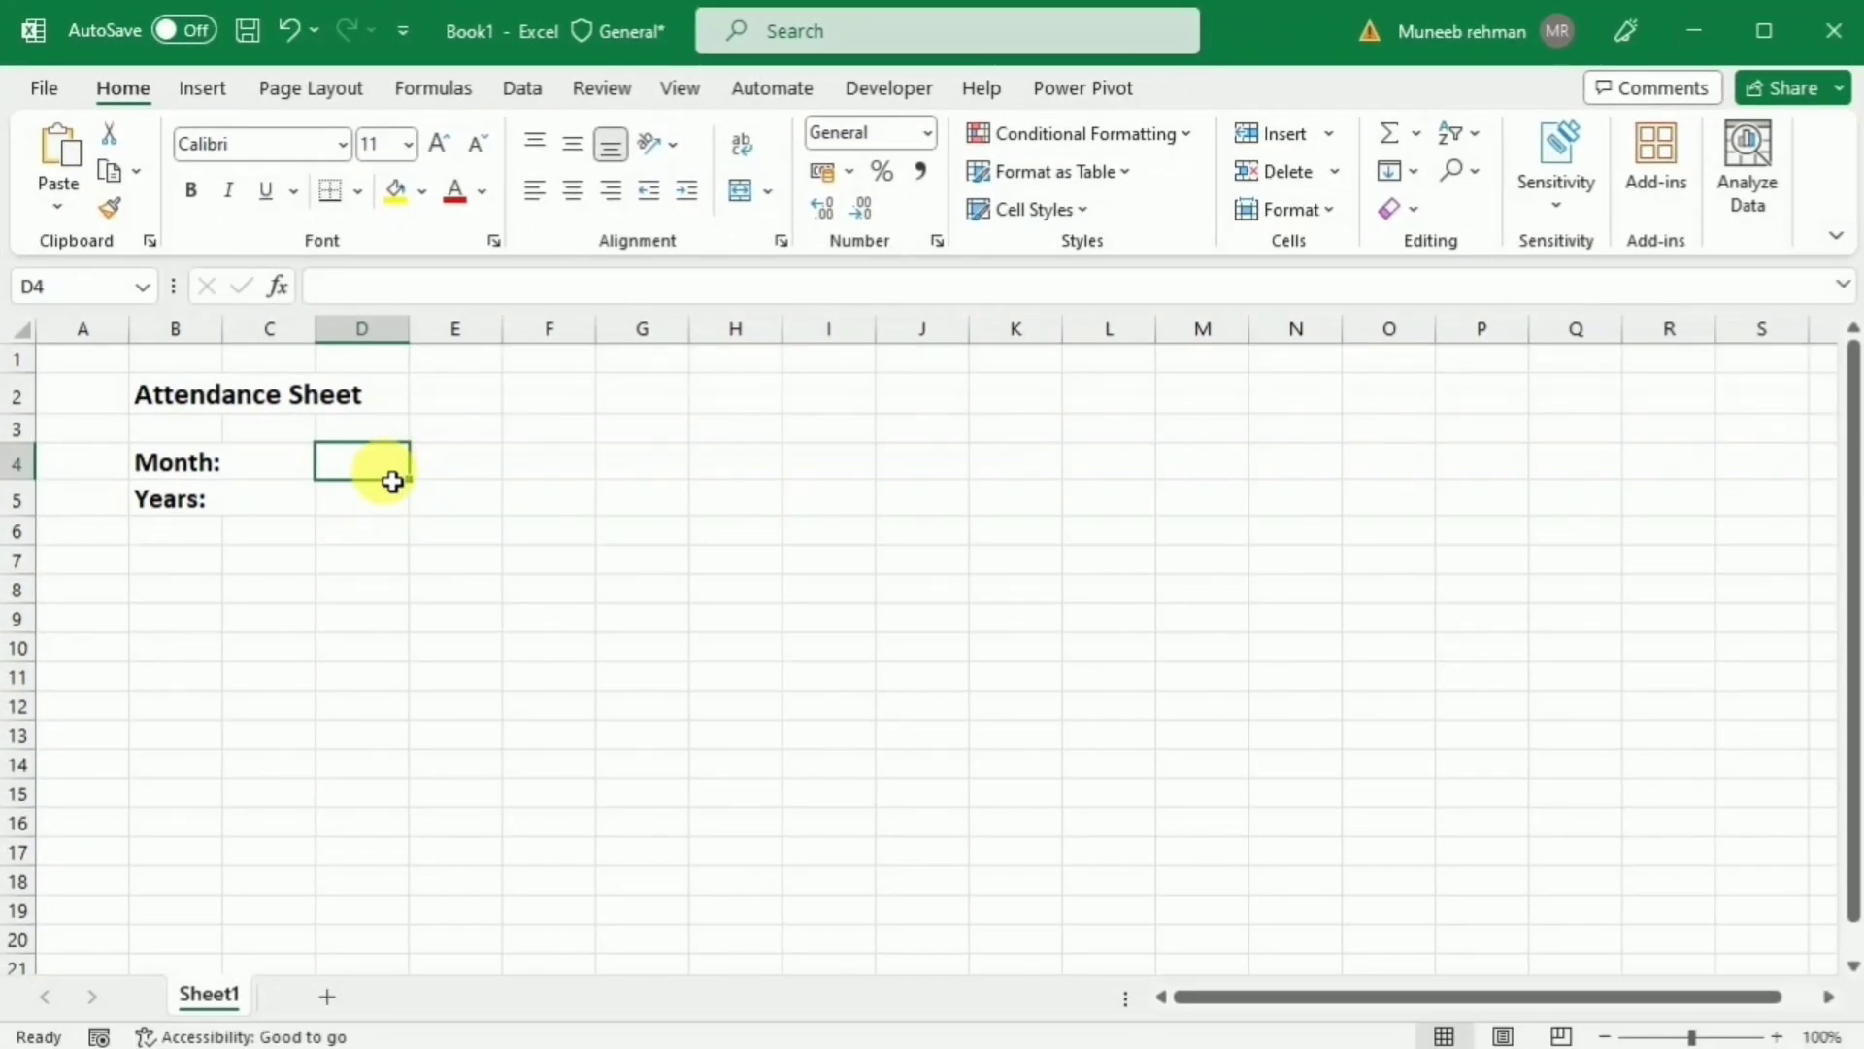
{"action": "left_click", "coordinate": [327, 998]}
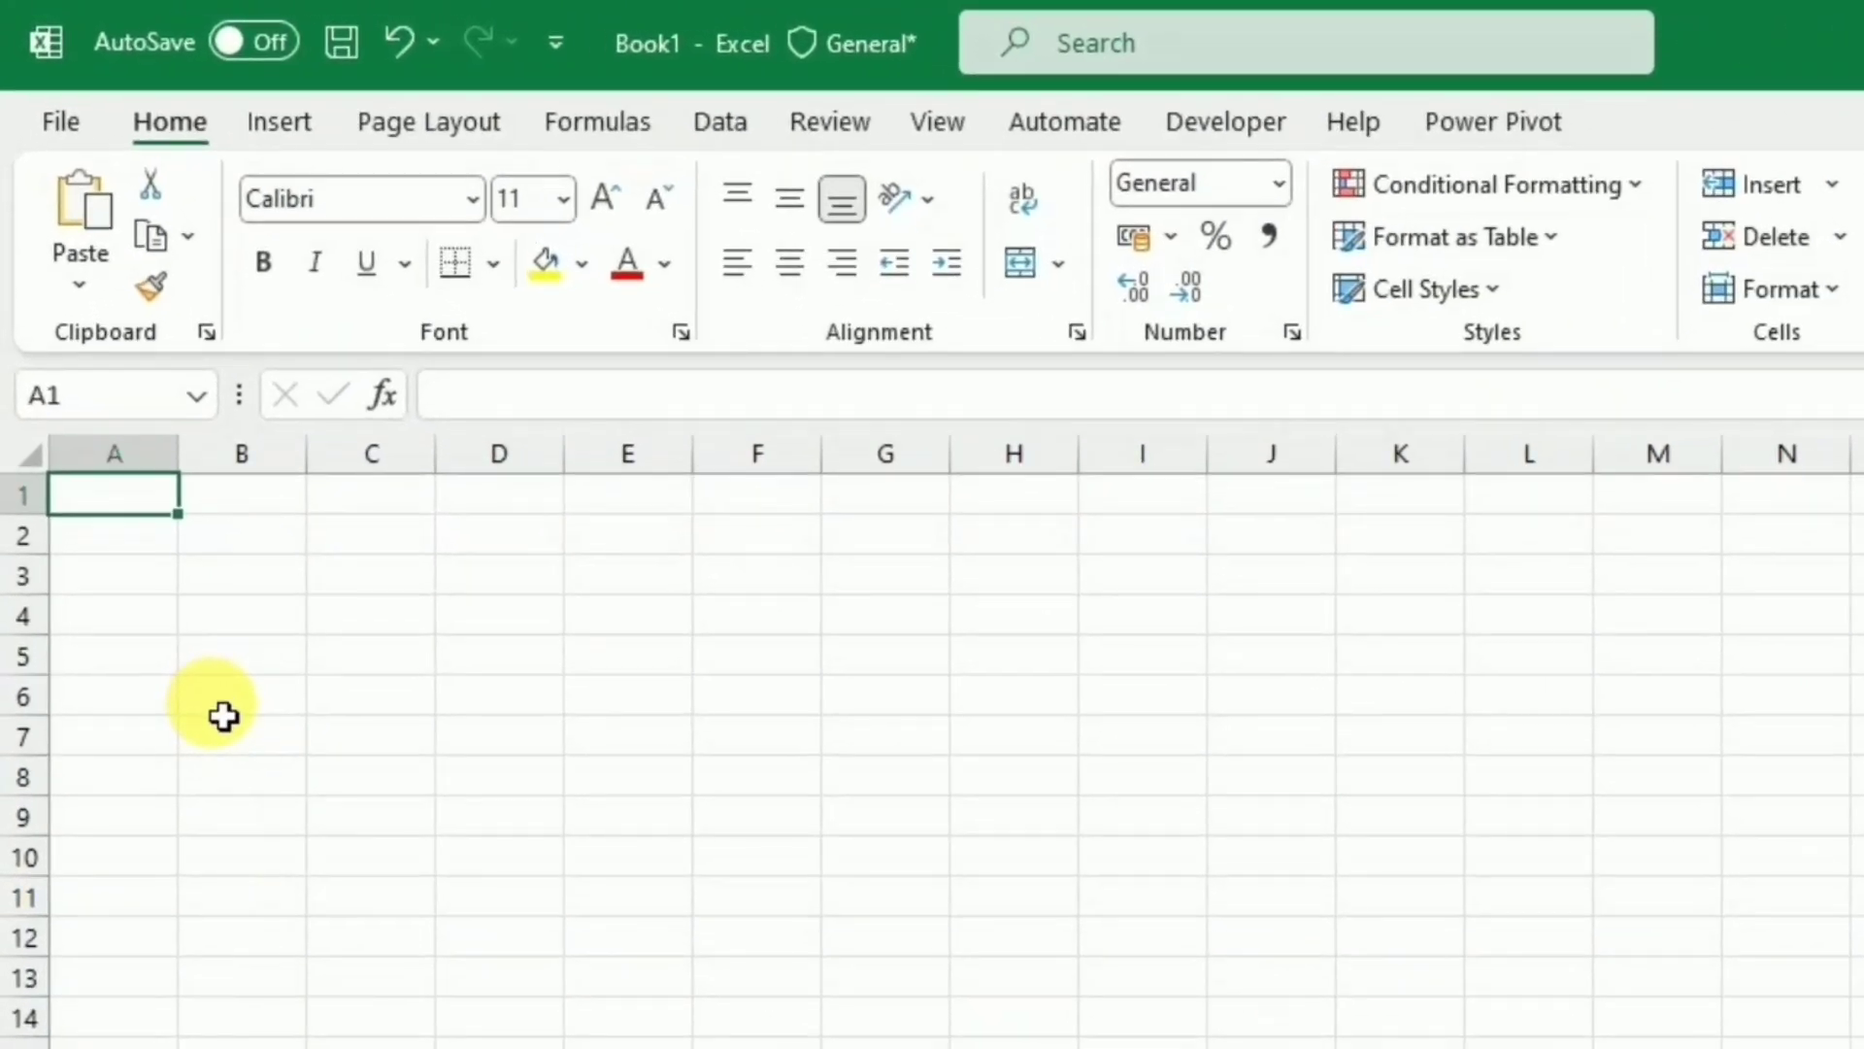
Step: Enter Jan in cell A1 of the new sheet and fill the month series down to Dec in A12
{"action": "type", "text": "Jan"}
{"action": "key", "text": "ctrl+Return"}
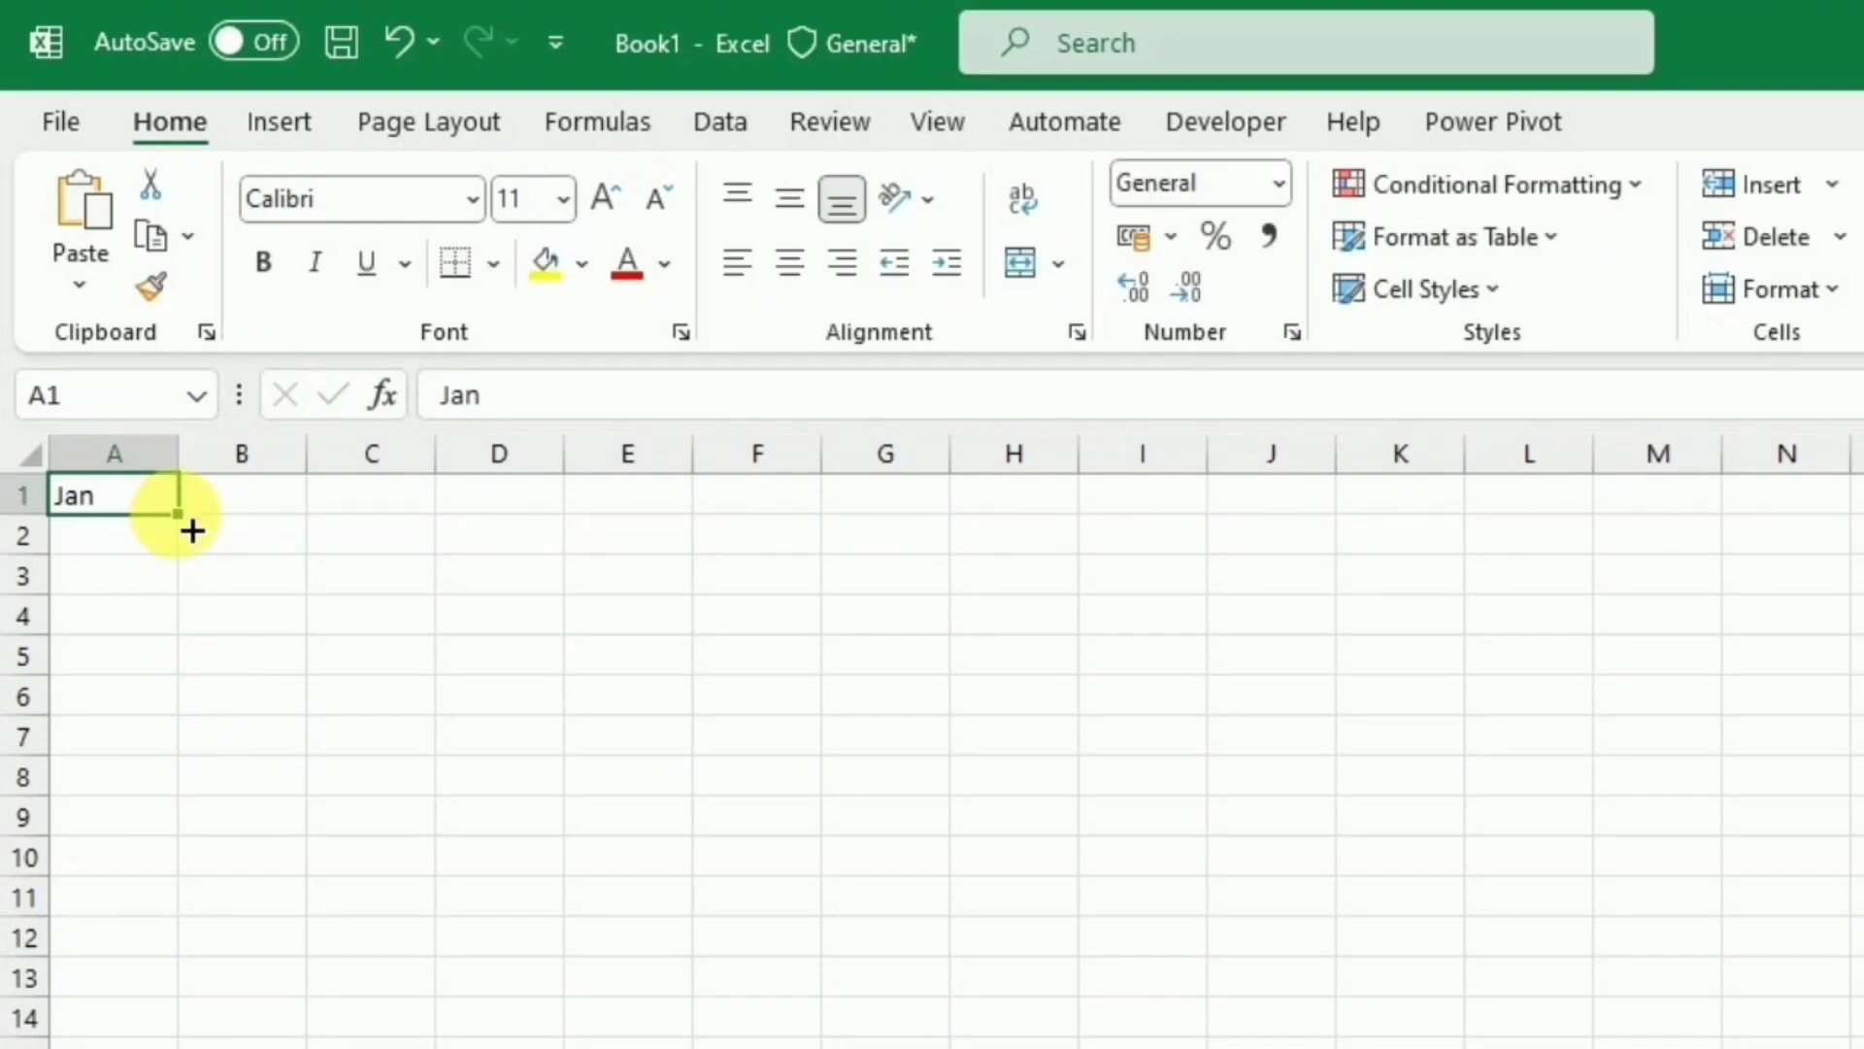
{"action": "left_click_drag", "start_coordinate": [191, 530], "coordinate": [159, 954]}
{"action": "left_click", "coordinate": [159, 953]}
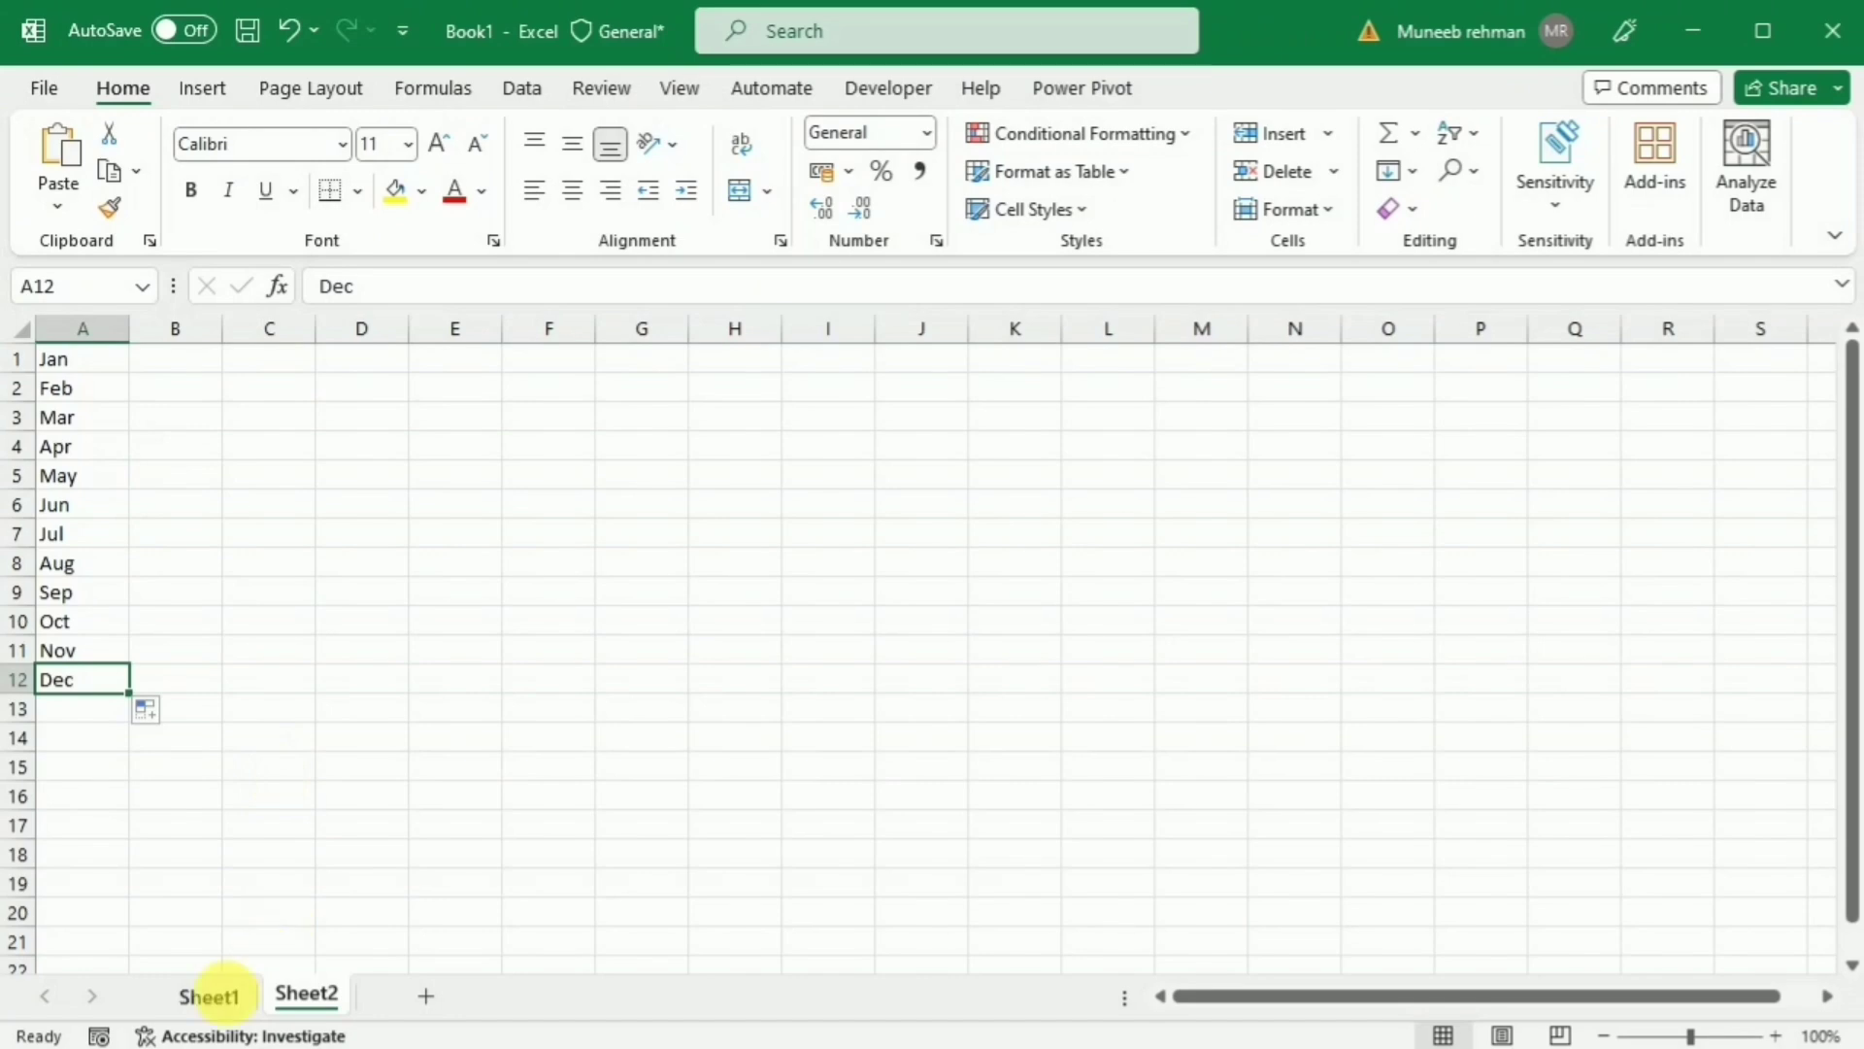
Step: Add list data validation to the Month cell D4 on Sheet1 with source =Sheet2!$A$1:$A$12, and check its dropdown
{"action": "left_click", "coordinate": [209, 995]}
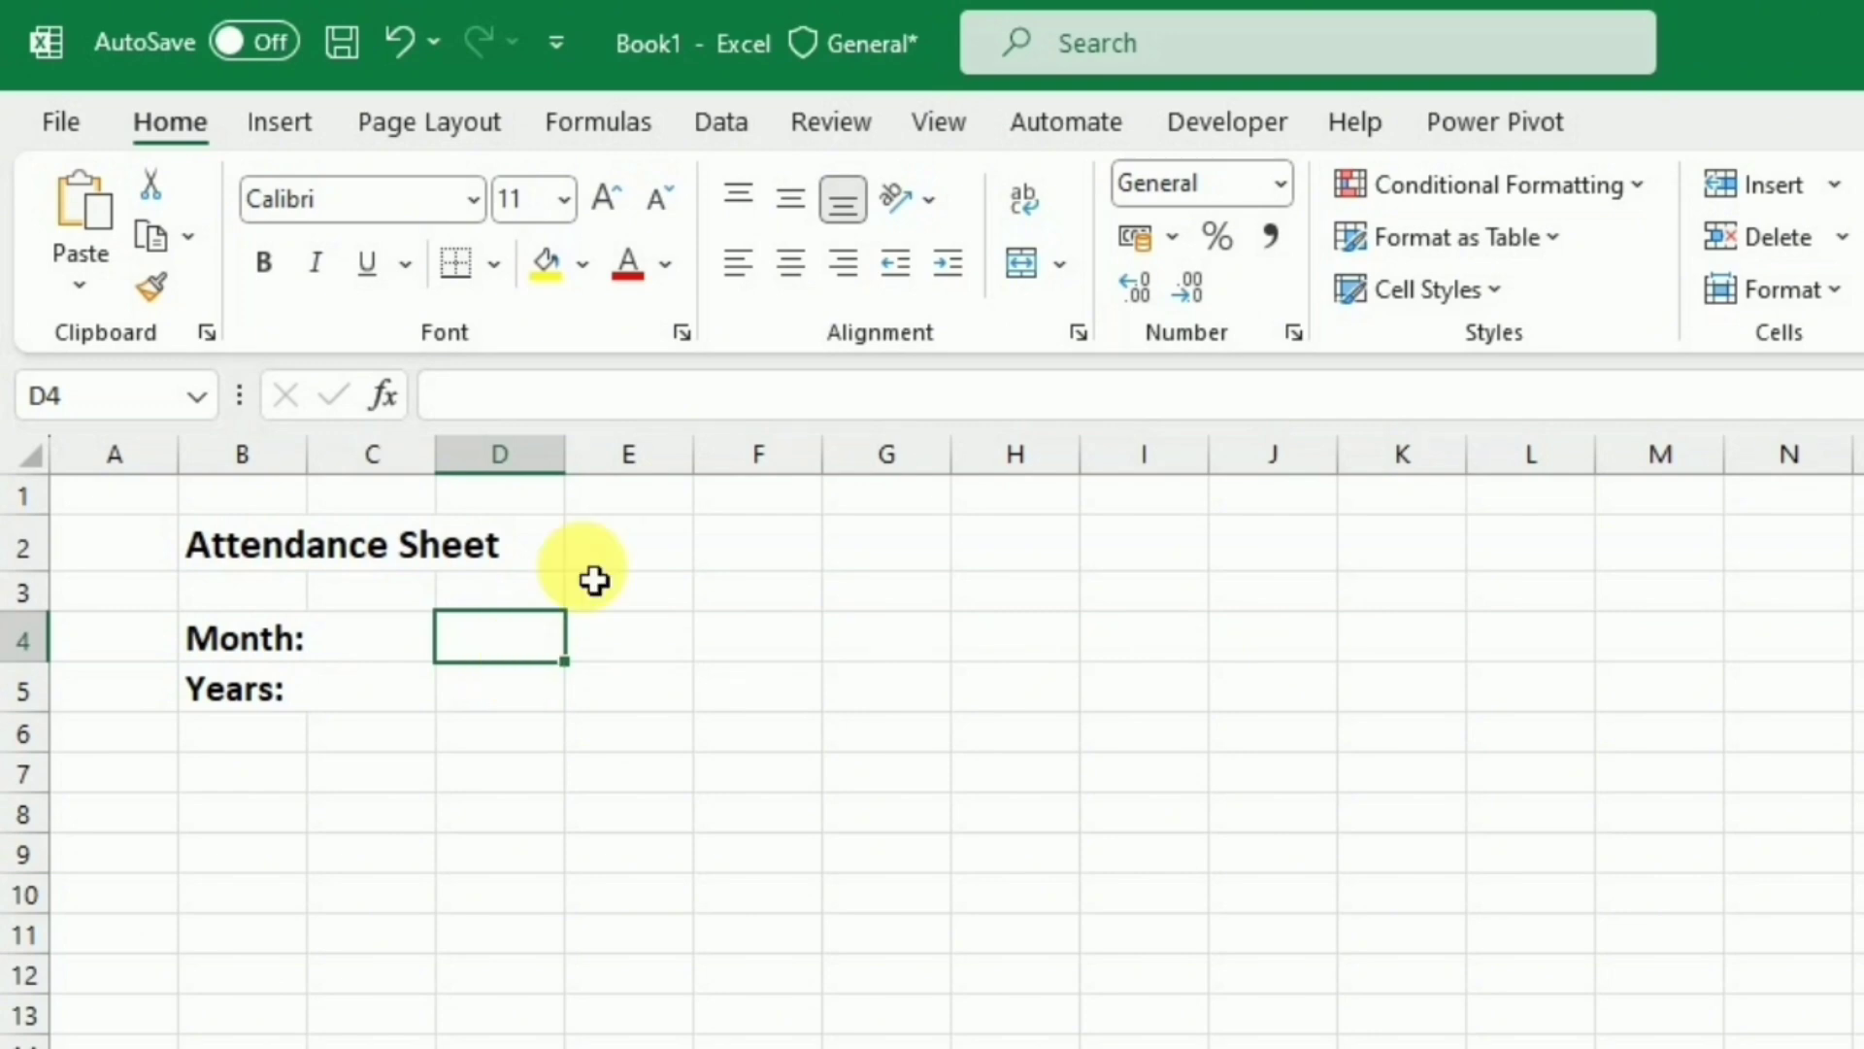
{"action": "left_click", "coordinate": [735, 126]}
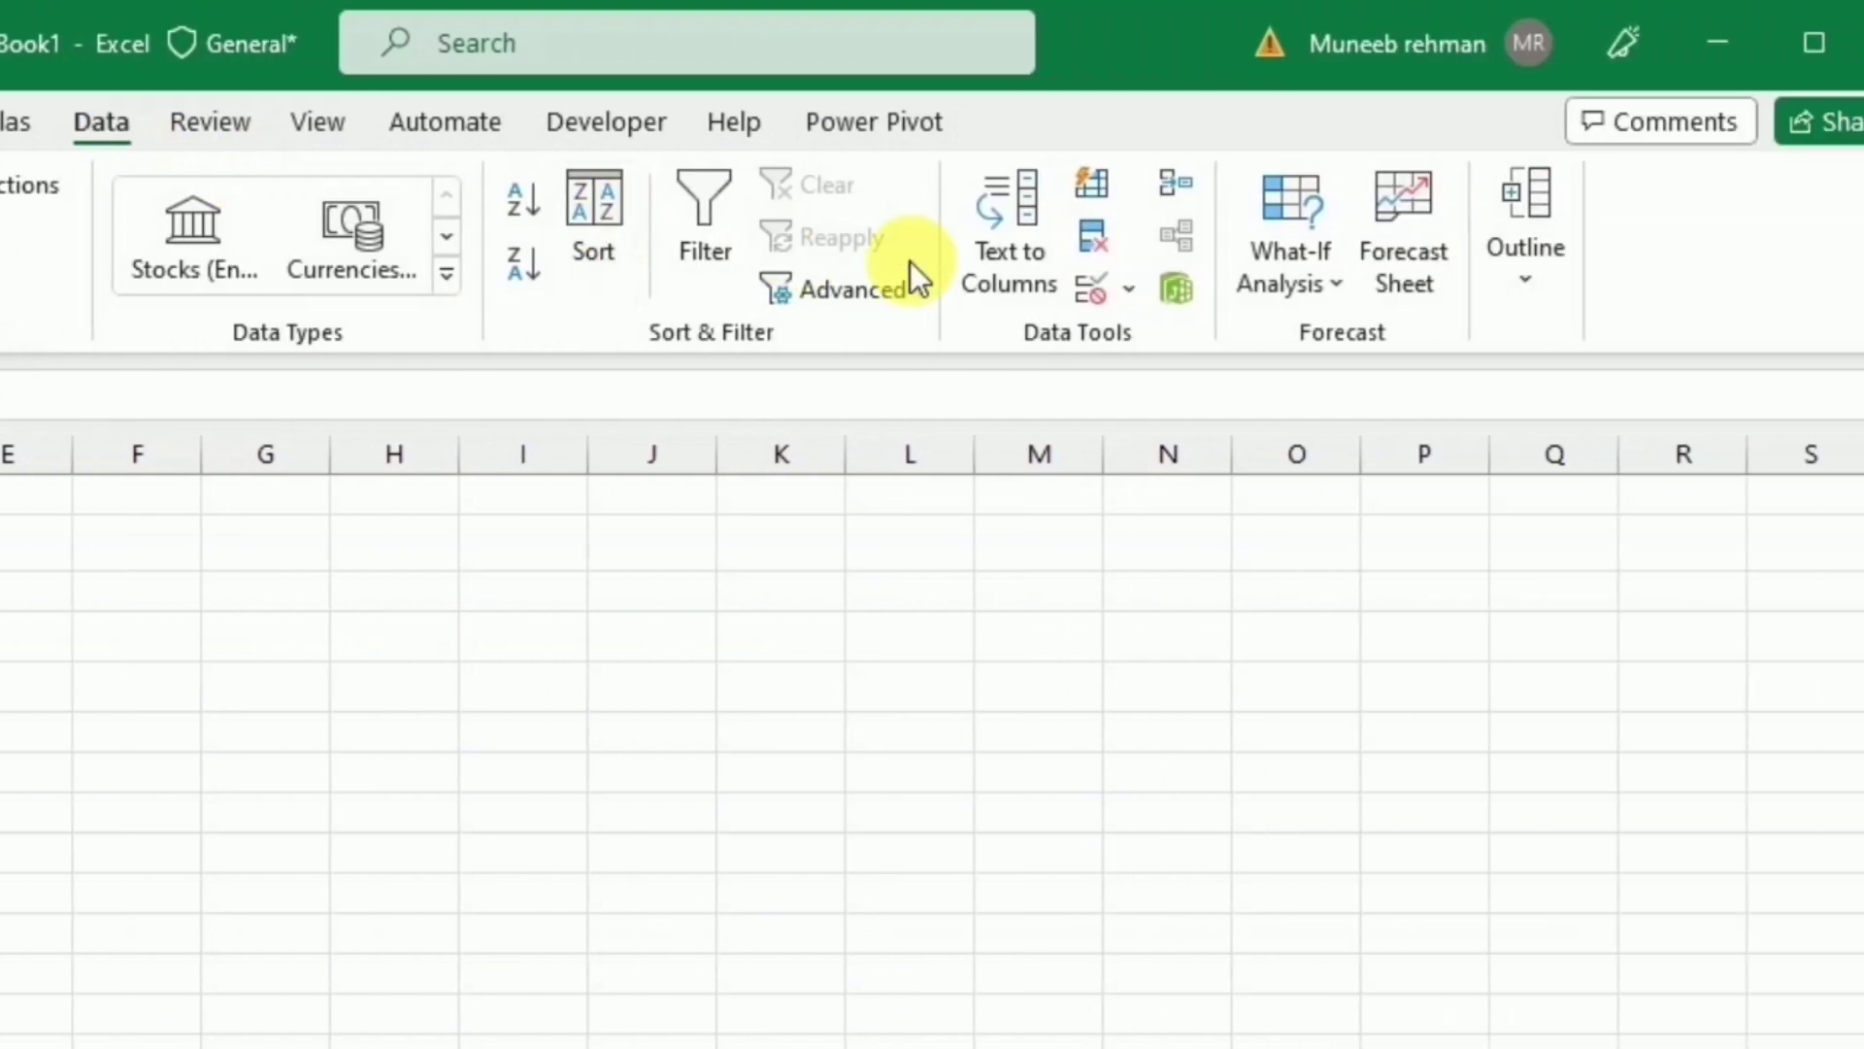
{"action": "left_click", "coordinate": [1614, 288]}
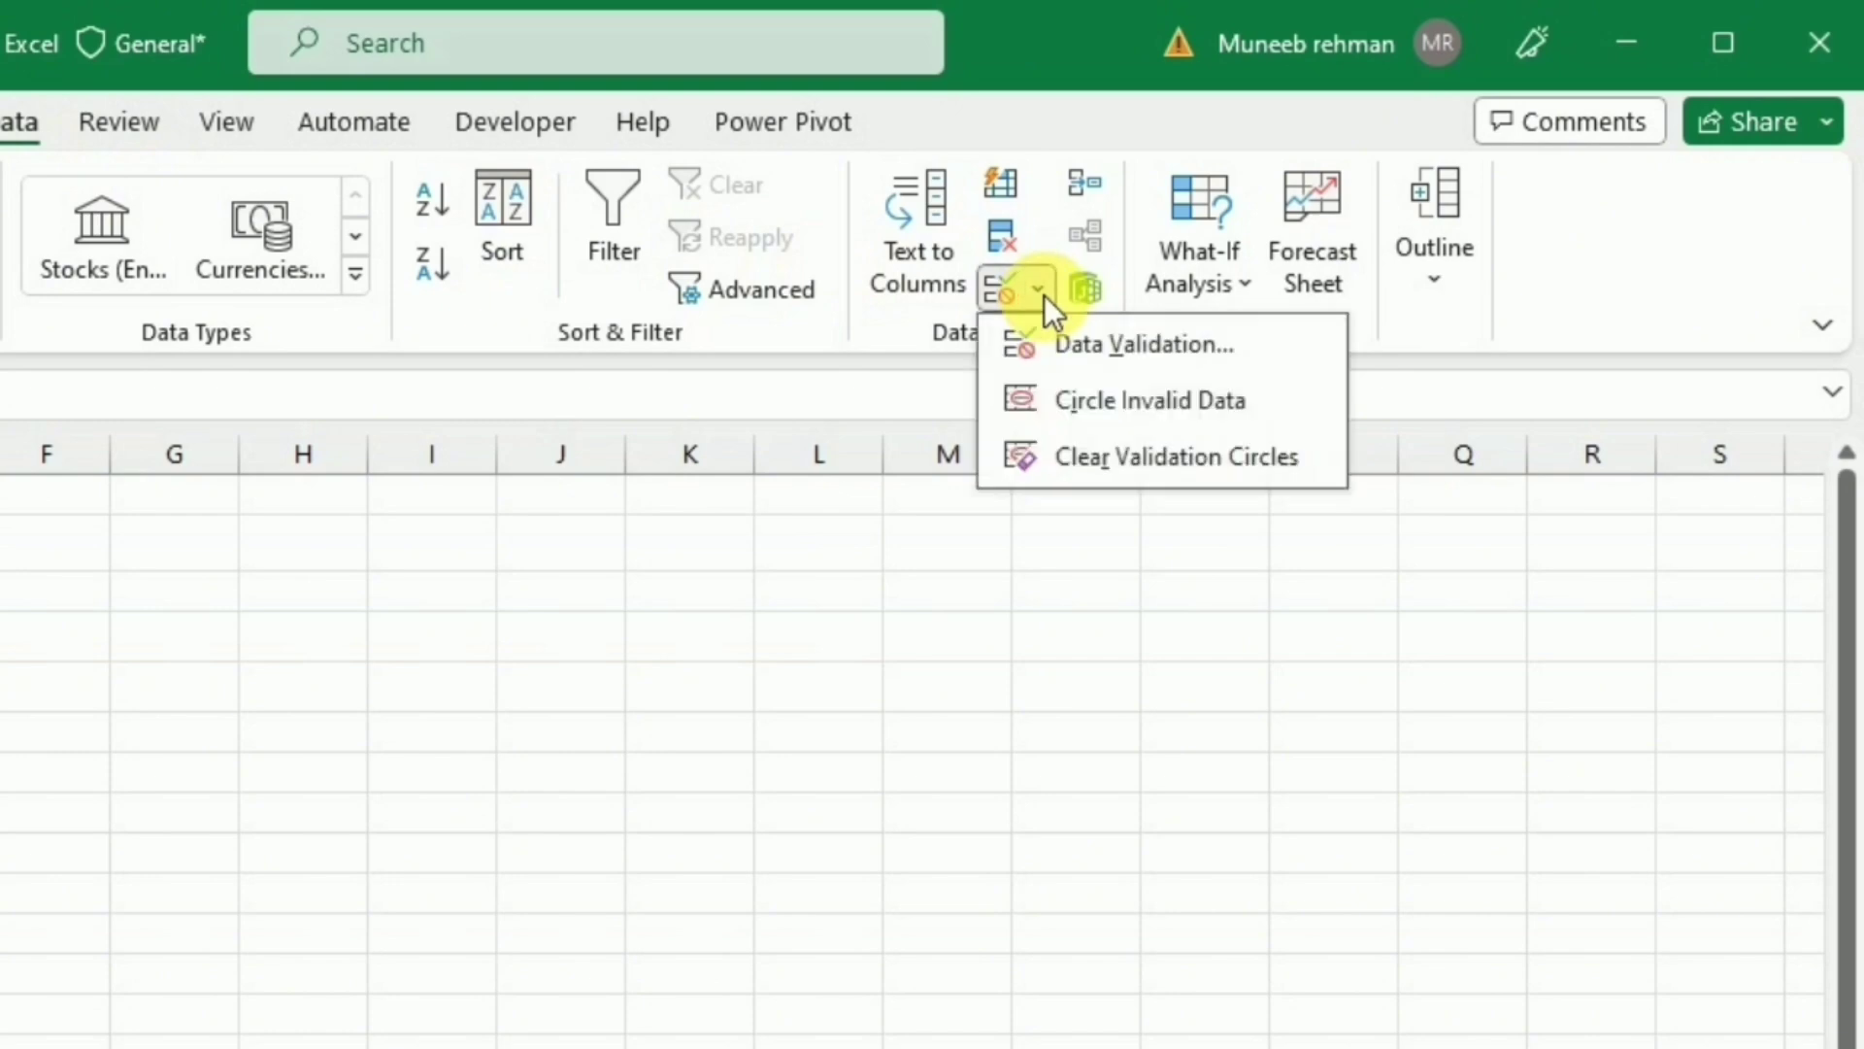
{"action": "left_click", "coordinate": [1068, 346]}
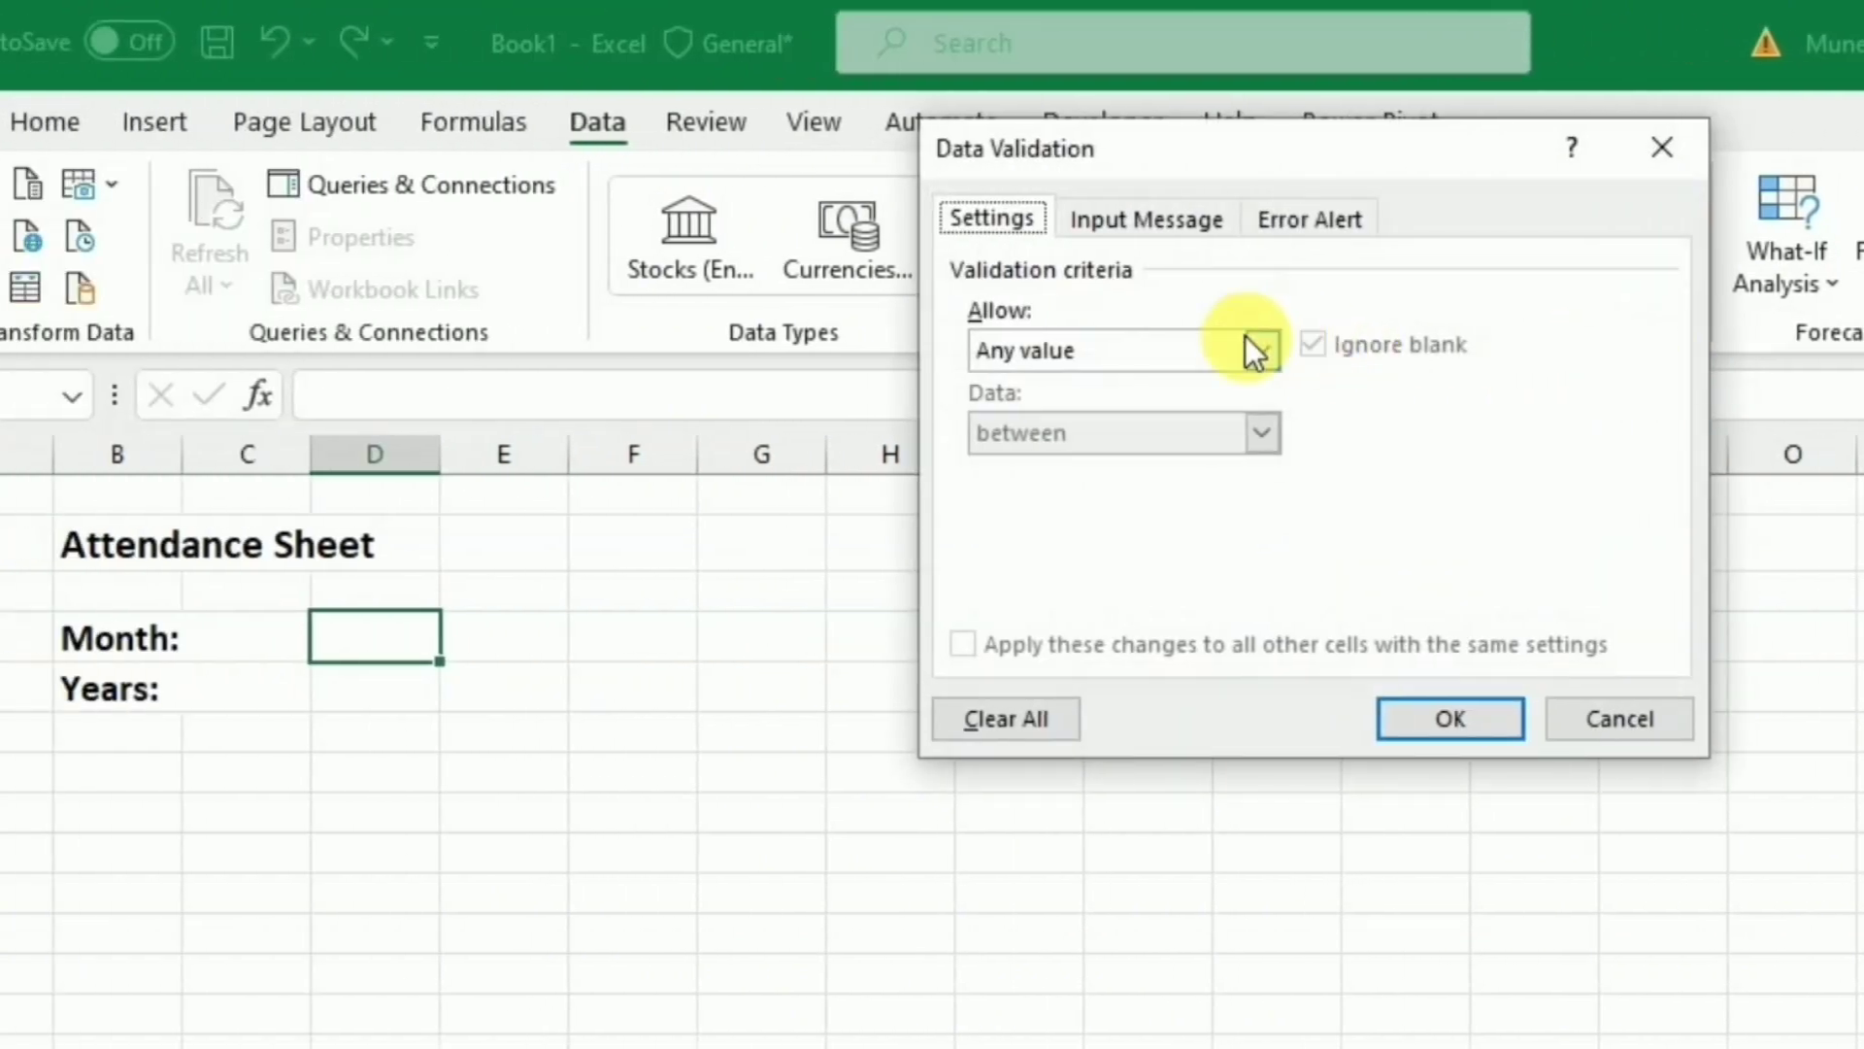
{"action": "left_click", "coordinate": [1257, 350]}
{"action": "left_click", "coordinate": [1013, 461]}
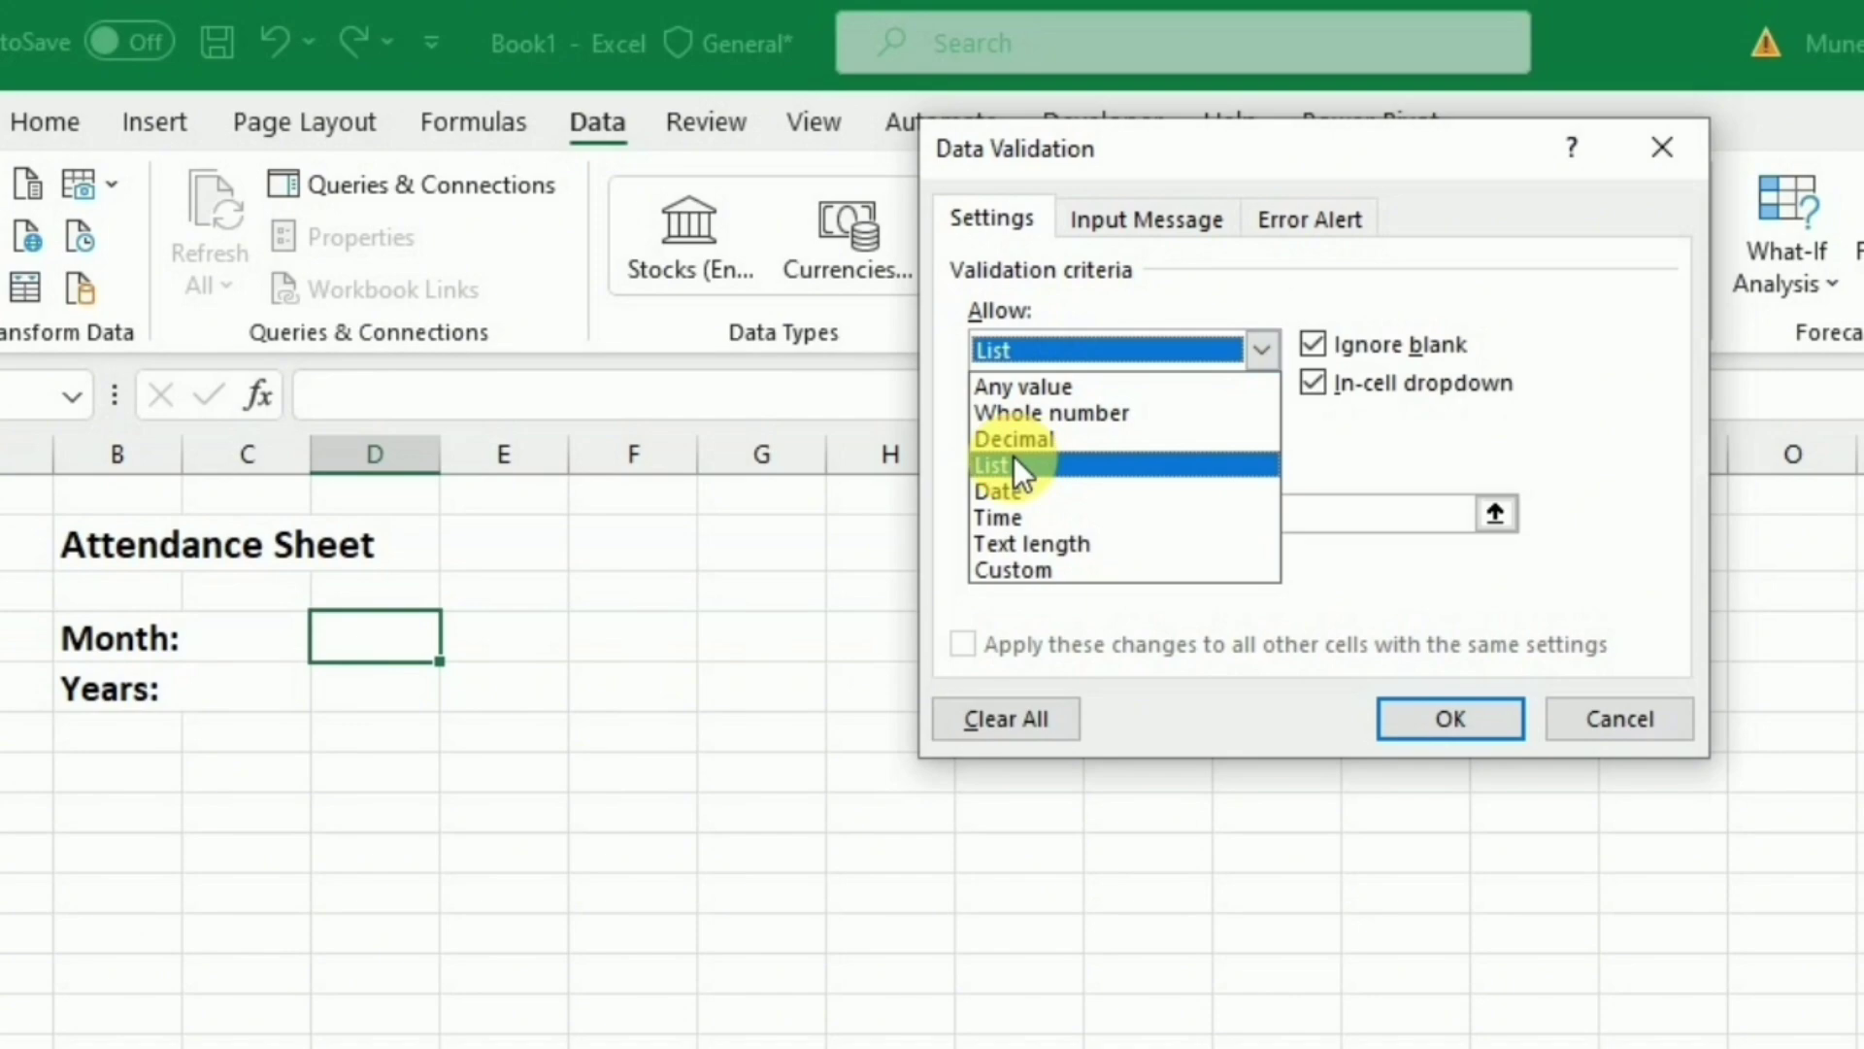
{"action": "left_click", "coordinate": [1321, 511]}
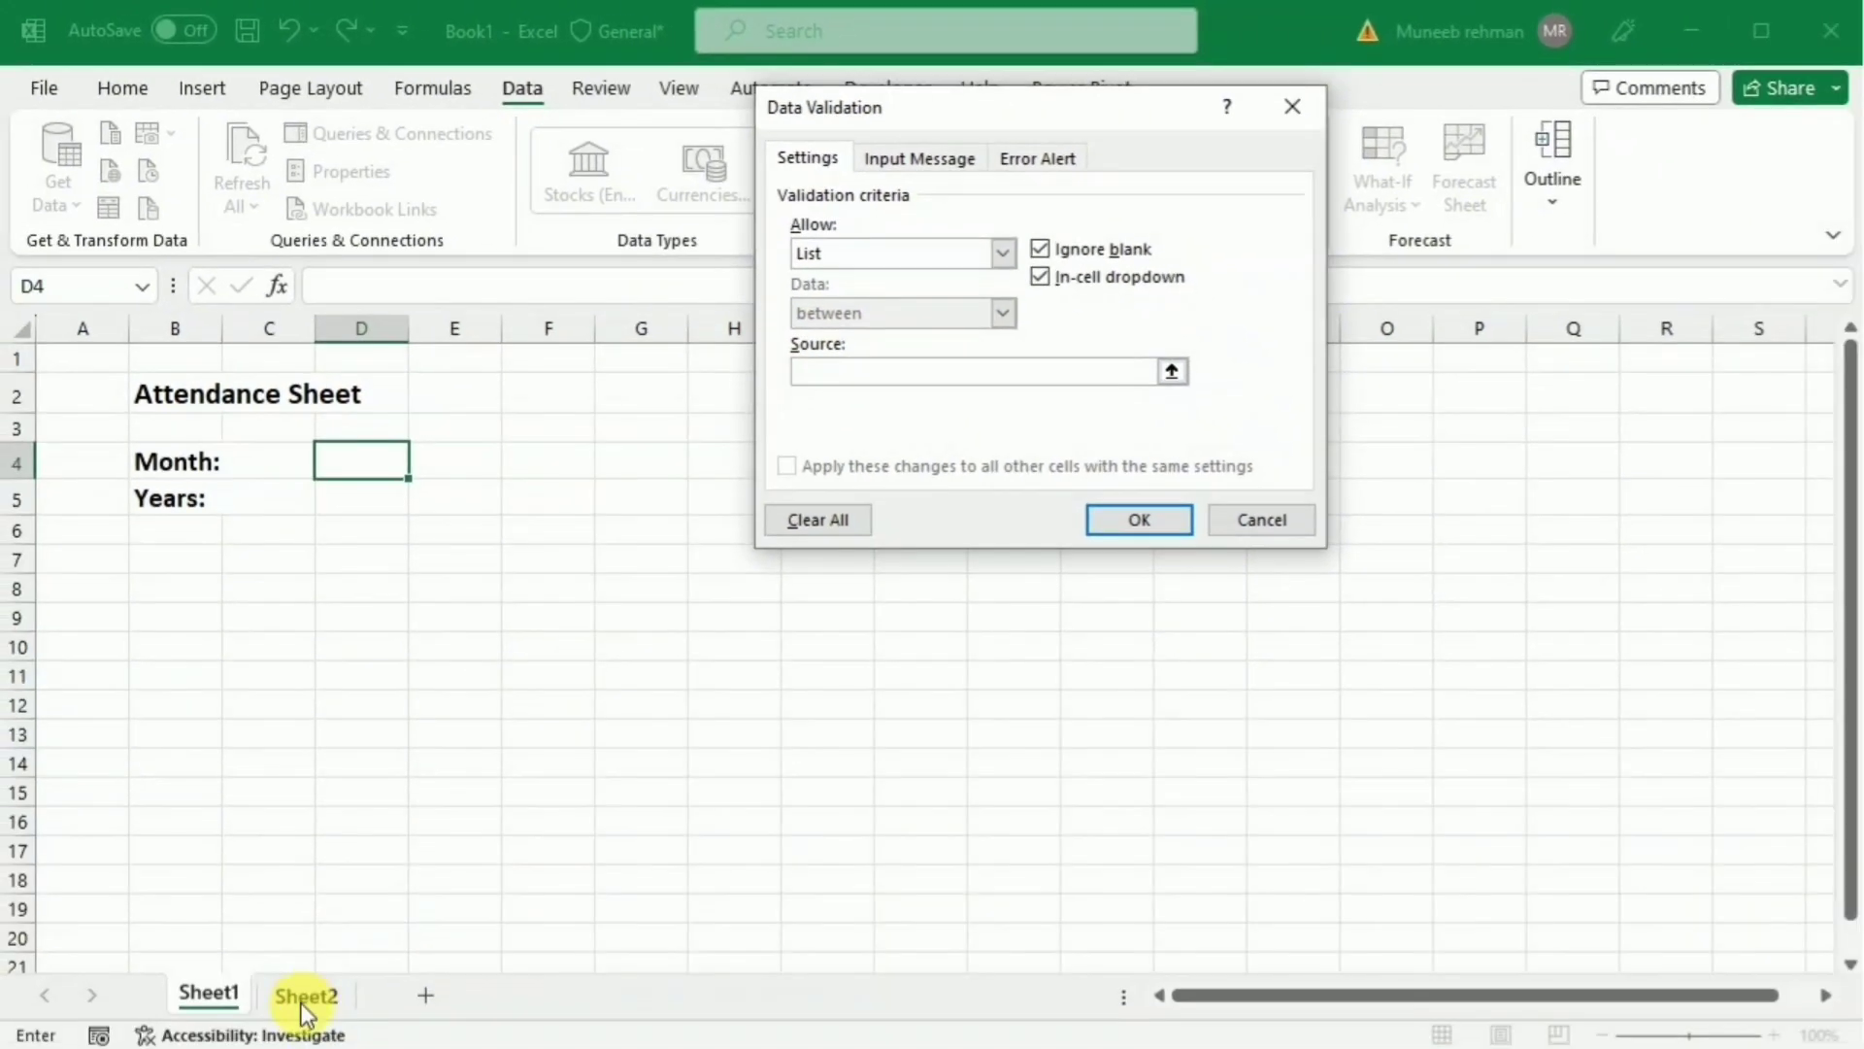
{"action": "left_click", "coordinate": [306, 1000]}
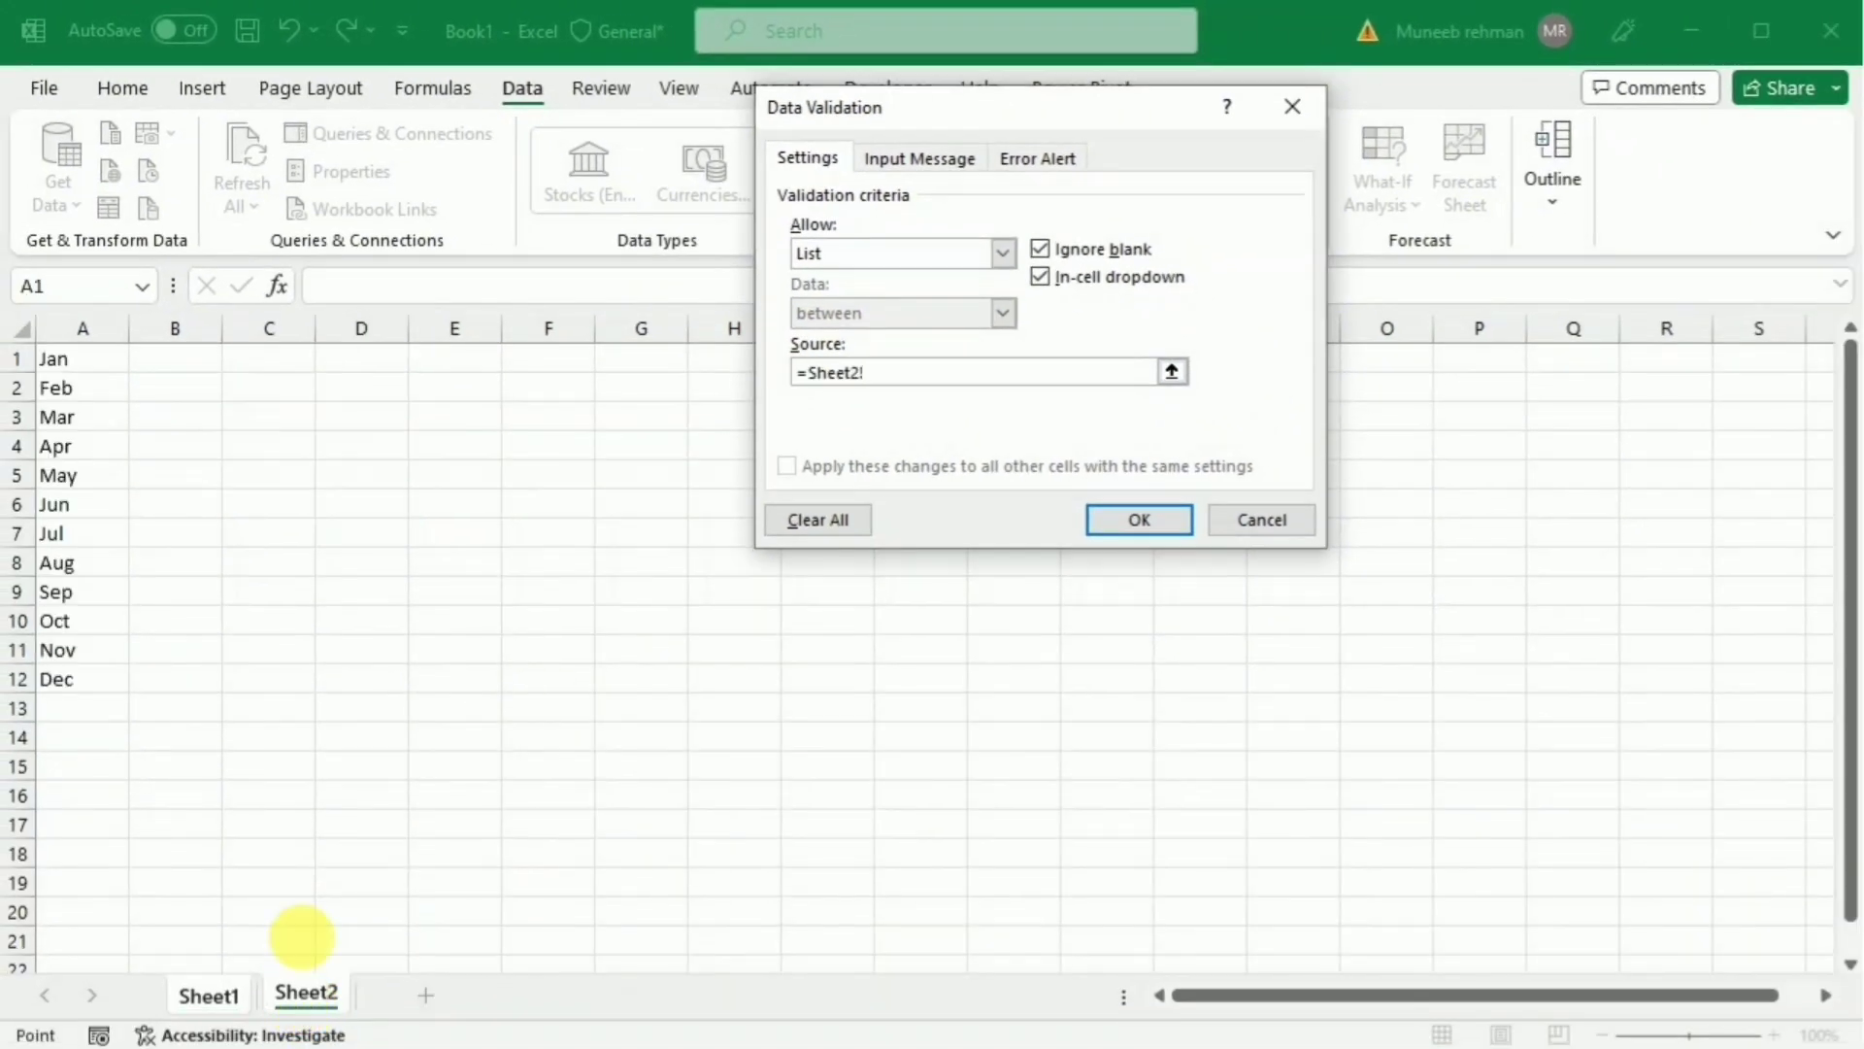
{"action": "left_click_drag", "start_coordinate": [102, 375], "coordinate": [78, 687]}
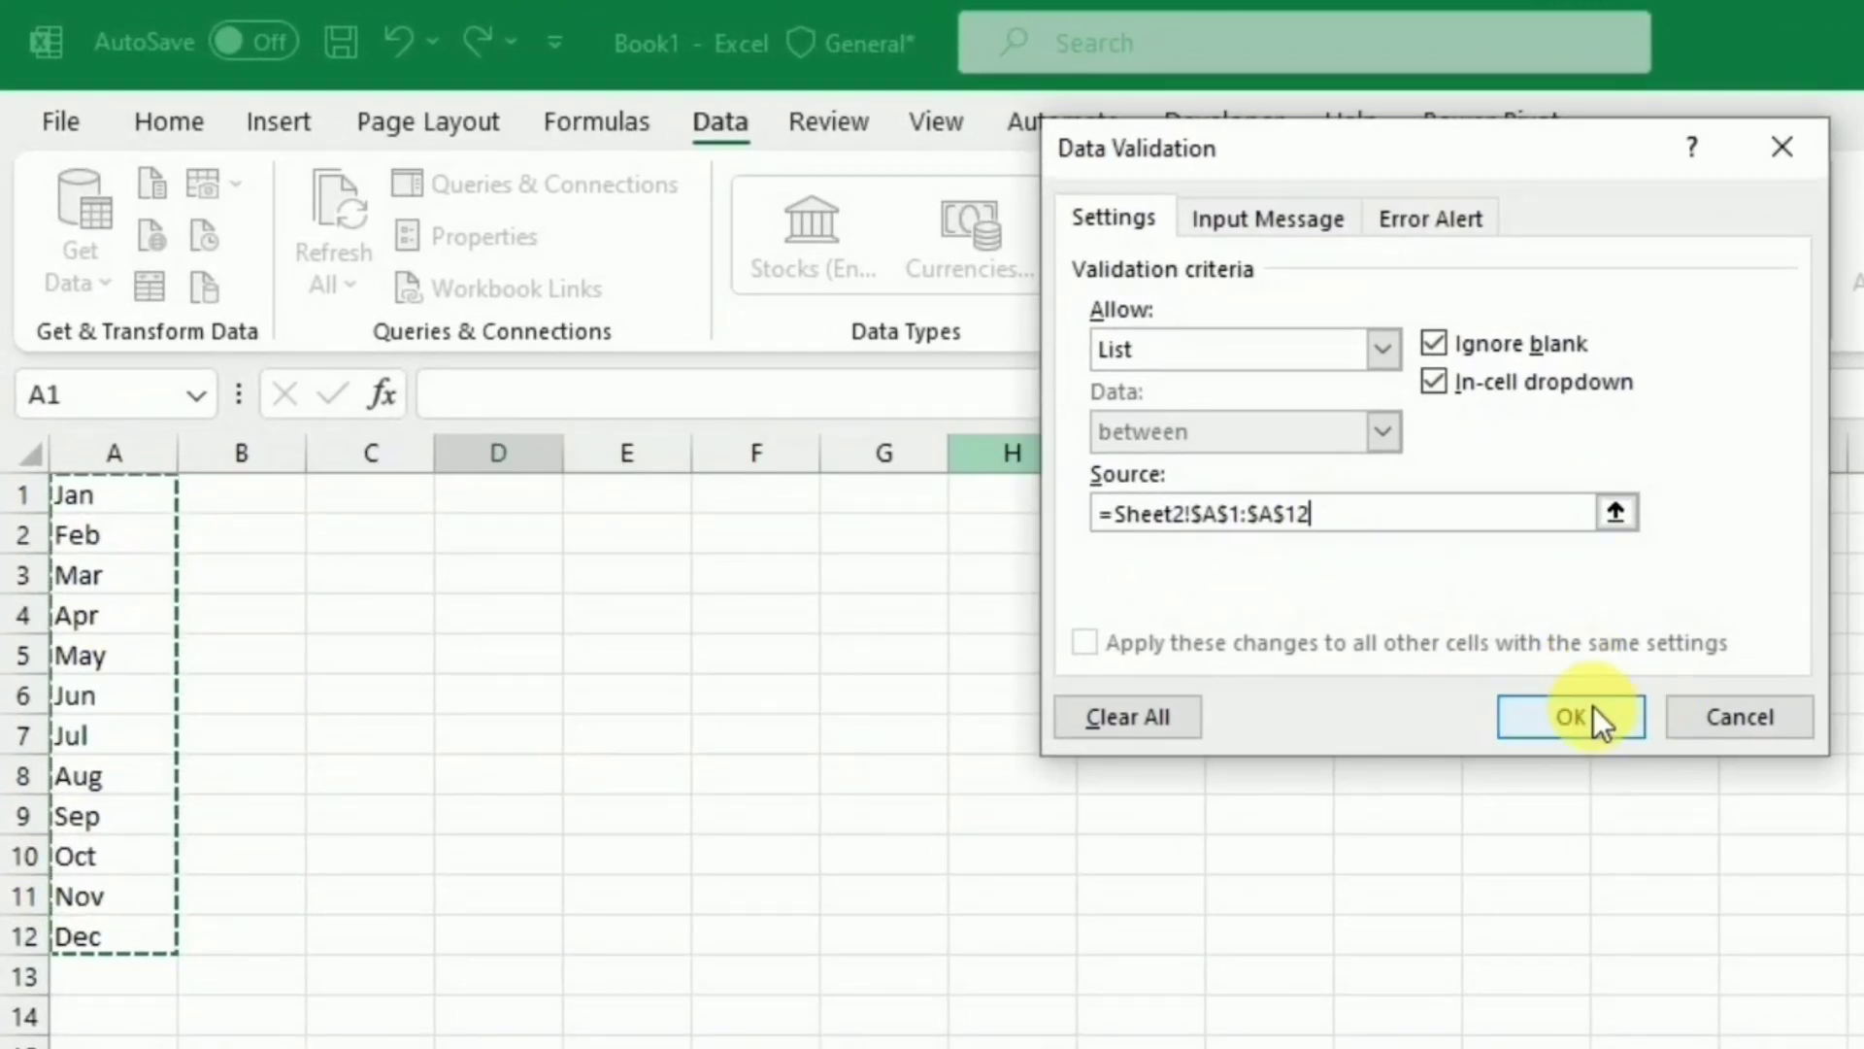
{"action": "left_click", "coordinate": [1592, 719]}
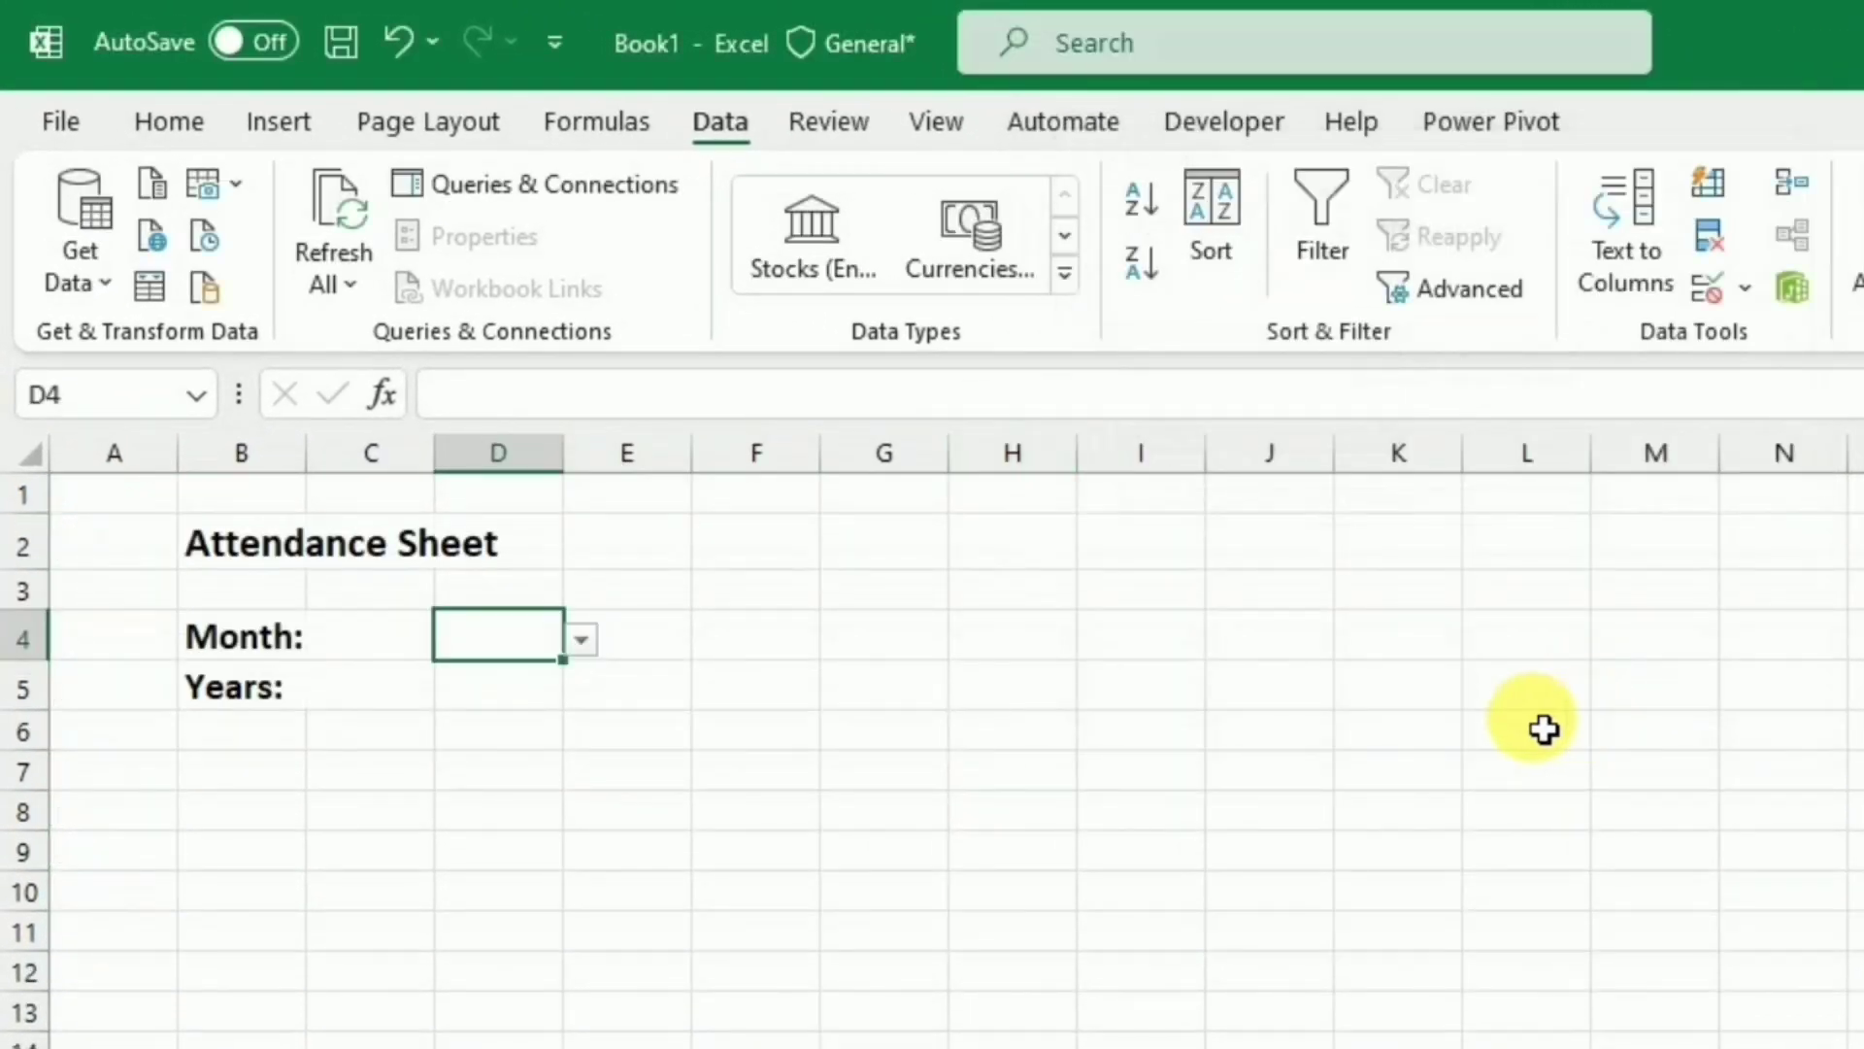
{"action": "left_click", "coordinate": [583, 641]}
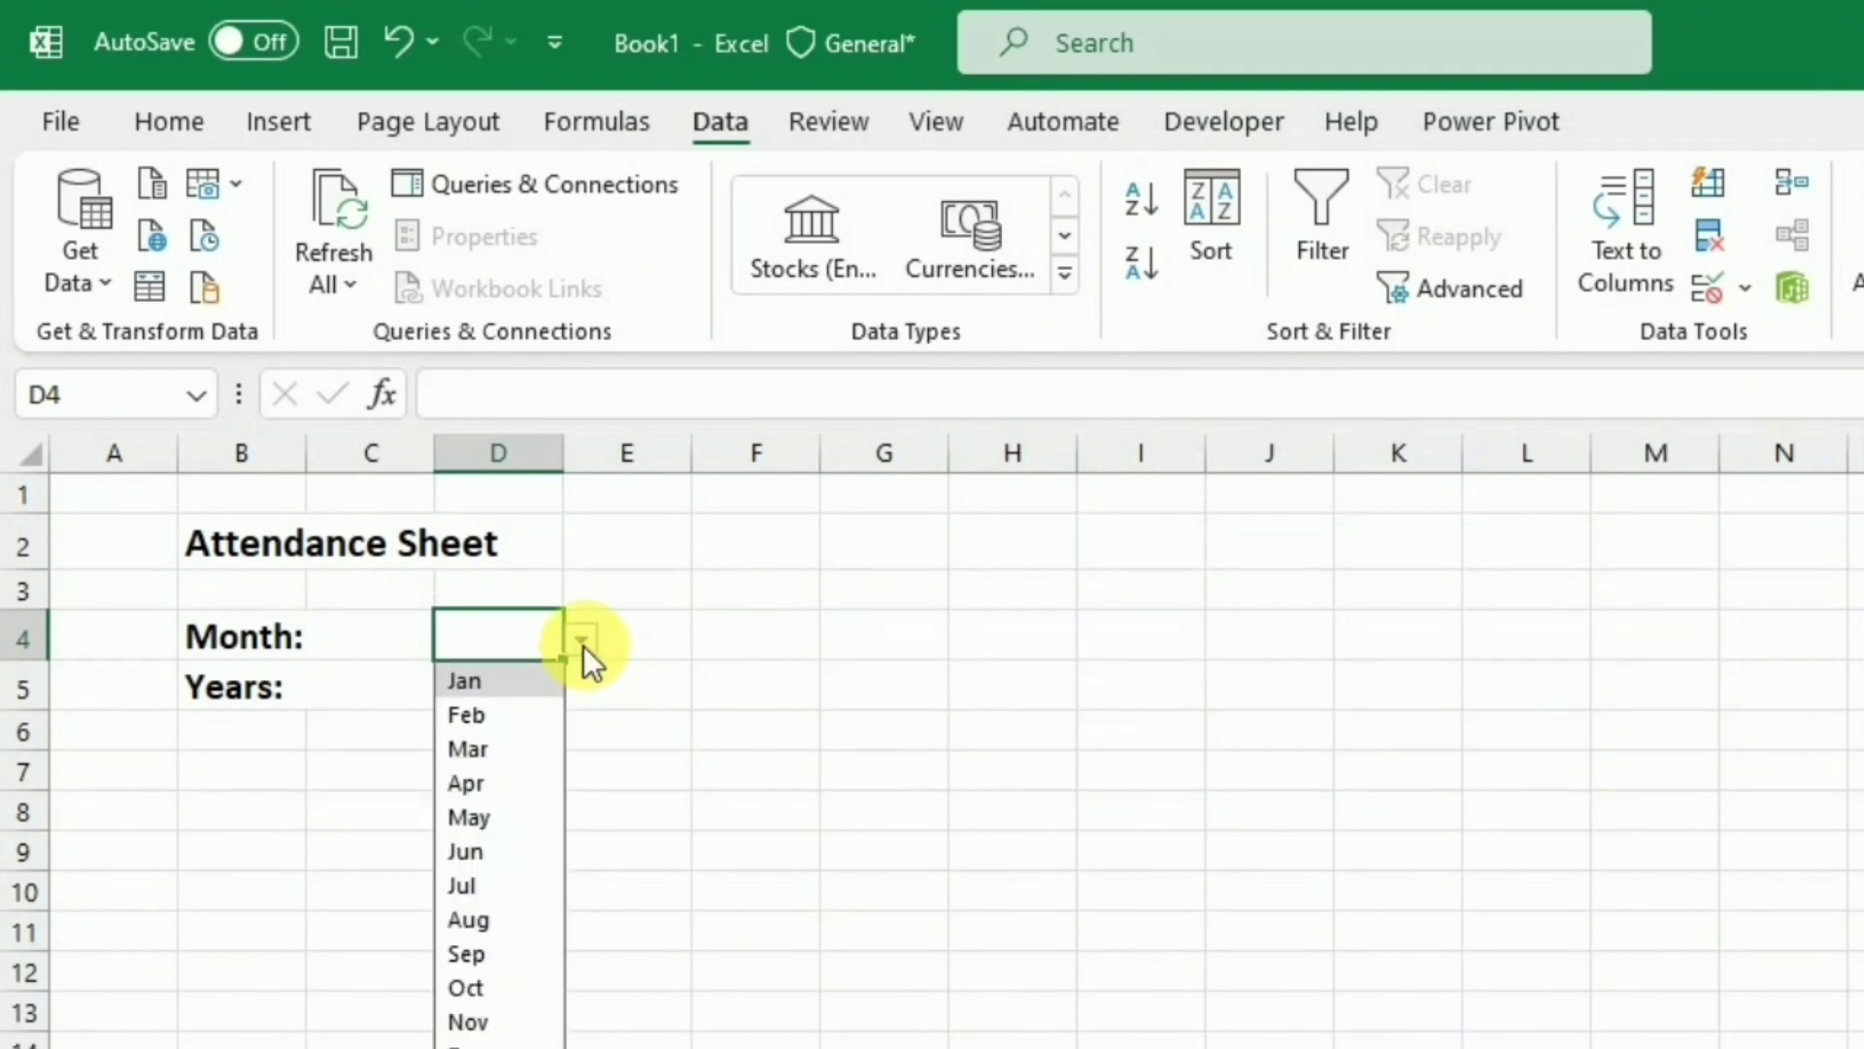
{"action": "left_click", "coordinate": [582, 641]}
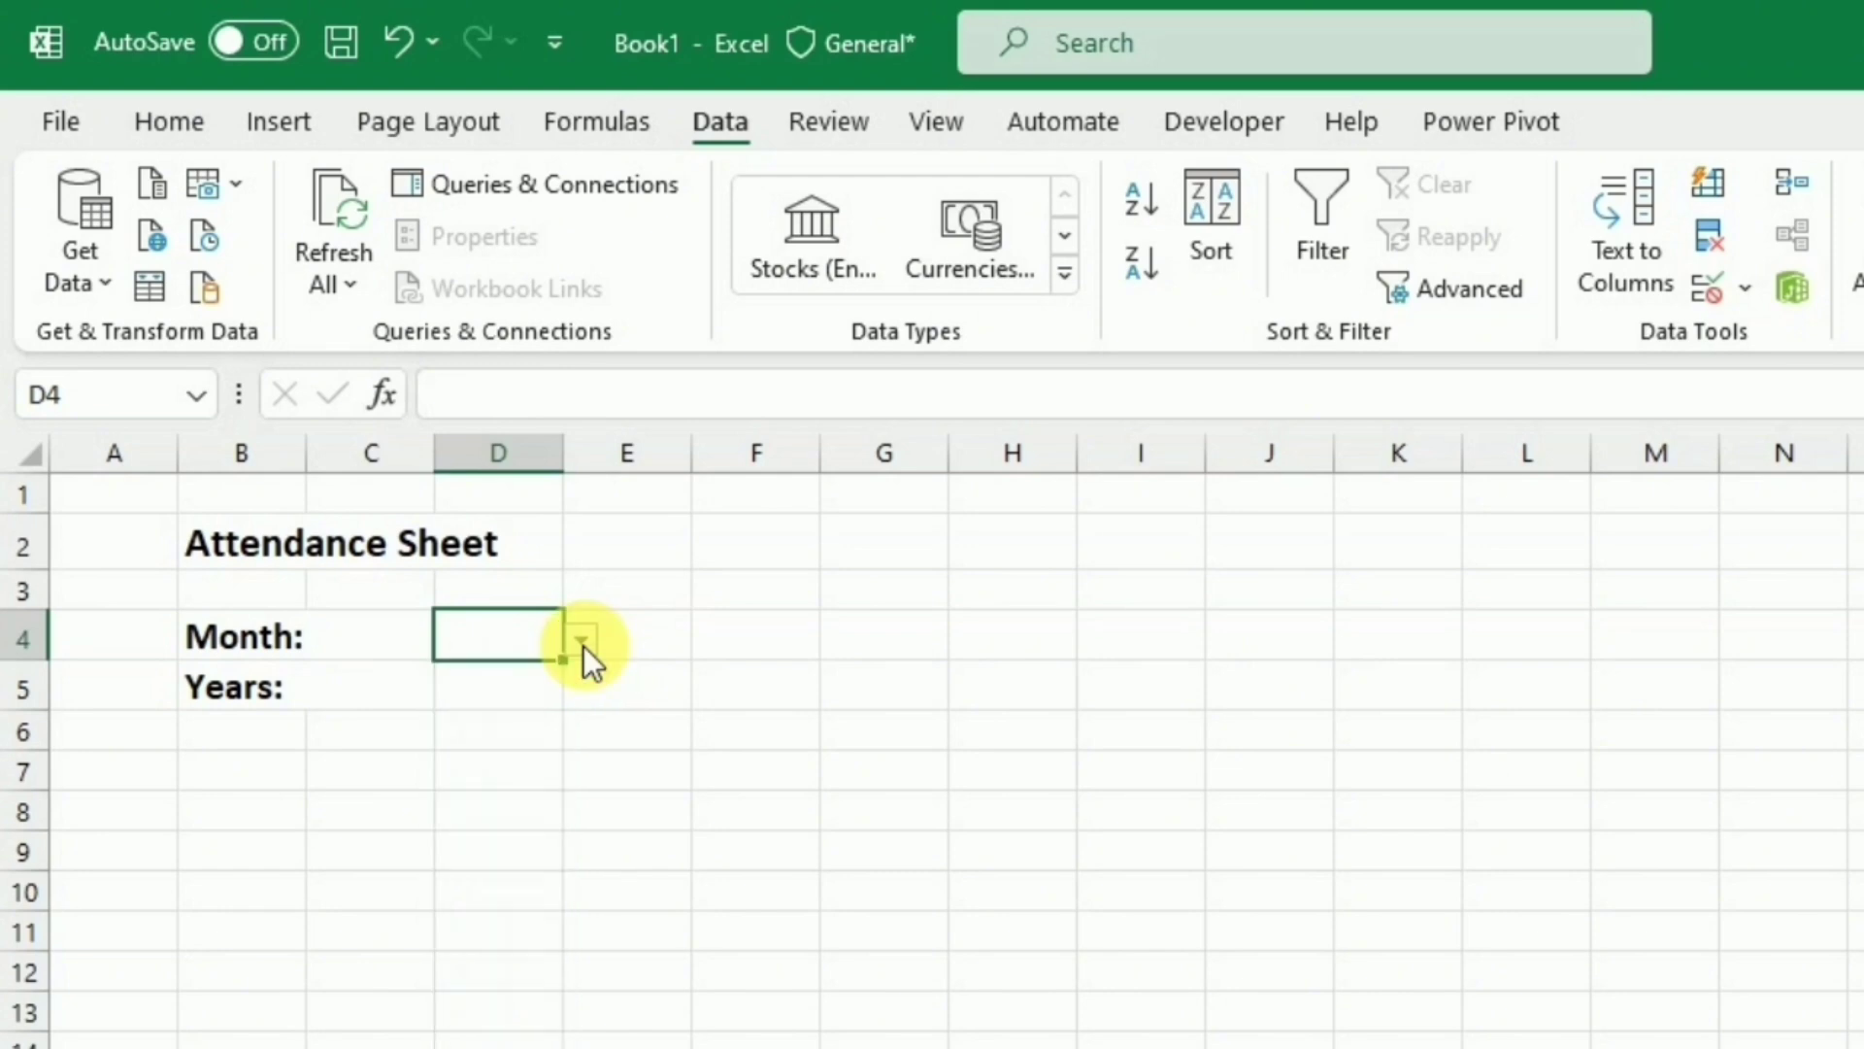
Step: Add list data validation to the Years cell D5 with source 2021,2022,2033,2024, and check its dropdown
{"action": "left_click", "coordinate": [484, 707]}
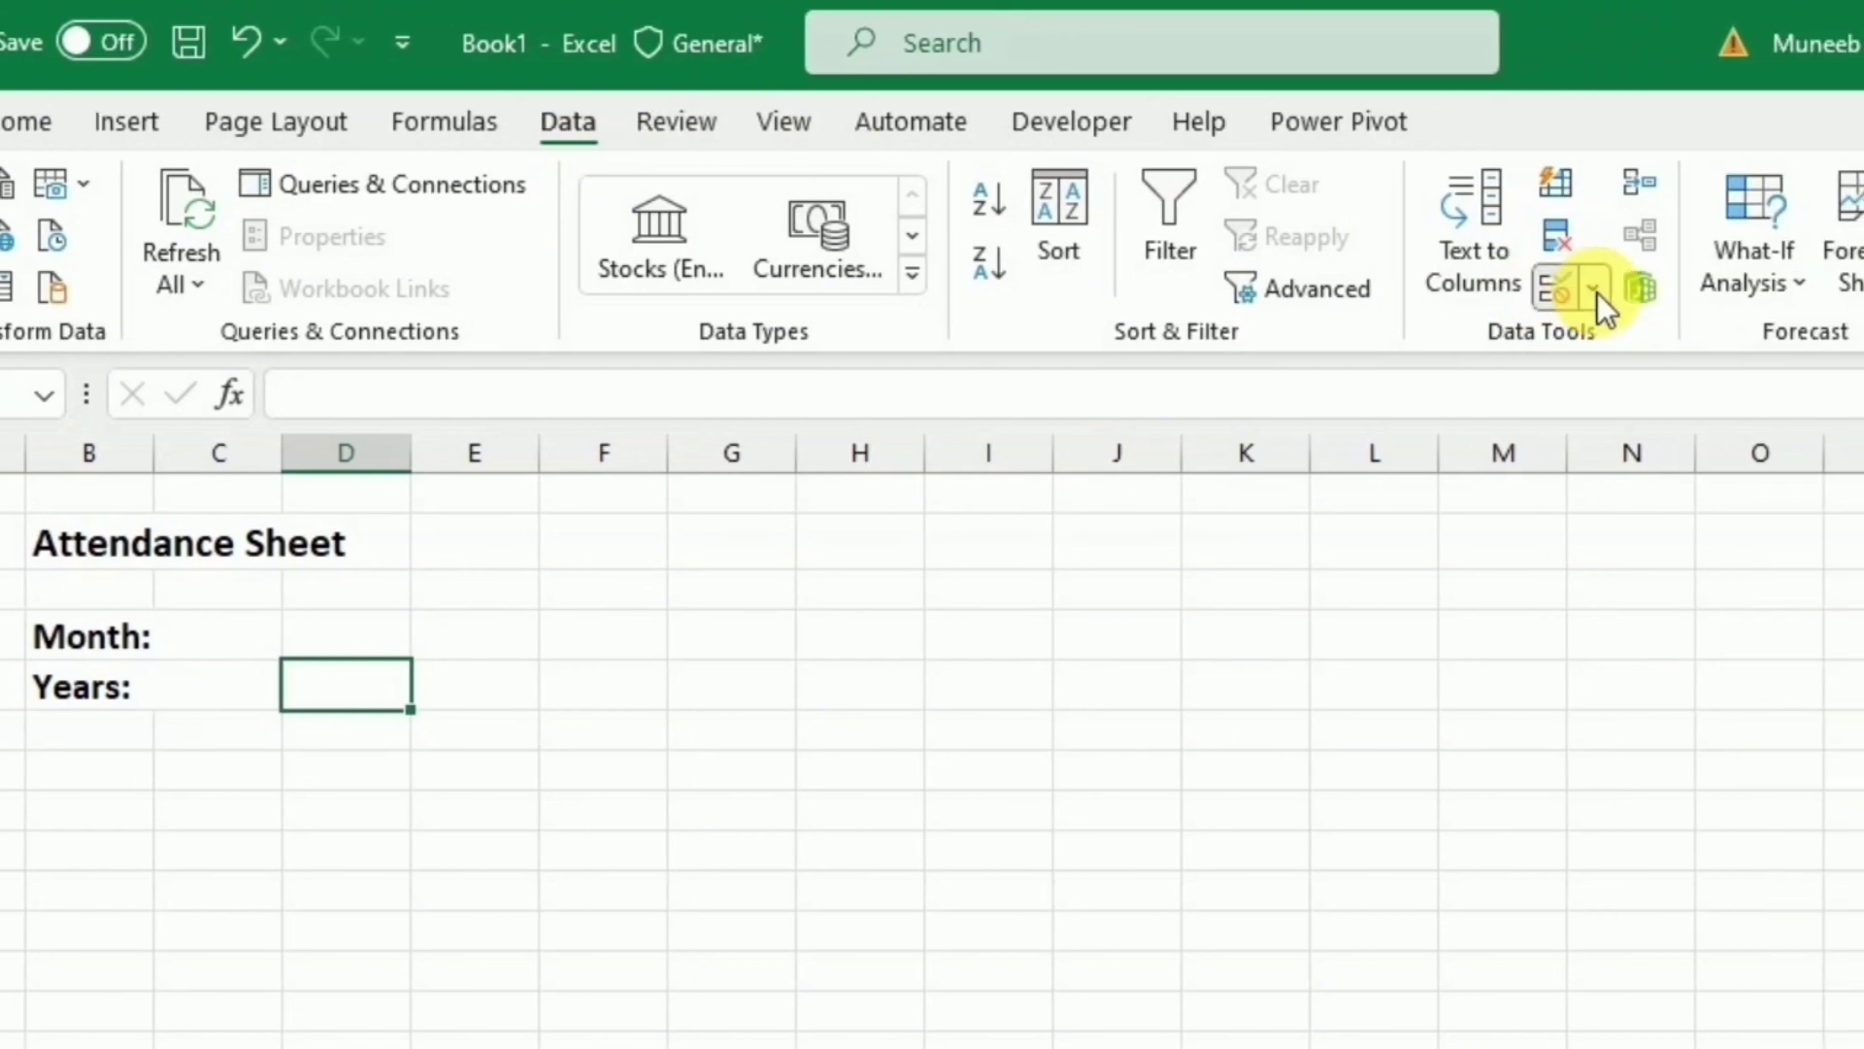
{"action": "left_click", "coordinate": [1747, 289]}
{"action": "left_click", "coordinate": [1607, 340]}
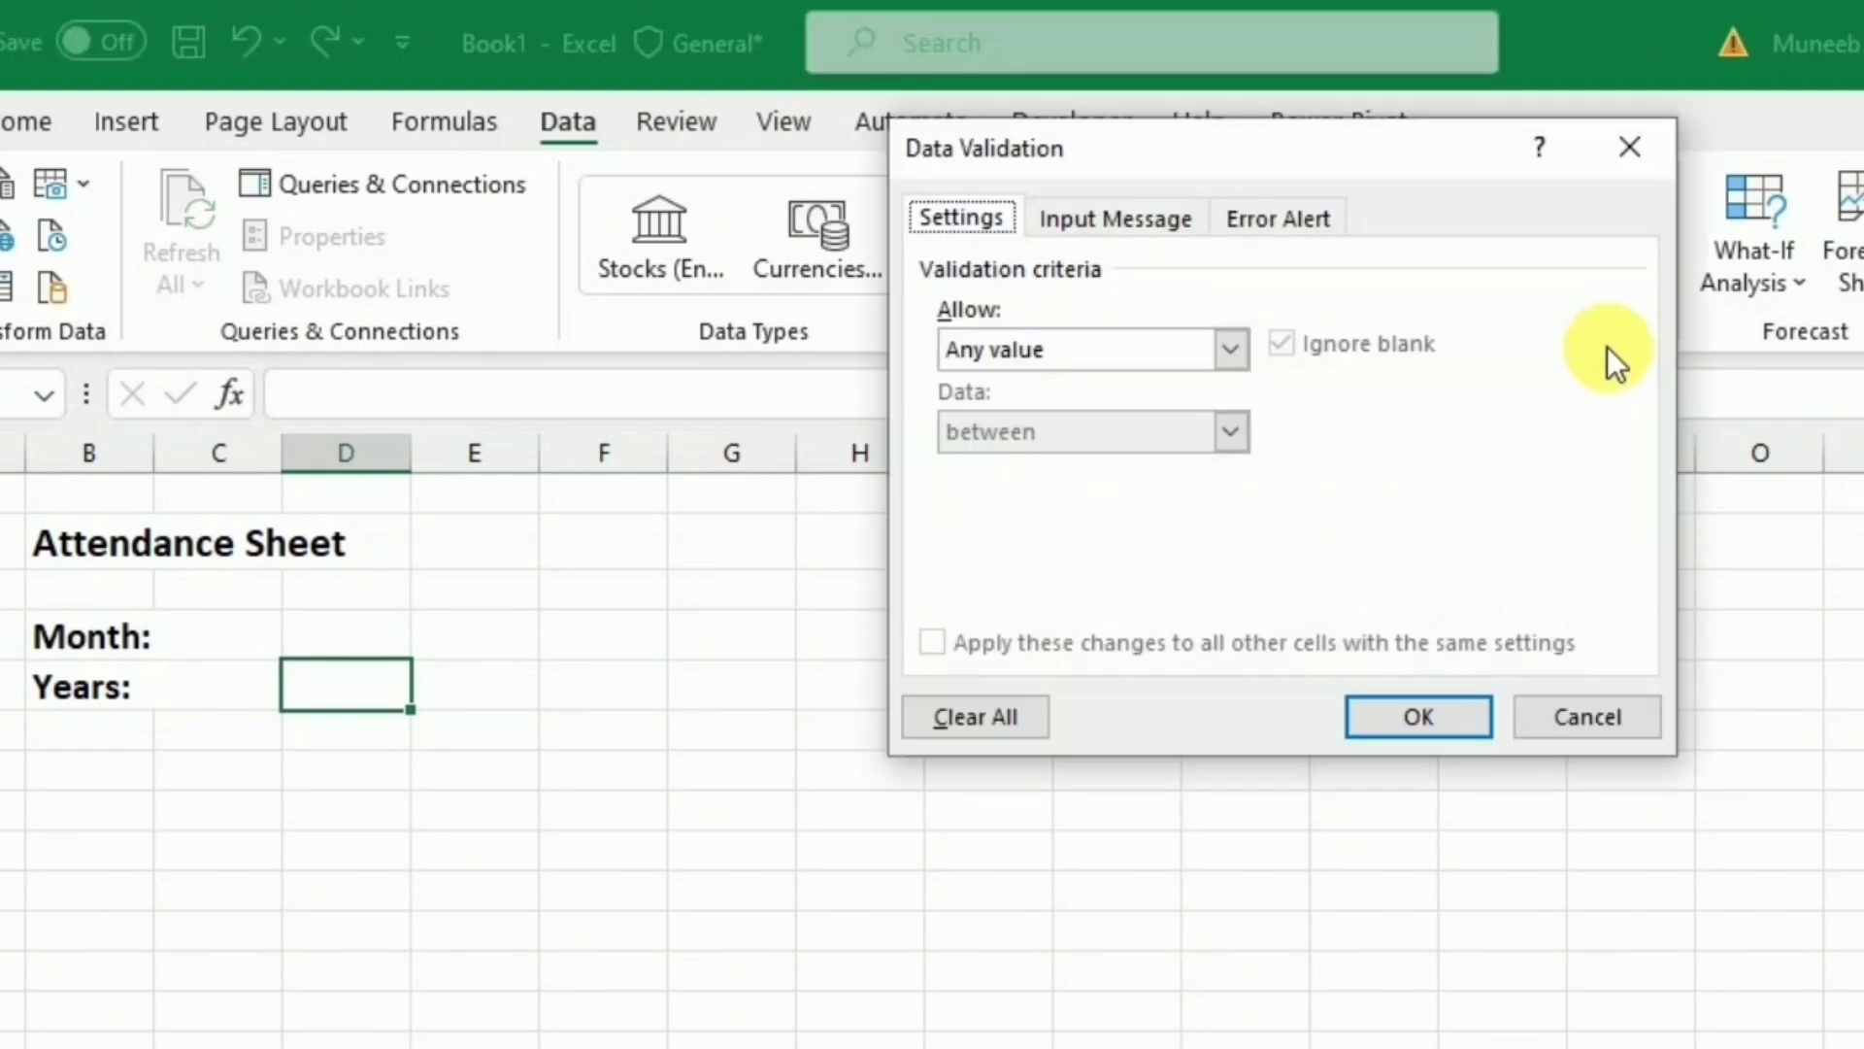
{"action": "left_click", "coordinate": [1230, 352]}
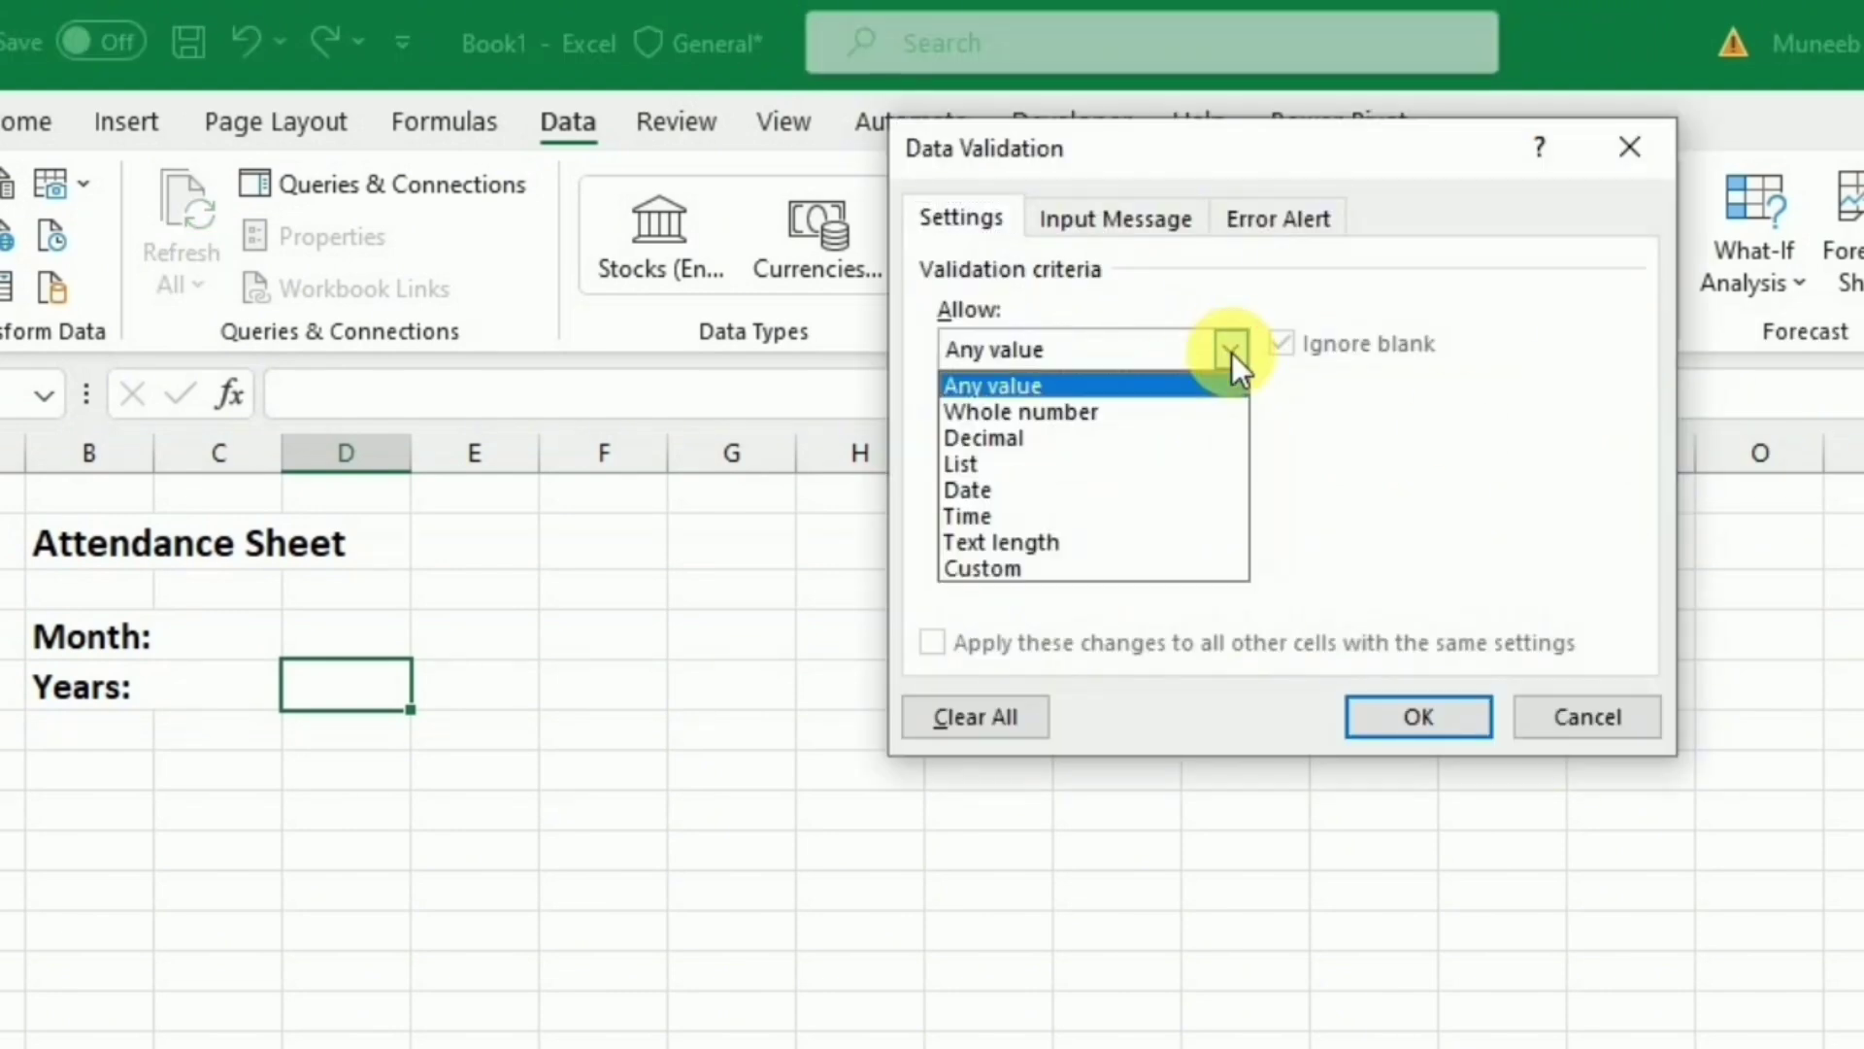
{"action": "left_click", "coordinate": [1004, 460]}
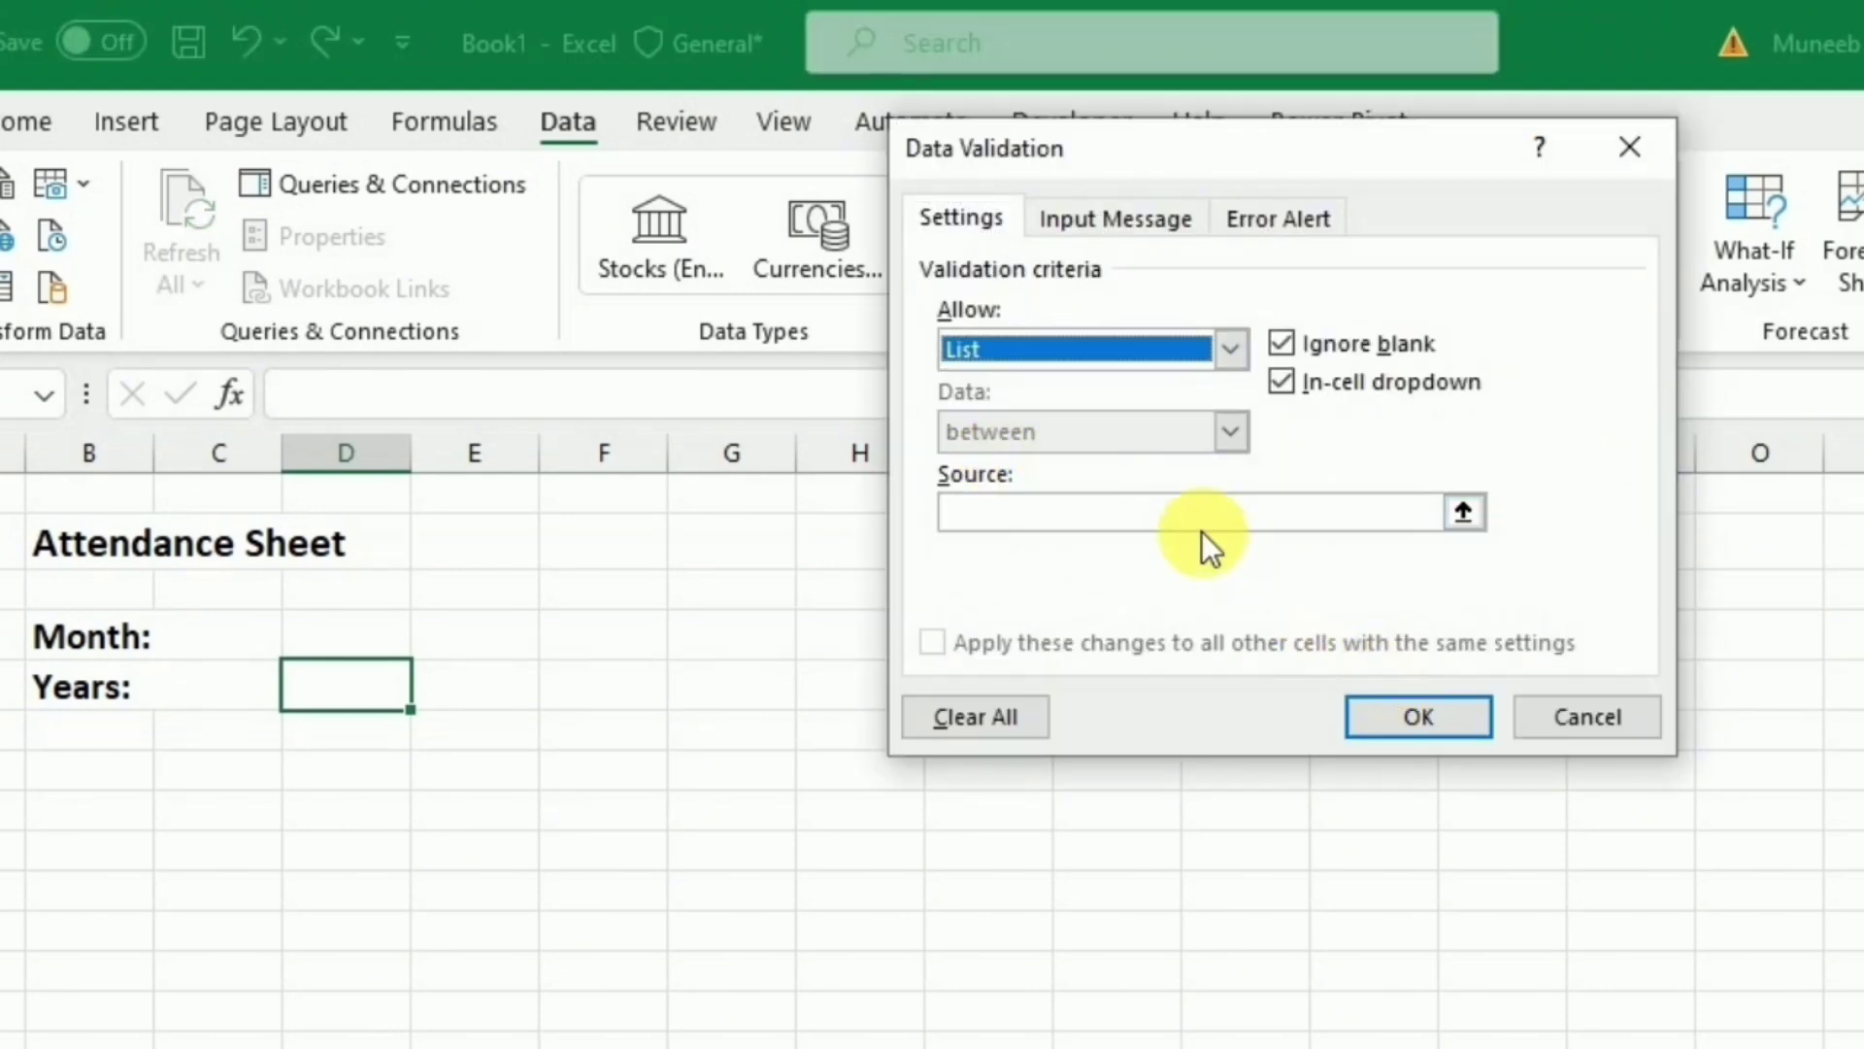
{"action": "left_click", "coordinate": [1209, 522]}
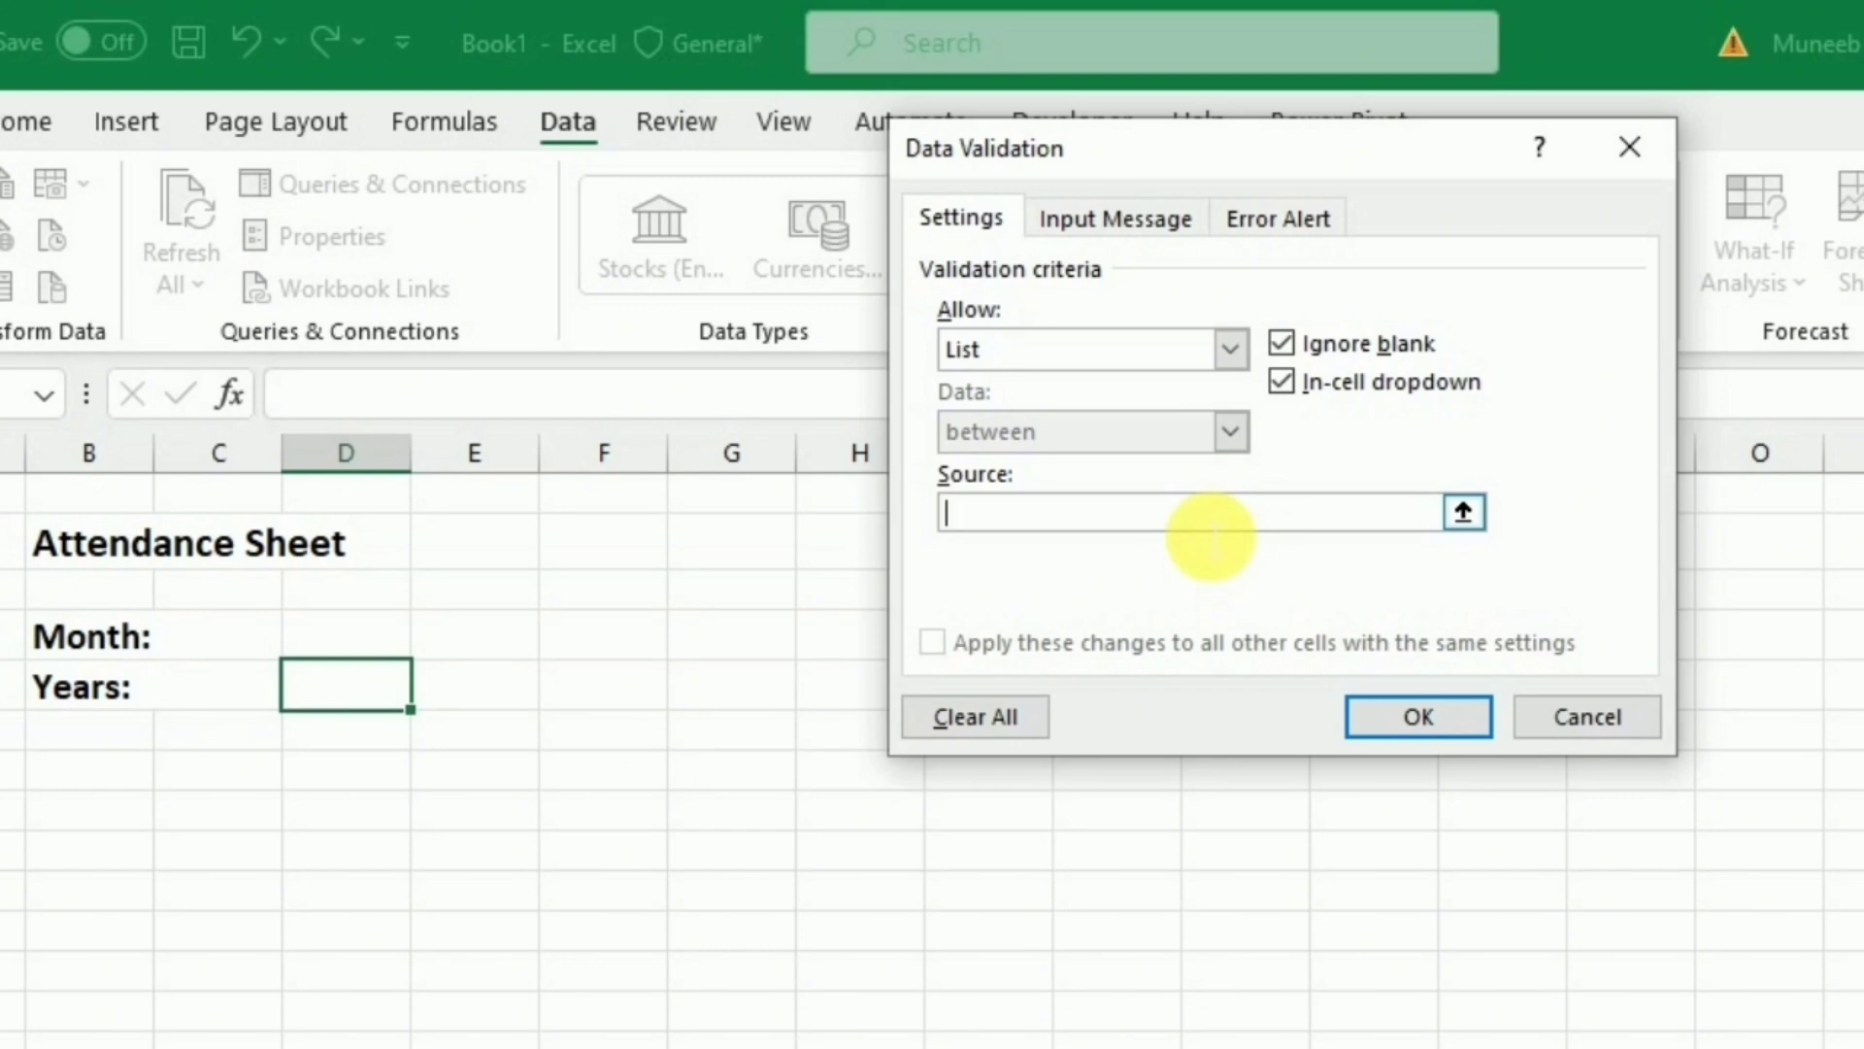
{"action": "type", "text": "2021,2022"}
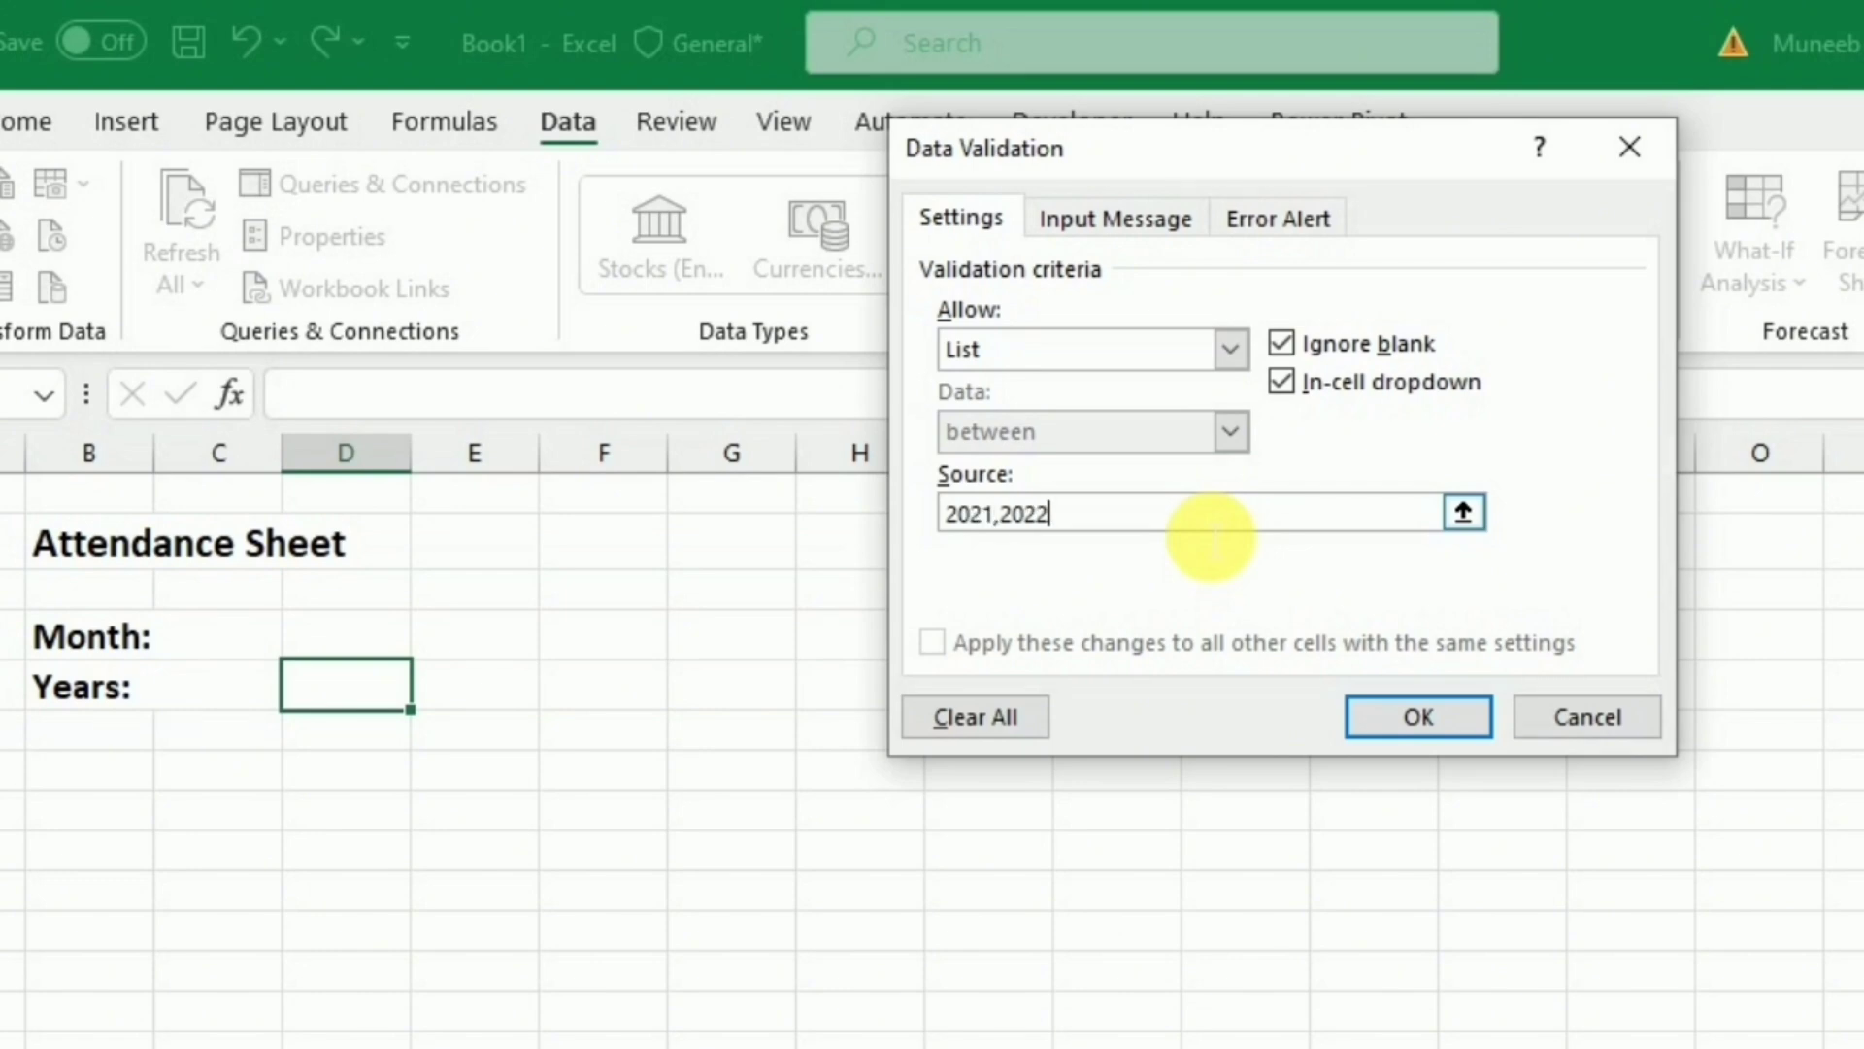
{"action": "type", "text": ",2033,2024"}
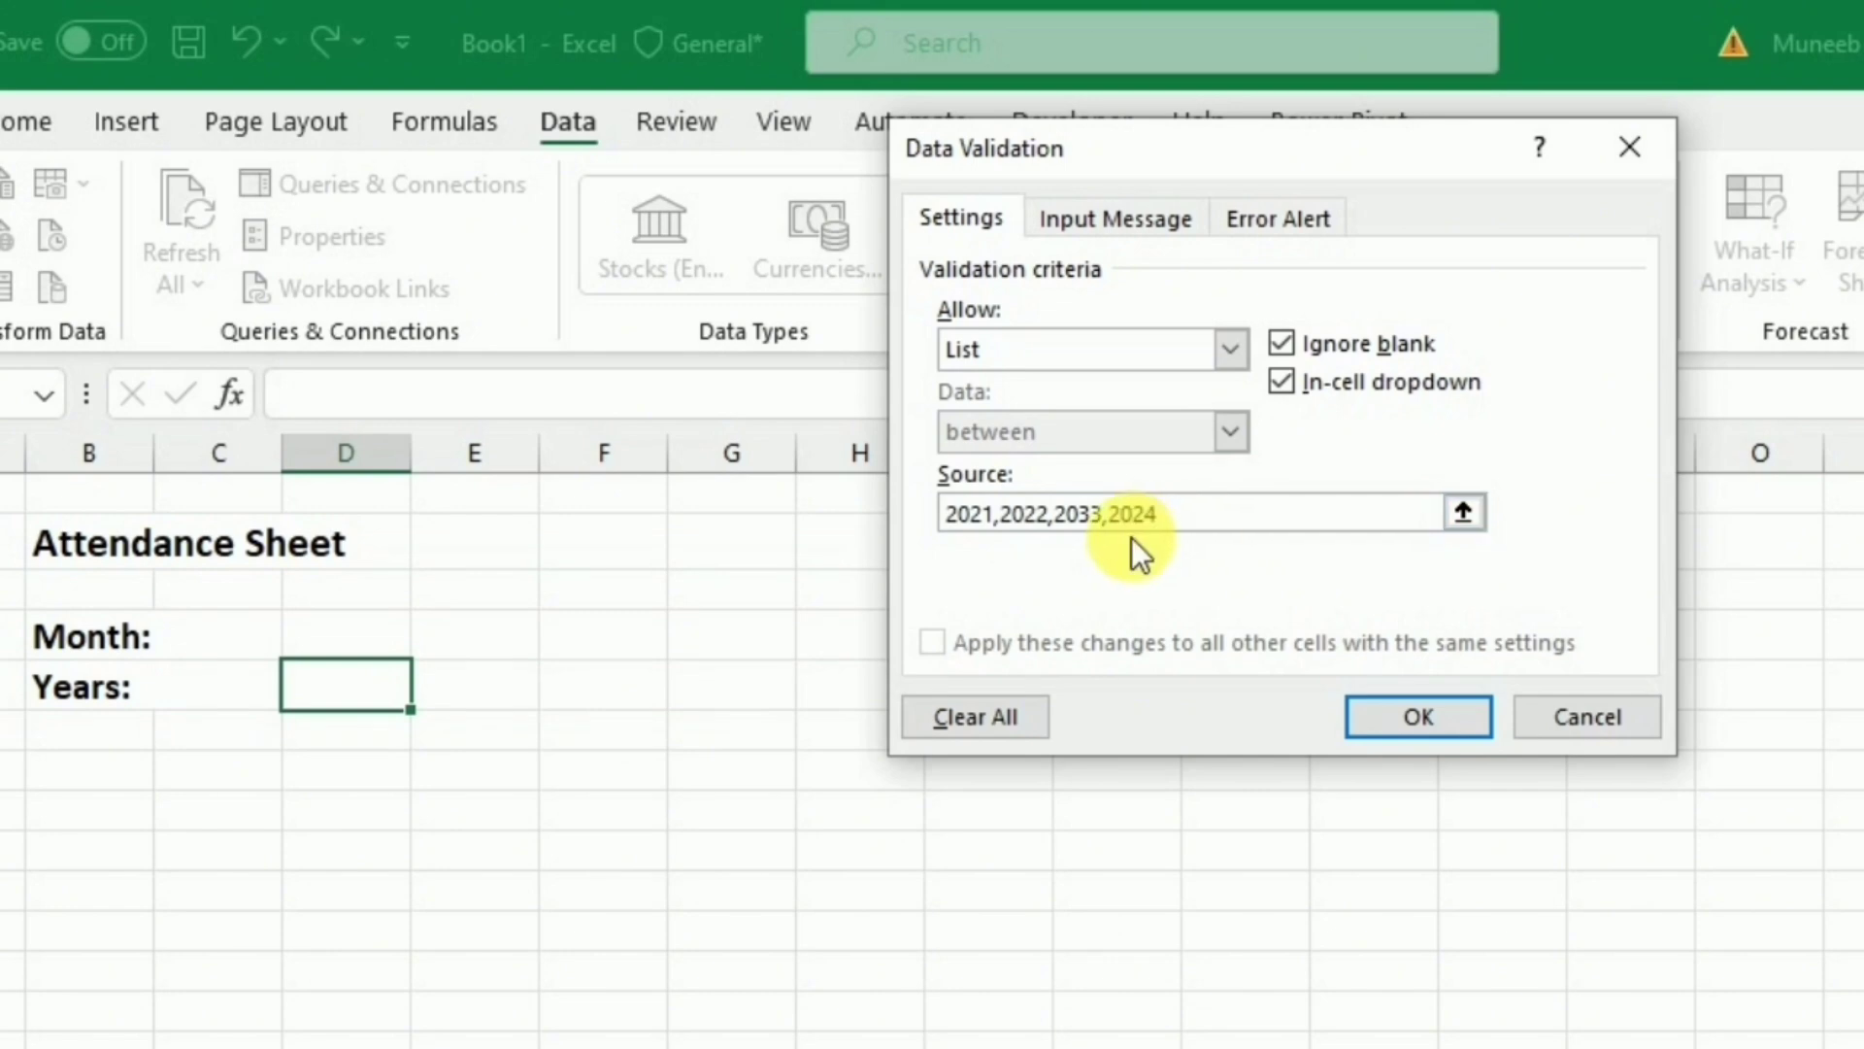
{"action": "left_click", "coordinate": [1380, 707]}
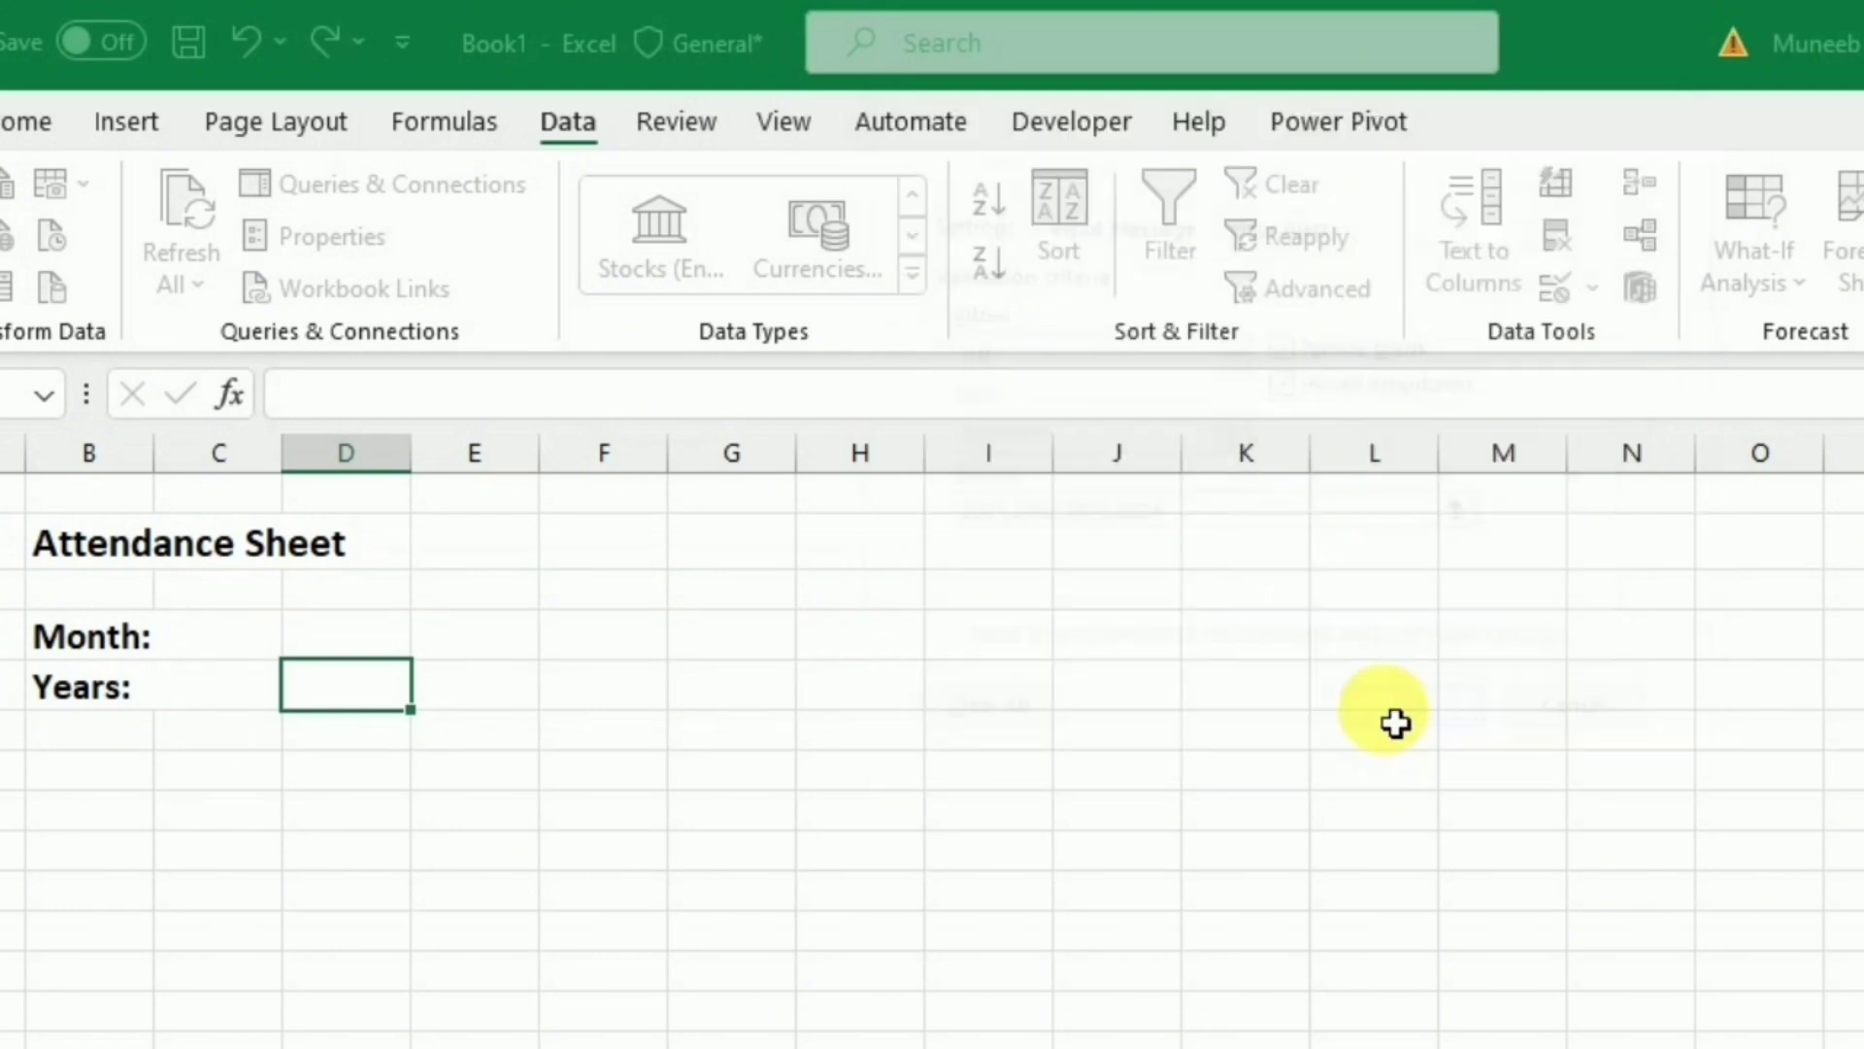
{"action": "left_click", "coordinate": [536, 691]}
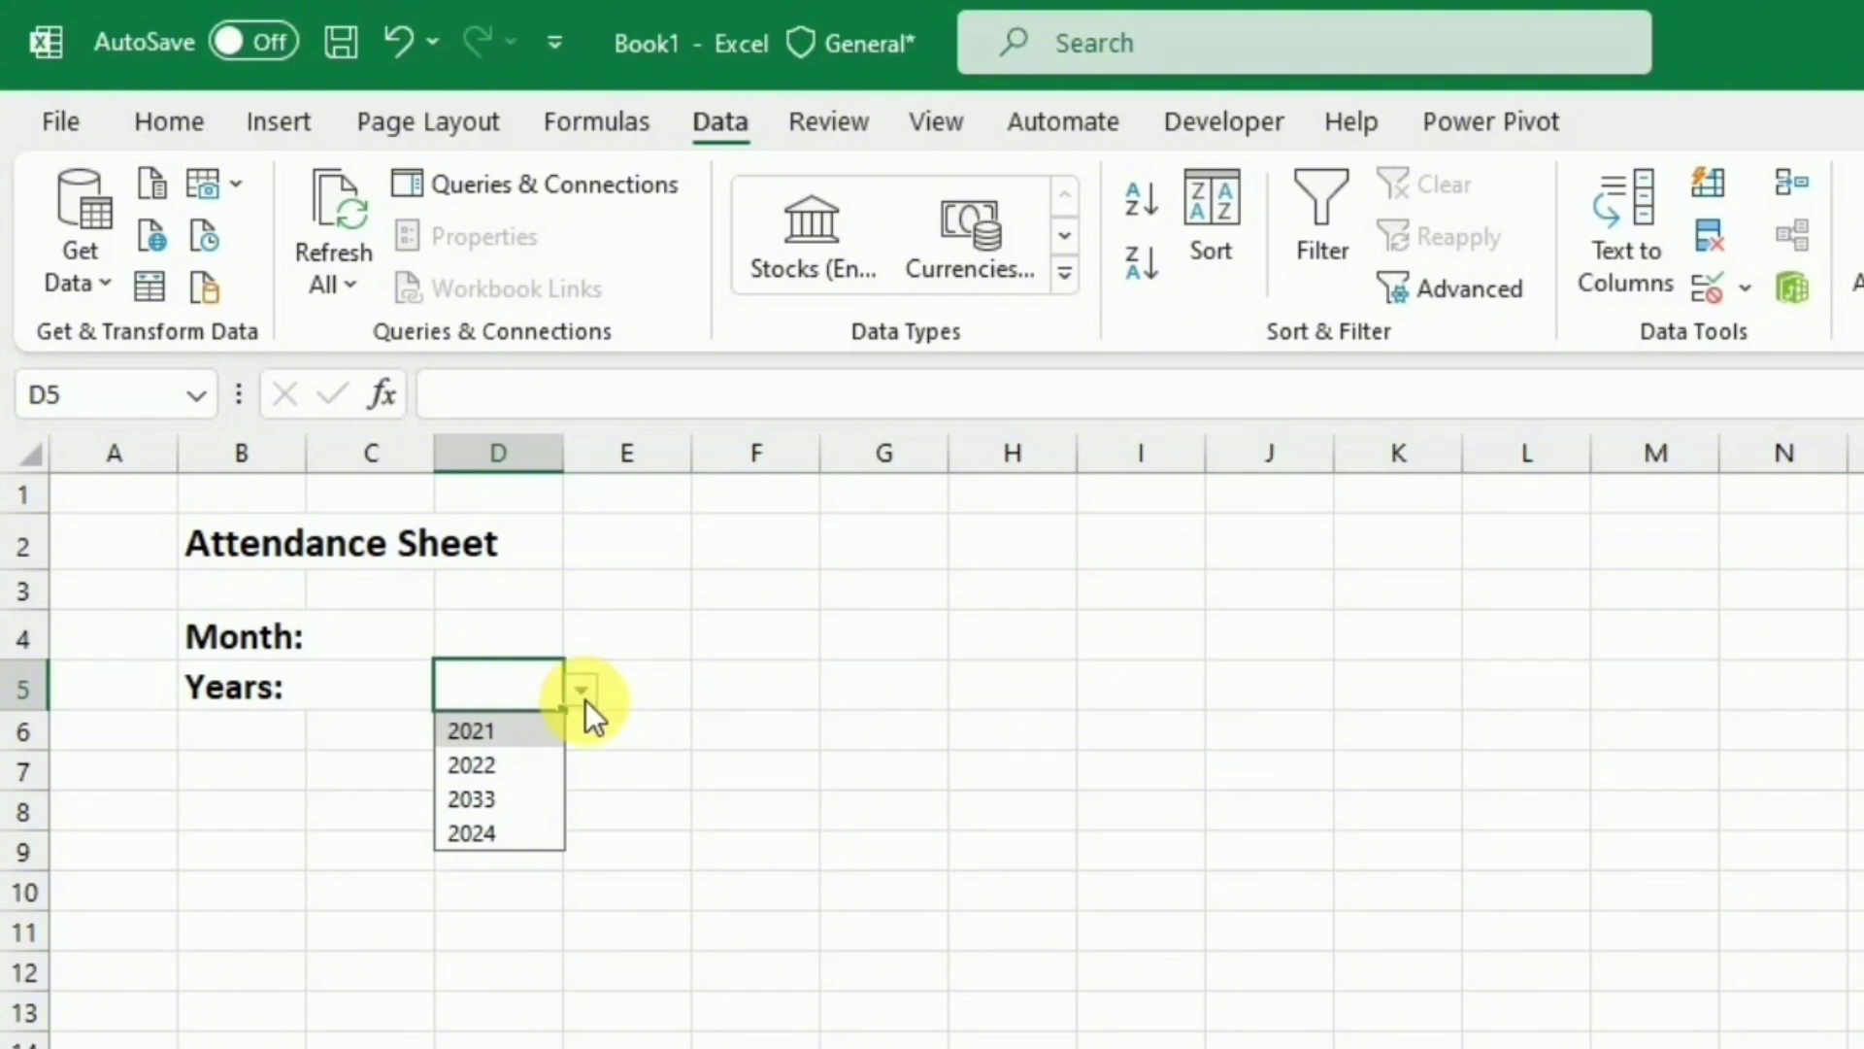
Step: Set the month and year selection cells D4:D5 to font size 14 and bold
{"action": "left_click_drag", "start_coordinate": [505, 634], "coordinate": [528, 670]}
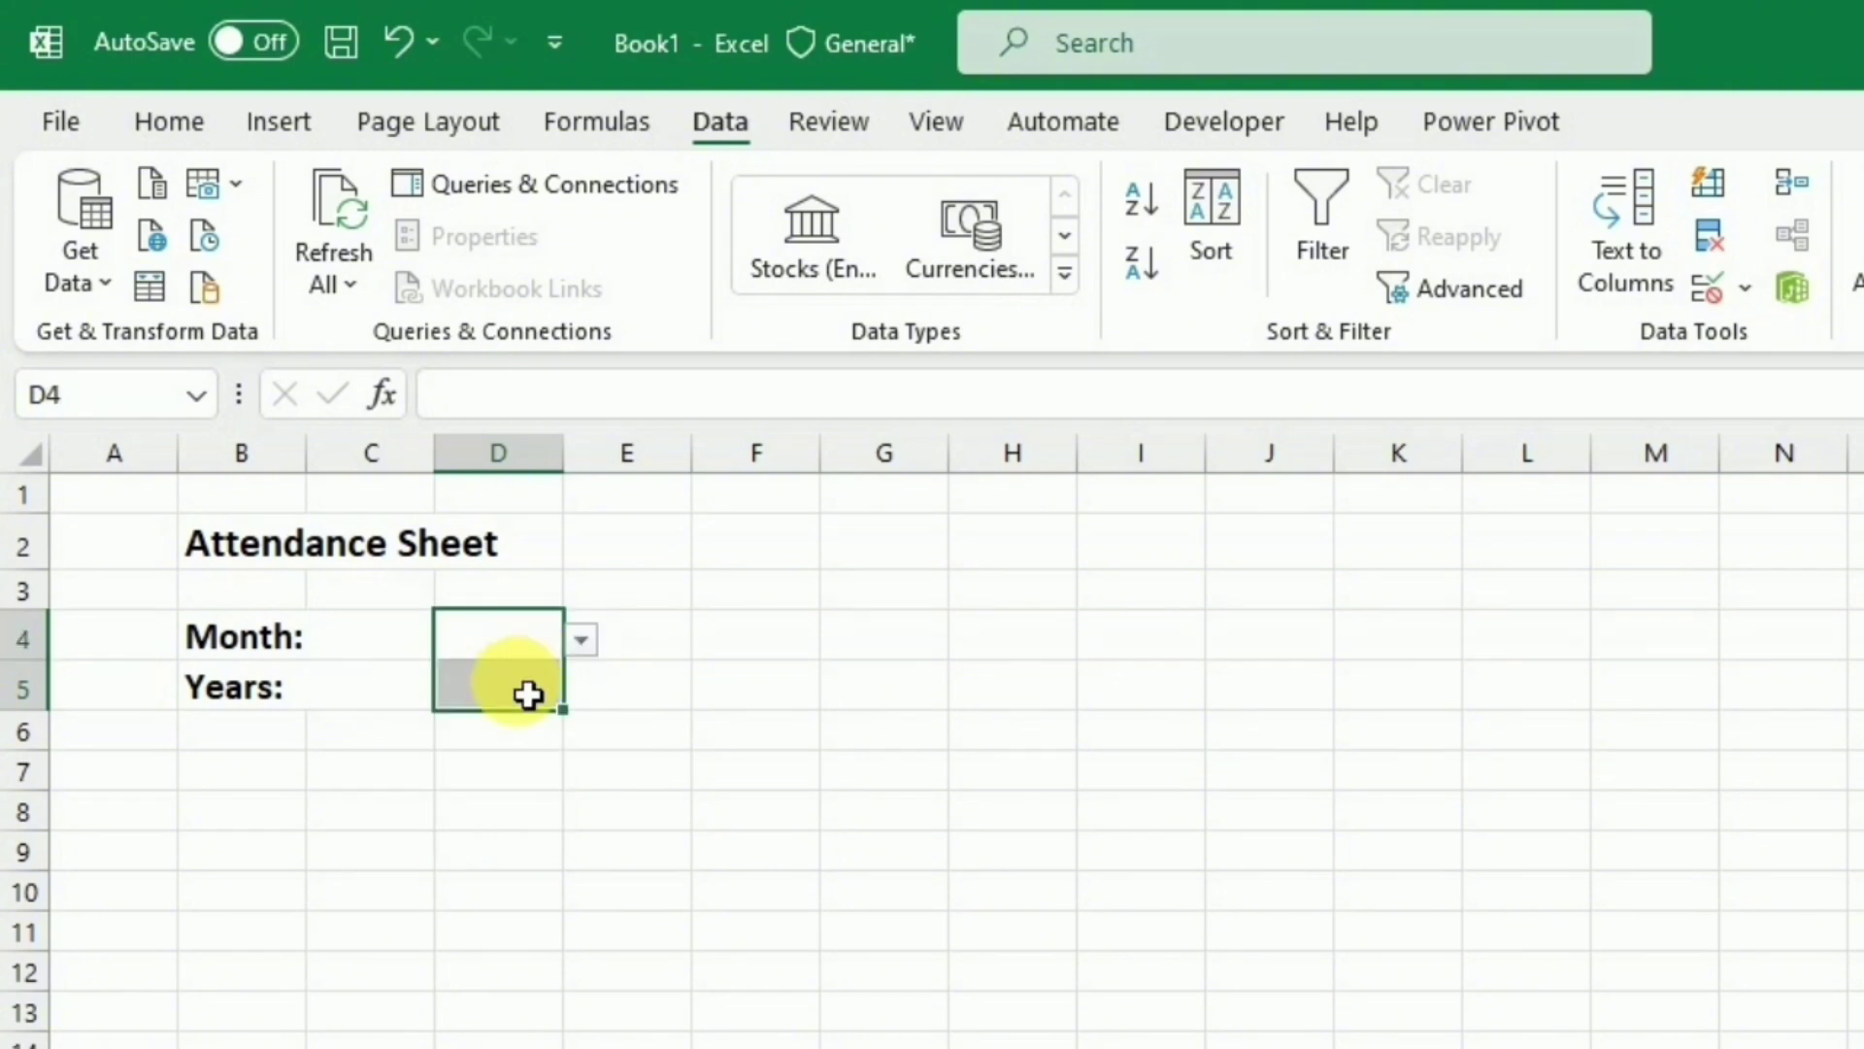
{"action": "left_click", "coordinate": [171, 121]}
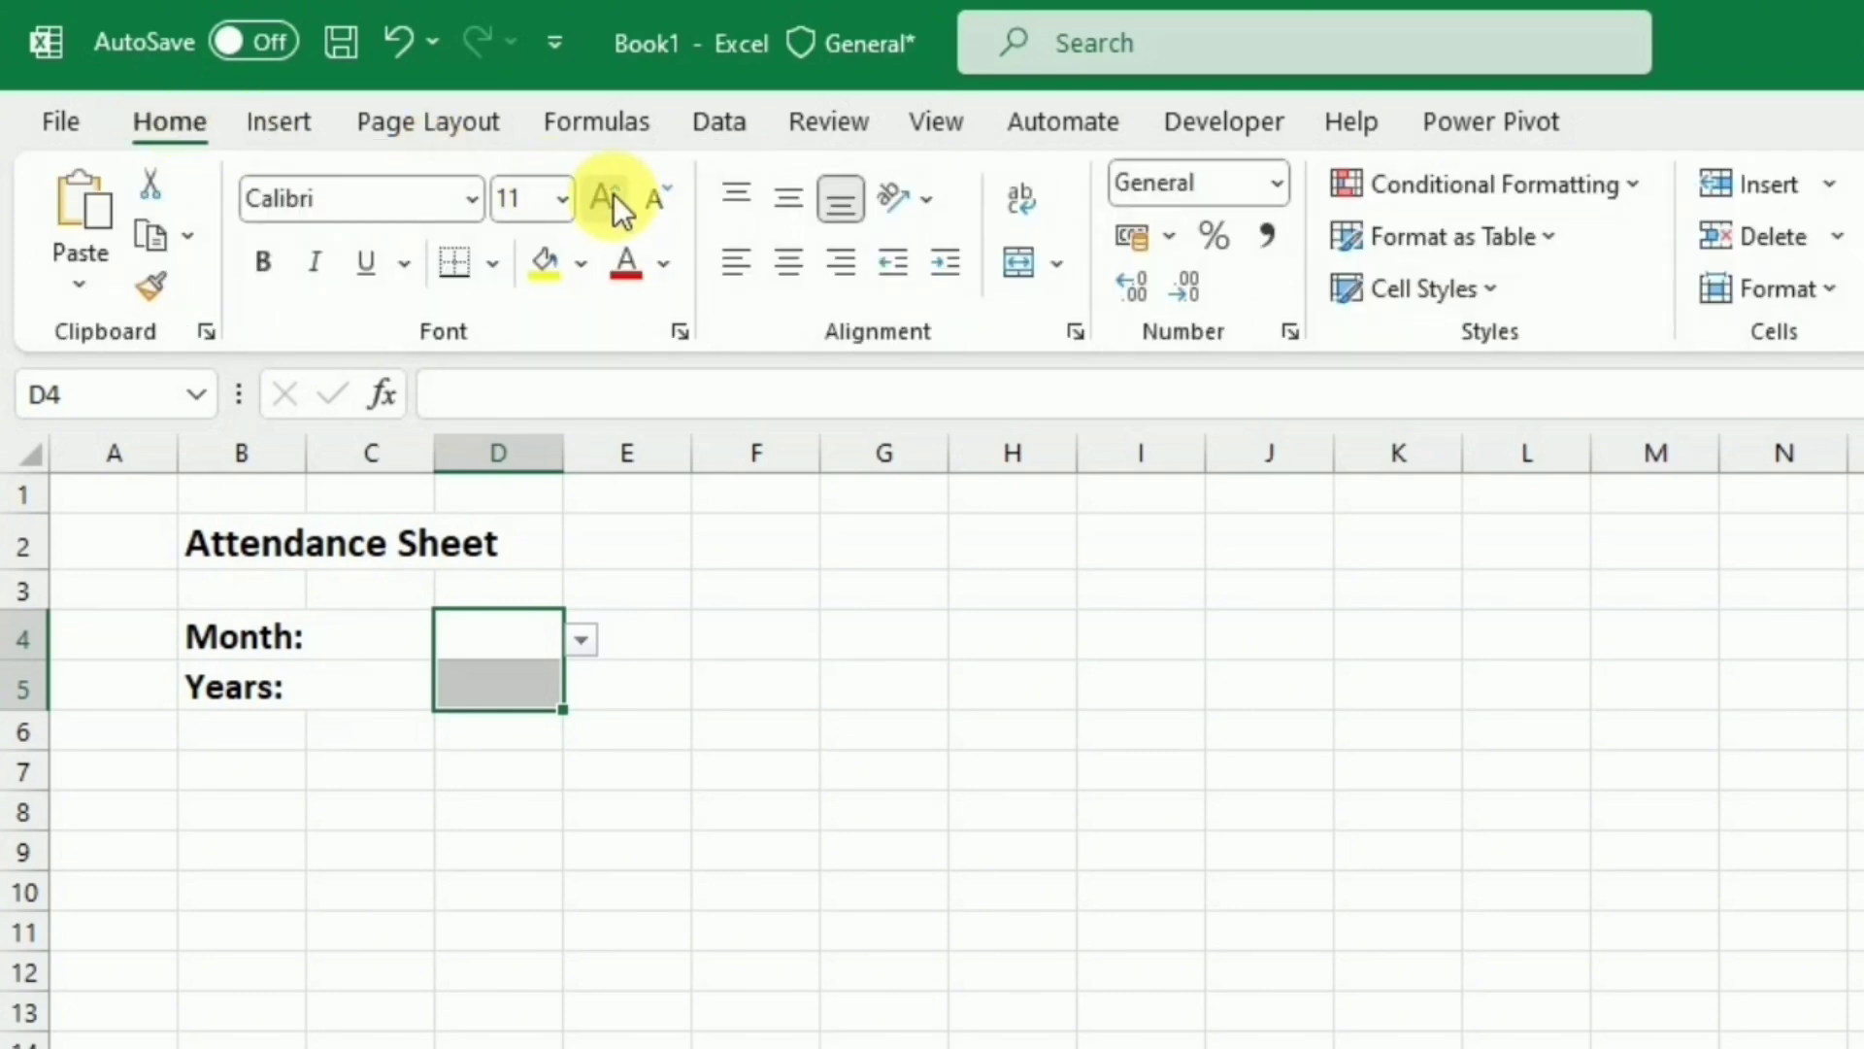
{"action": "left_click", "coordinate": [614, 194]}
{"action": "left_click", "coordinate": [614, 195]}
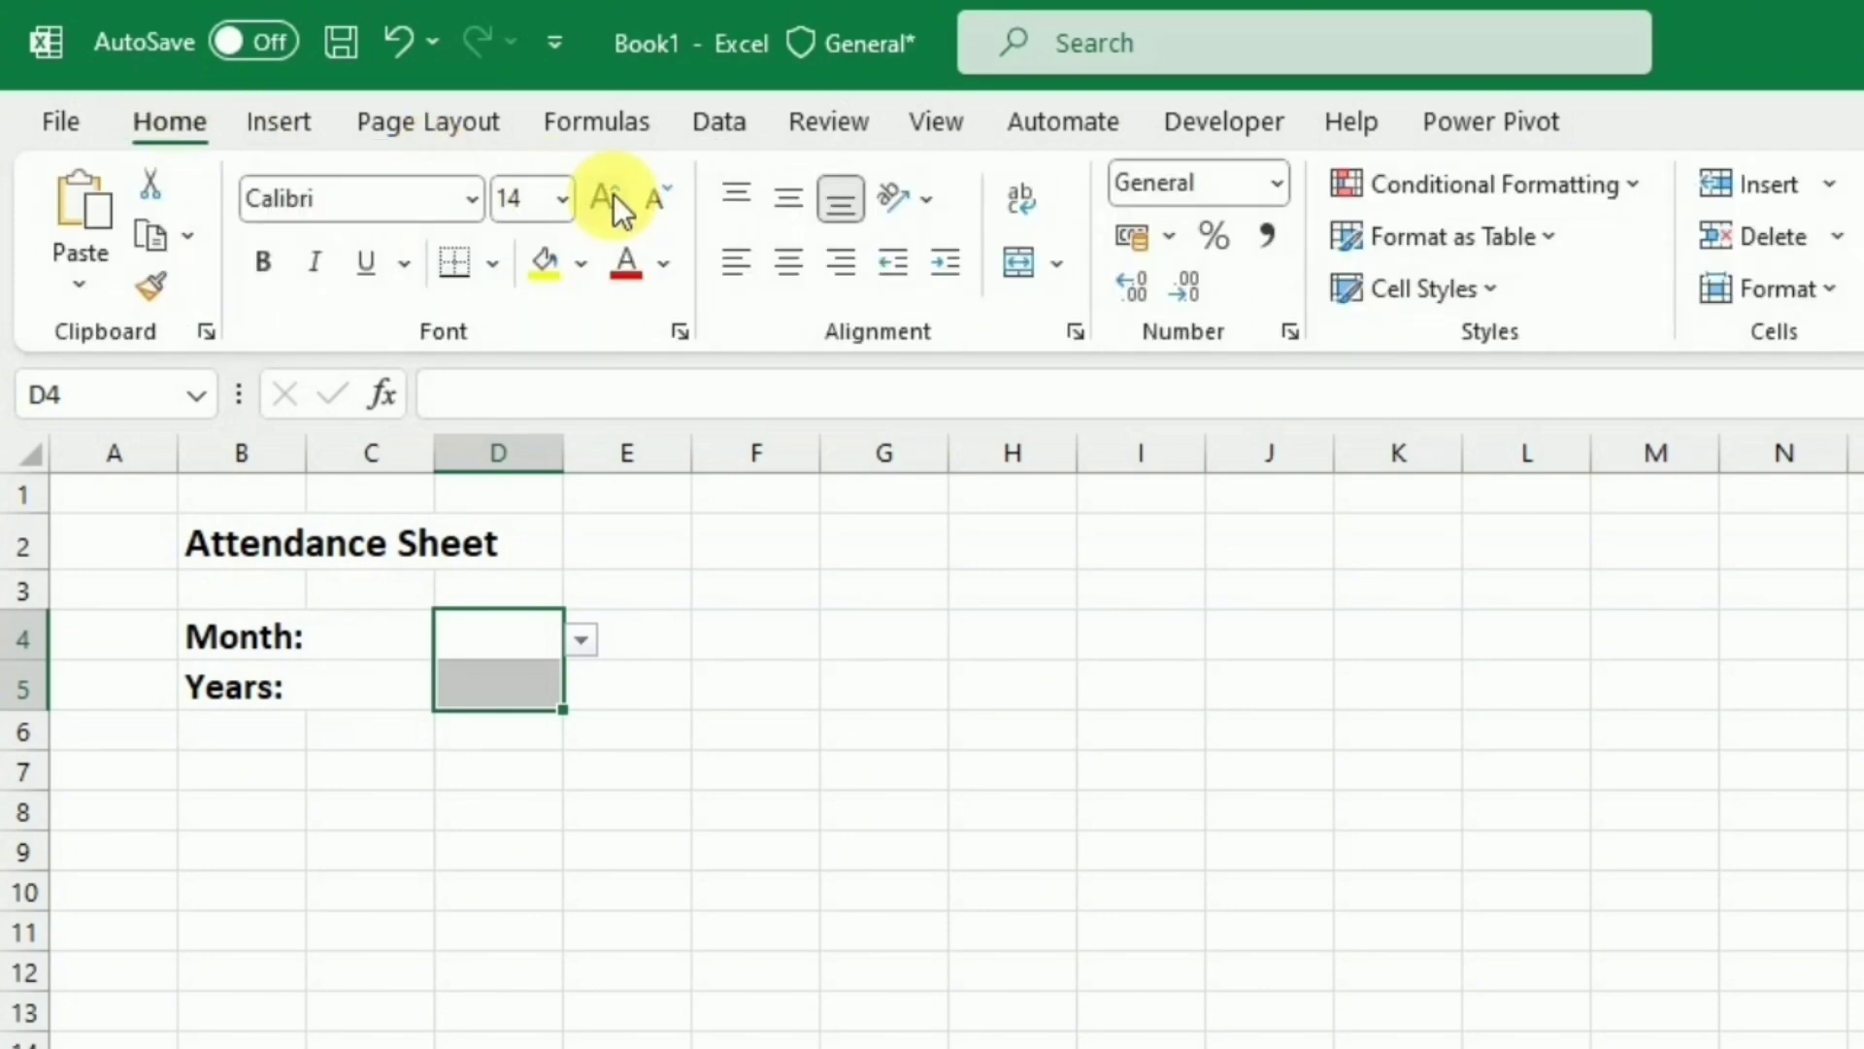
{"action": "left_click", "coordinate": [262, 264]}
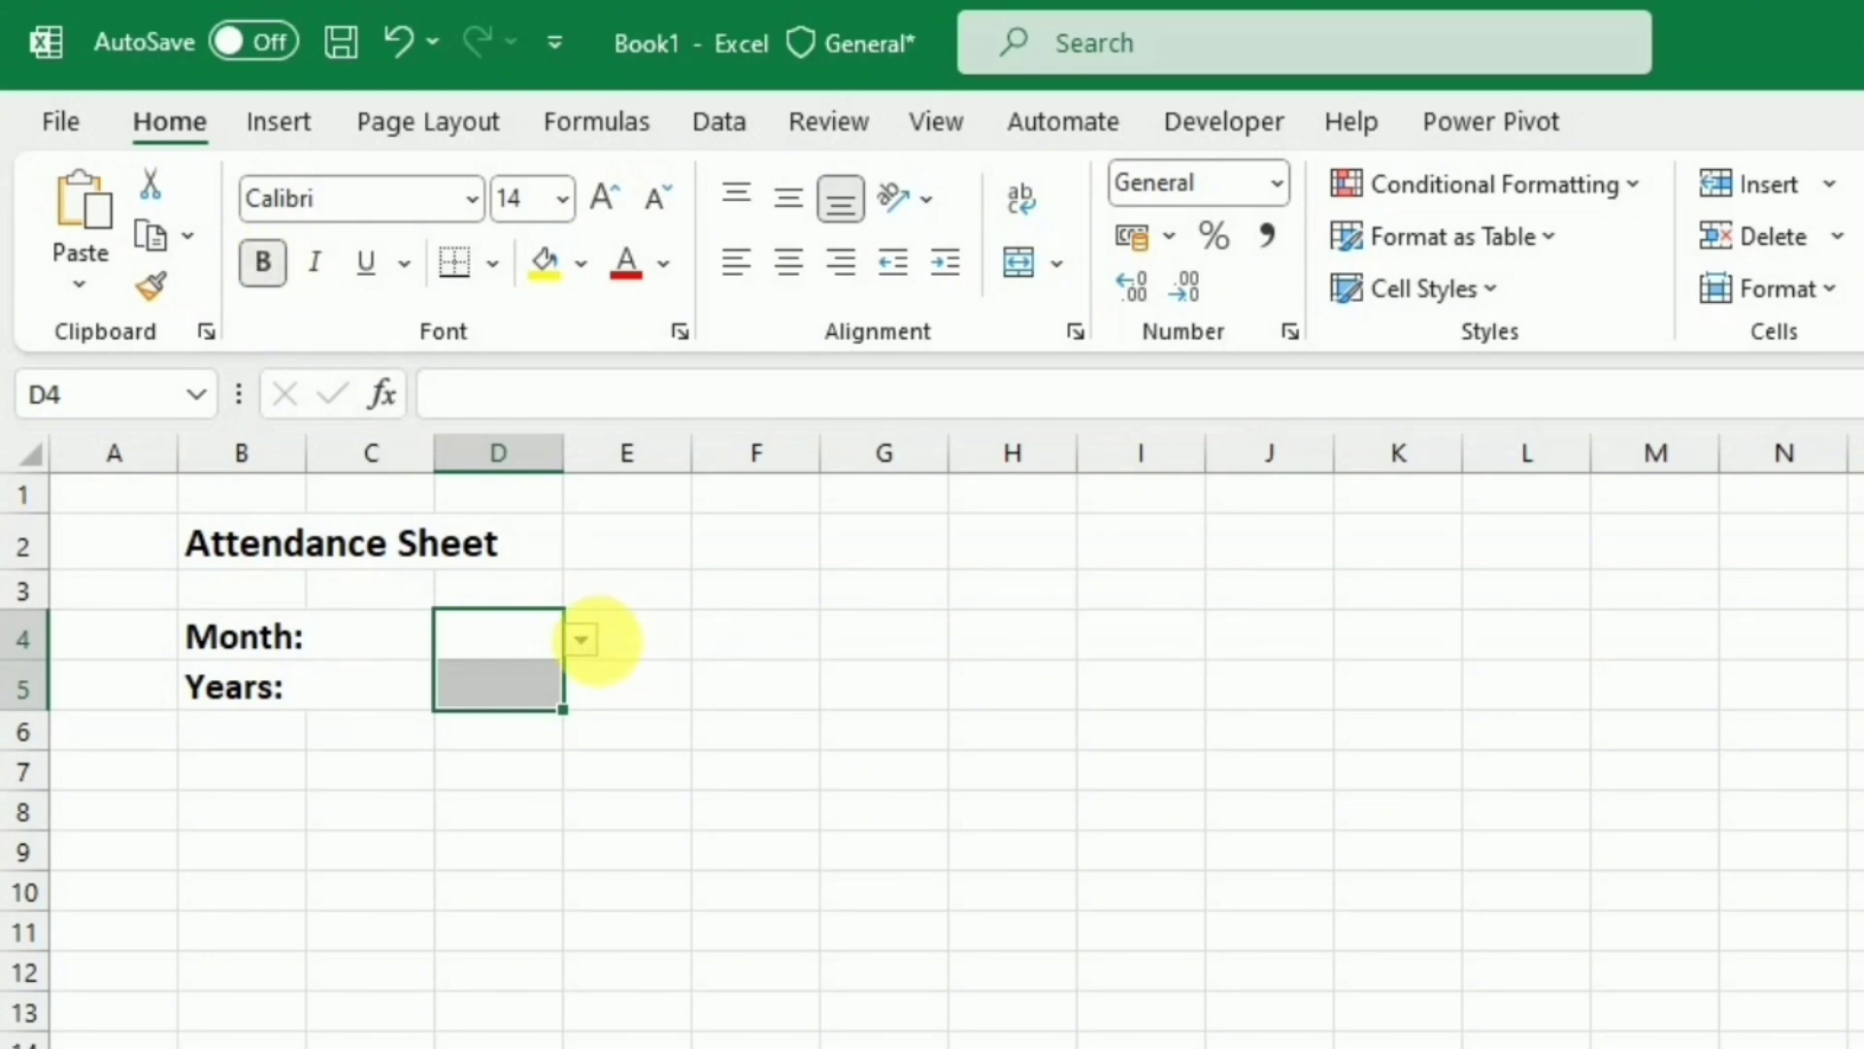
Step: Choose Feb as the month in D4 and 2033 as the year in D5, and left-align the year
{"action": "left_click", "coordinate": [582, 640]}
{"action": "left_click", "coordinate": [504, 716]}
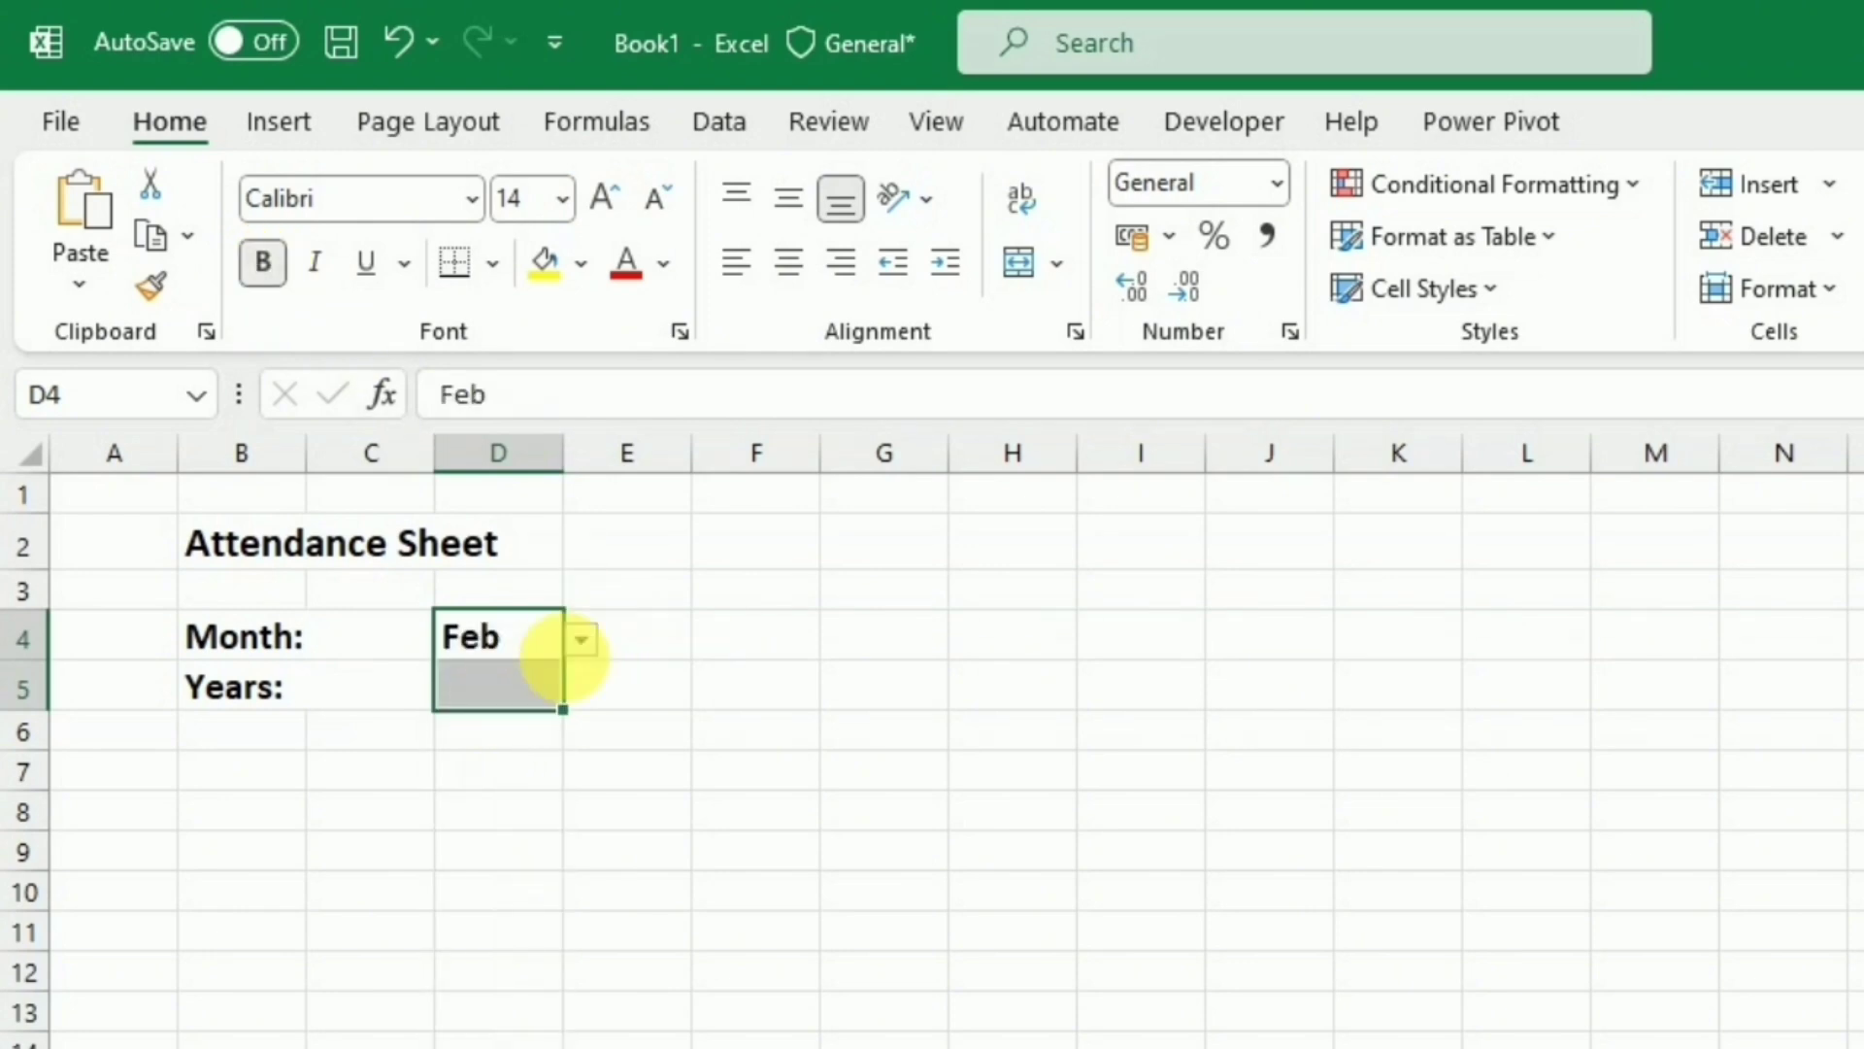
{"action": "key", "text": "Down"}
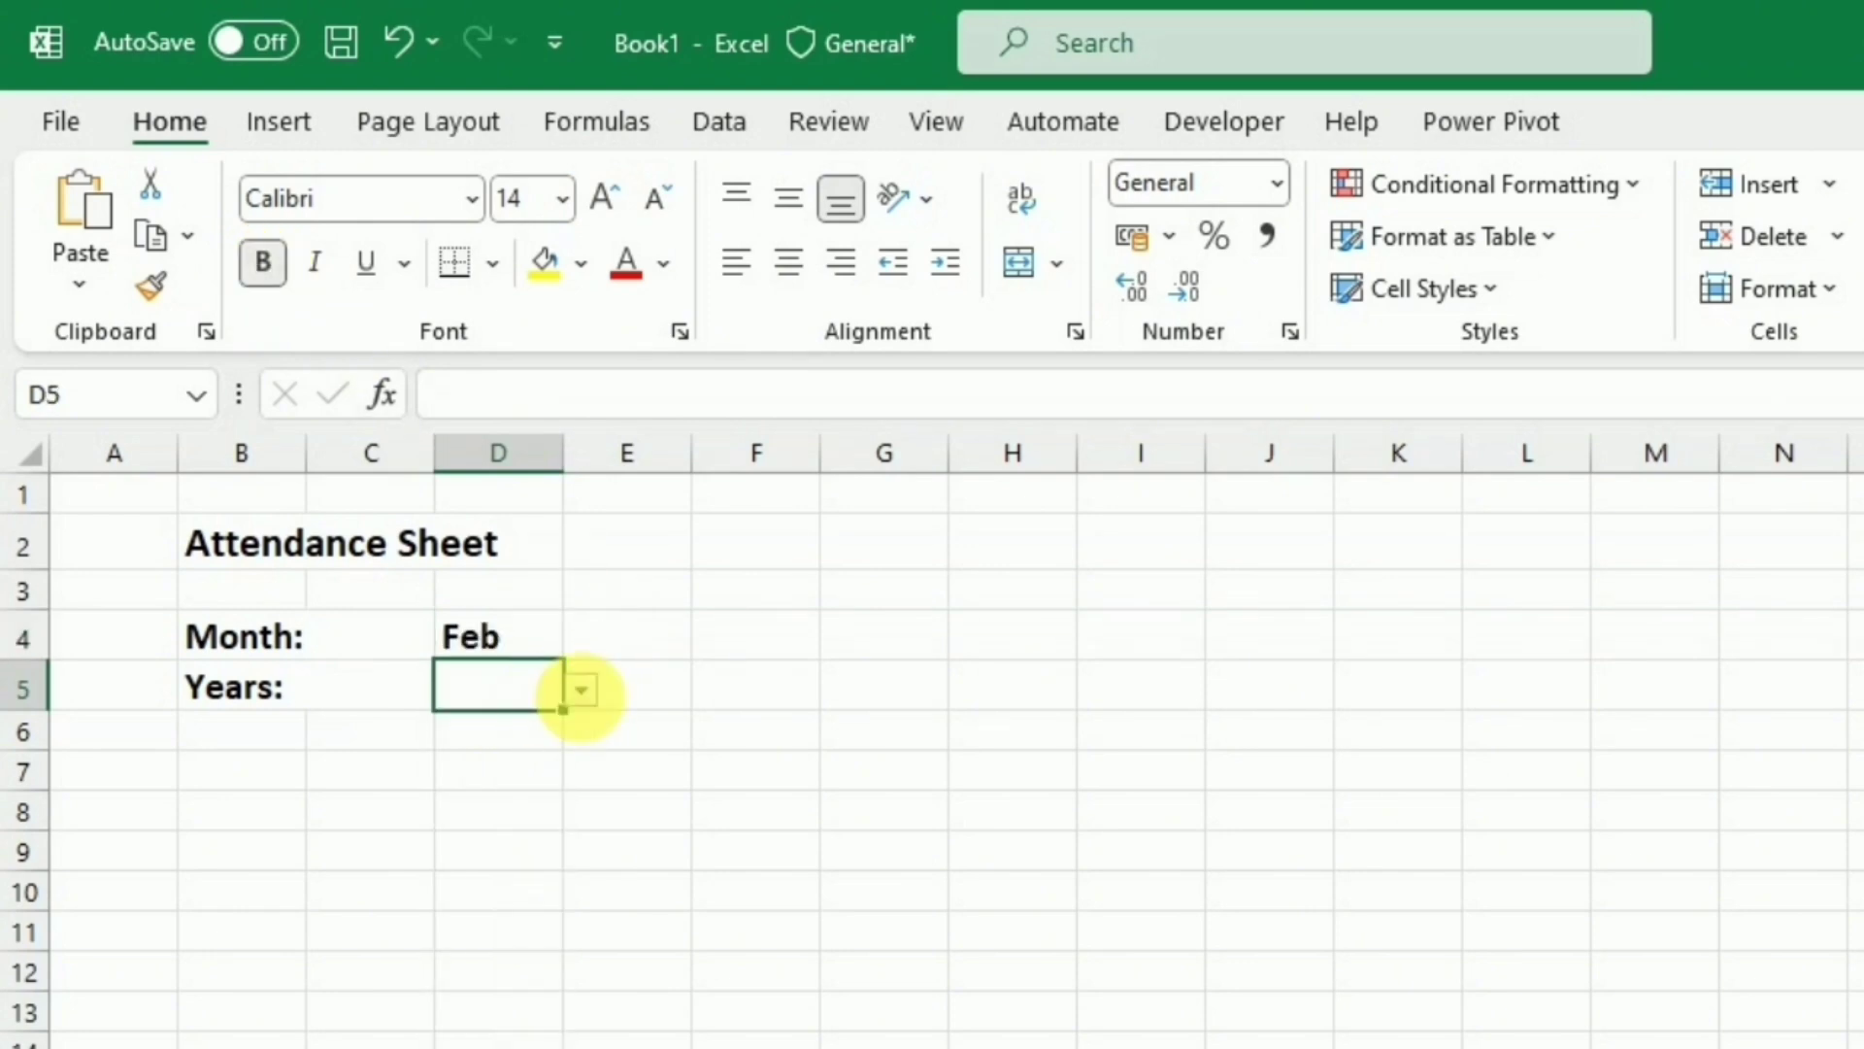
{"action": "left_click", "coordinate": [581, 691]}
{"action": "left_click", "coordinate": [528, 798]}
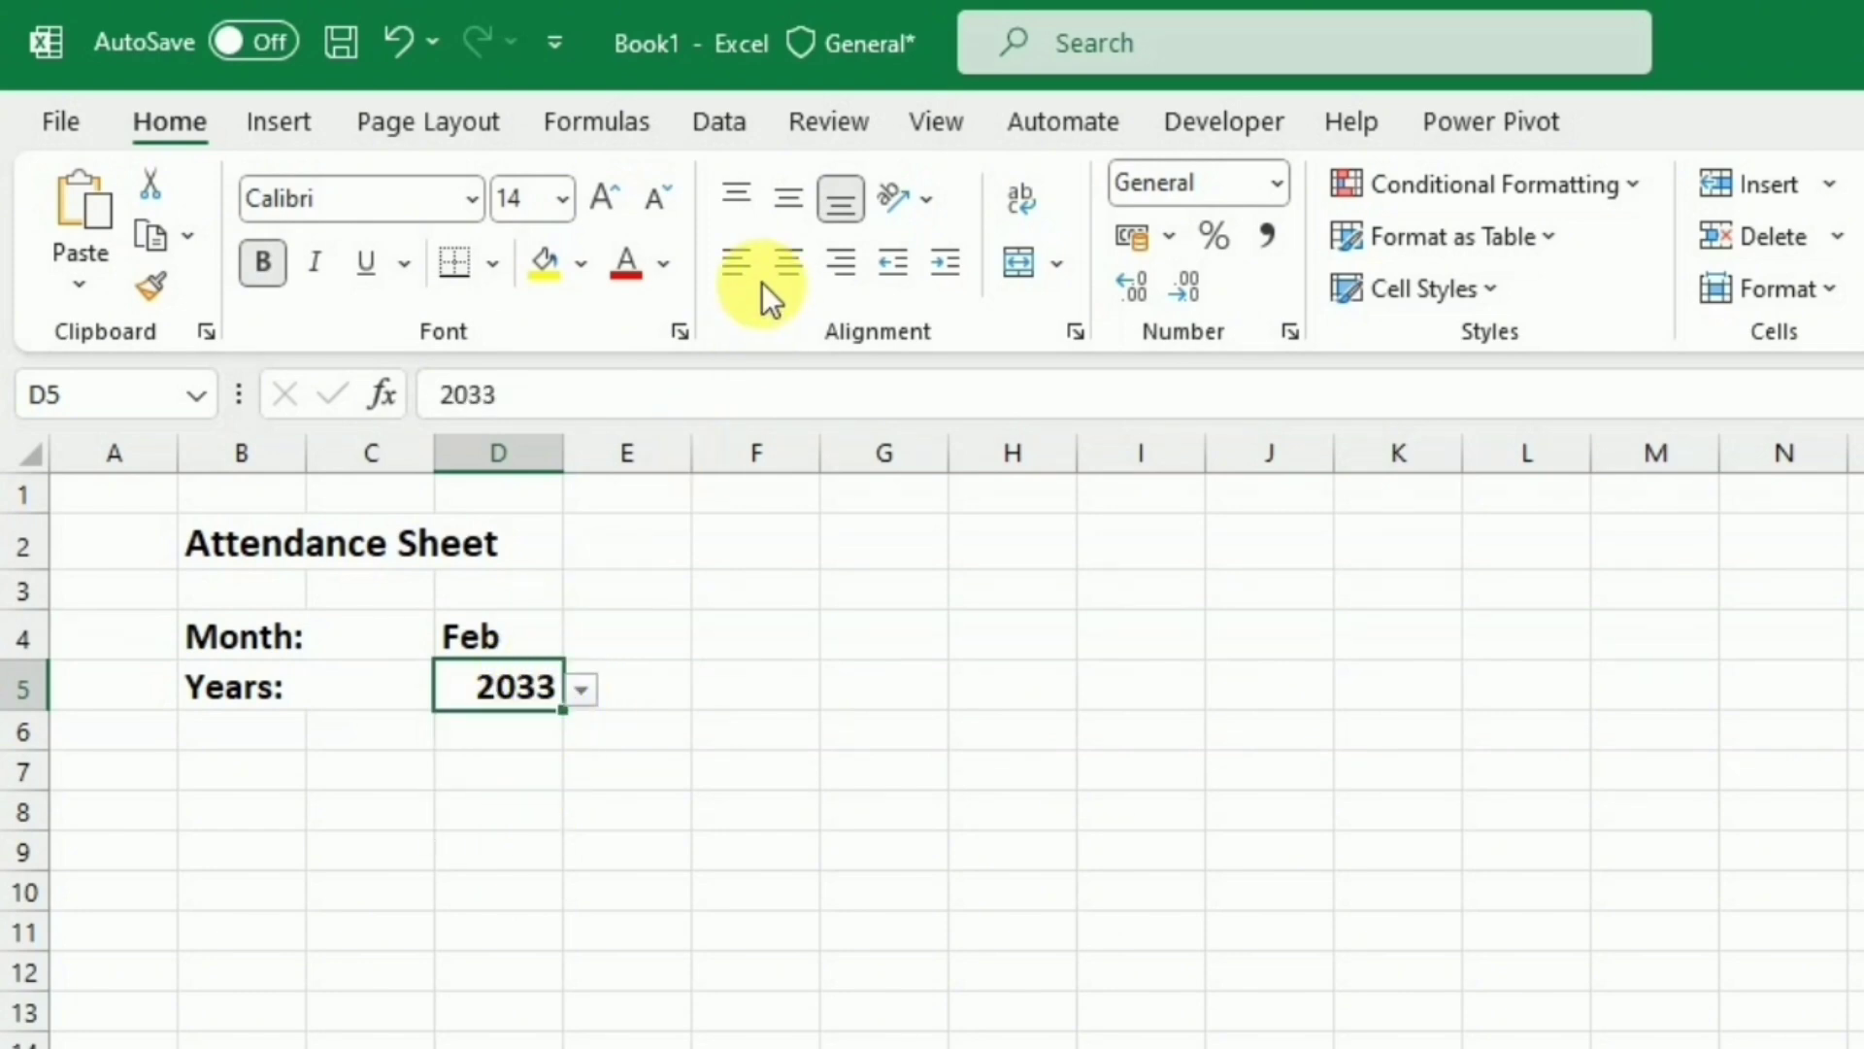
{"action": "left_click", "coordinate": [734, 271]}
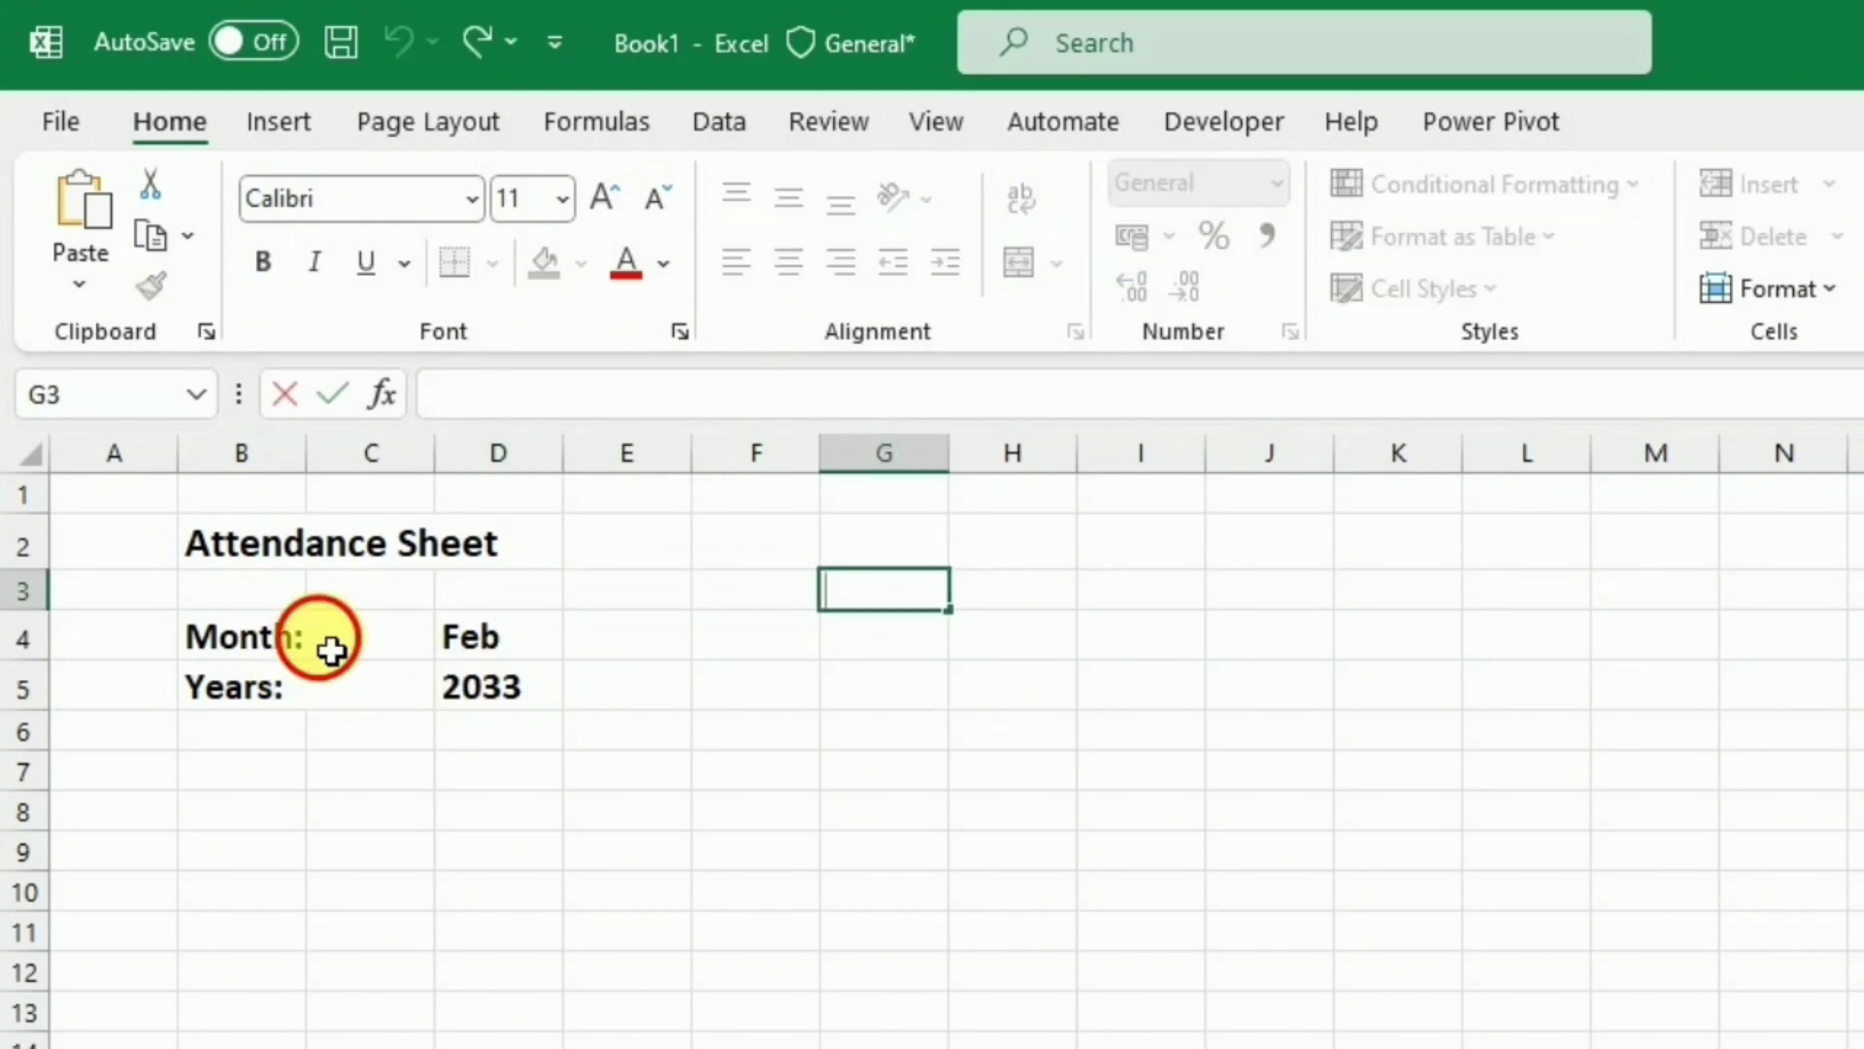
Step: Fill the Month and Years label cells B4:C5 with light orange
{"action": "left_click_drag", "start_coordinate": [332, 651], "coordinate": [337, 690]}
{"action": "left_click", "coordinate": [580, 264]}
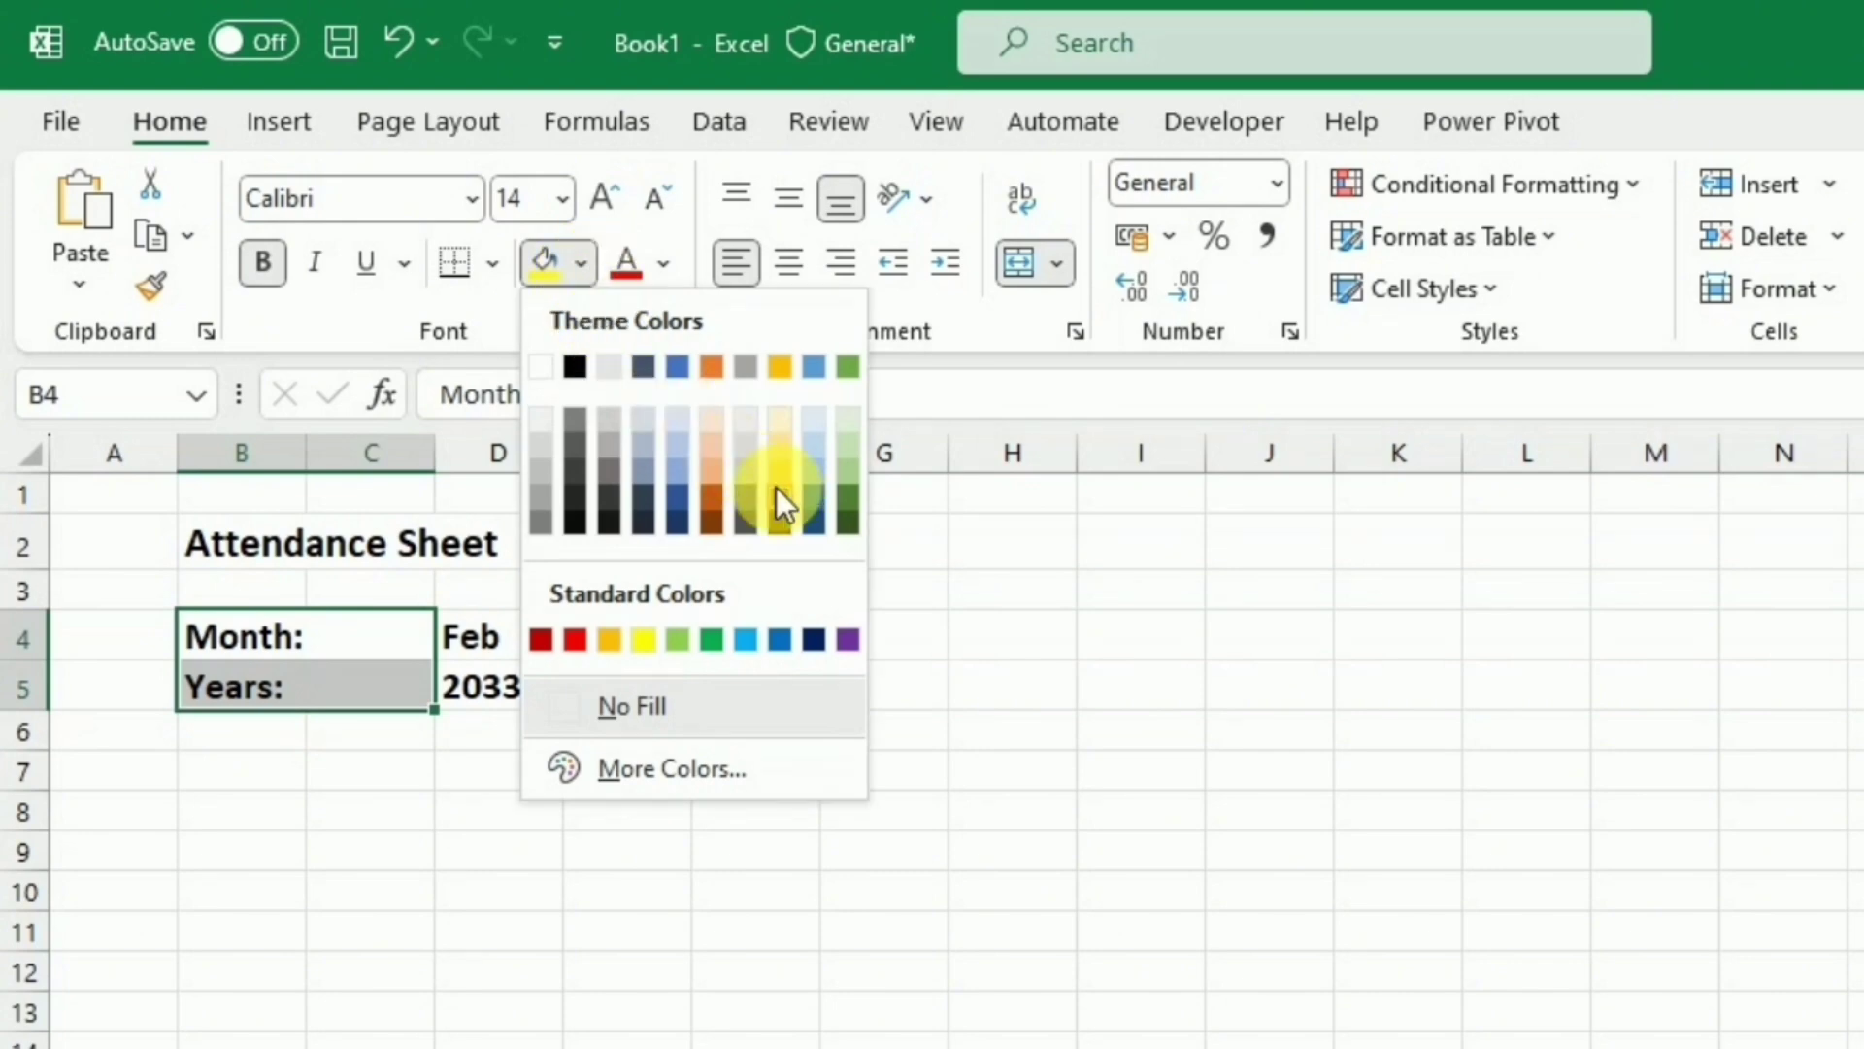
{"action": "left_click", "coordinate": [712, 445]}
Step: Enter the formula =DATEVALUE("1"&D4&D5) in G4 to build the month's start date
{"action": "left_click", "coordinate": [899, 659]}
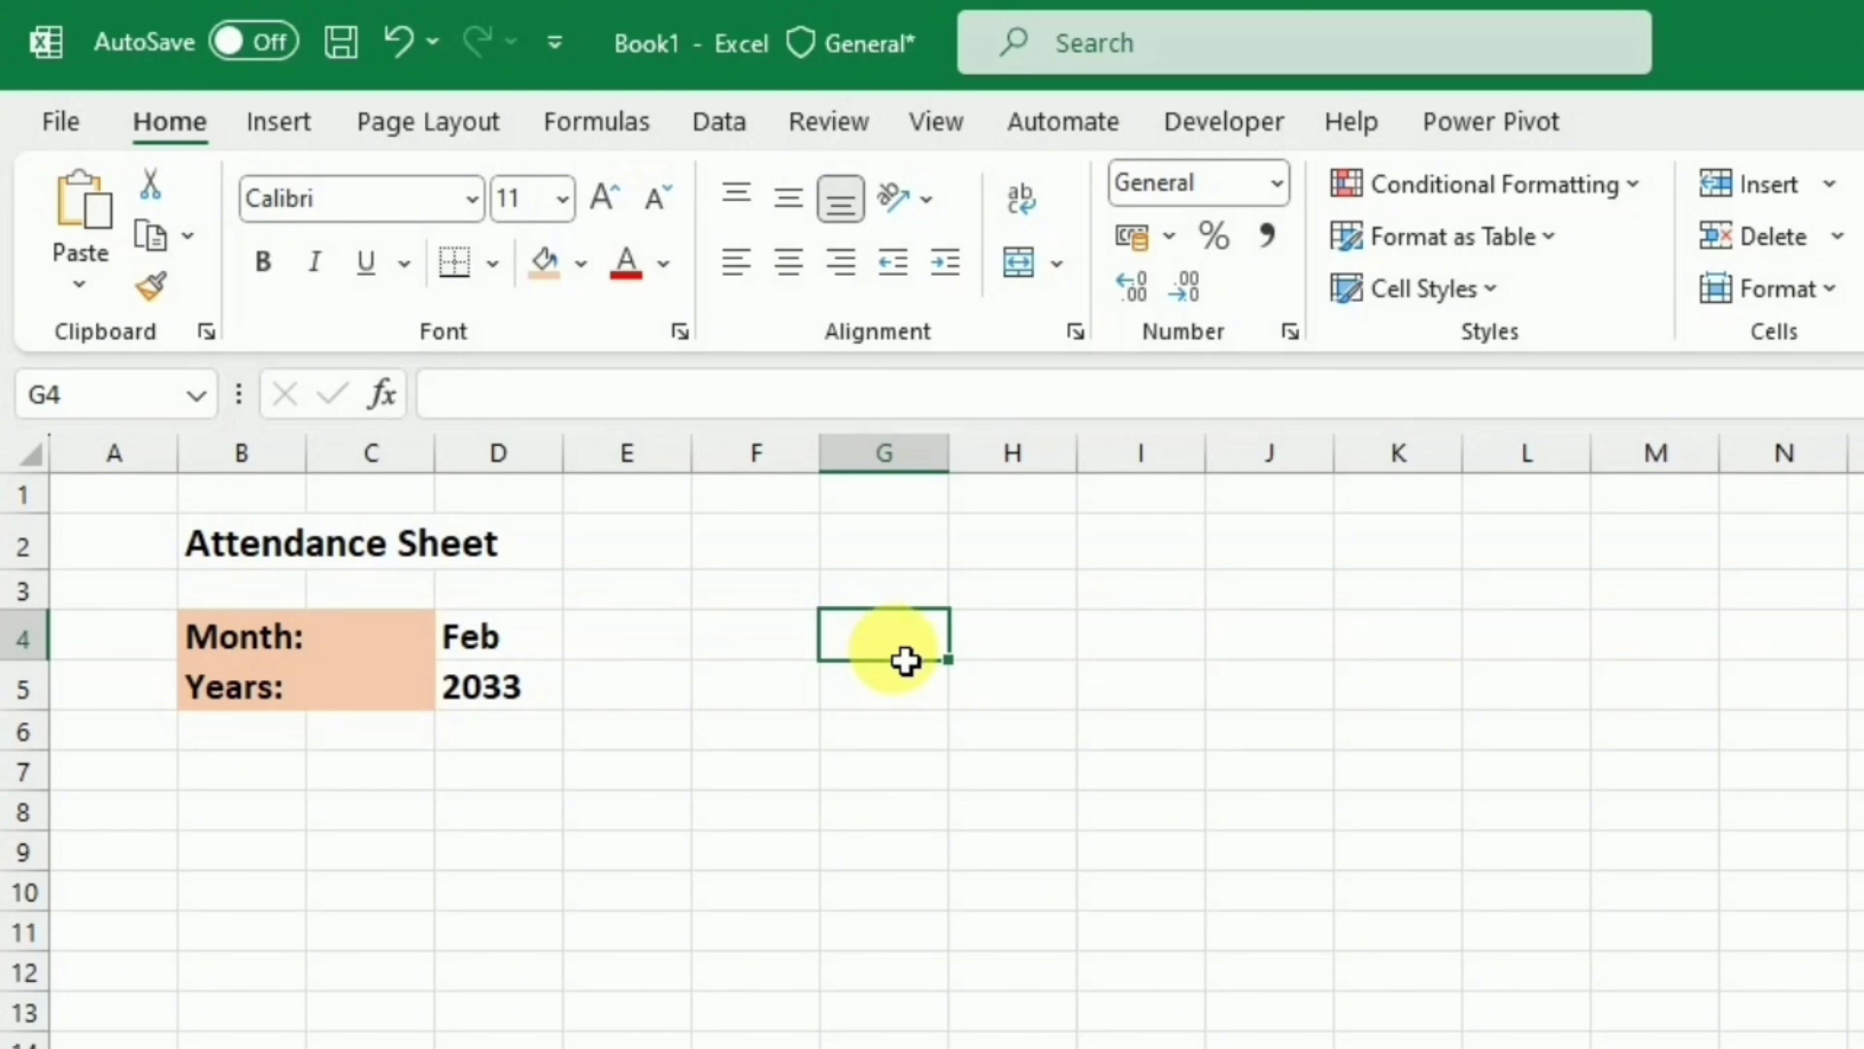
{"action": "double_click", "coordinate": [904, 660]}
{"action": "type", "text": "="}
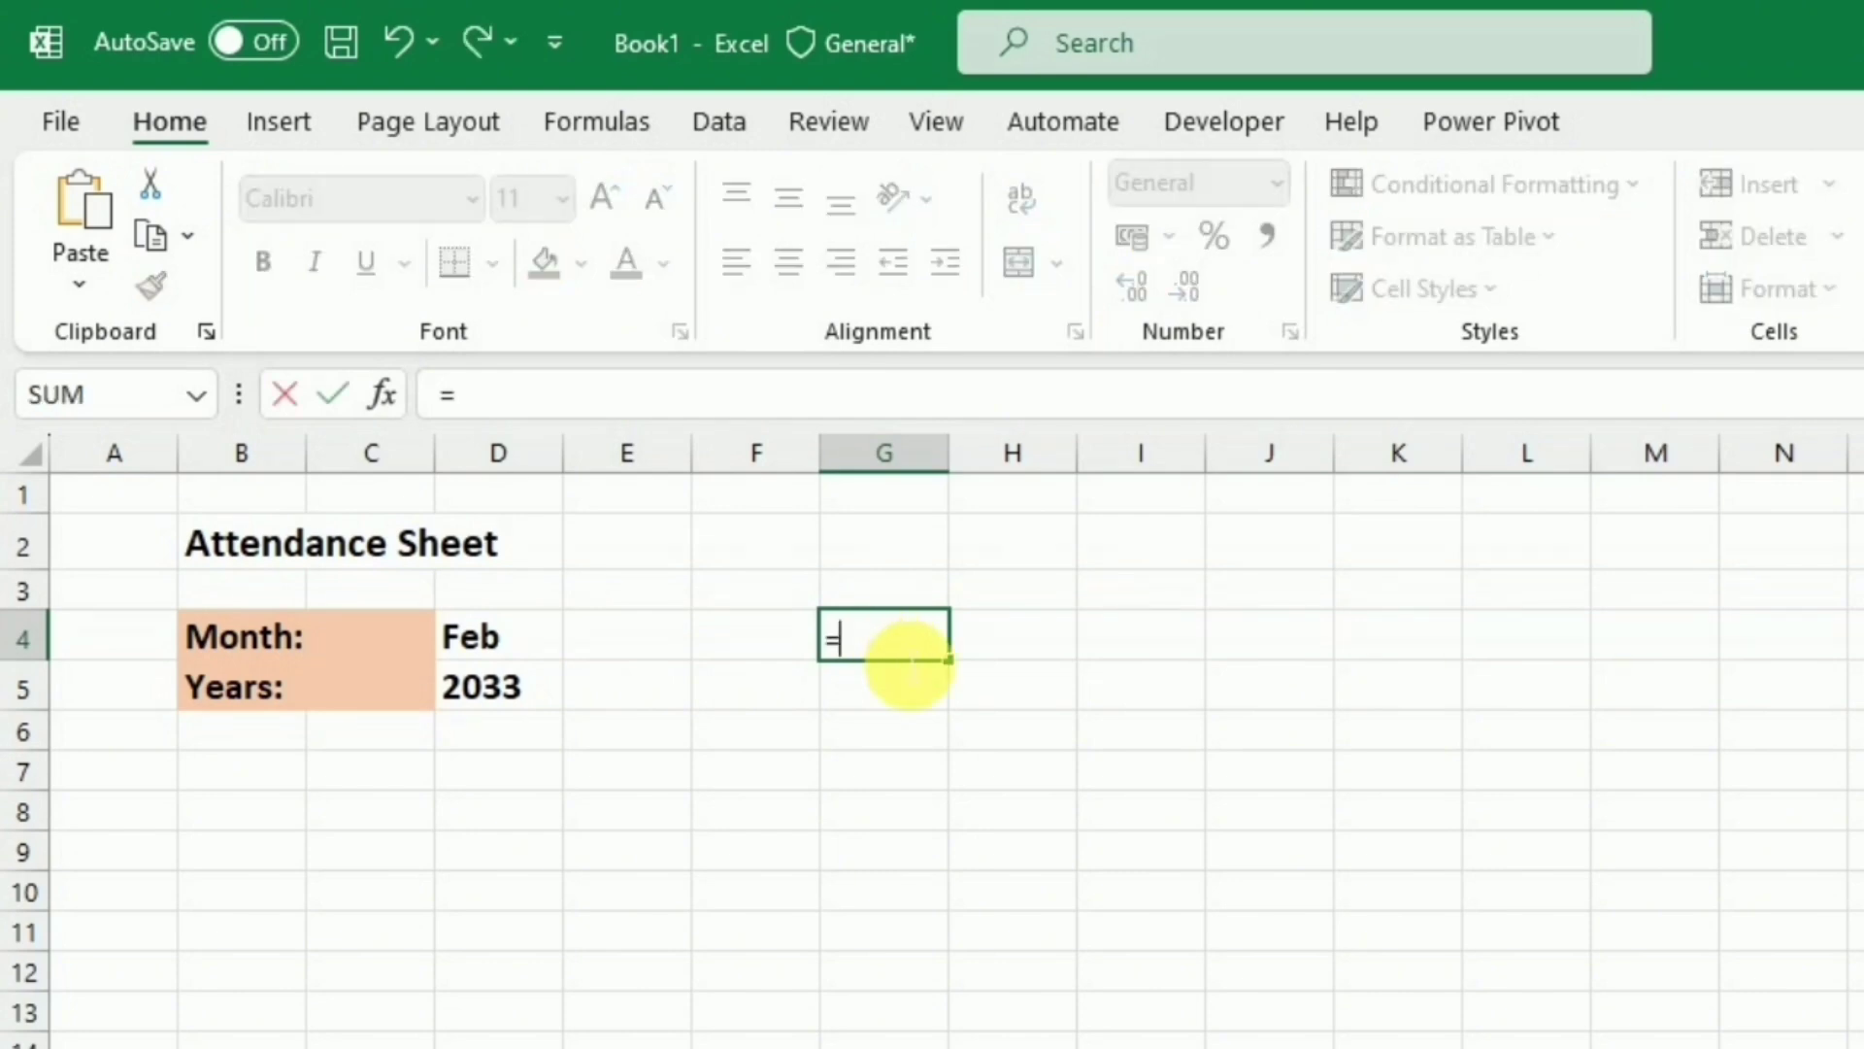
{"action": "type", "text": "DATEVALUE("}
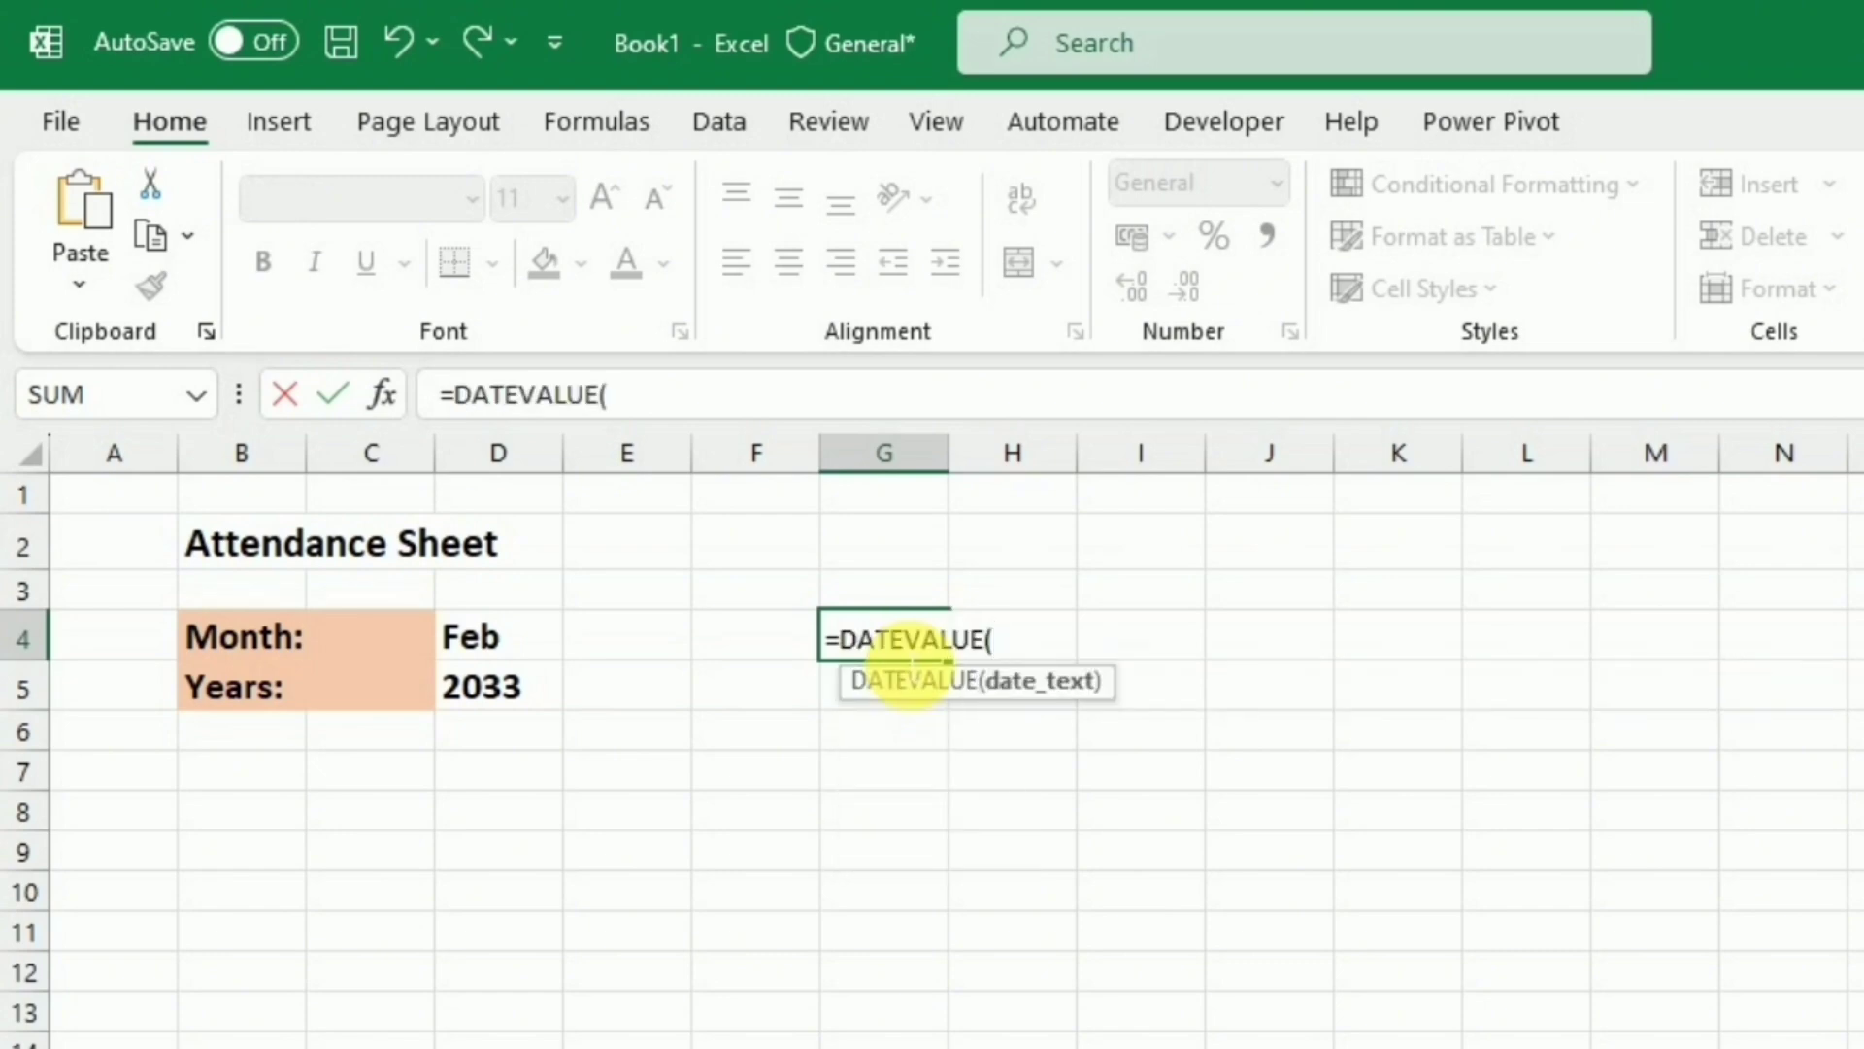
{"action": "type", "text": "\"1\"&"}
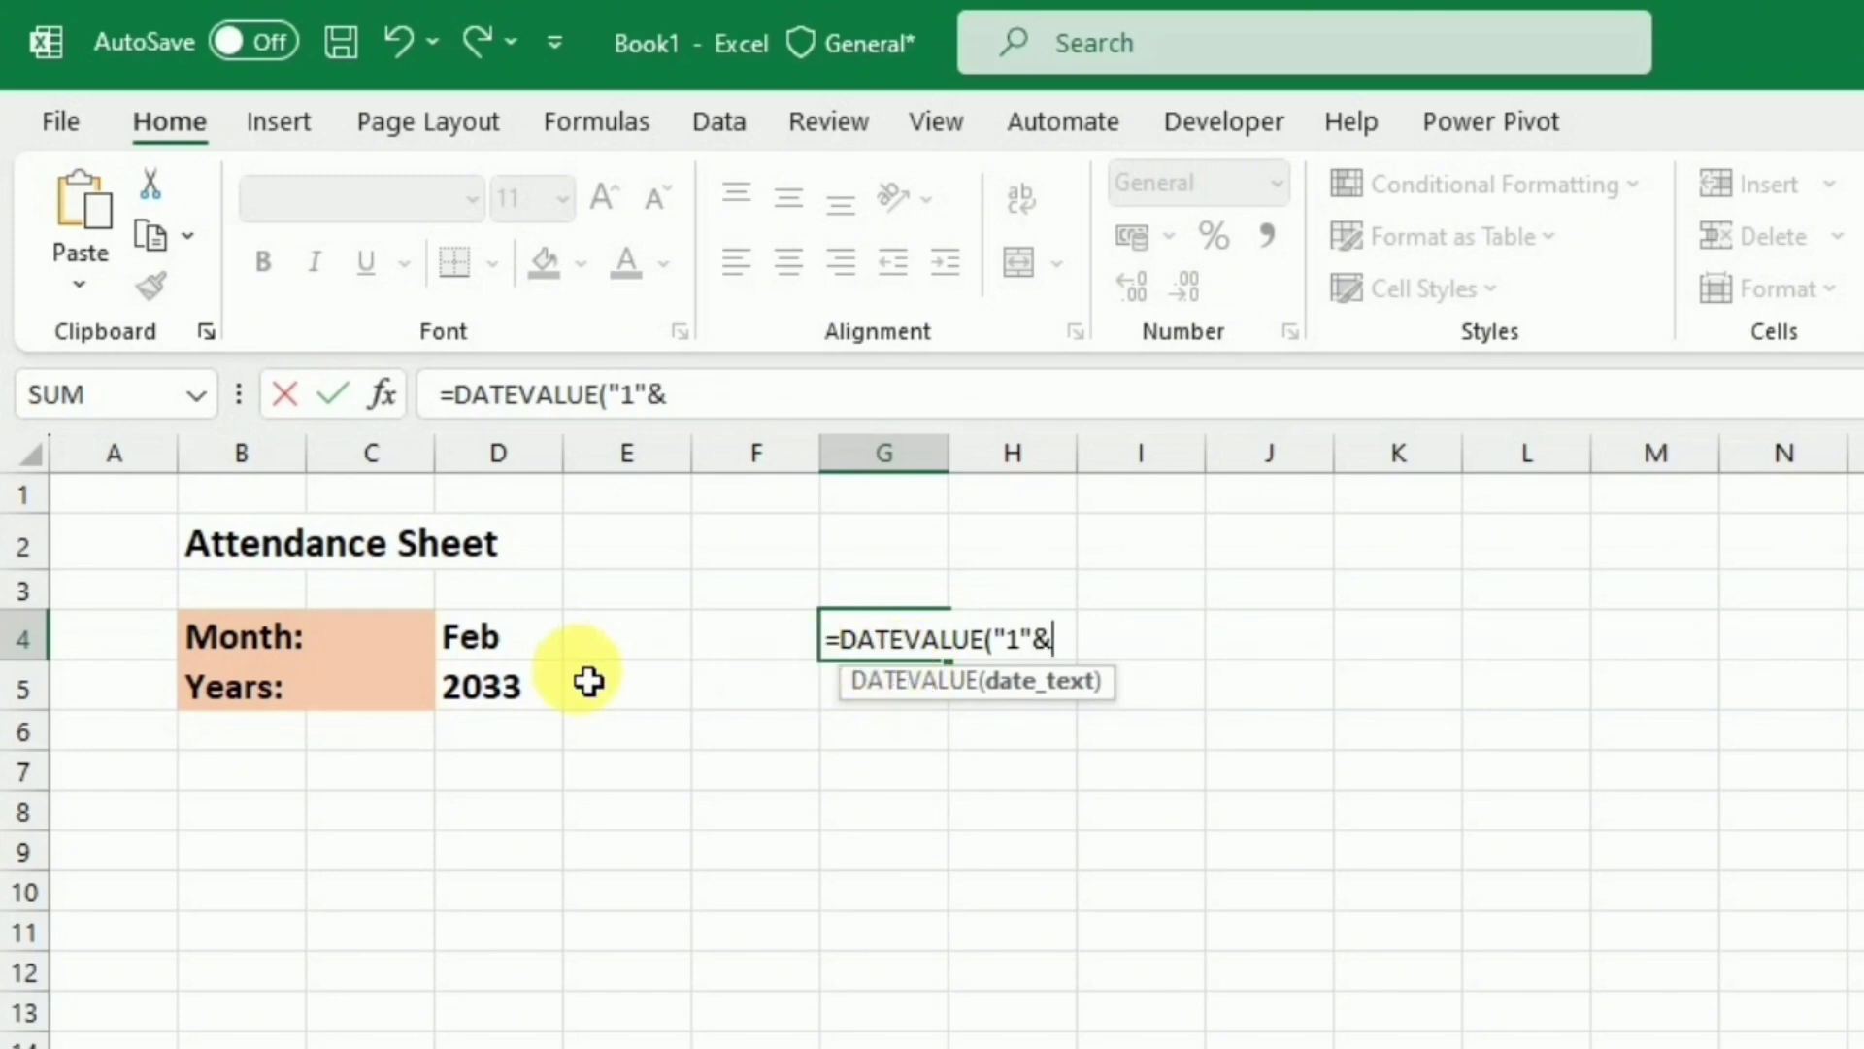
{"action": "left_click", "coordinate": [544, 661]}
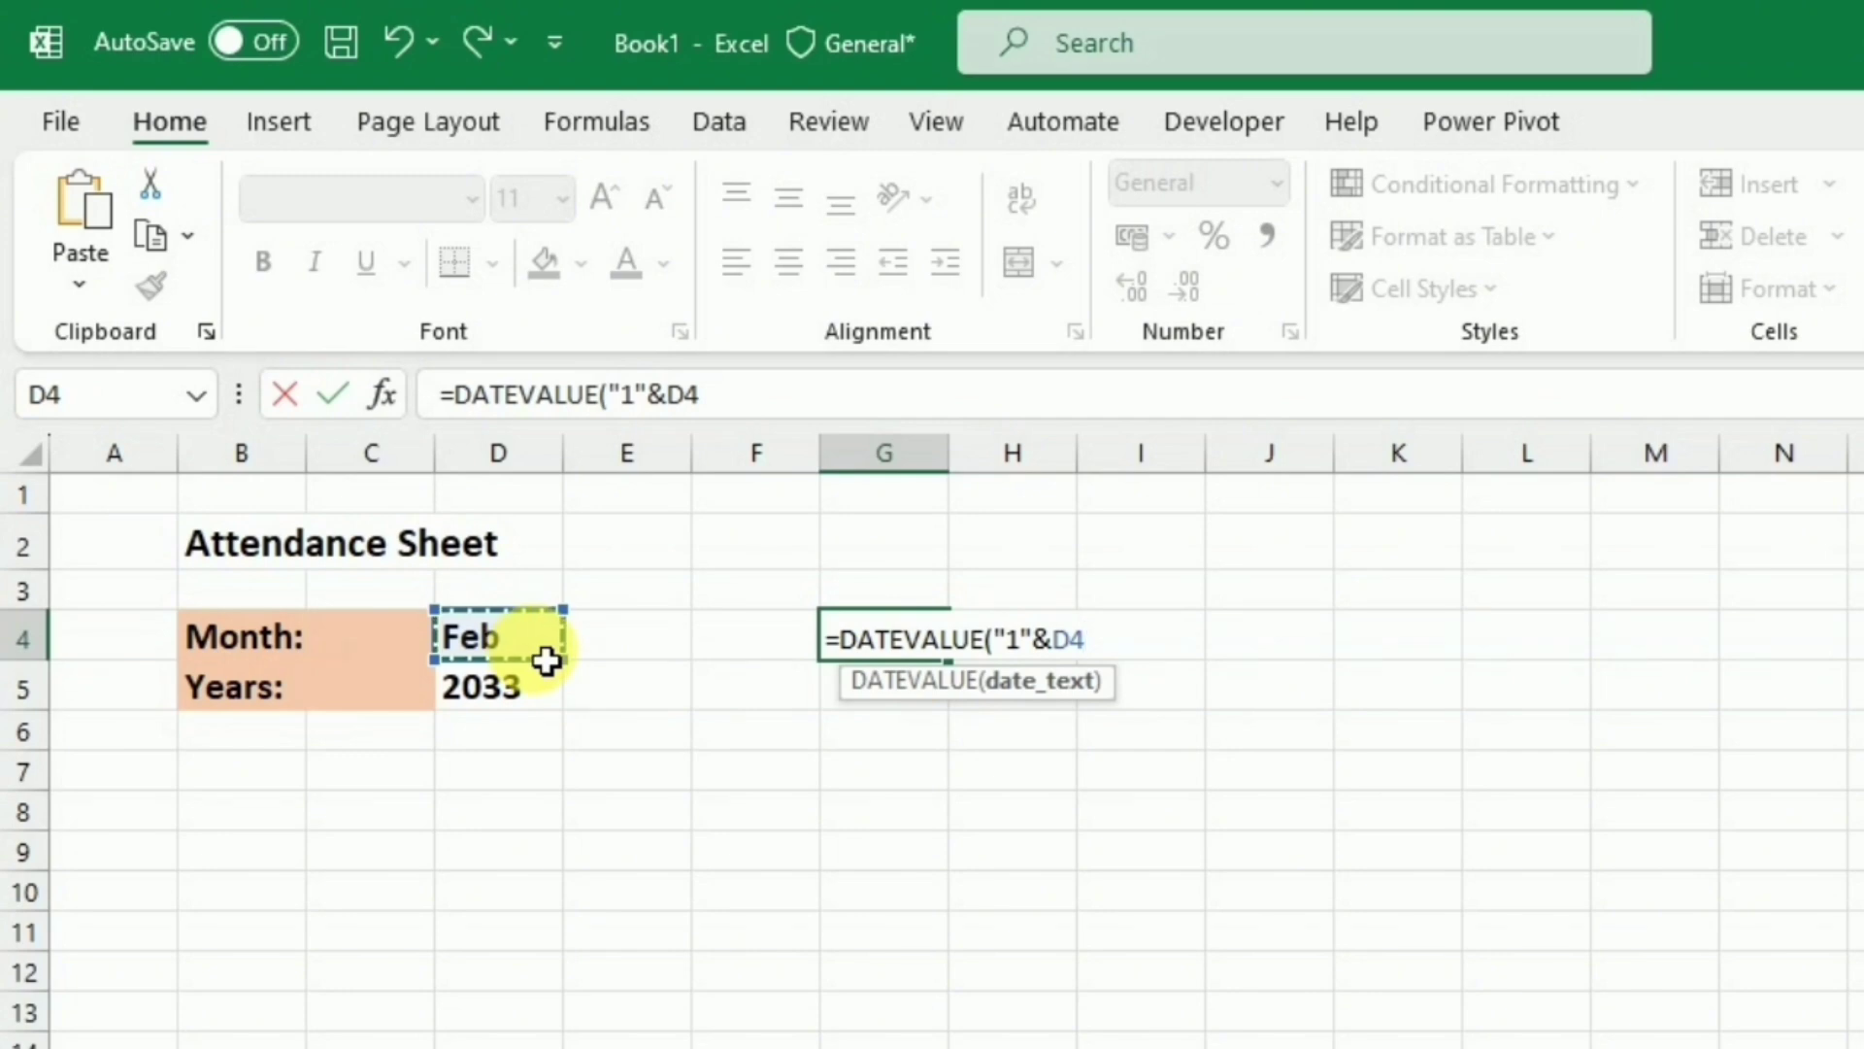
{"action": "type", "text": "&"}
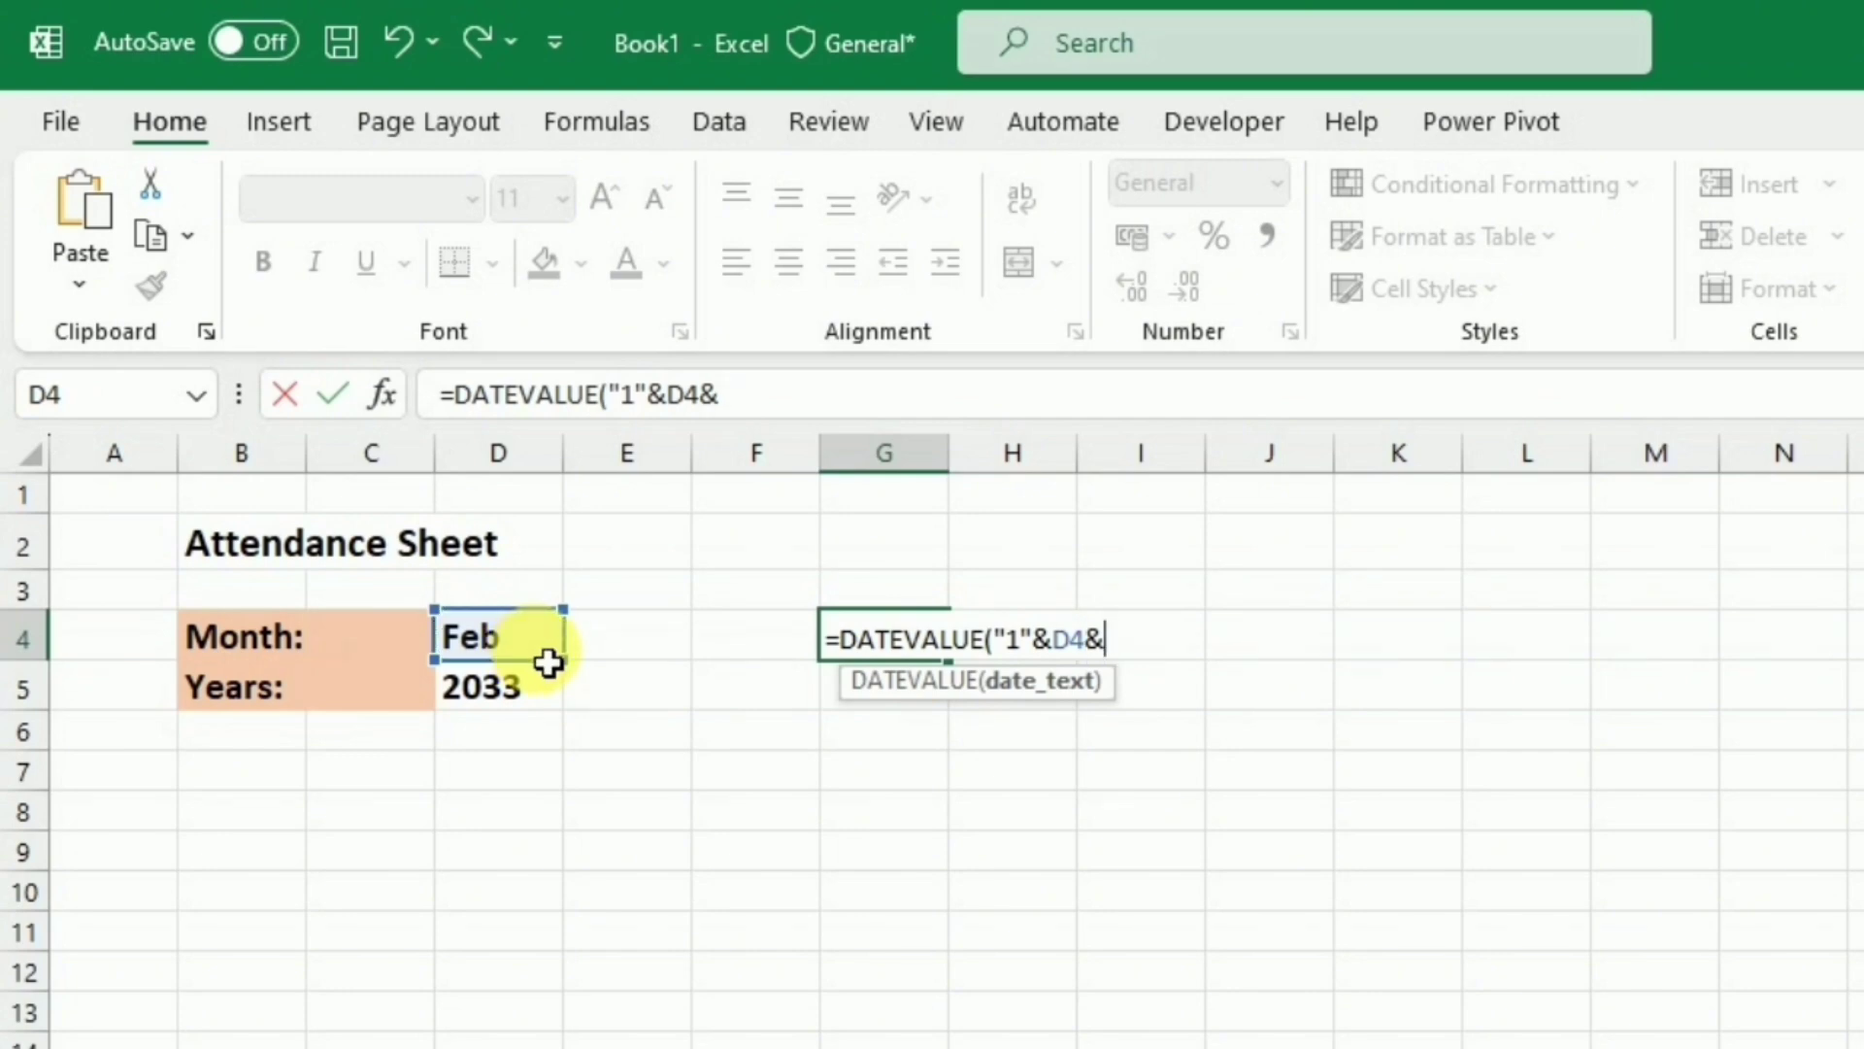
{"action": "left_click", "coordinate": [516, 709]}
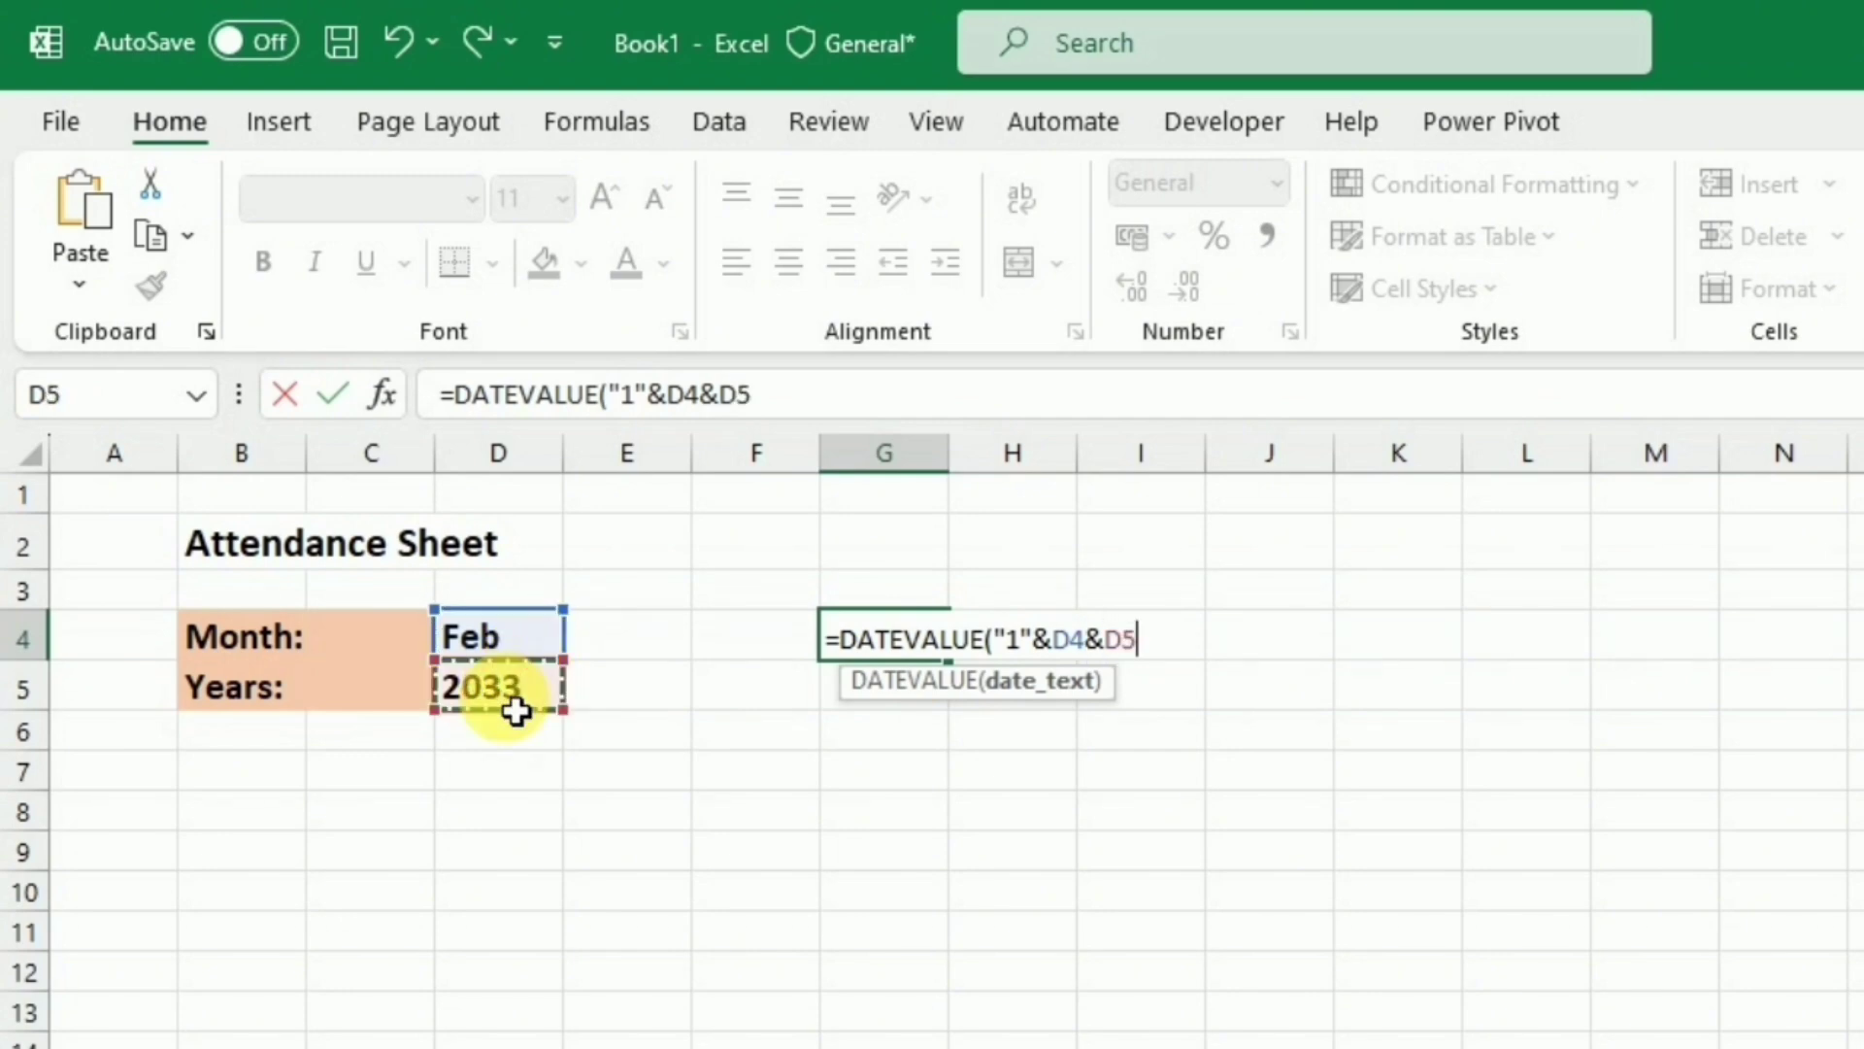
{"action": "type", "text": ")"}
{"action": "key", "text": "Return"}
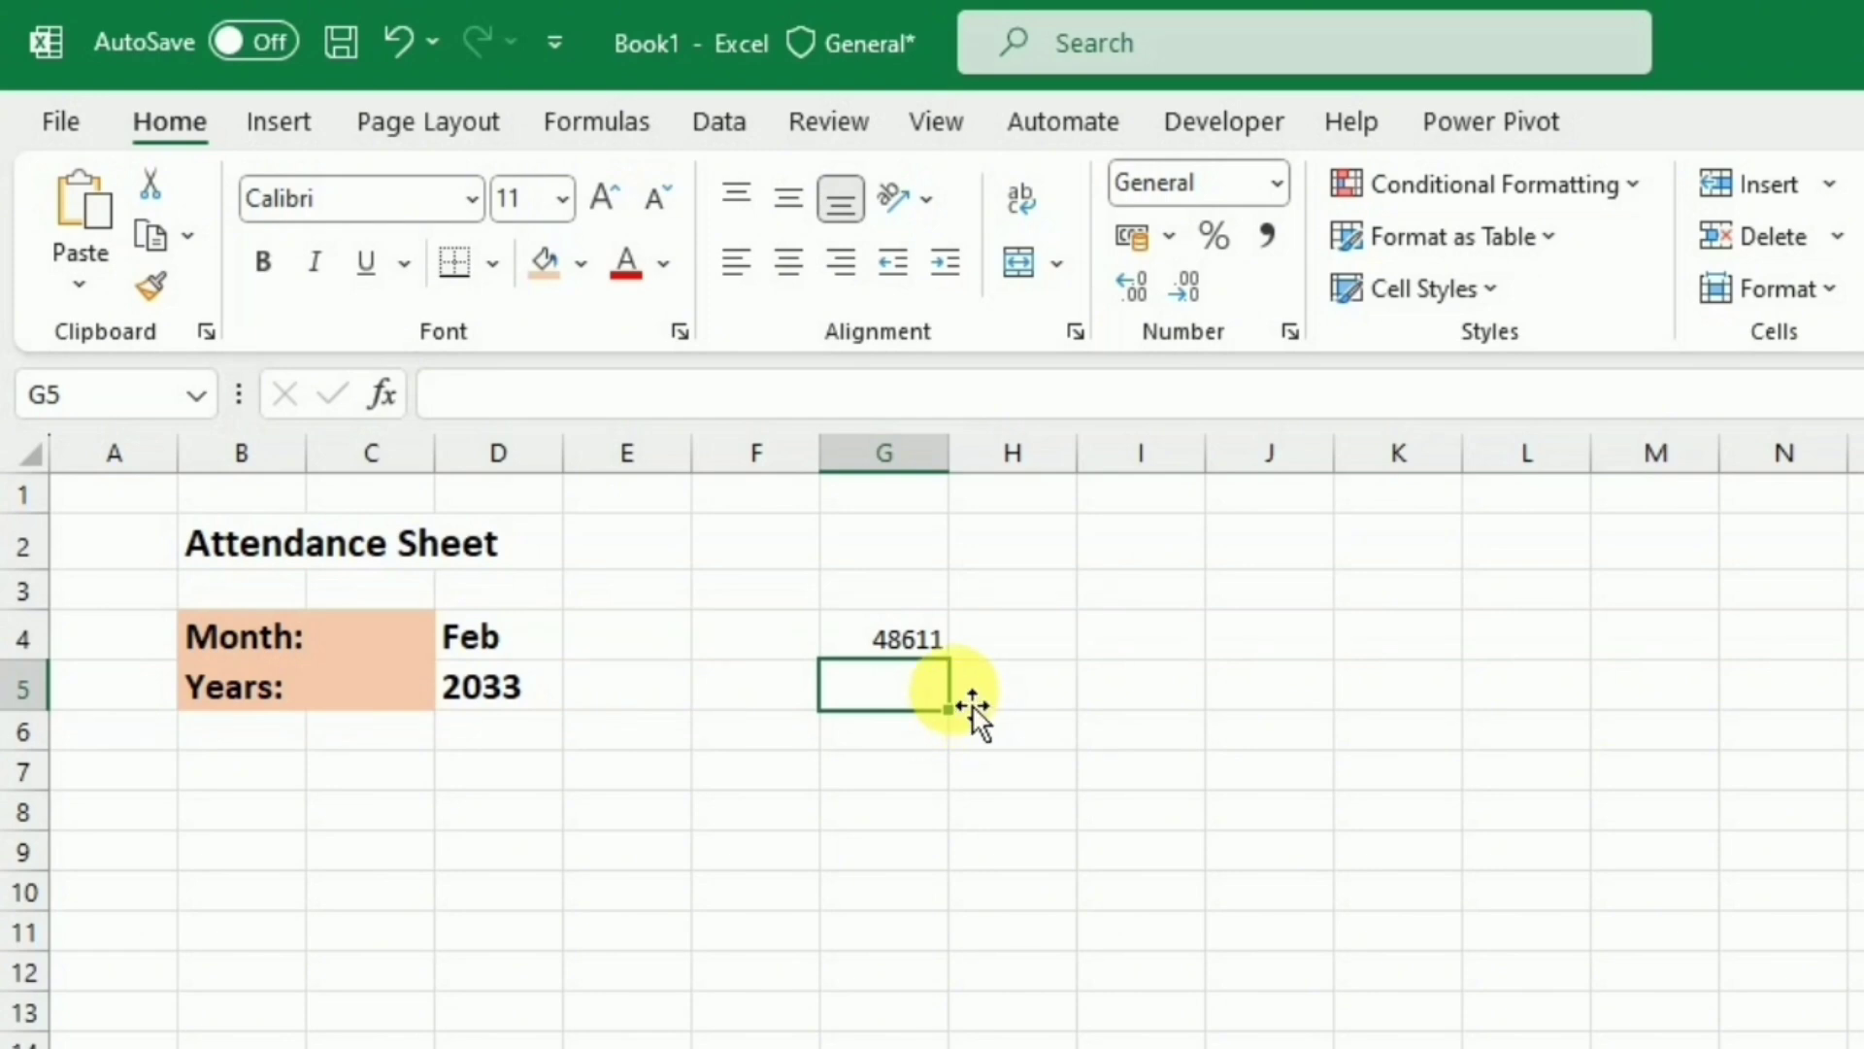
Step: Apply the custom number format dd mmm to the start date in G4
{"action": "left_click", "coordinate": [932, 651]}
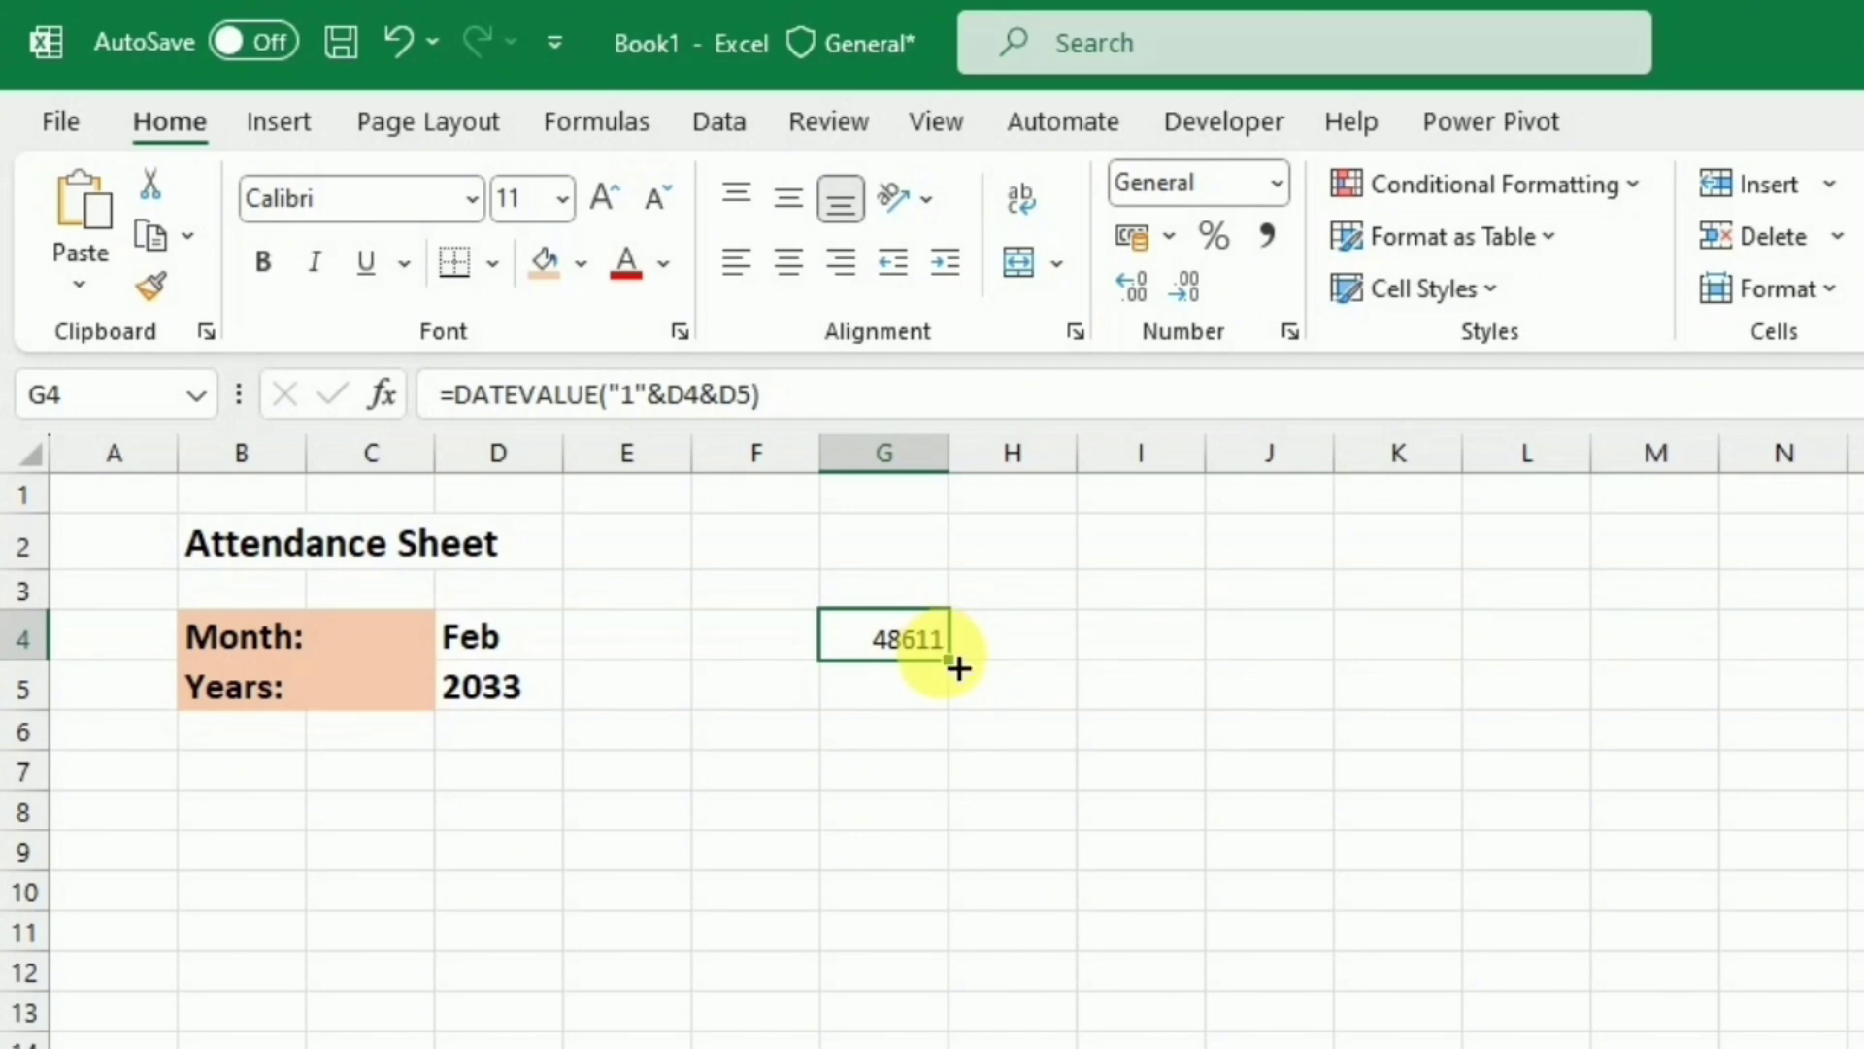
{"action": "key", "text": "ctrl+1"}
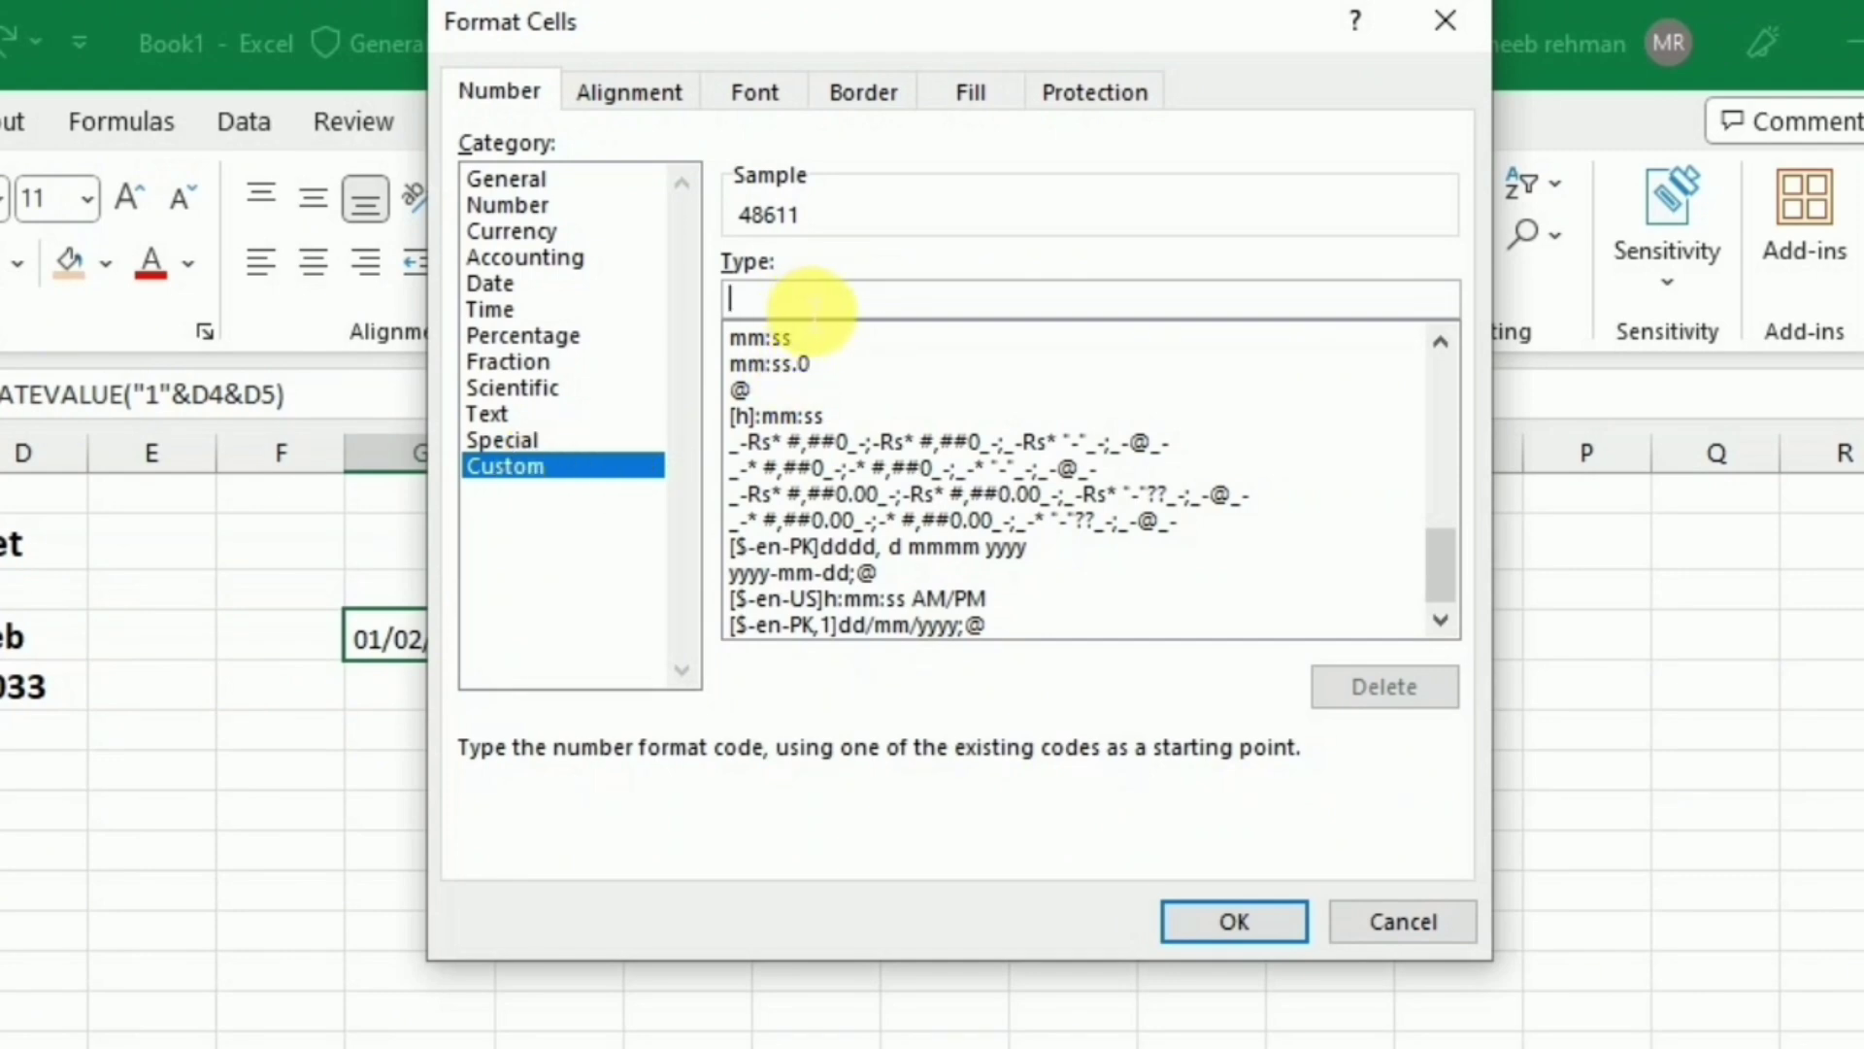
{"action": "type", "text": "dd"}
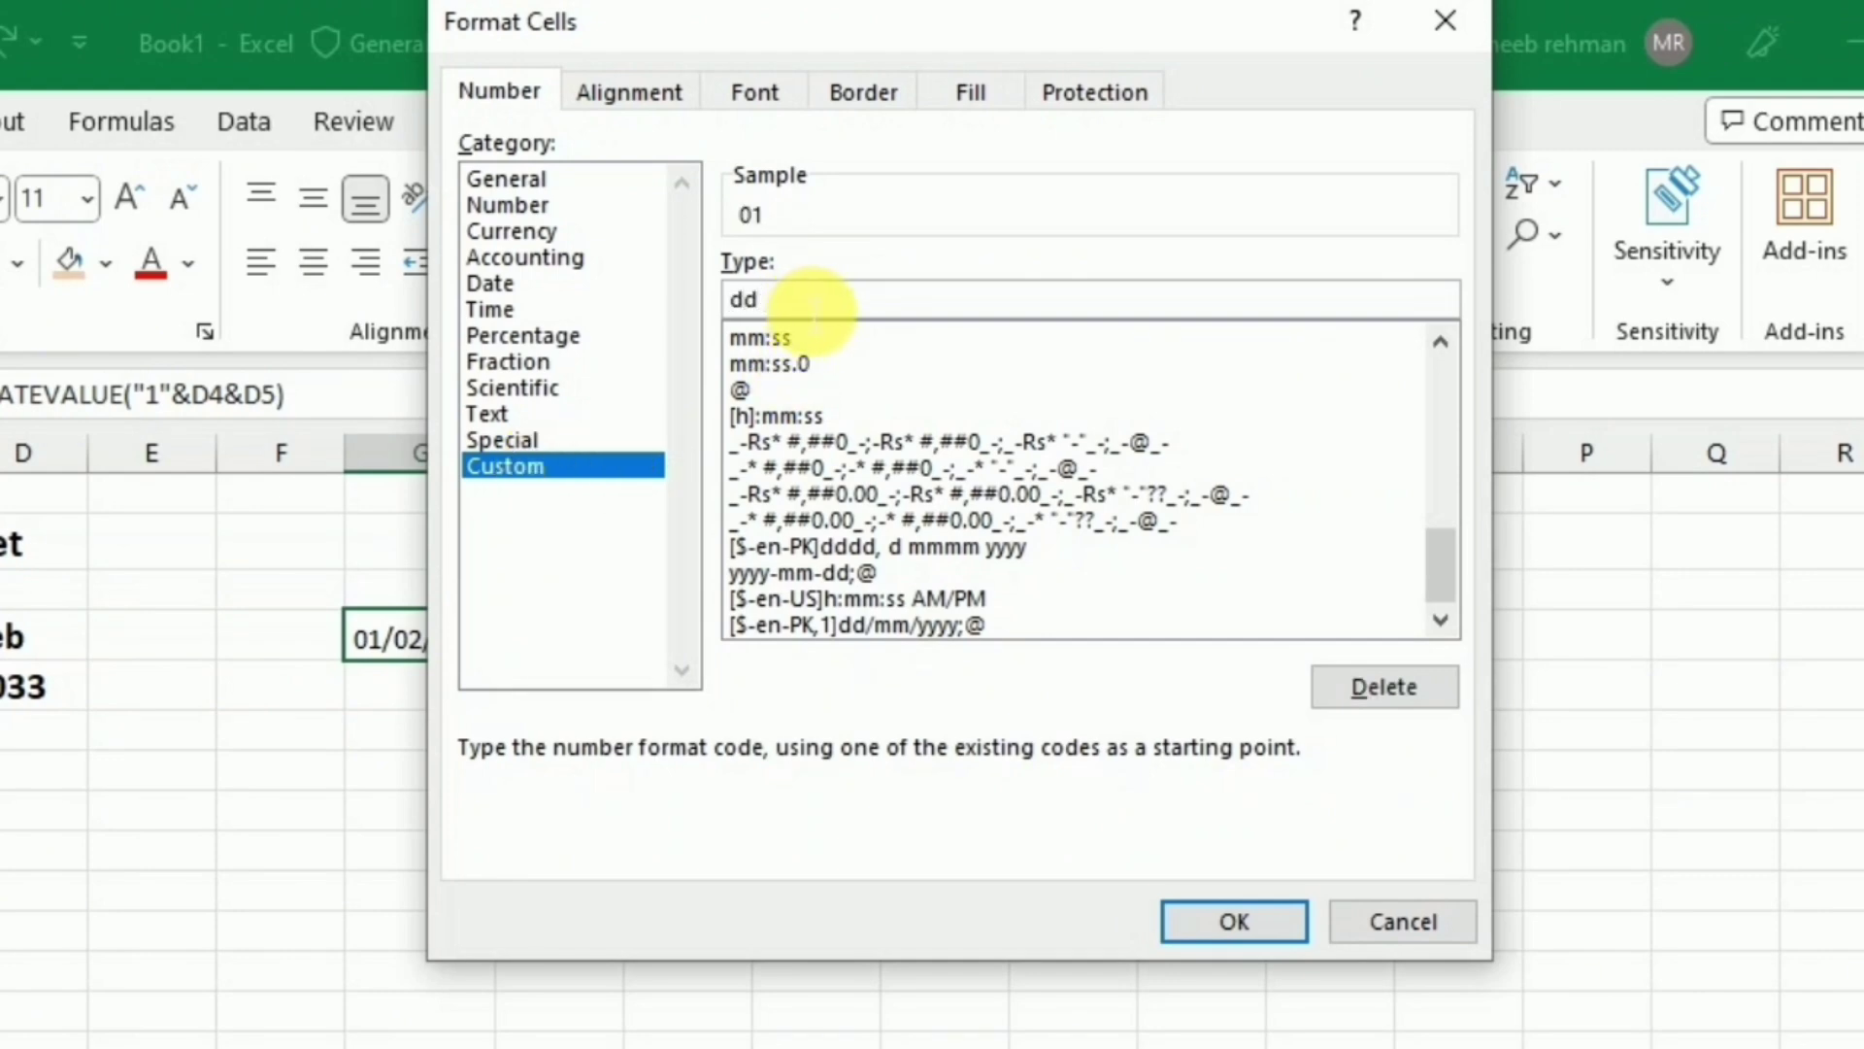
{"action": "type", "text": " mmm"}
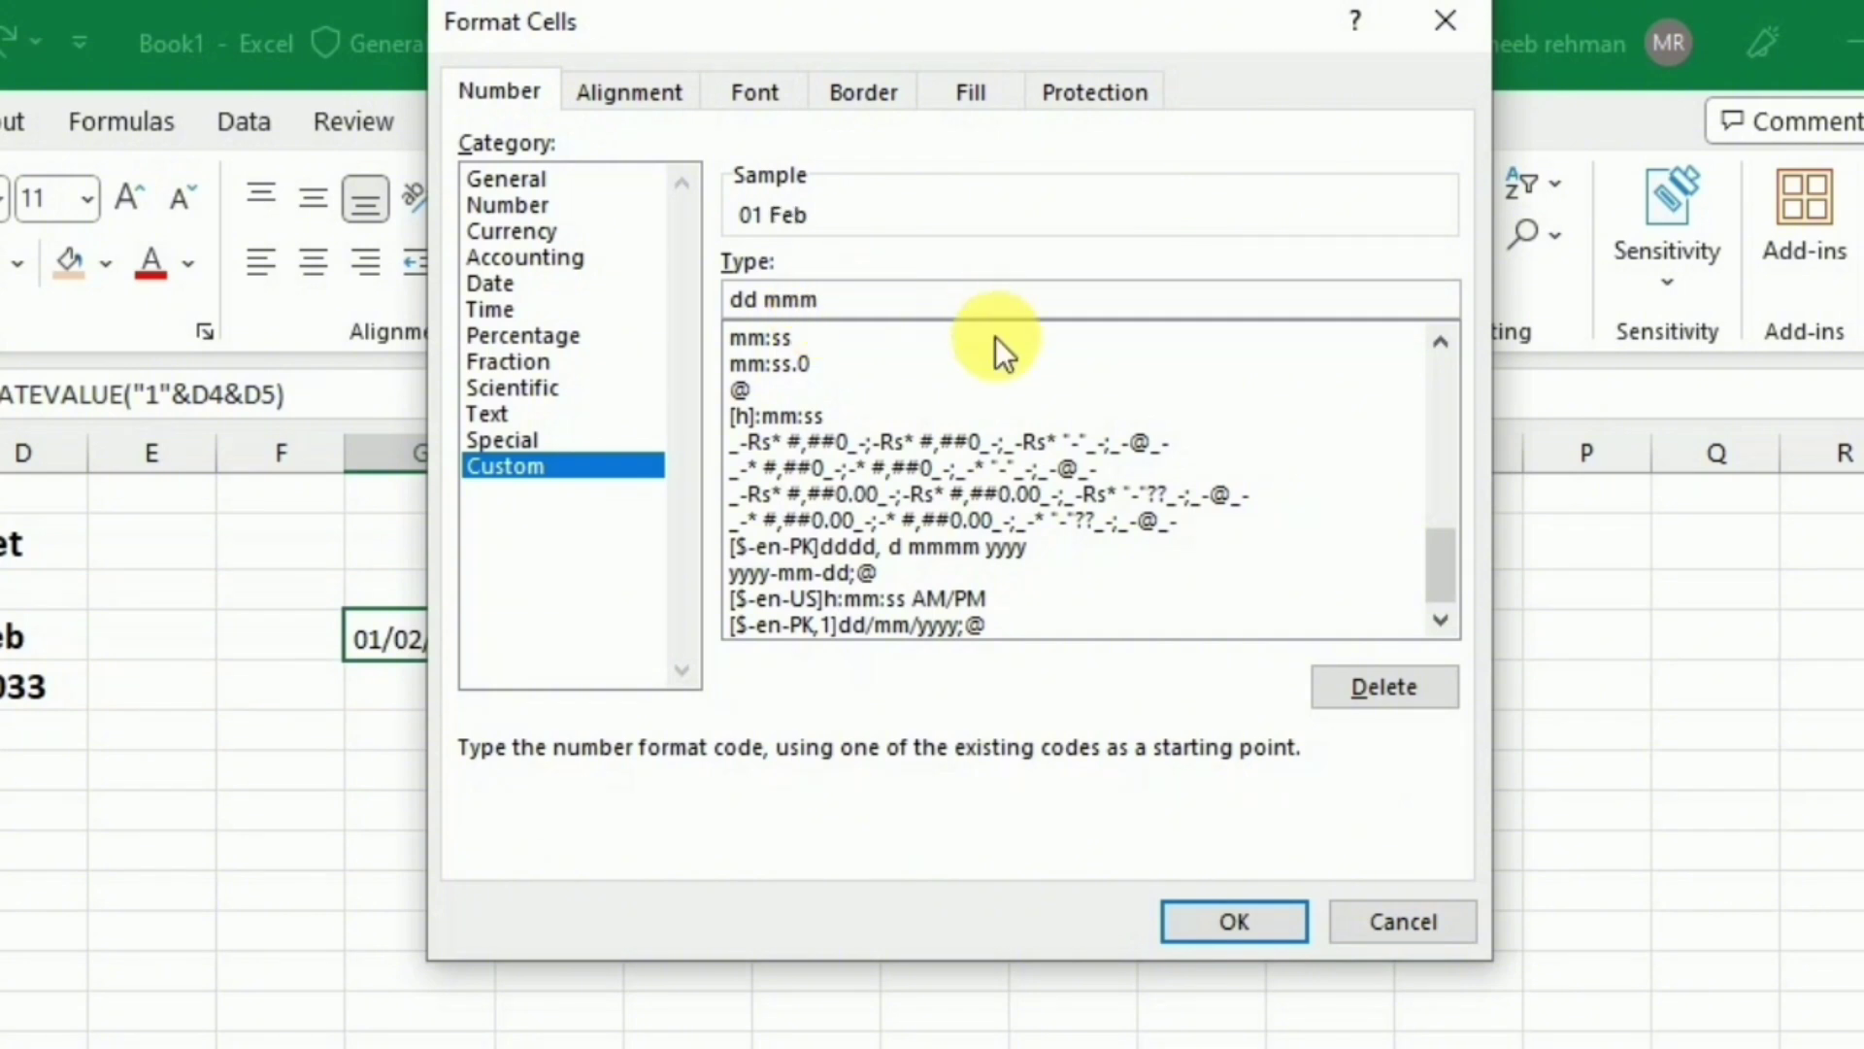
{"action": "left_click", "coordinate": [1283, 912]}
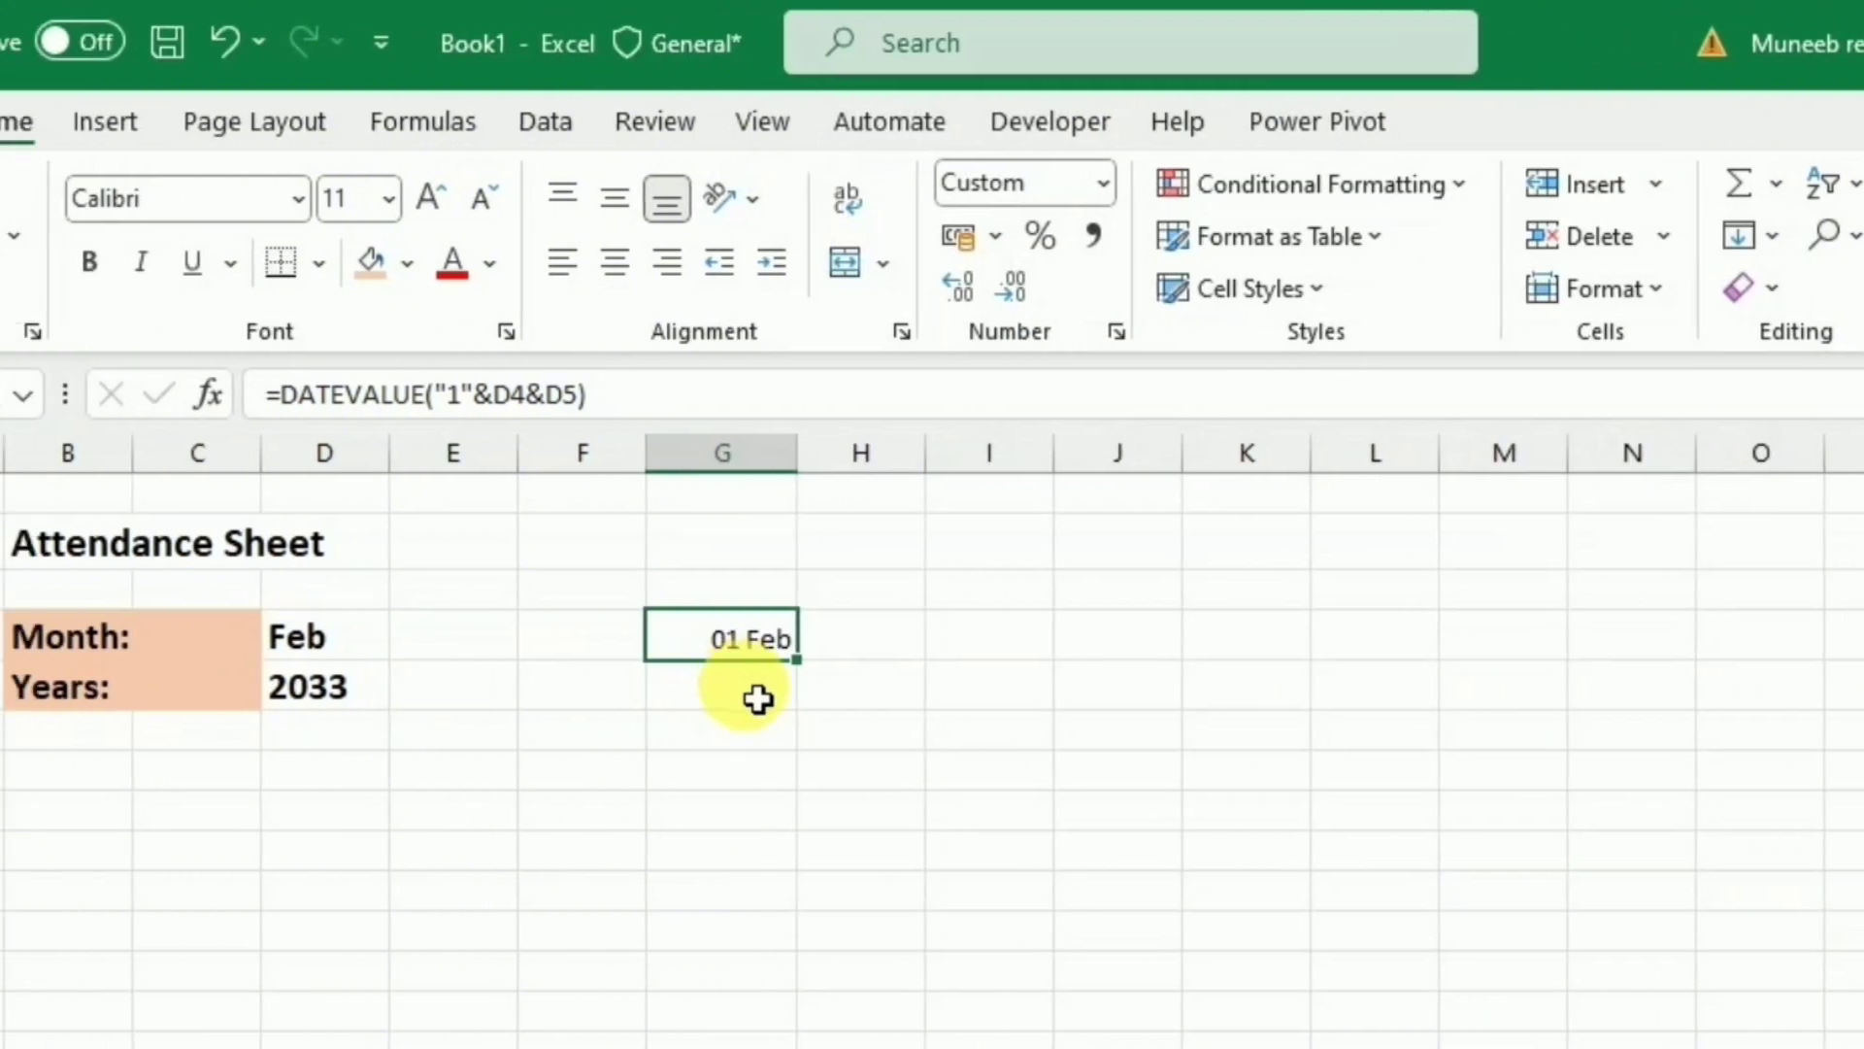
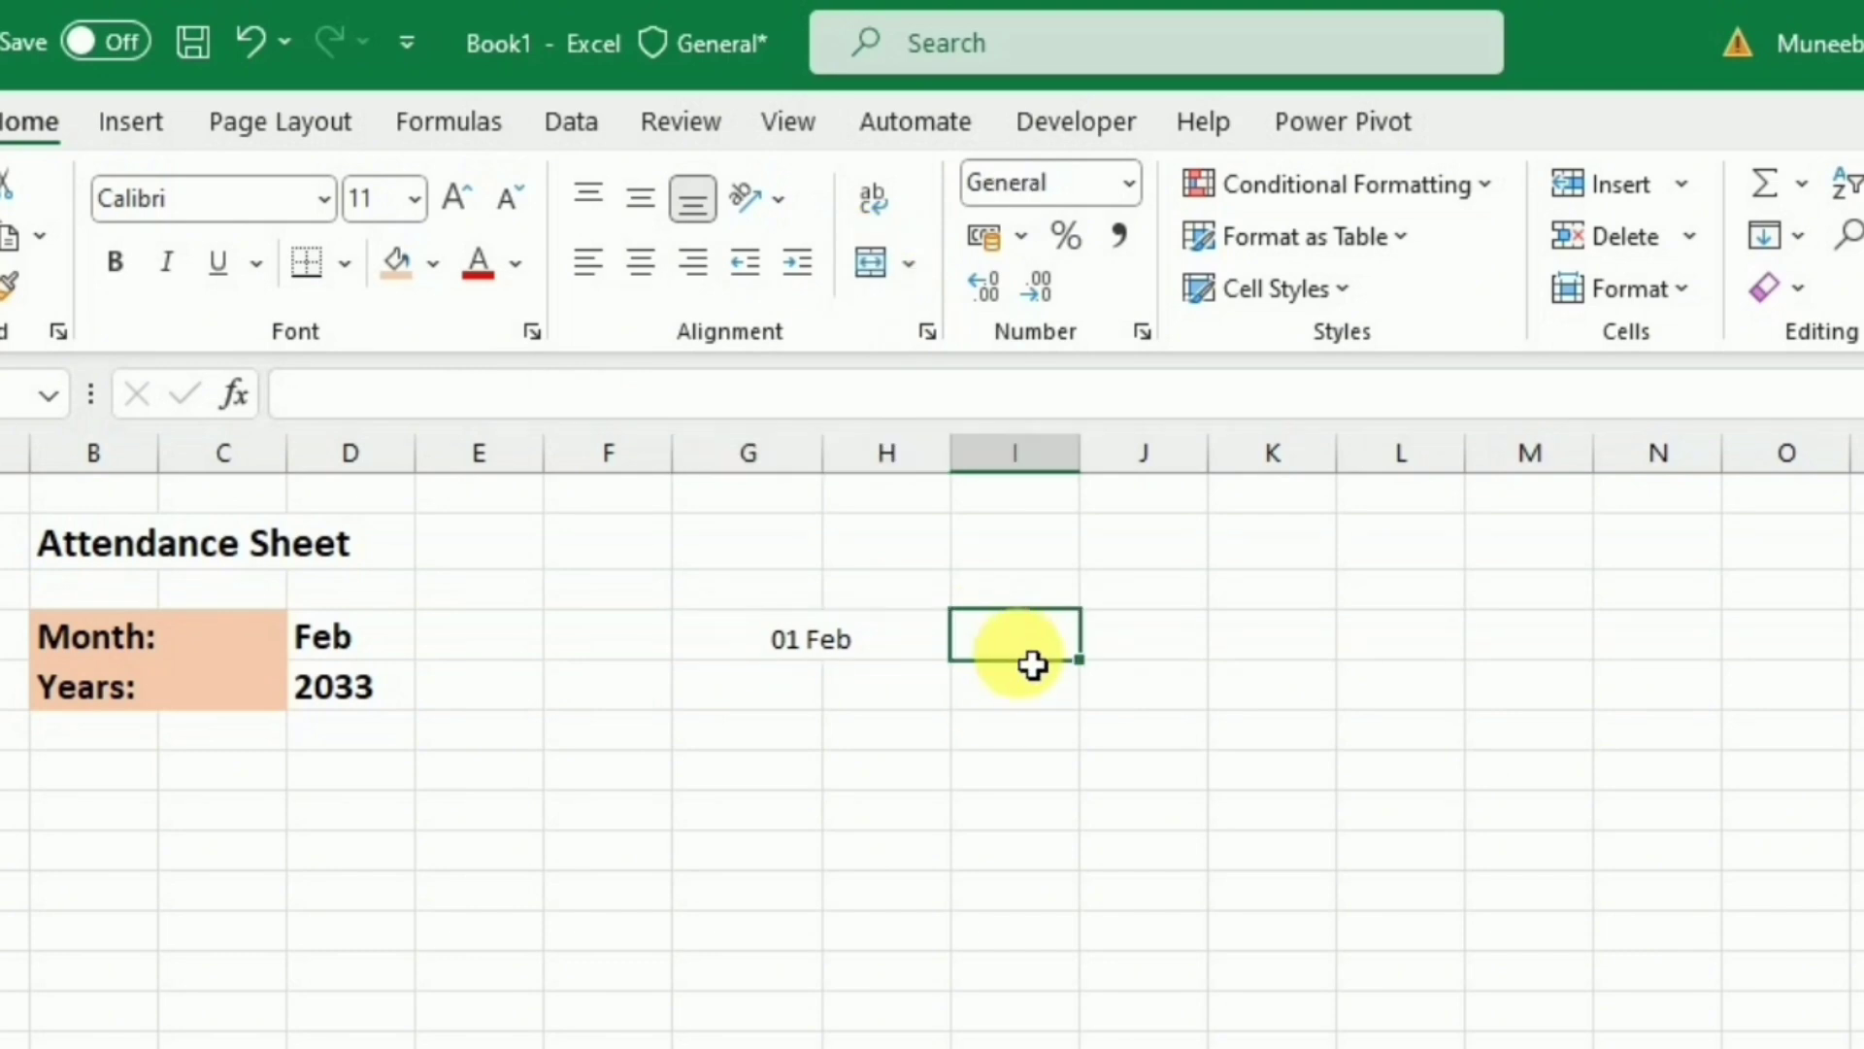
Step: Enter To in I4 beside the start date and center it in the cell
{"action": "type", "text": "To"}
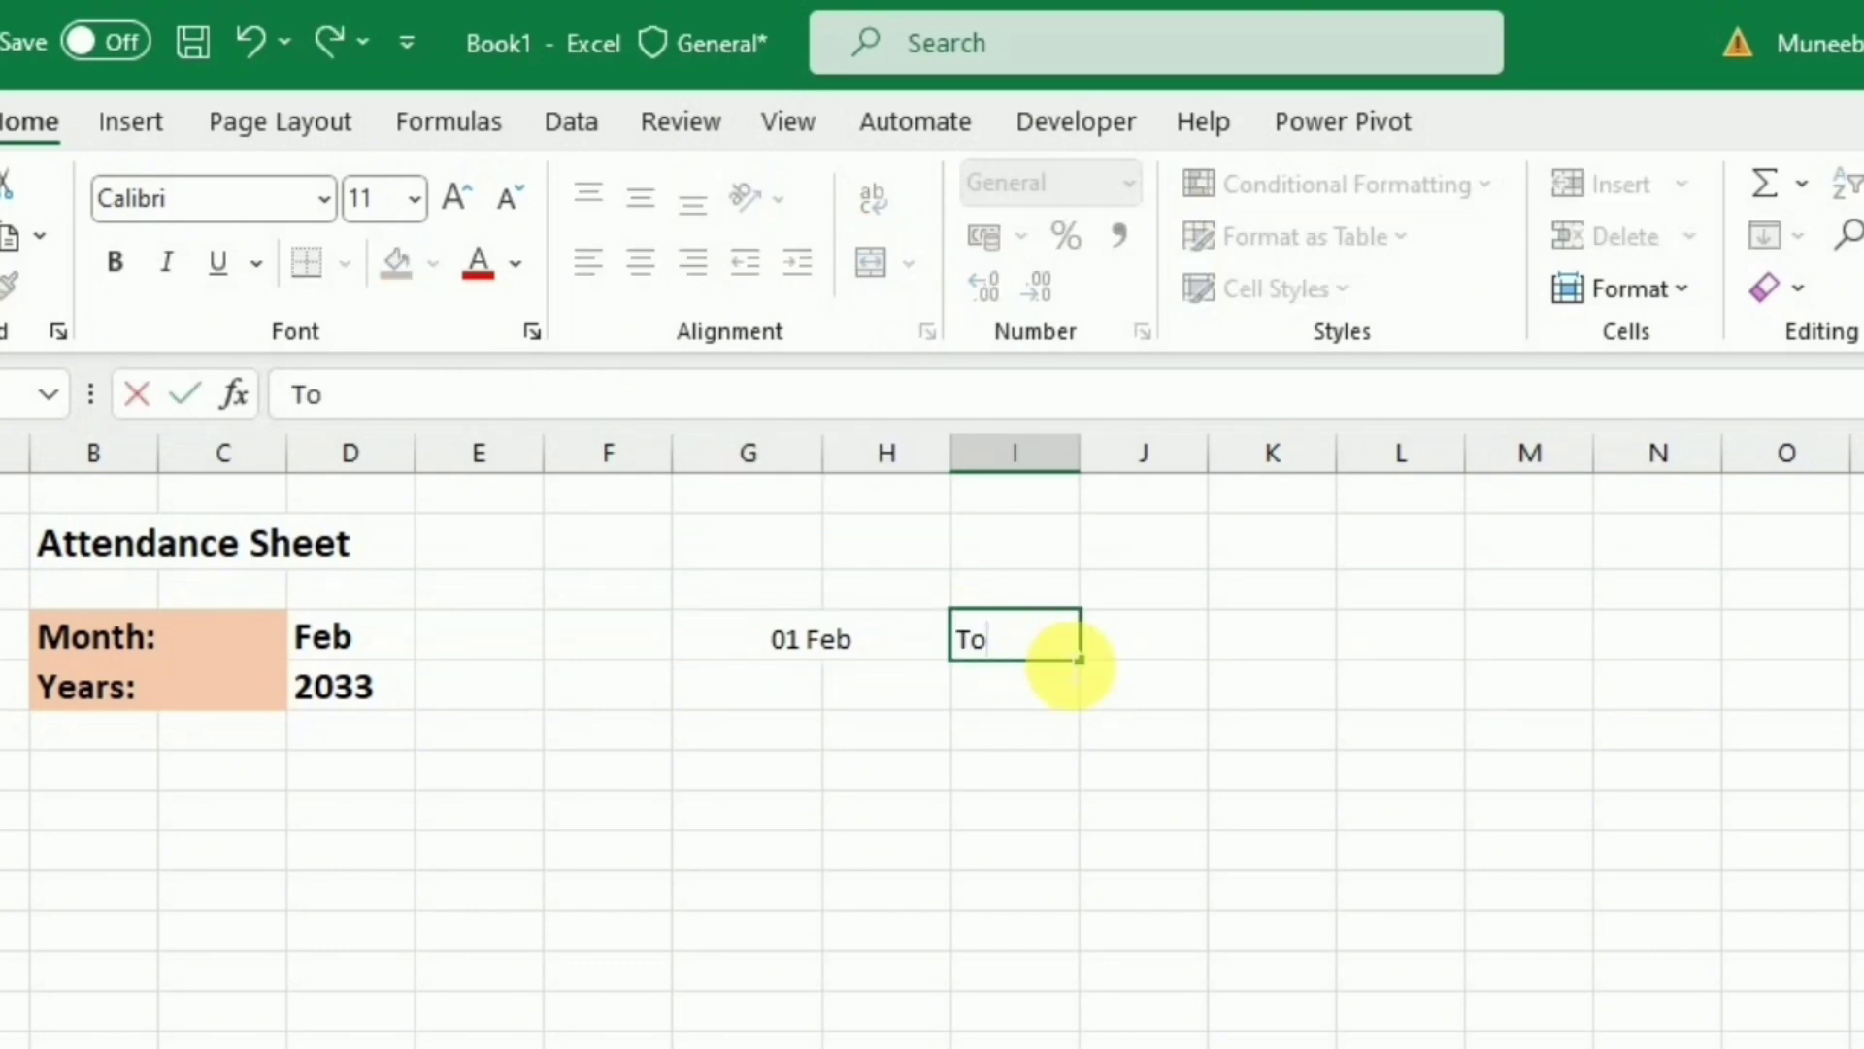
{"action": "left_click", "coordinate": [1146, 657]}
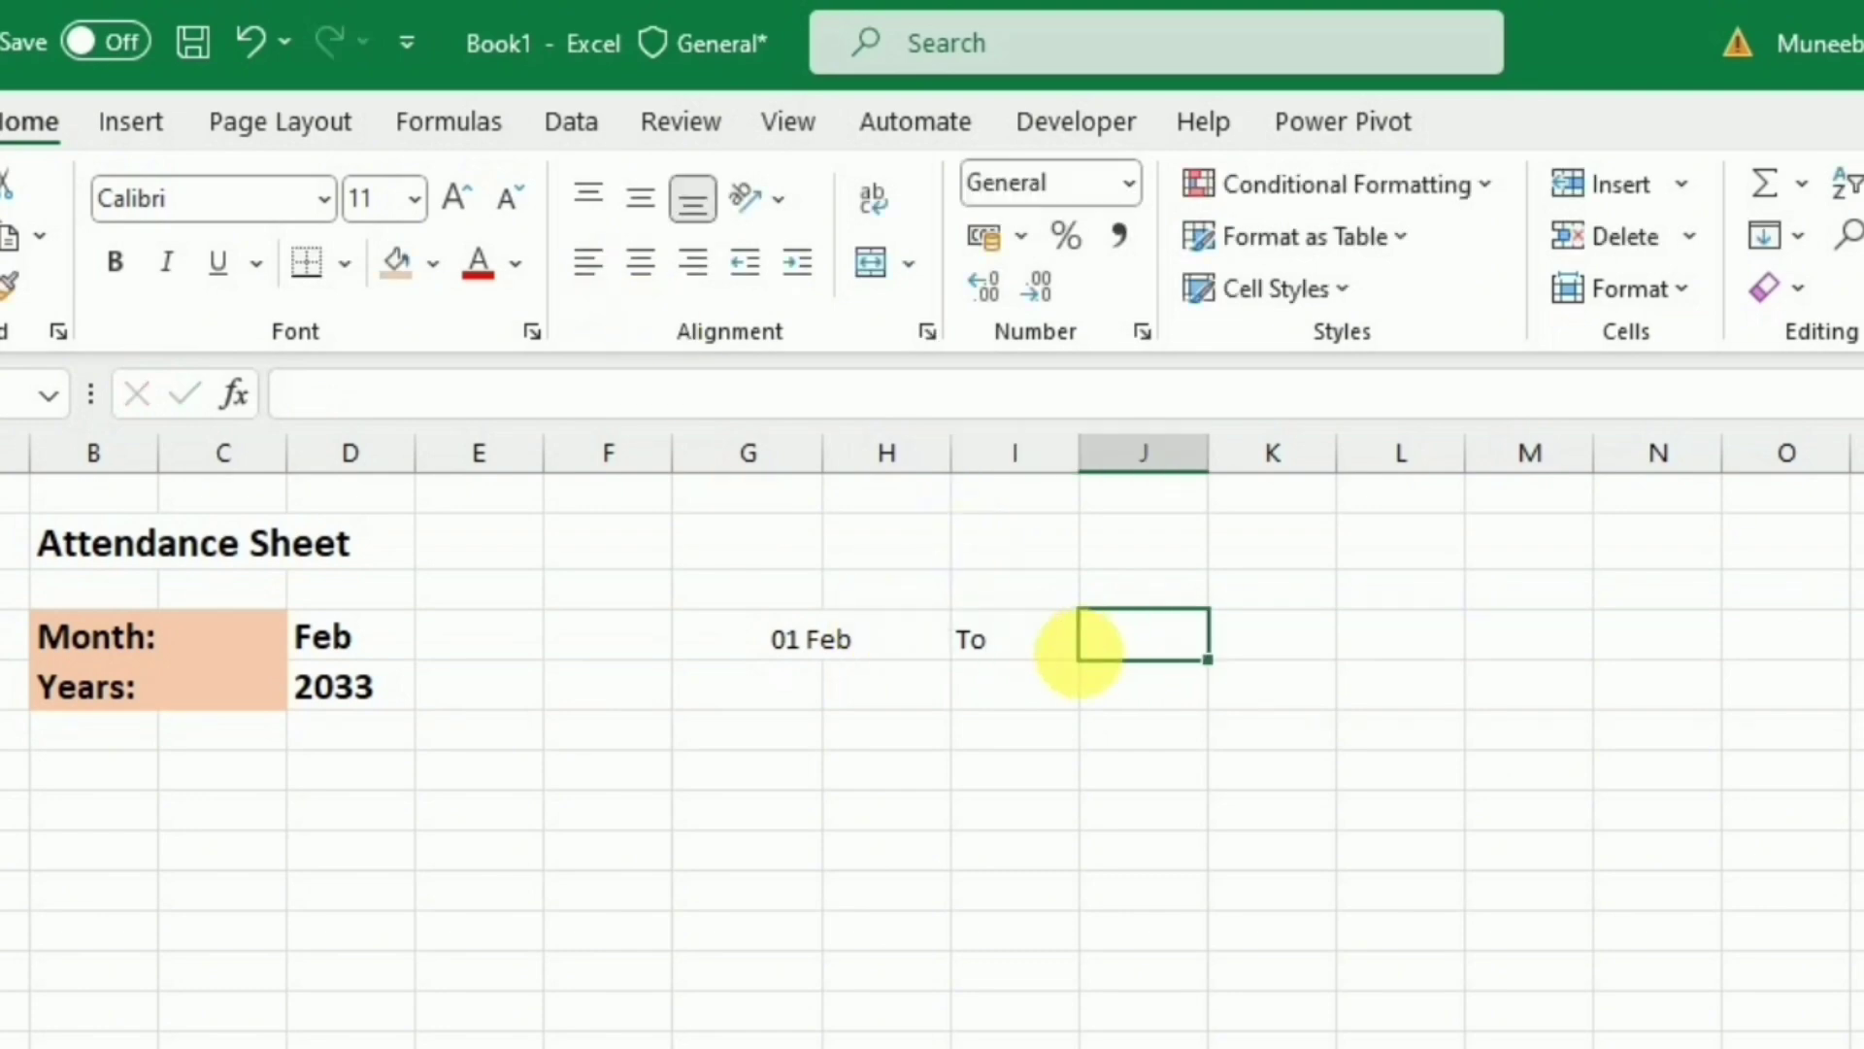
{"action": "left_click", "coordinate": [1024, 653]}
{"action": "left_click", "coordinate": [641, 262]}
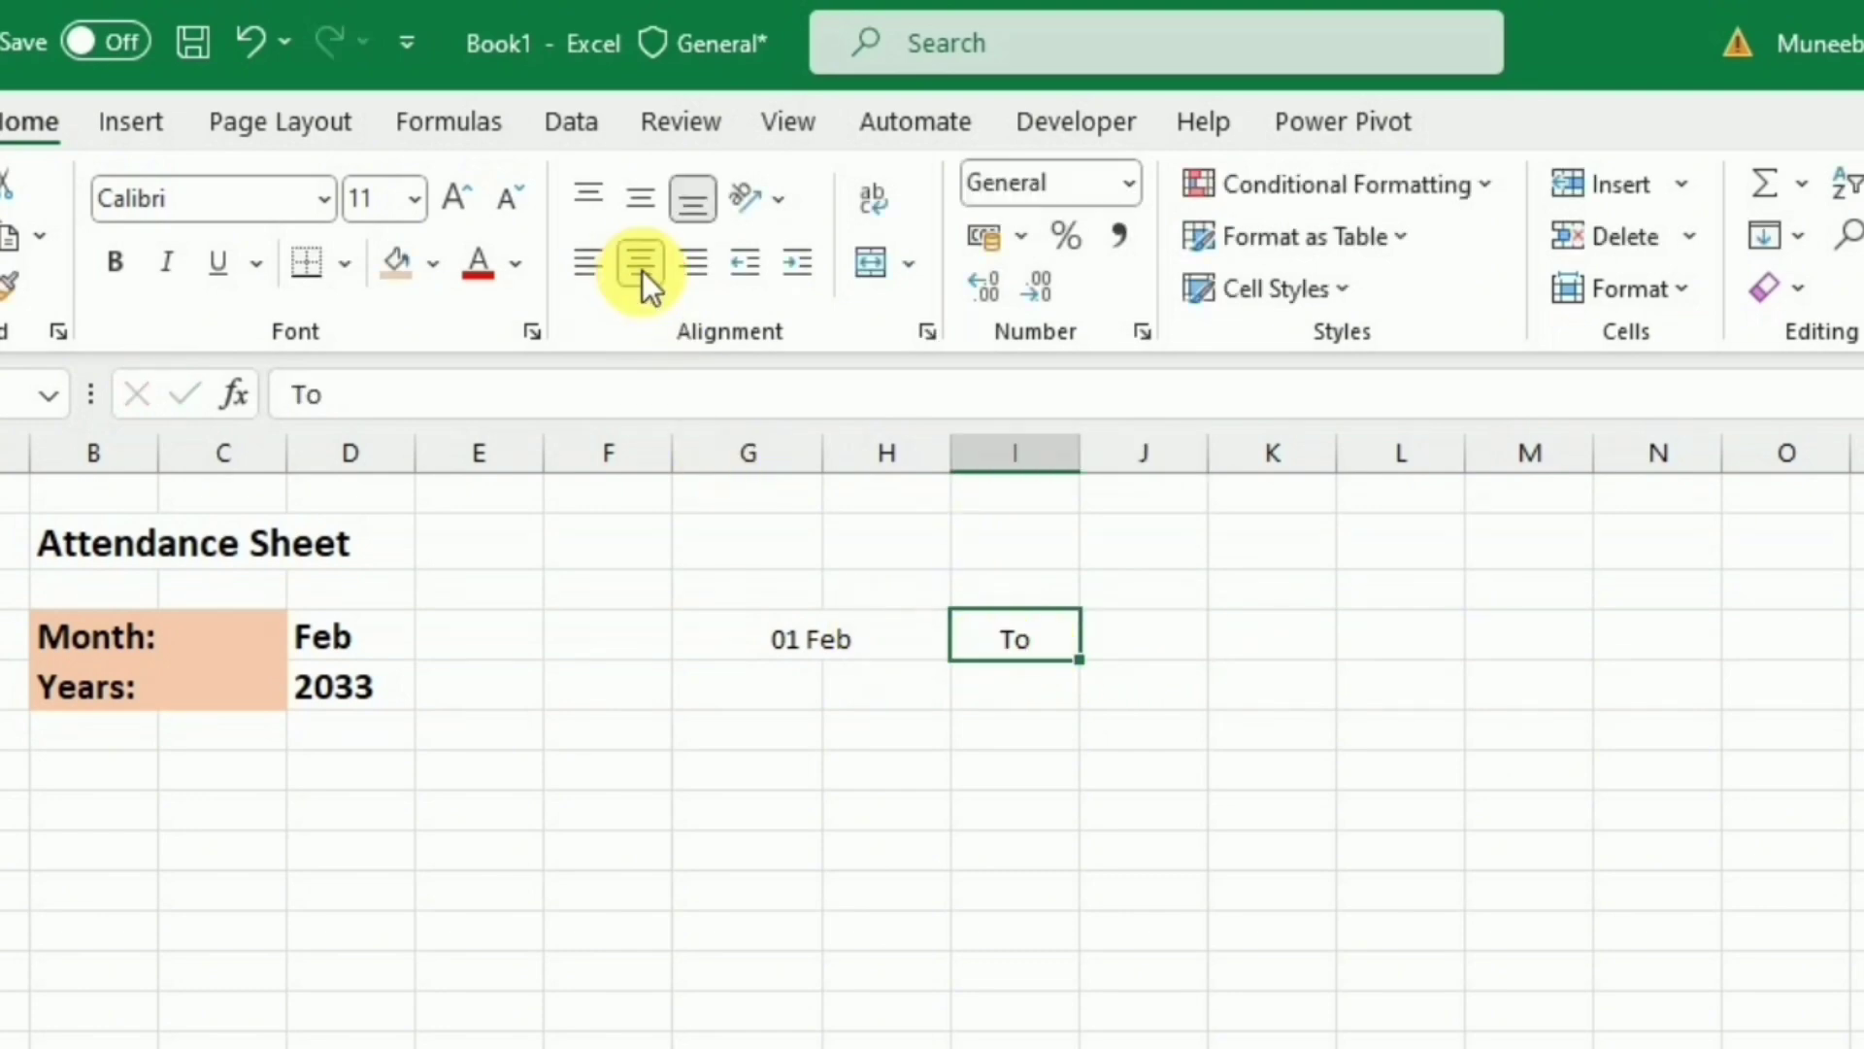
Step: Enter the formula =EOMONTH(G4,0) in J4 to calculate the month's end date
{"action": "double_click", "coordinate": [1192, 652]}
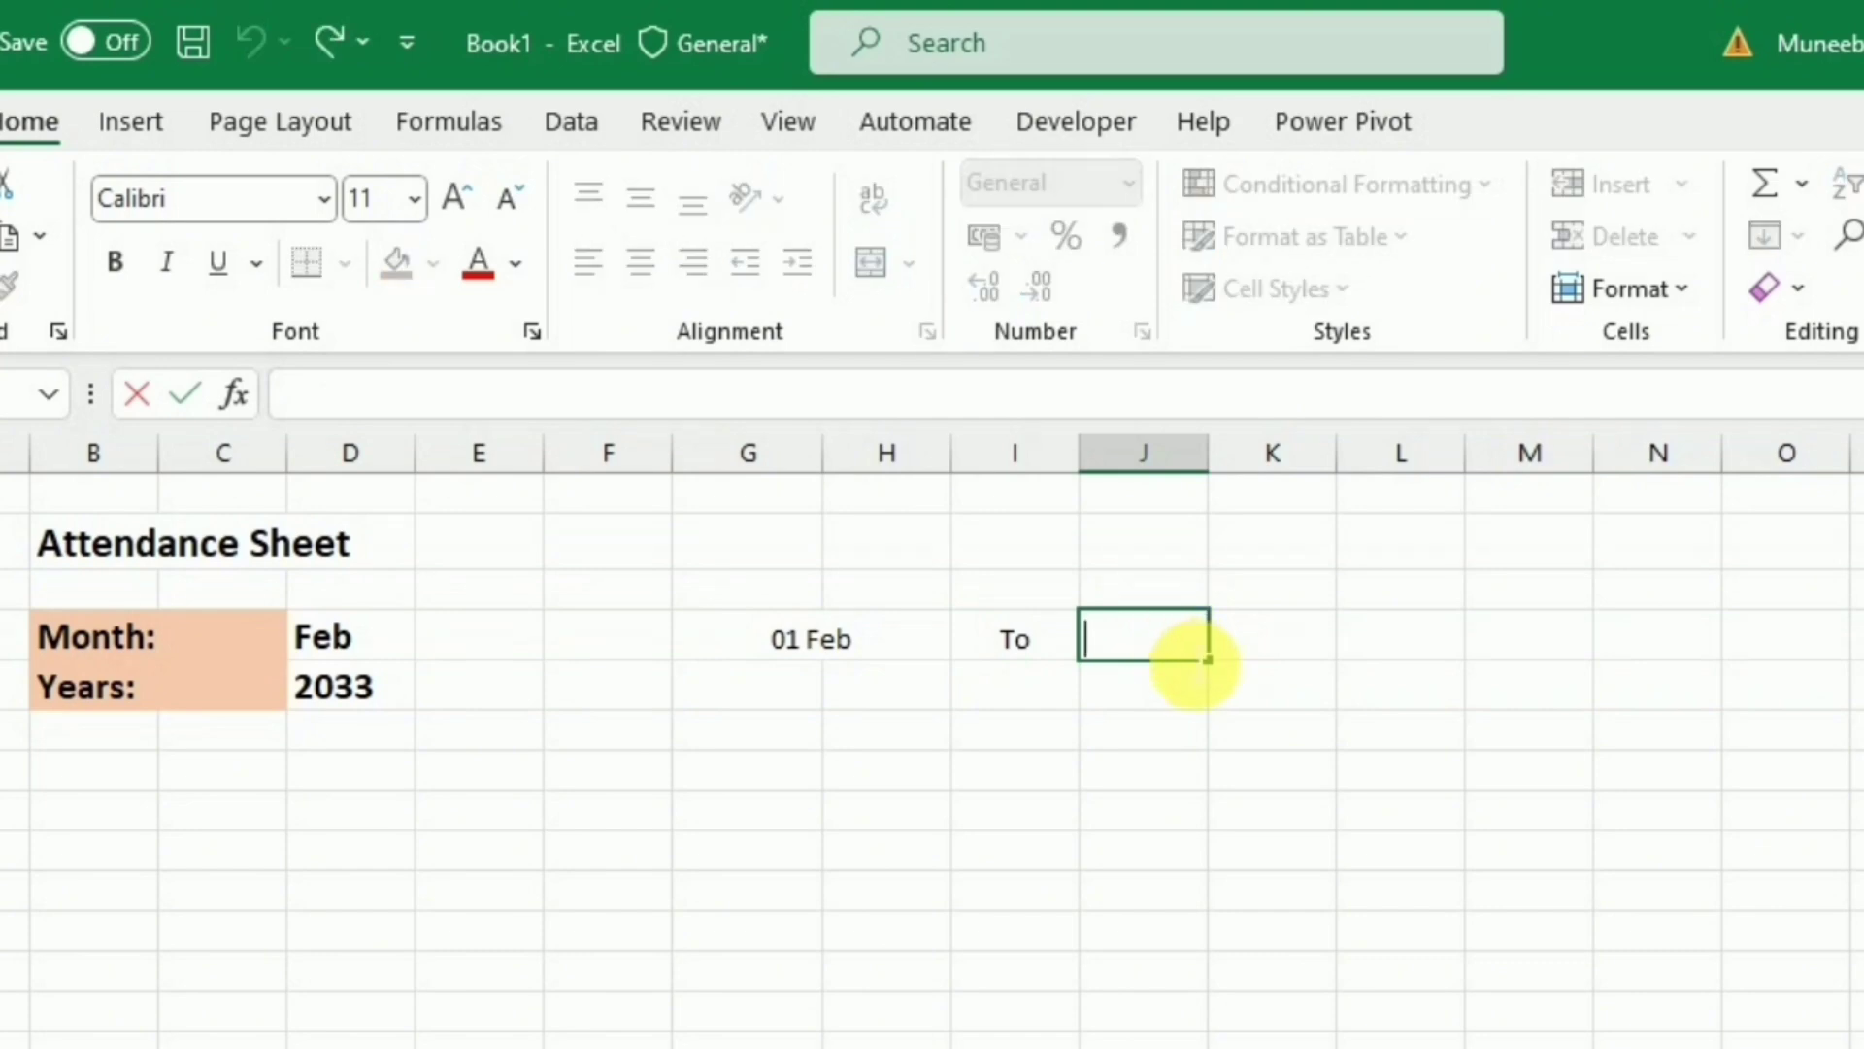
{"action": "type", "text": "="}
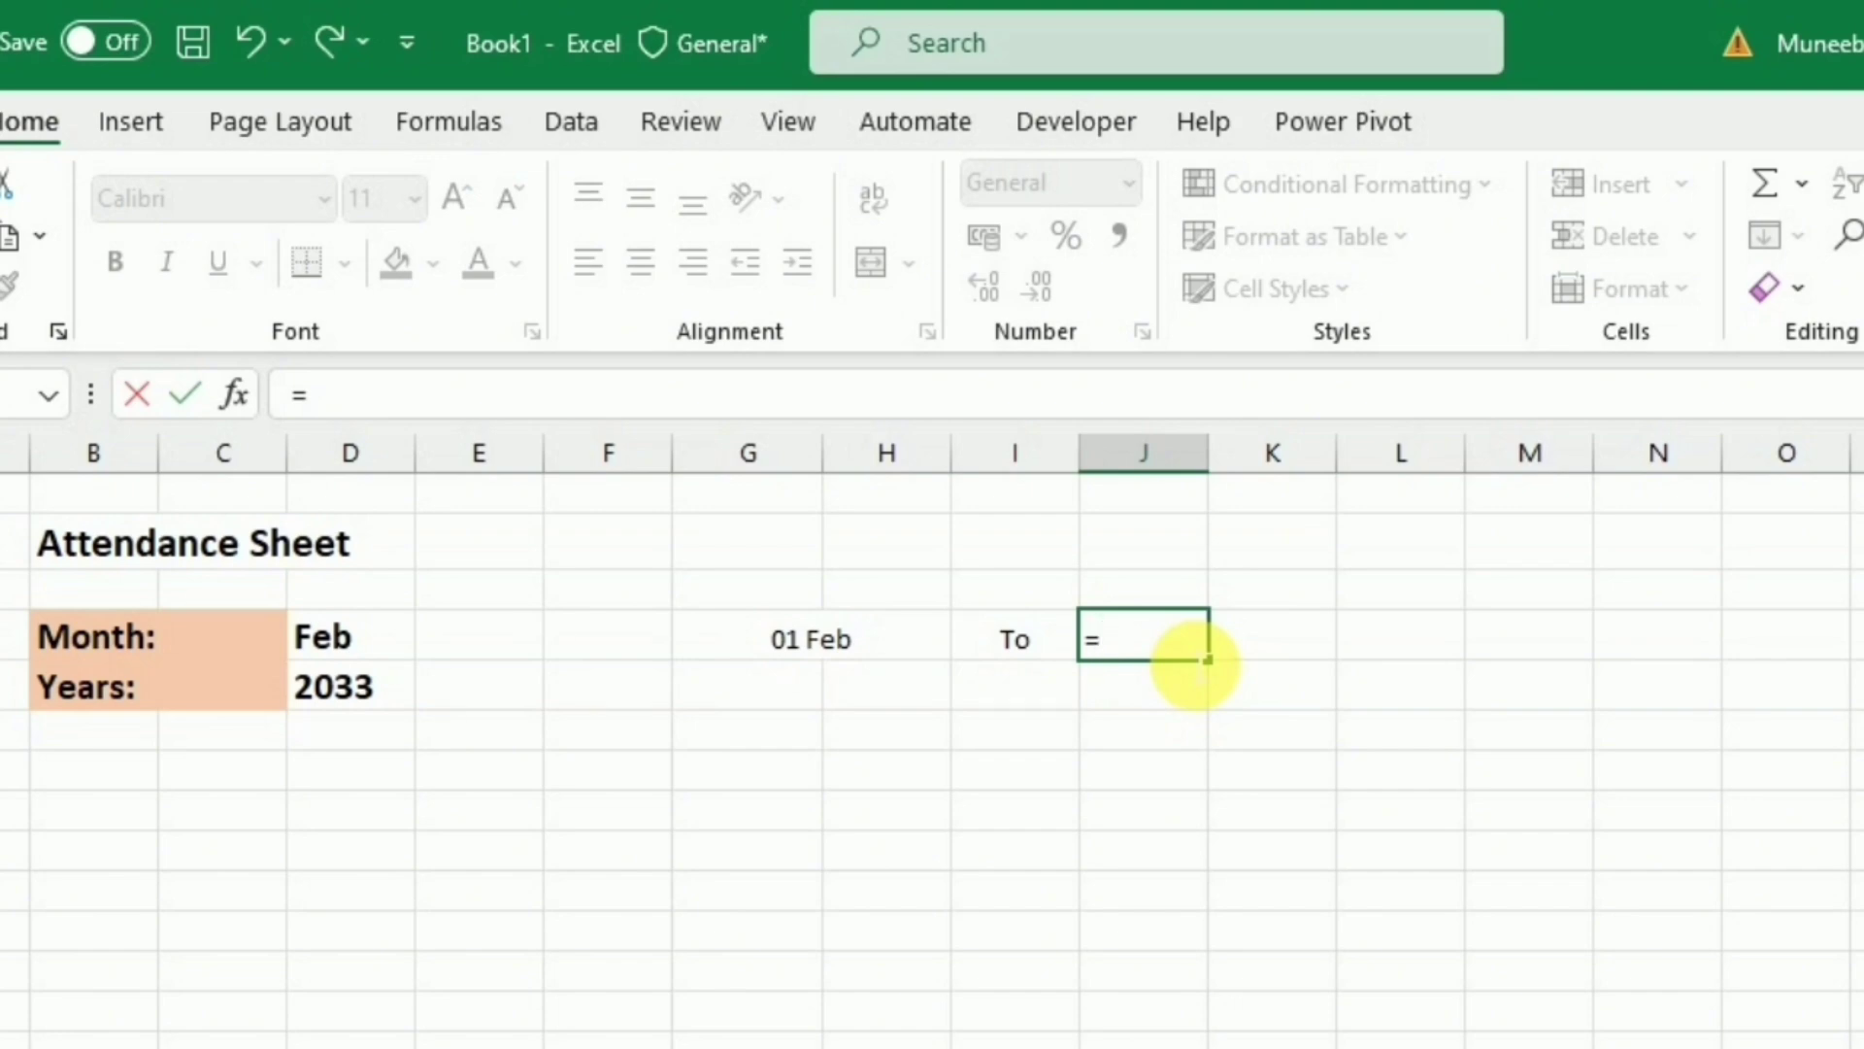
{"action": "type", "text": "eo"}
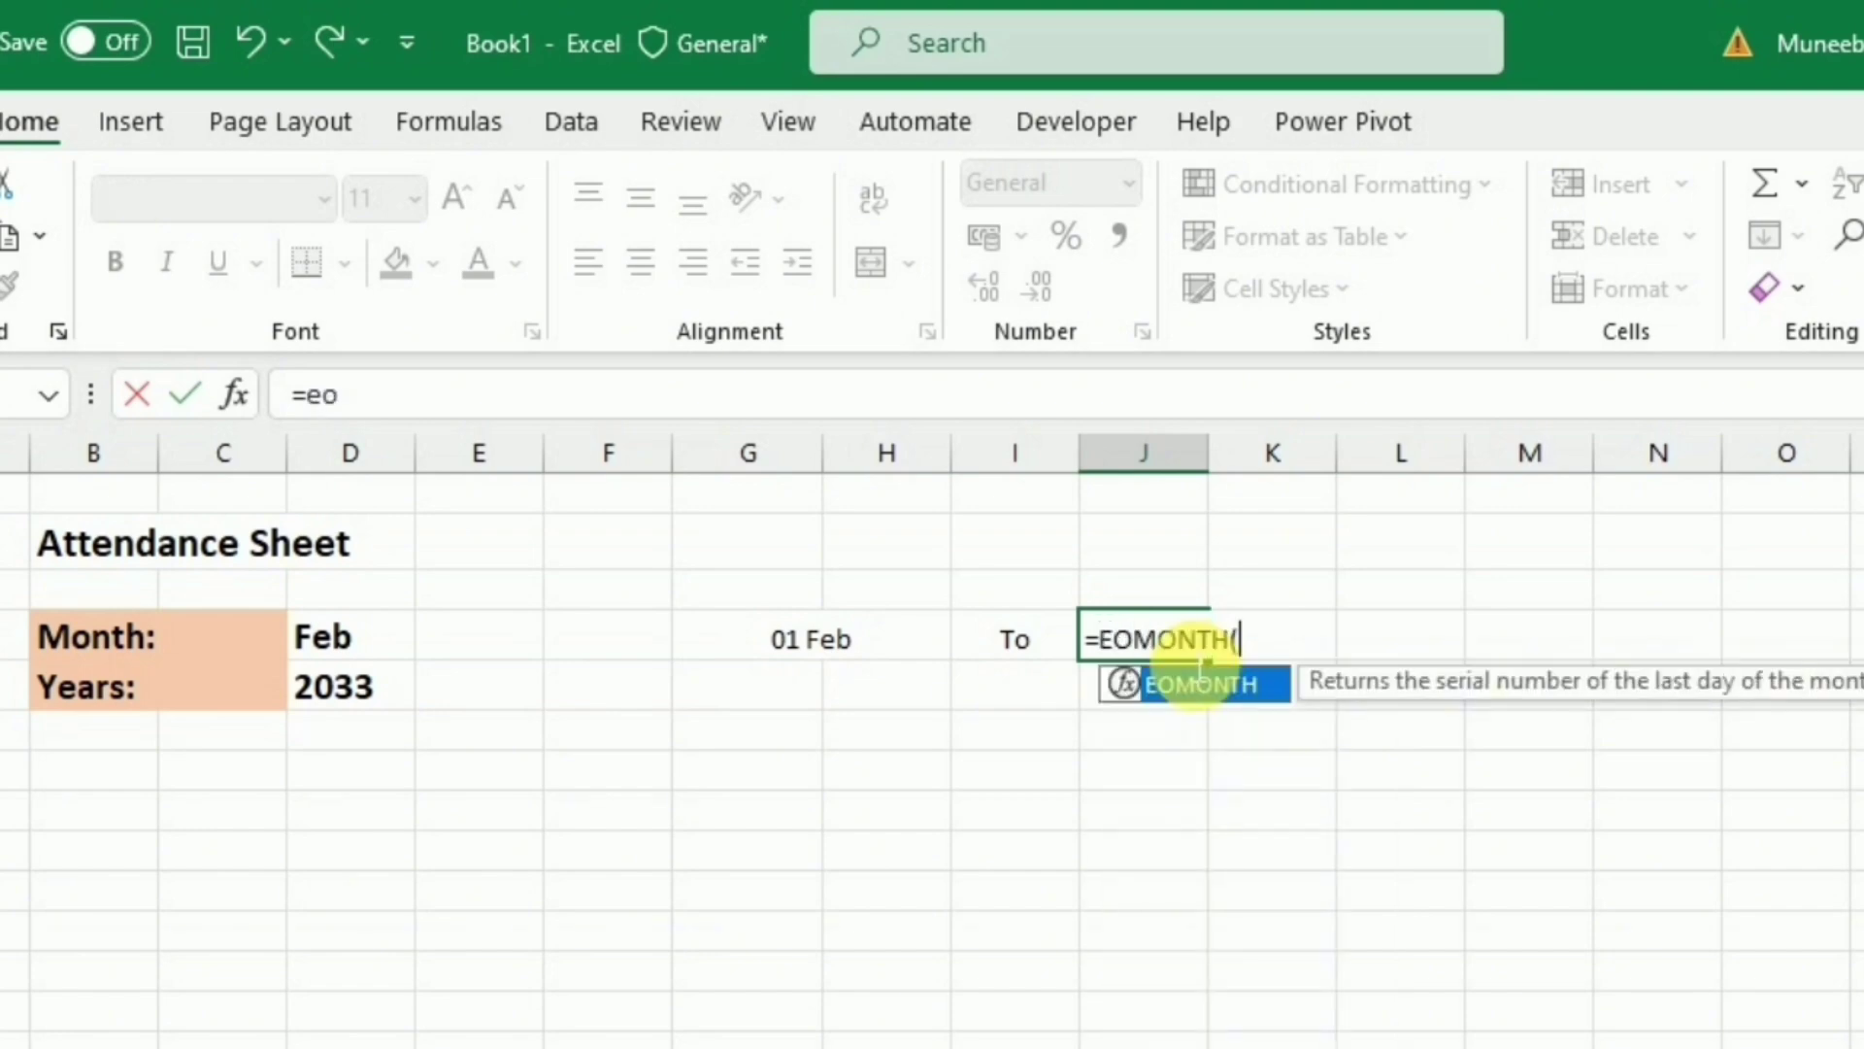
{"action": "double_click", "coordinate": [1201, 683]}
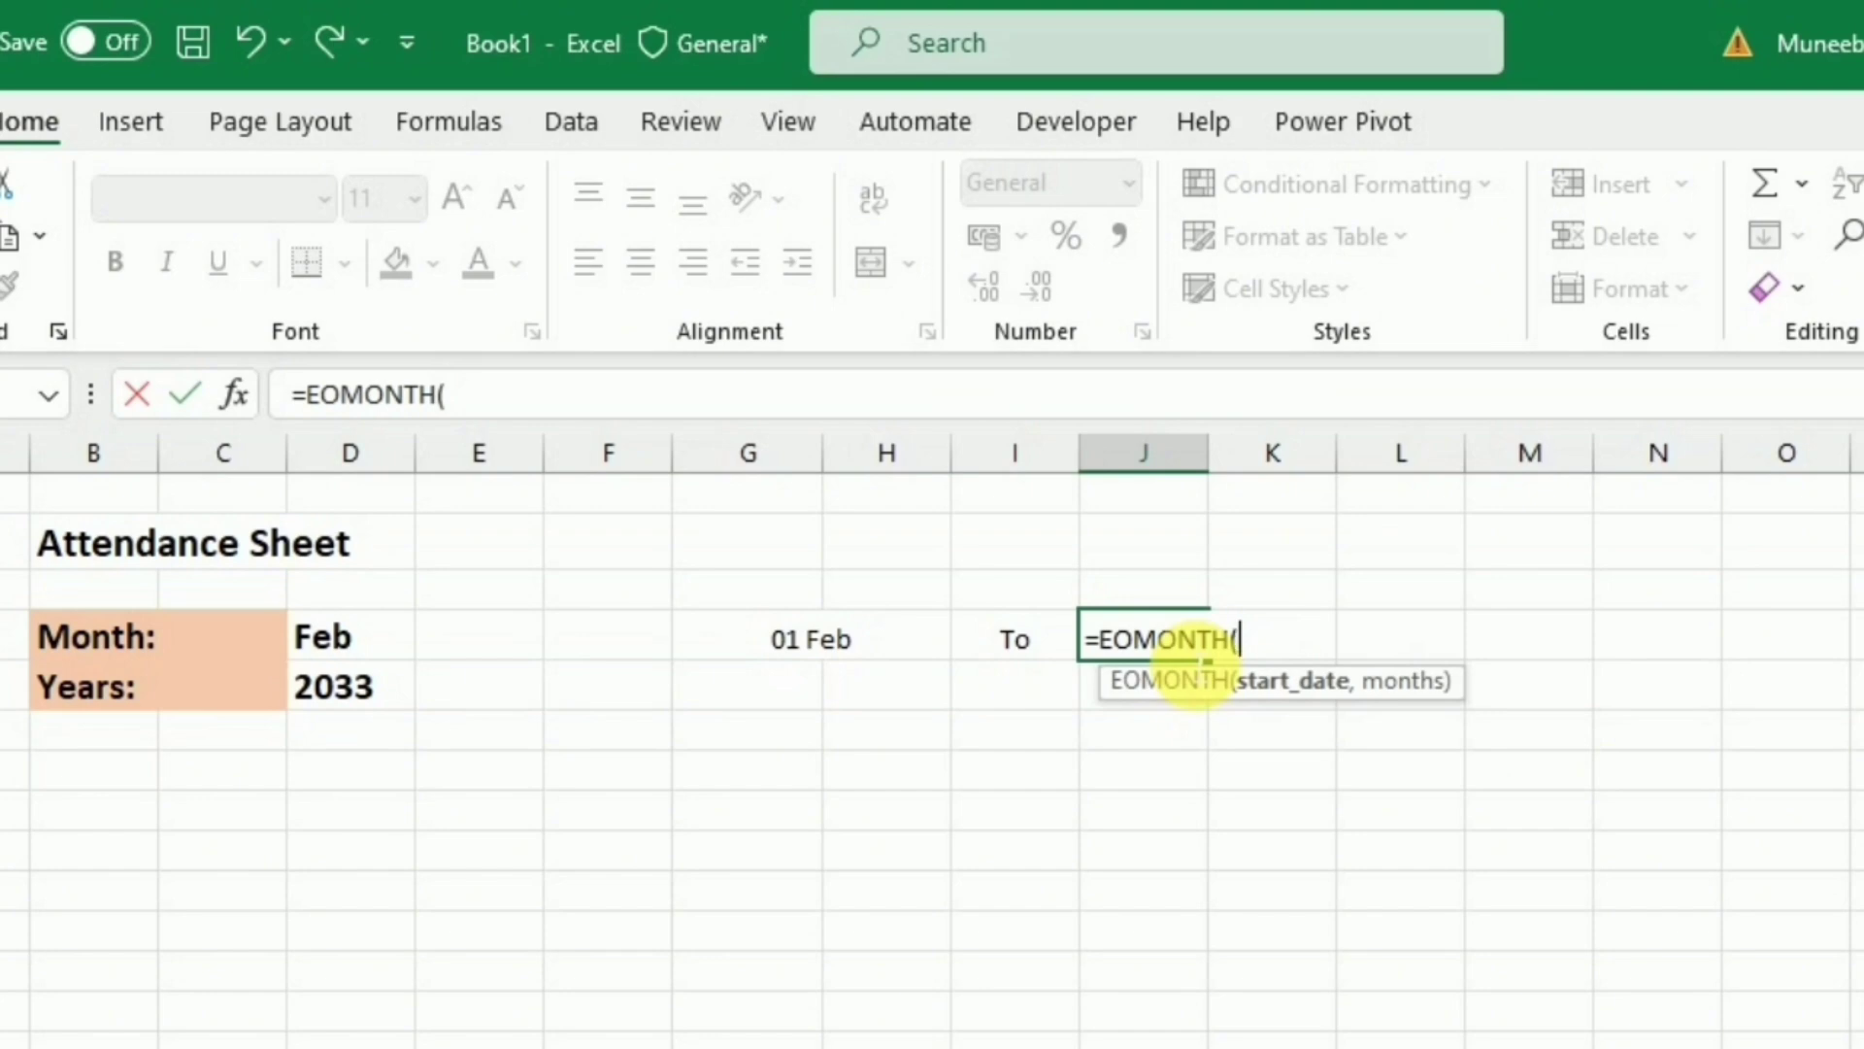
{"action": "left_click", "coordinate": [806, 644]}
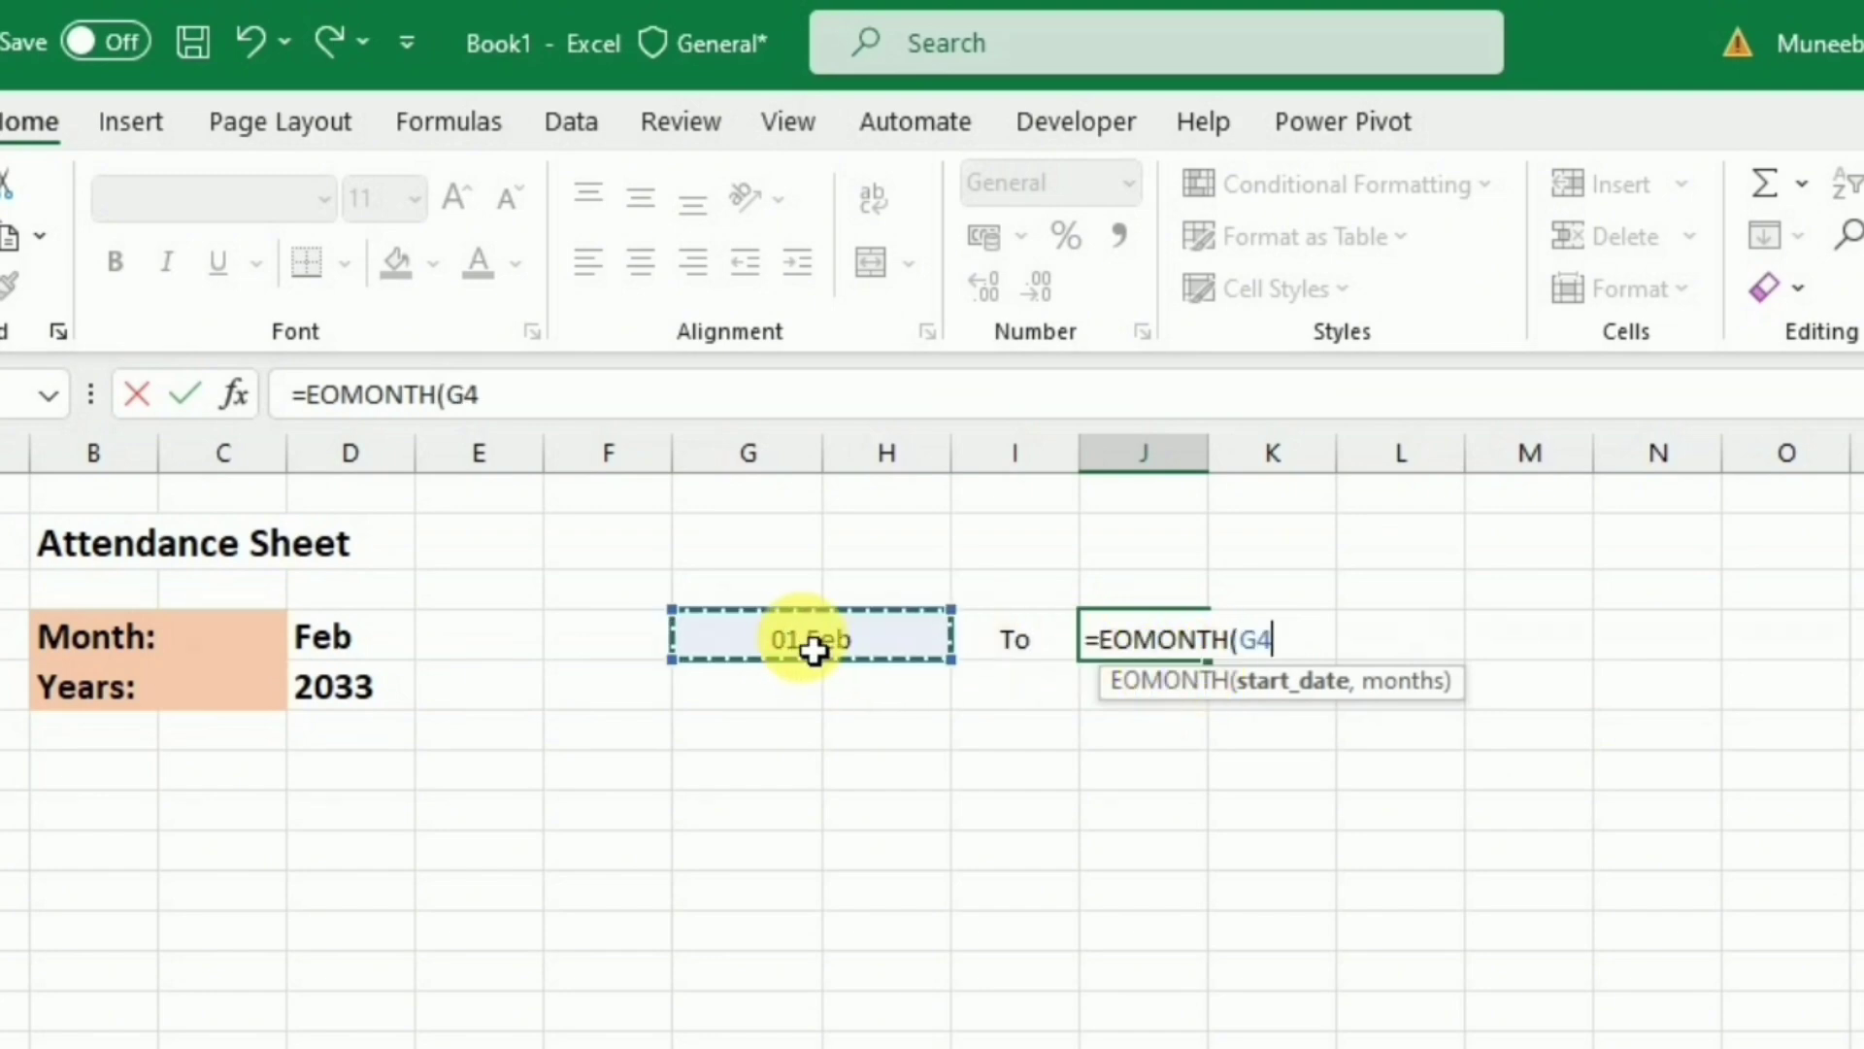
{"action": "type", "text": ",0"}
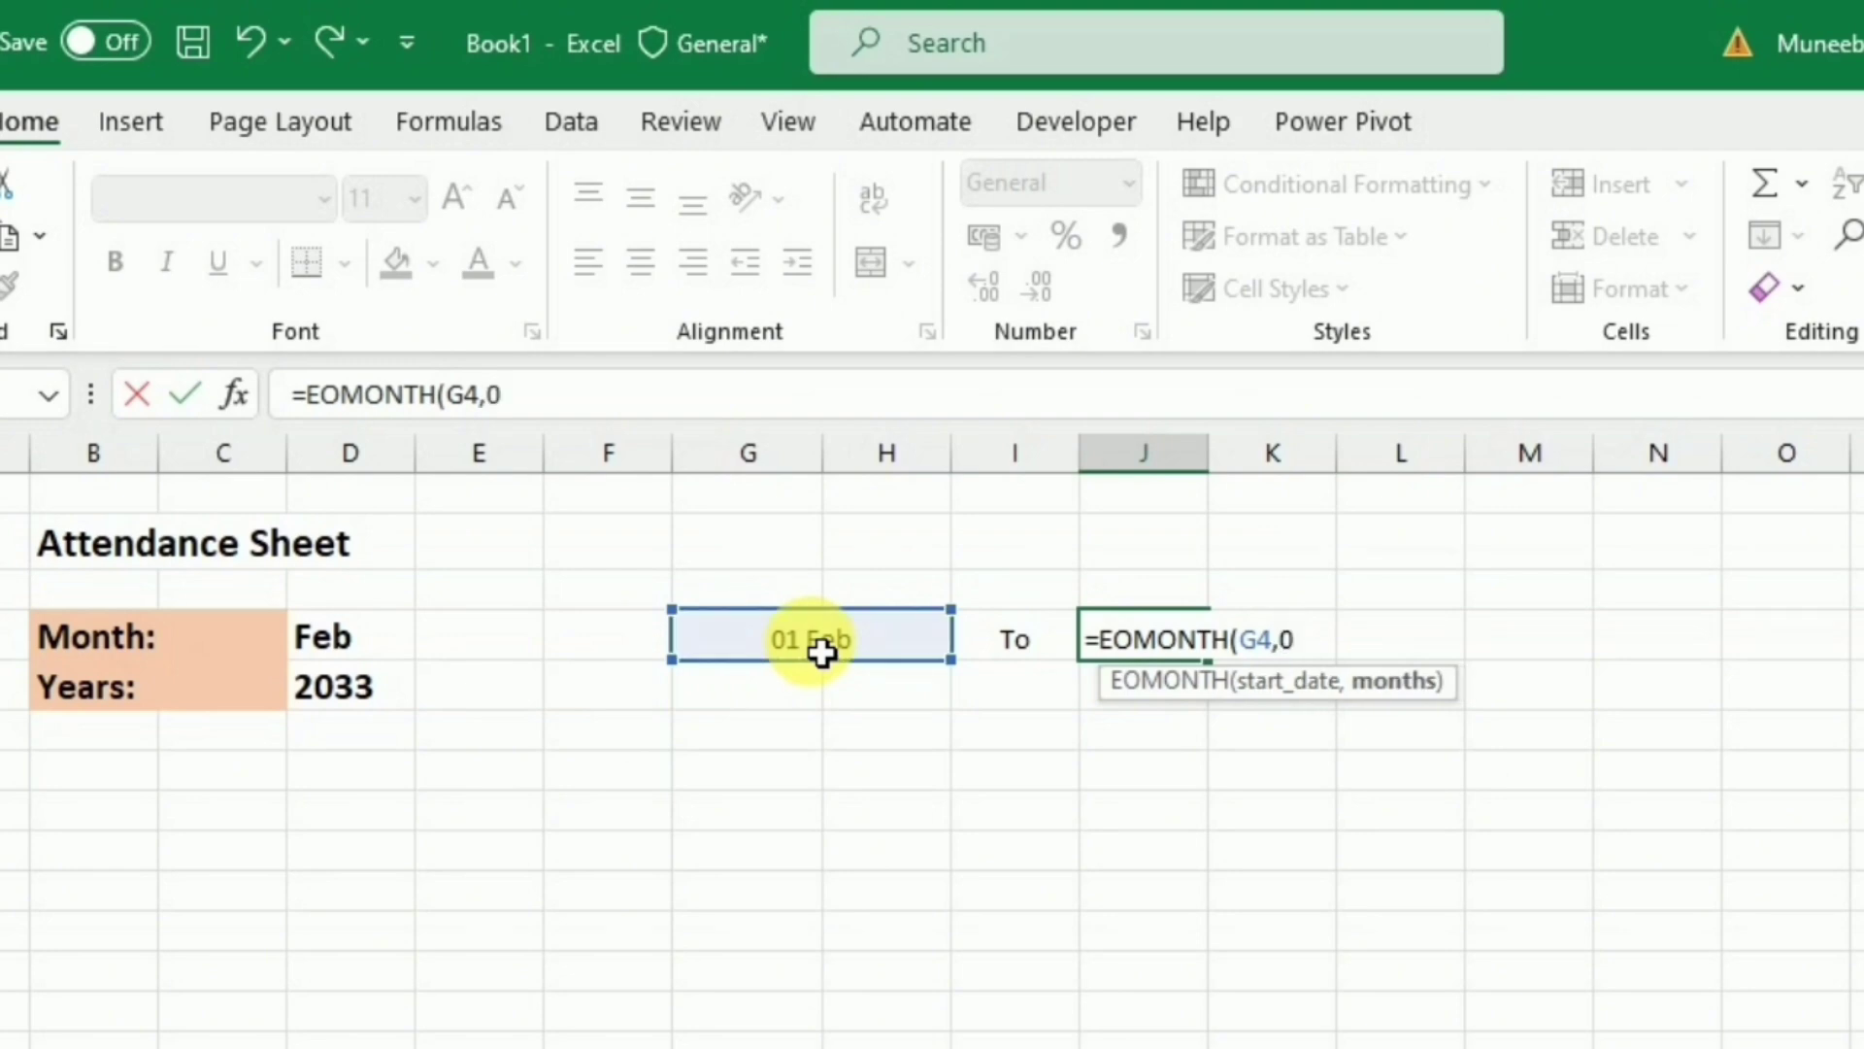
{"action": "key", "text": "Return"}
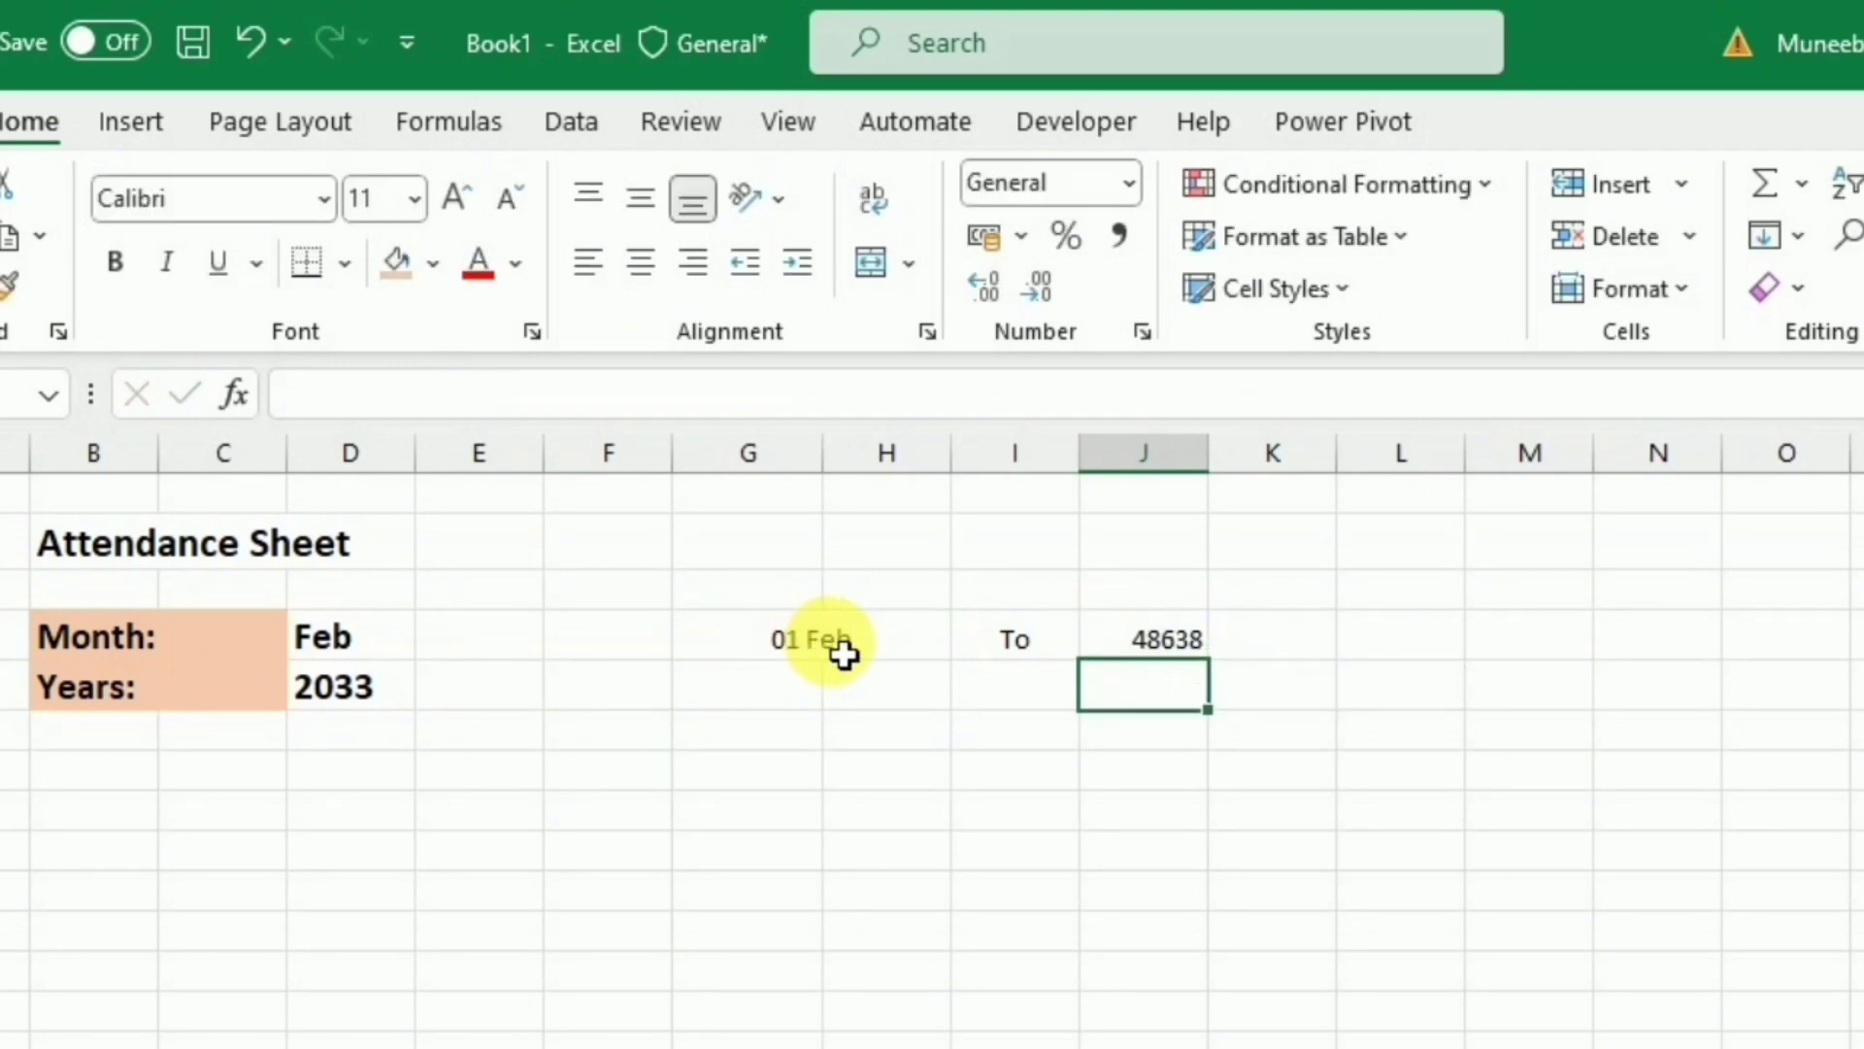
Step: Apply the custom number format dd mmm to the end date in J4
{"action": "left_click", "coordinate": [1152, 647]}
{"action": "key", "text": "ctrl+1"}
{"action": "left_click", "coordinate": [833, 466]}
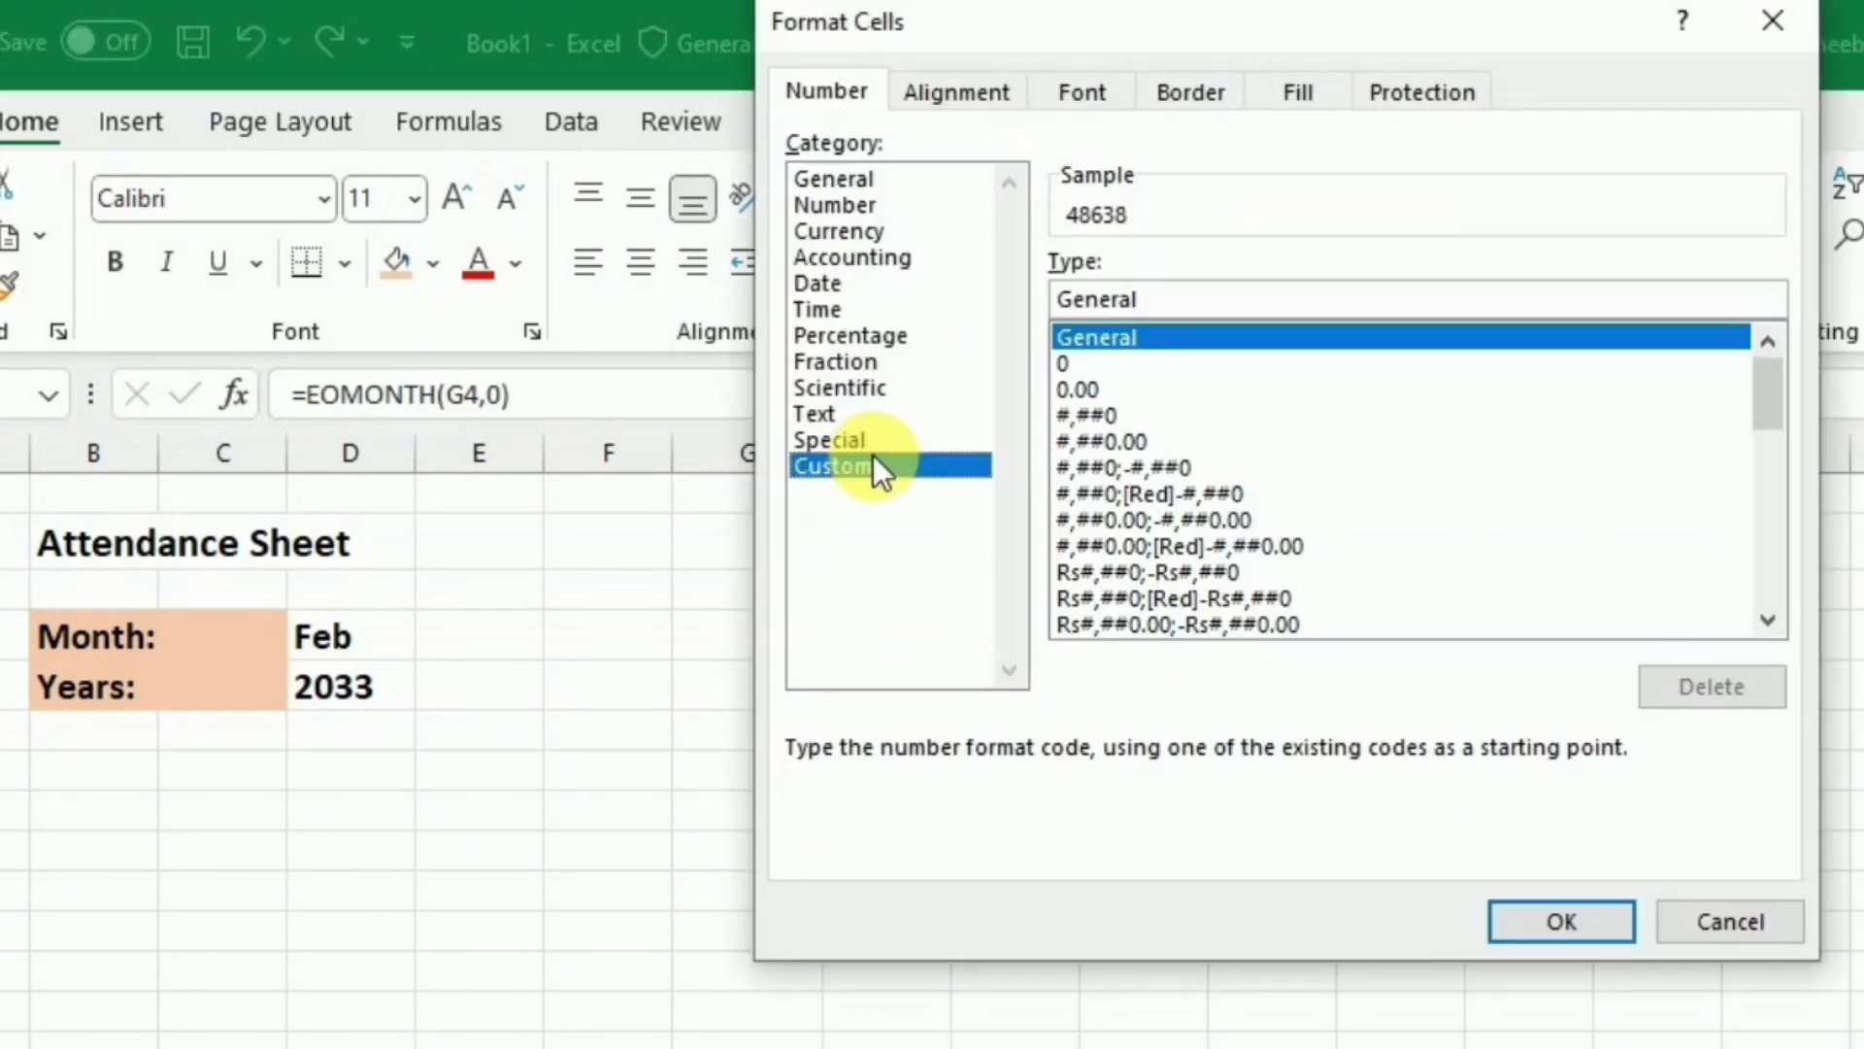
{"action": "left_click", "coordinate": [1182, 330]}
{"action": "key", "text": "BackSpace"}
{"action": "key", "text": "BackSpace"}
{"action": "key", "text": "BackSpace"}
{"action": "key", "text": "BackSpace"}
{"action": "key", "text": "BackSpace"}
{"action": "key", "text": "BackSpace"}
{"action": "key", "text": "BackSpace"}
{"action": "type", "text": "dd"}
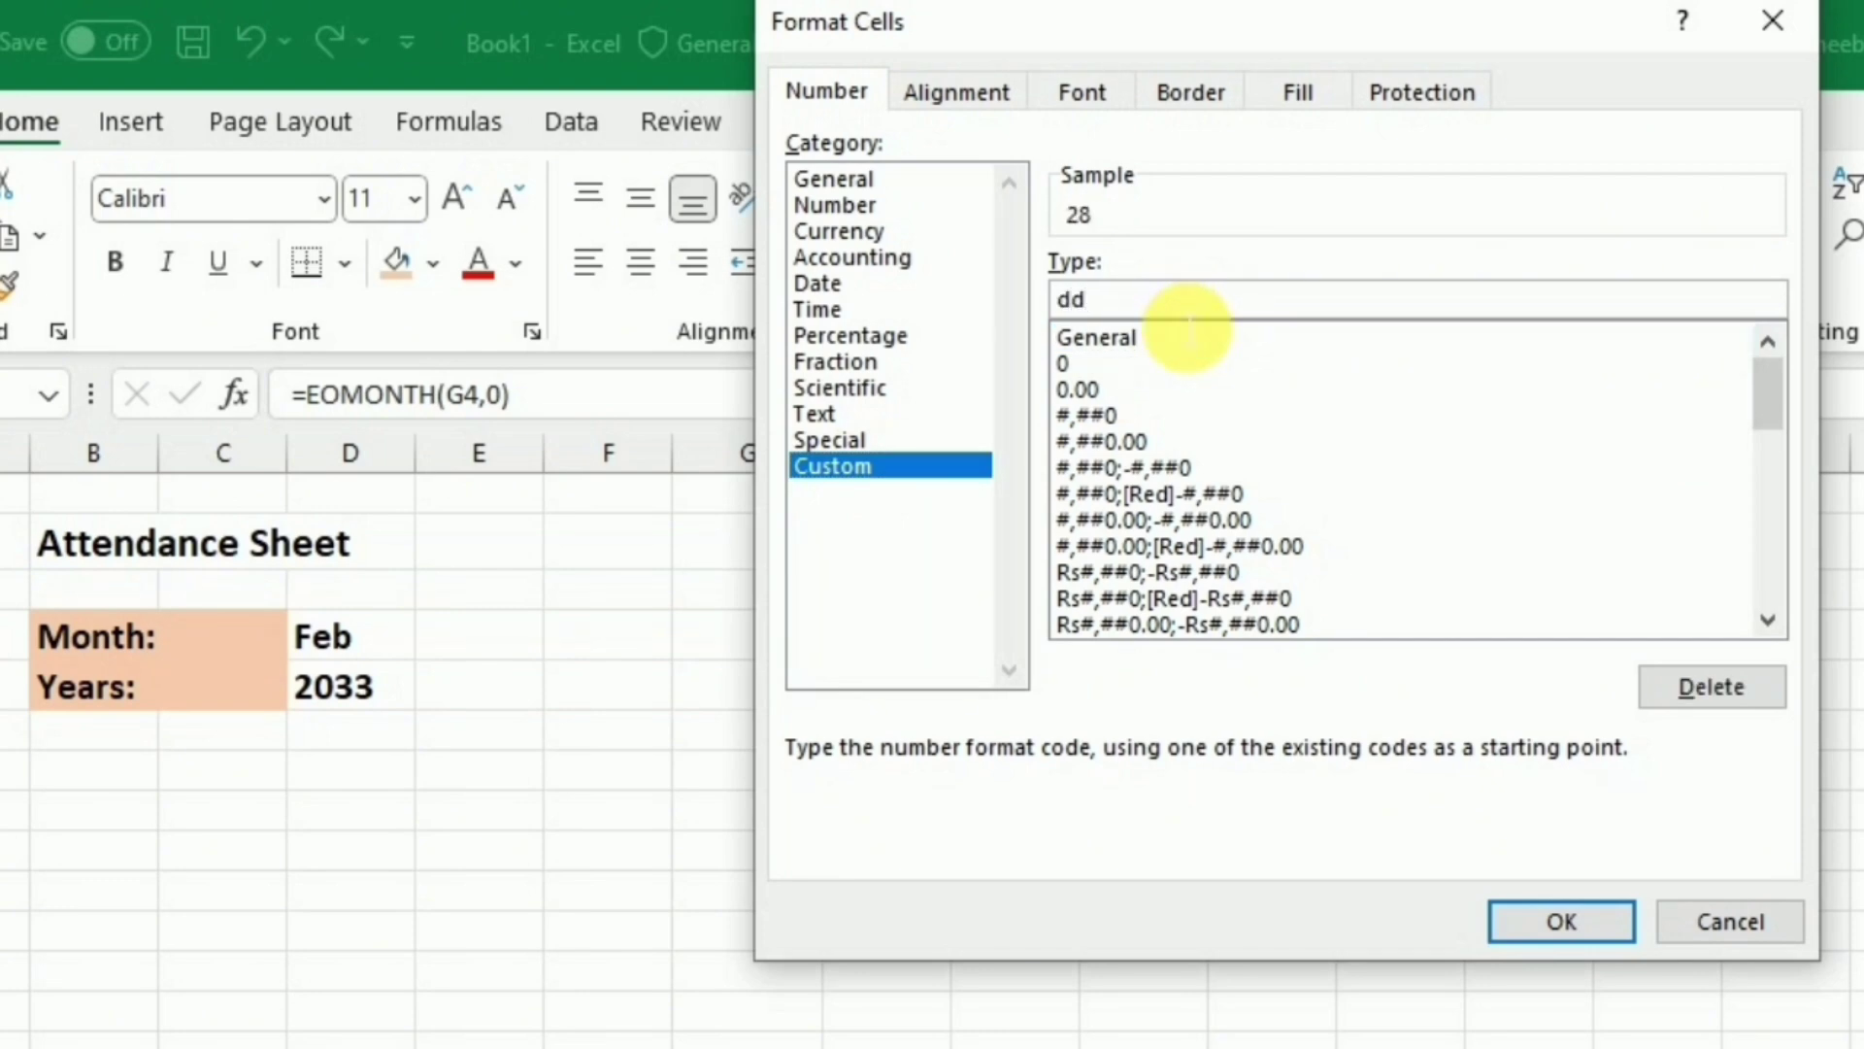
{"action": "type", "text": " mmm"}
{"action": "left_click", "coordinate": [1548, 928]}
{"action": "left_click", "coordinate": [1548, 932]}
Step: Merge and center J4:K4, and set the date range G4:K4 to font size 16 and bold
{"action": "left_click_drag", "start_coordinate": [1182, 651], "coordinate": [1248, 653]}
{"action": "left_click", "coordinate": [867, 261]}
{"action": "left_click_drag", "start_coordinate": [747, 639], "coordinate": [1215, 647]}
{"action": "left_click", "coordinate": [456, 198]}
{"action": "left_click", "coordinate": [458, 202]}
{"action": "left_click", "coordinate": [458, 202]}
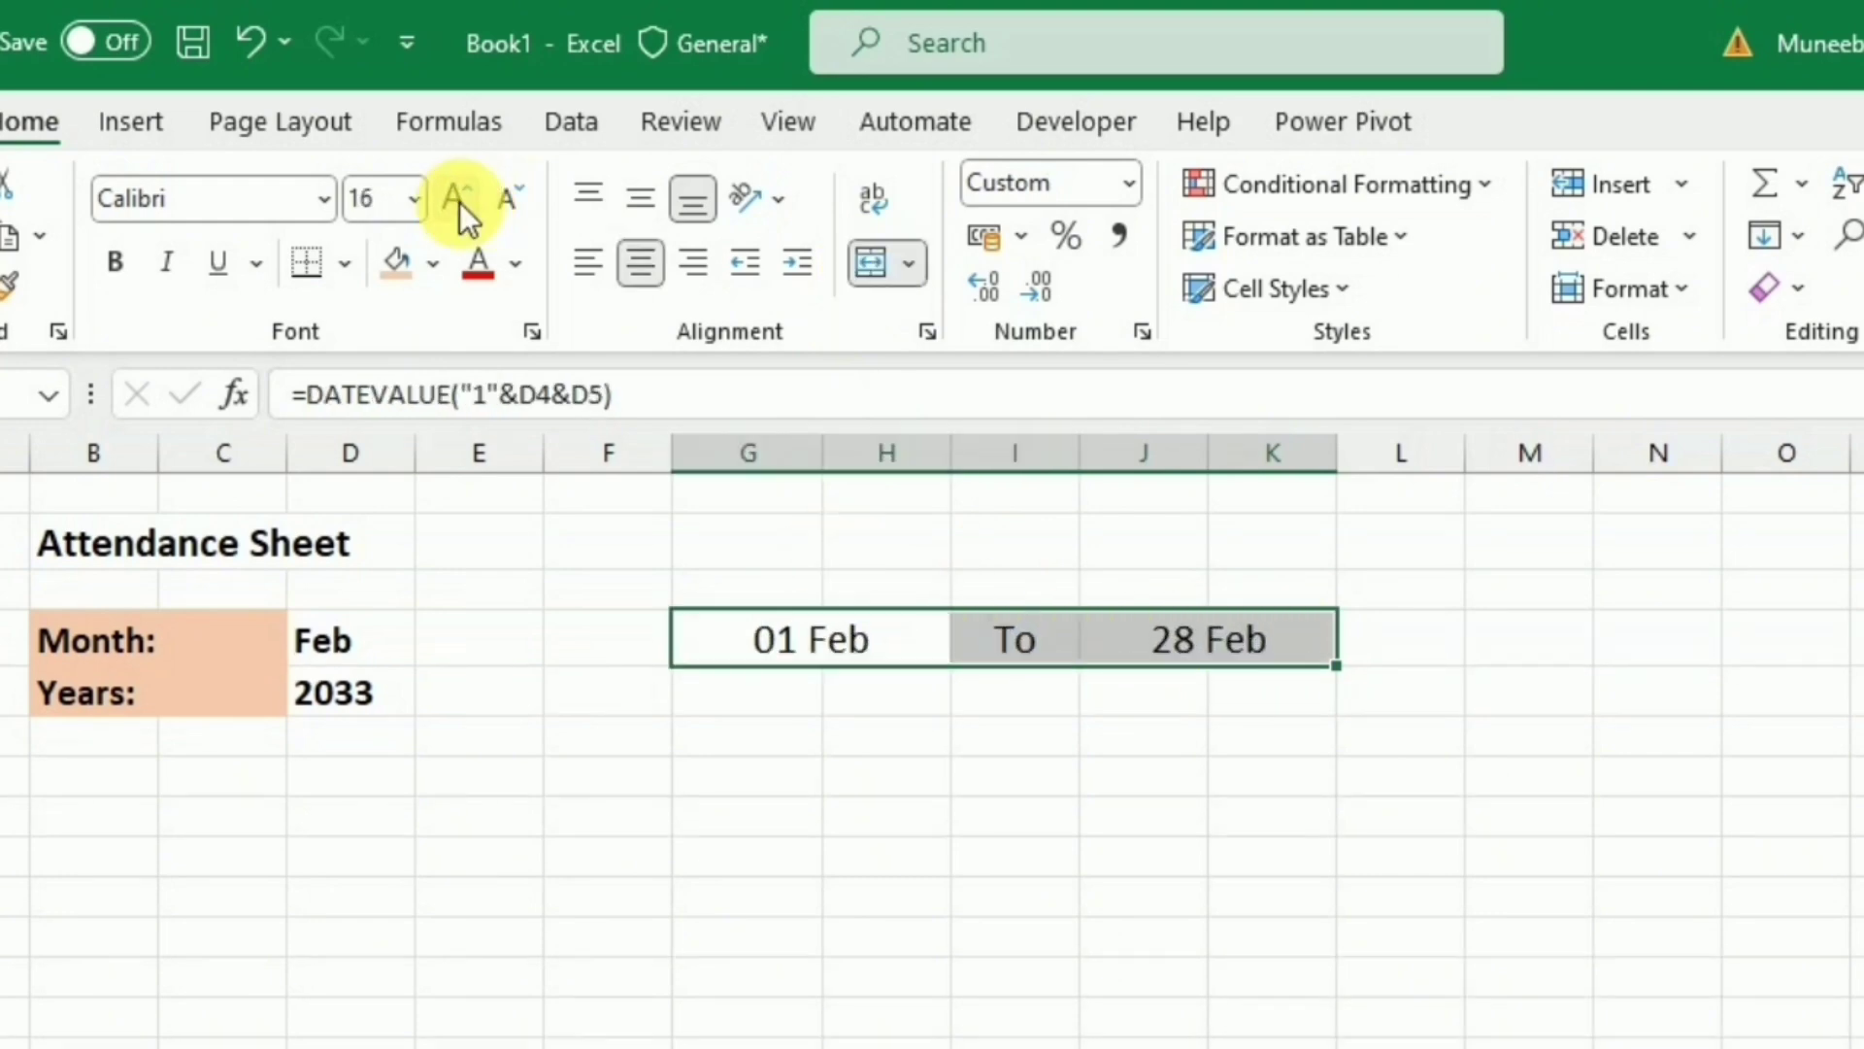
{"action": "left_click", "coordinate": [116, 260]}
Step: Fill the start date cell G4:H4 and the end date cell J4:K4 with light blue
{"action": "left_click", "coordinate": [874, 641]}
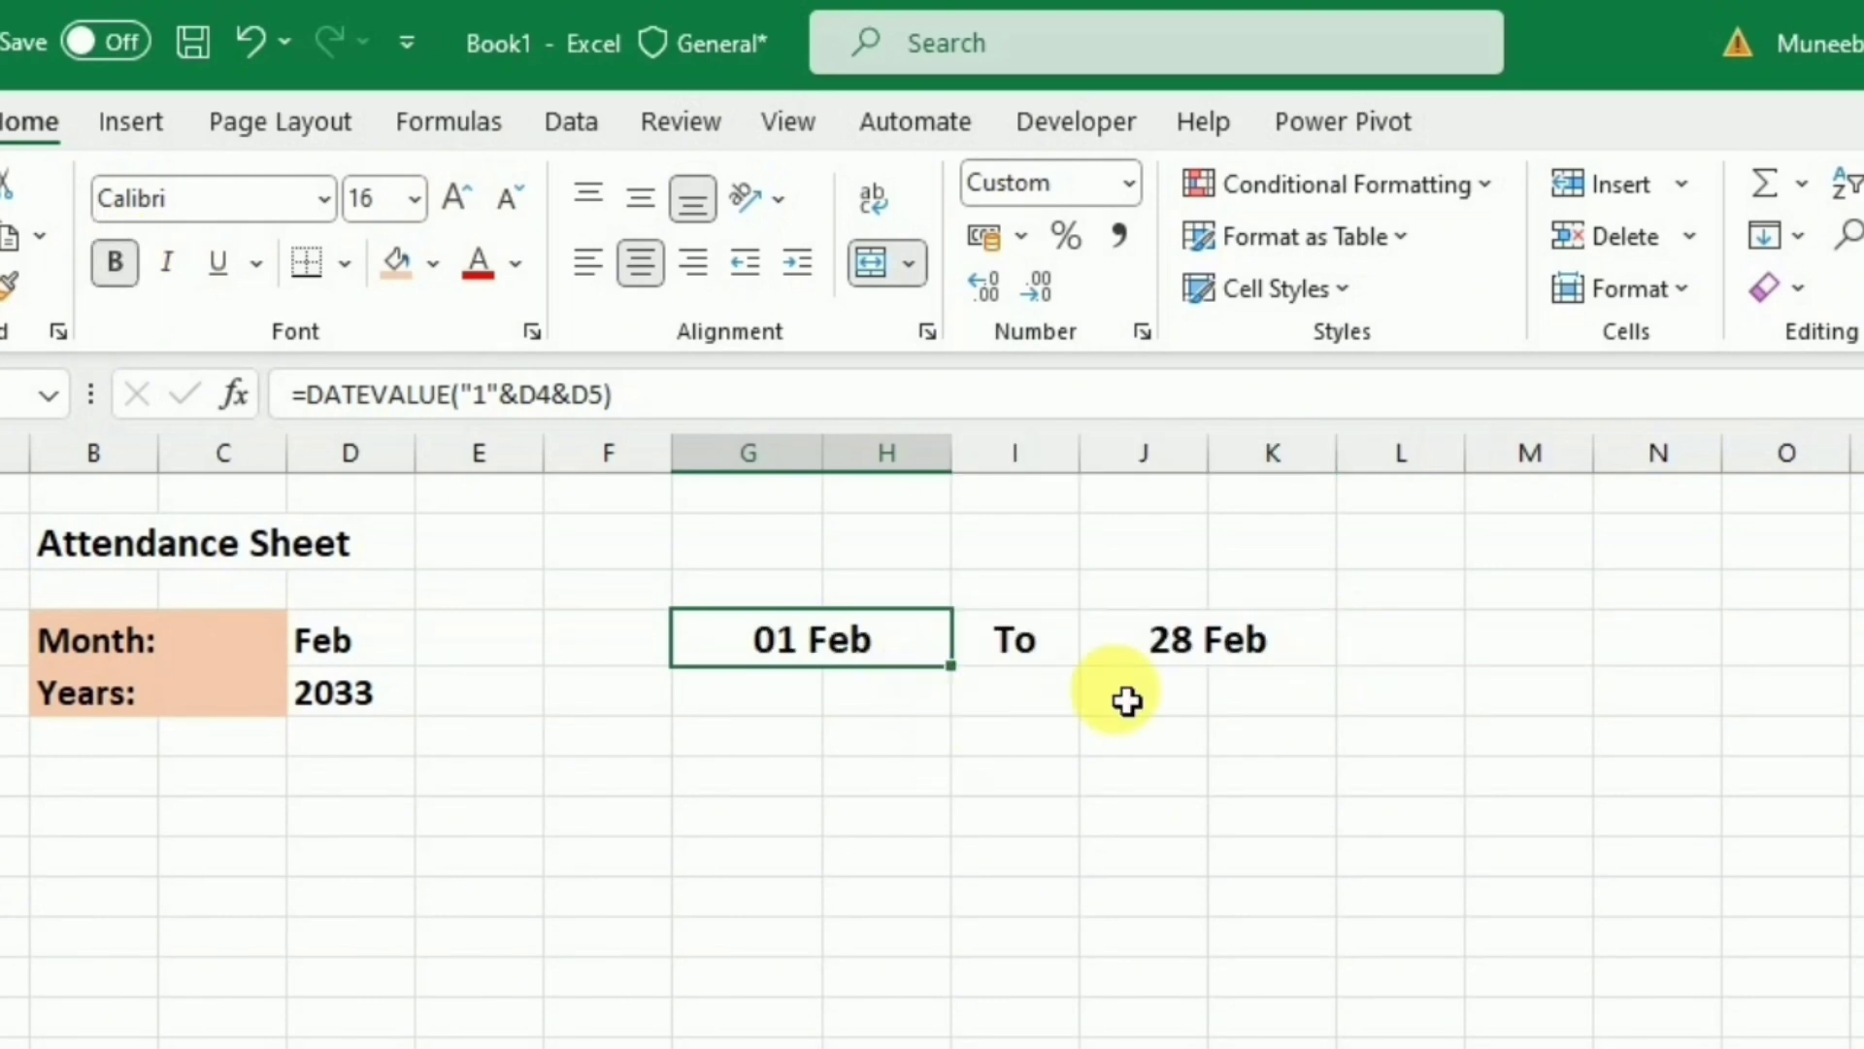
{"action": "left_click", "coordinate": [1165, 641], "text": "ctrl"}
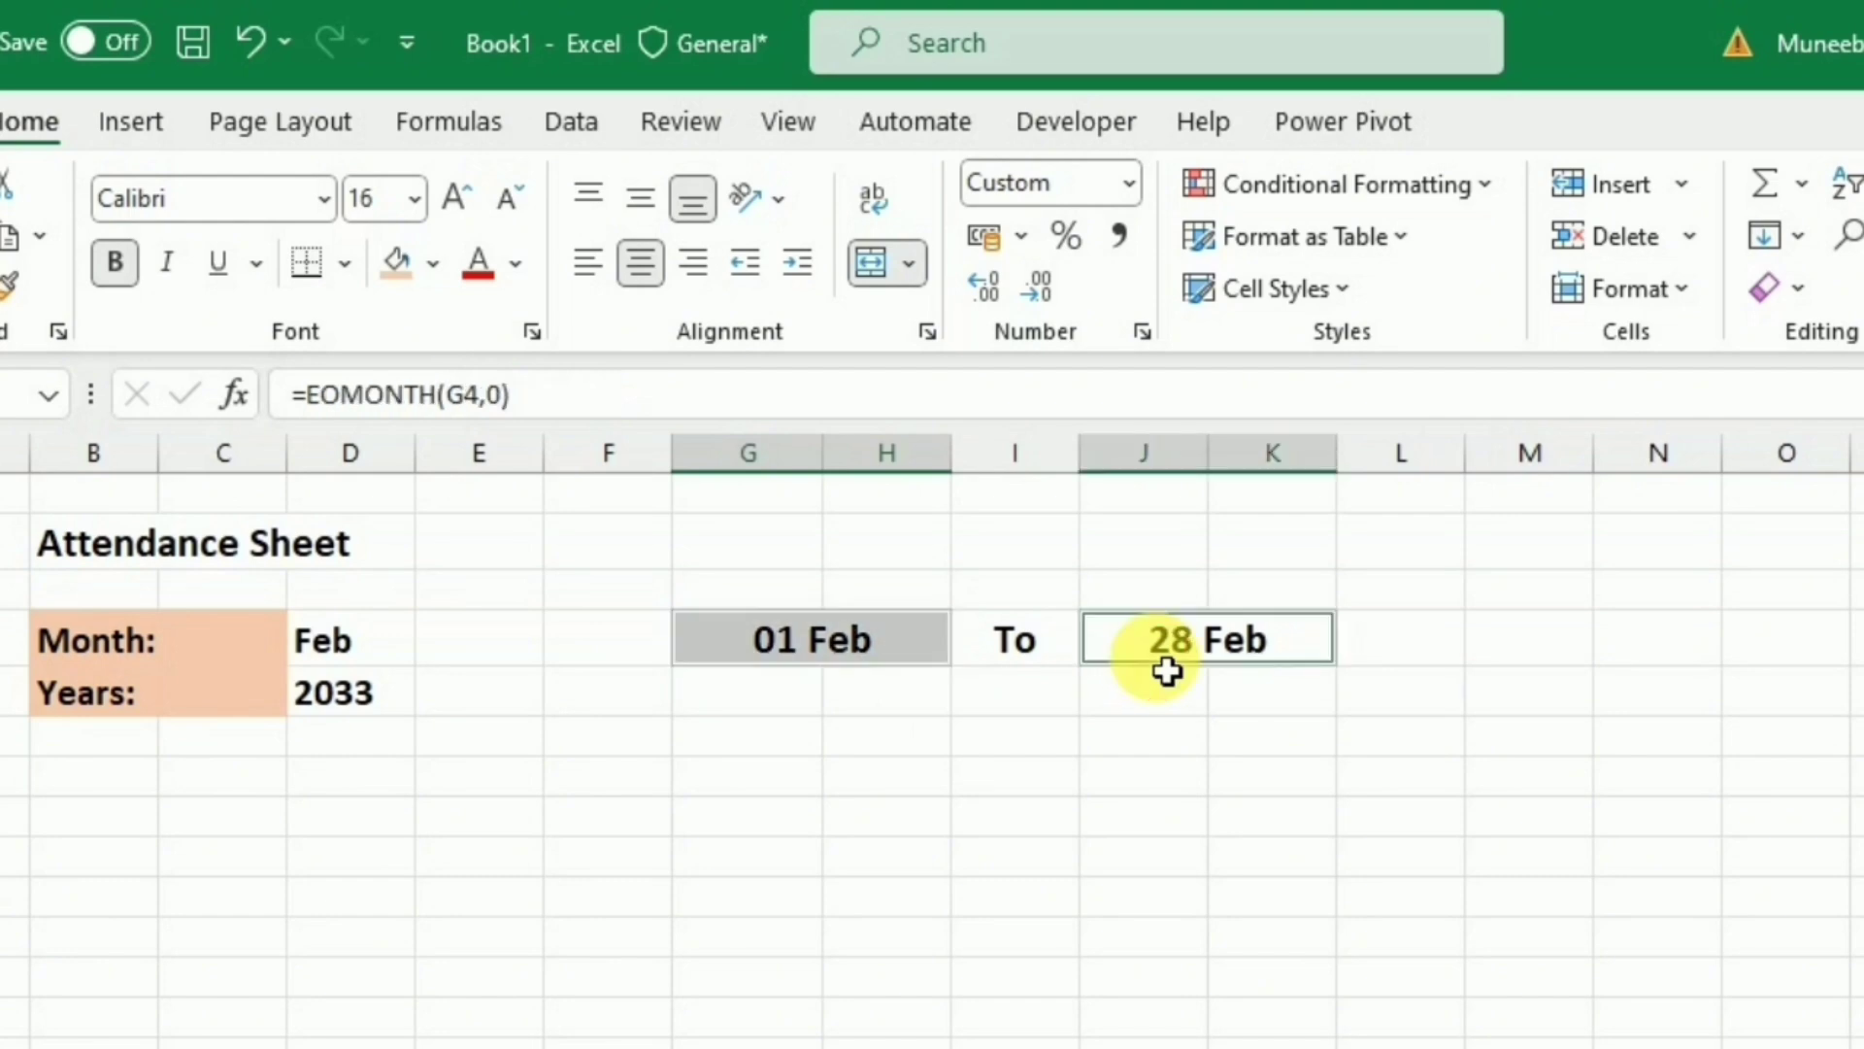
{"action": "left_click", "coordinate": [432, 262]}
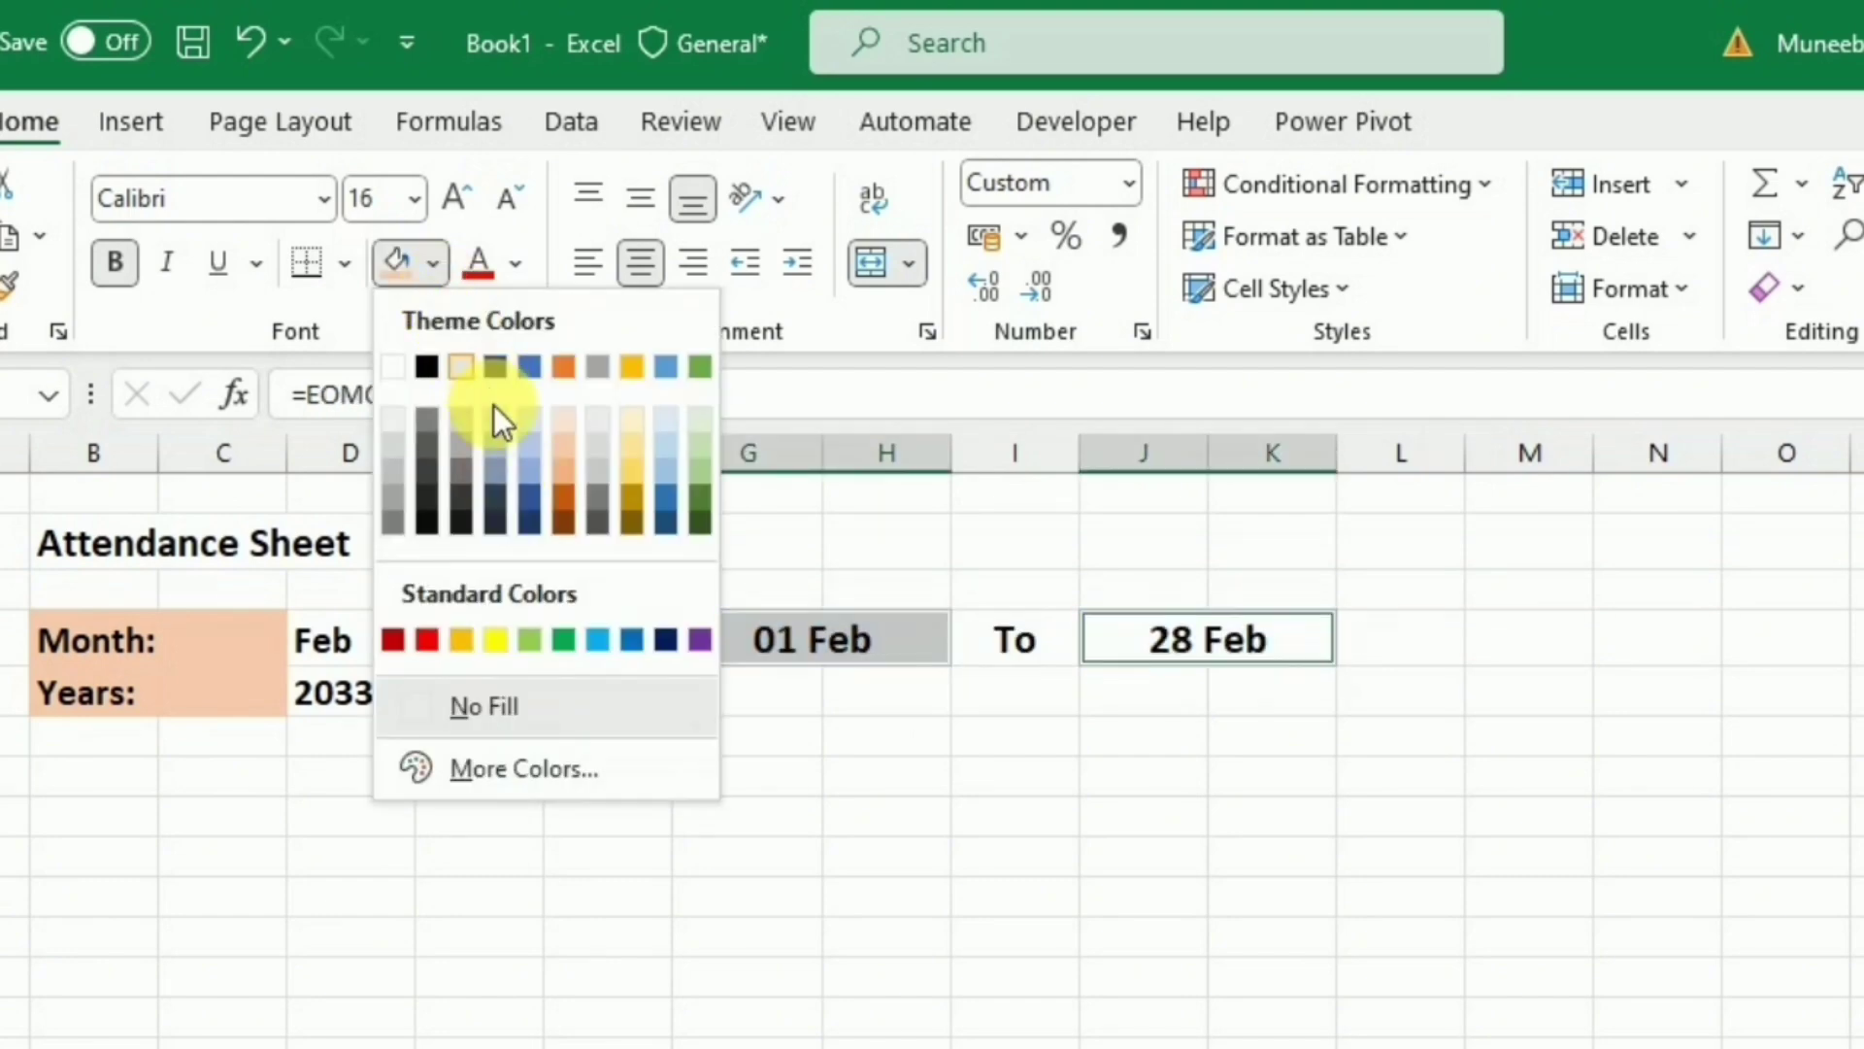
{"action": "left_click", "coordinate": [531, 478]}
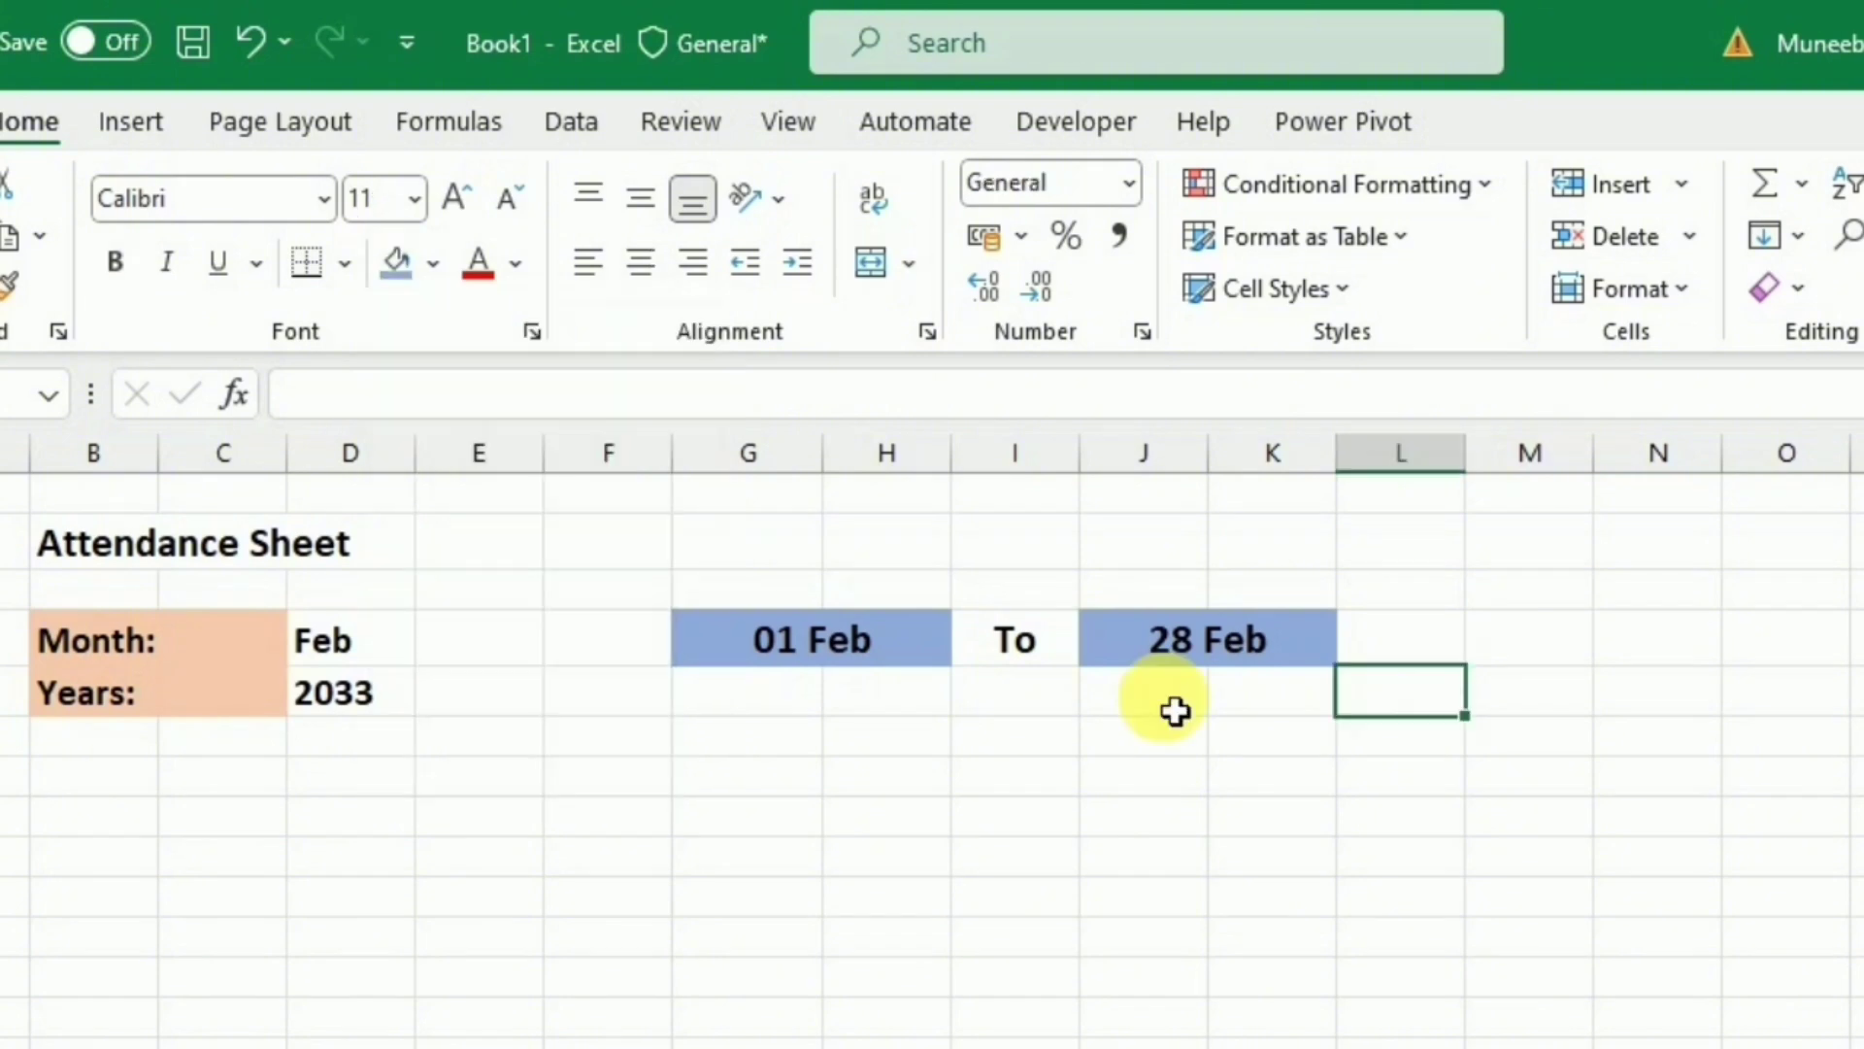
Step: Test the date range by switching the month in D4 to May and through to Aug
{"action": "left_click", "coordinate": [393, 636]}
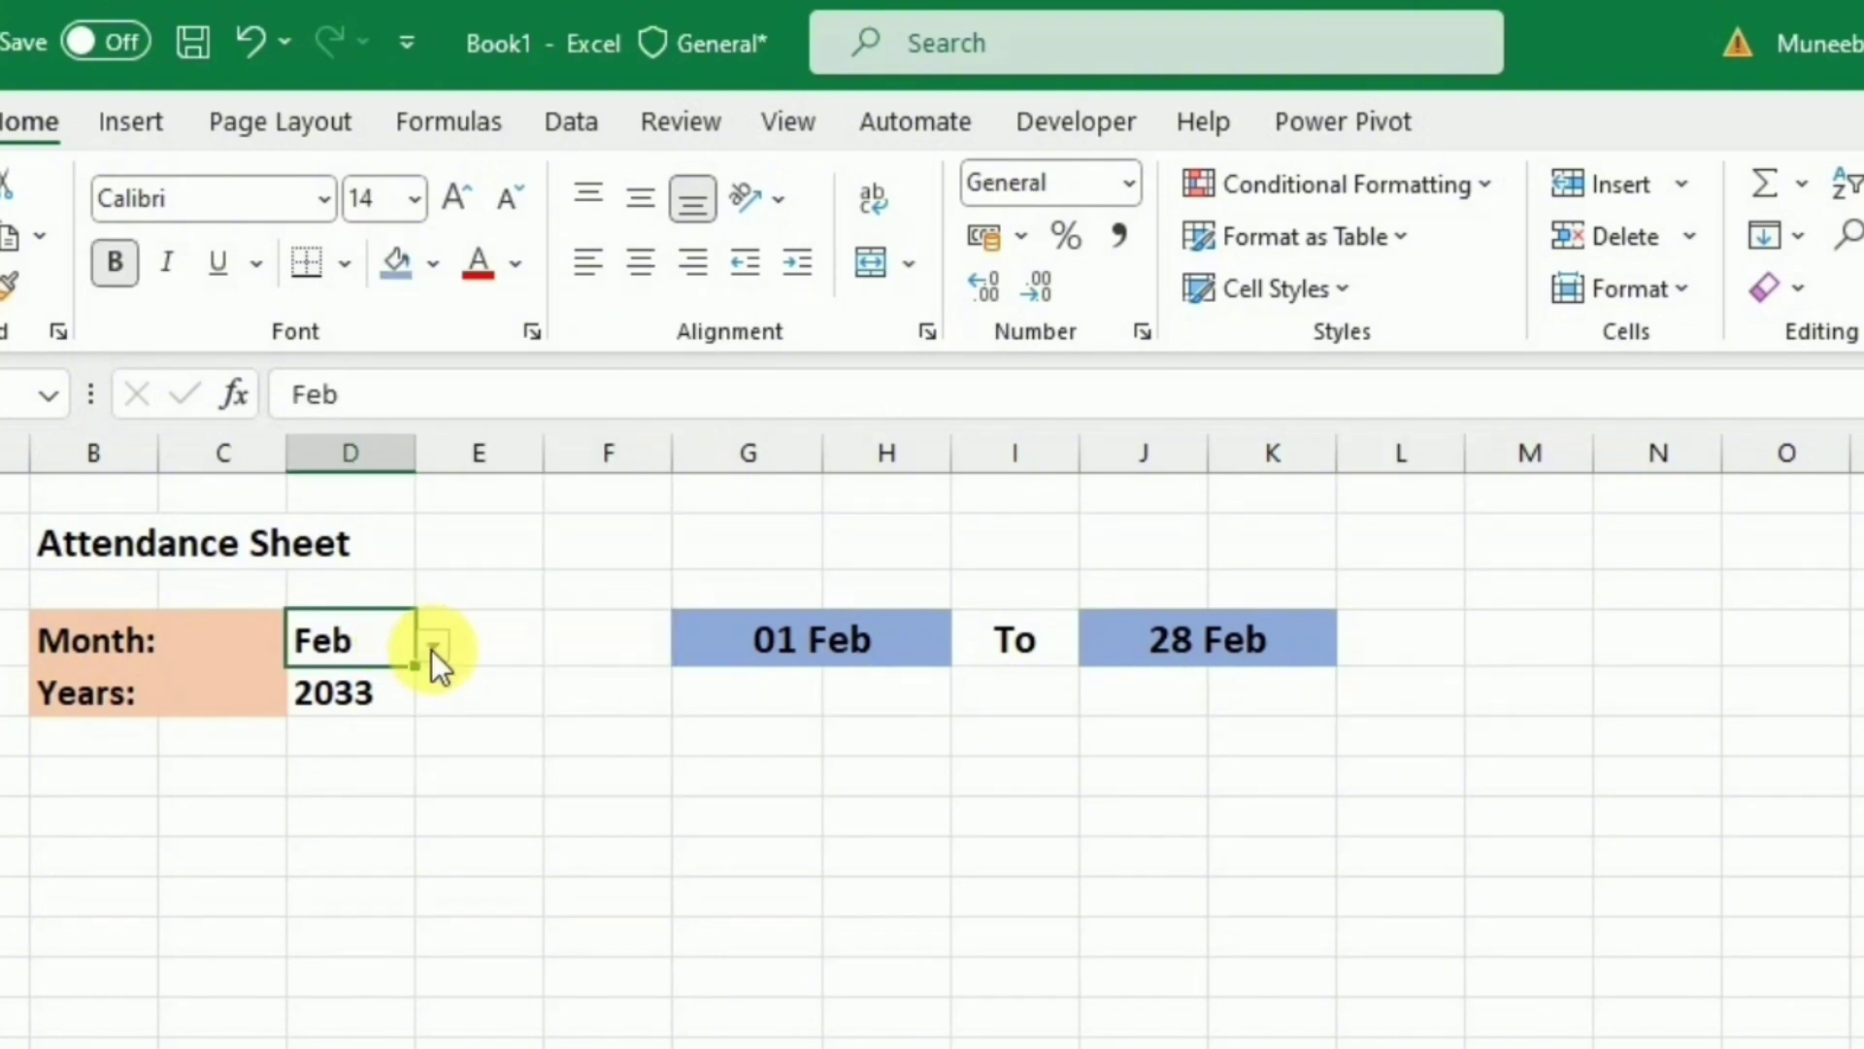
{"action": "left_click", "coordinate": [433, 646]}
{"action": "left_click", "coordinate": [357, 818]}
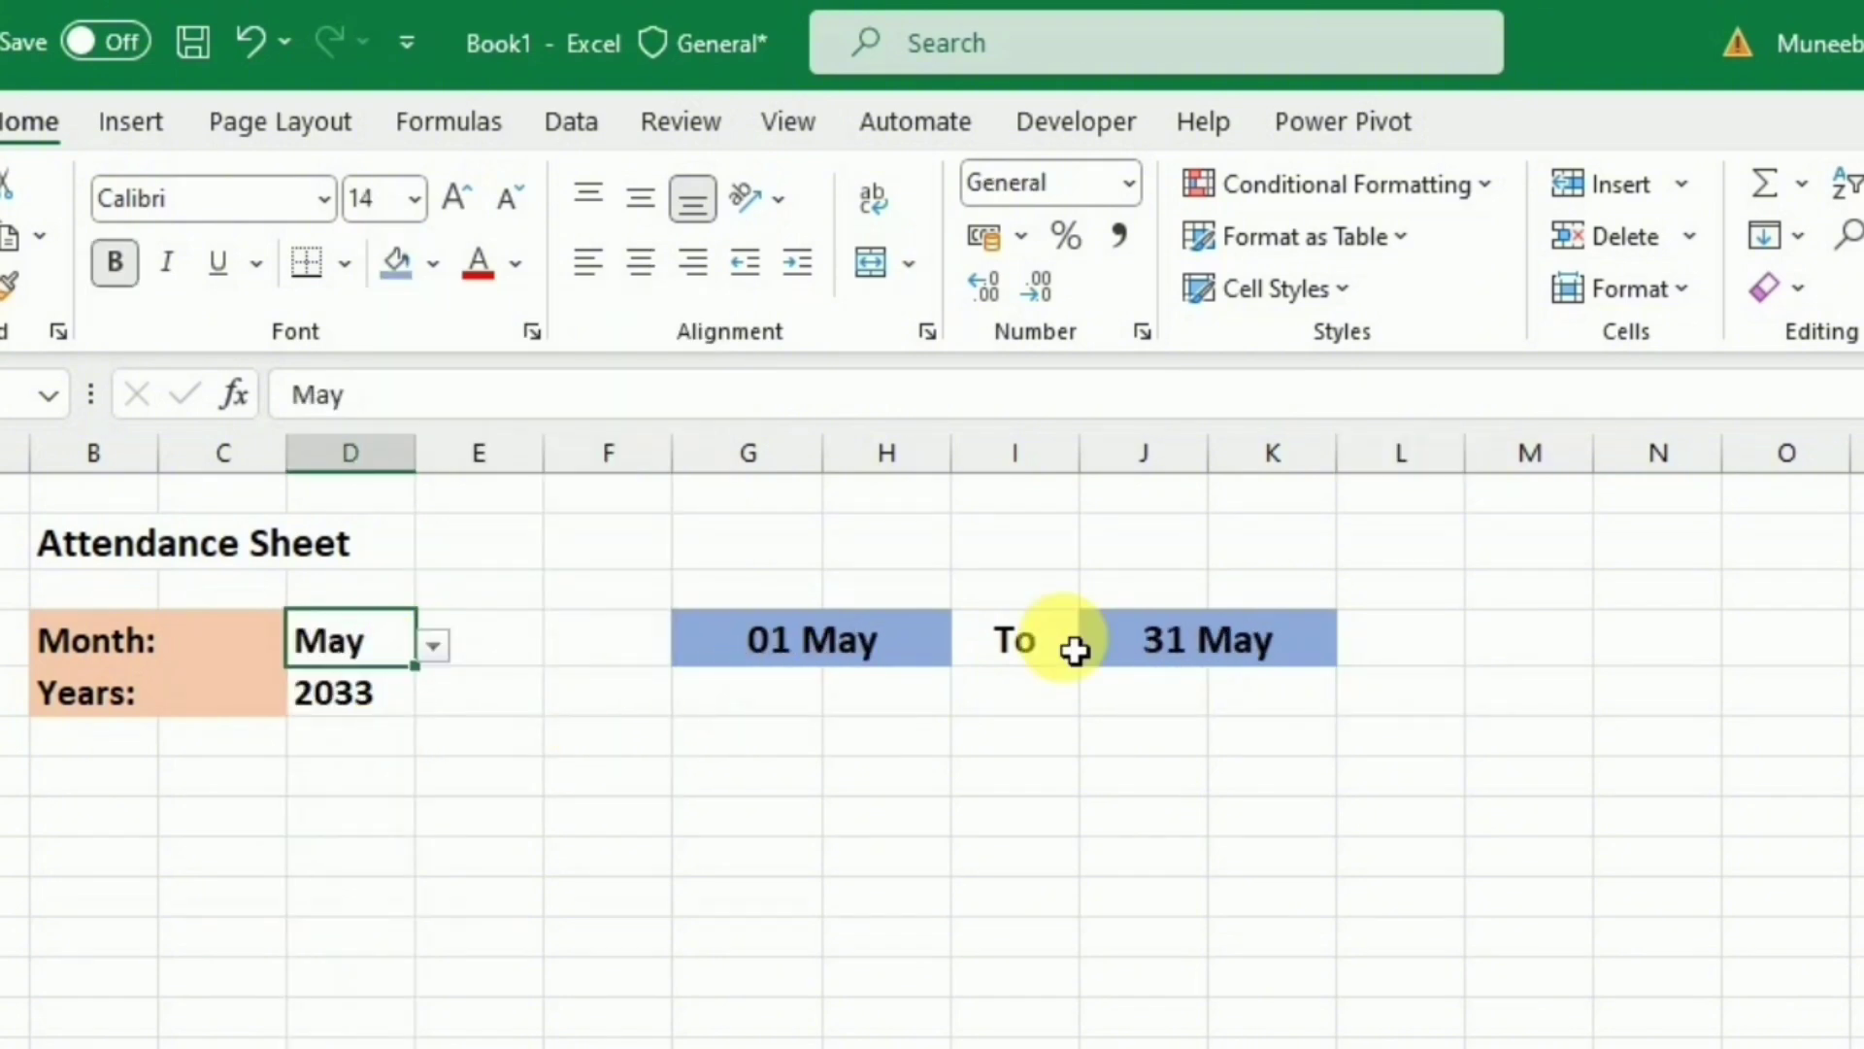
{"action": "left_click", "coordinate": [433, 646]}
{"action": "left_click", "coordinate": [348, 890]}
{"action": "left_click", "coordinate": [433, 646]}
{"action": "left_click", "coordinate": [349, 915]}
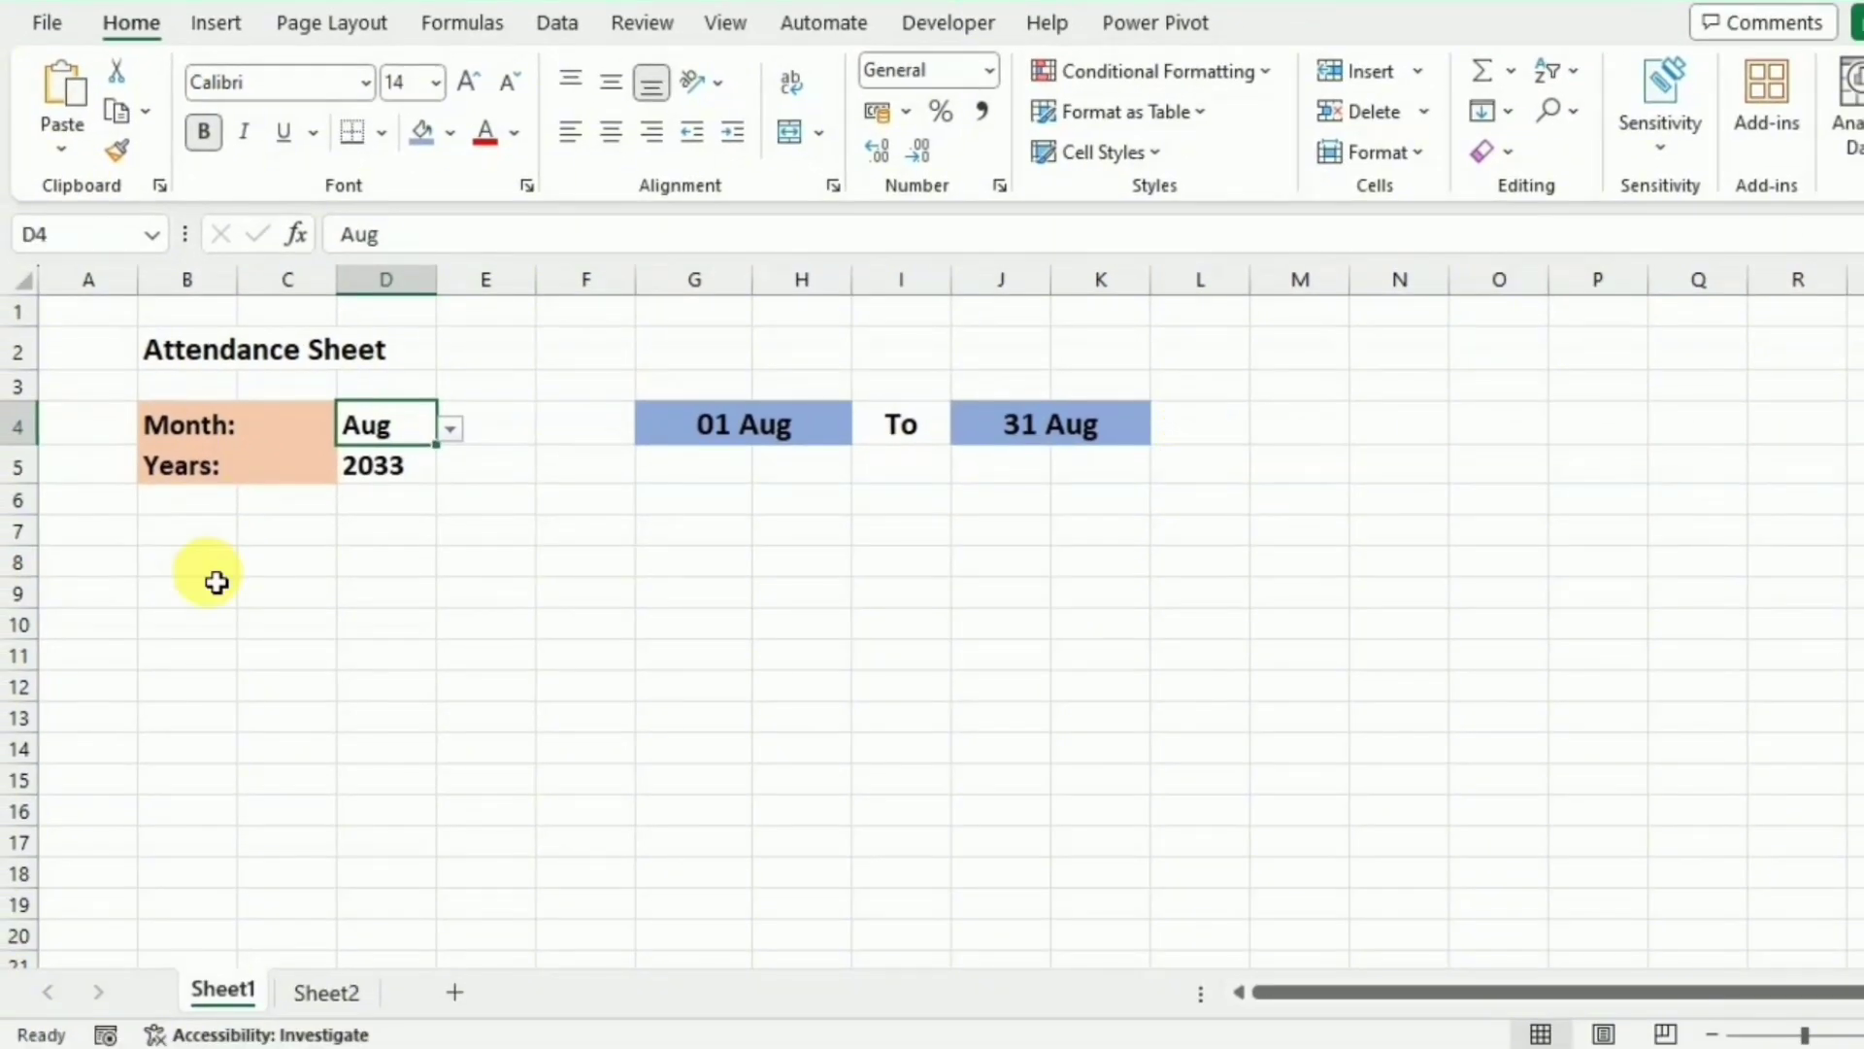
Step: Enter the table headers ID, Name and Phone in cells B8, C8 and D8
{"action": "left_click", "coordinate": [228, 576]}
{"action": "double_click", "coordinate": [236, 577]}
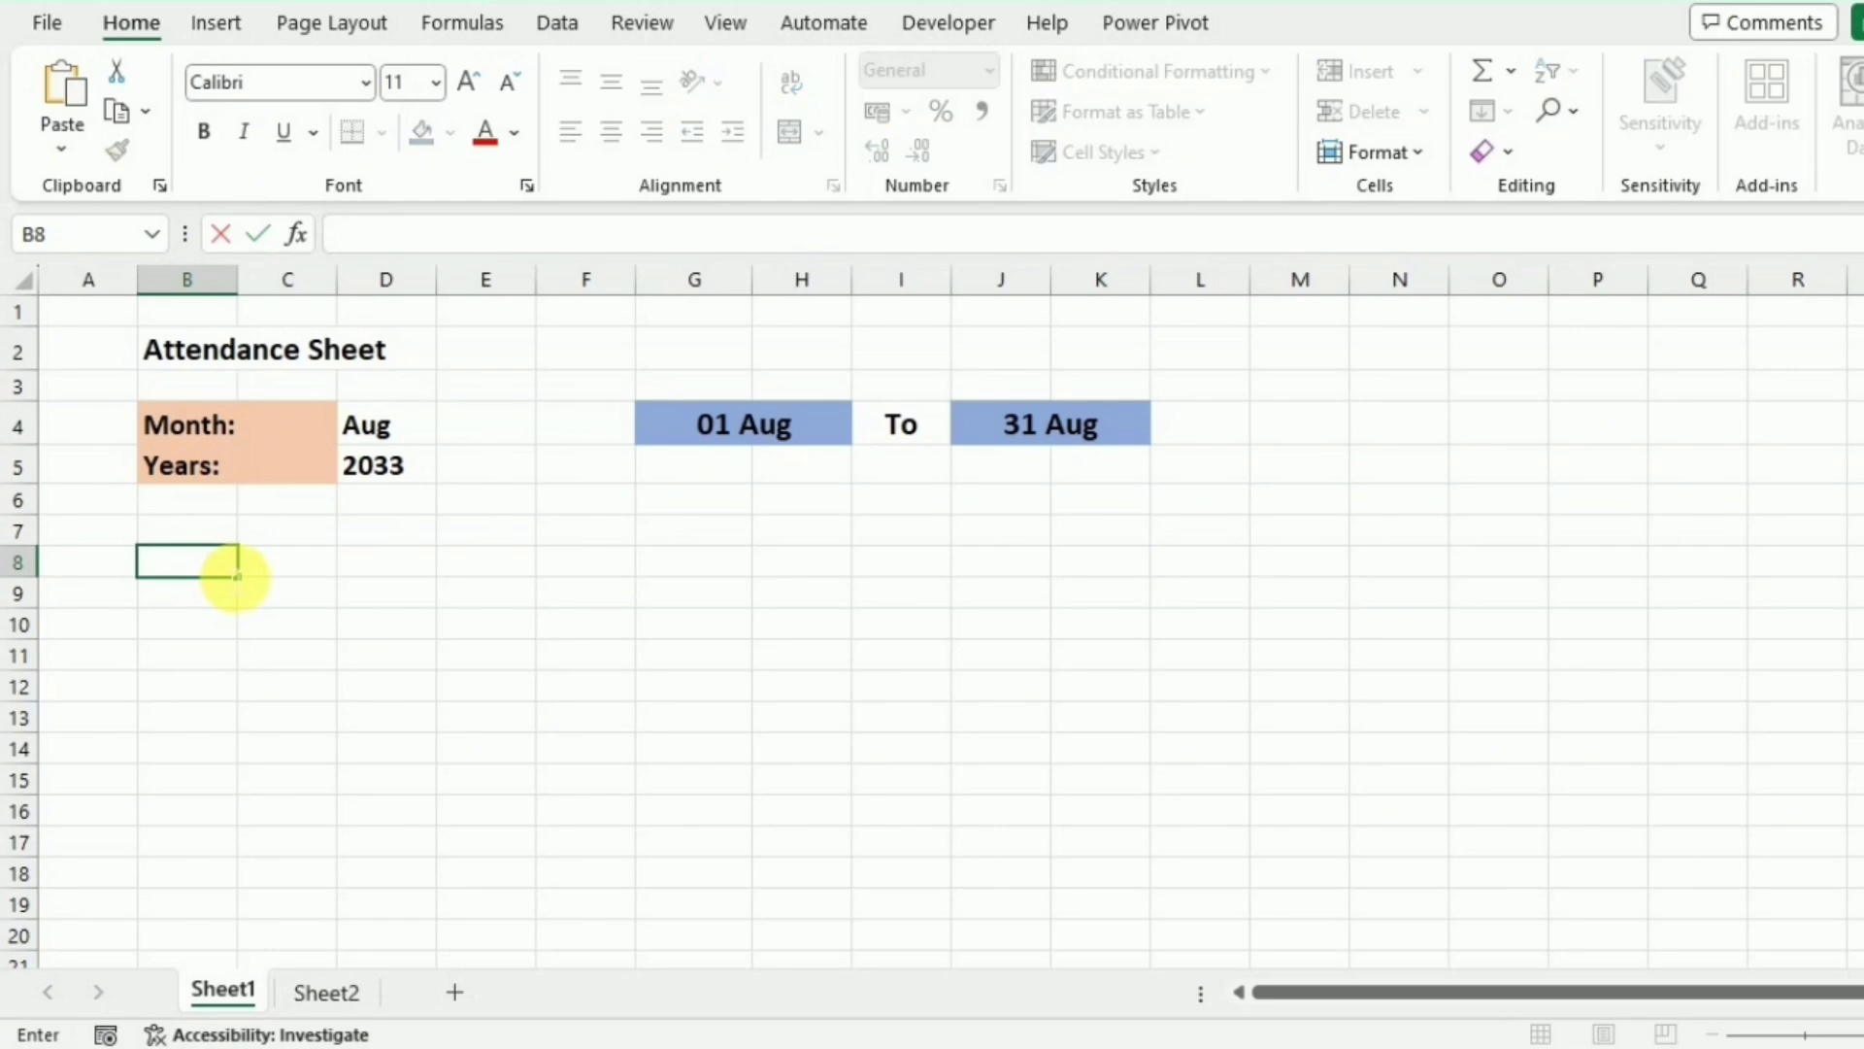
{"action": "type", "text": "ID"}
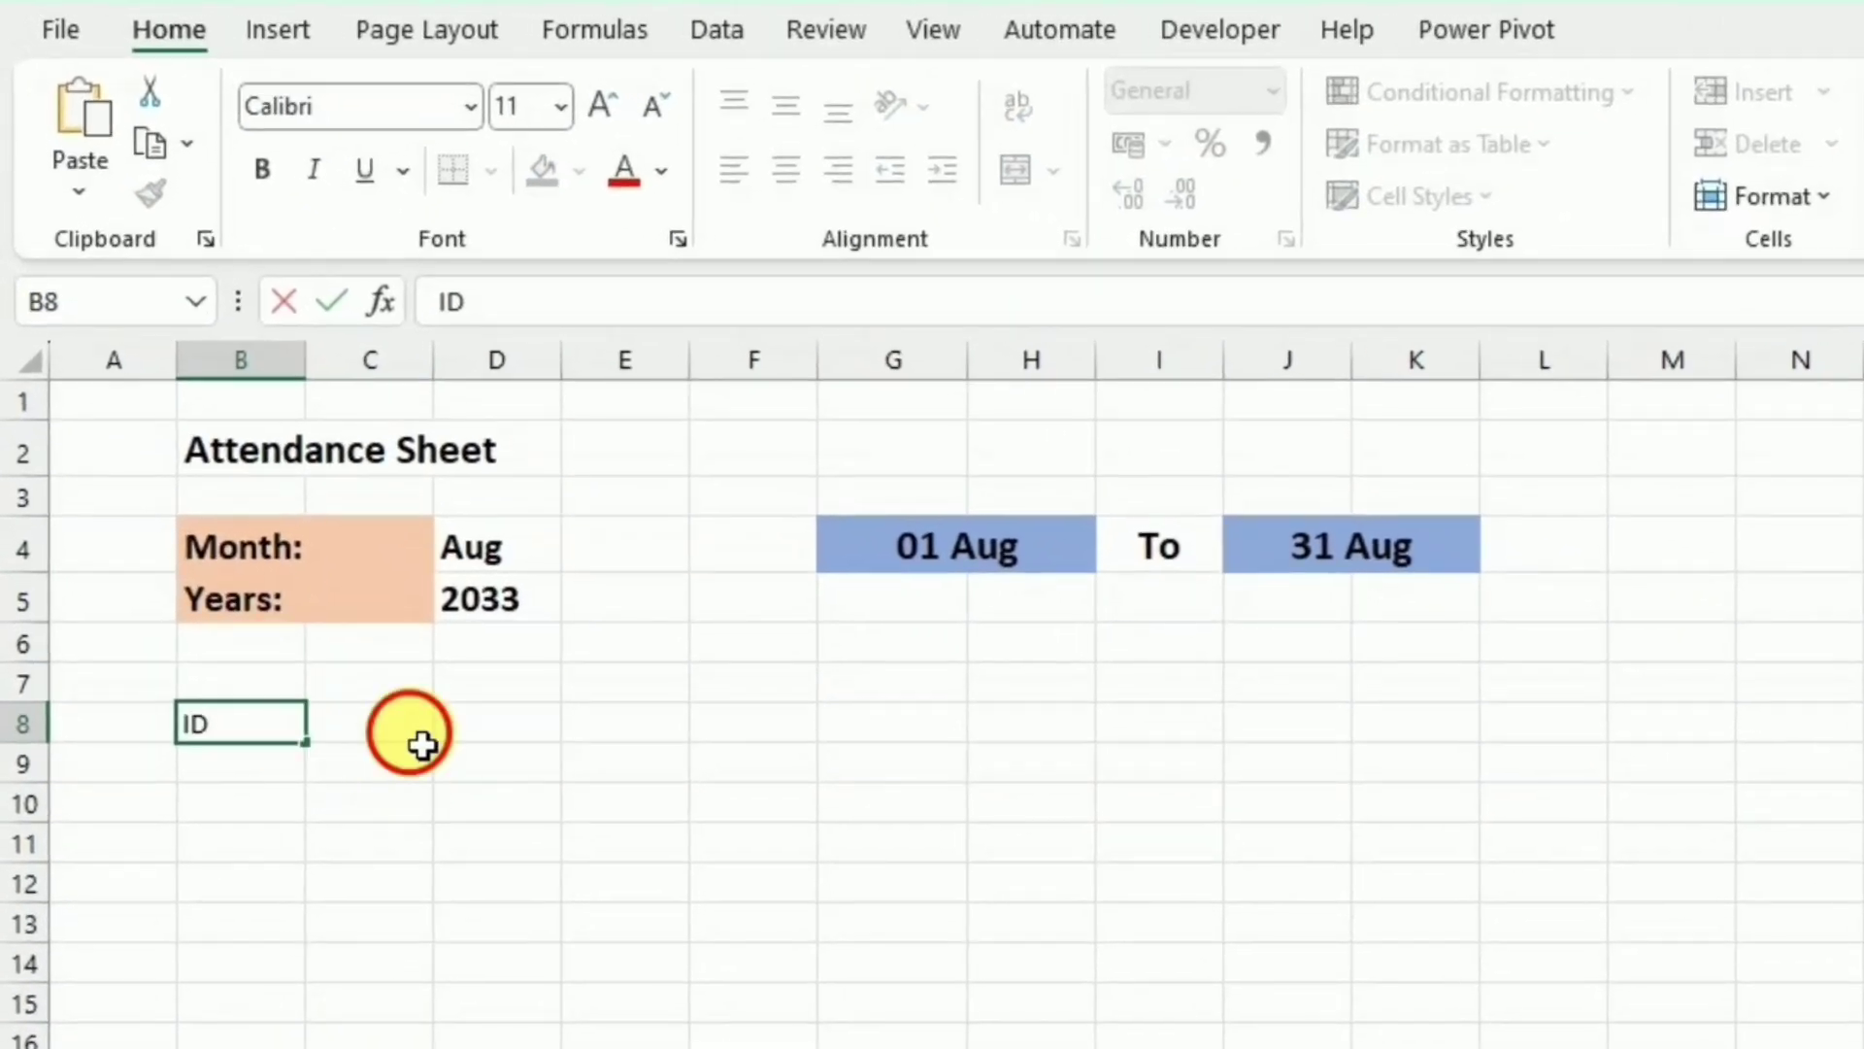
{"action": "left_click", "coordinate": [422, 745]}
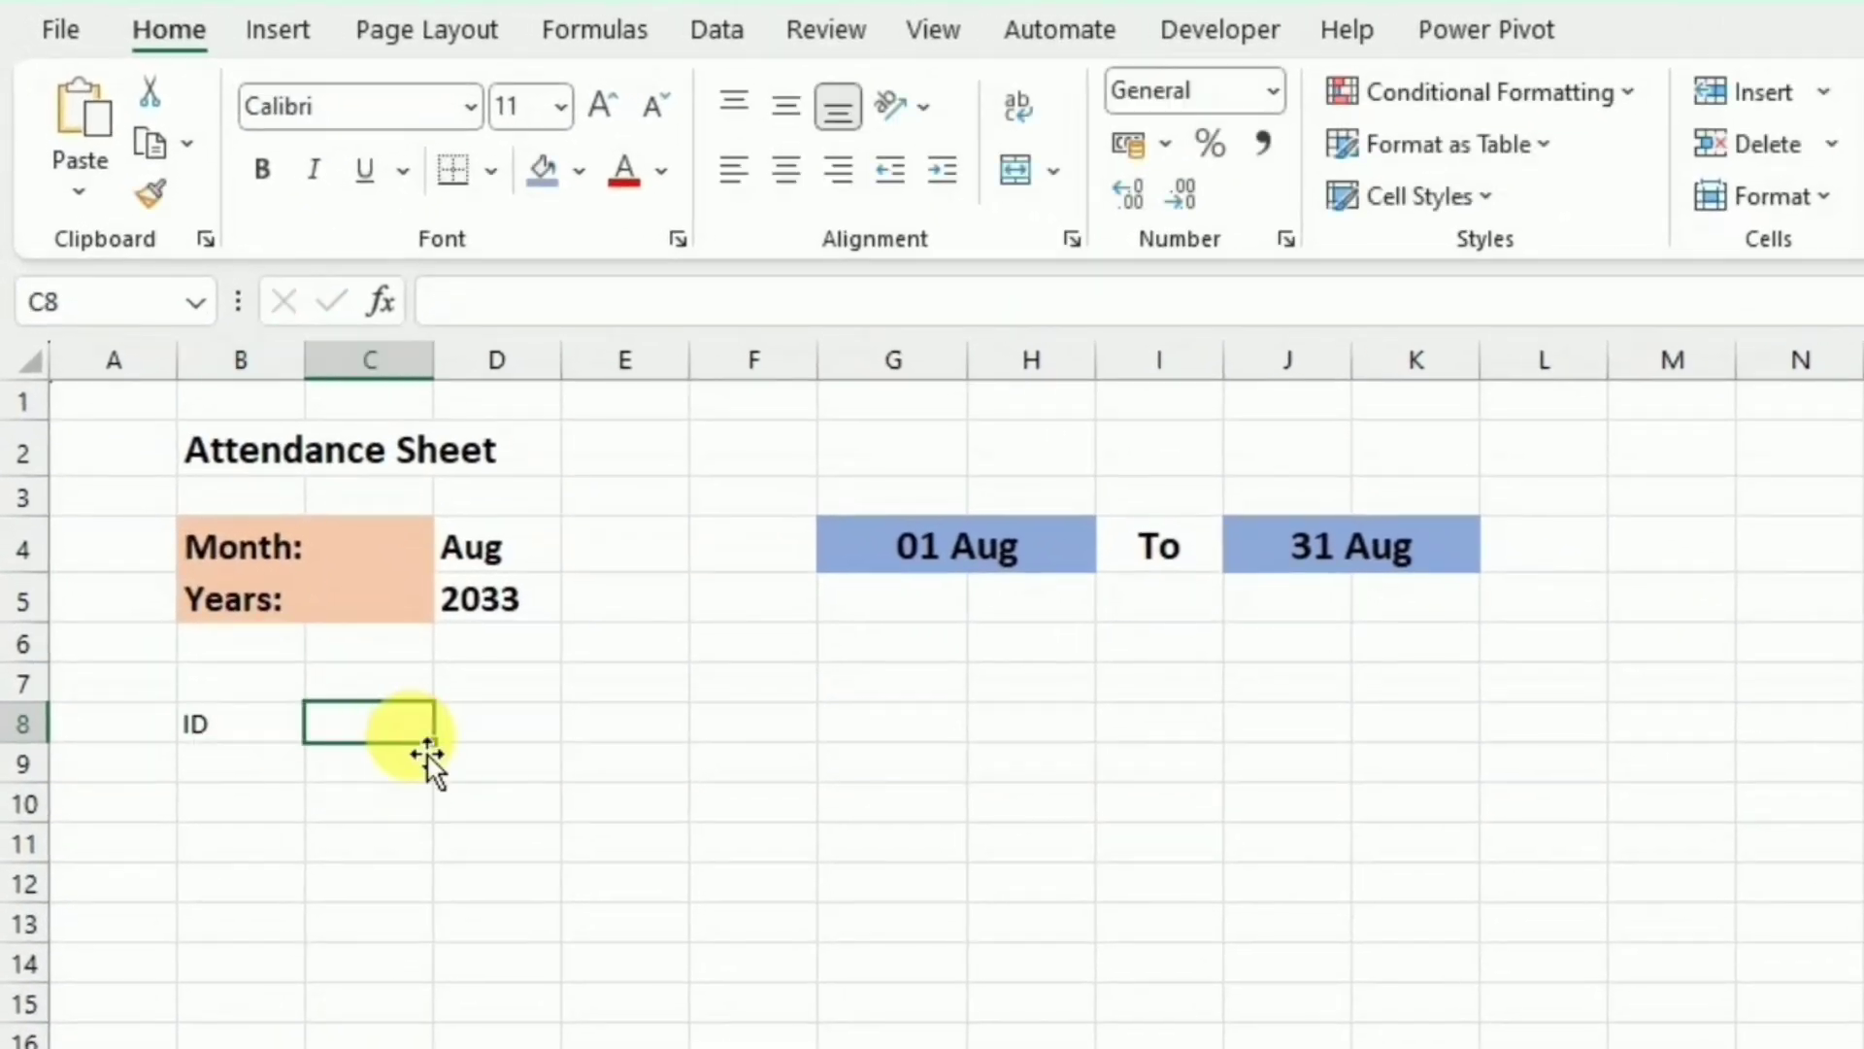
{"action": "type", "text": "Name"}
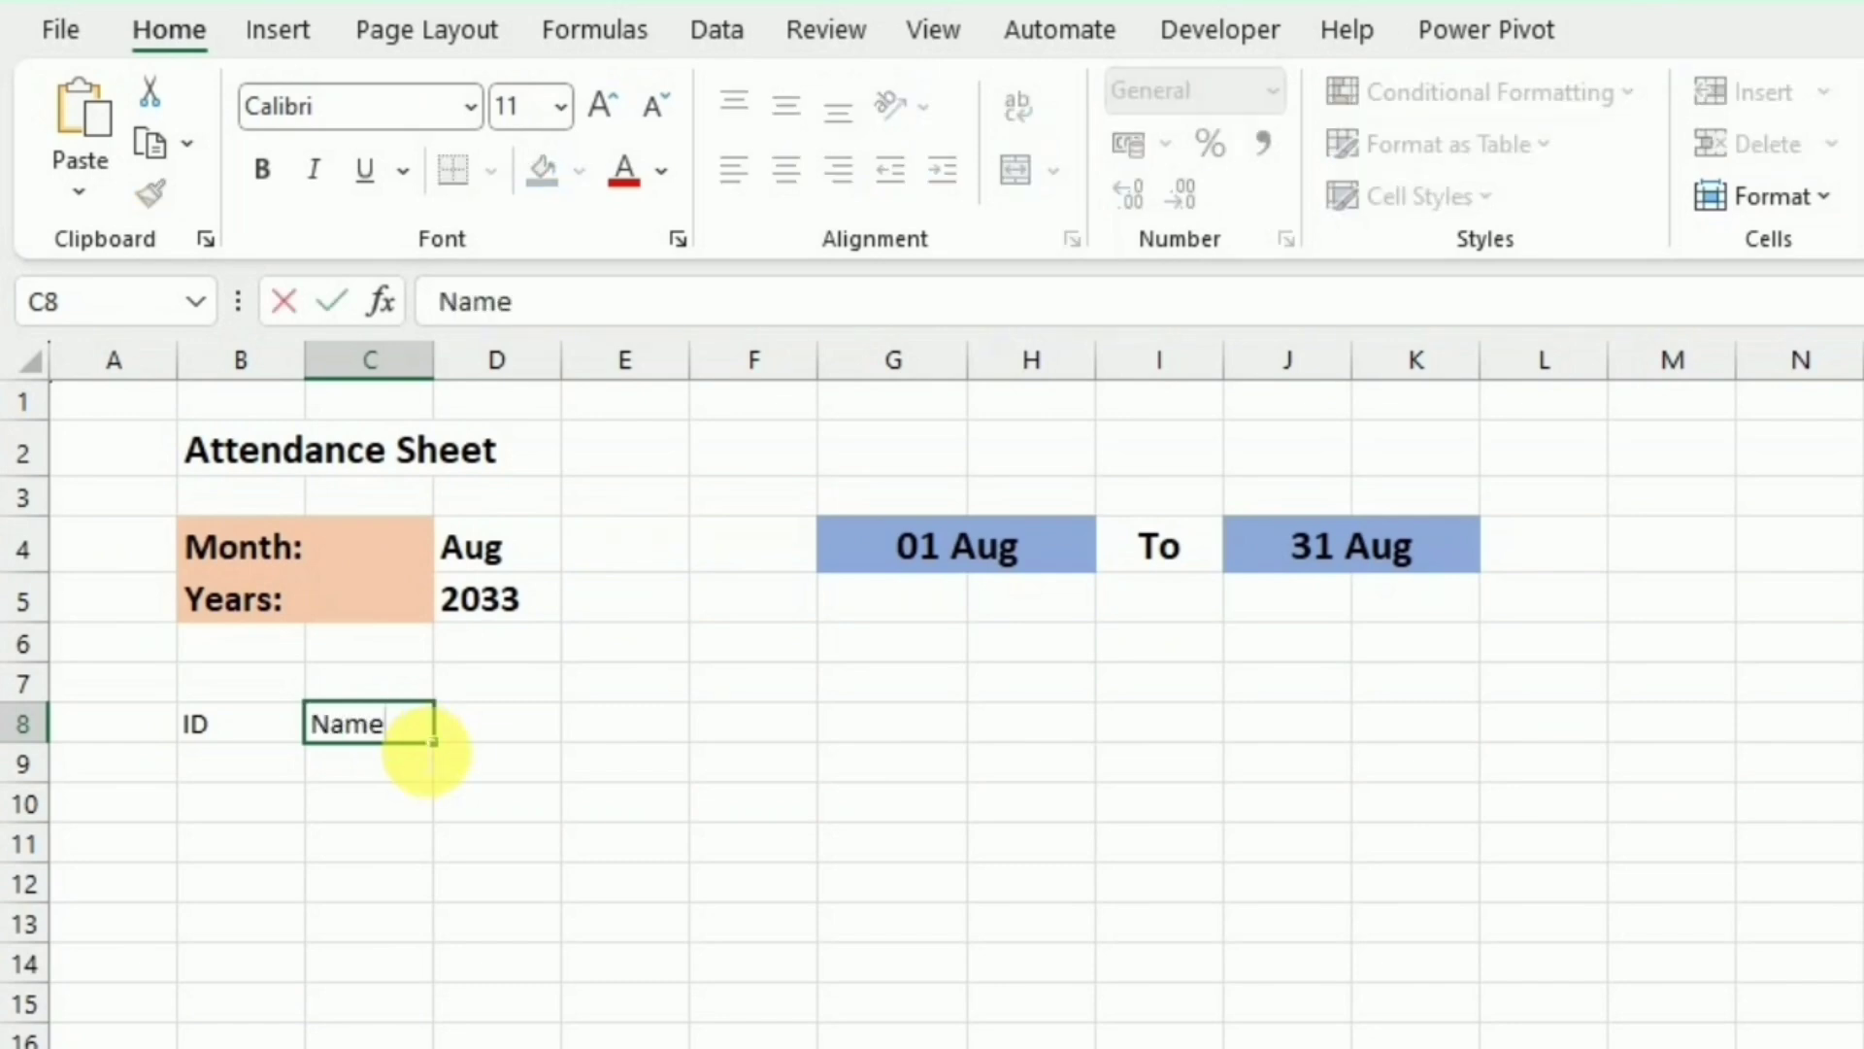
{"action": "left_click", "coordinate": [519, 740]}
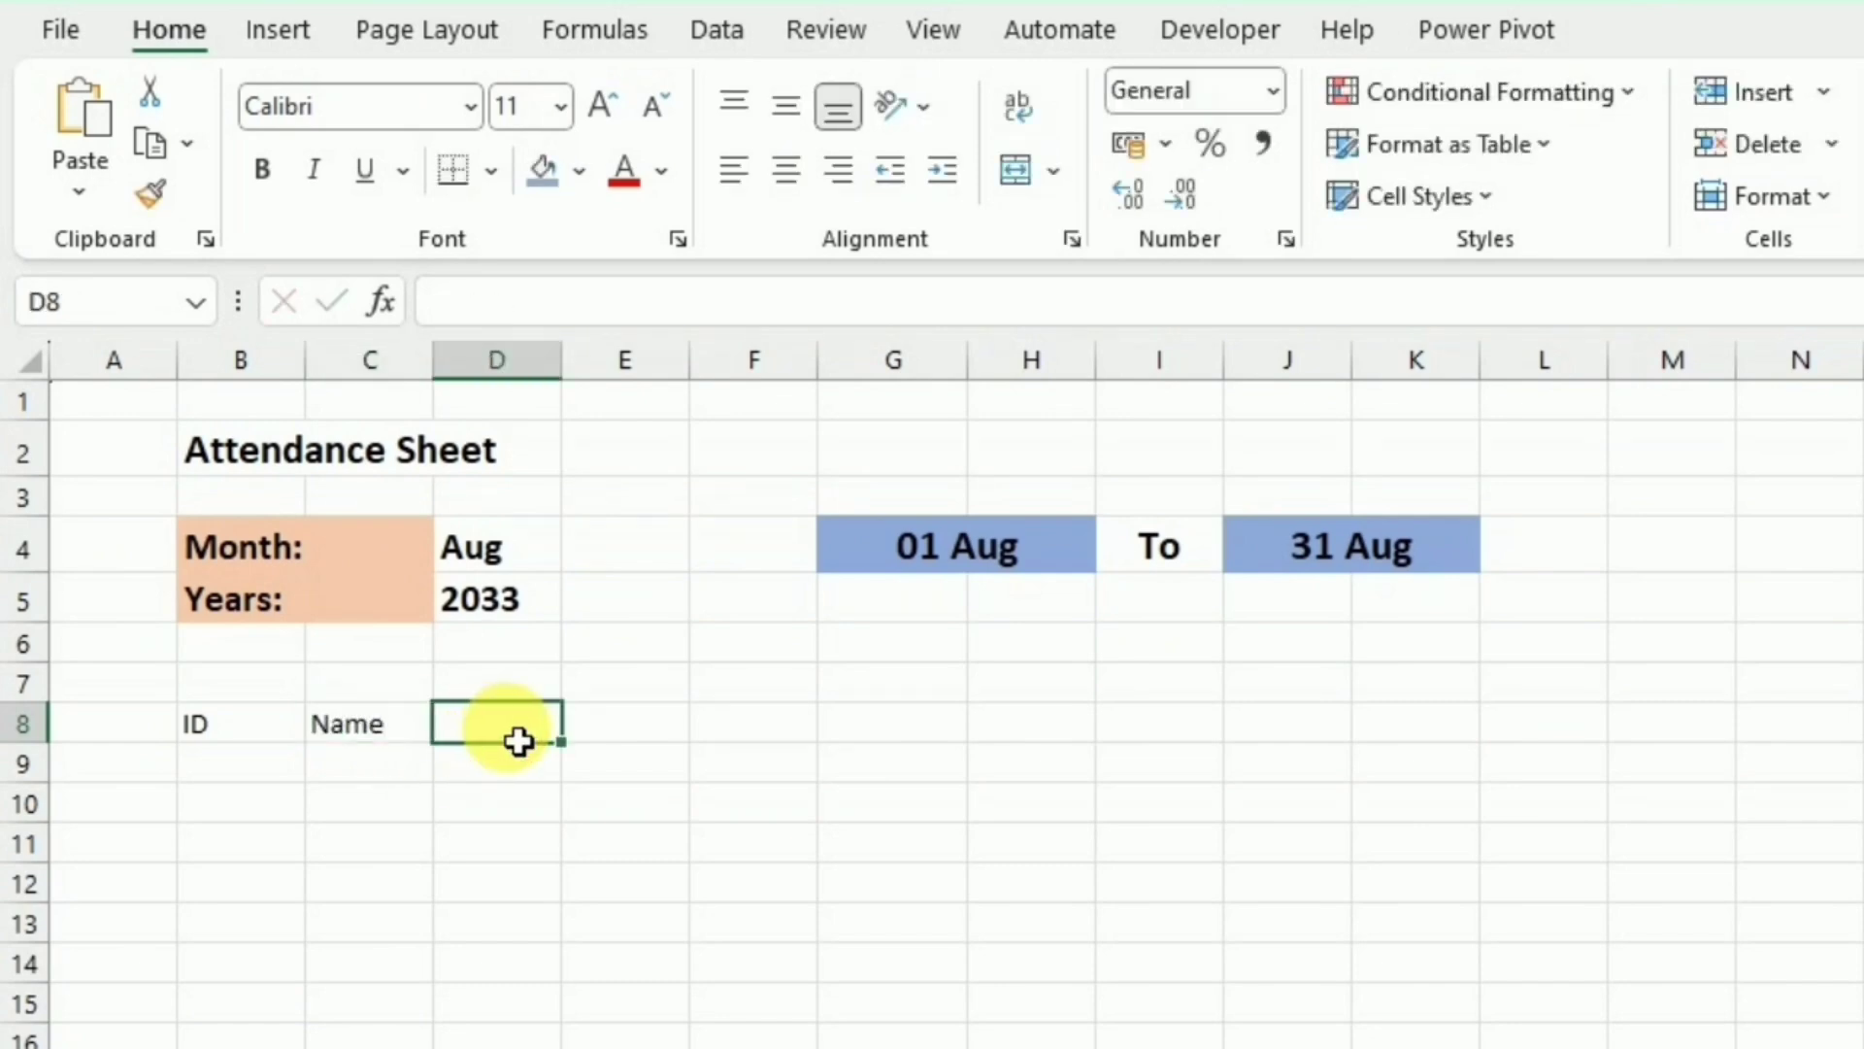
{"action": "type", "text": "Phone"}
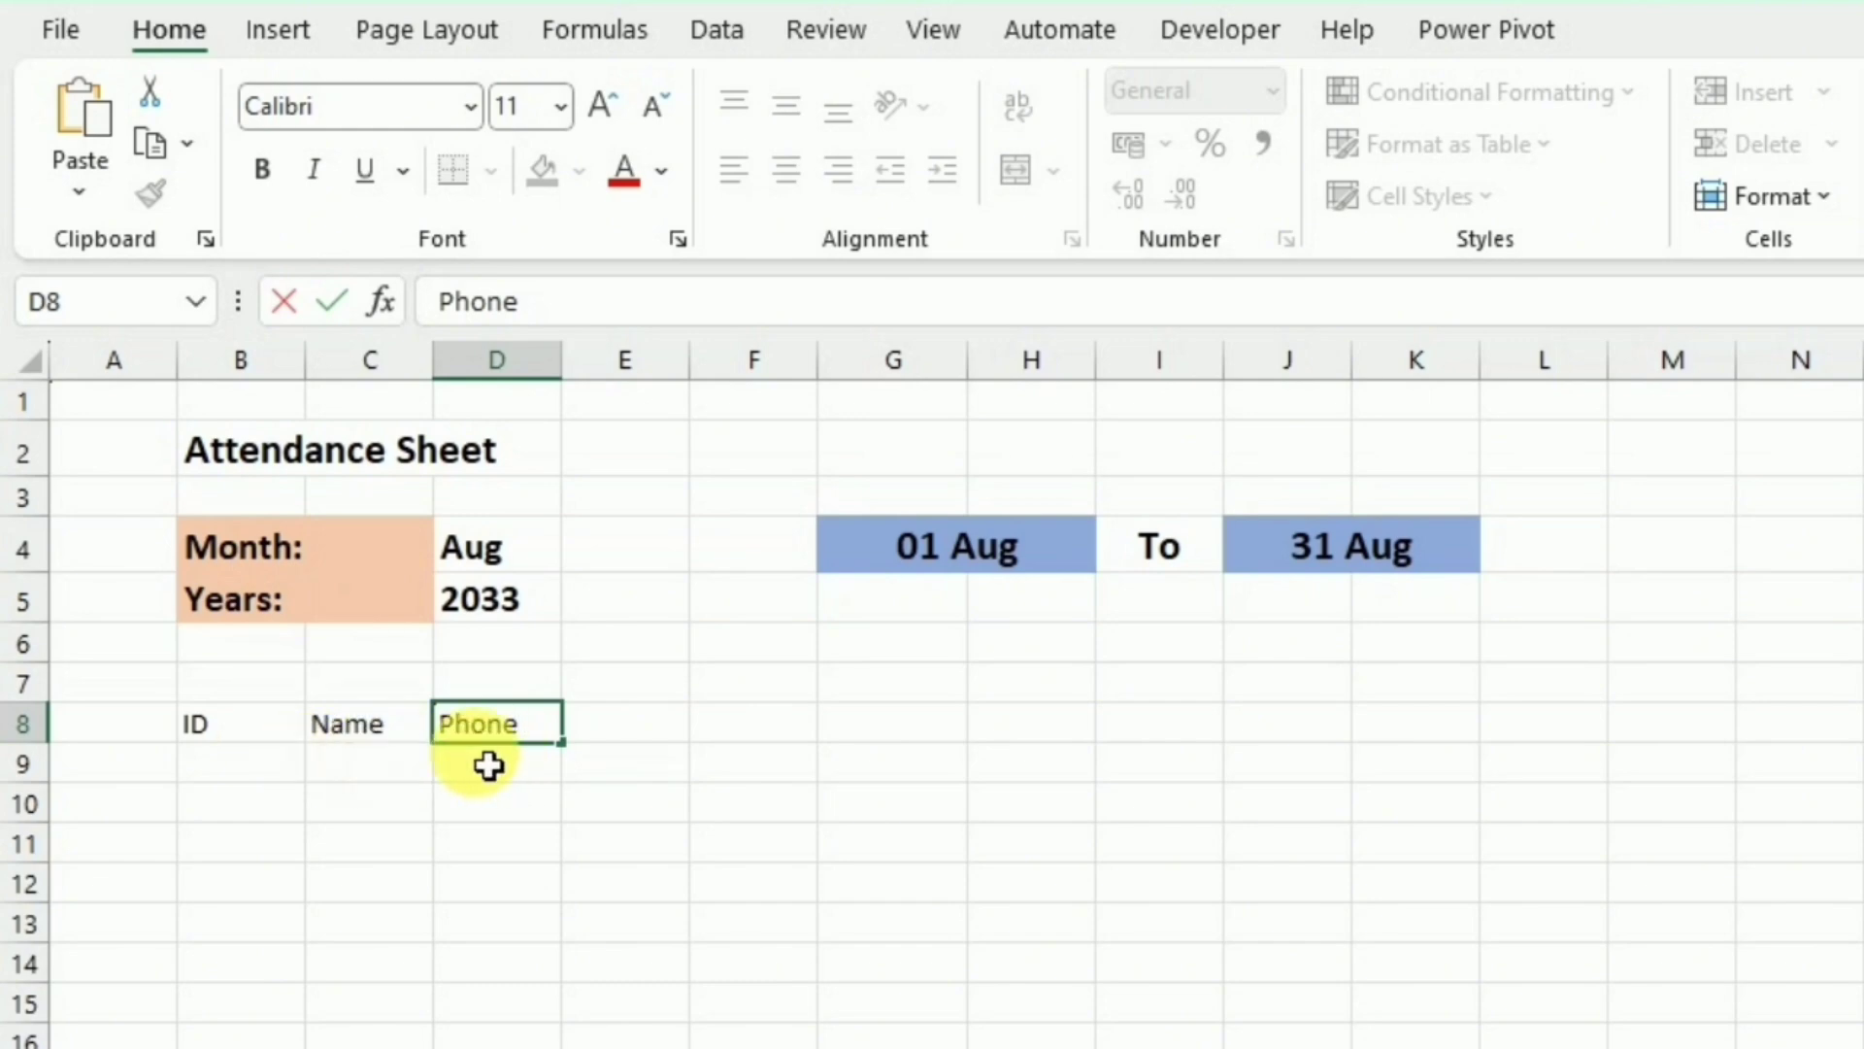
Step: Set the headers in B8:D8 to font size 14 and bold
{"action": "left_click_drag", "start_coordinate": [194, 724], "coordinate": [466, 743]}
{"action": "left_click", "coordinate": [602, 107]}
{"action": "left_click", "coordinate": [603, 108]}
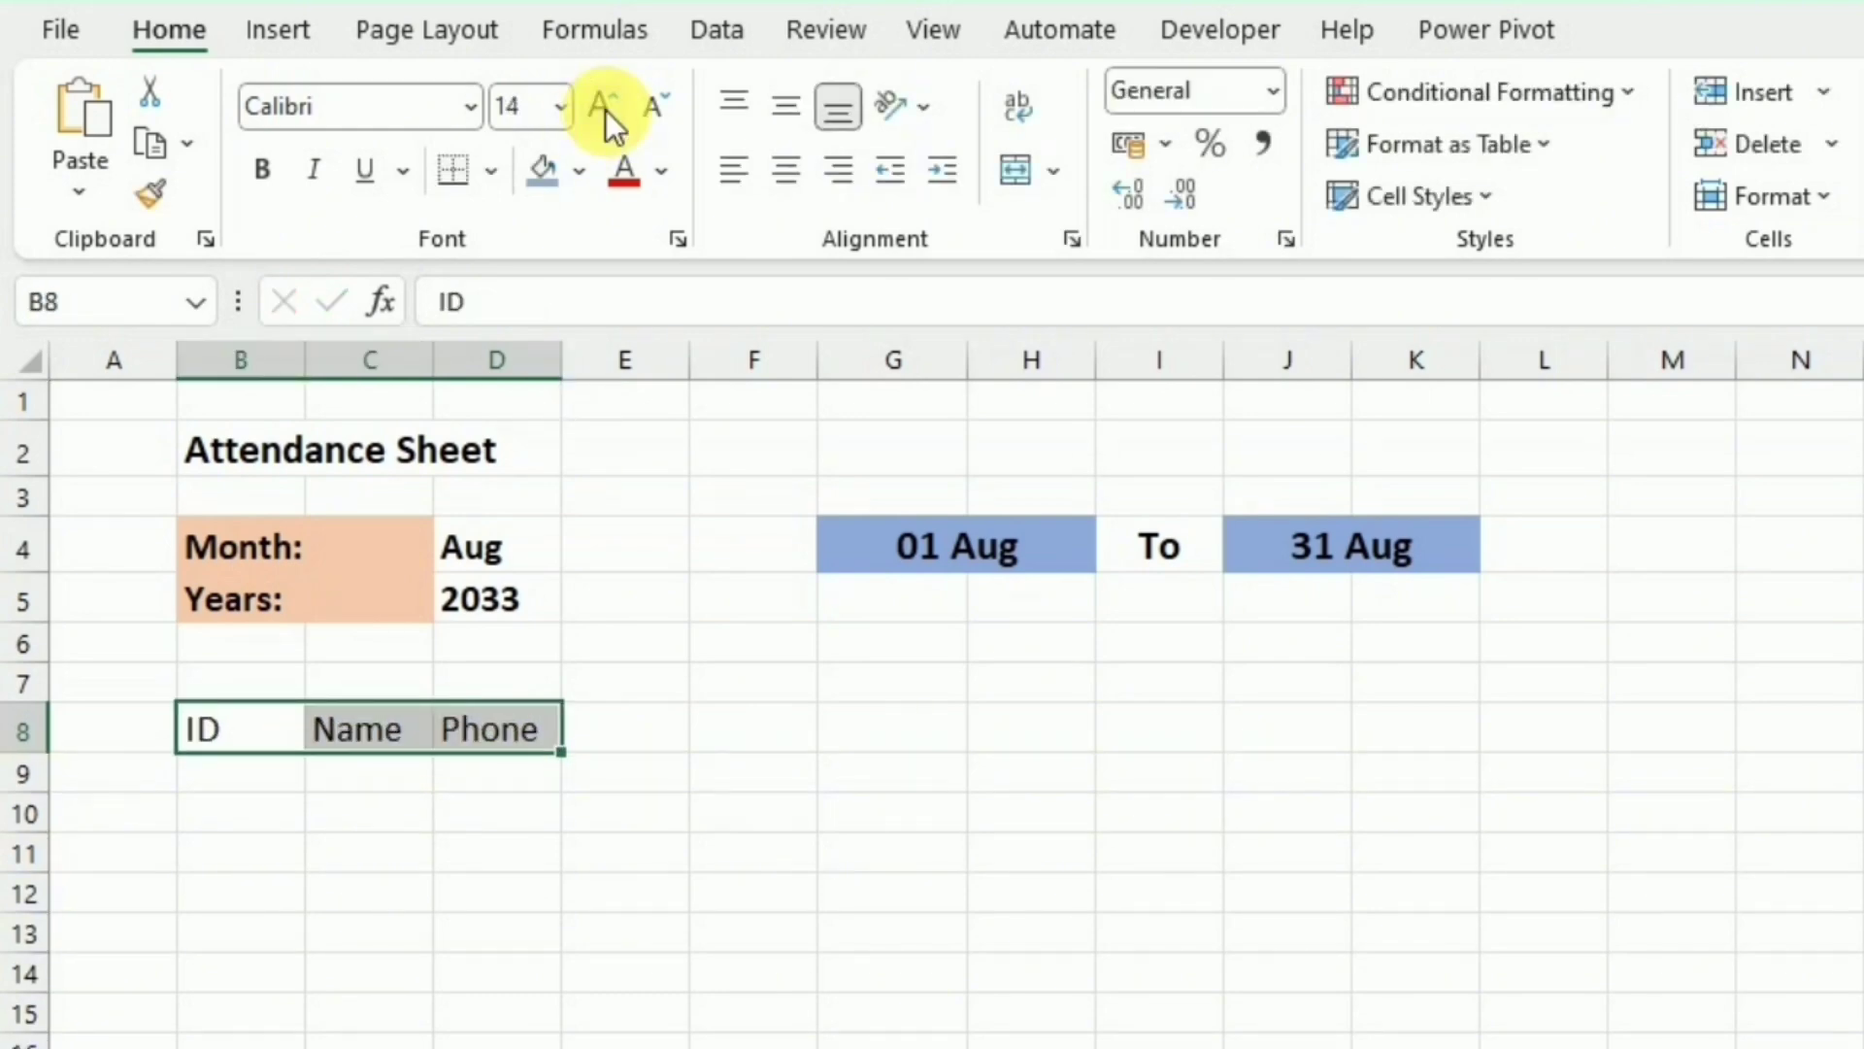
{"action": "left_click", "coordinate": [263, 171]}
Step: Apply all borders to the table range B8:D13
{"action": "left_click_drag", "start_coordinate": [223, 728], "coordinate": [539, 947]}
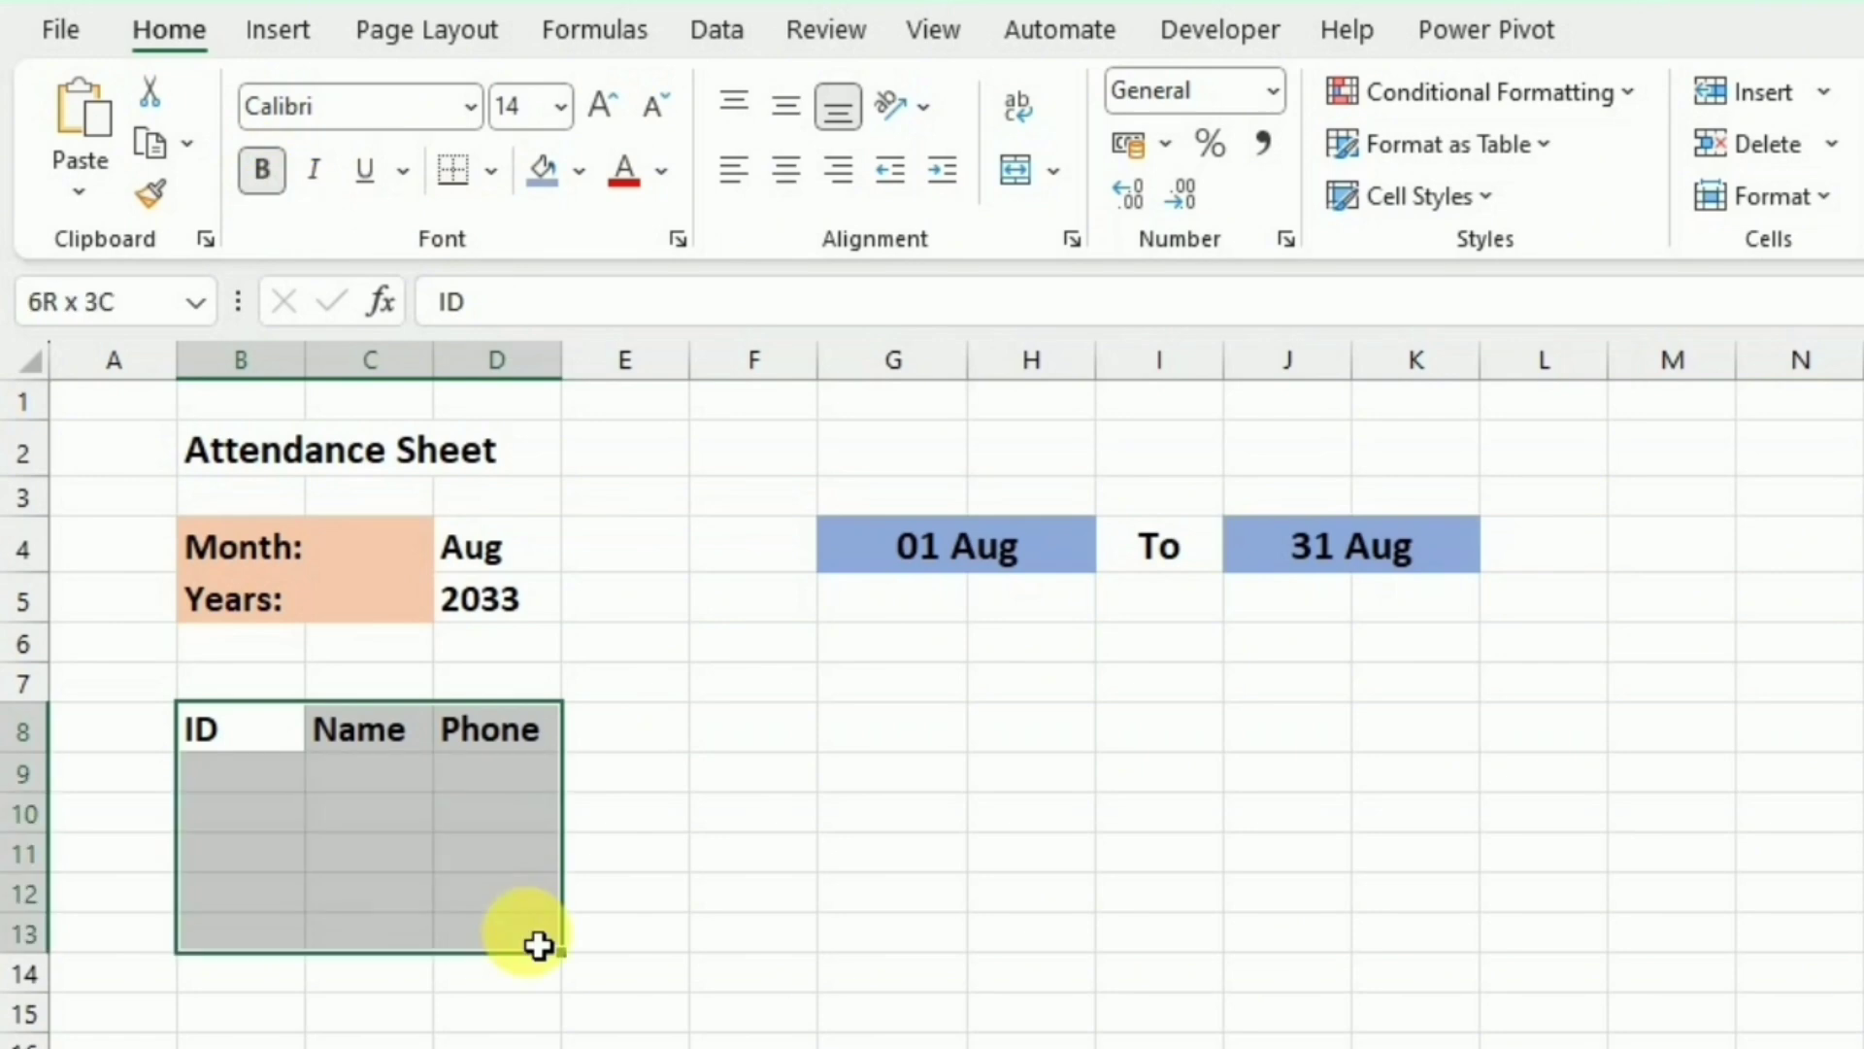
{"action": "left_click", "coordinate": [493, 181]}
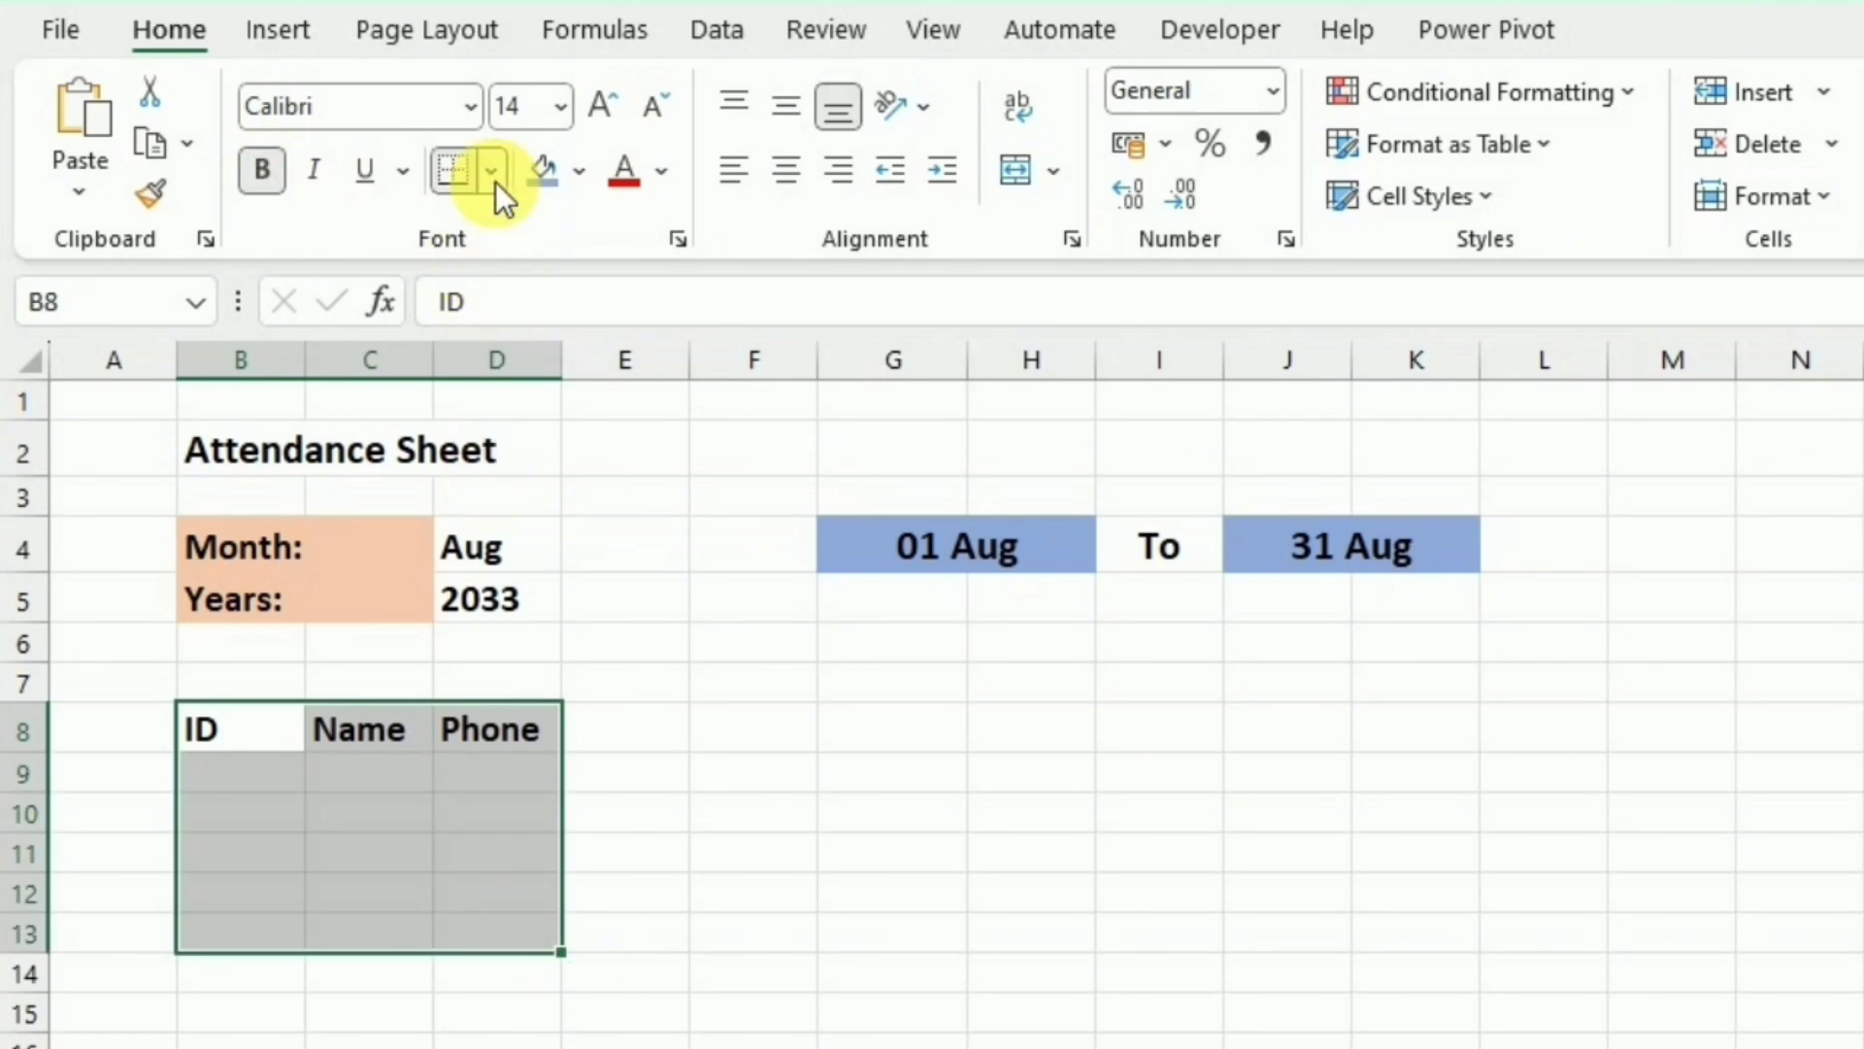
{"action": "left_click", "coordinate": [528, 569]}
{"action": "left_click", "coordinate": [540, 568]}
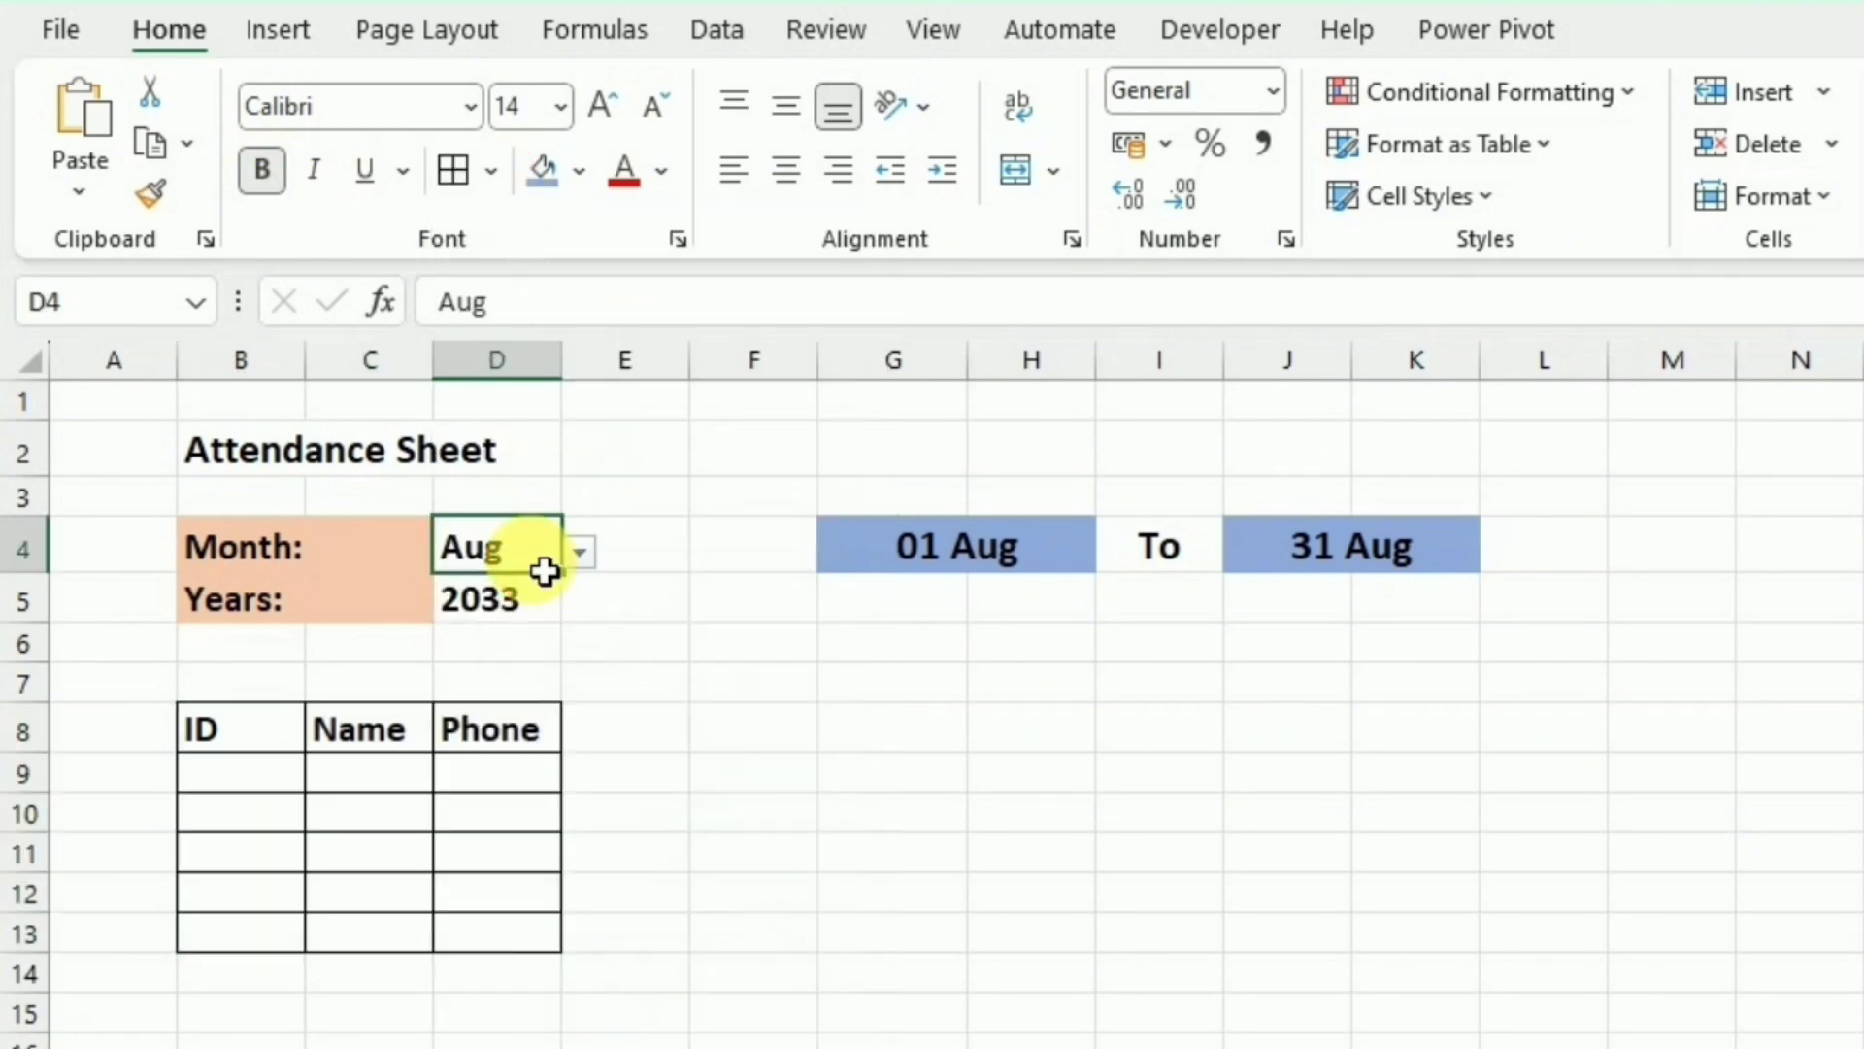
Step: Enter the formula =G4 in F7 to link the first day to the start date
{"action": "left_click", "coordinate": [791, 690]}
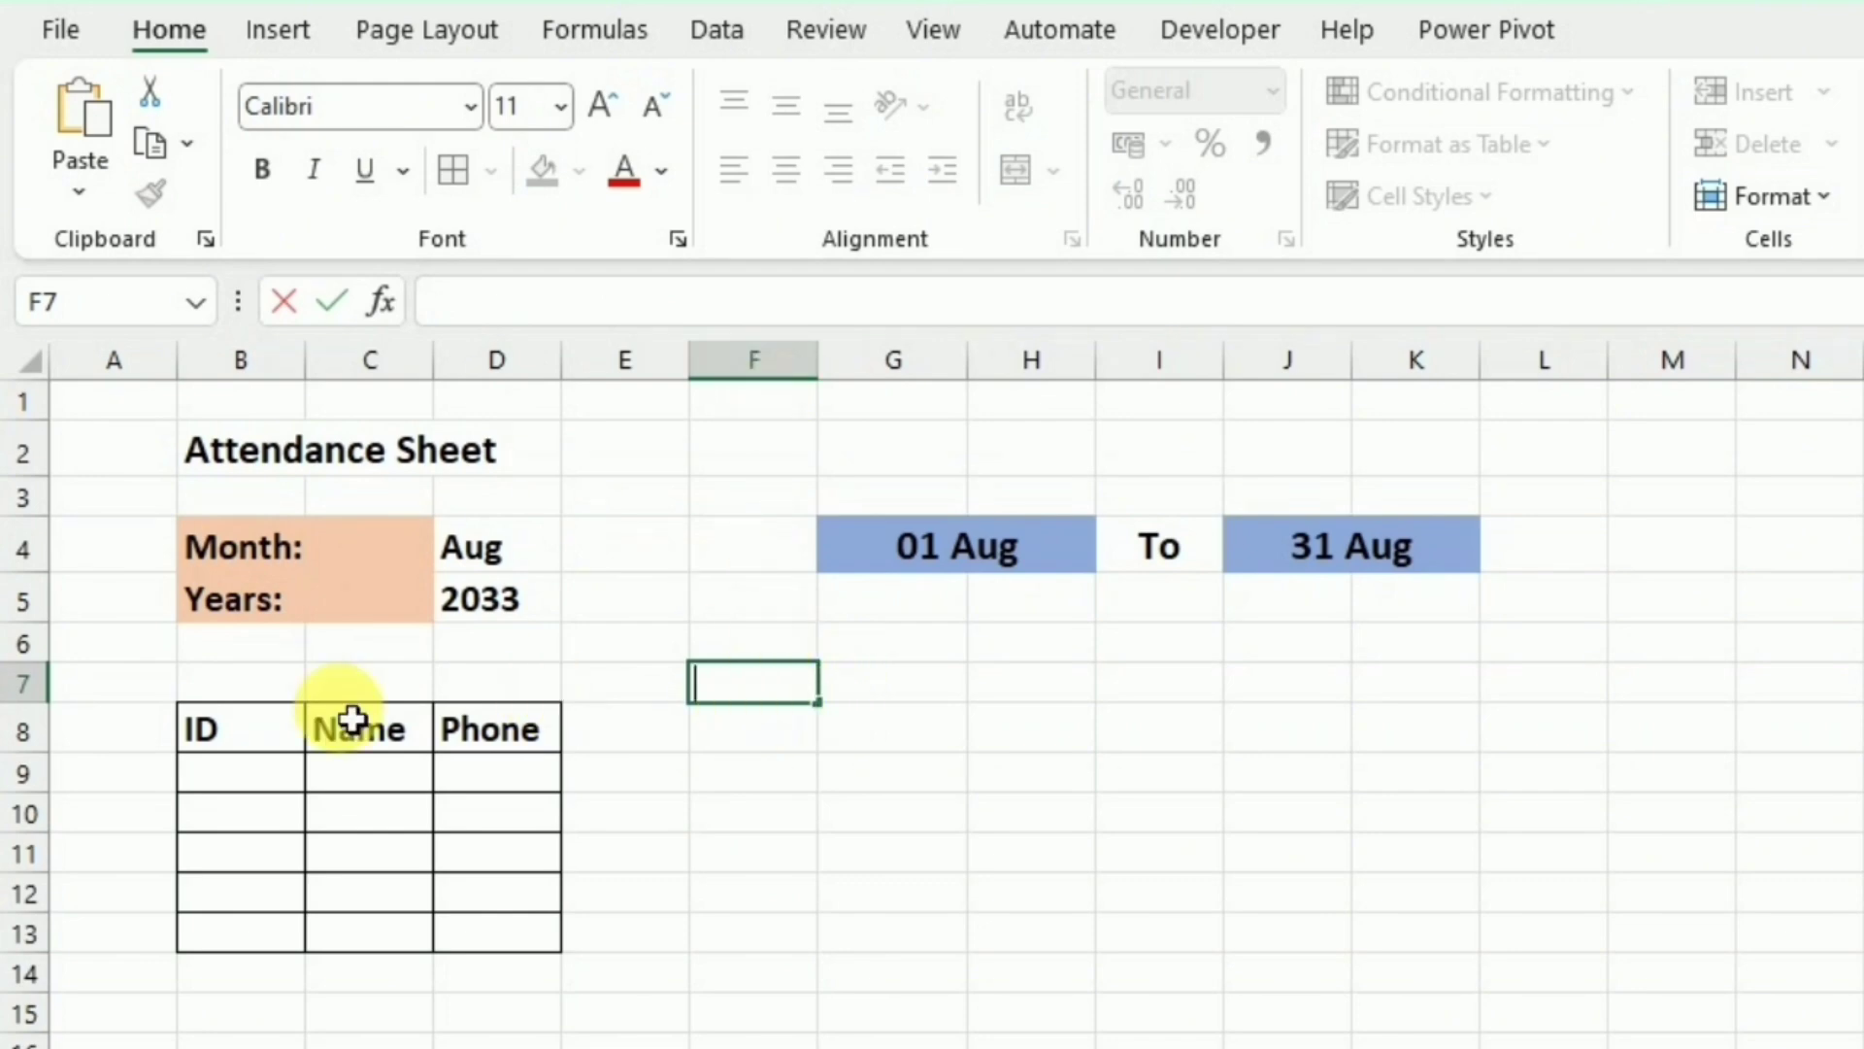
{"action": "double_click", "coordinate": [728, 699]}
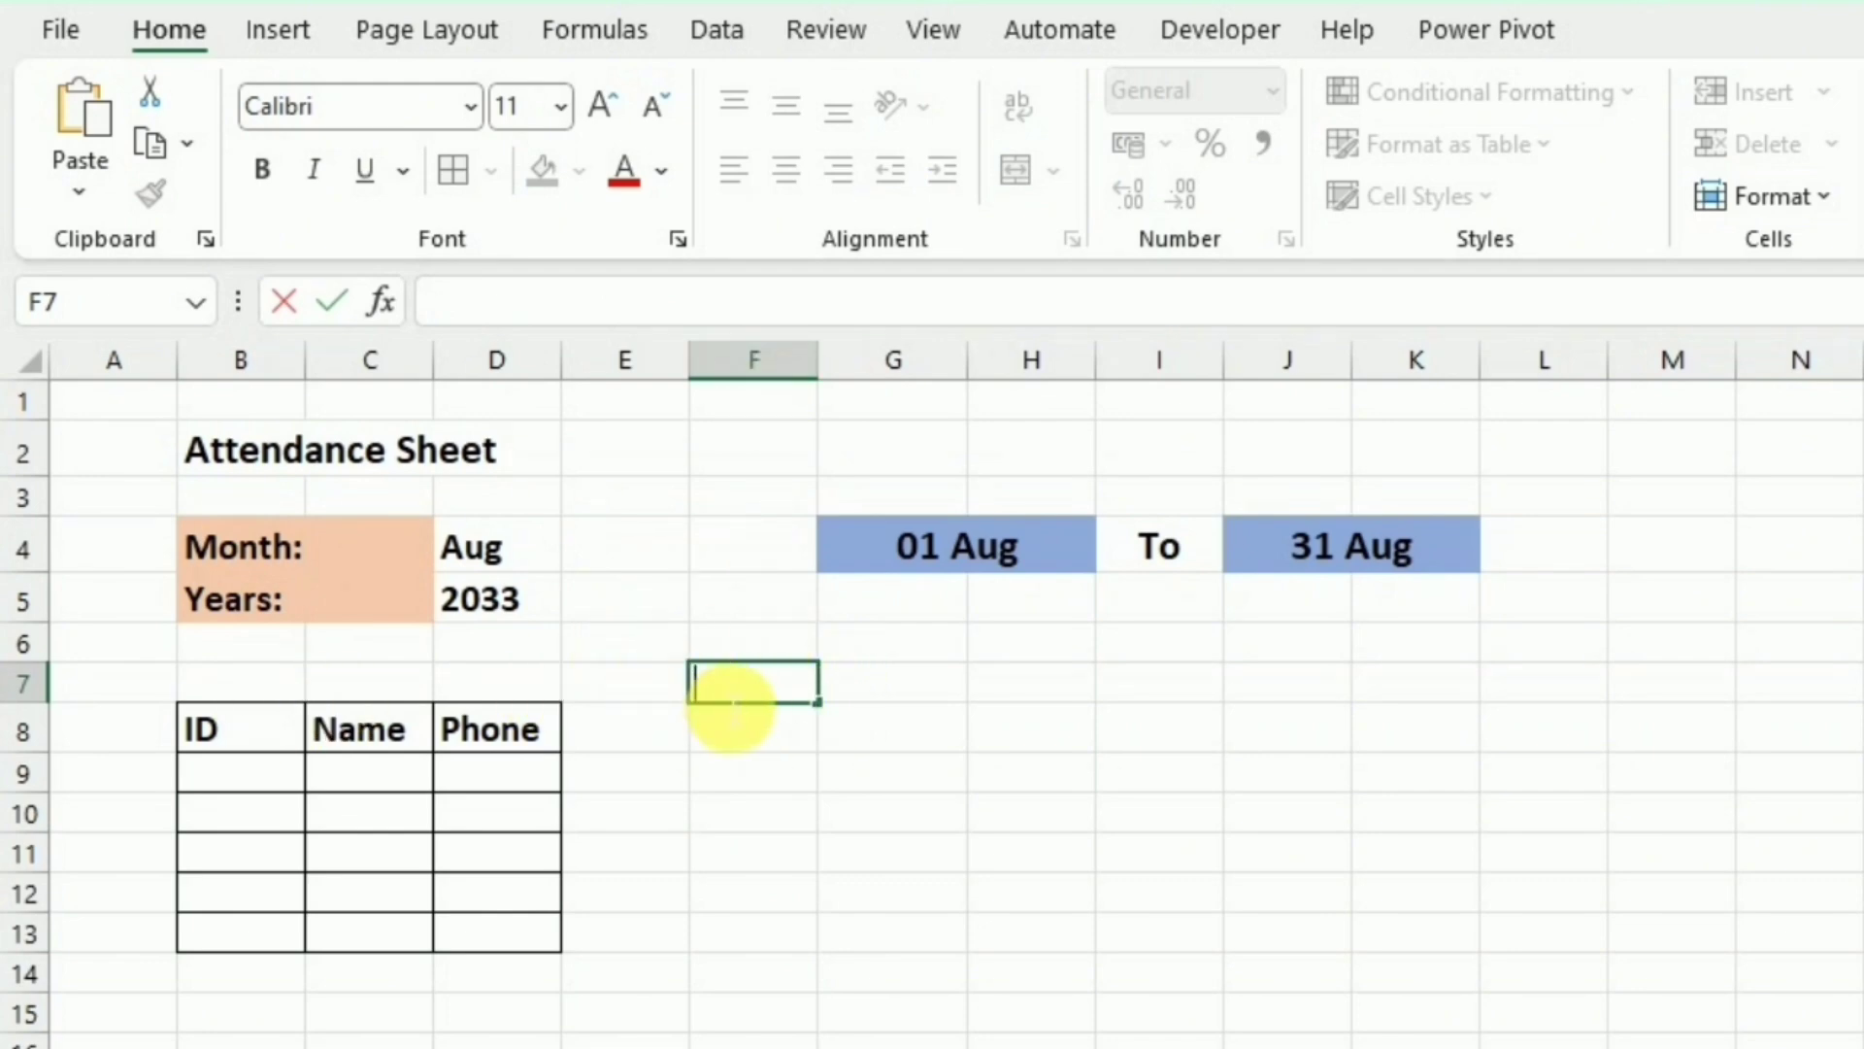
{"action": "type", "text": "="}
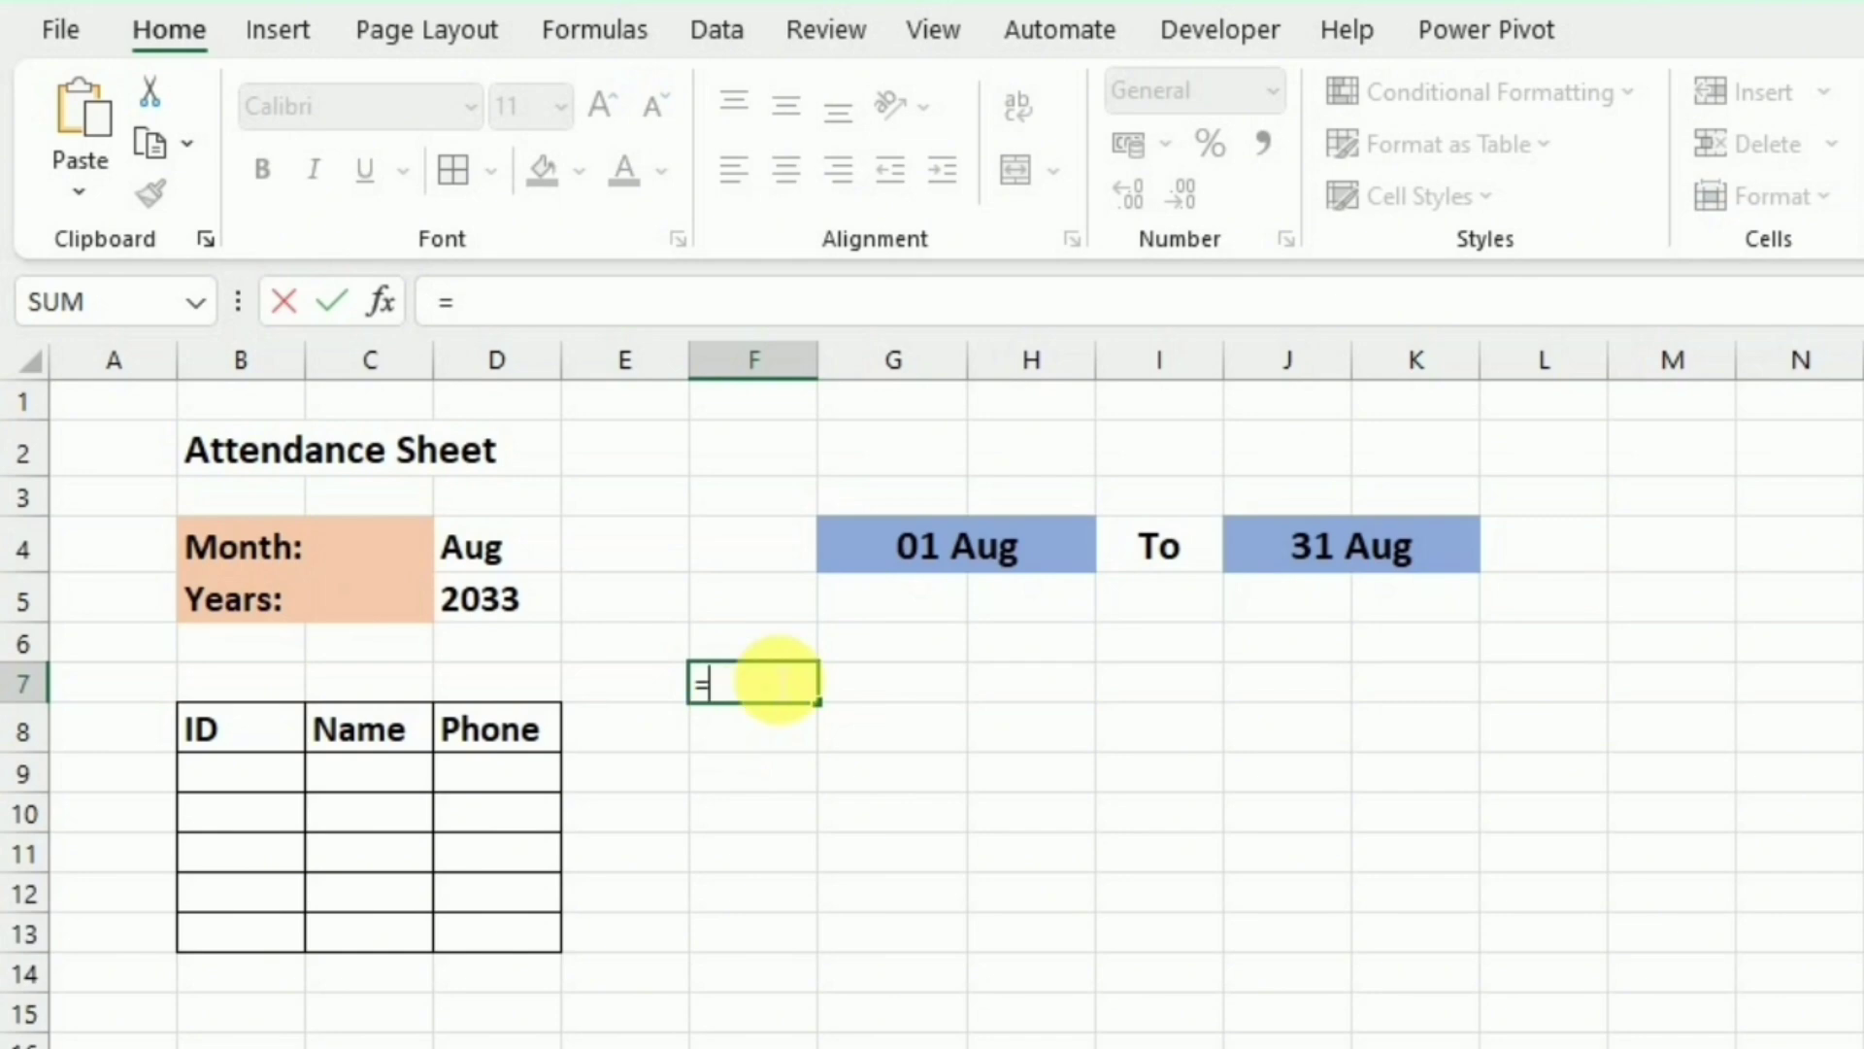
{"action": "left_click", "coordinate": [878, 574]}
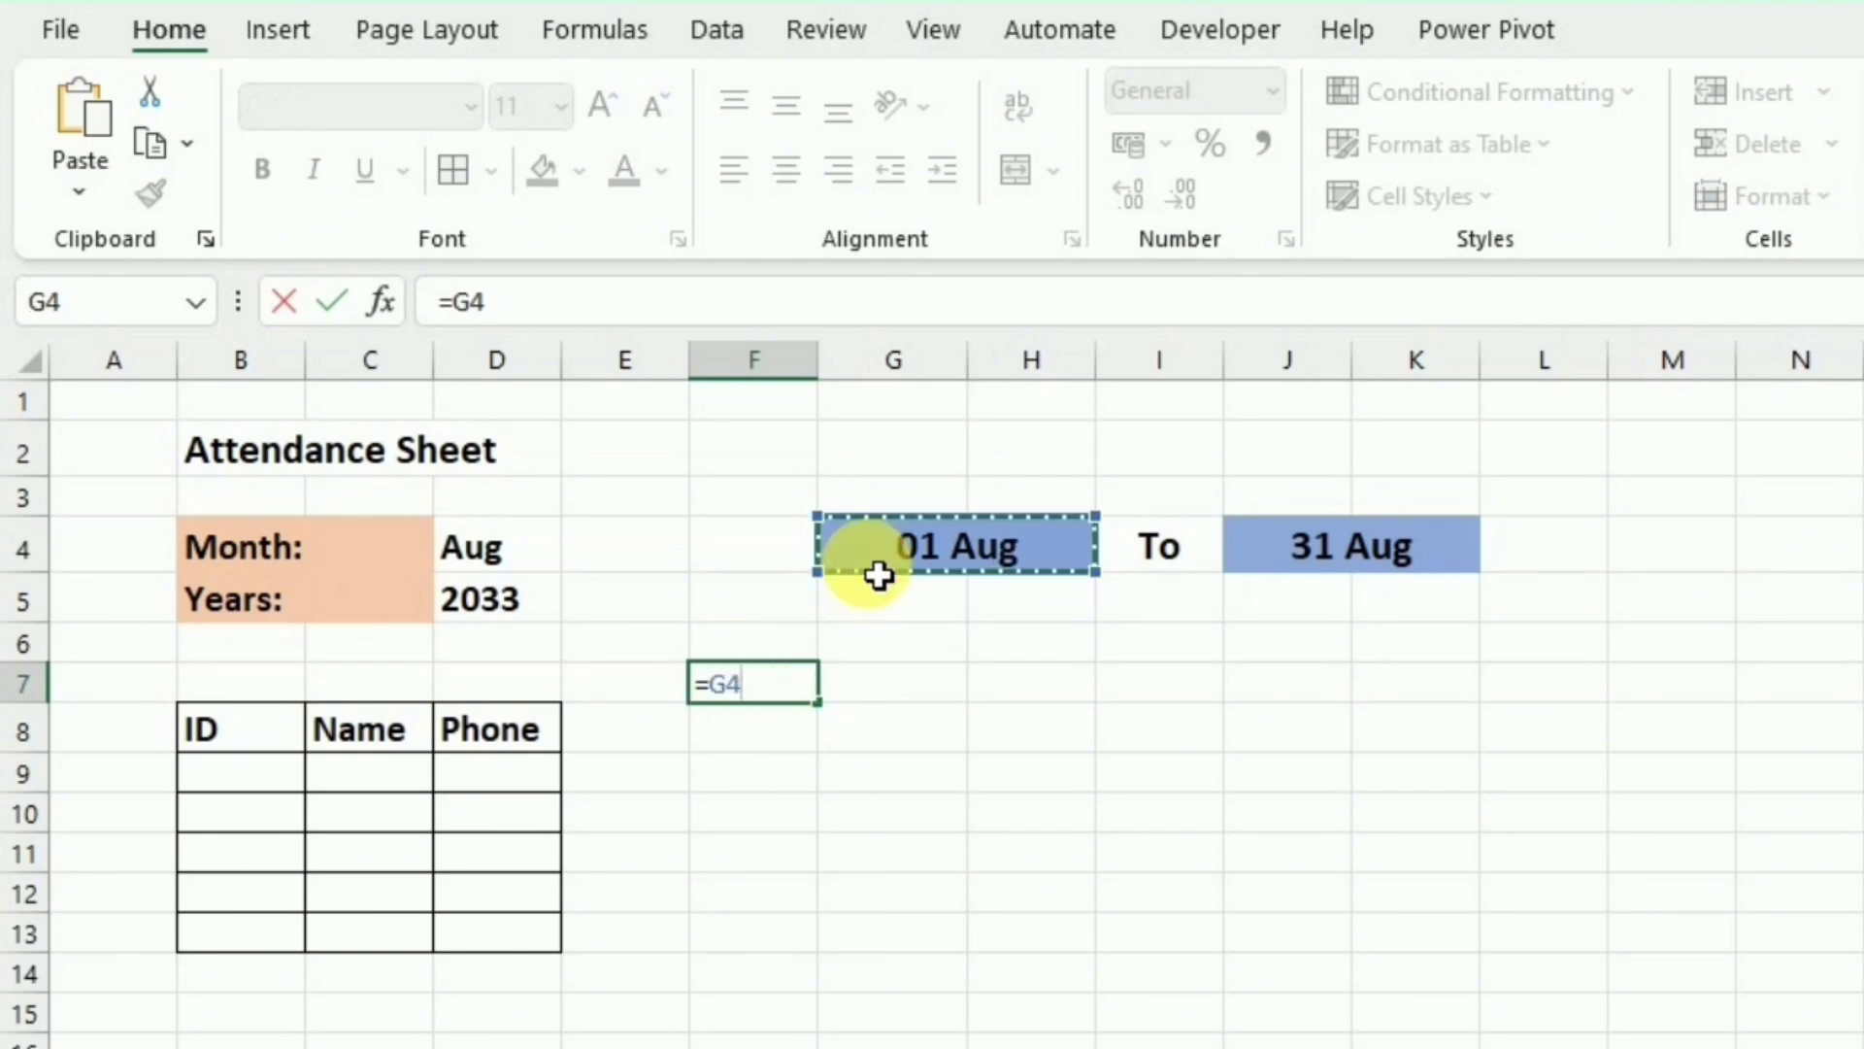
{"action": "key", "text": "Return"}
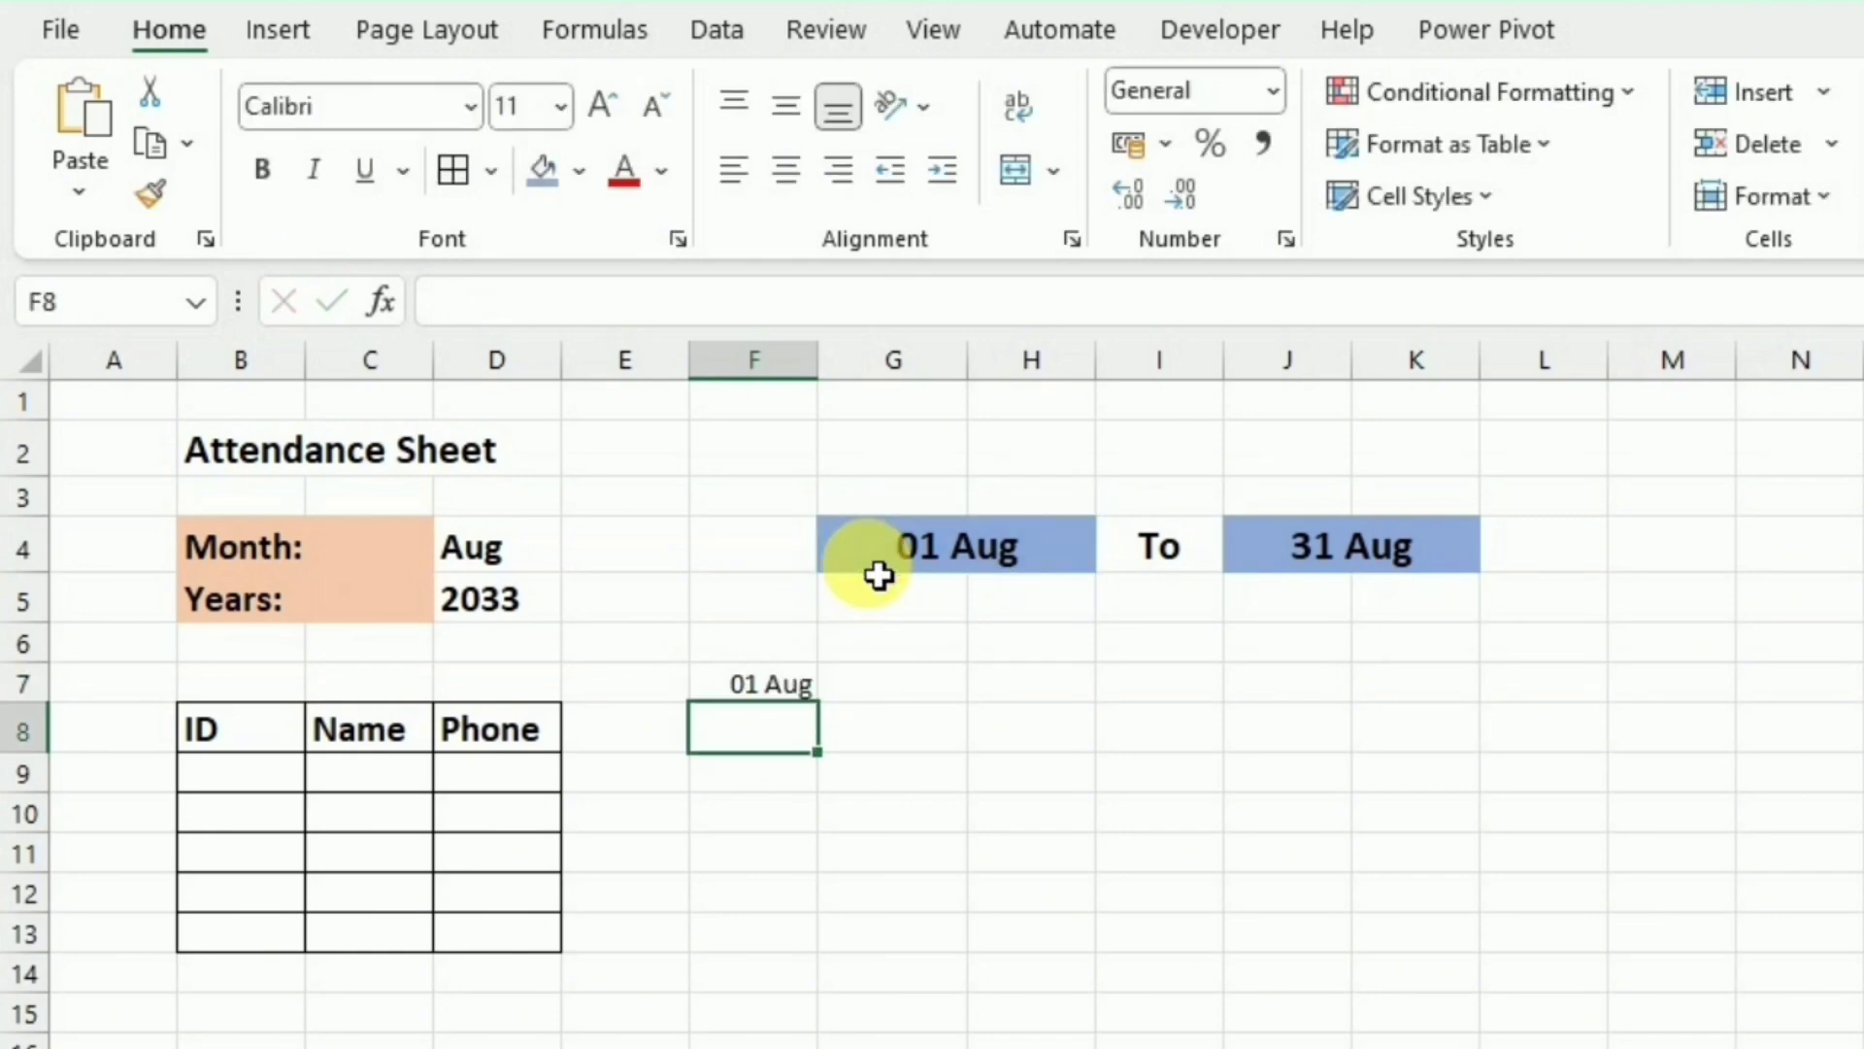
Step: Change the custom number format of F7 to dd so only the day is displayed
{"action": "left_click", "coordinate": [788, 691]}
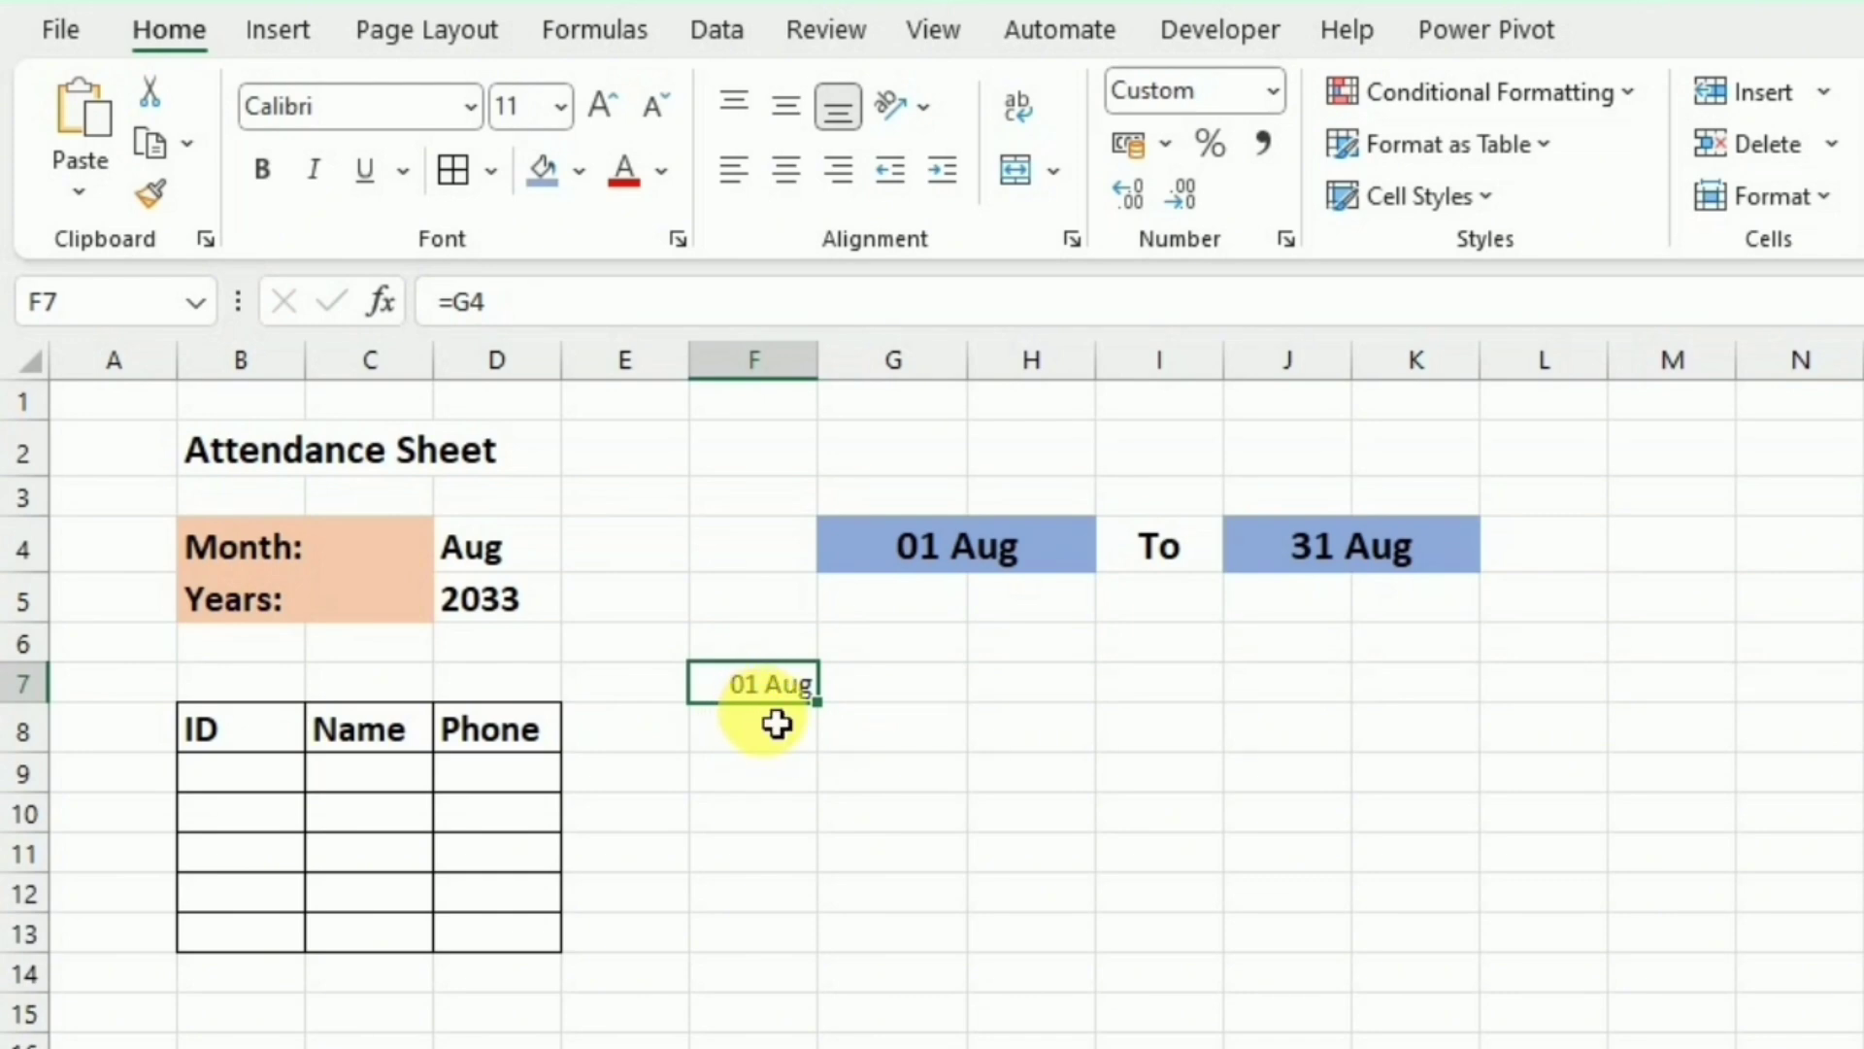
{"action": "key", "text": "ctrl+1"}
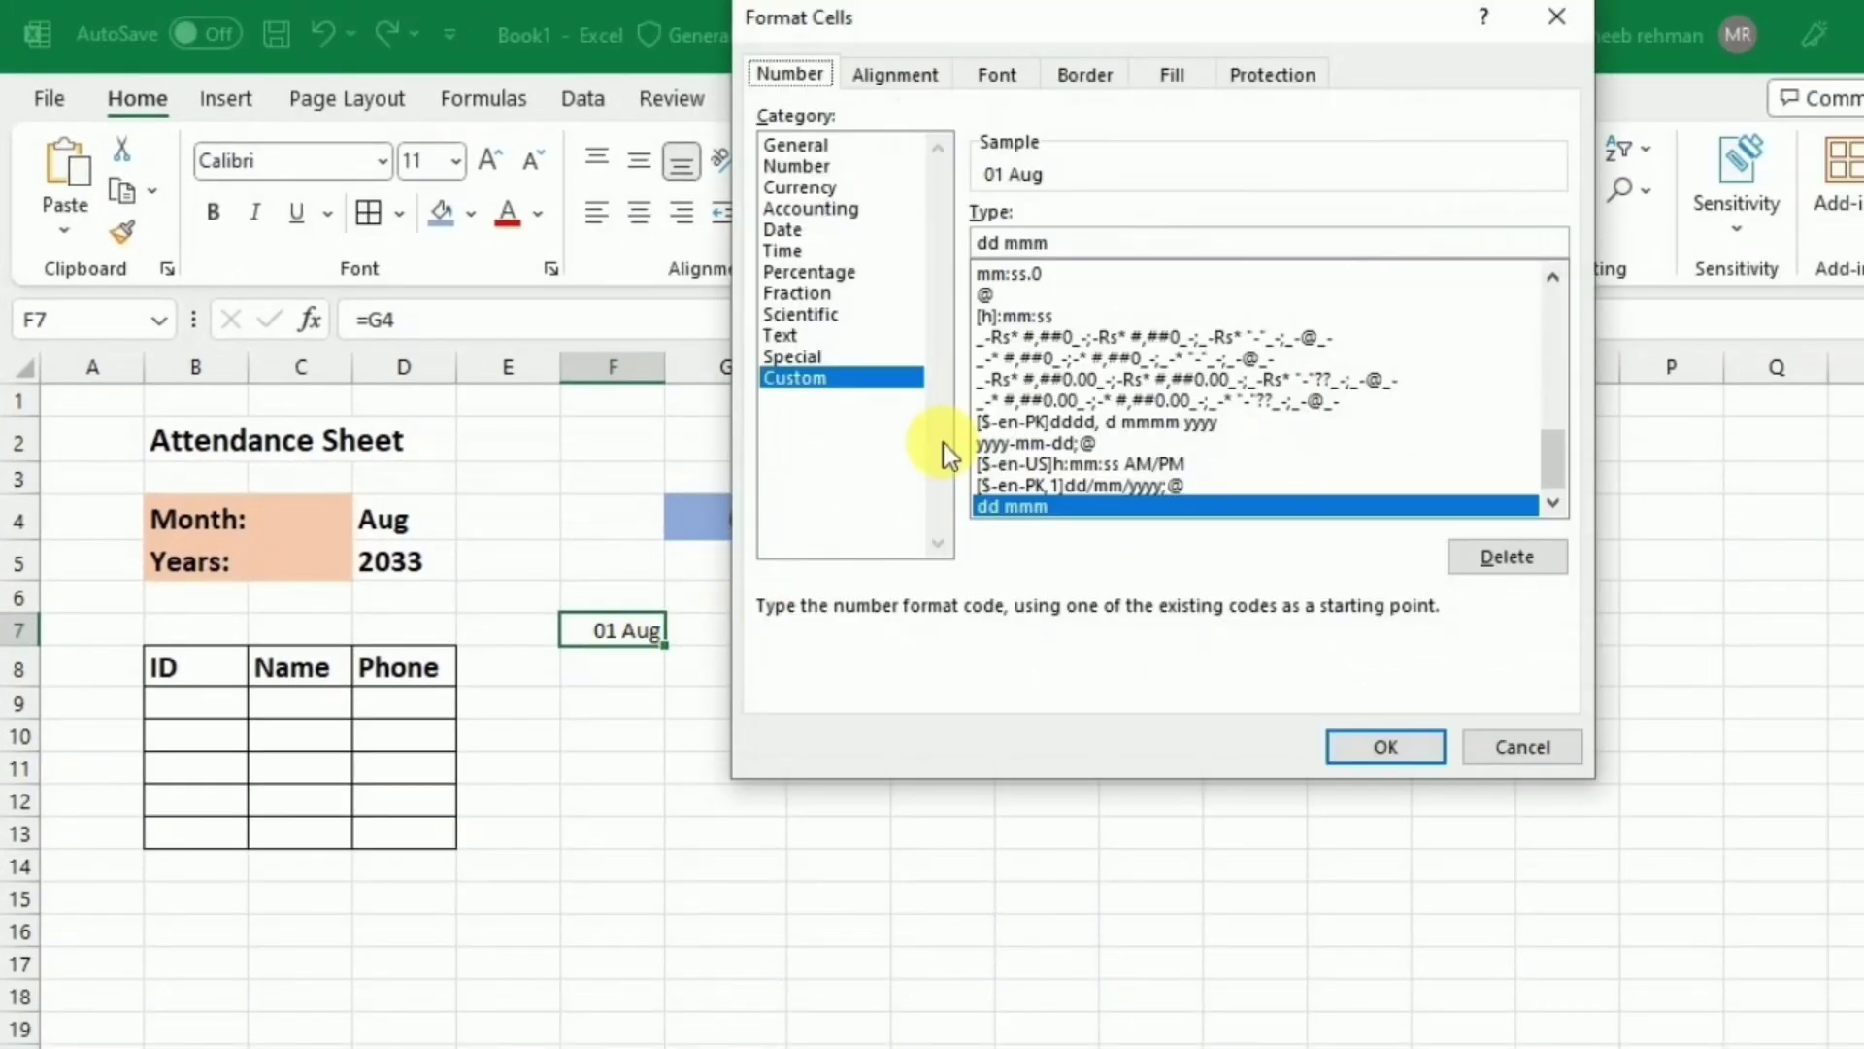
{"action": "double_click", "coordinate": [1094, 245]}
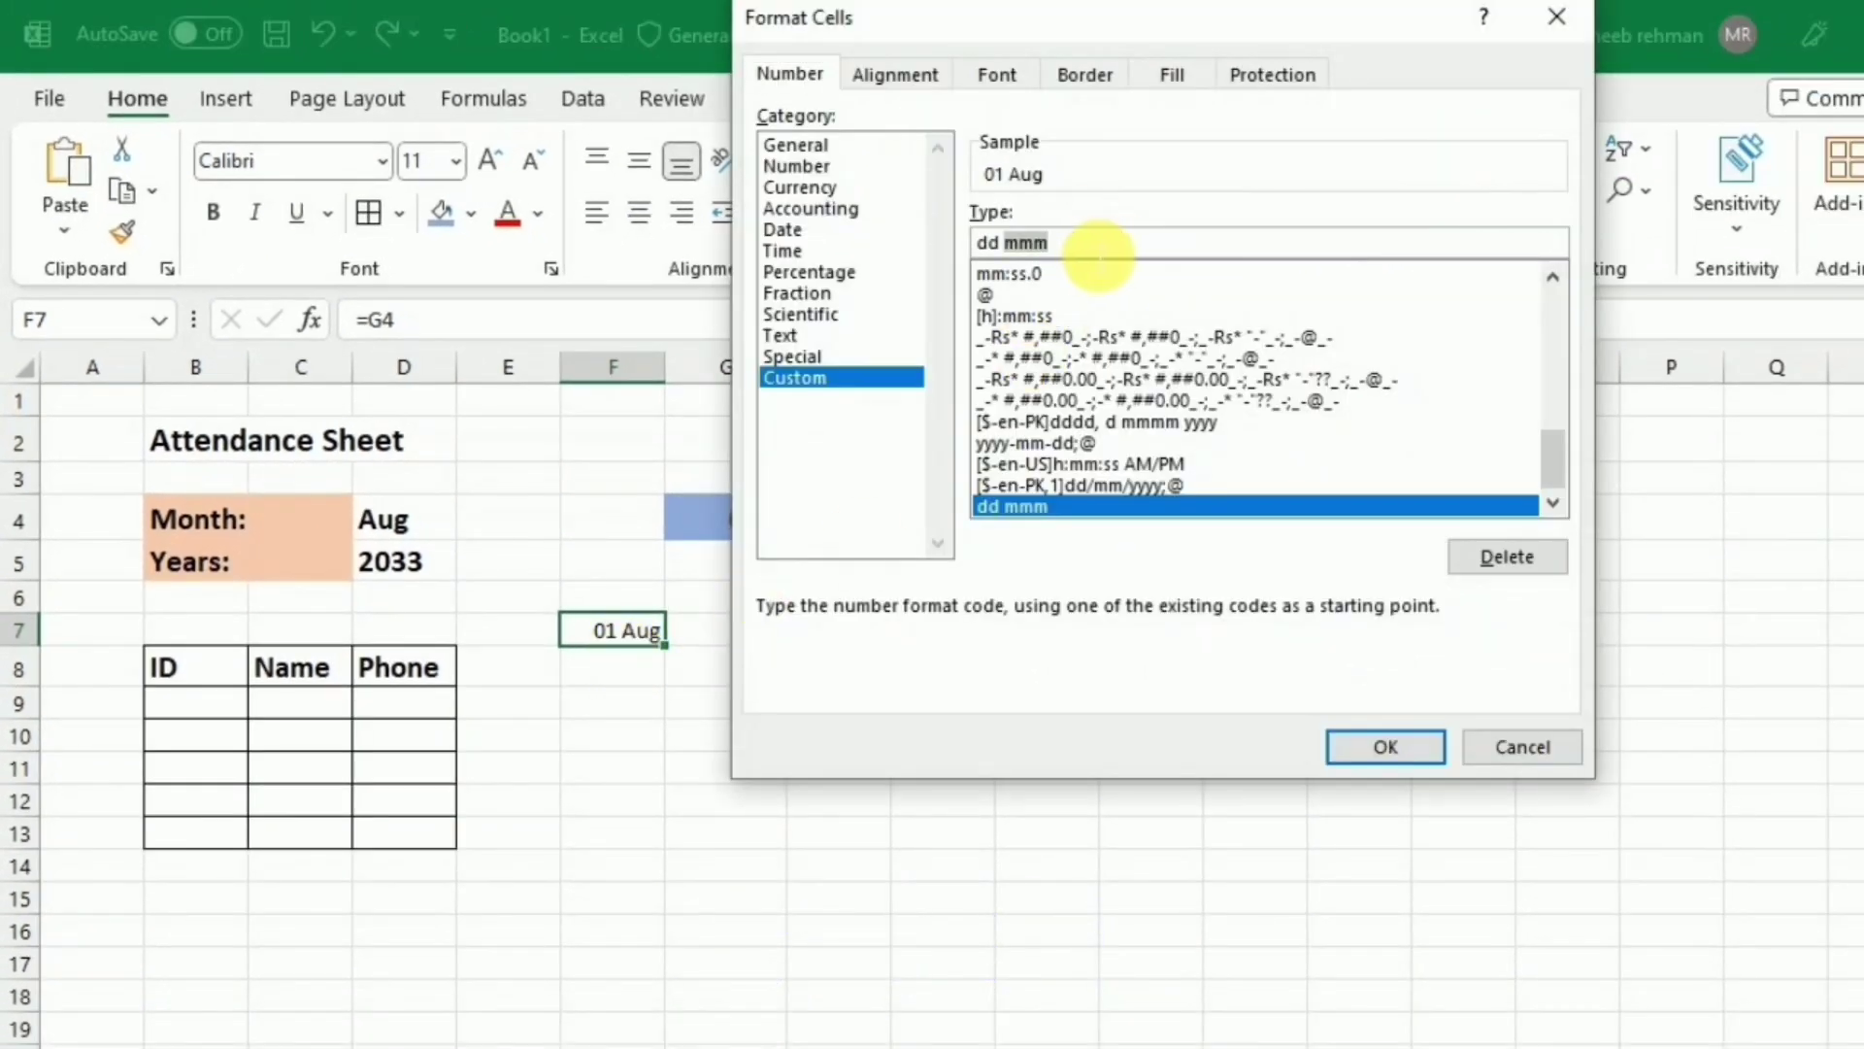
{"action": "key", "text": "BackSpace"}
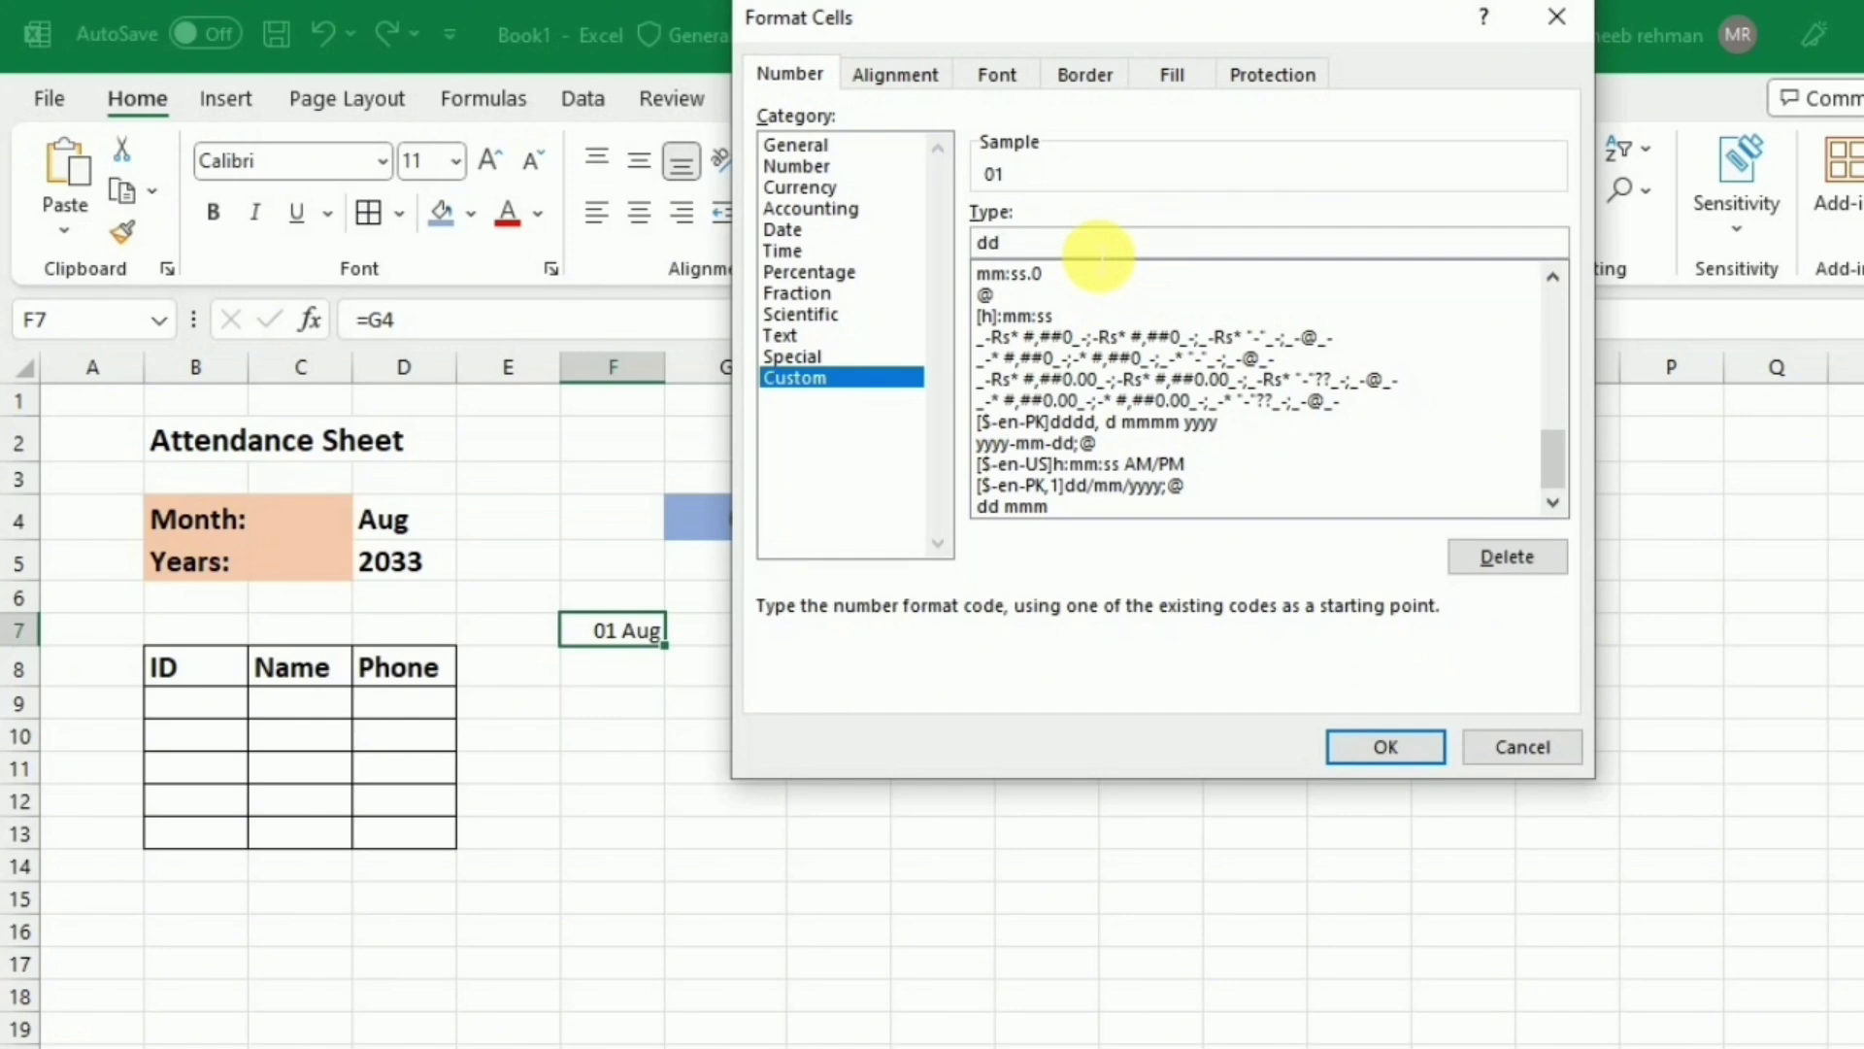
{"action": "left_click", "coordinate": [1372, 753]}
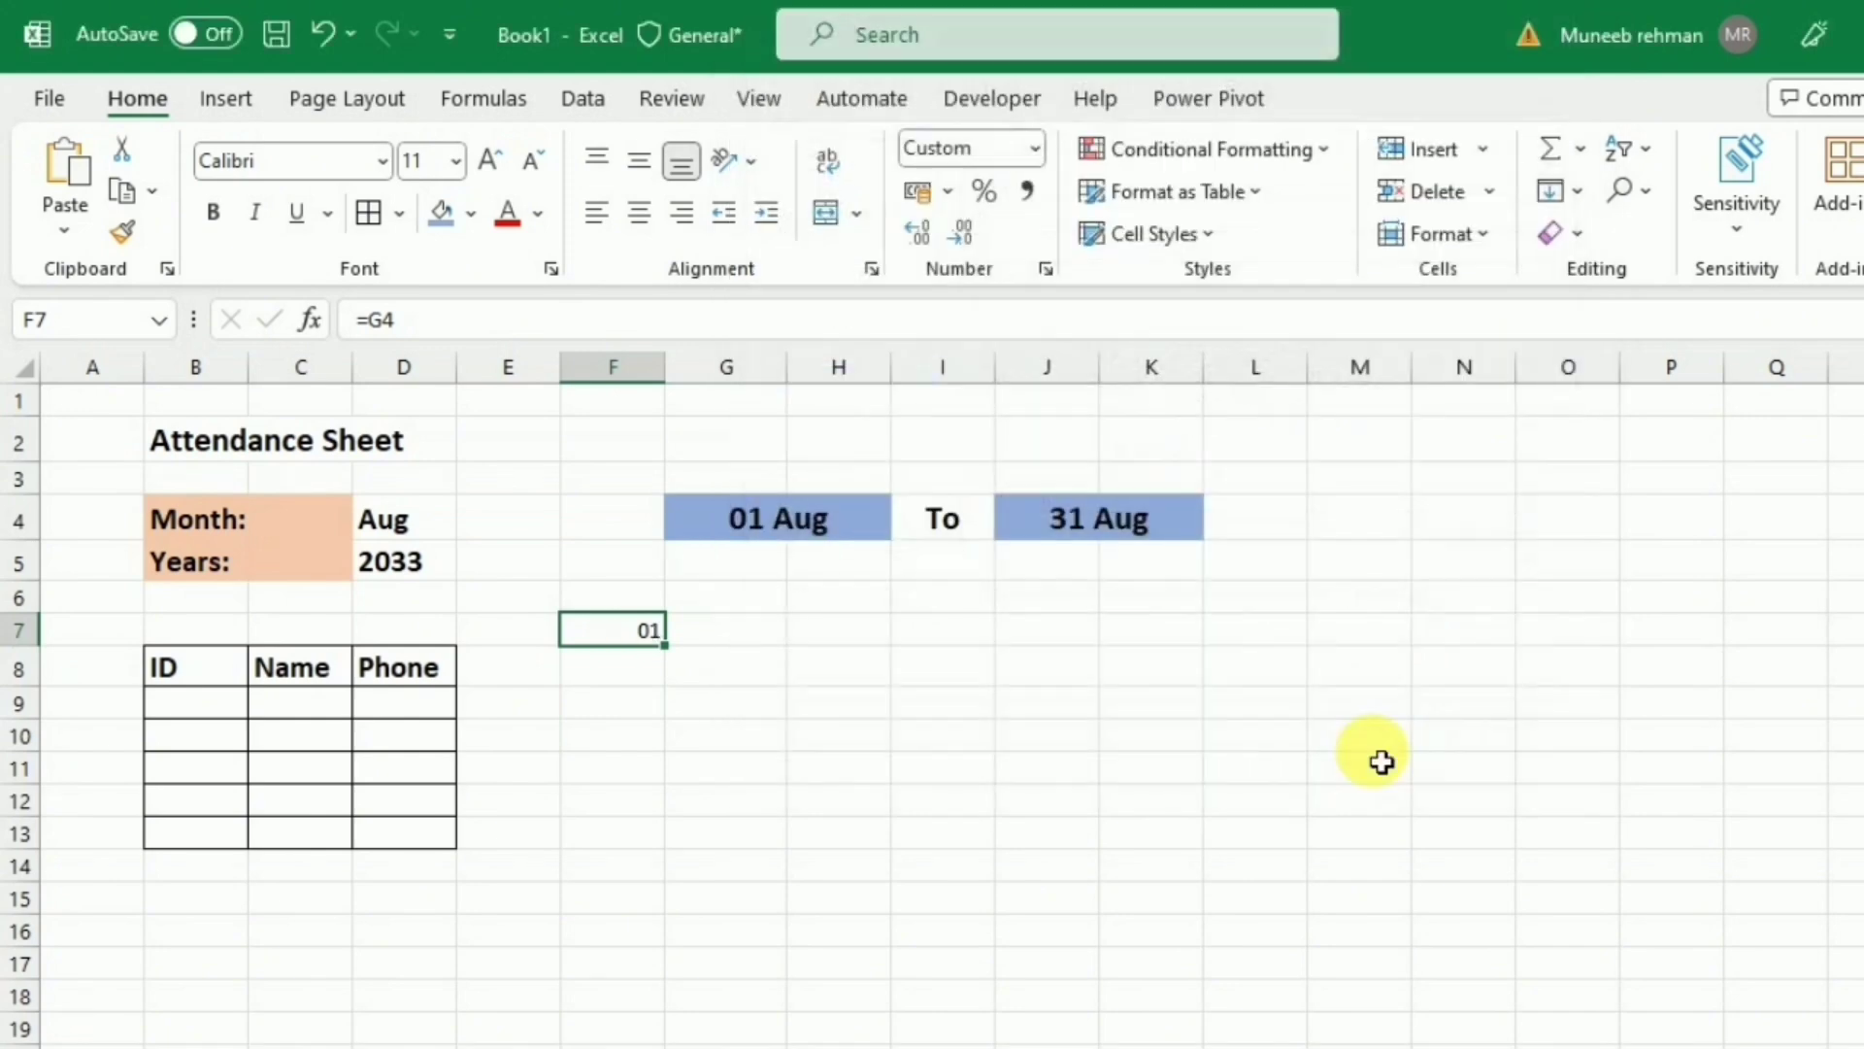
Step: Enter the next-day formula =IF(F7<J4,F7+1," ") in G7
{"action": "left_click", "coordinate": [714, 646]}
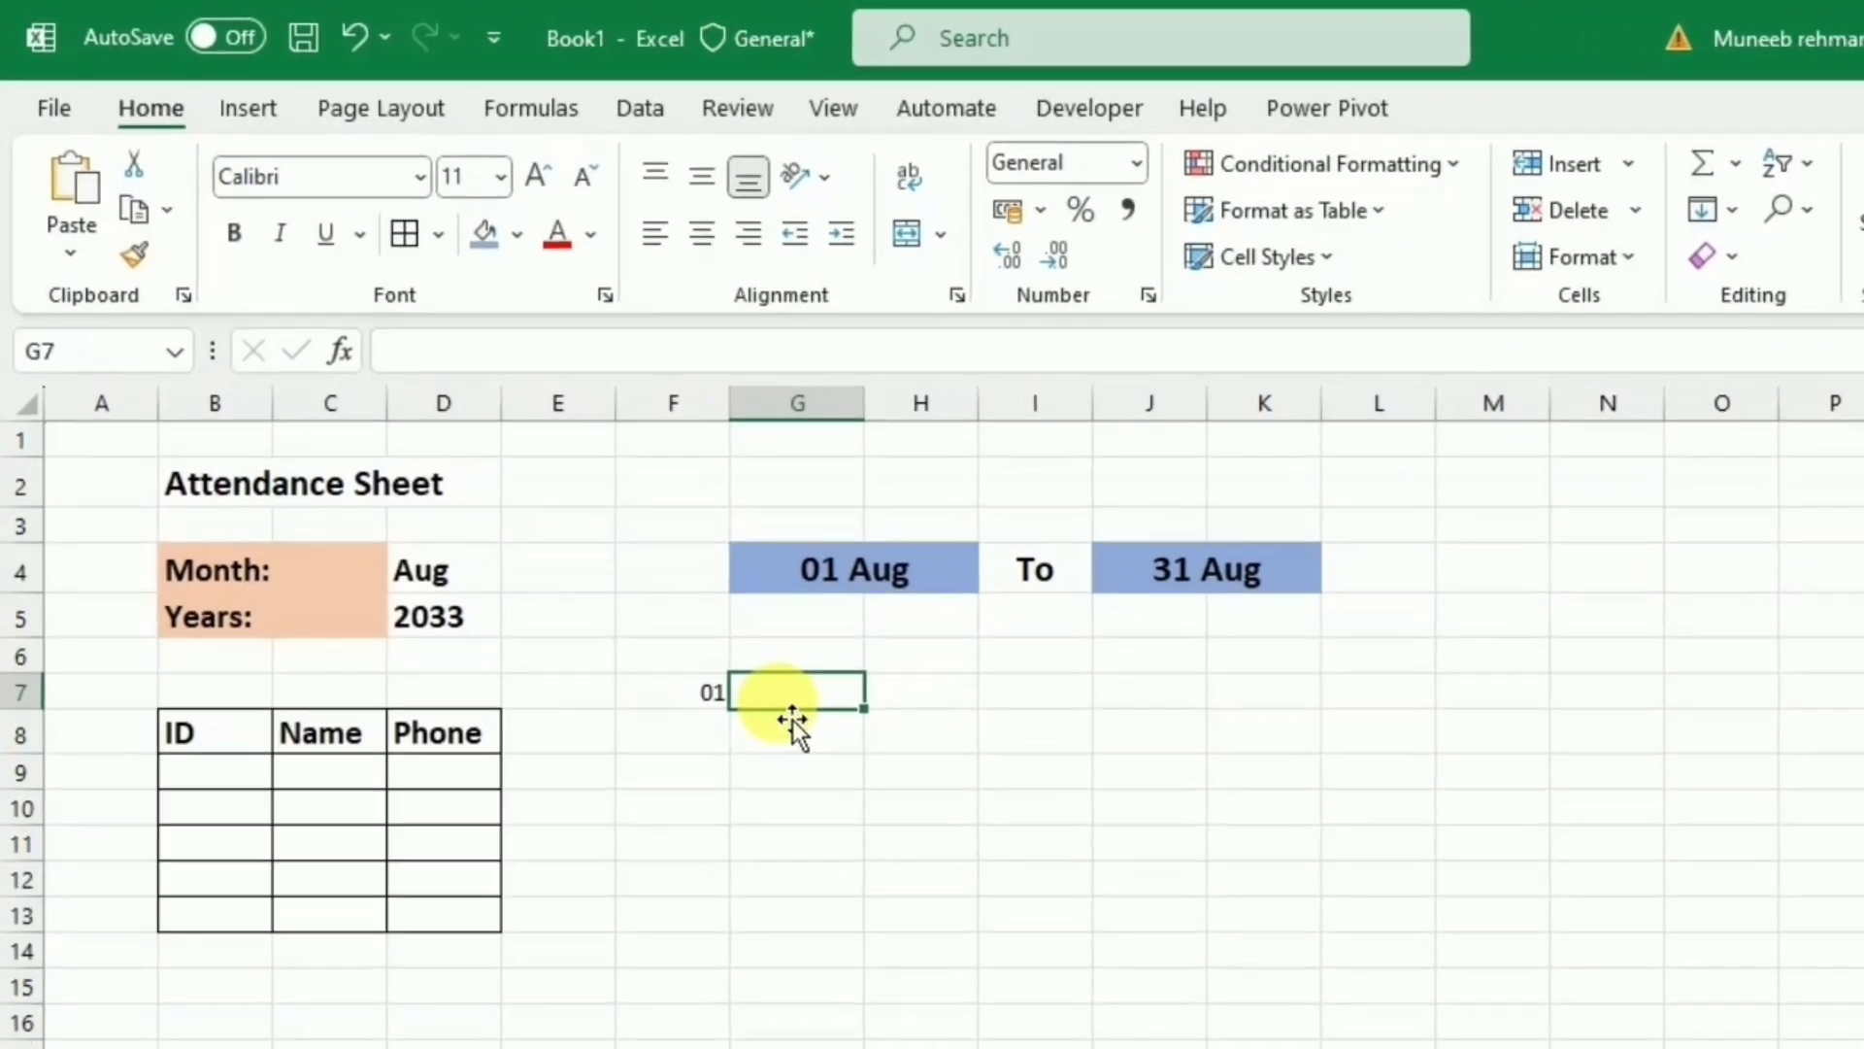
{"action": "type", "text": "="}
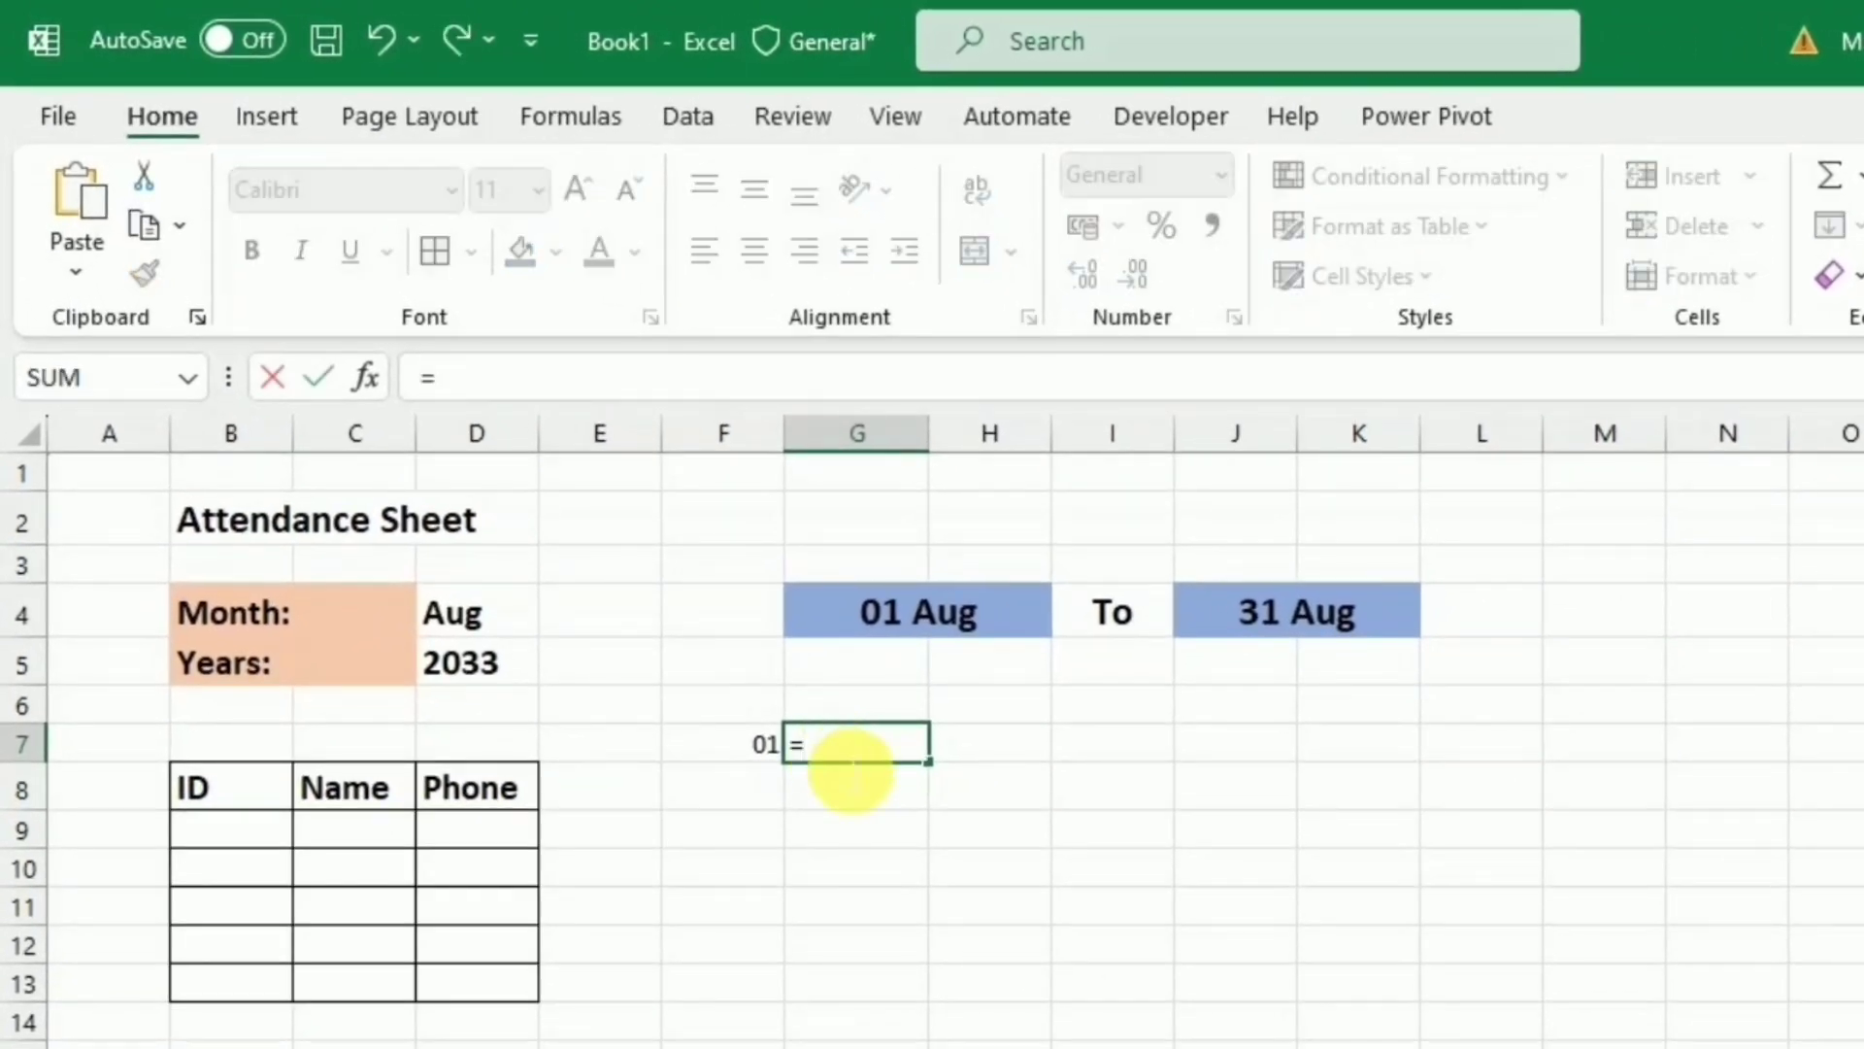
{"action": "type", "text": "if"}
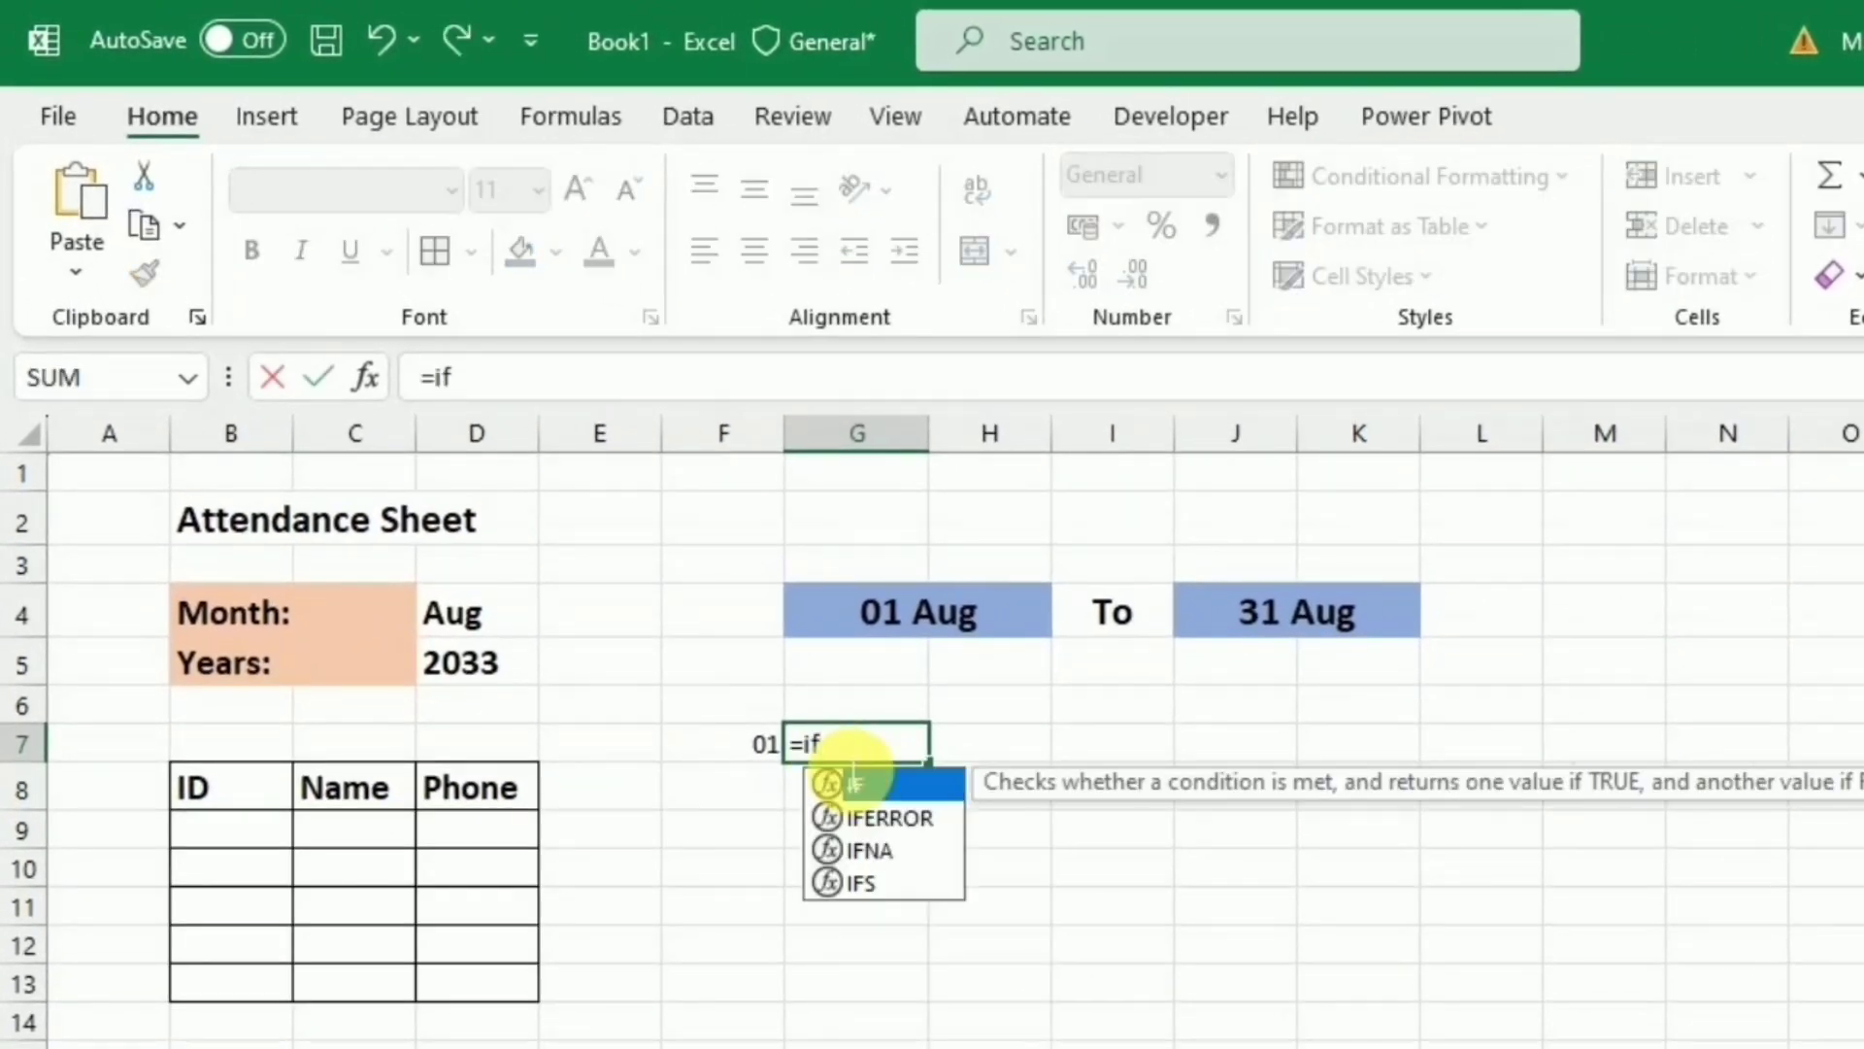
{"action": "type", "text": "("}
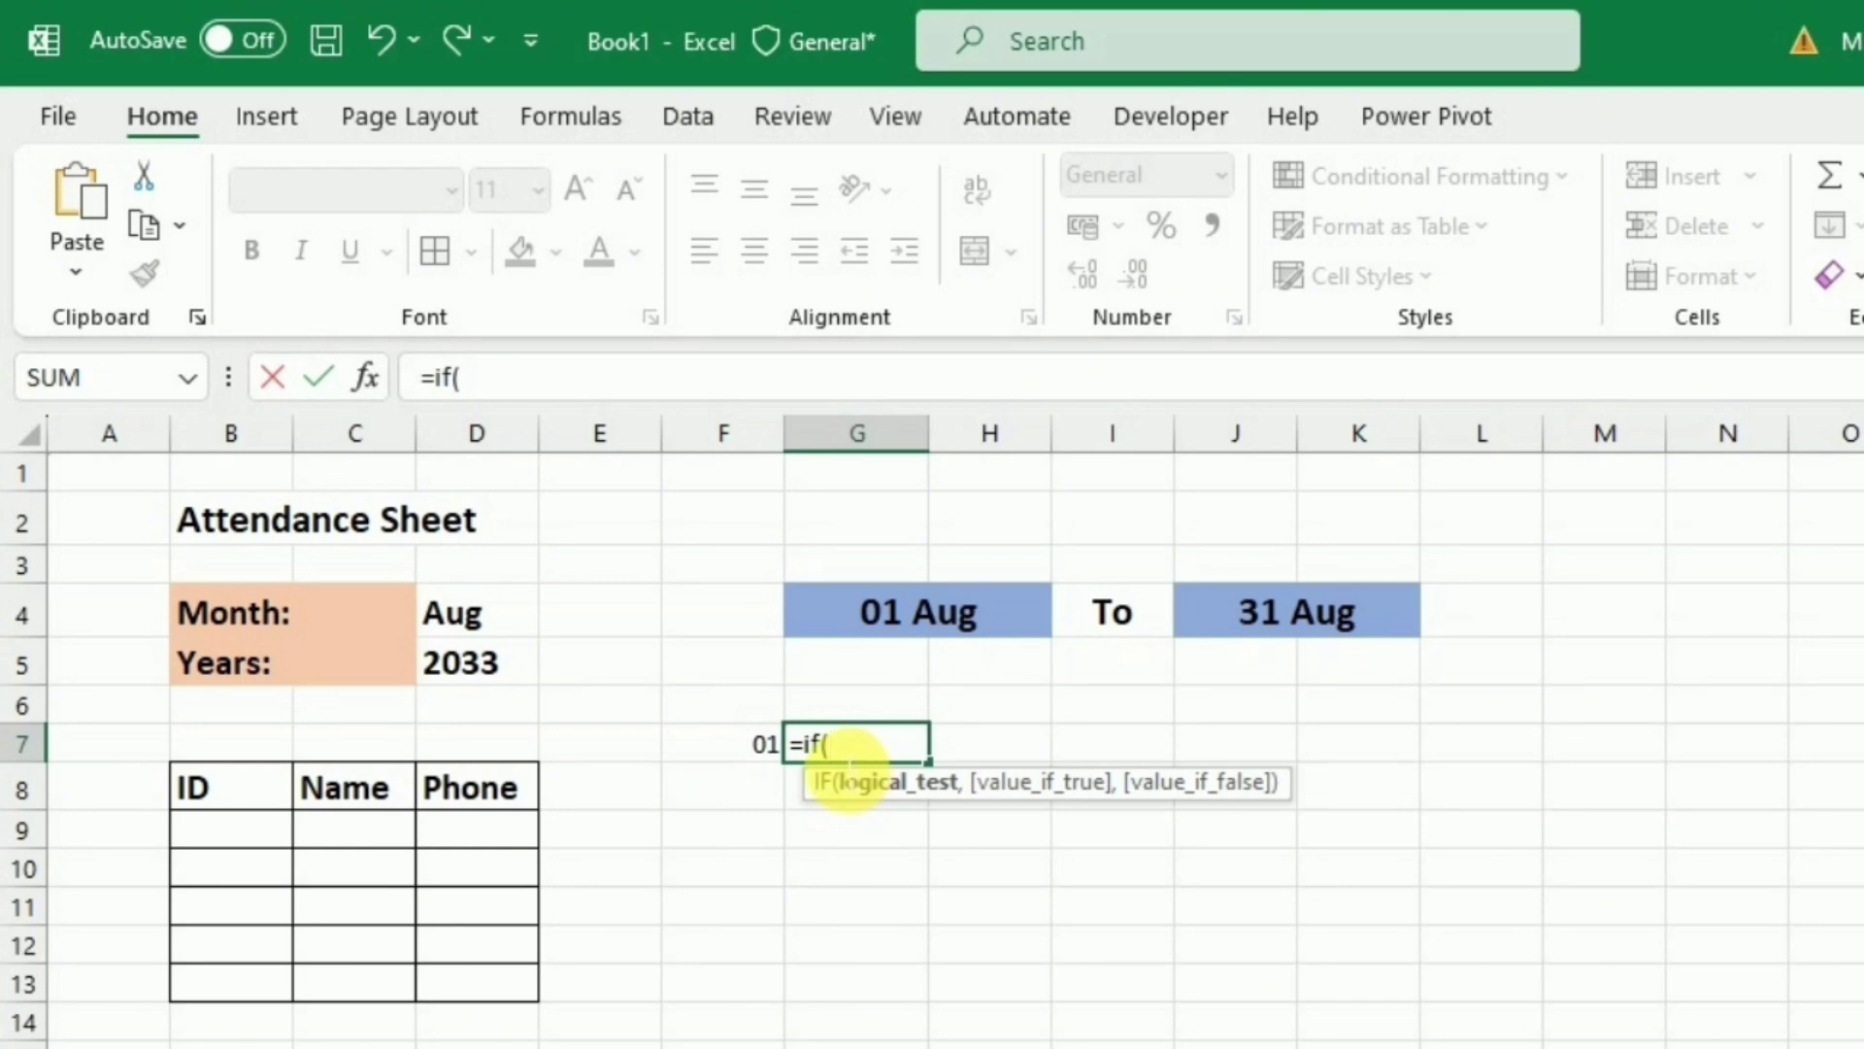
{"action": "left_click", "coordinate": [766, 761]}
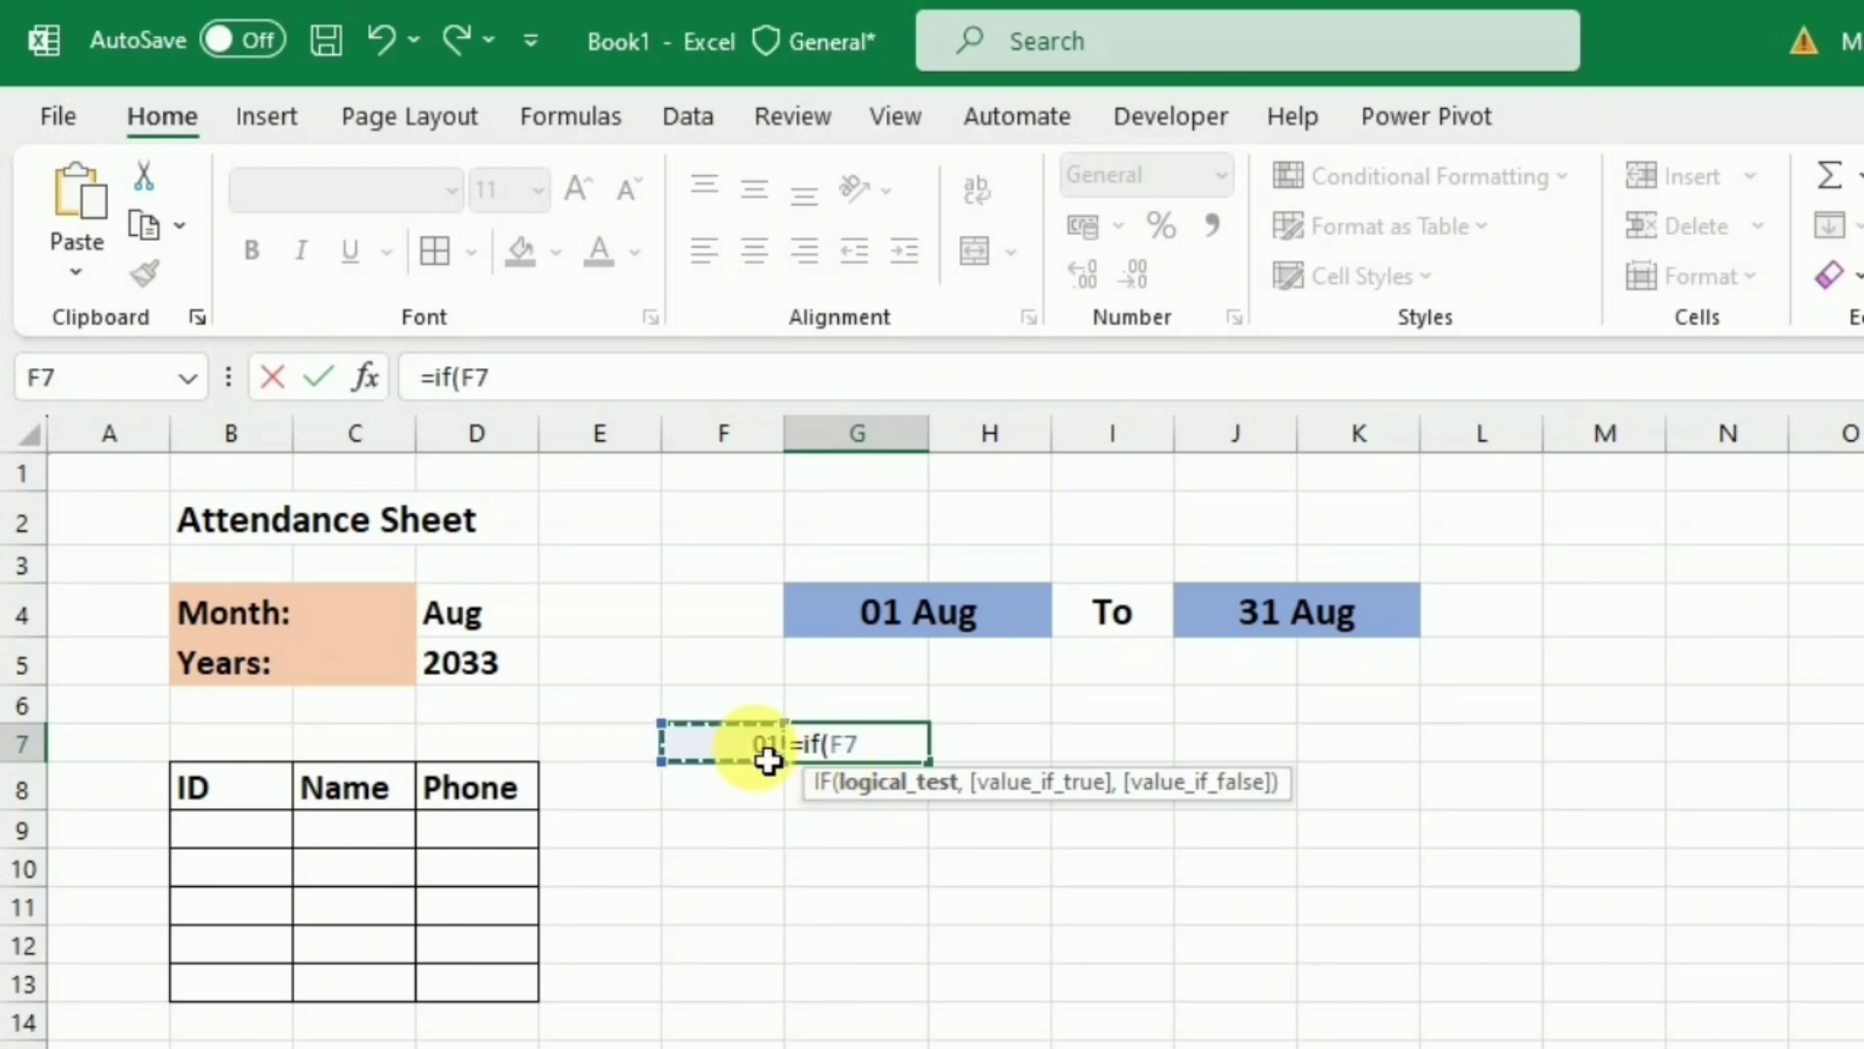
{"action": "type", "text": "<"}
{"action": "left_click", "coordinate": [1275, 629]}
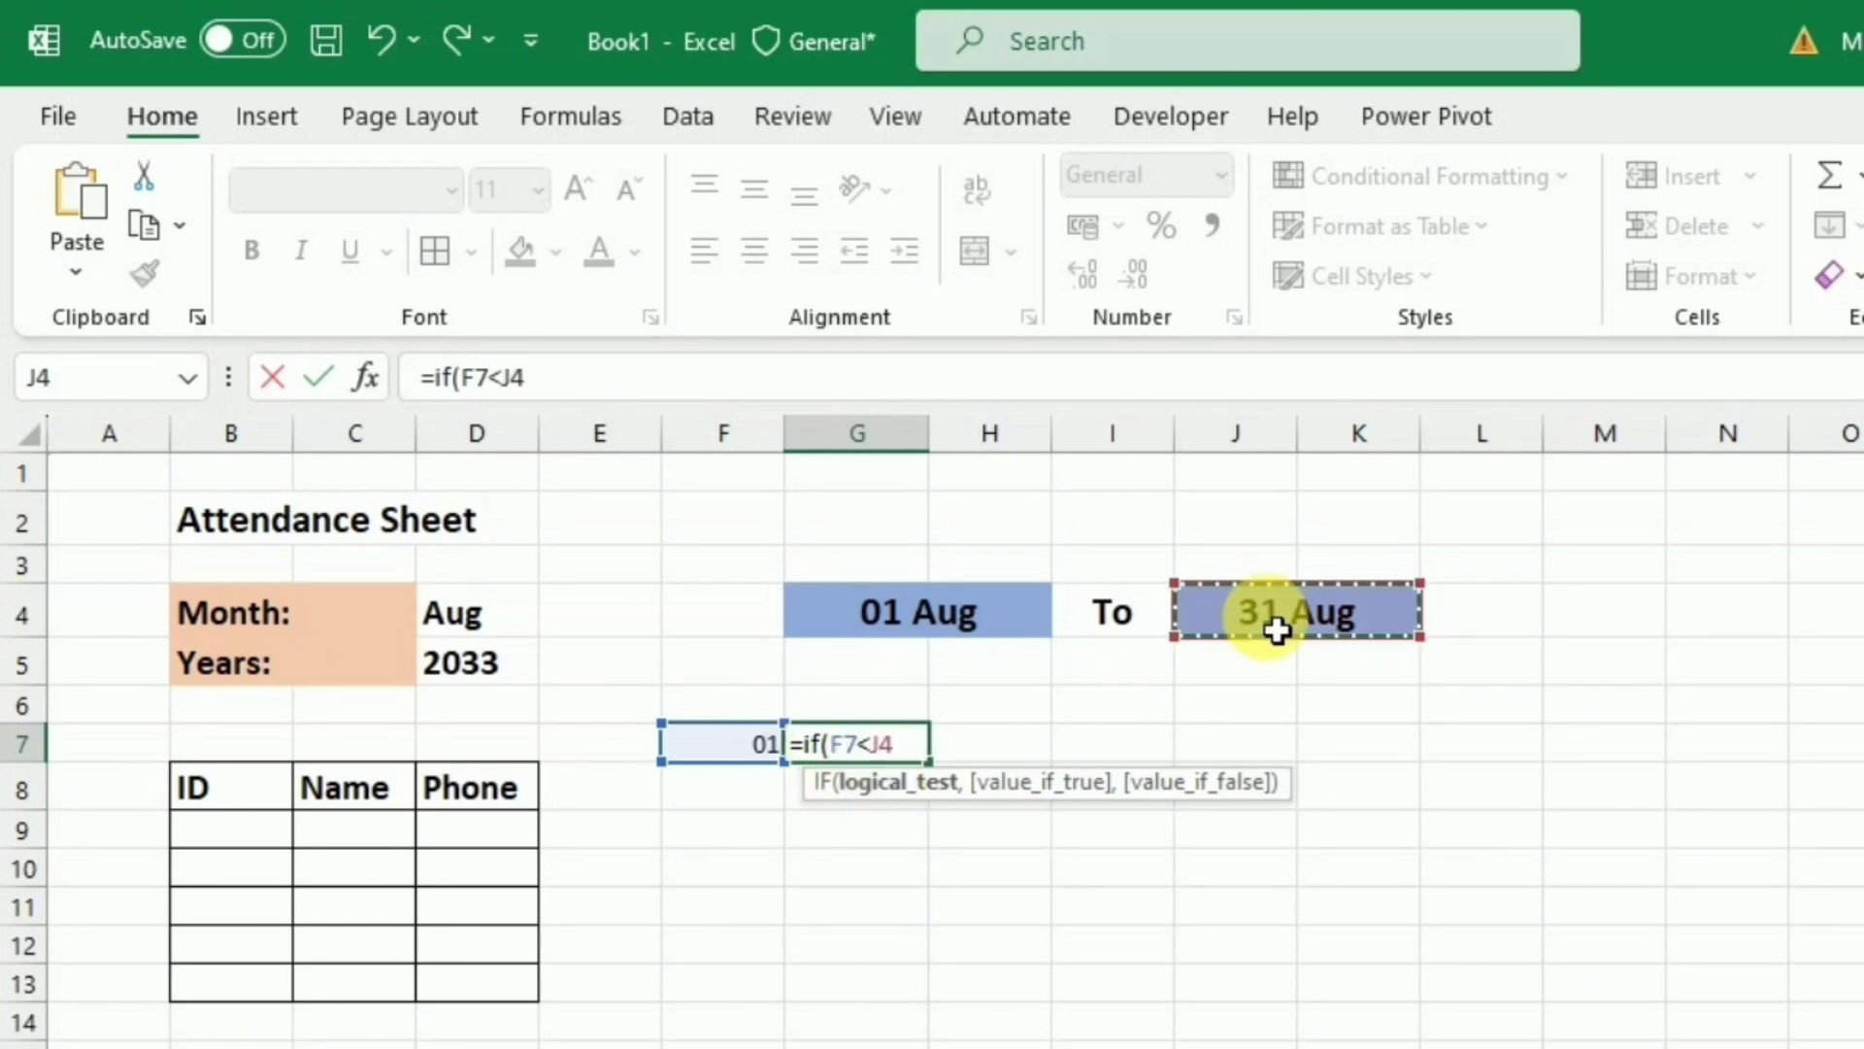
{"action": "type", "text": ","}
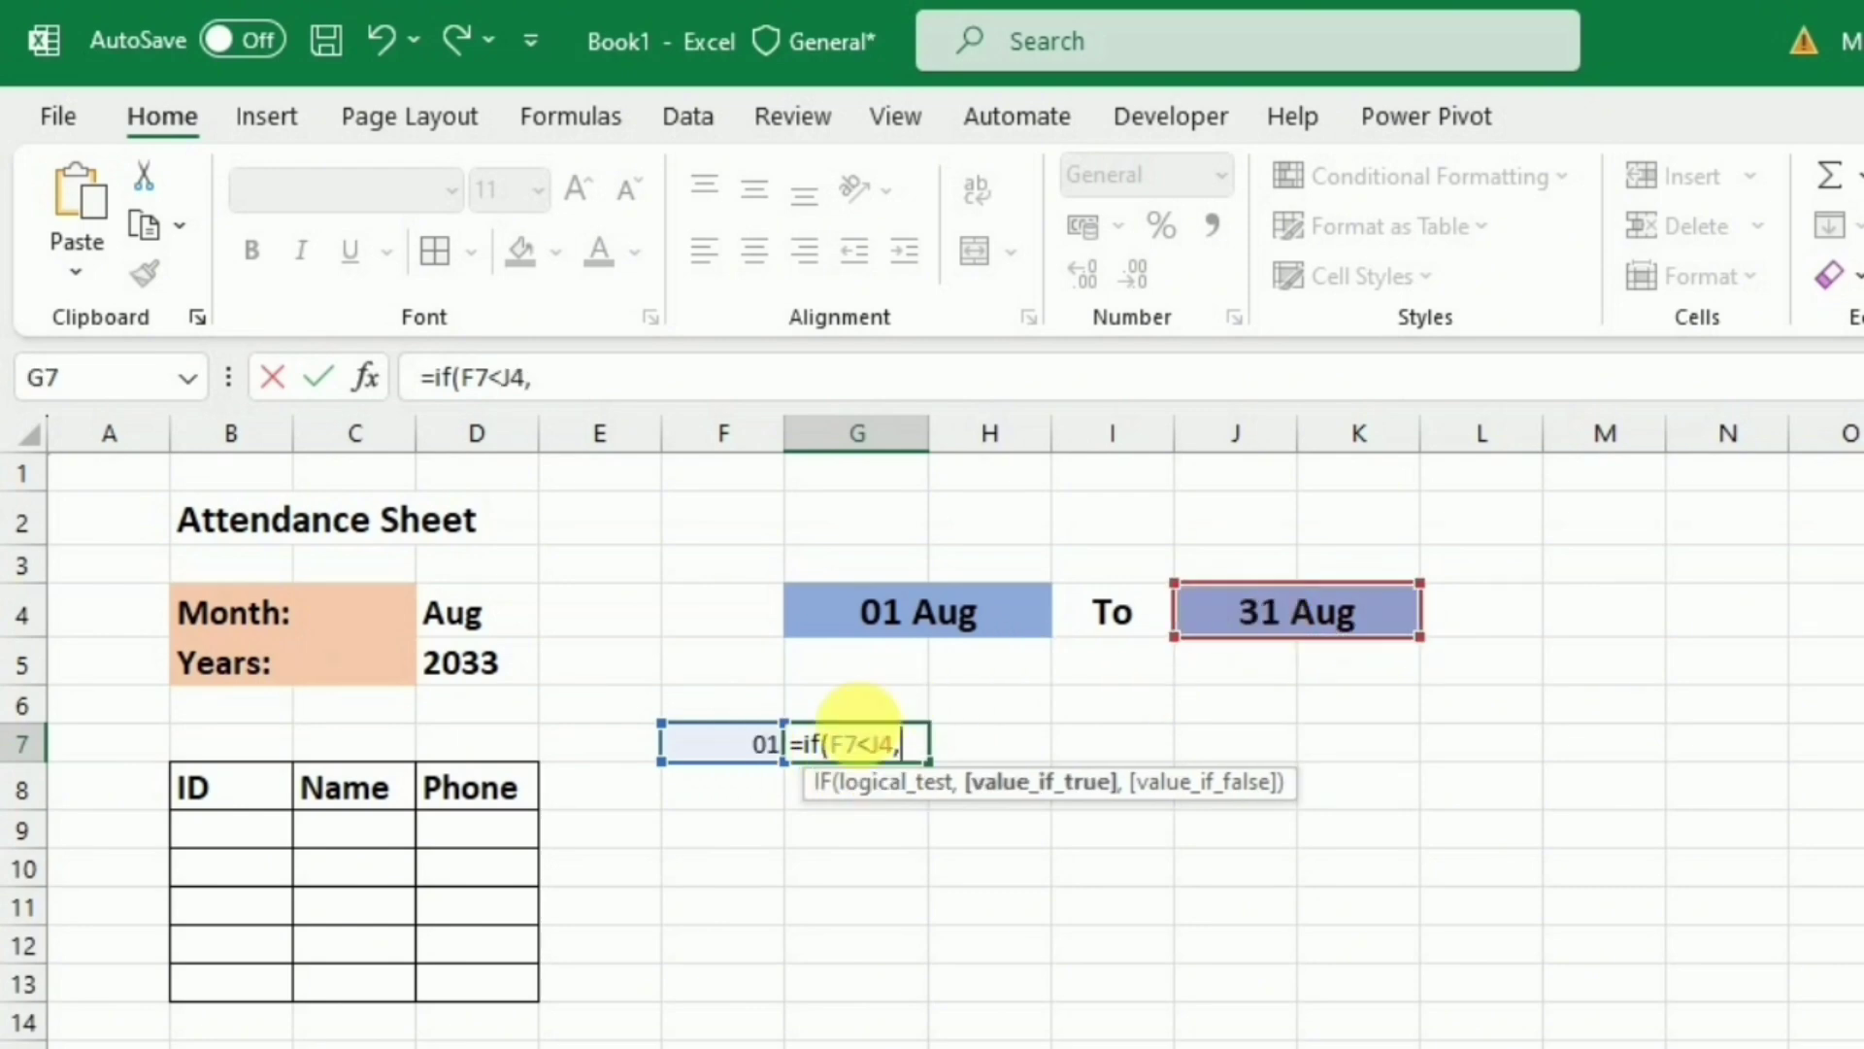
{"action": "left_click", "coordinate": [756, 757]}
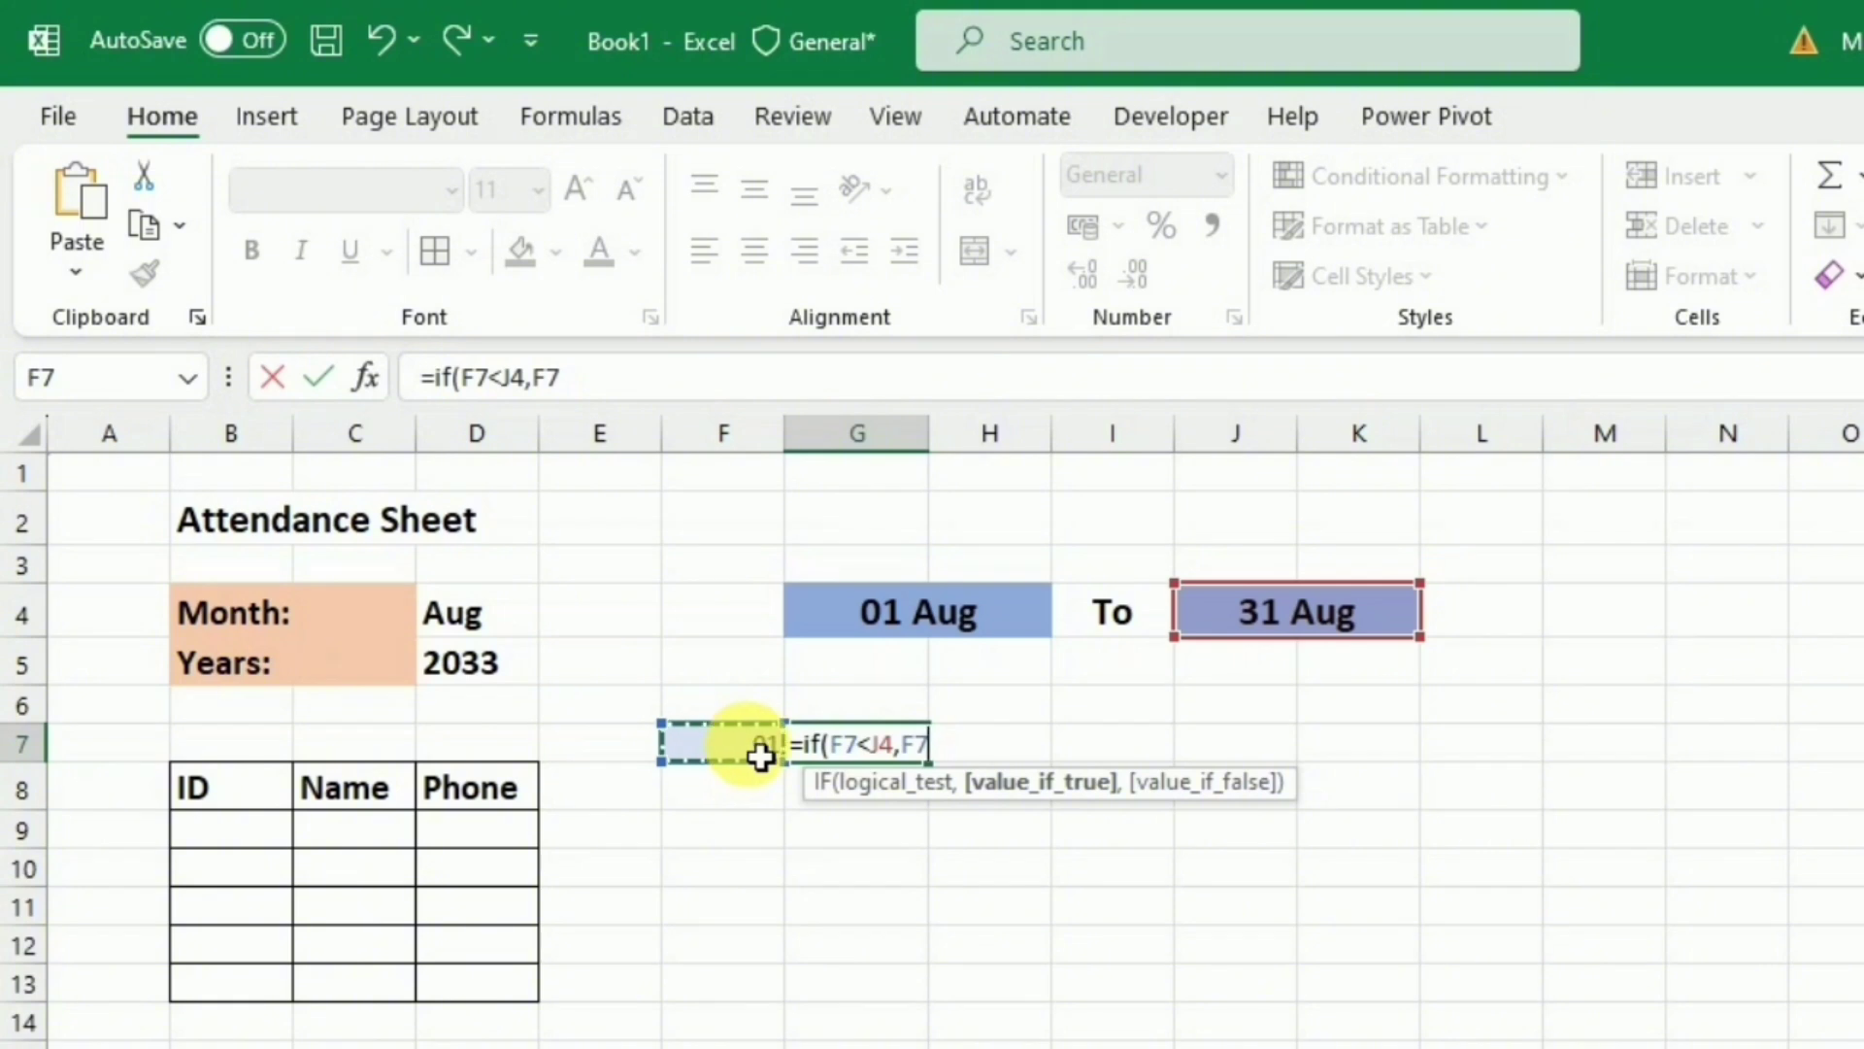
{"action": "type", "text": "+1"}
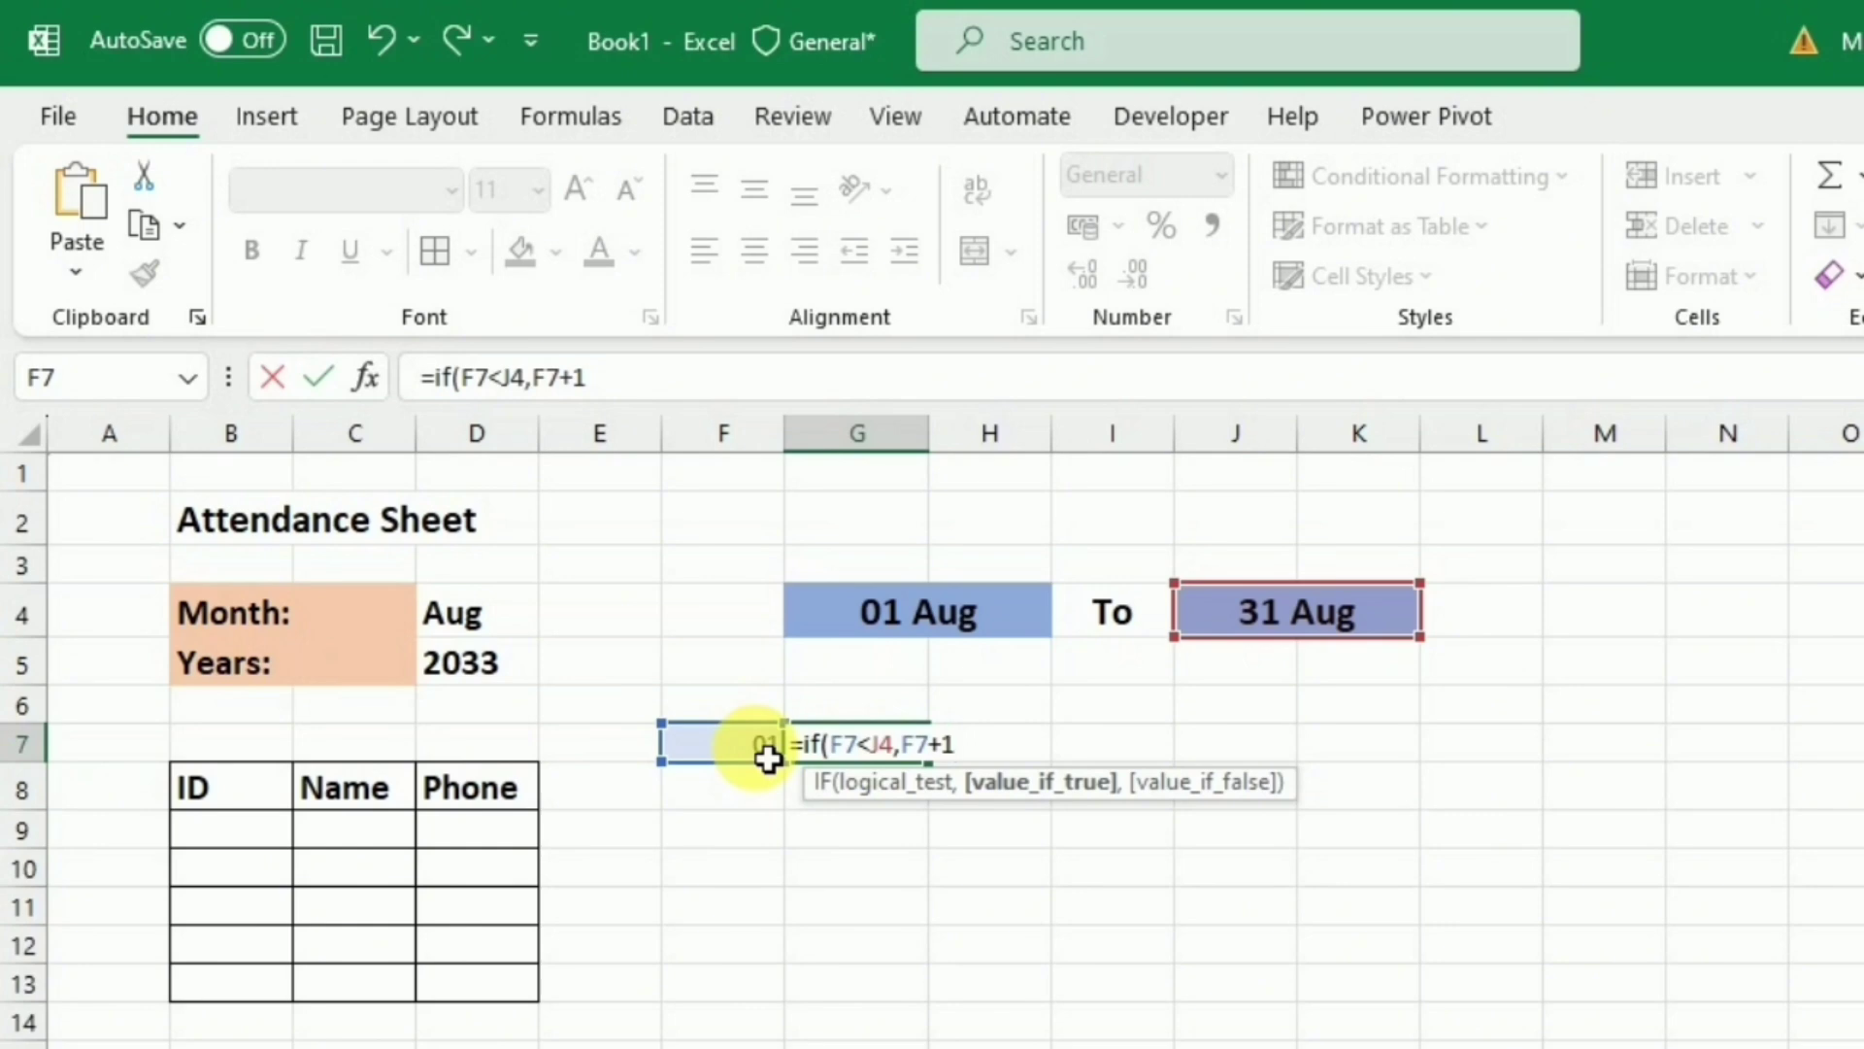
{"action": "type", "text": ","}
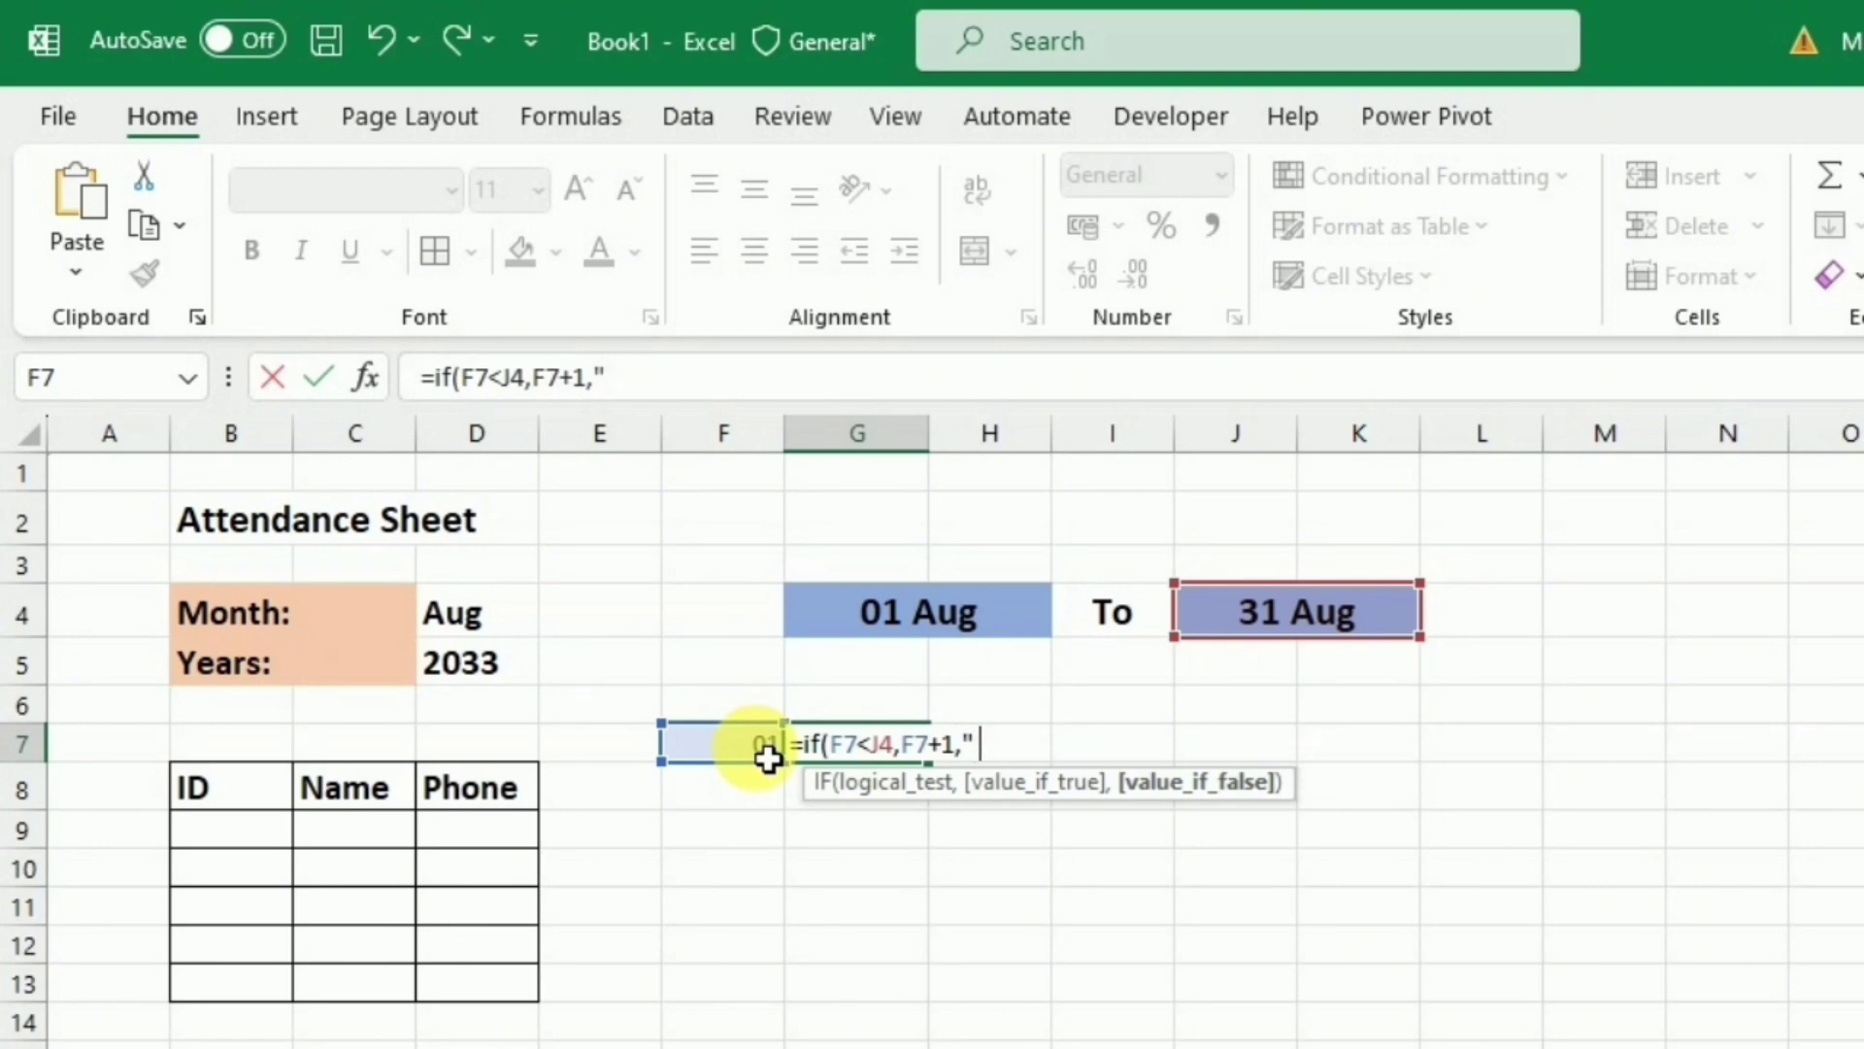
{"action": "type", "text": "\" \")"}
{"action": "key", "text": "Return"}
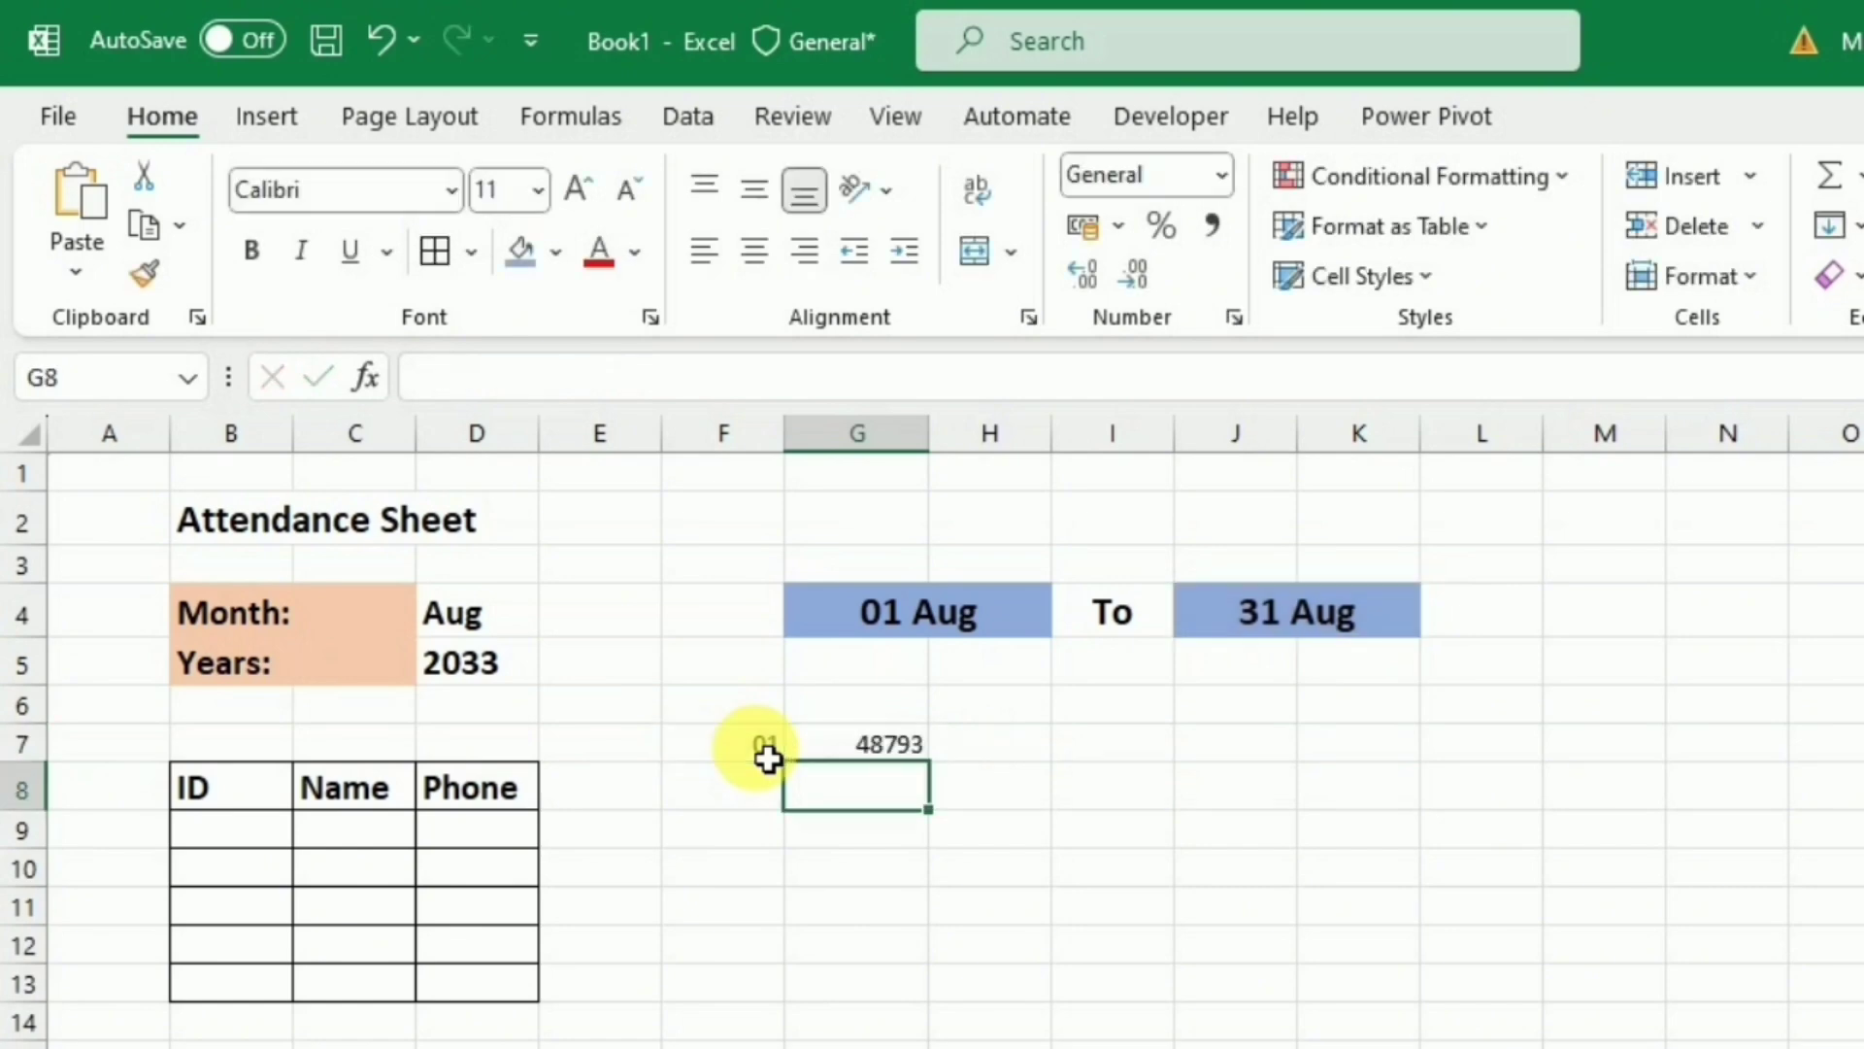
Step: Set the custom number format of G7 to dd so it displays only the day
{"action": "left_click", "coordinate": [902, 744]}
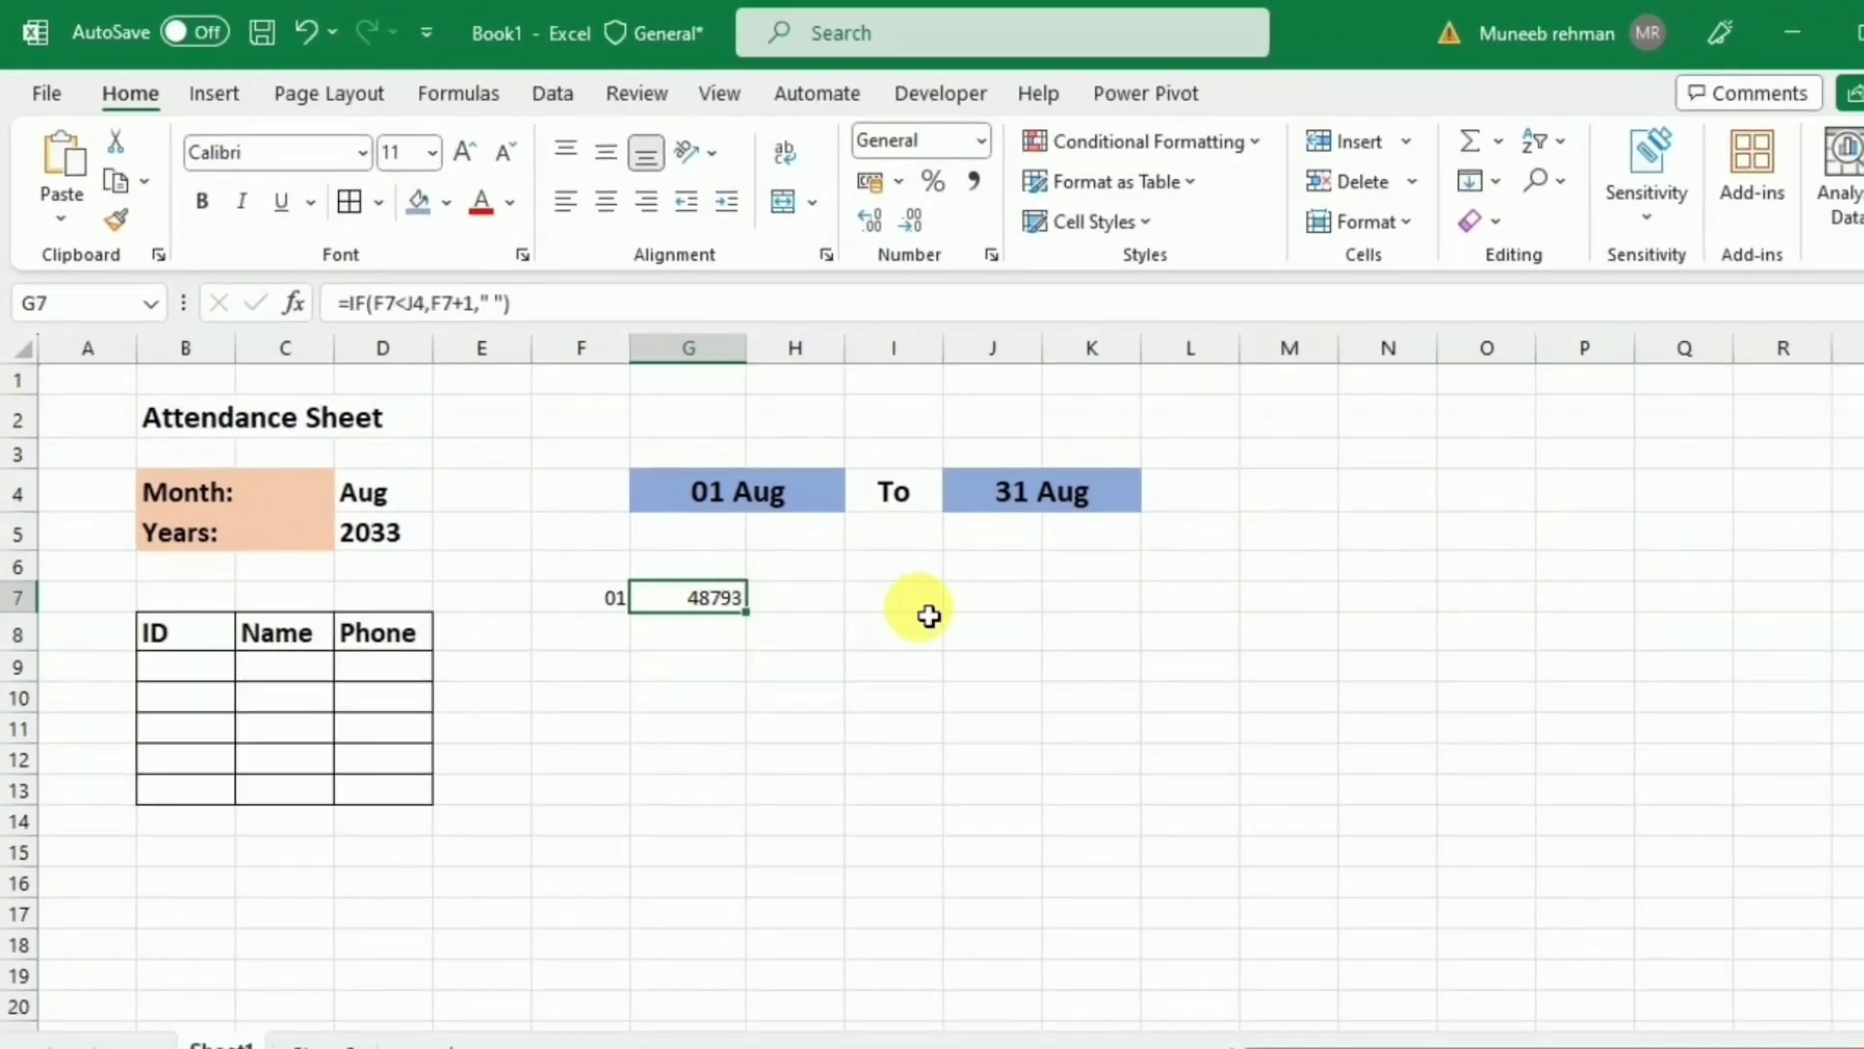
{"action": "key", "text": "ctrl+1"}
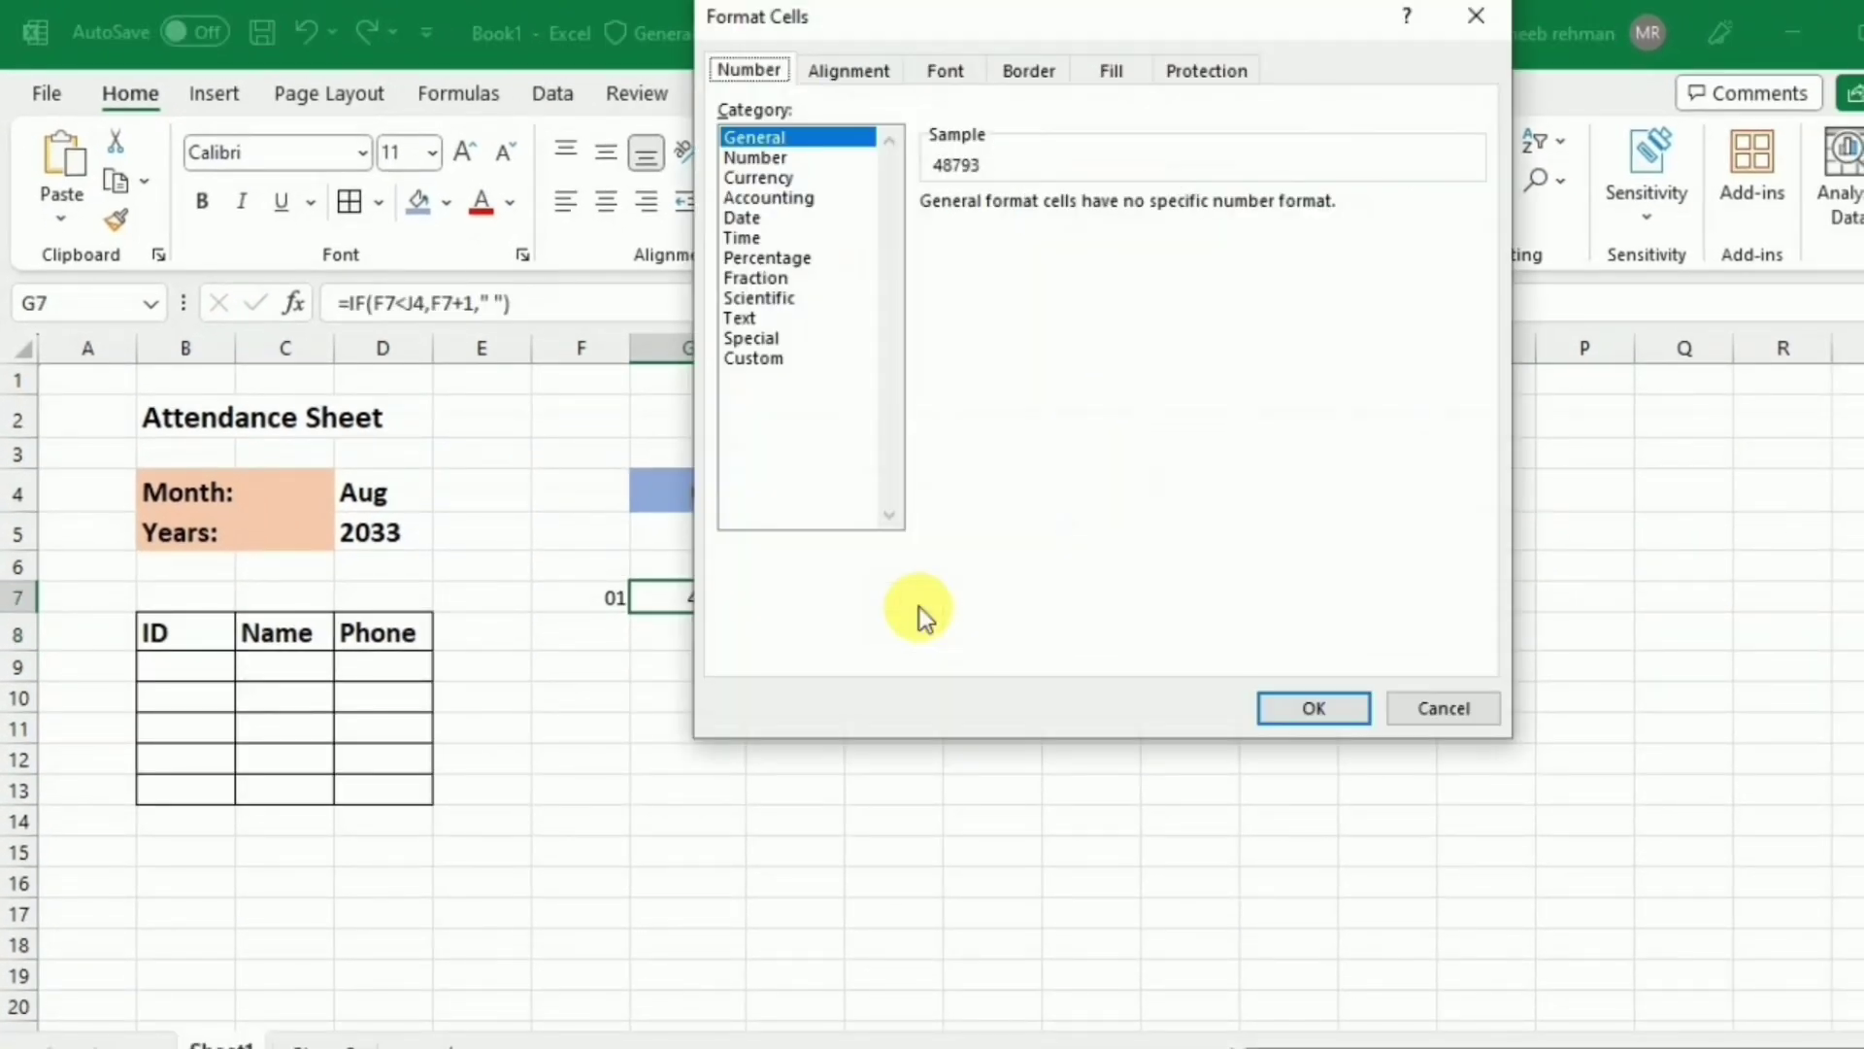
{"action": "left_click", "coordinate": [792, 359]}
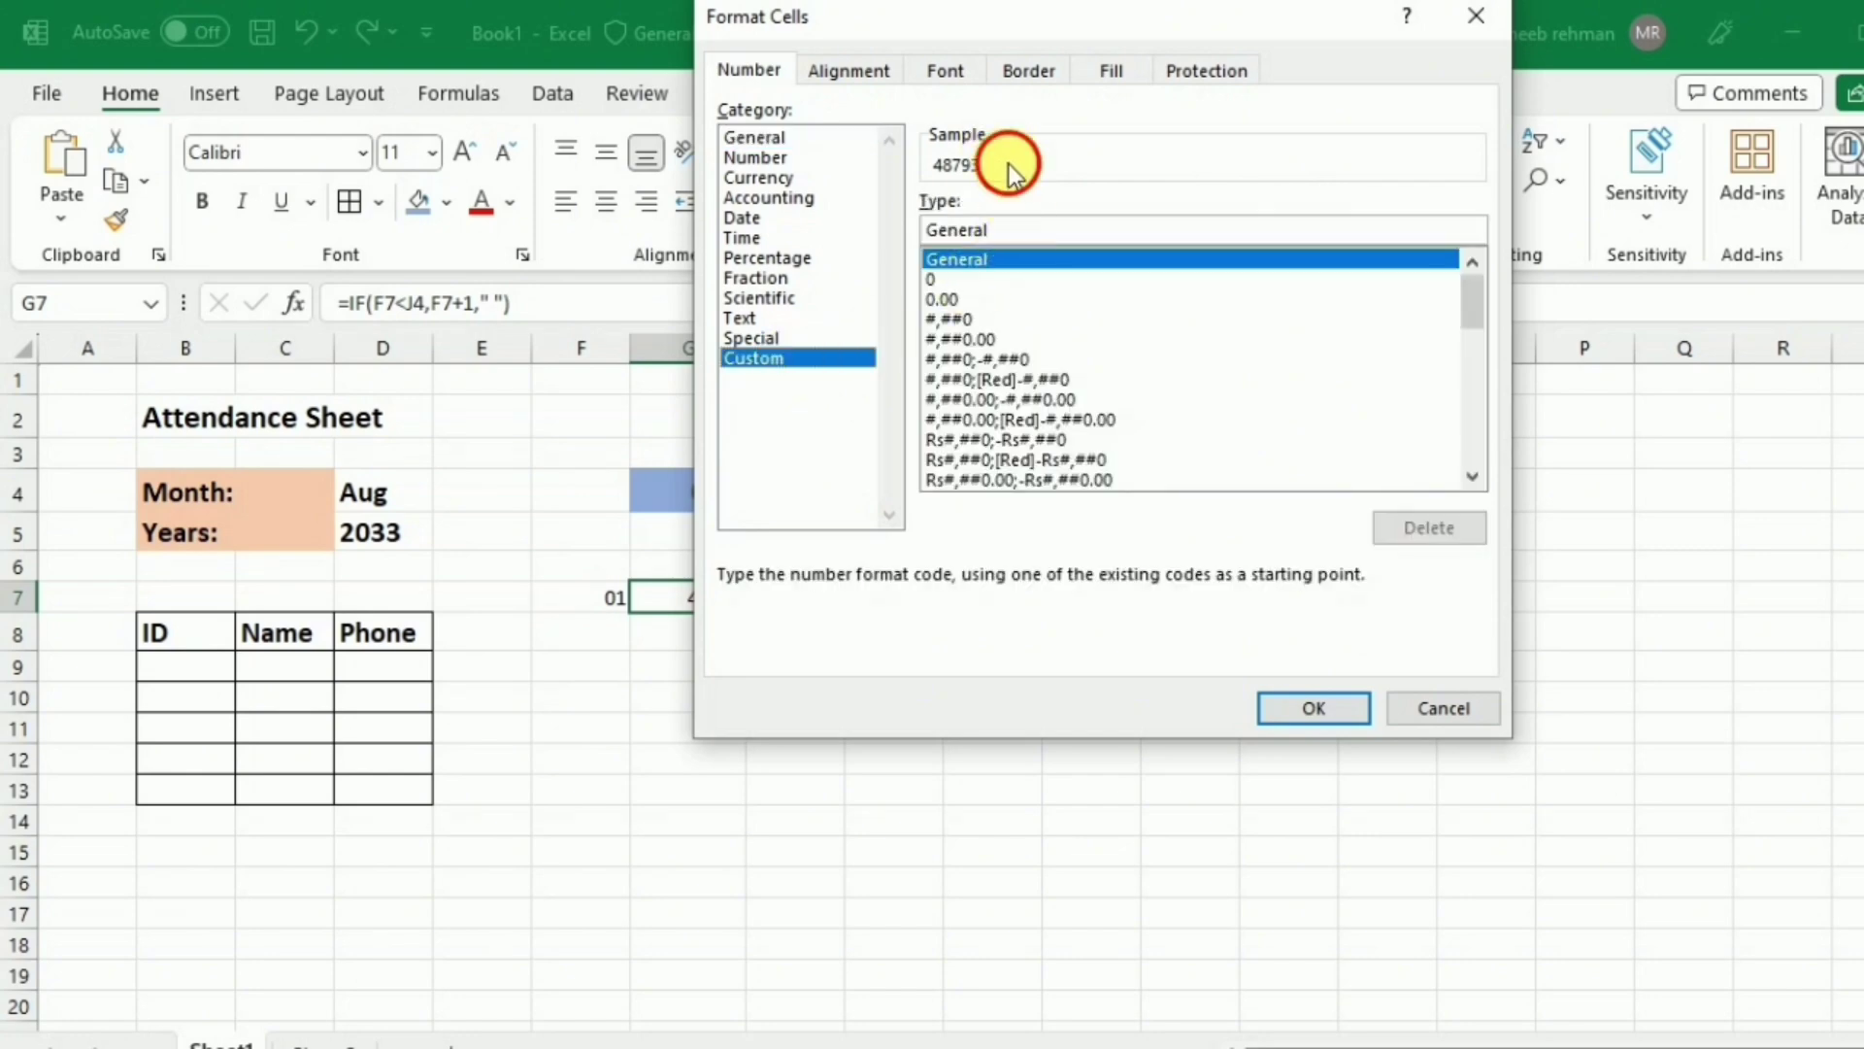
{"action": "double_click", "coordinate": [1011, 229]}
{"action": "type", "text": "dd"}
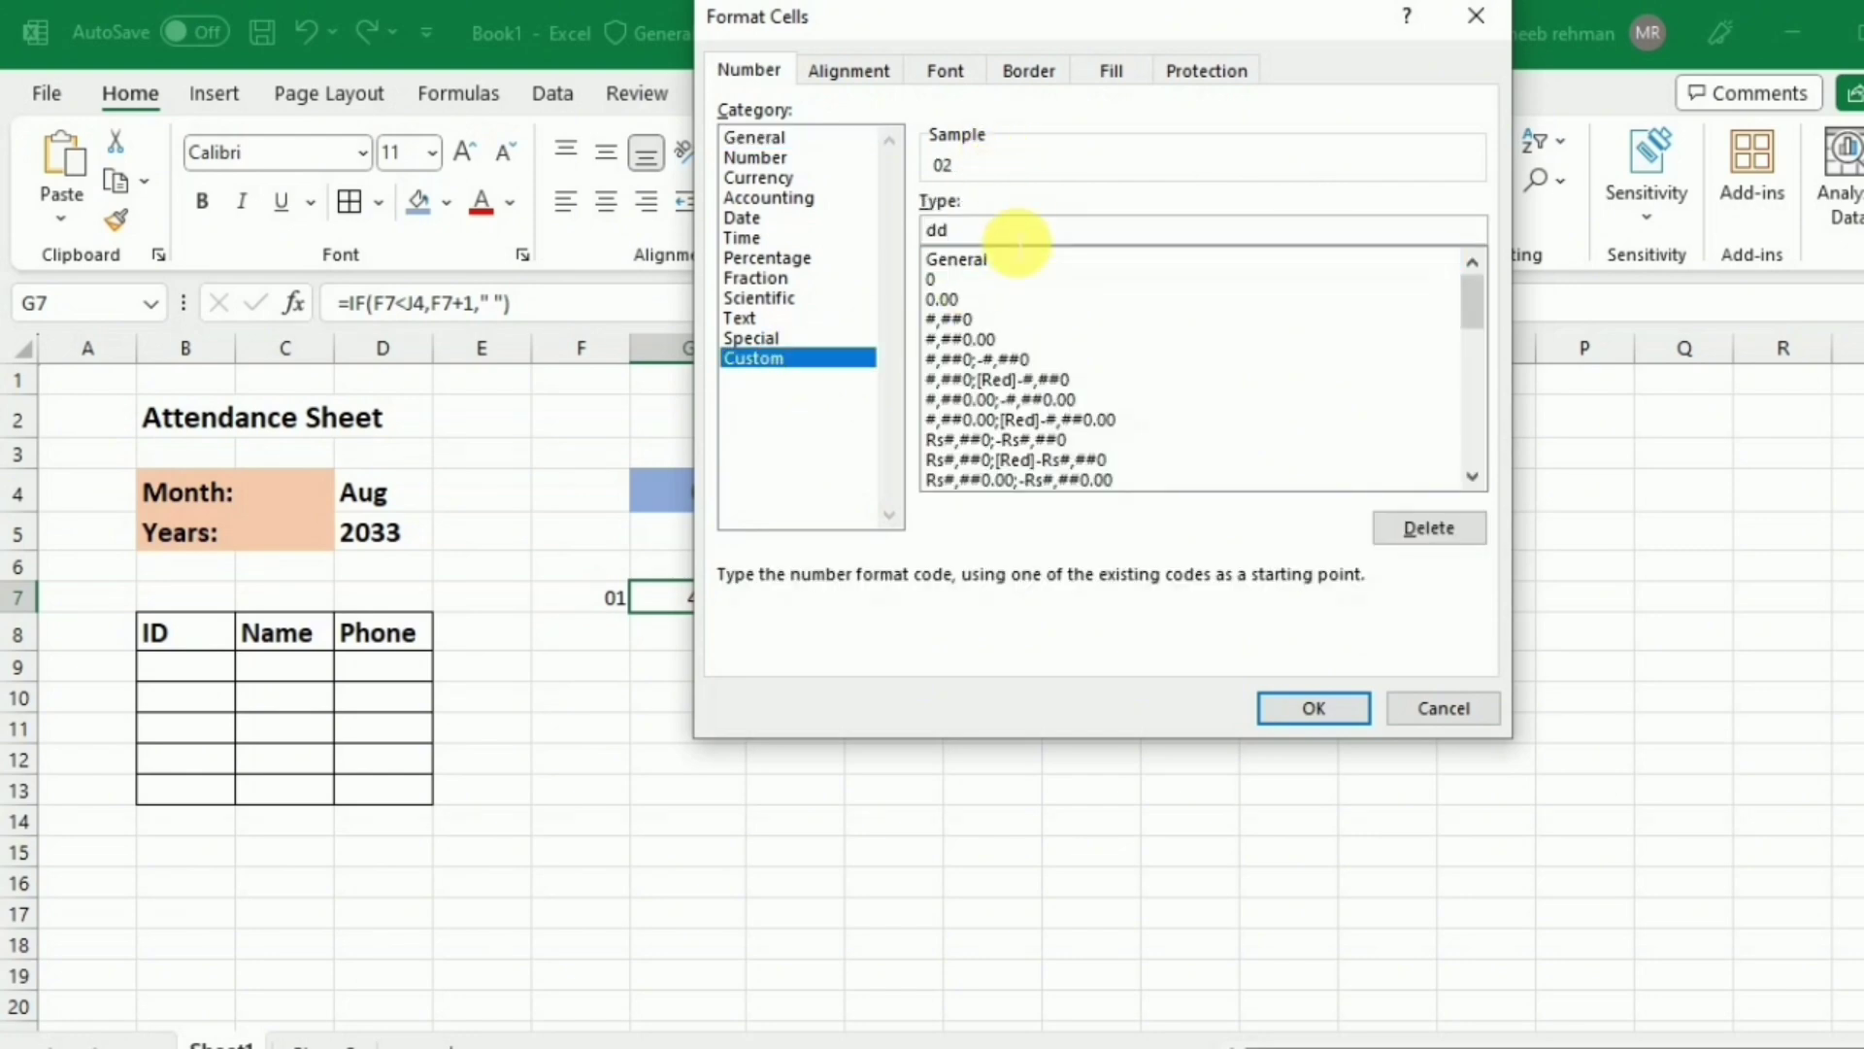
{"action": "left_click", "coordinate": [1282, 704]}
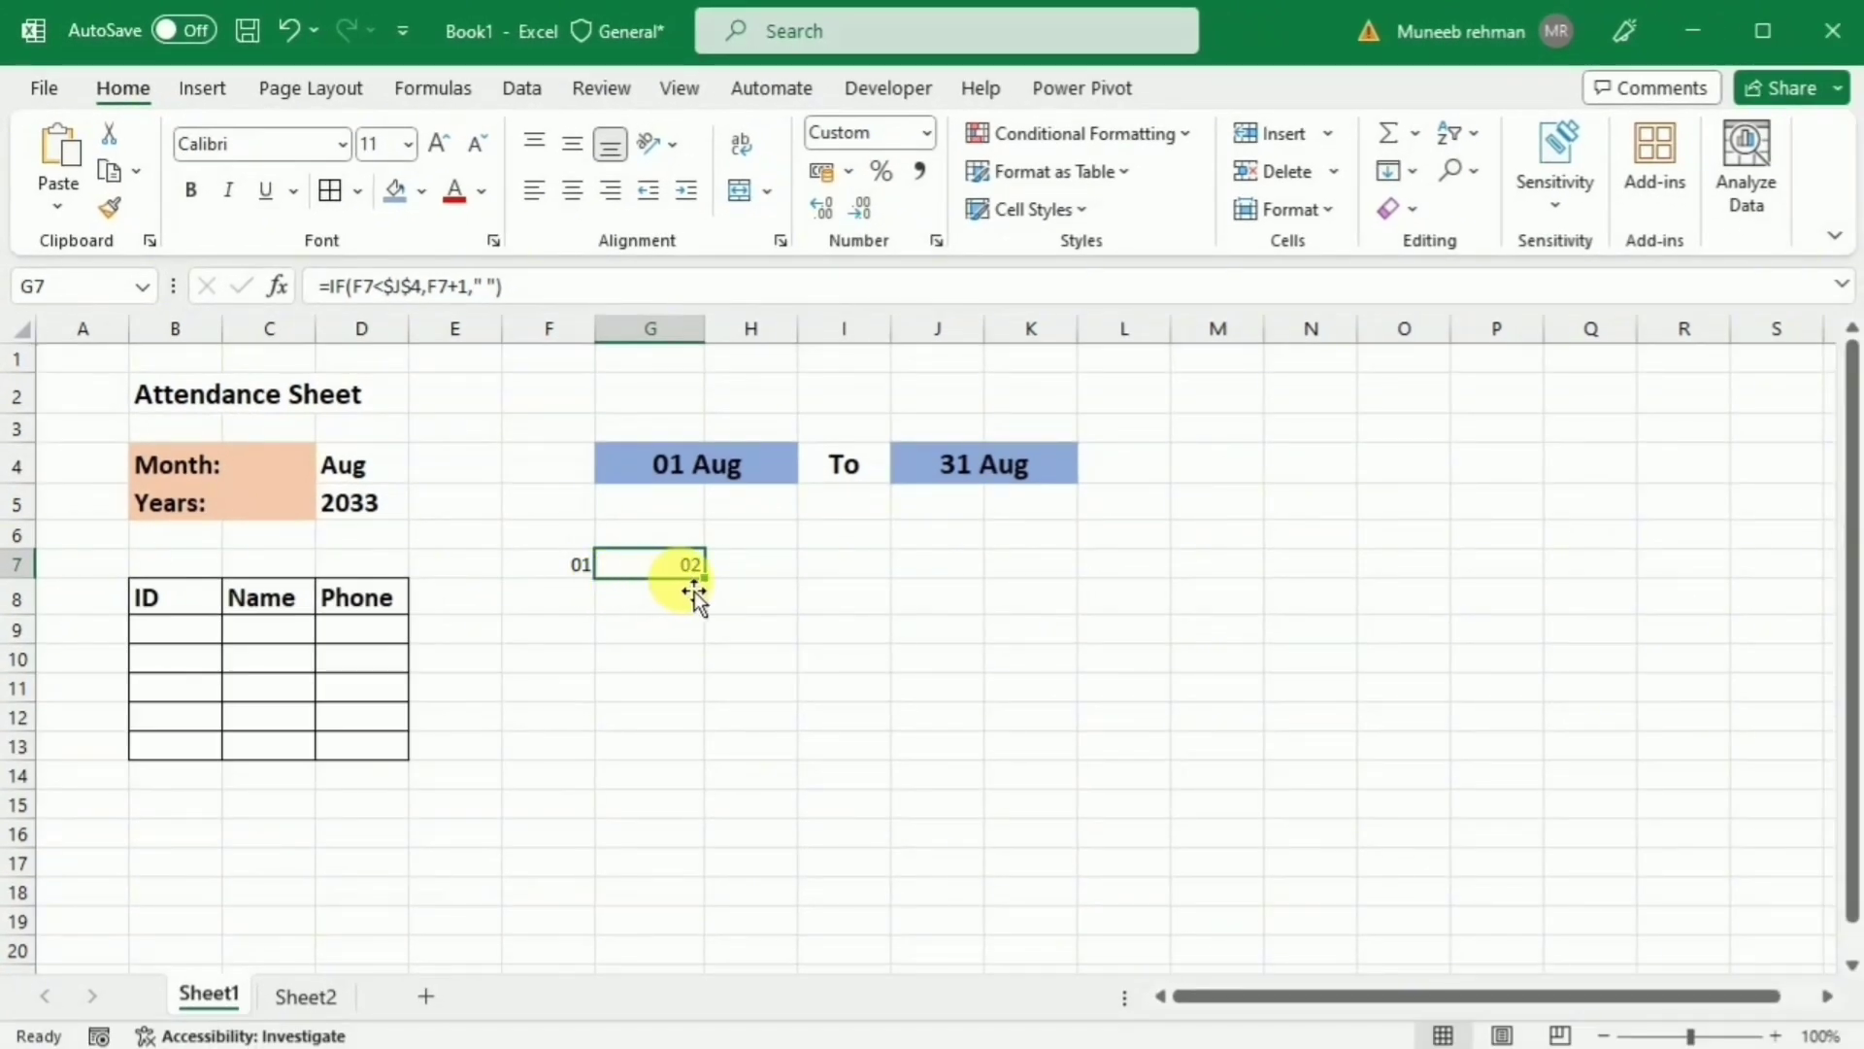
Step: Fill the G7 formula =IF(F7<$J$4,F7+1," ") across row 7 to AJ7 and narrow columns F through AJ to fit the day numbers
{"action": "left_click_drag", "start_coordinate": [715, 592], "coordinate": [1815, 556]}
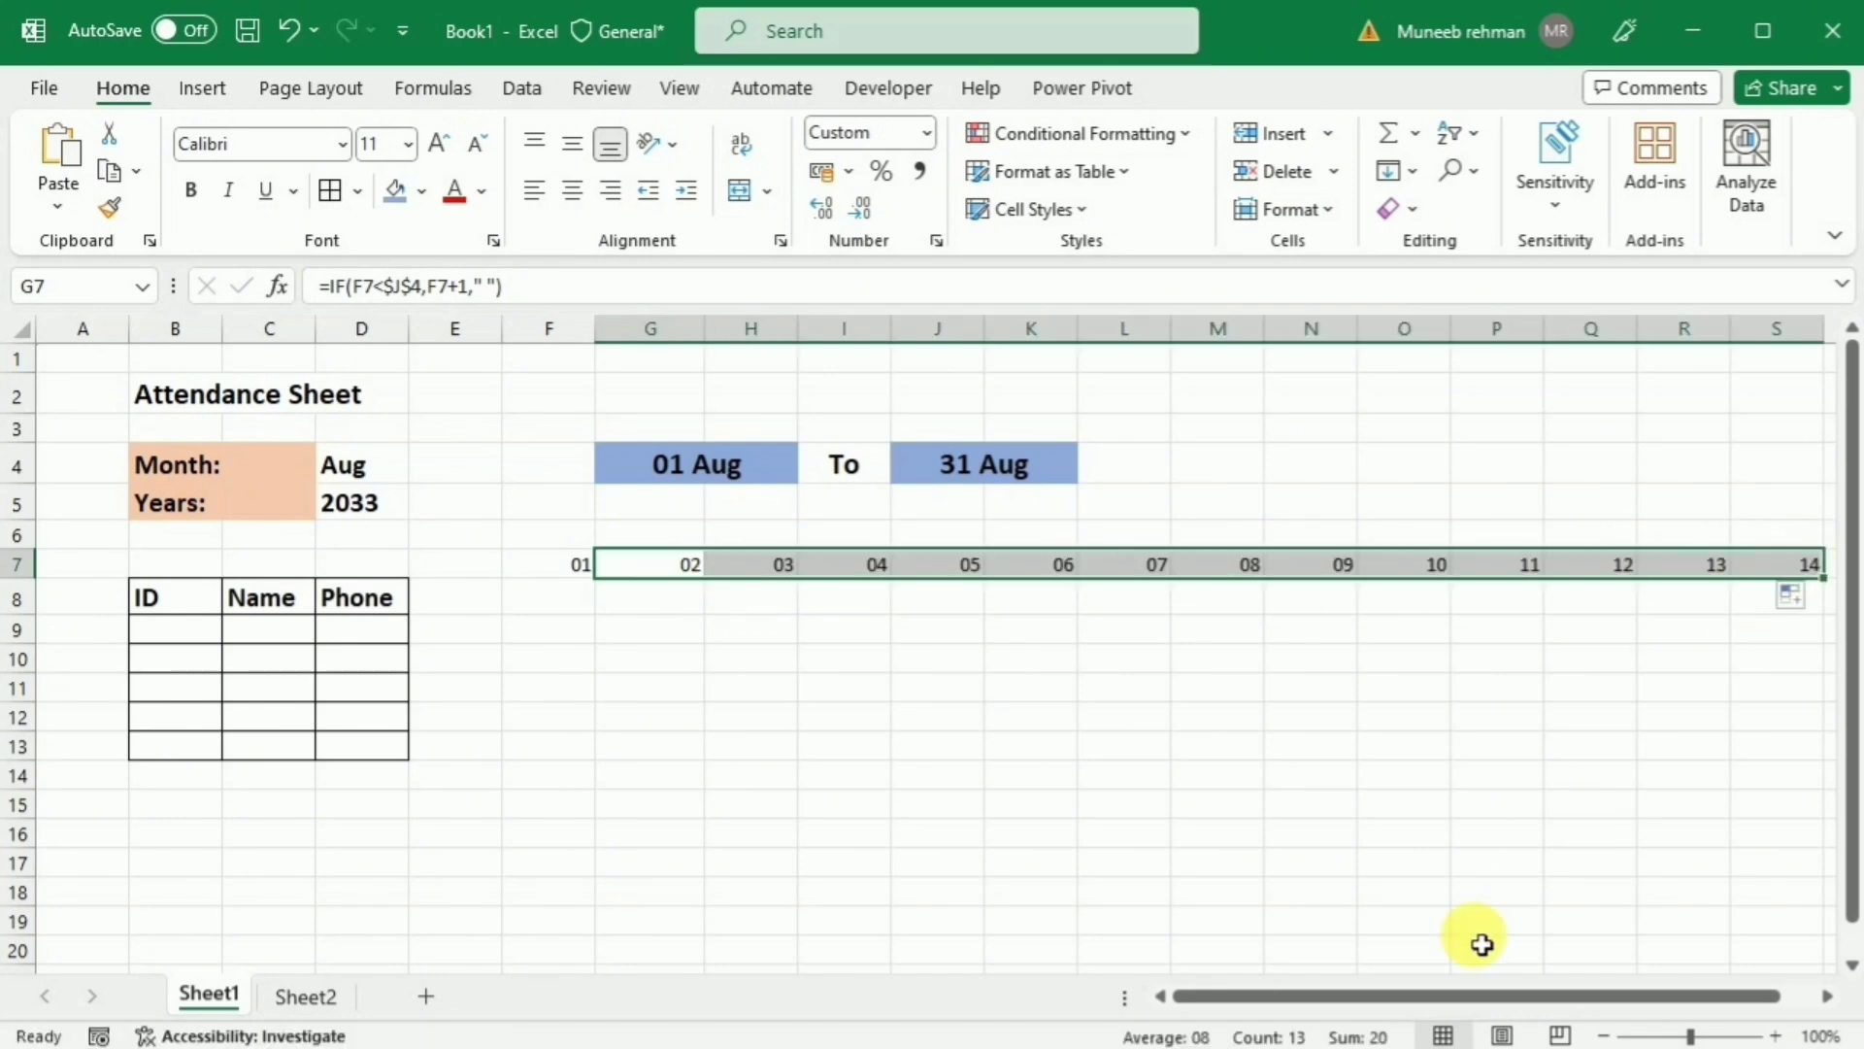
{"action": "left_click_drag", "start_coordinate": [1586, 996], "coordinate": [1620, 995]}
{"action": "left_click_drag", "start_coordinate": [1729, 577], "coordinate": [1727, 624]}
{"action": "left_click_drag", "start_coordinate": [1519, 999], "coordinate": [1356, 1003]}
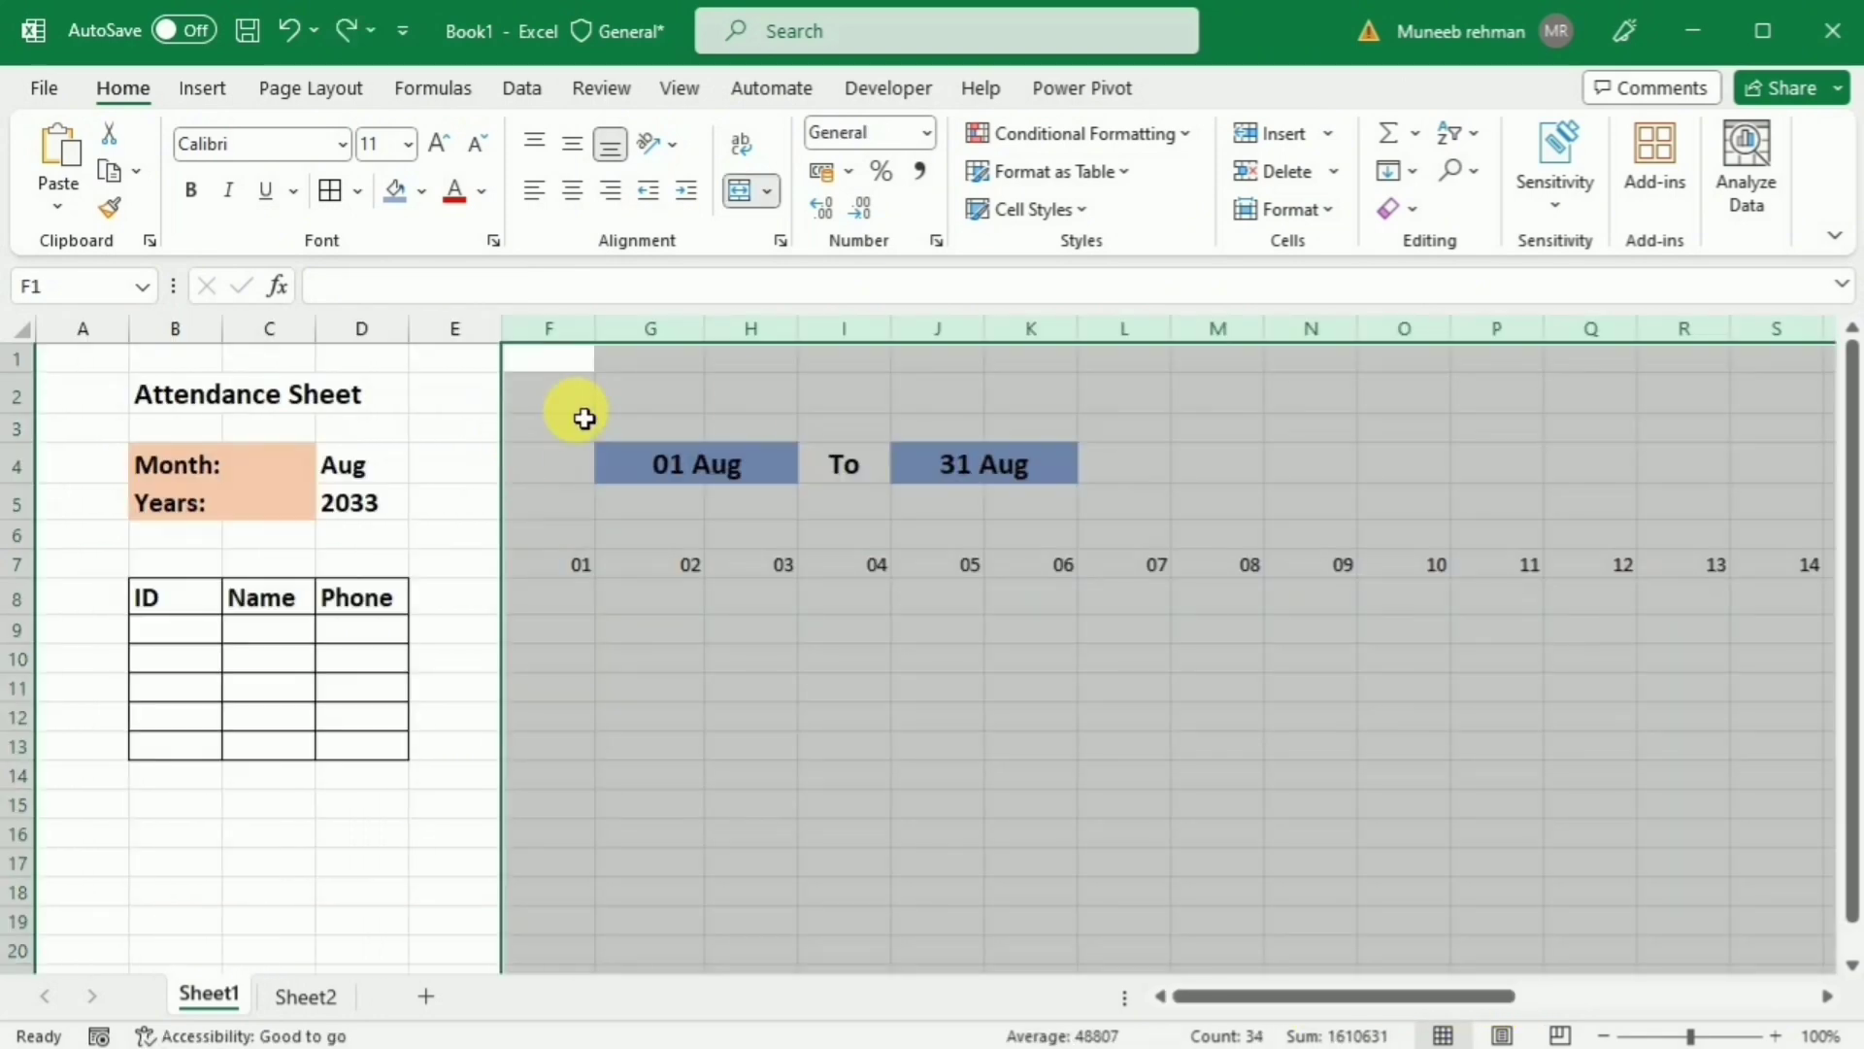
{"action": "left_click_drag", "start_coordinate": [608, 340], "coordinate": [547, 339]}
{"action": "left_click", "coordinate": [862, 427]}
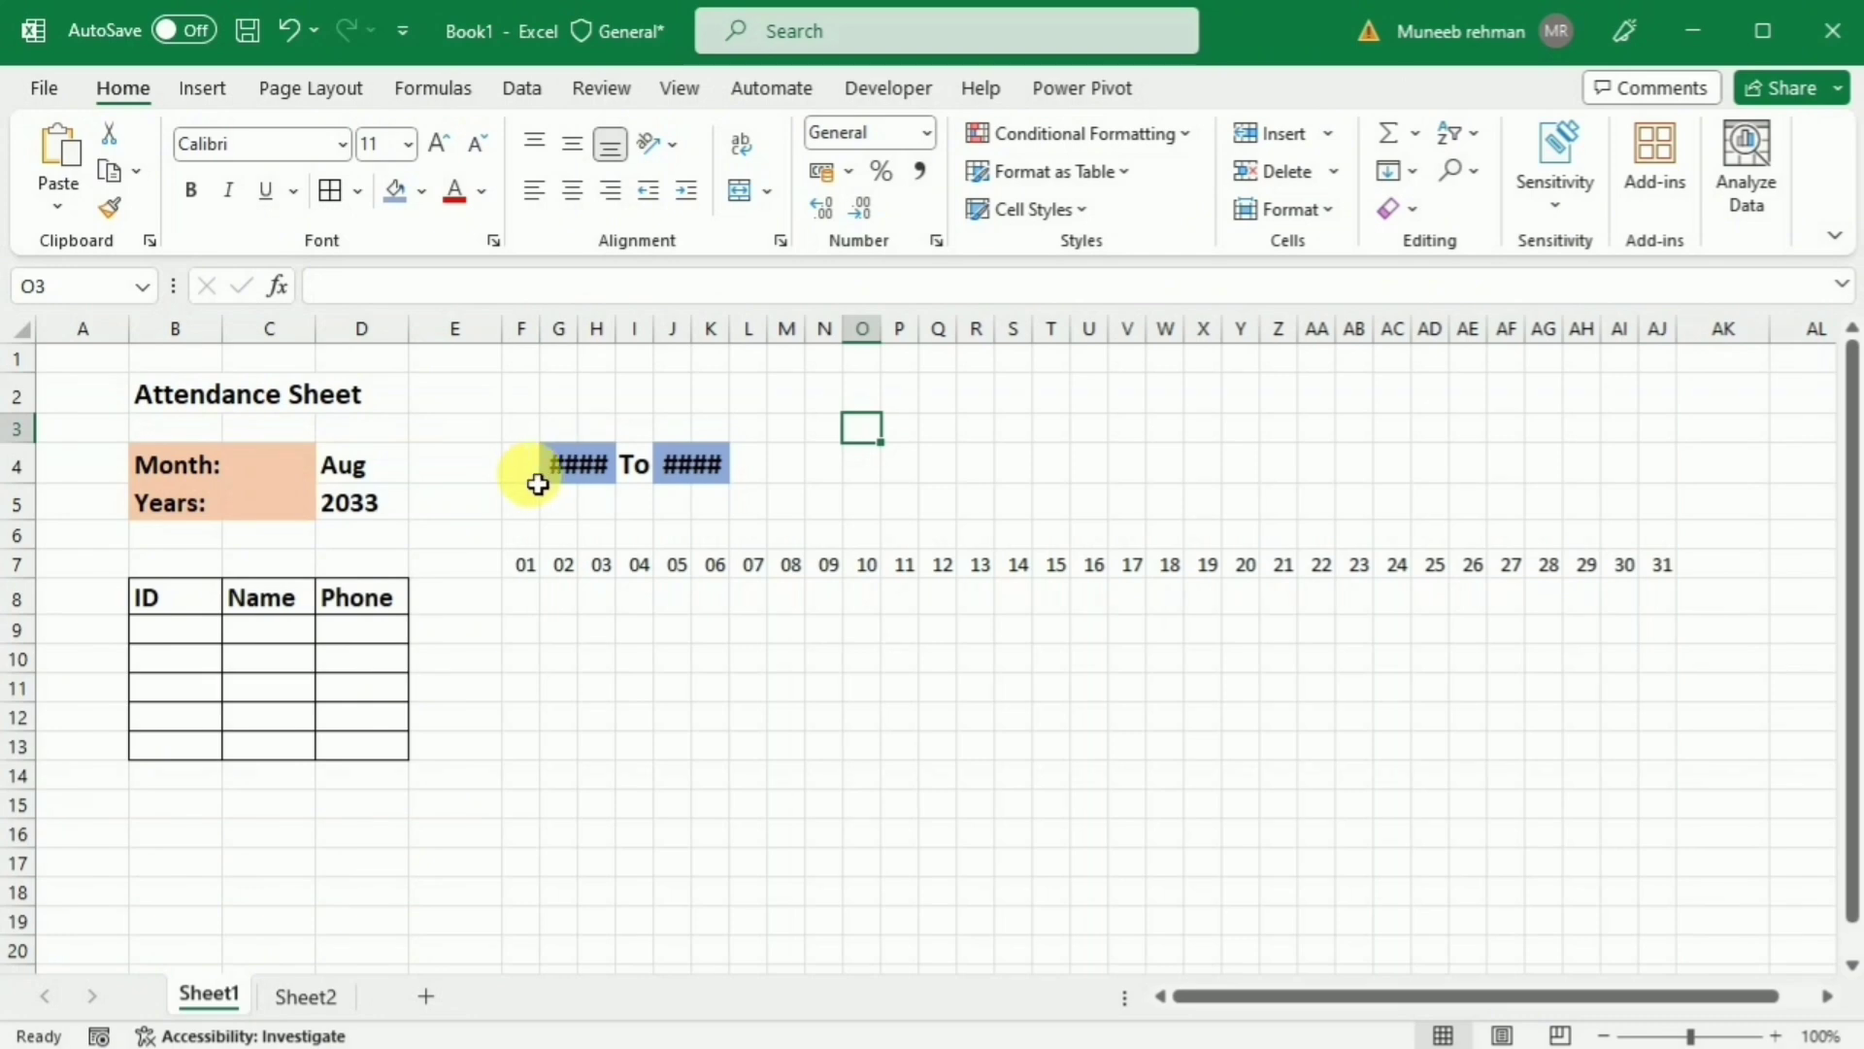
Step: Re-merge the start date across F4:H4 and the end date across J4:L4 so both dates fit the narrowed columns
{"action": "left_click", "coordinate": [536, 483]}
{"action": "left_click_drag", "start_coordinate": [536, 483], "coordinate": [561, 479]}
{"action": "left_click", "coordinate": [541, 484]}
{"action": "left_click", "coordinate": [536, 484]}
{"action": "left_click", "coordinate": [543, 476]}
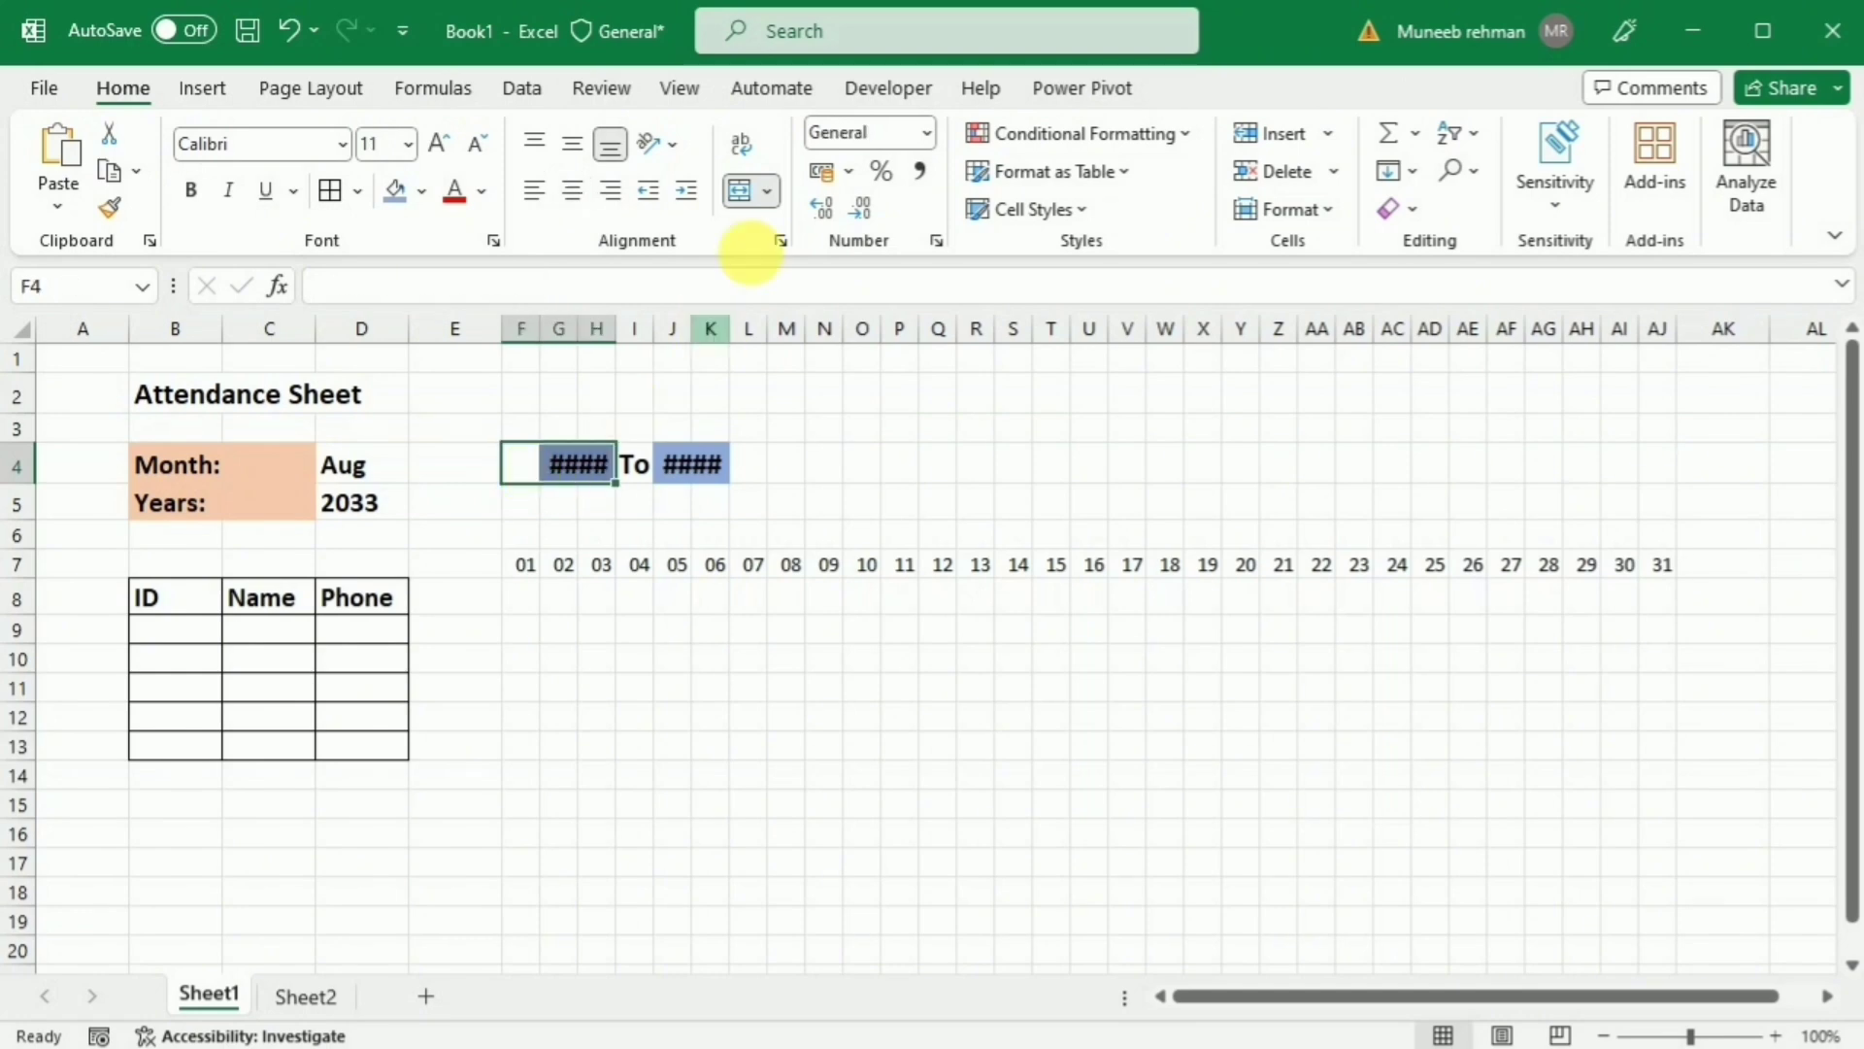
{"action": "left_click", "coordinate": [742, 190]}
{"action": "left_click", "coordinate": [742, 190]}
{"action": "left_click_drag", "start_coordinate": [679, 466], "coordinate": [744, 473]}
{"action": "left_click", "coordinate": [741, 190]}
{"action": "left_click", "coordinate": [741, 190]}
{"action": "left_click", "coordinate": [922, 456]}
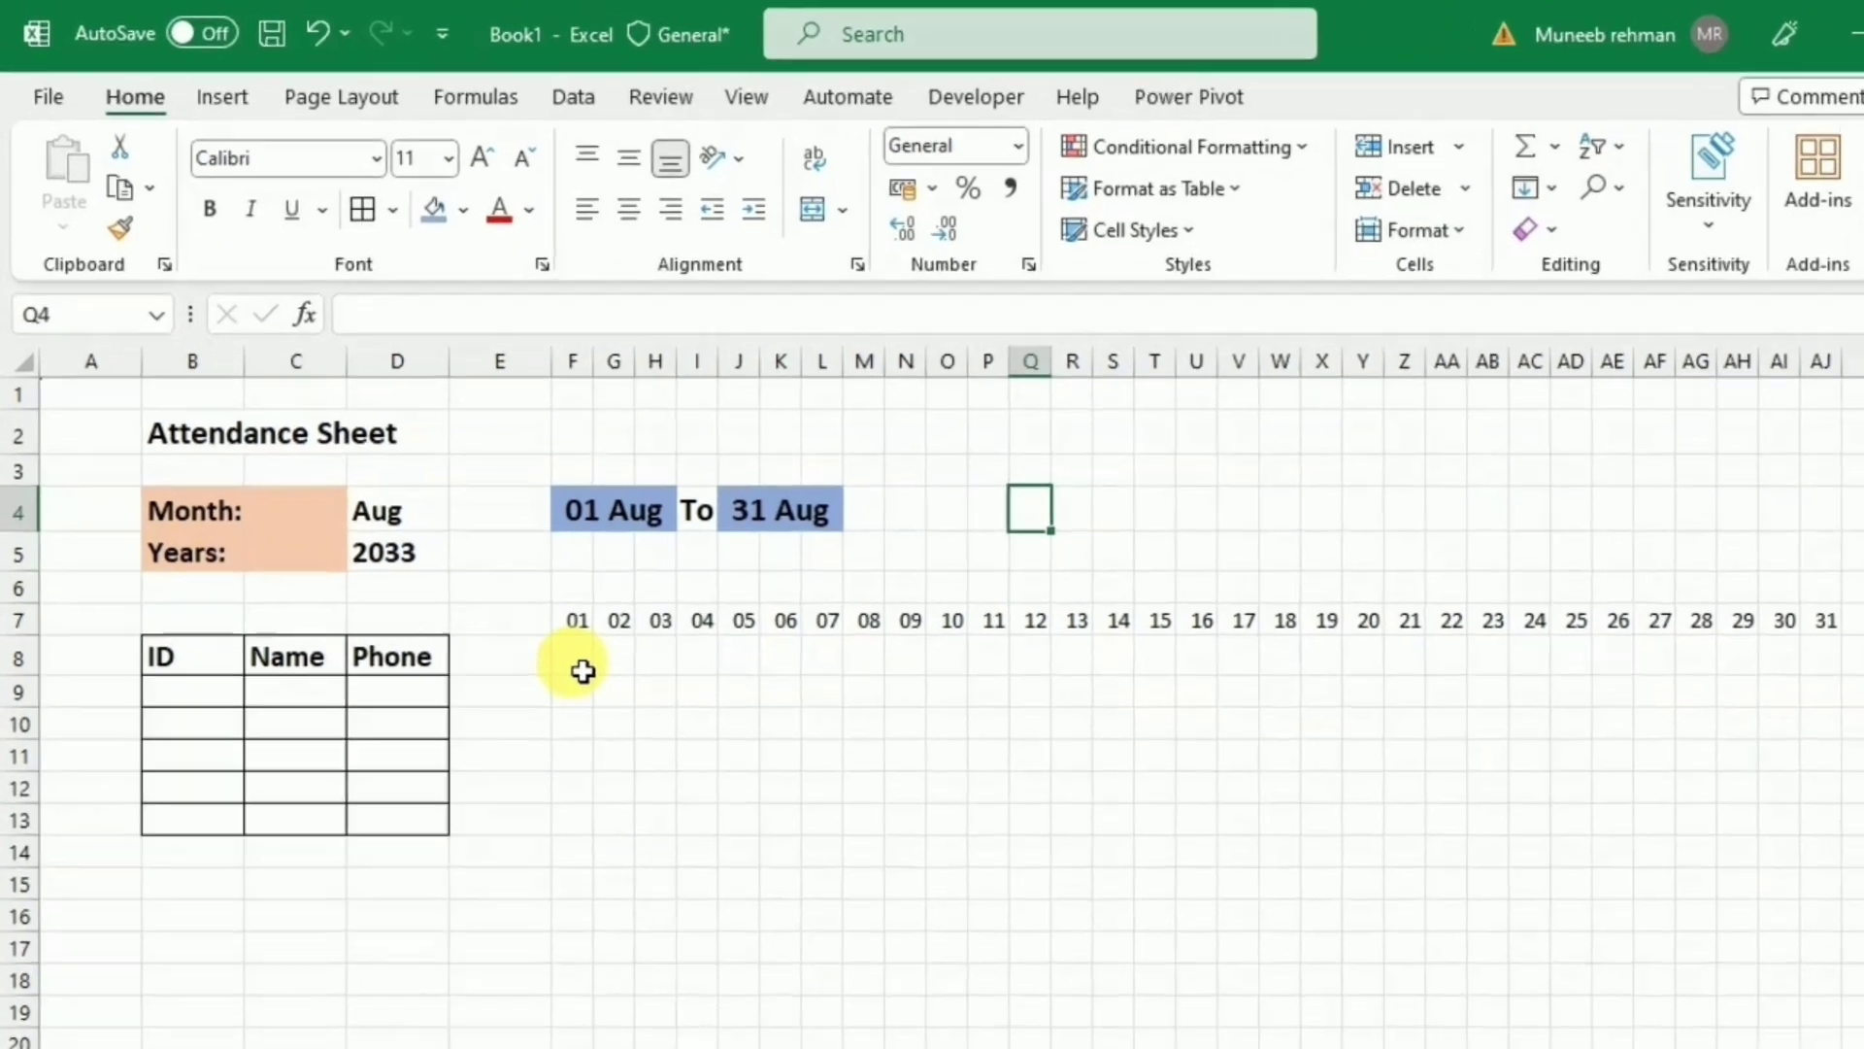
Step: Enter the weekday formula =TEXT(F7,"ddd") in F8
{"action": "double_click", "coordinate": [532, 606]}
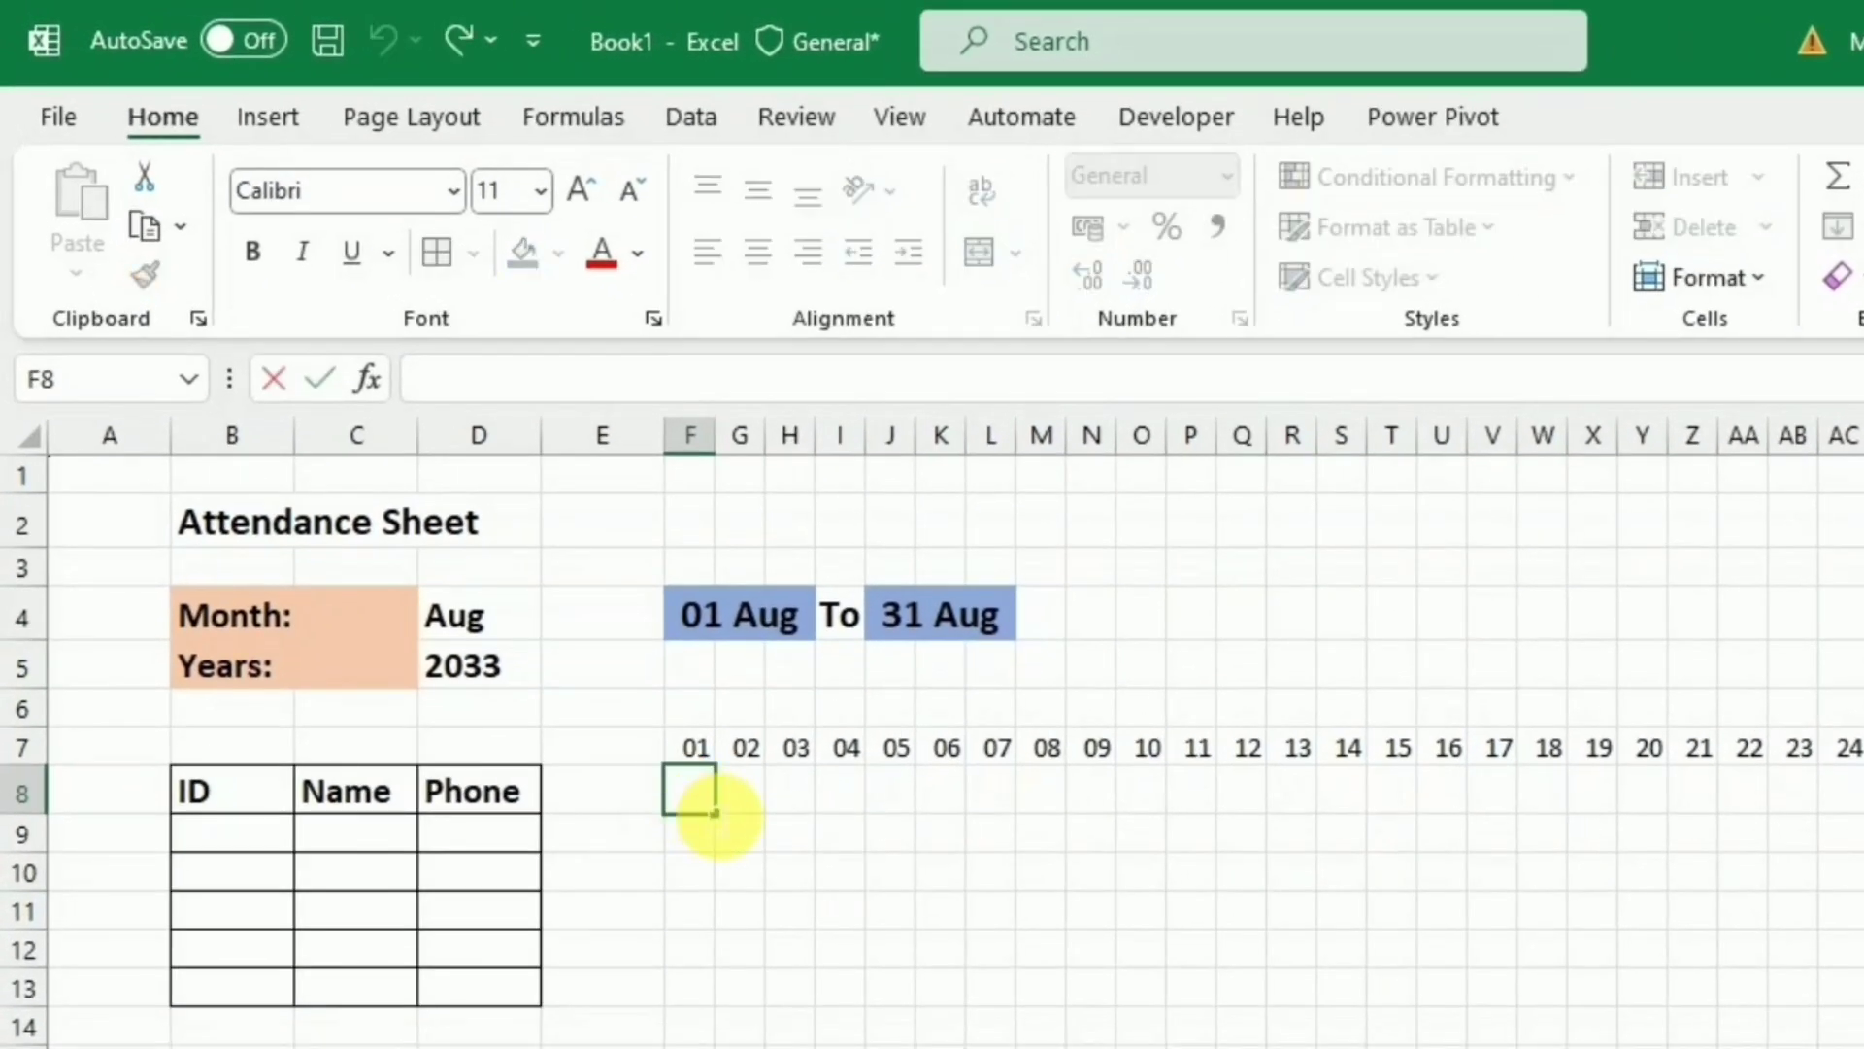
{"action": "type", "text": "=text("}
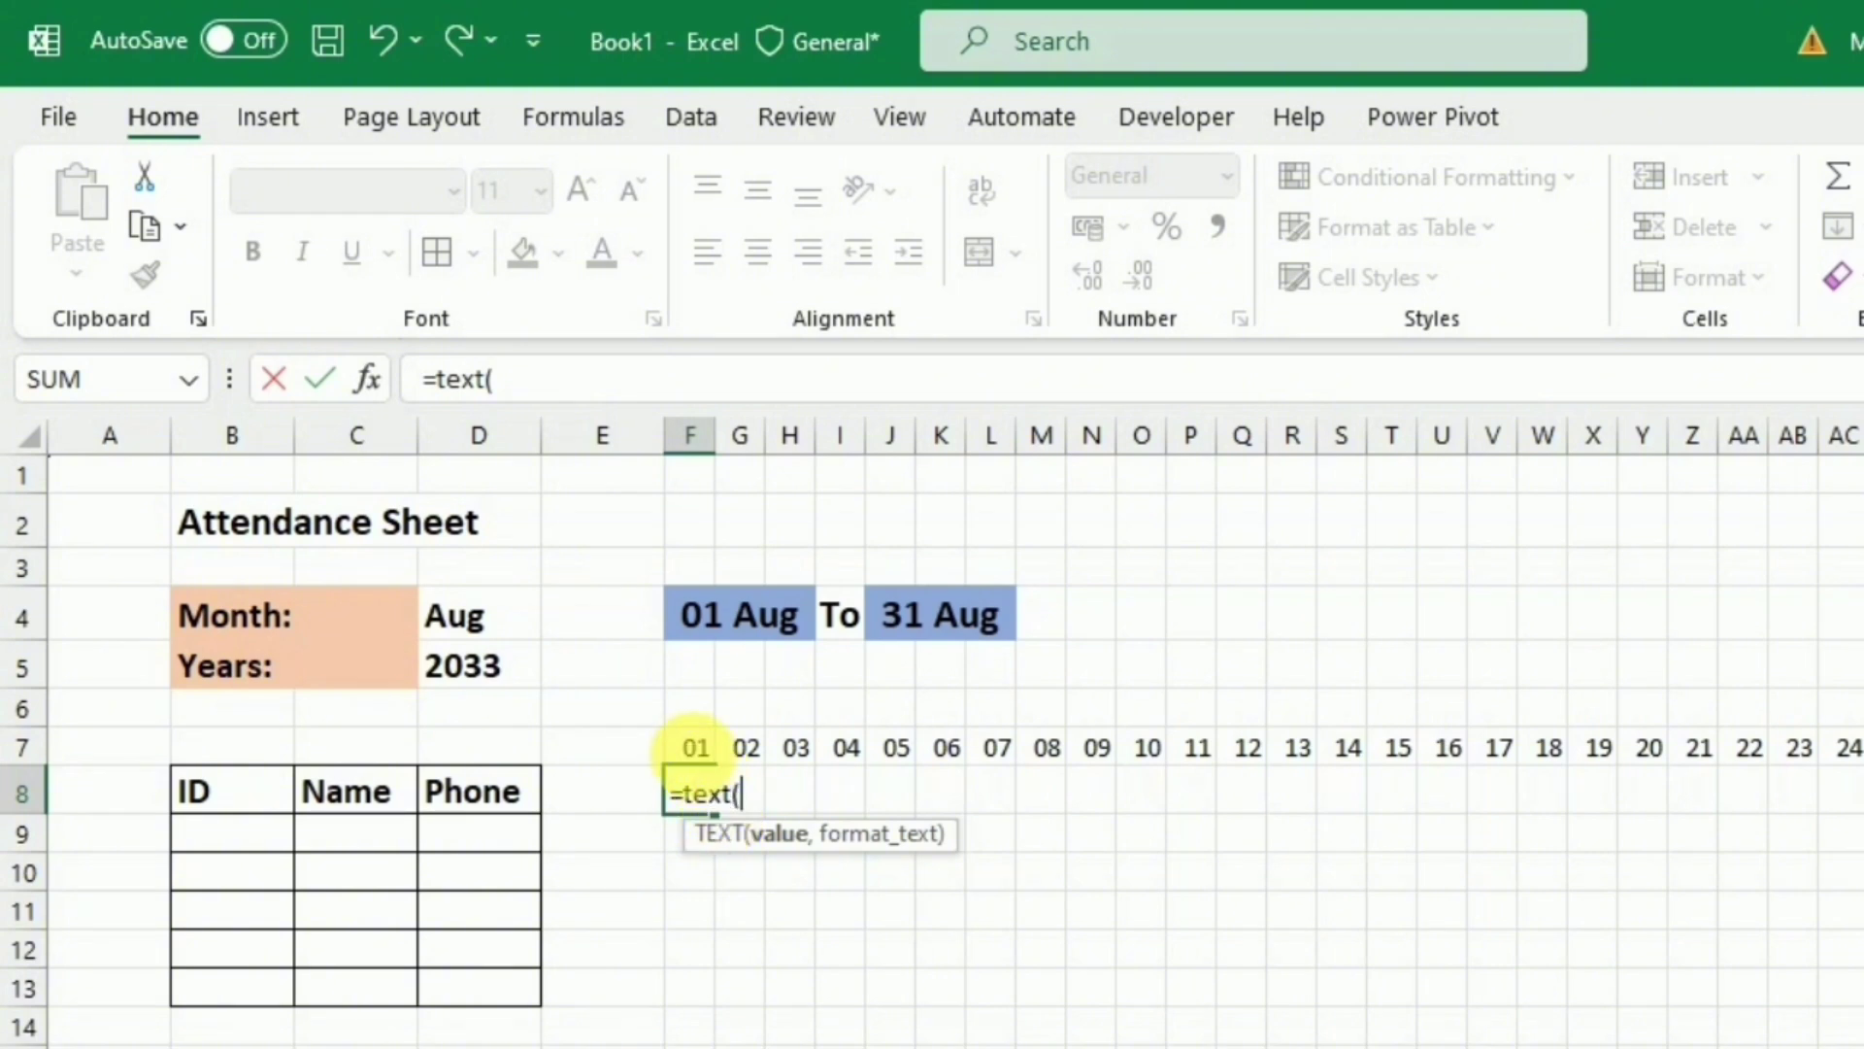
{"action": "left_click", "coordinate": [705, 765]}
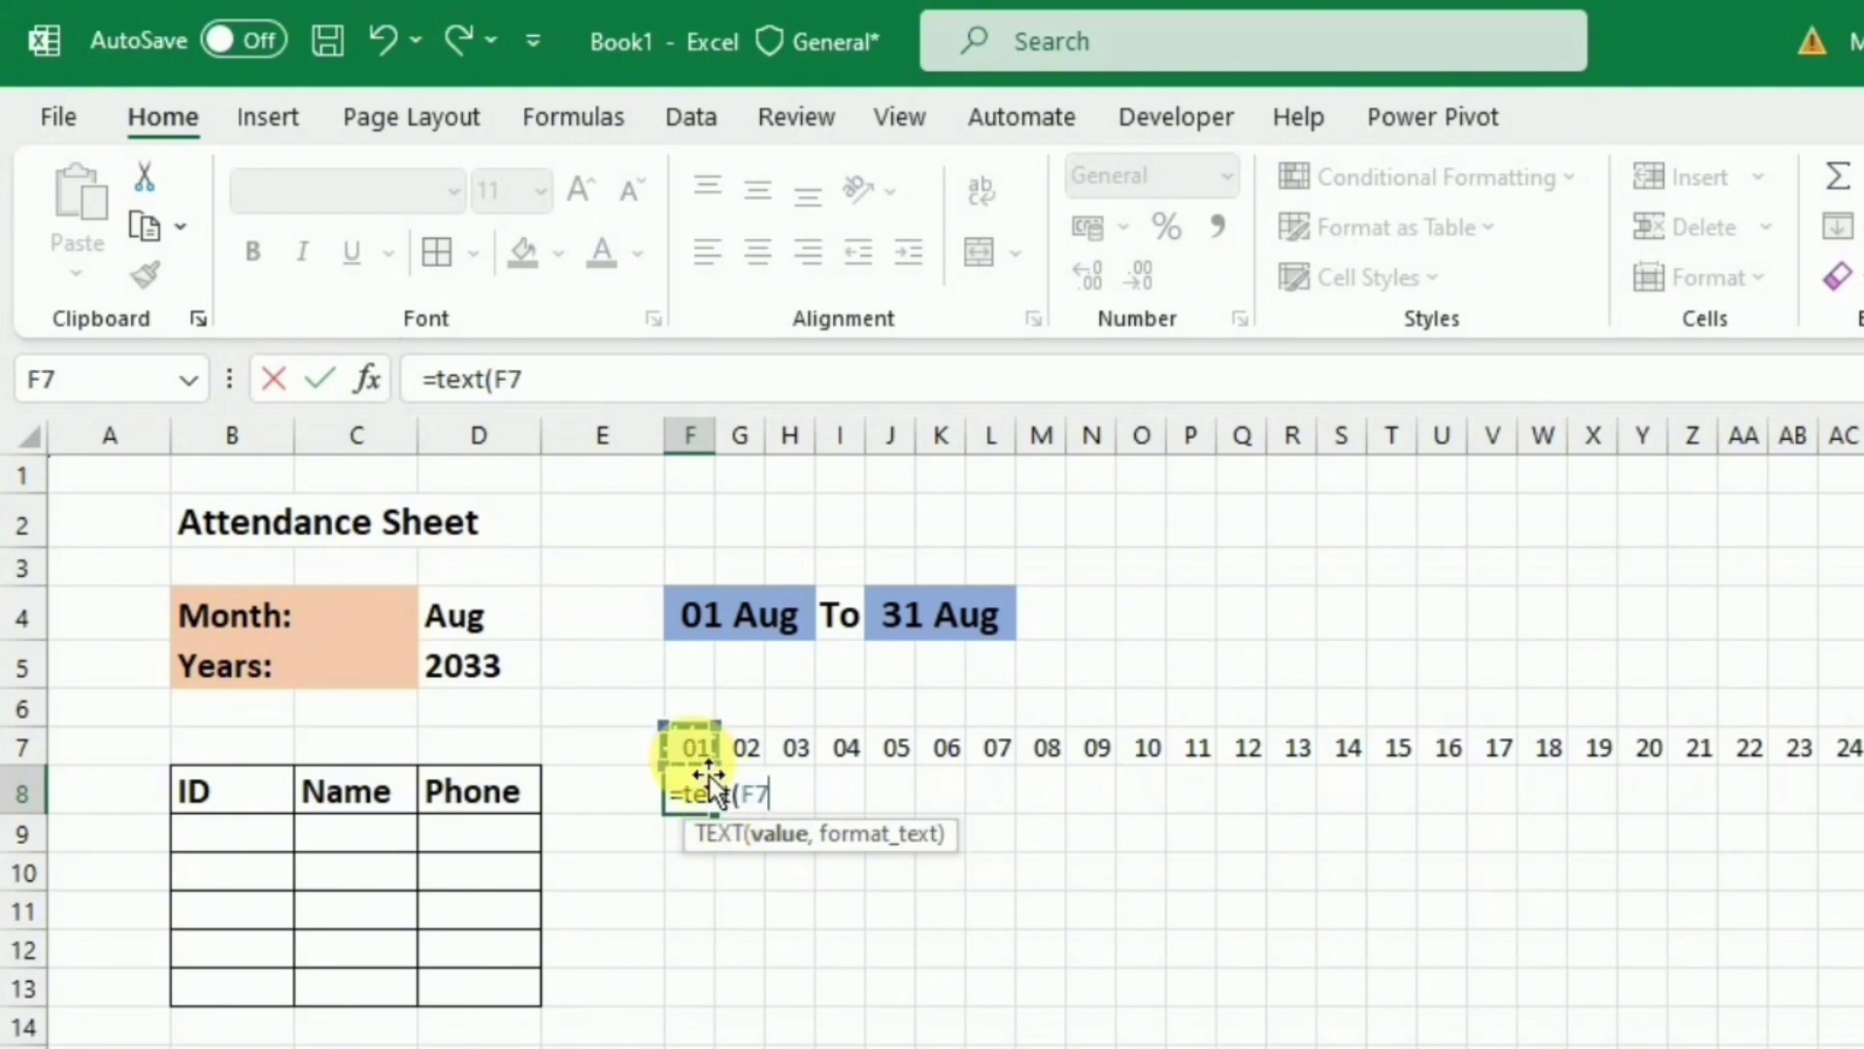
{"action": "type", "text": ","}
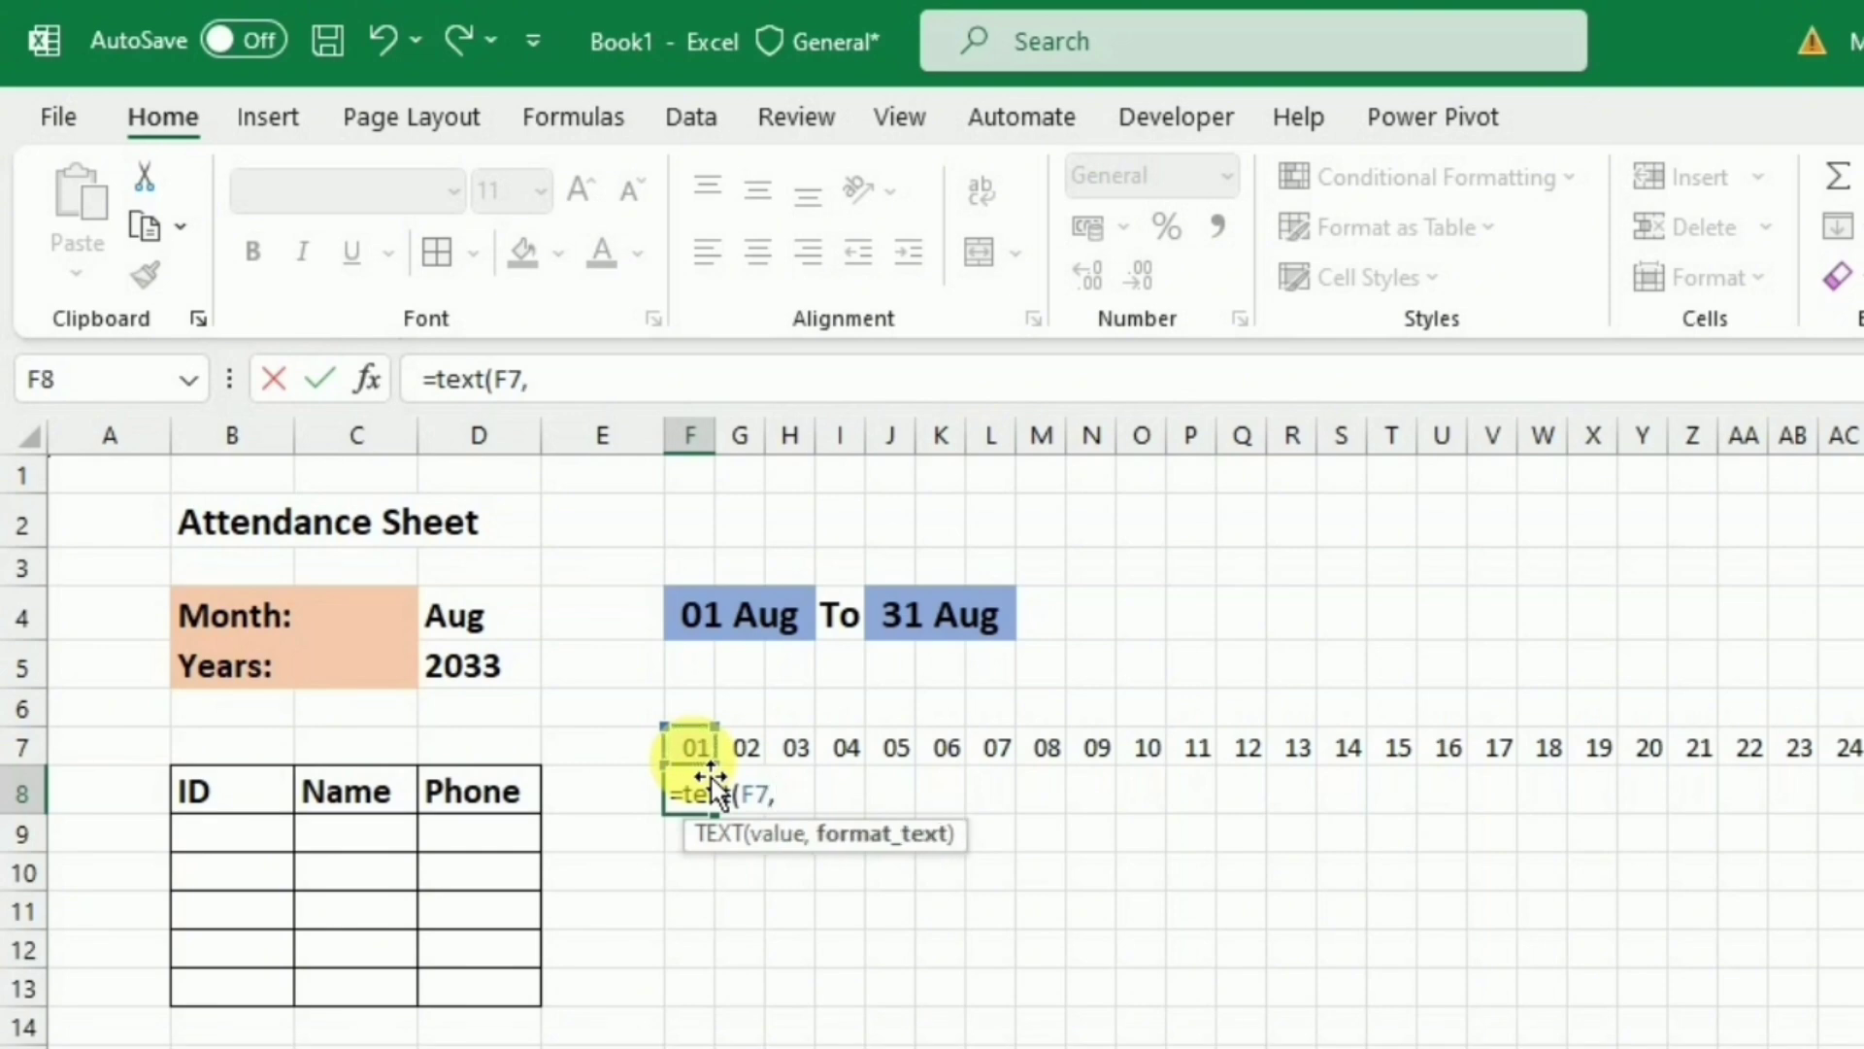
{"action": "type", "text": "\"ddd"}
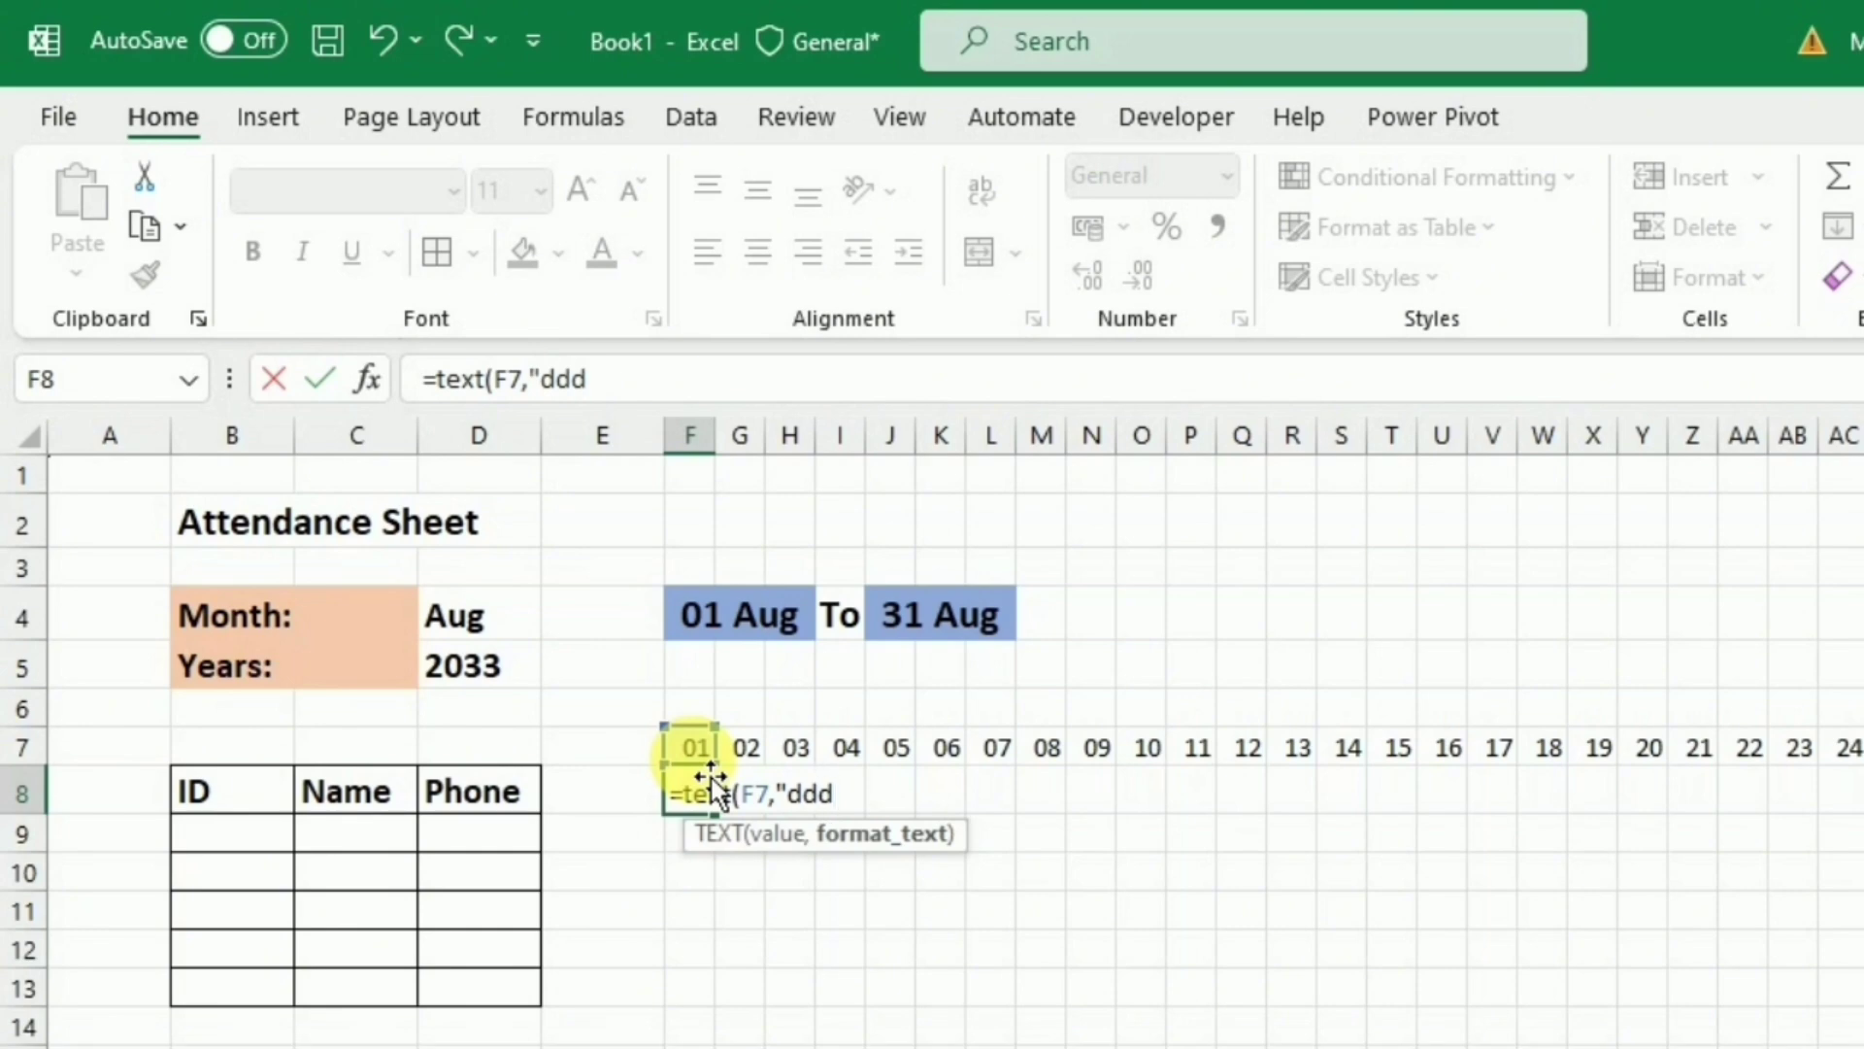
{"action": "type", "text": "\")"}
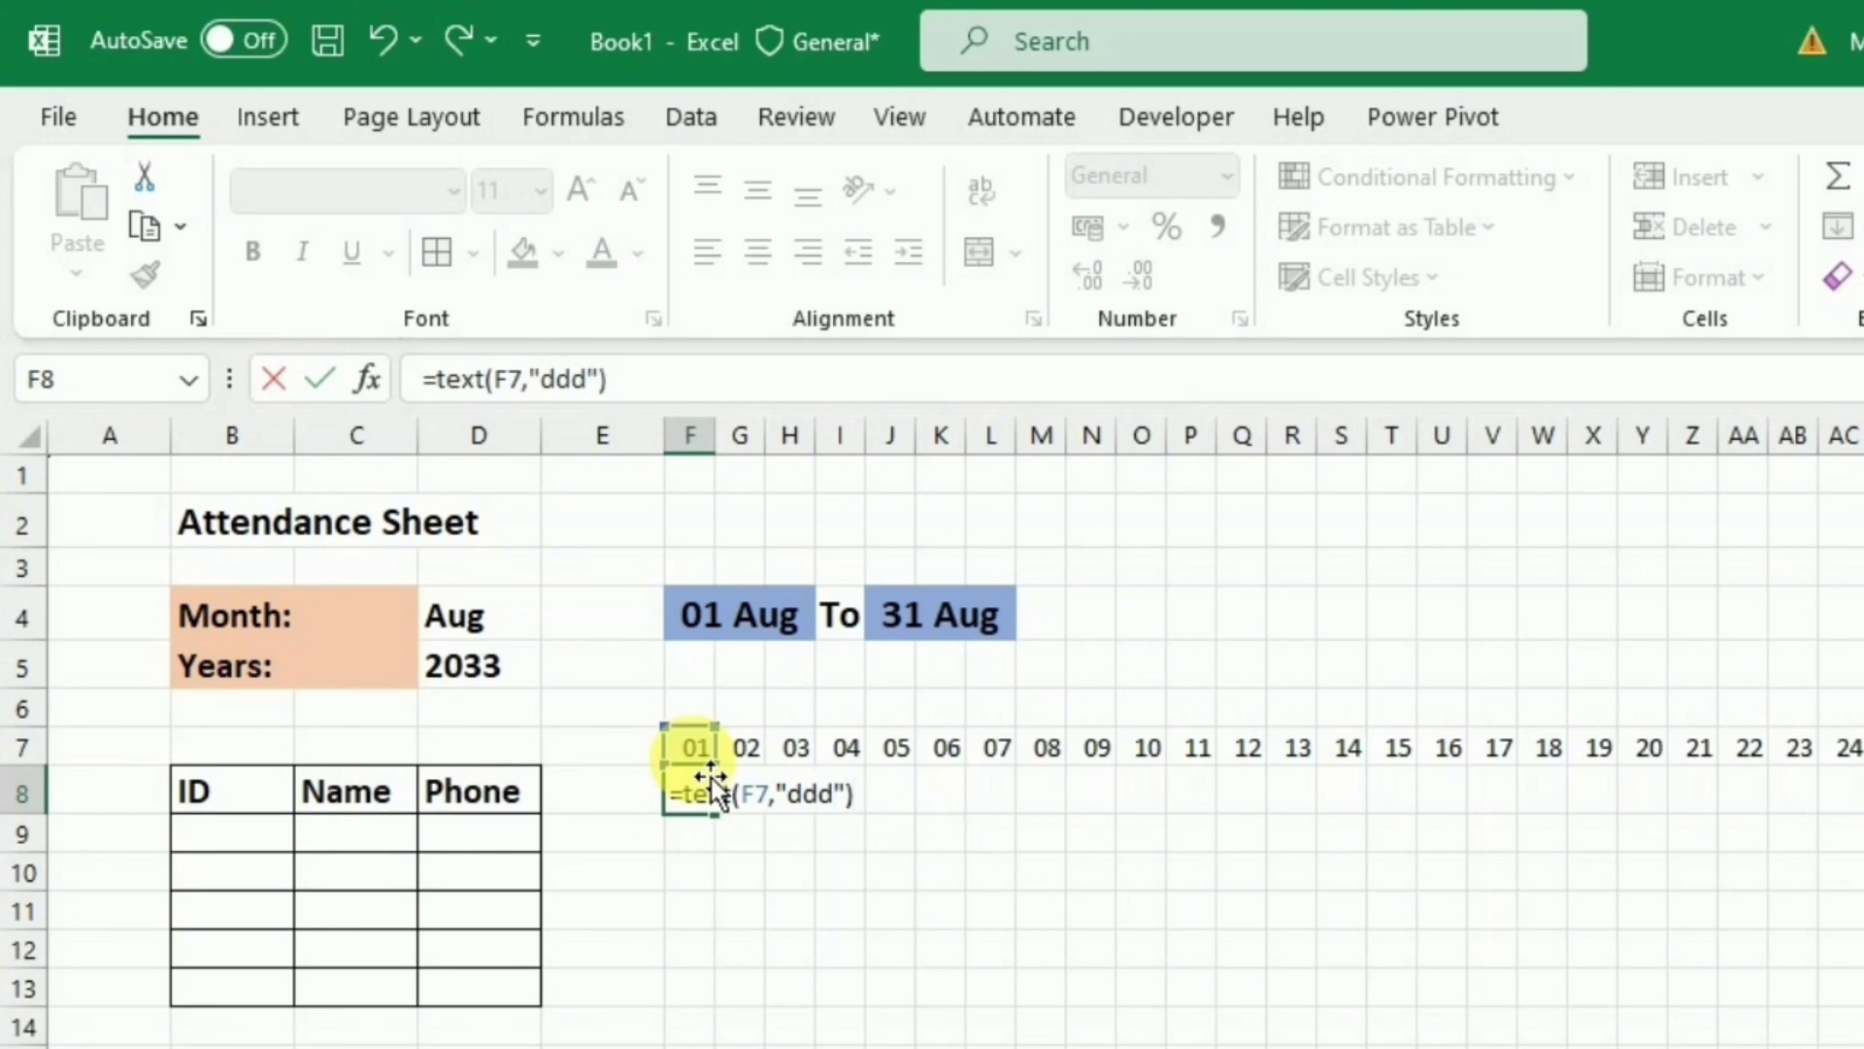
{"action": "key", "text": "Return"}
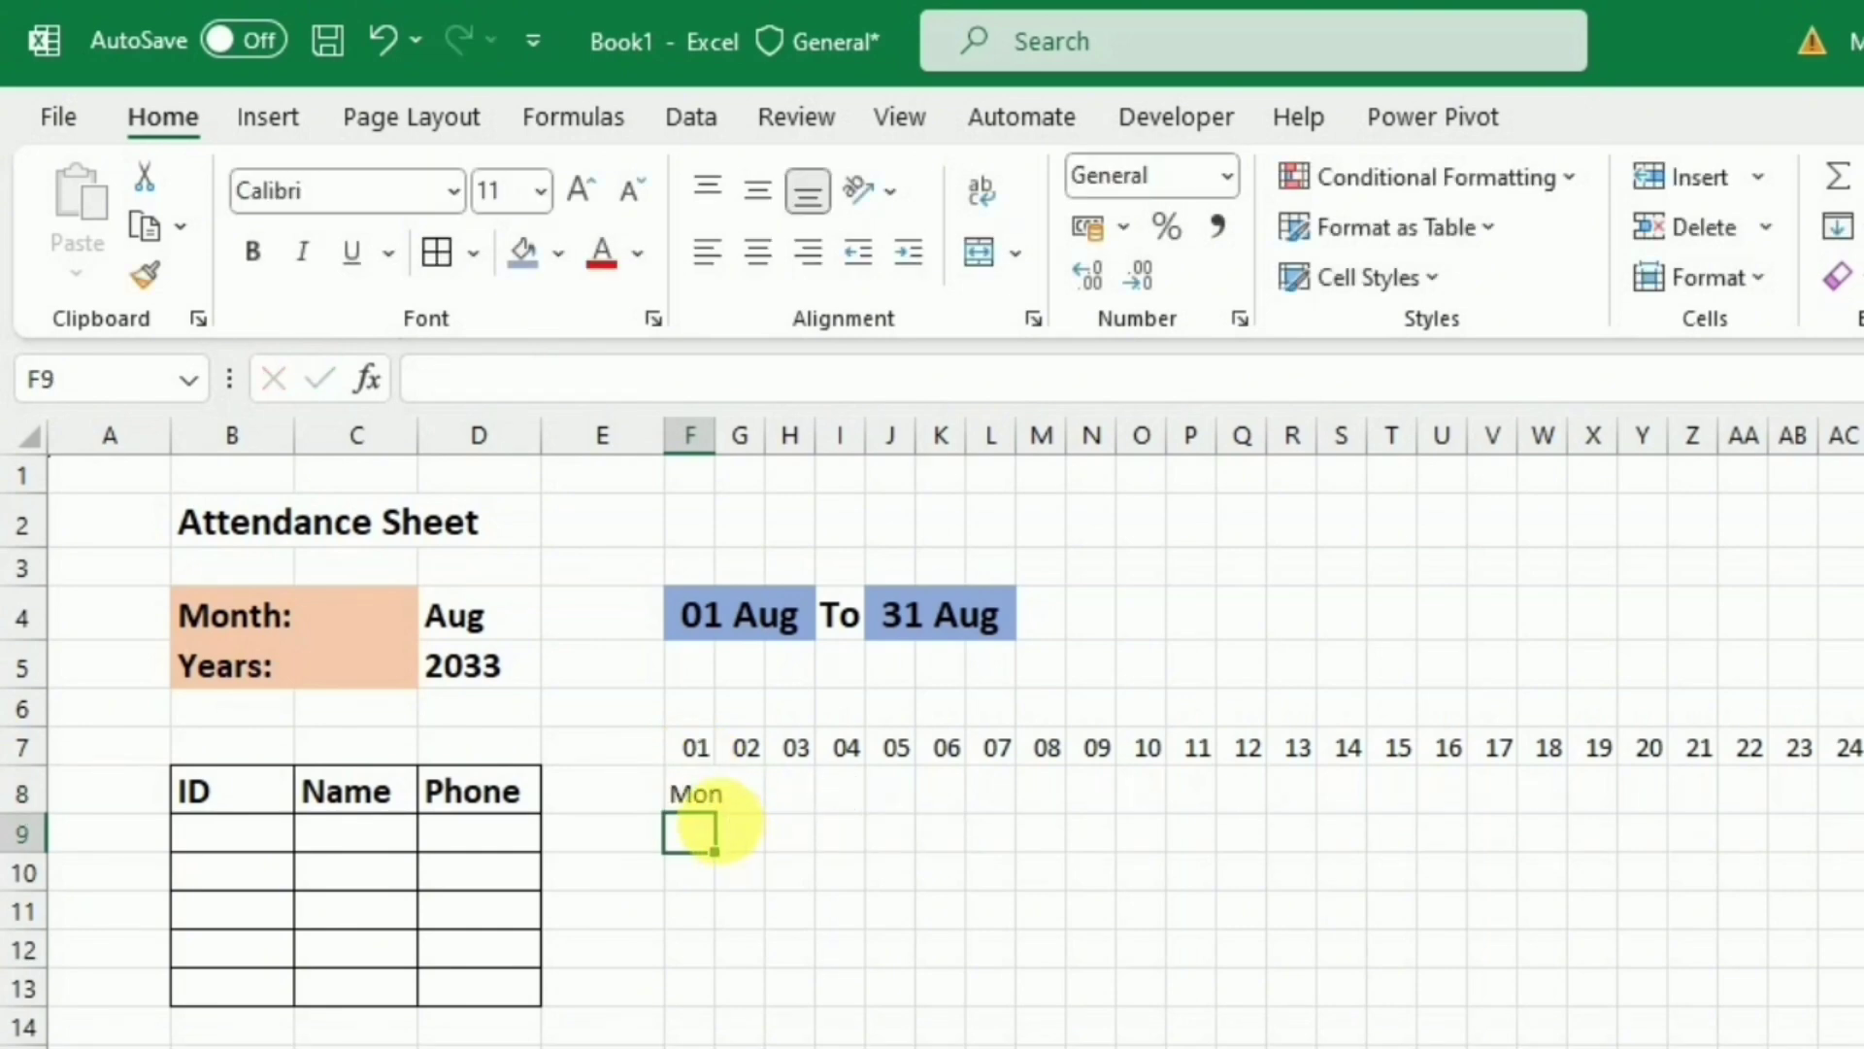
Step: Fill the weekday formula from F8 across row 8 to AJ8
{"action": "left_click", "coordinate": [699, 799]}
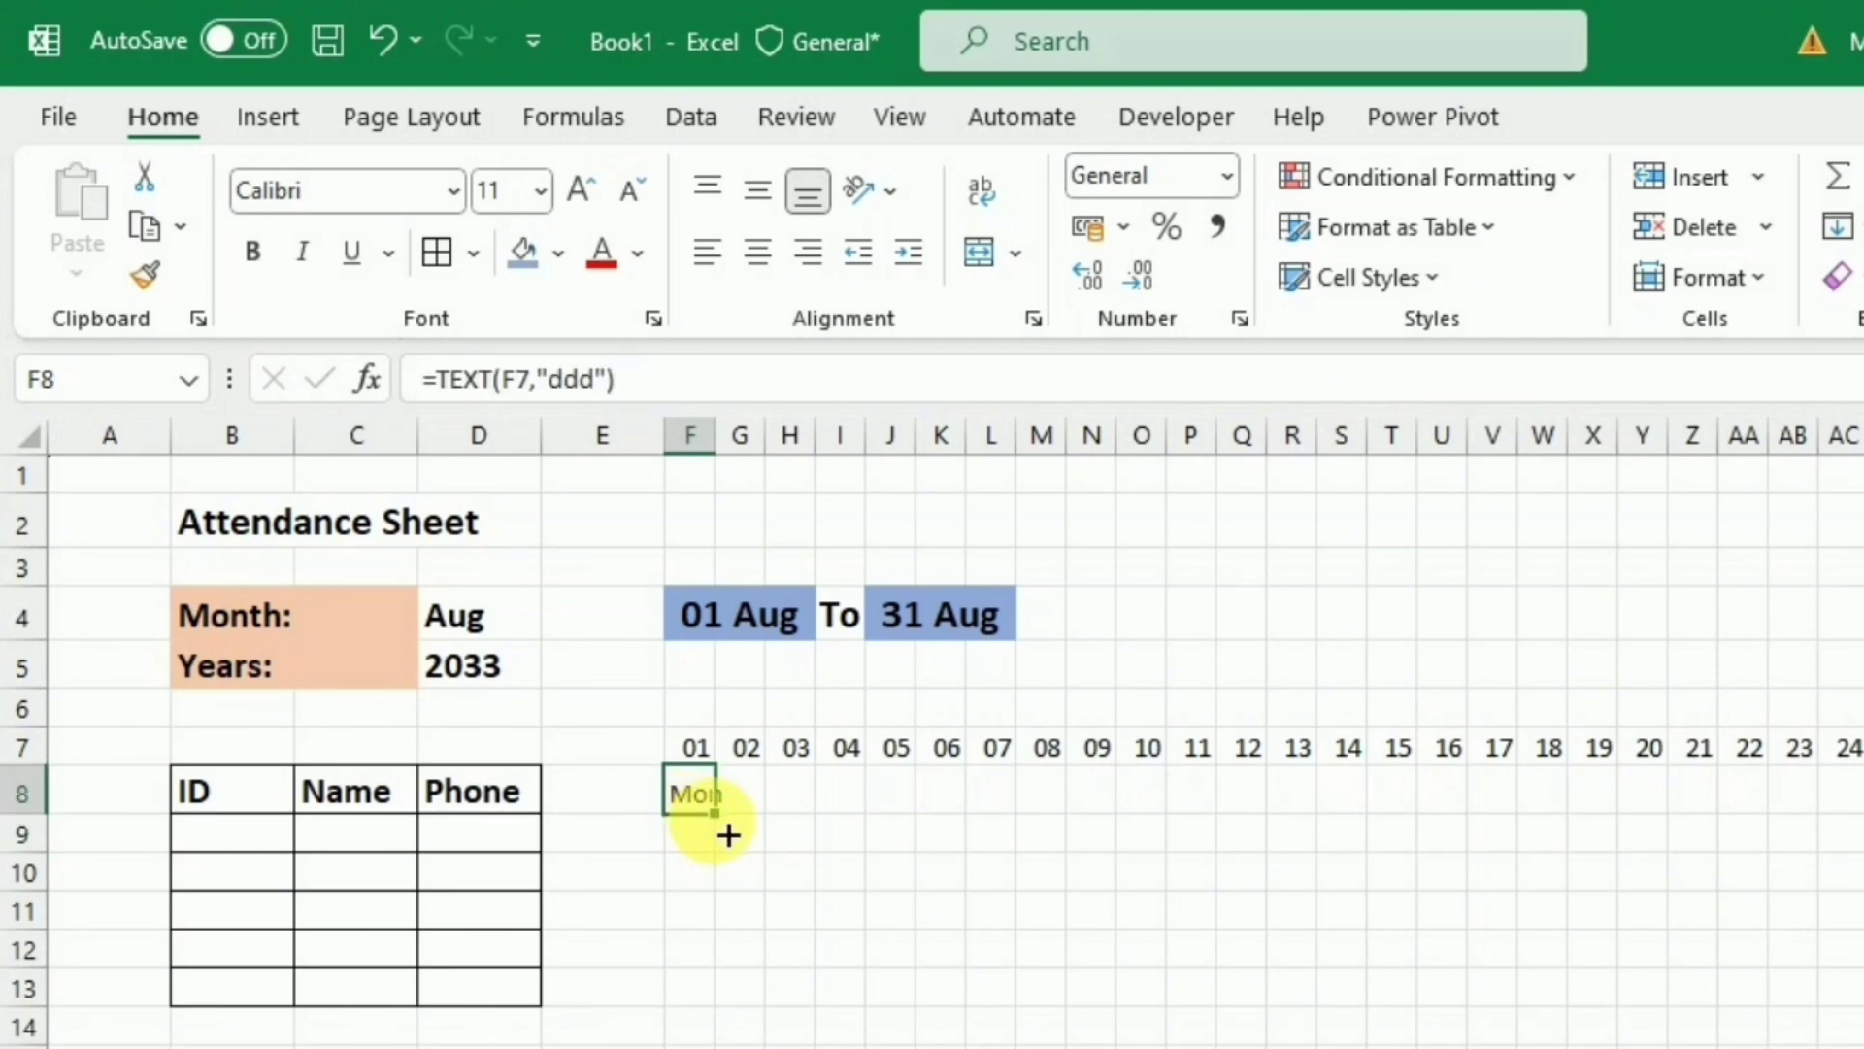
{"action": "left_click_drag", "start_coordinate": [728, 835], "coordinate": [1863, 826]}
{"action": "left_click_drag", "start_coordinate": [1745, 825], "coordinate": [1756, 819]}
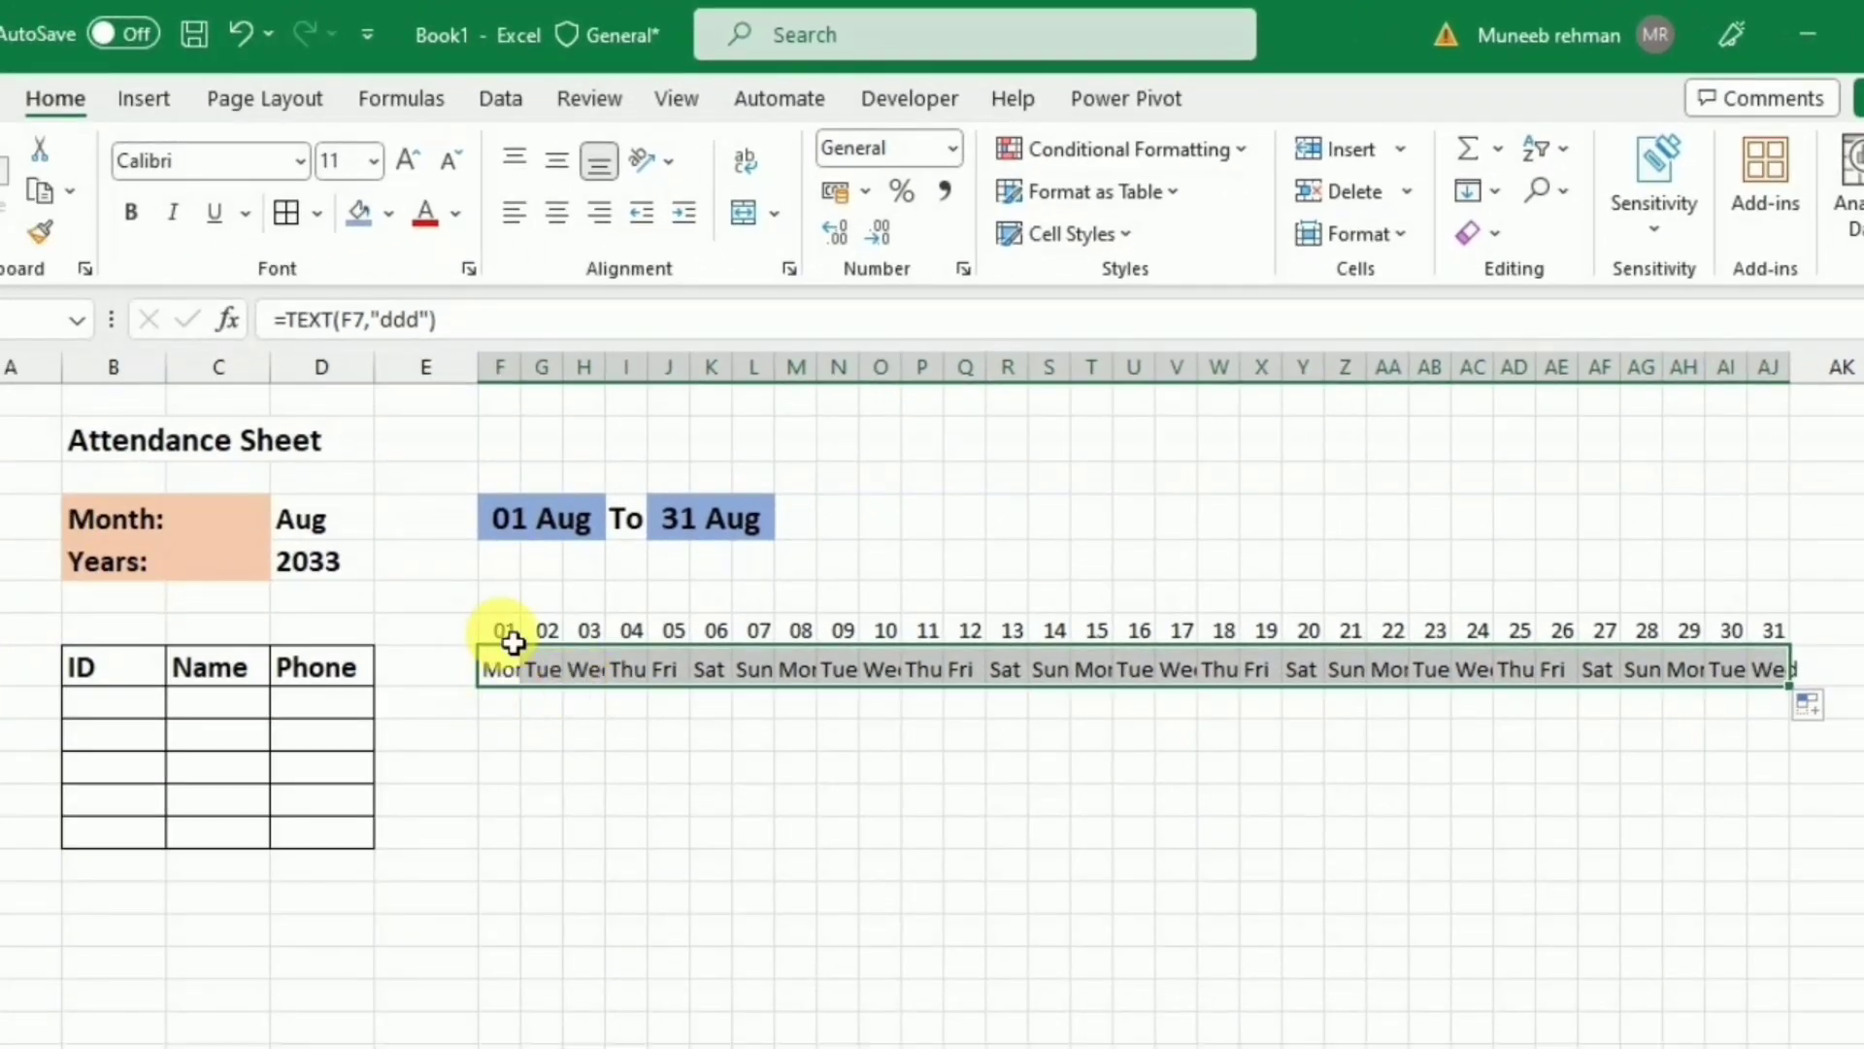
{"action": "left_click", "coordinate": [505, 633]}
{"action": "double_click", "coordinate": [506, 634]}
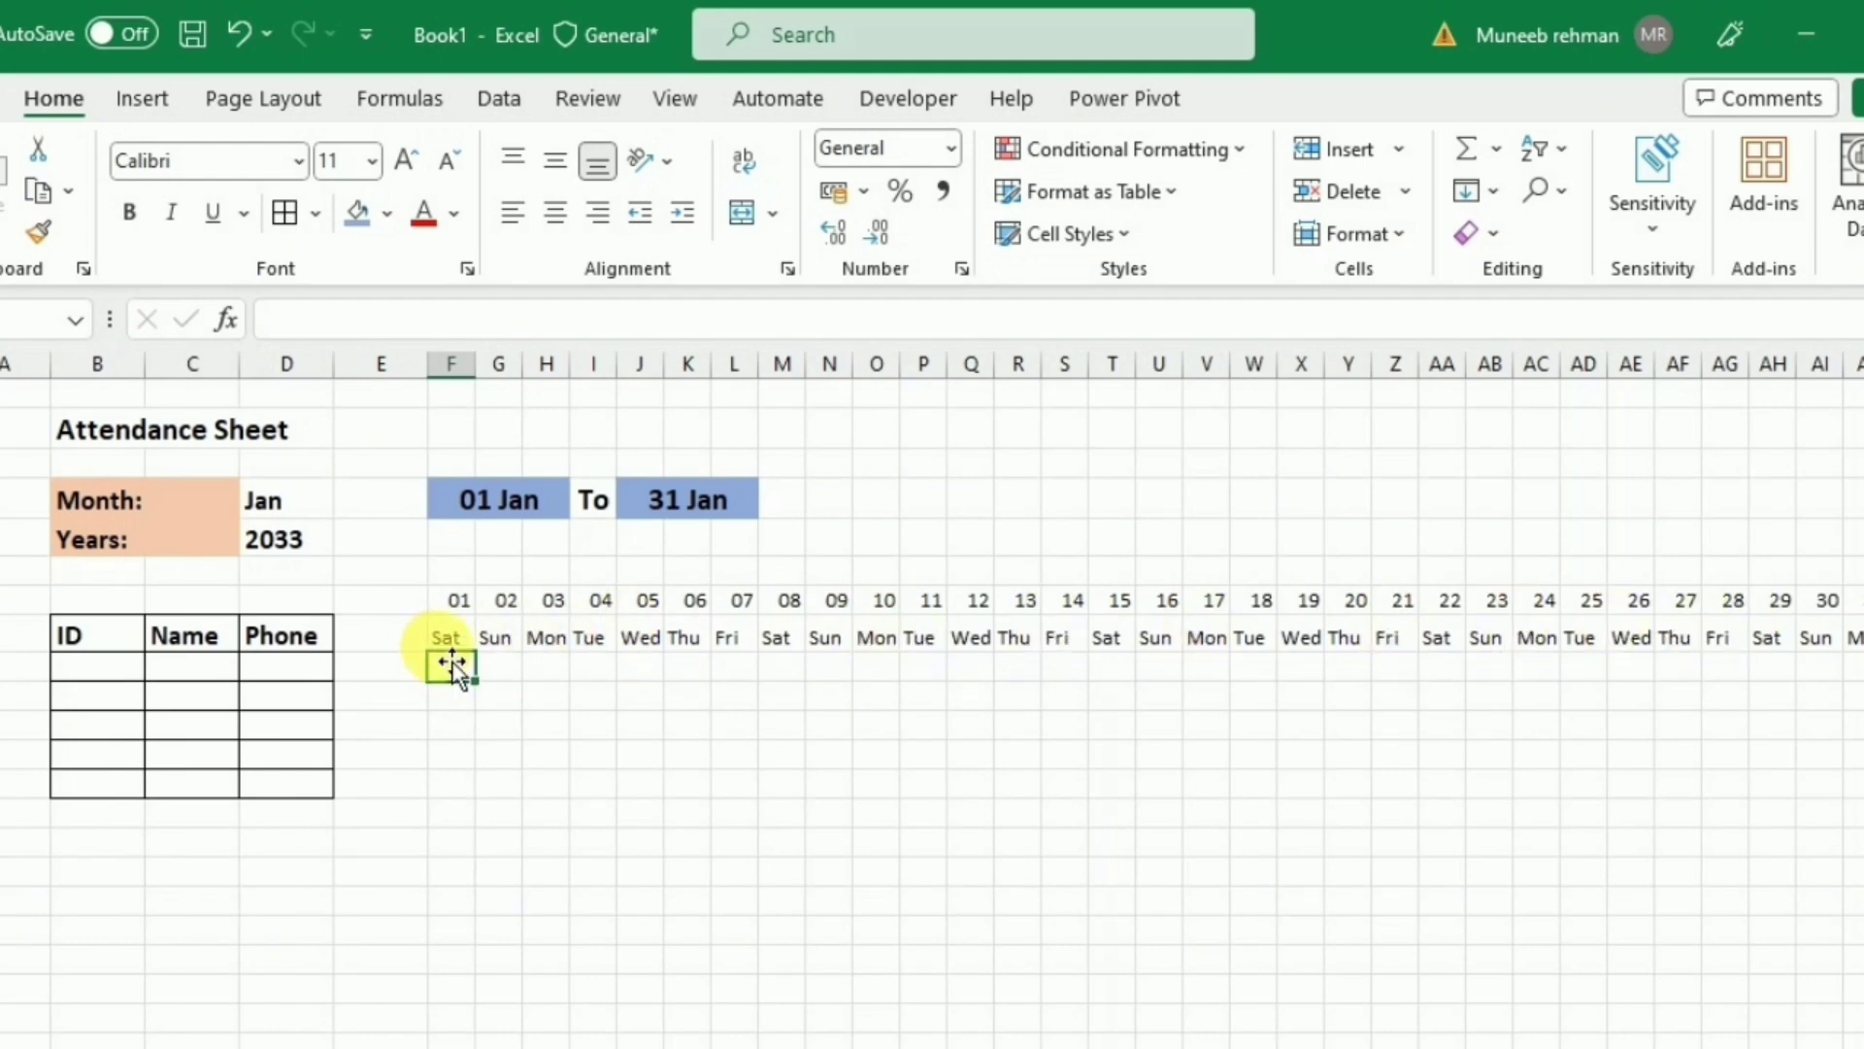
Step: Make the day numbers and weekday names in F7:AJ8 bold and centered
{"action": "left_click_drag", "start_coordinate": [456, 604], "coordinate": [484, 635]}
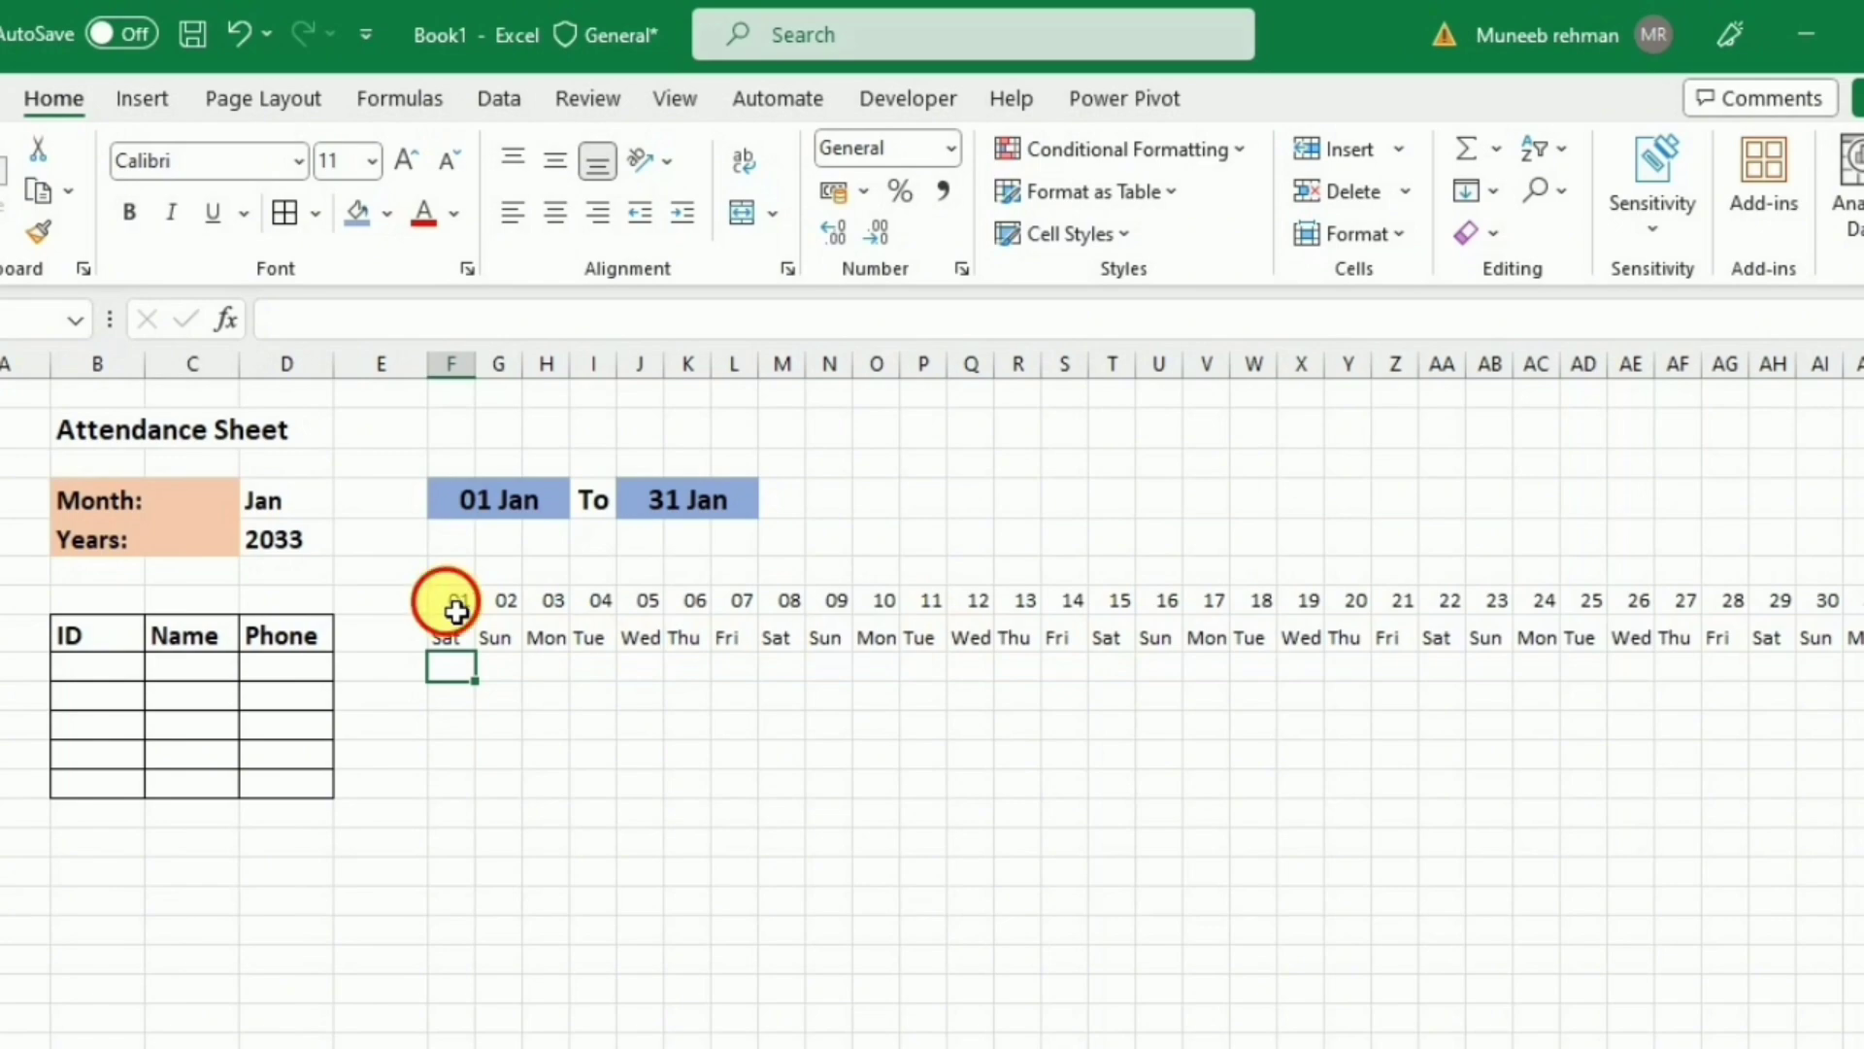
{"action": "left_click_drag", "start_coordinate": [313, 610], "coordinate": [1821, 622]}
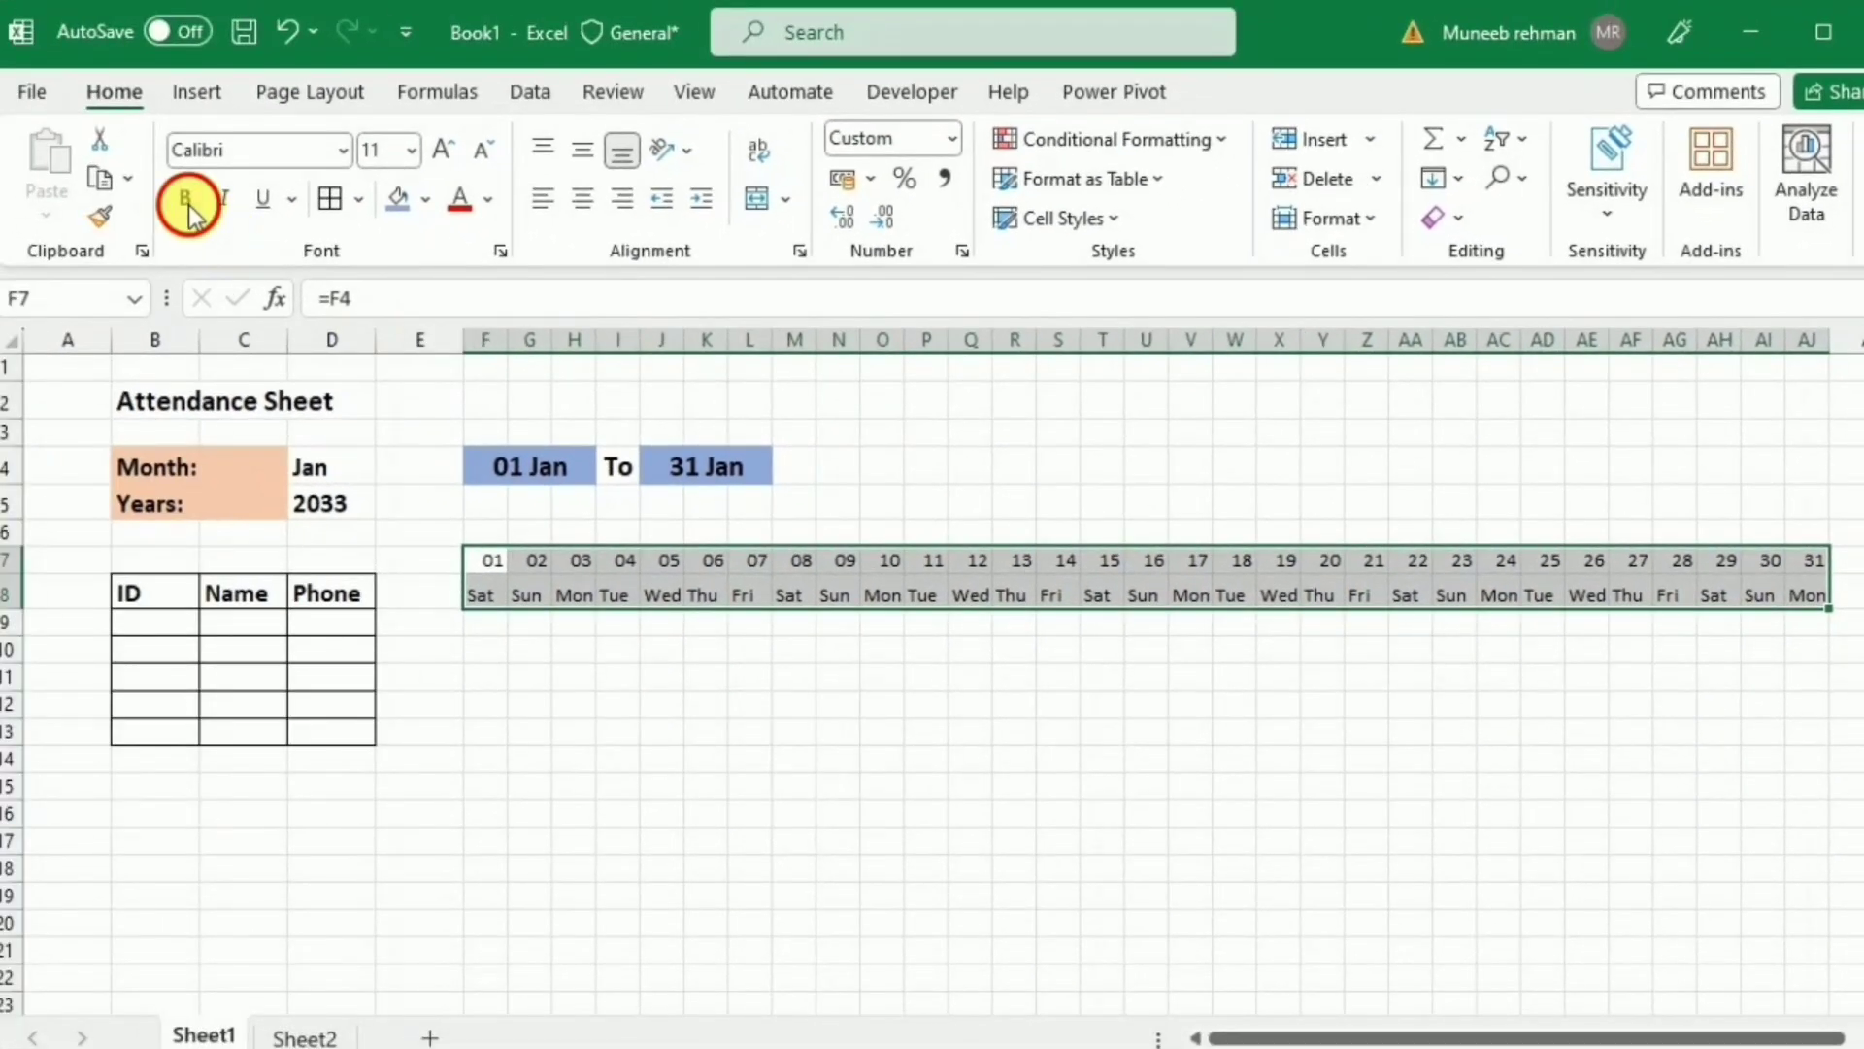
{"action": "left_click", "coordinate": [188, 208]}
{"action": "left_click", "coordinate": [587, 200]}
{"action": "left_click", "coordinate": [529, 649]}
Step: Apply all borders to the attendance grid F7:AJ13
{"action": "left_click", "coordinate": [487, 566]}
{"action": "left_click_drag", "start_coordinate": [496, 589], "coordinate": [1831, 737]}
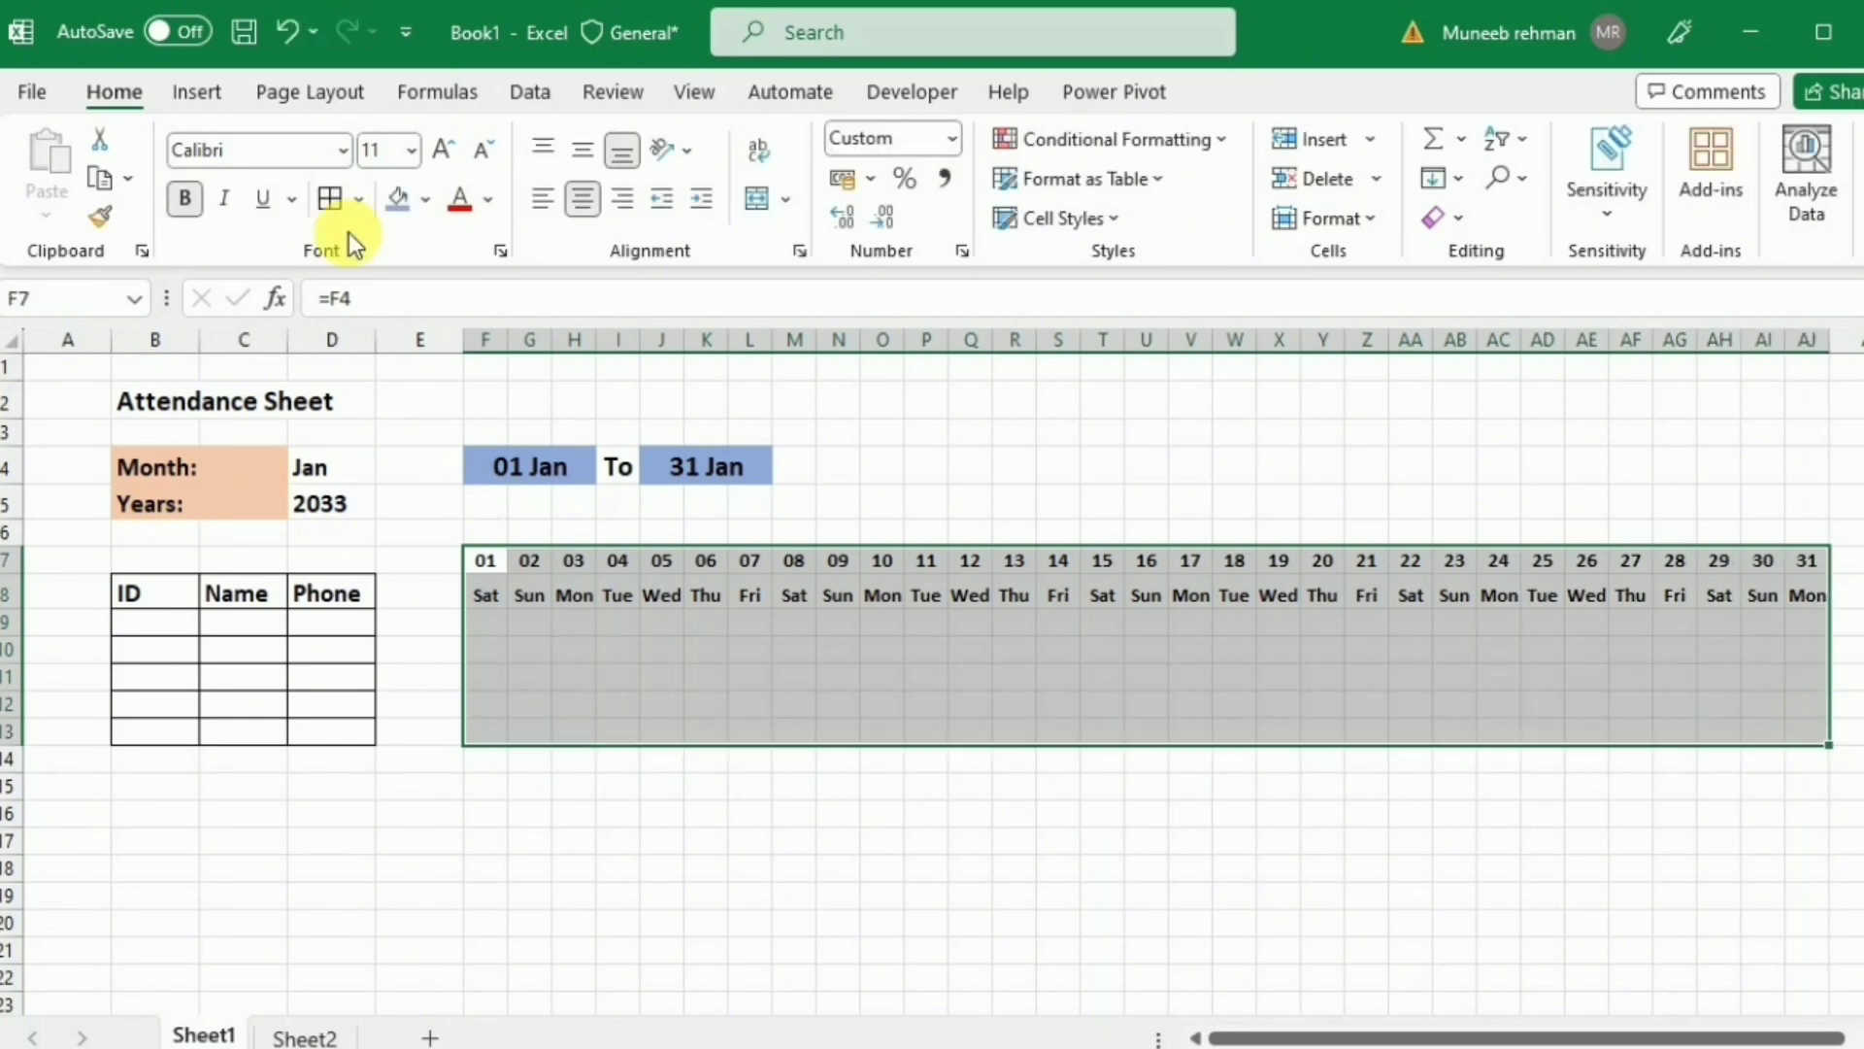
{"action": "left_click", "coordinate": [334, 208]}
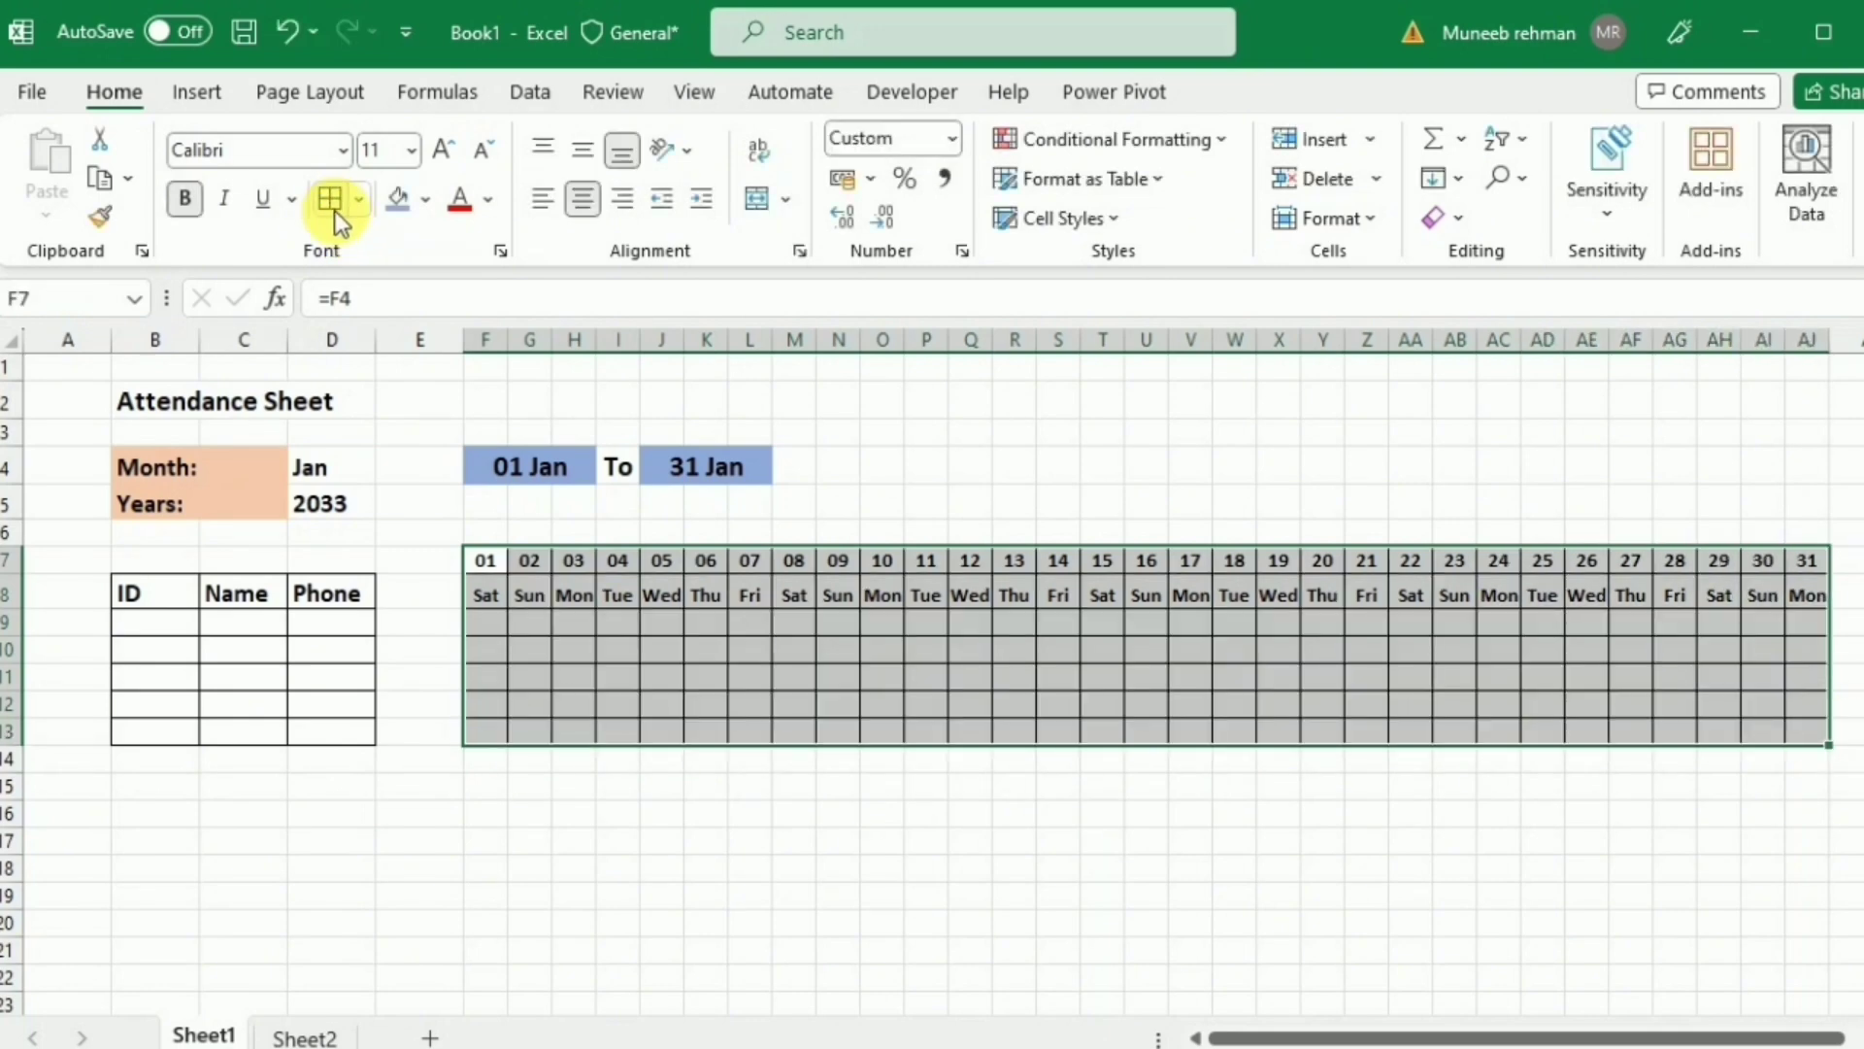
Step: Test the month dropdown in D4 with Feb and Dec, and leave it set to Nov
{"action": "left_click", "coordinate": [326, 464]}
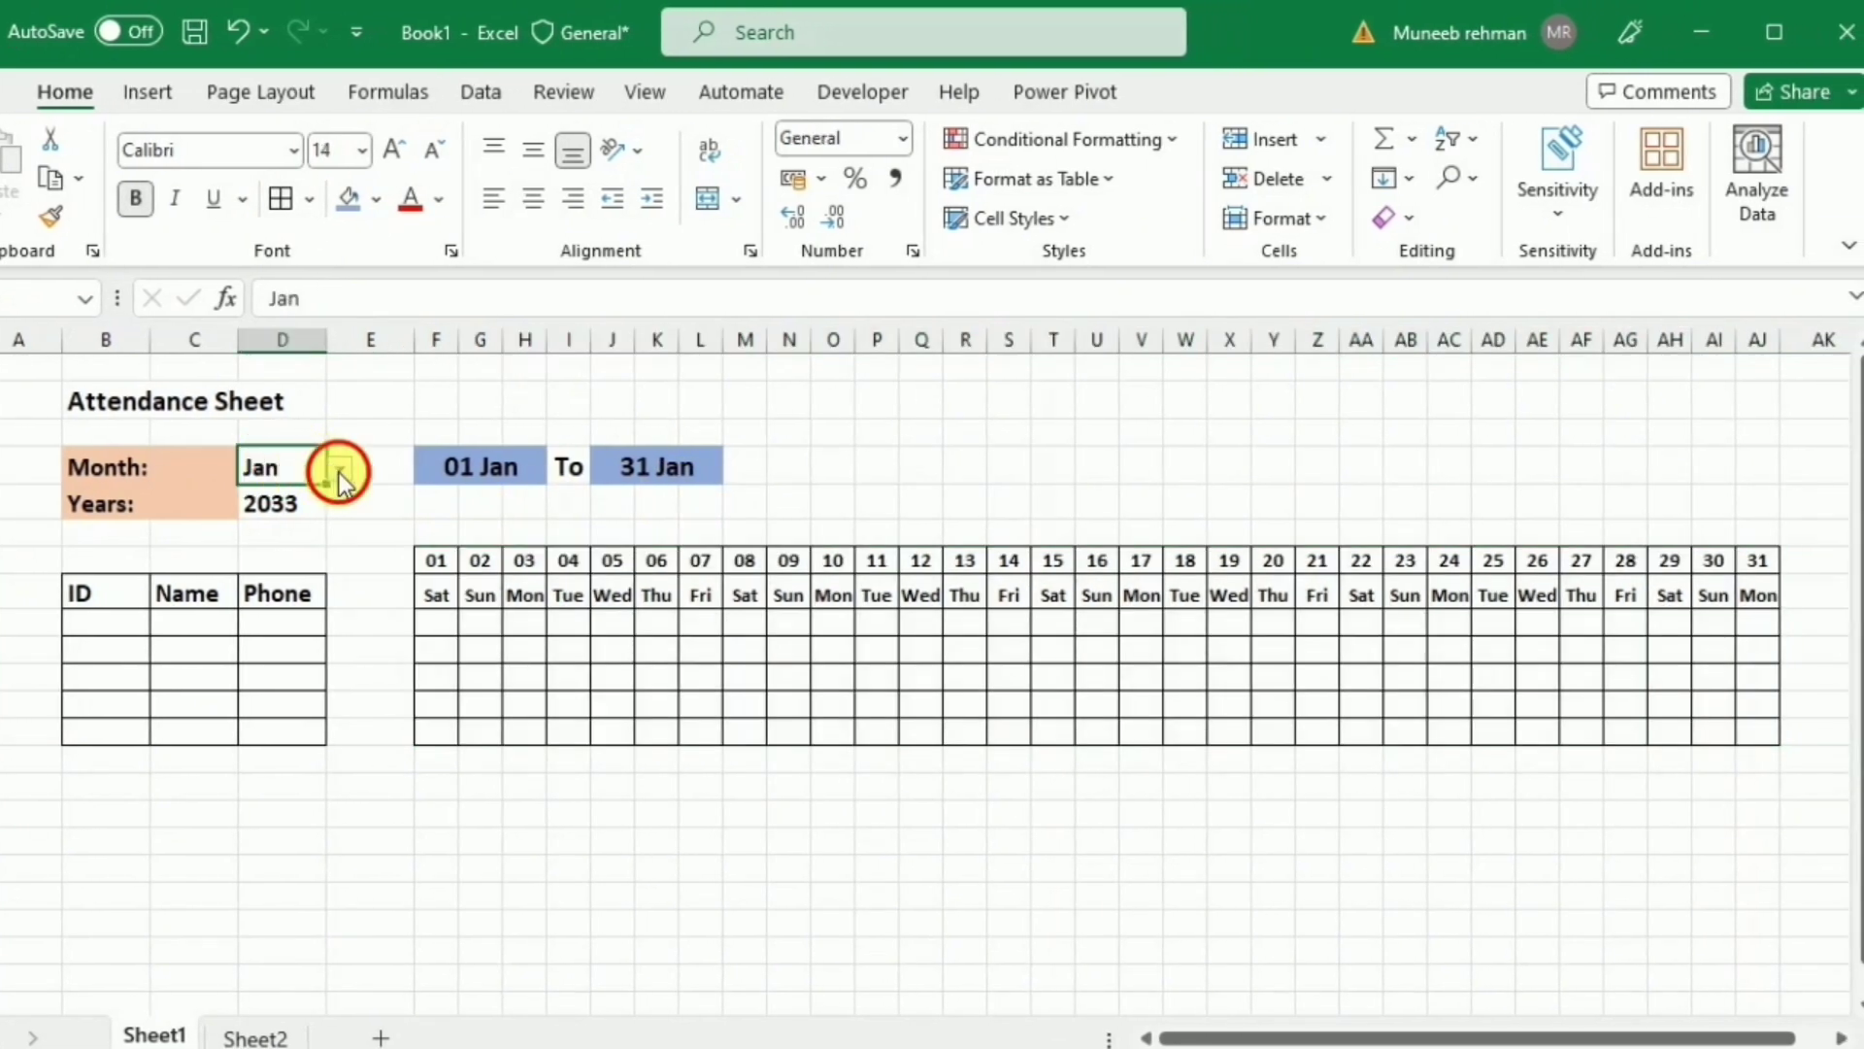
{"action": "left_click", "coordinate": [340, 472]}
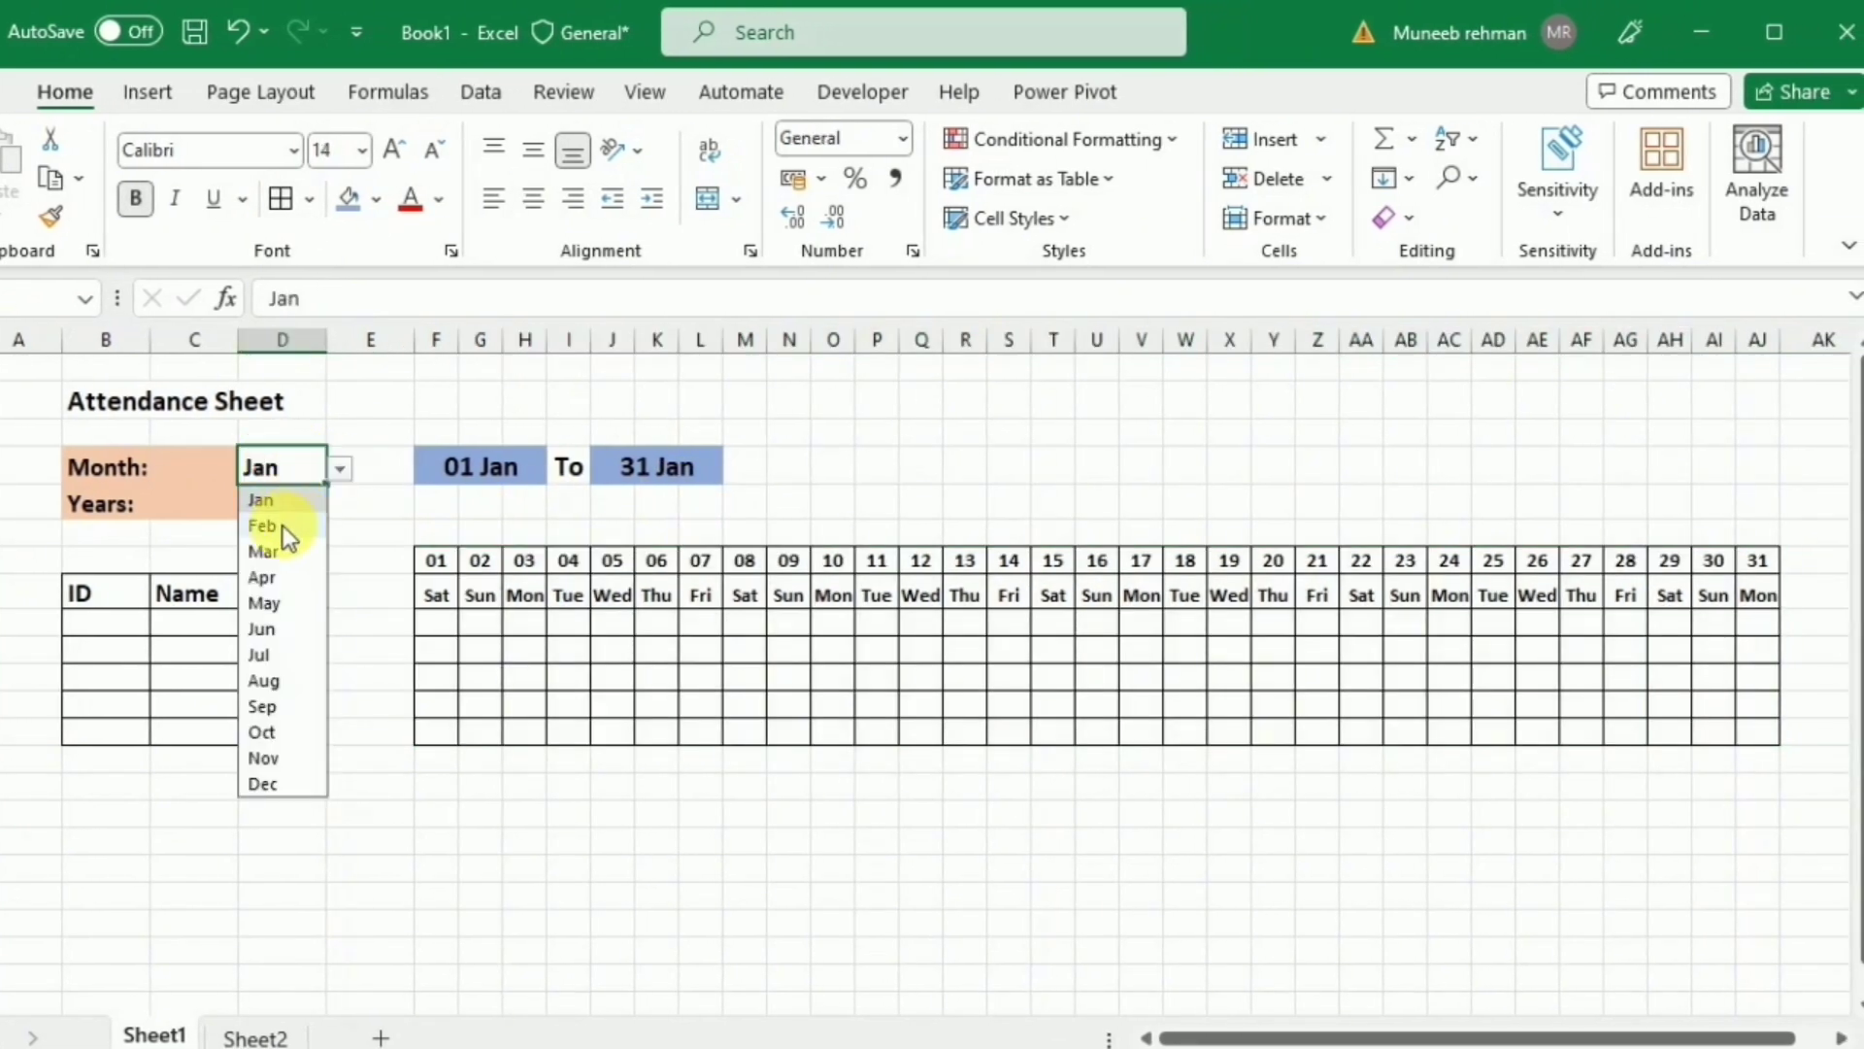
{"action": "left_click", "coordinate": [283, 526]}
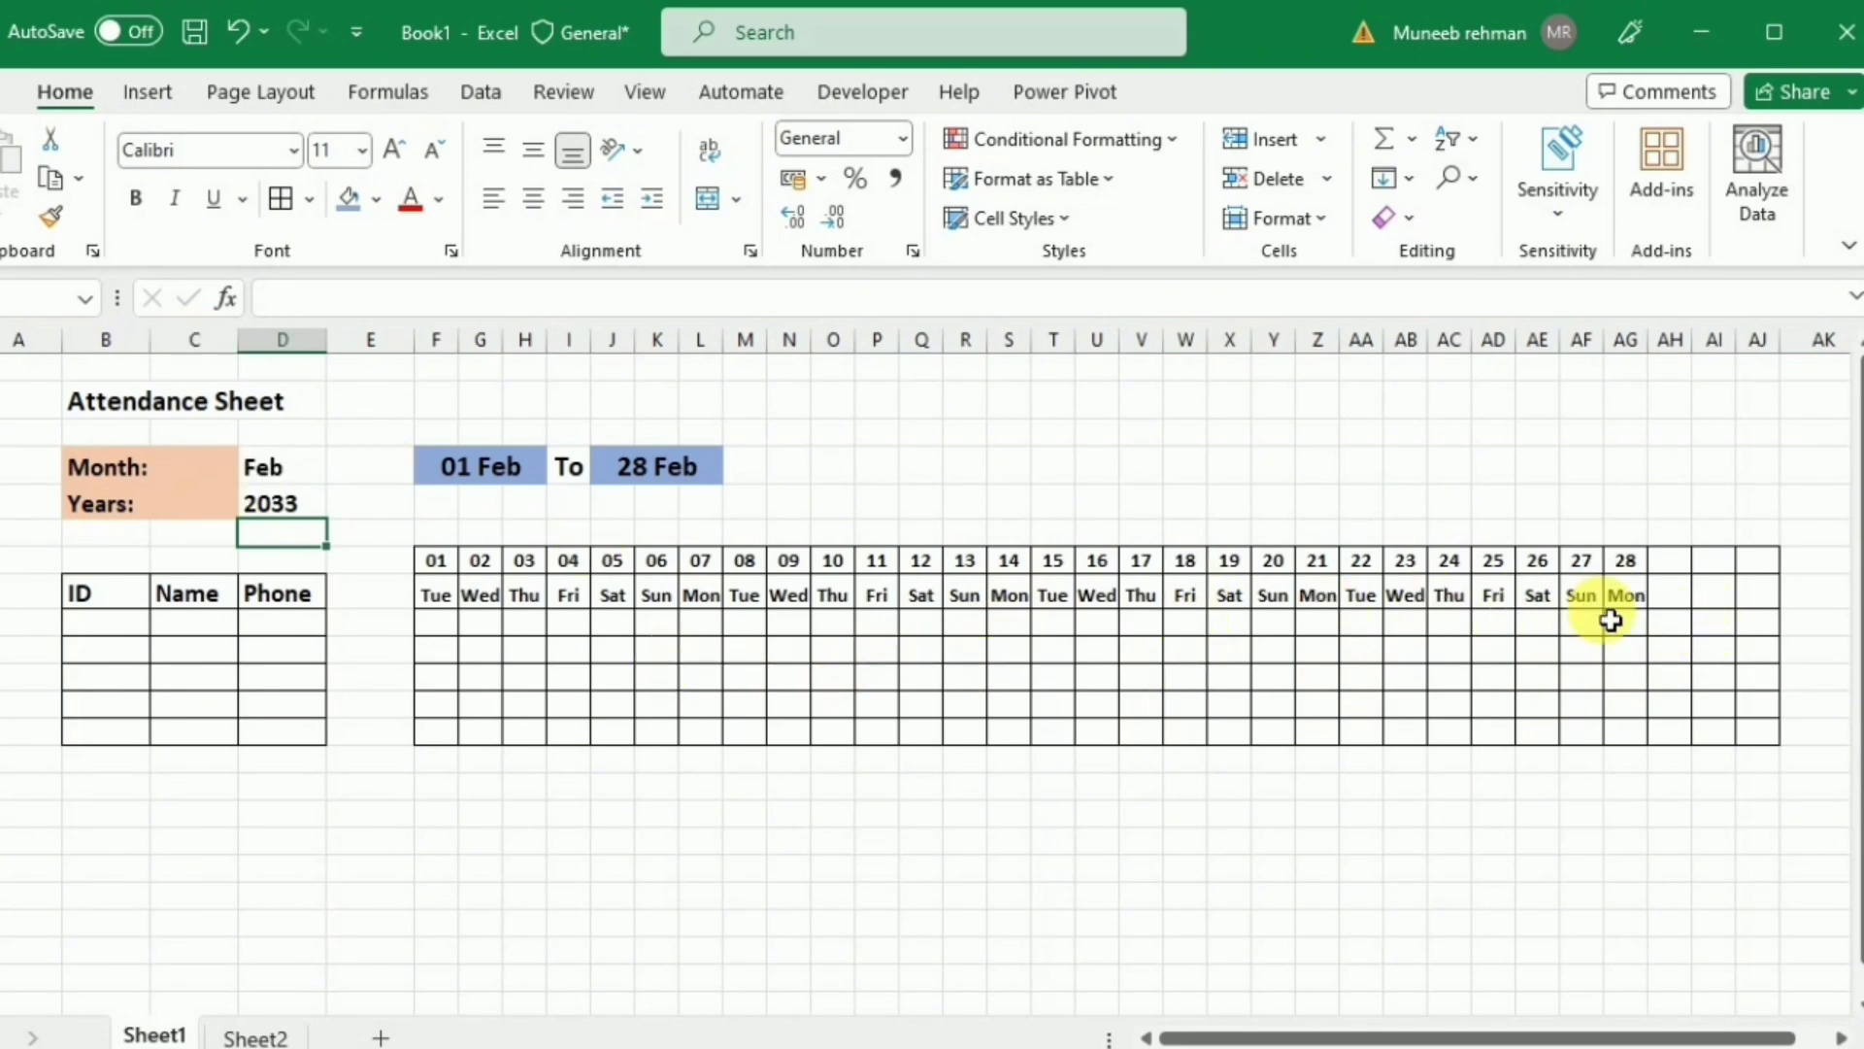
{"action": "left_click", "coordinate": [285, 485]}
{"action": "left_click", "coordinate": [334, 470]}
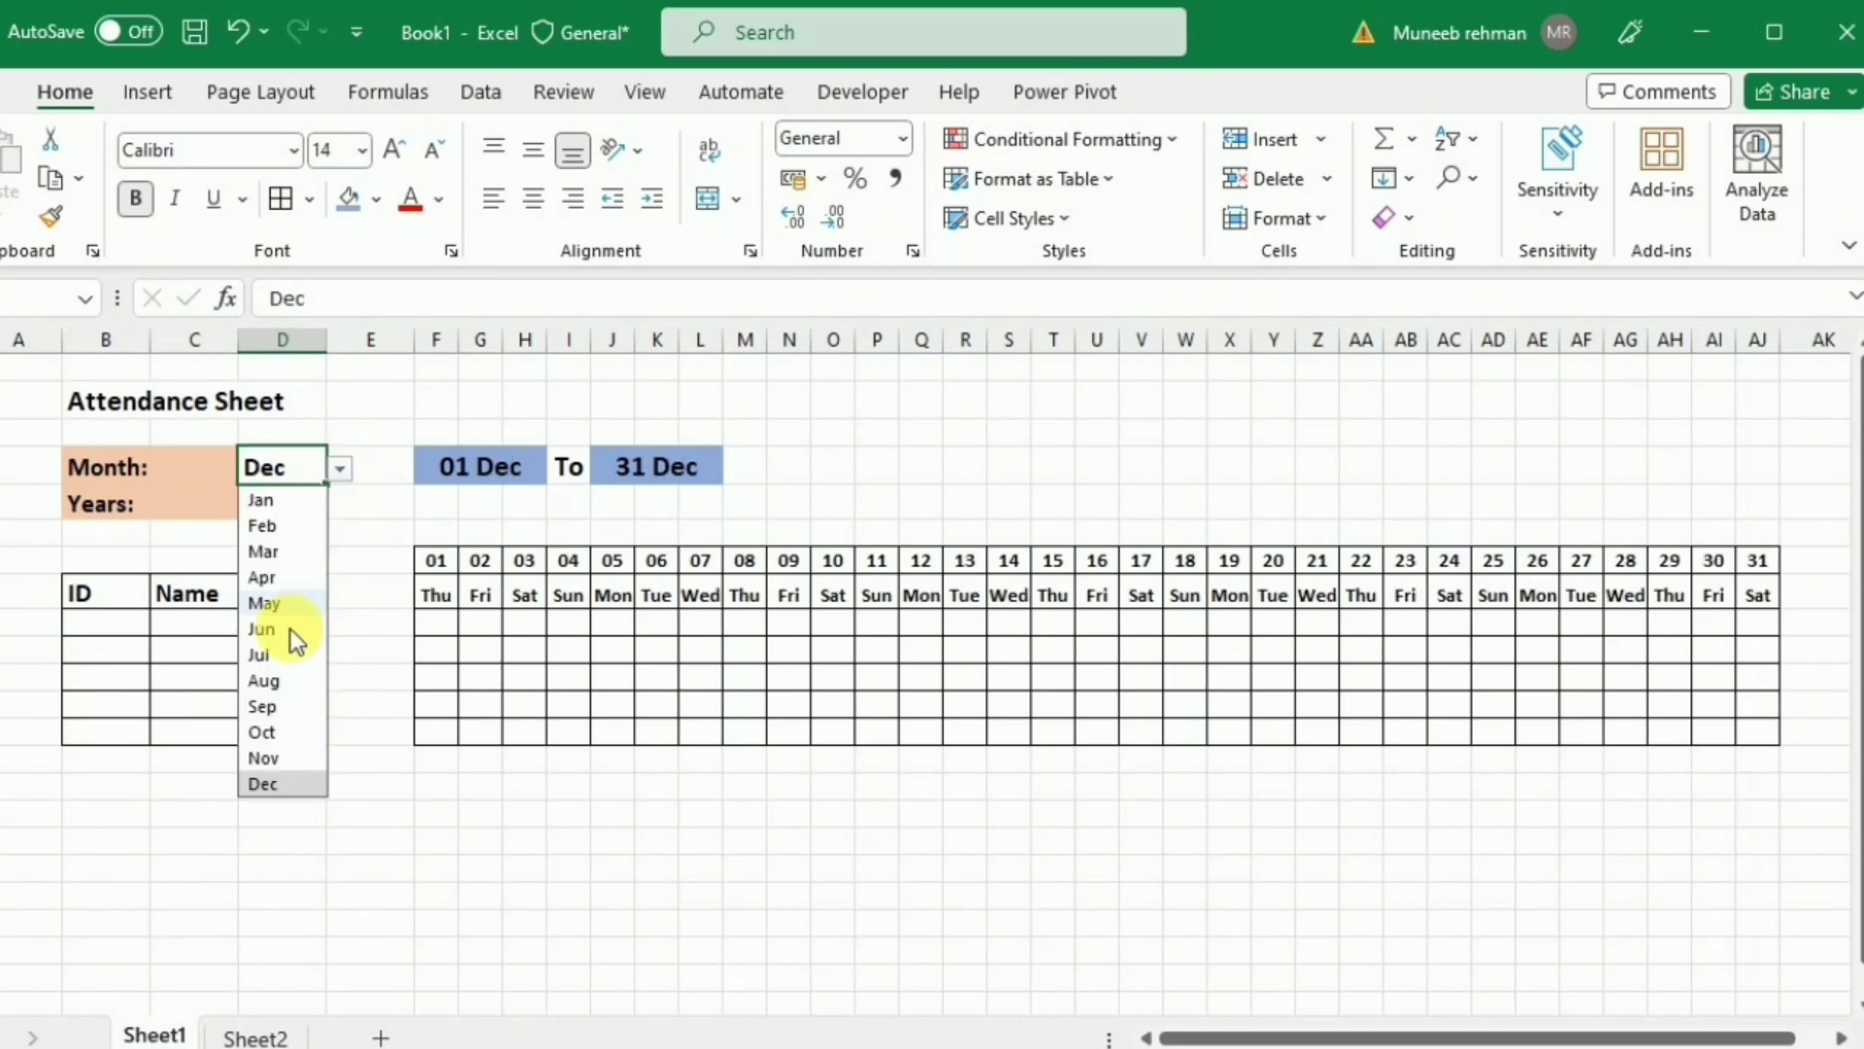
{"action": "left_click", "coordinate": [266, 755]}
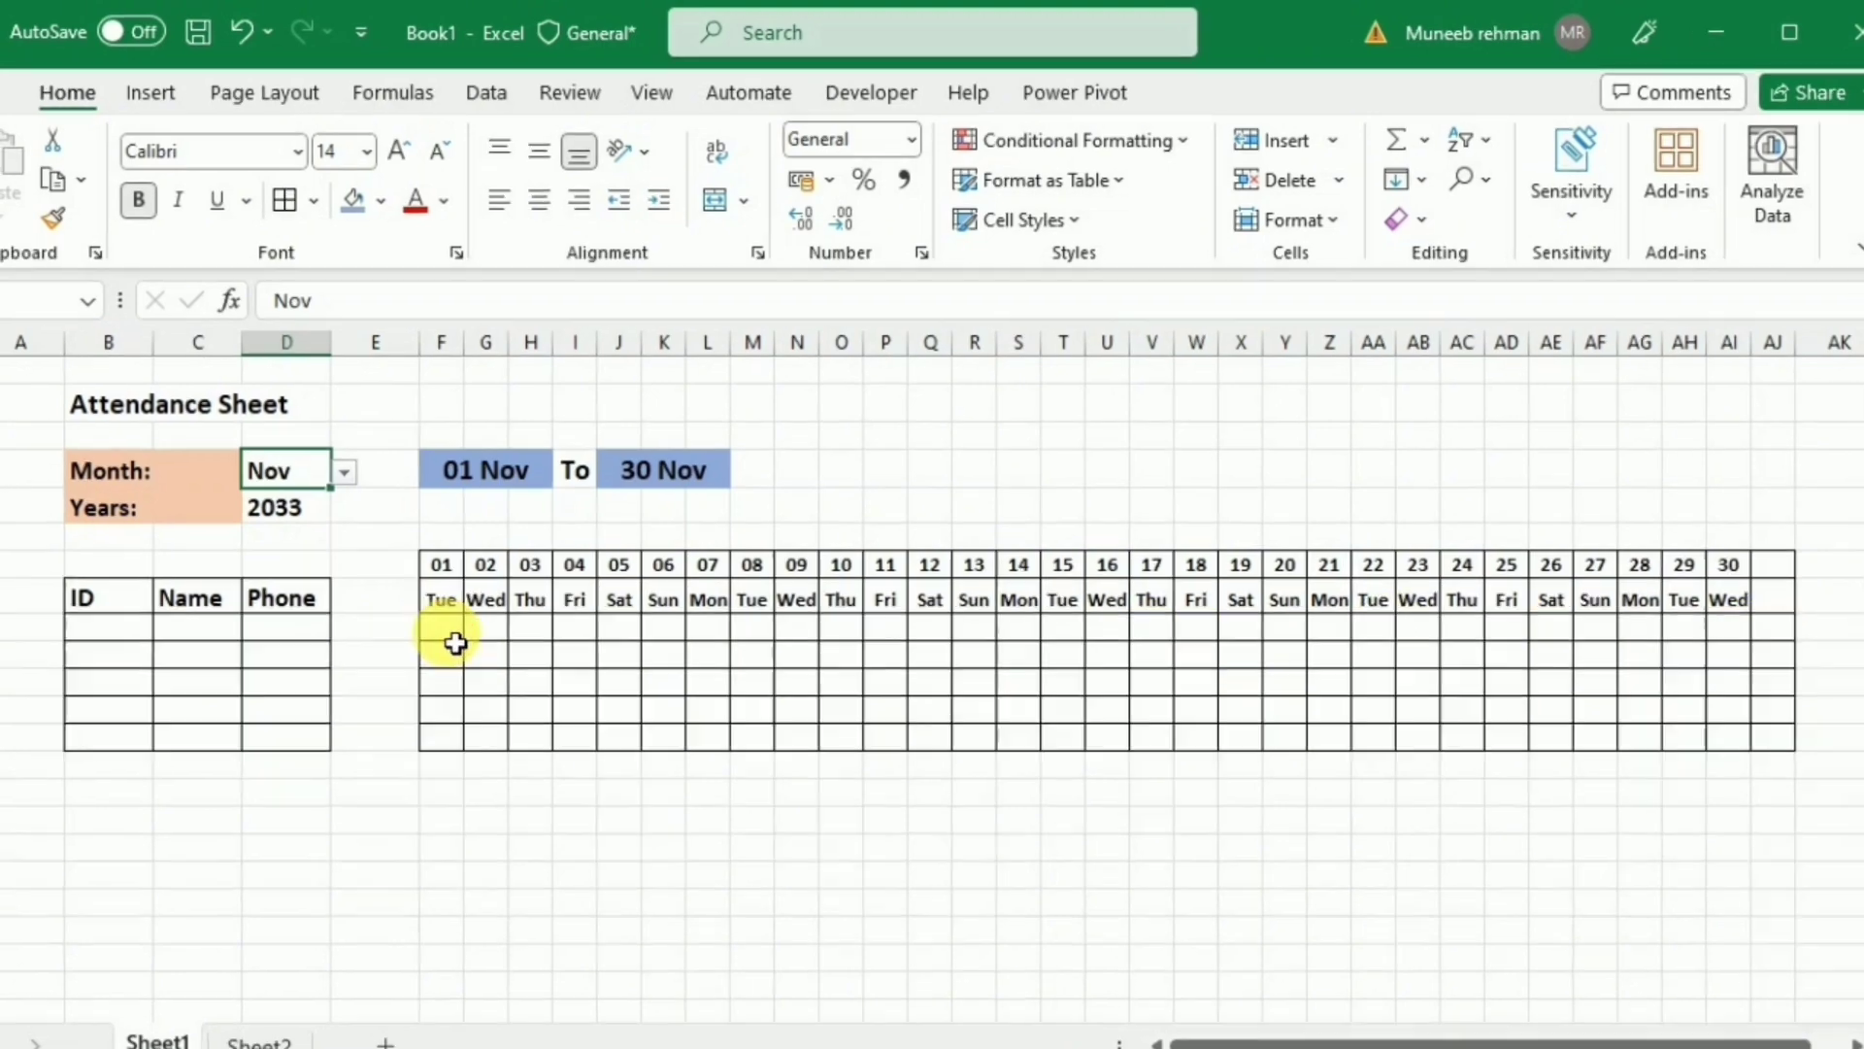
Step: Create a formula-based conditional formatting rule on cell F9 with the condition =F$8="Sun"
{"action": "left_click", "coordinate": [449, 631]}
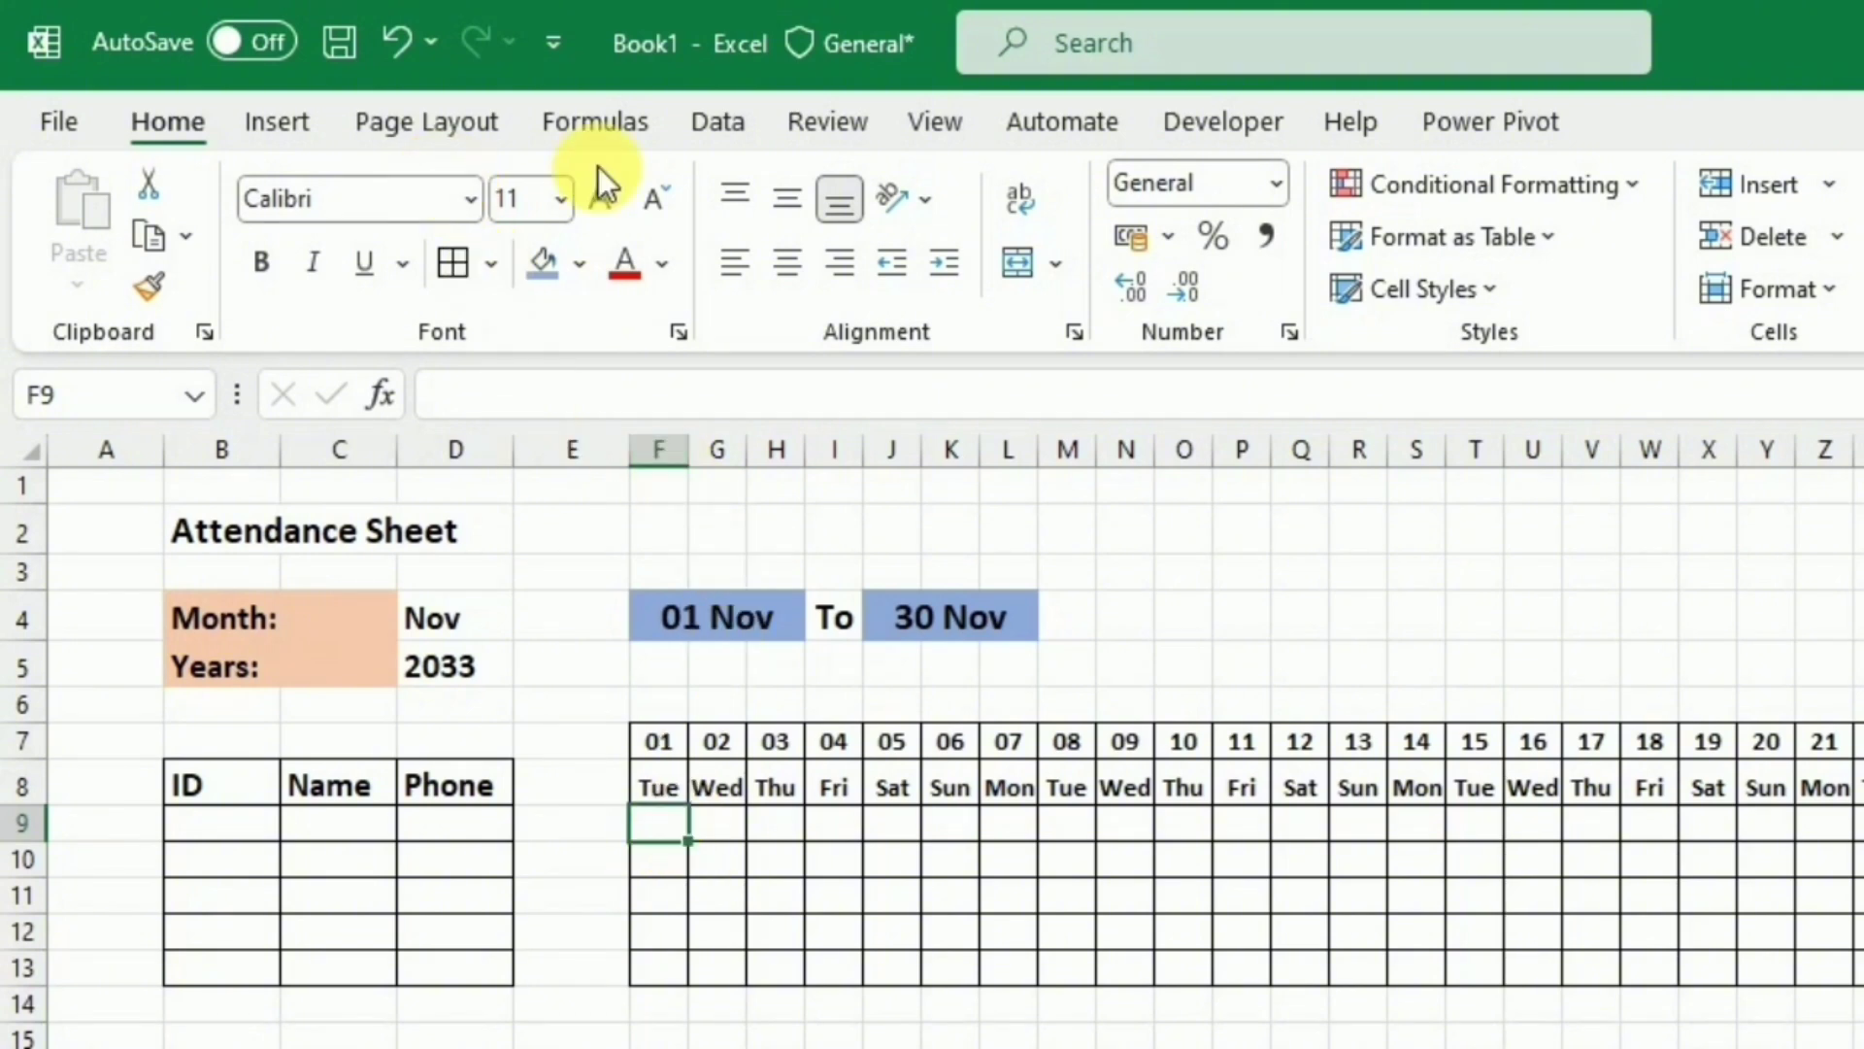
{"action": "left_click", "coordinate": [1616, 190]}
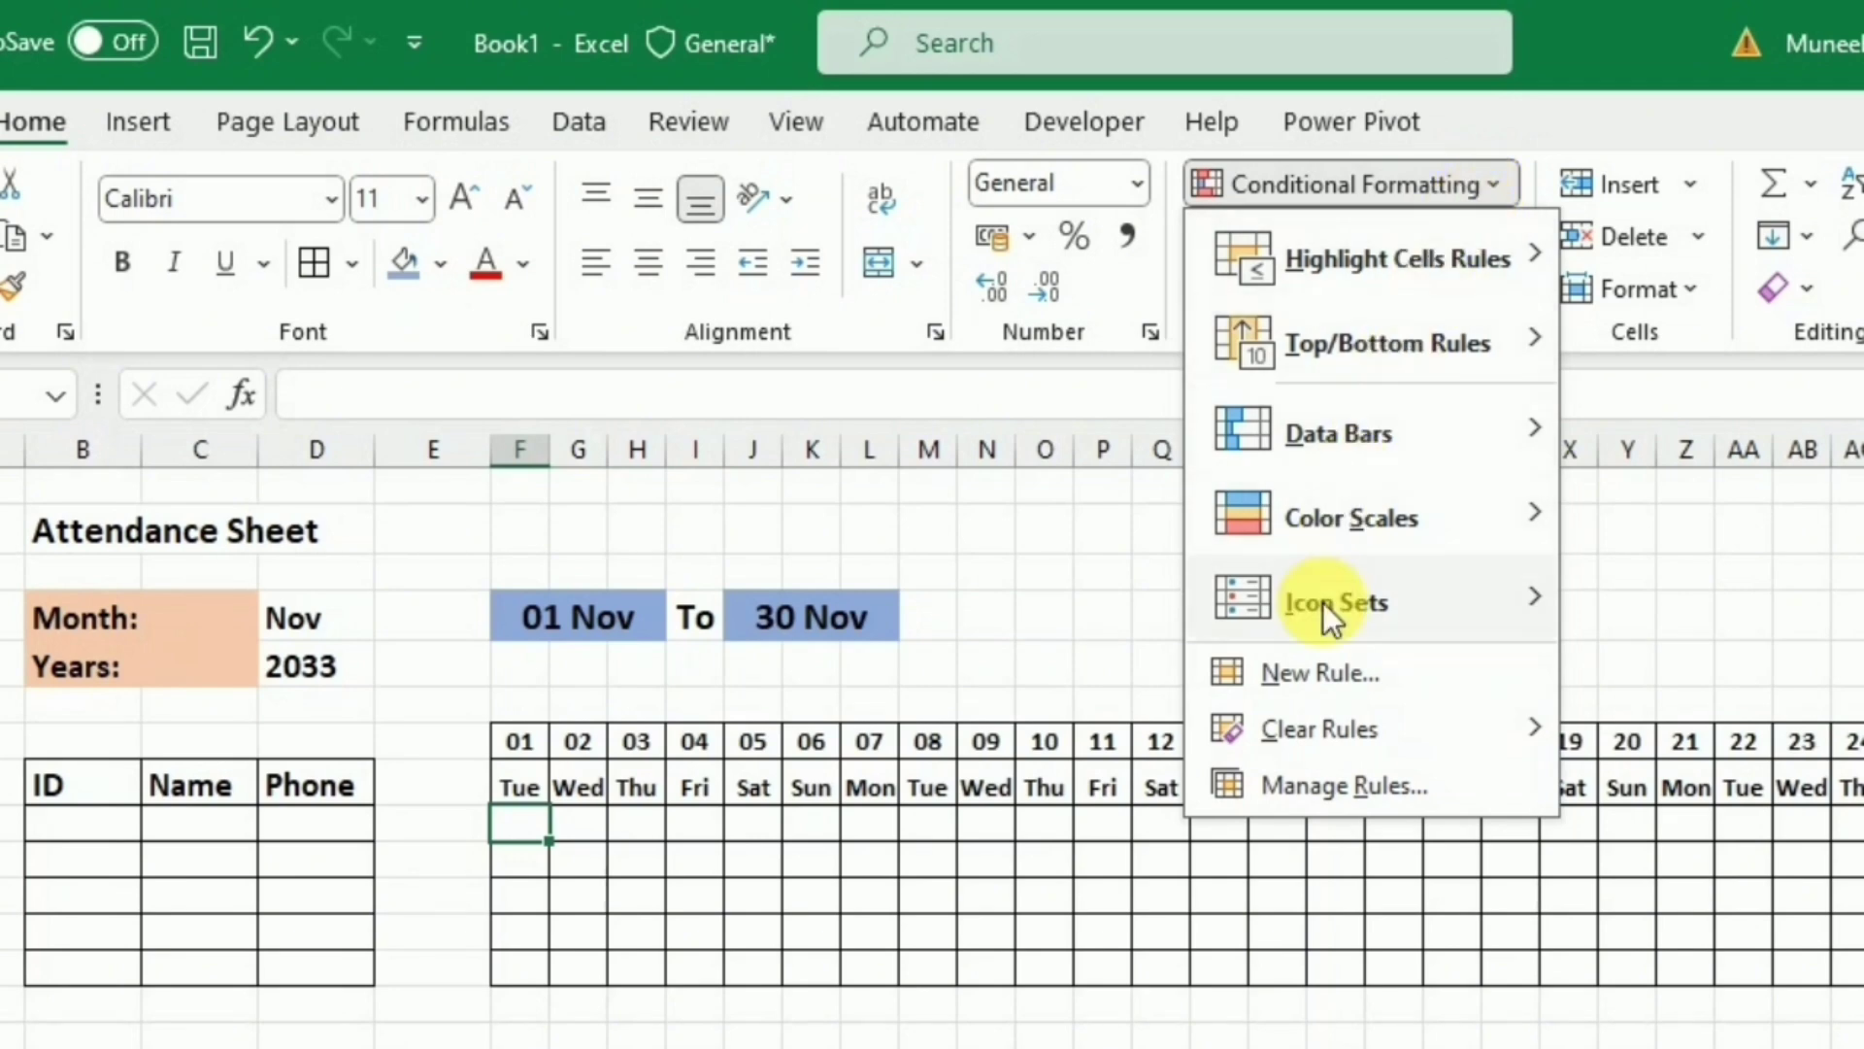
{"action": "left_click", "coordinate": [1314, 668]}
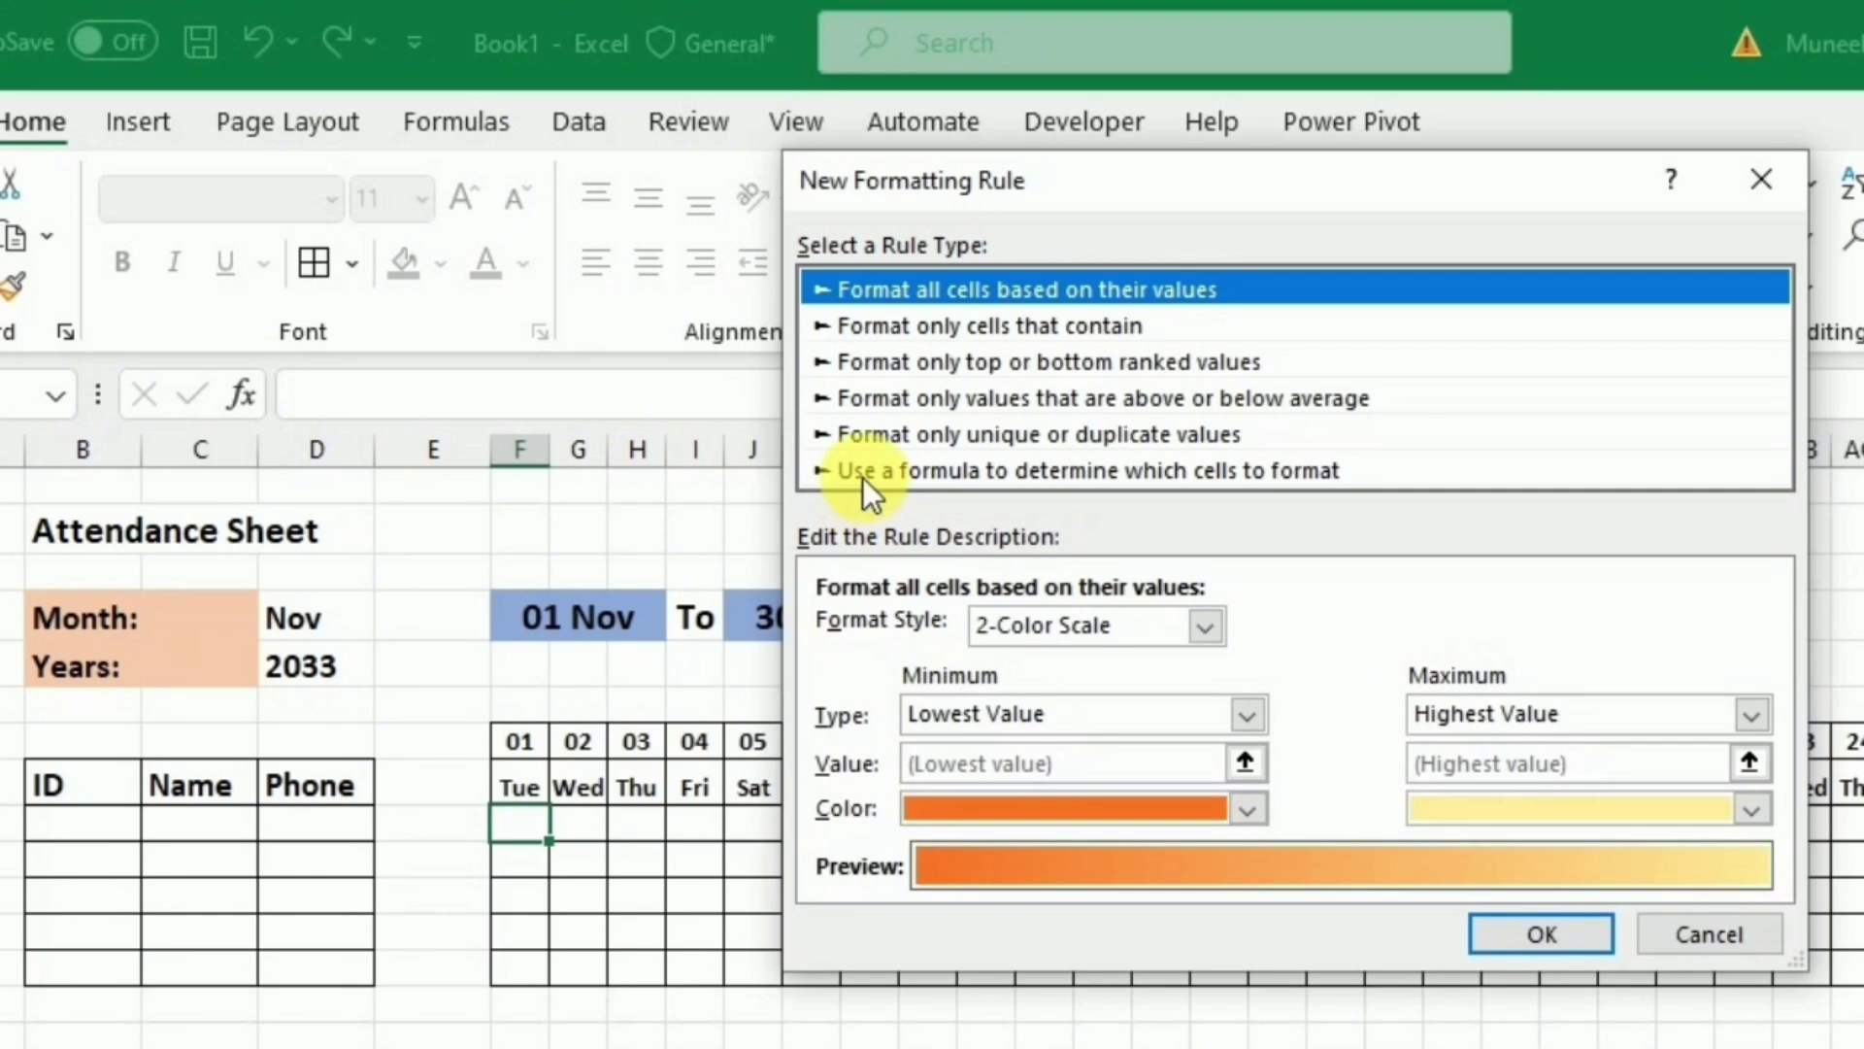
{"action": "left_click", "coordinate": [1104, 474]}
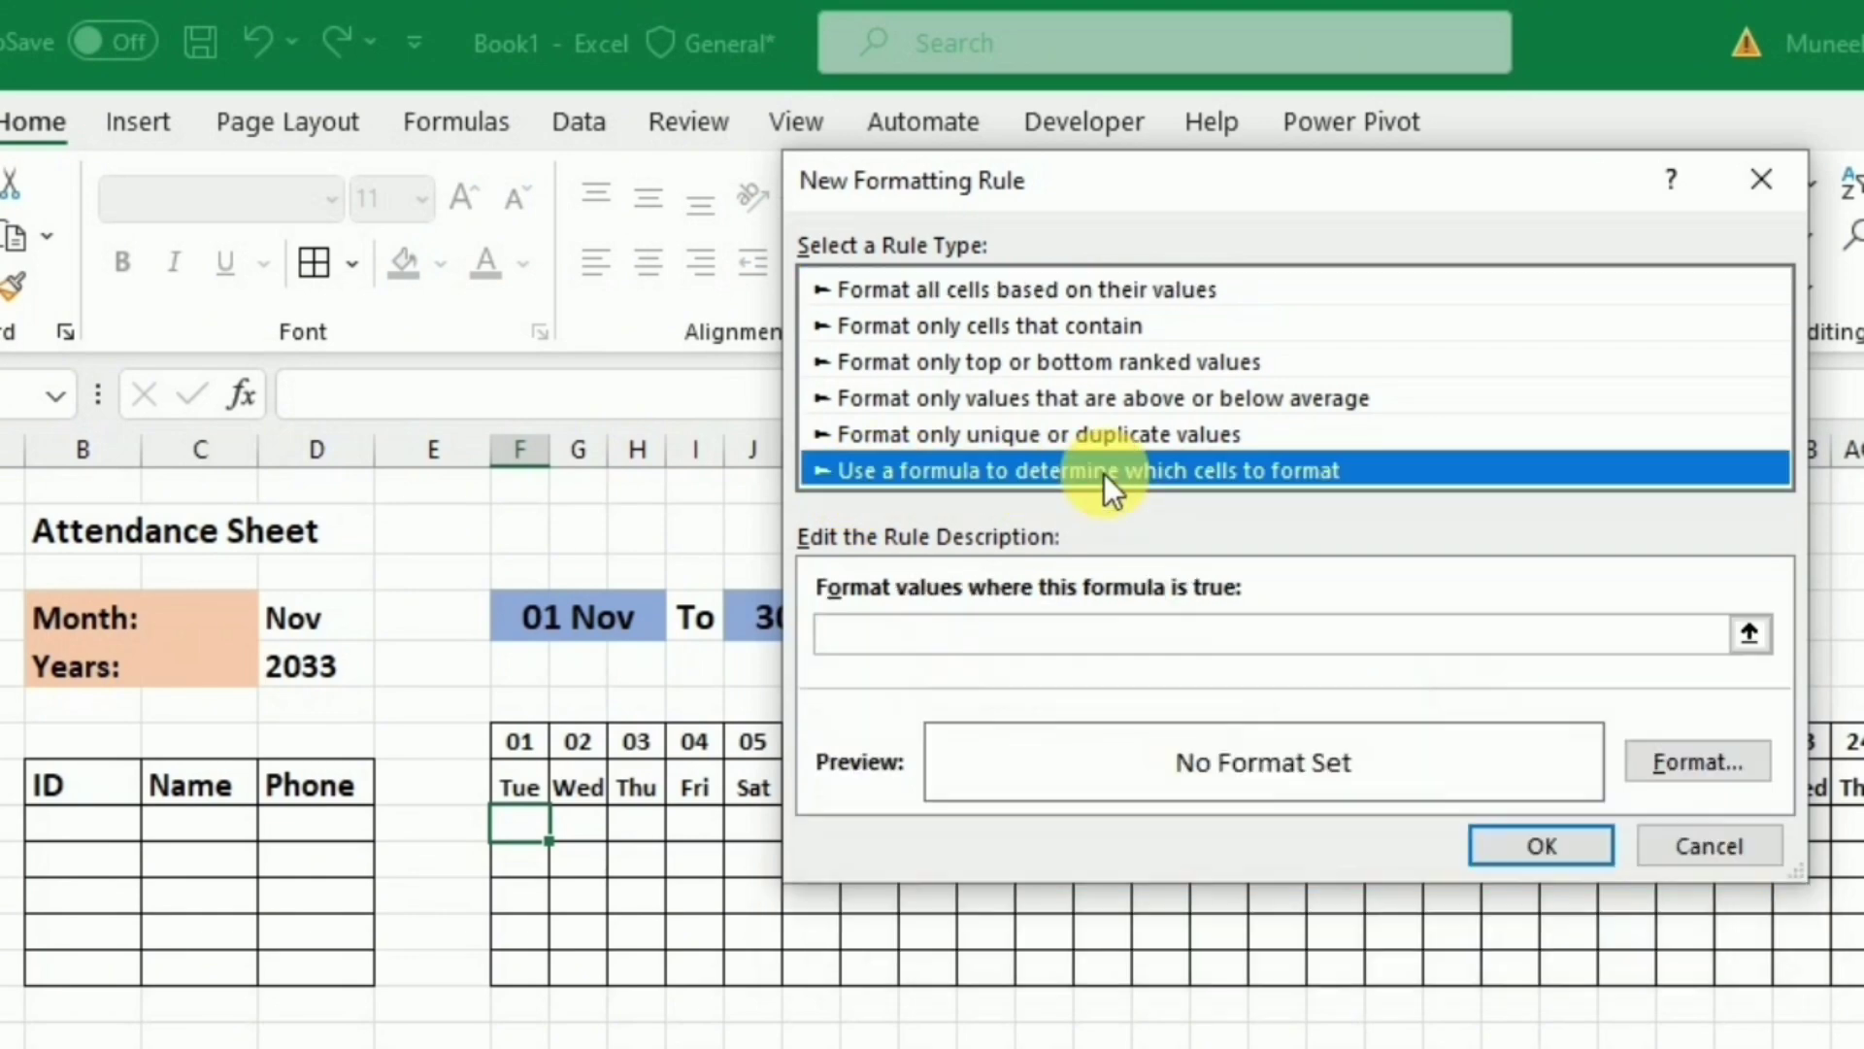
{"action": "left_click", "coordinate": [1054, 646]}
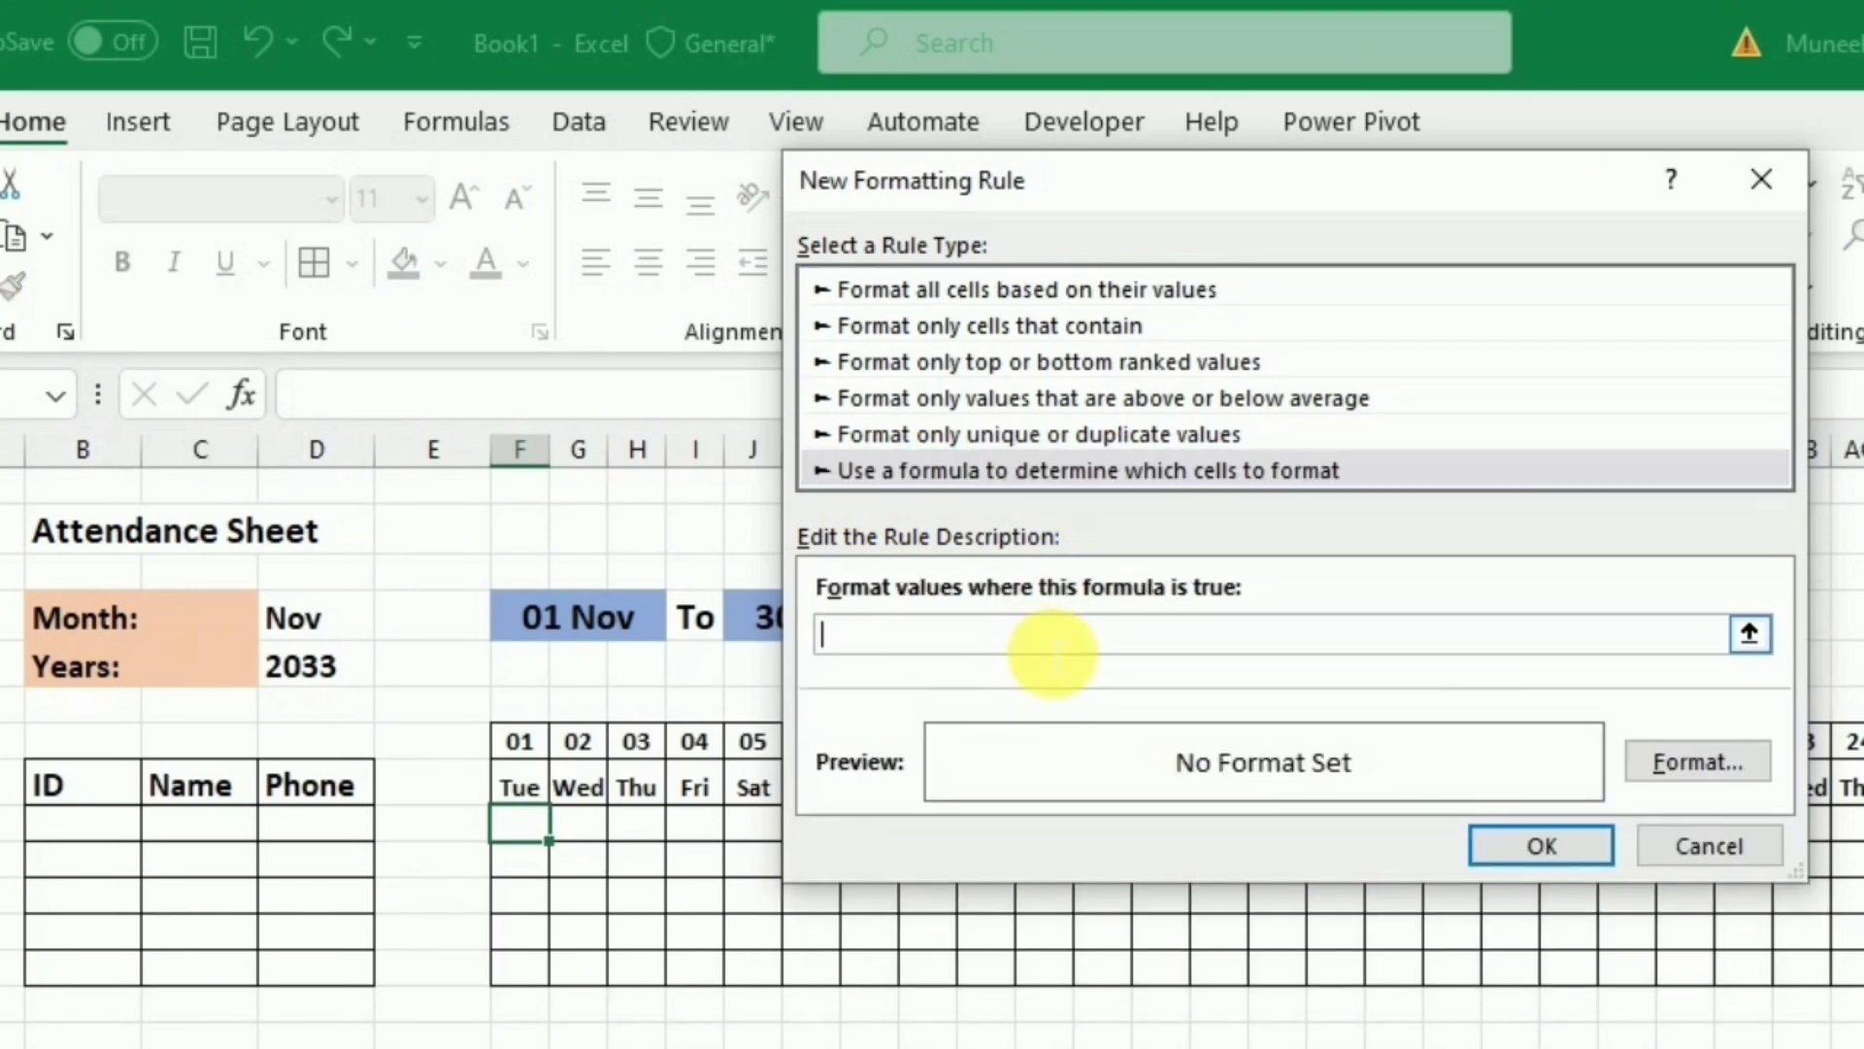
{"action": "type", "text": "="}
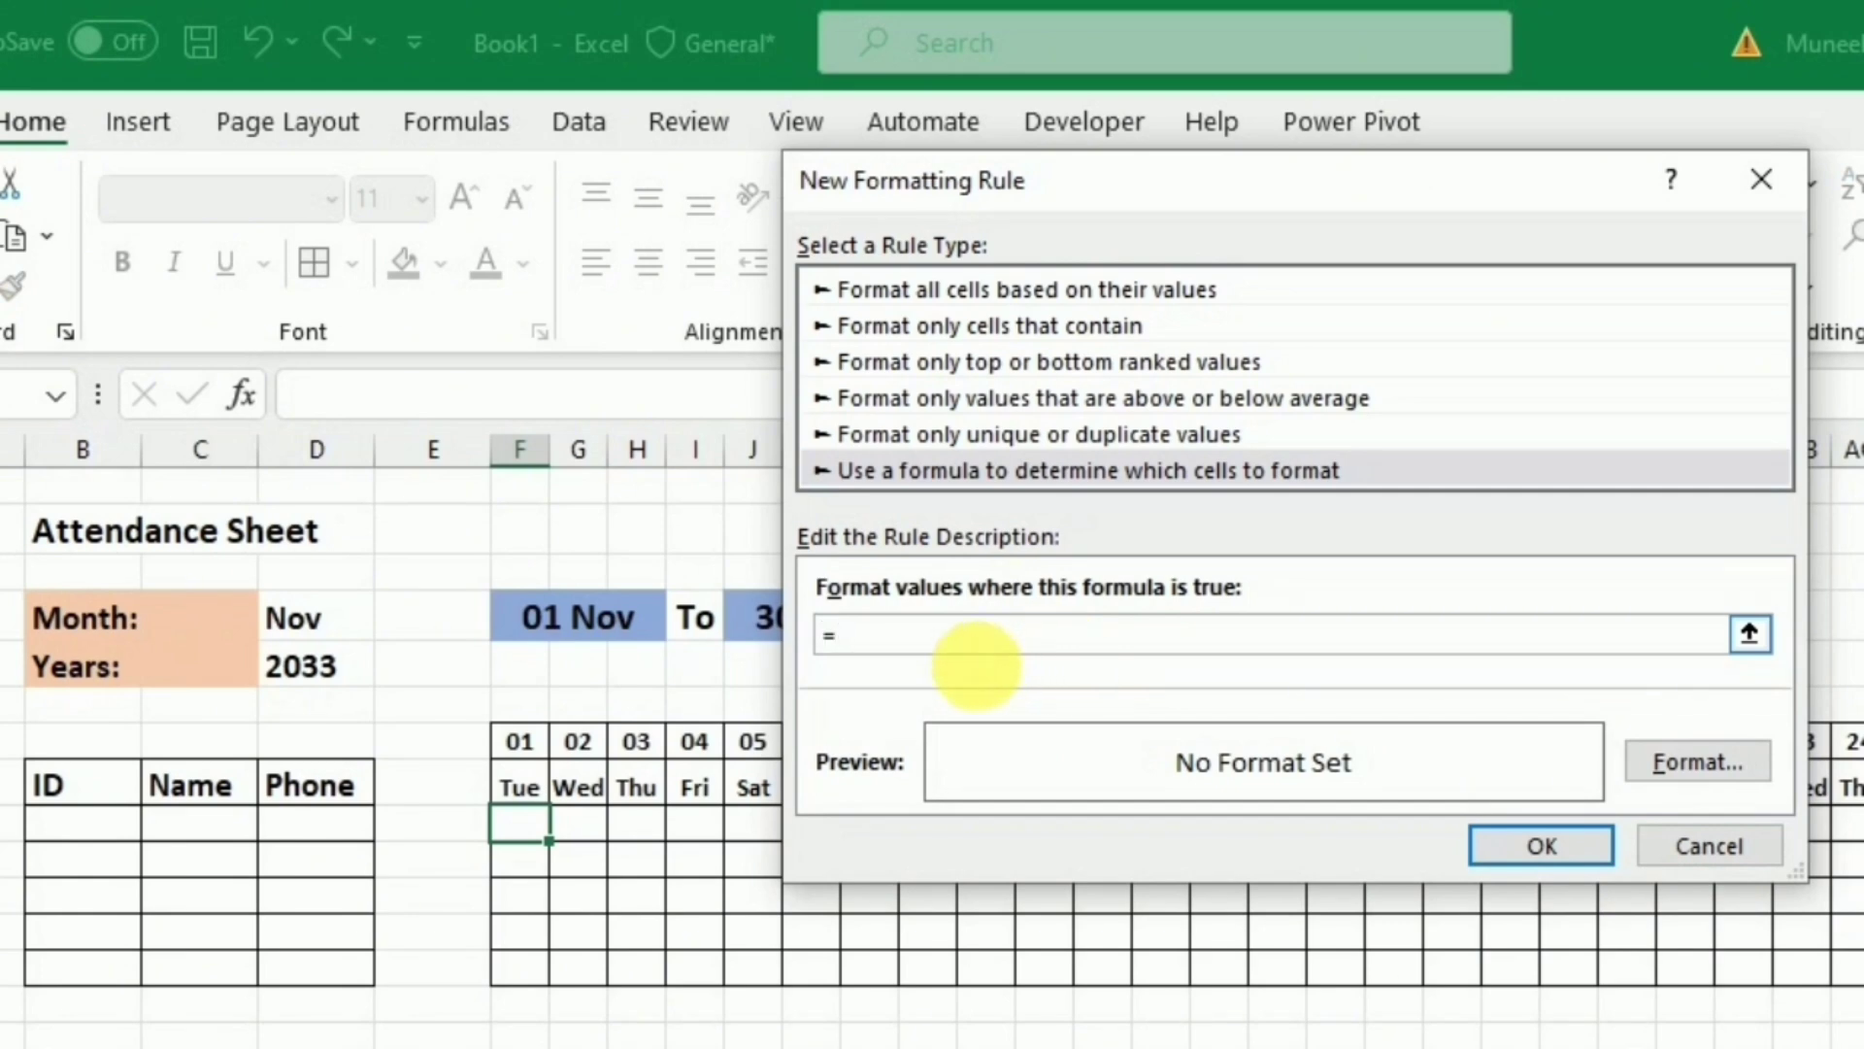
{"action": "left_click", "coordinate": [542, 796]}
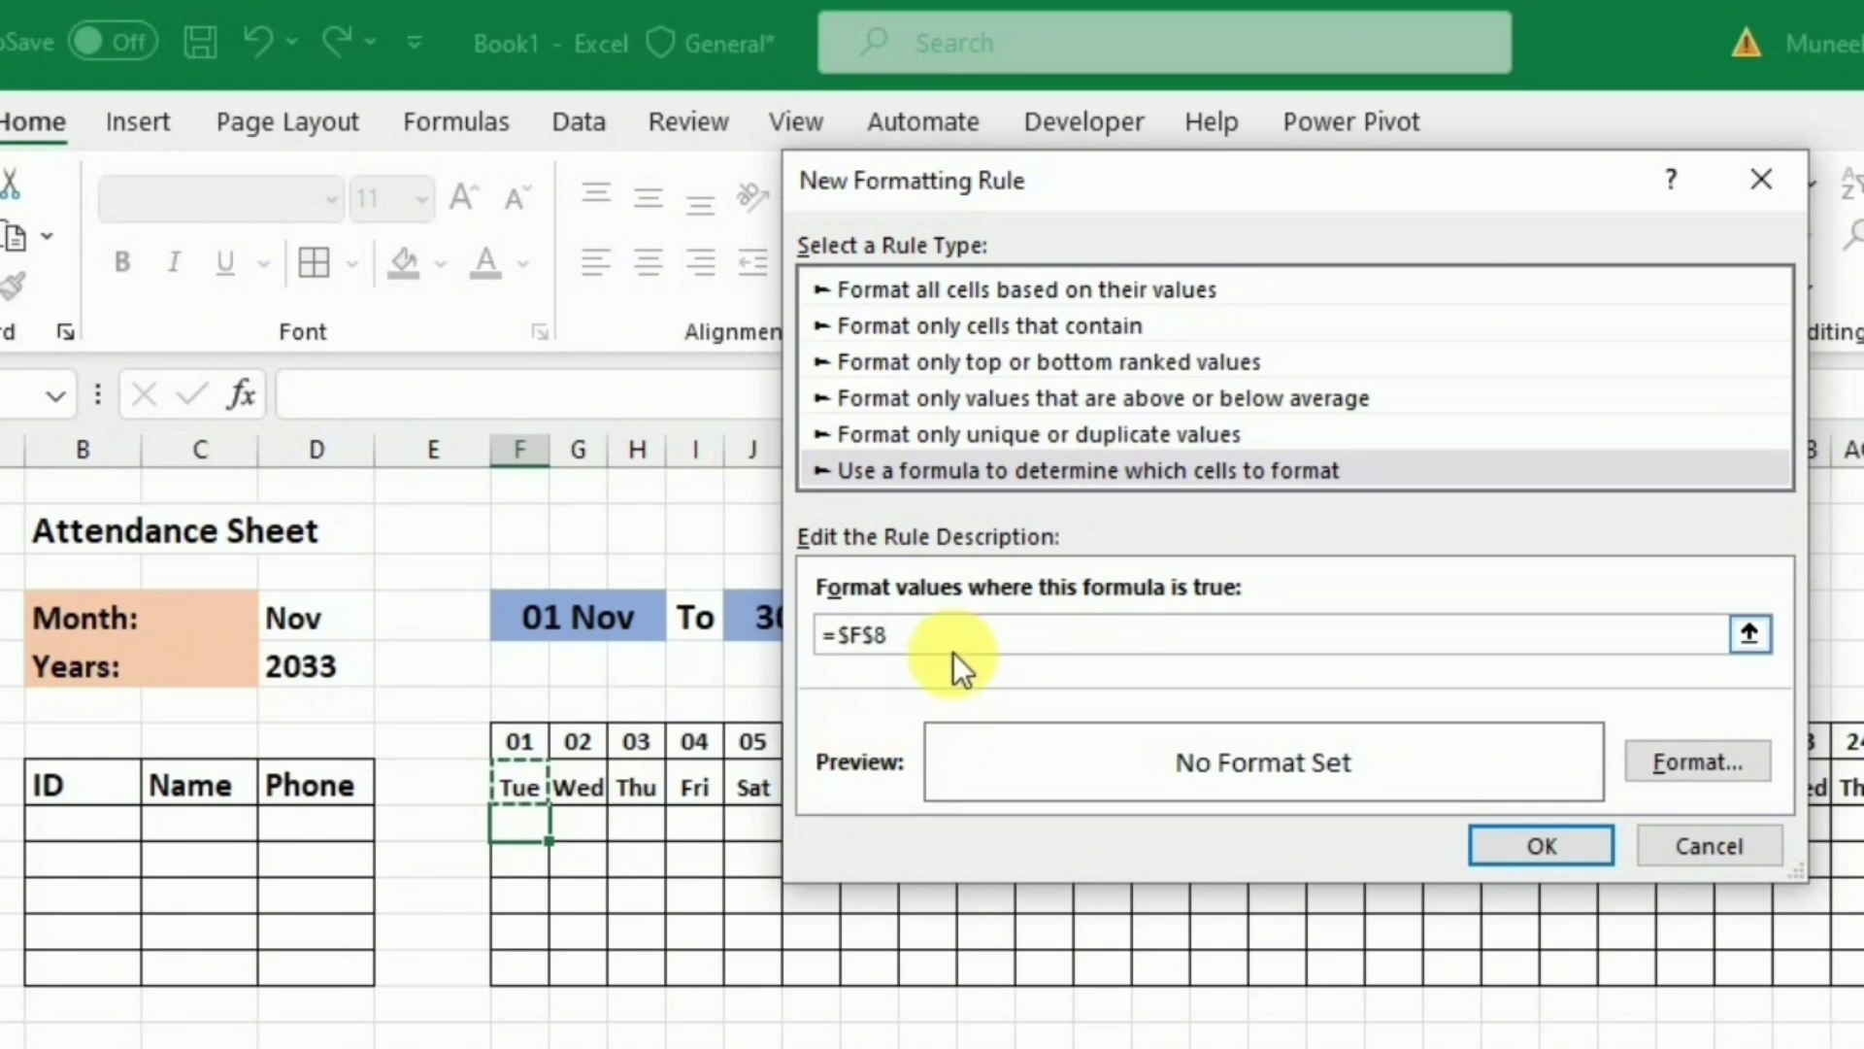
{"action": "left_click", "coordinate": [869, 648]}
{"action": "left_click_drag", "start_coordinate": [869, 649], "coordinate": [842, 643]}
{"action": "key", "text": "Delete"}
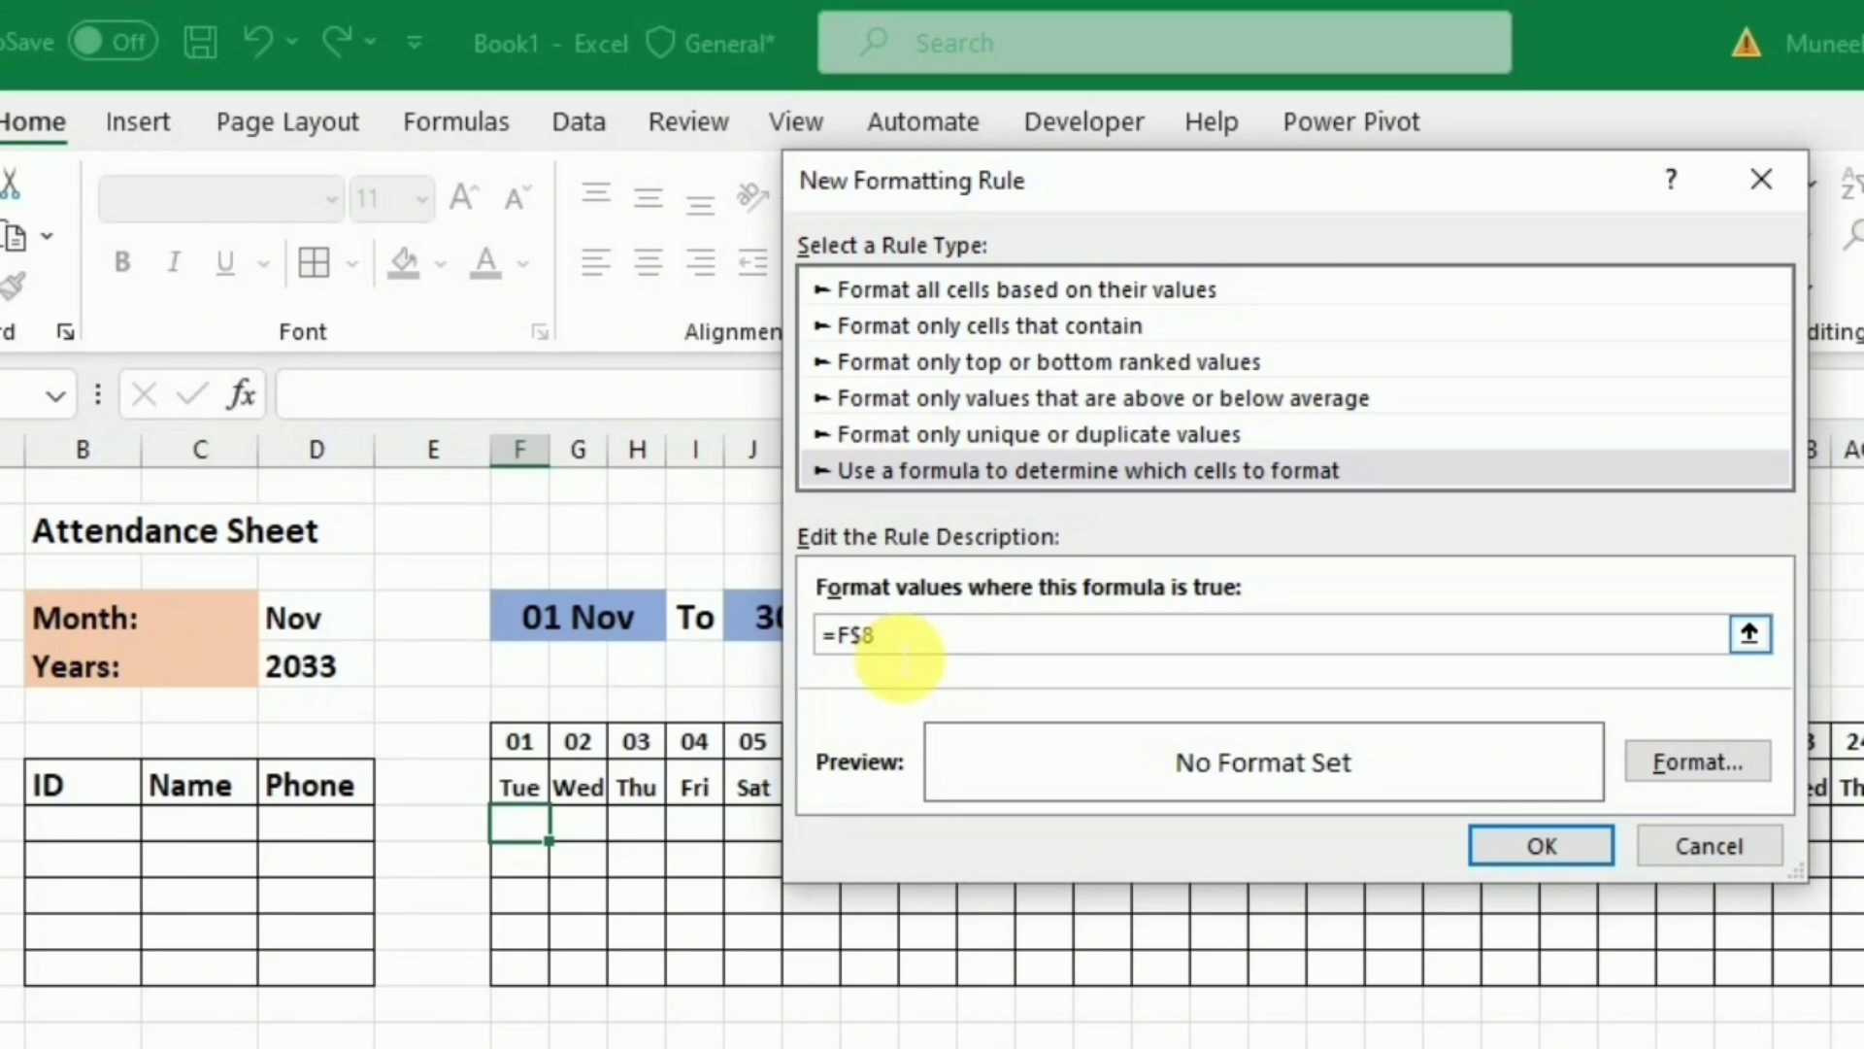
{"action": "type", "text": "=\"Sun\""}
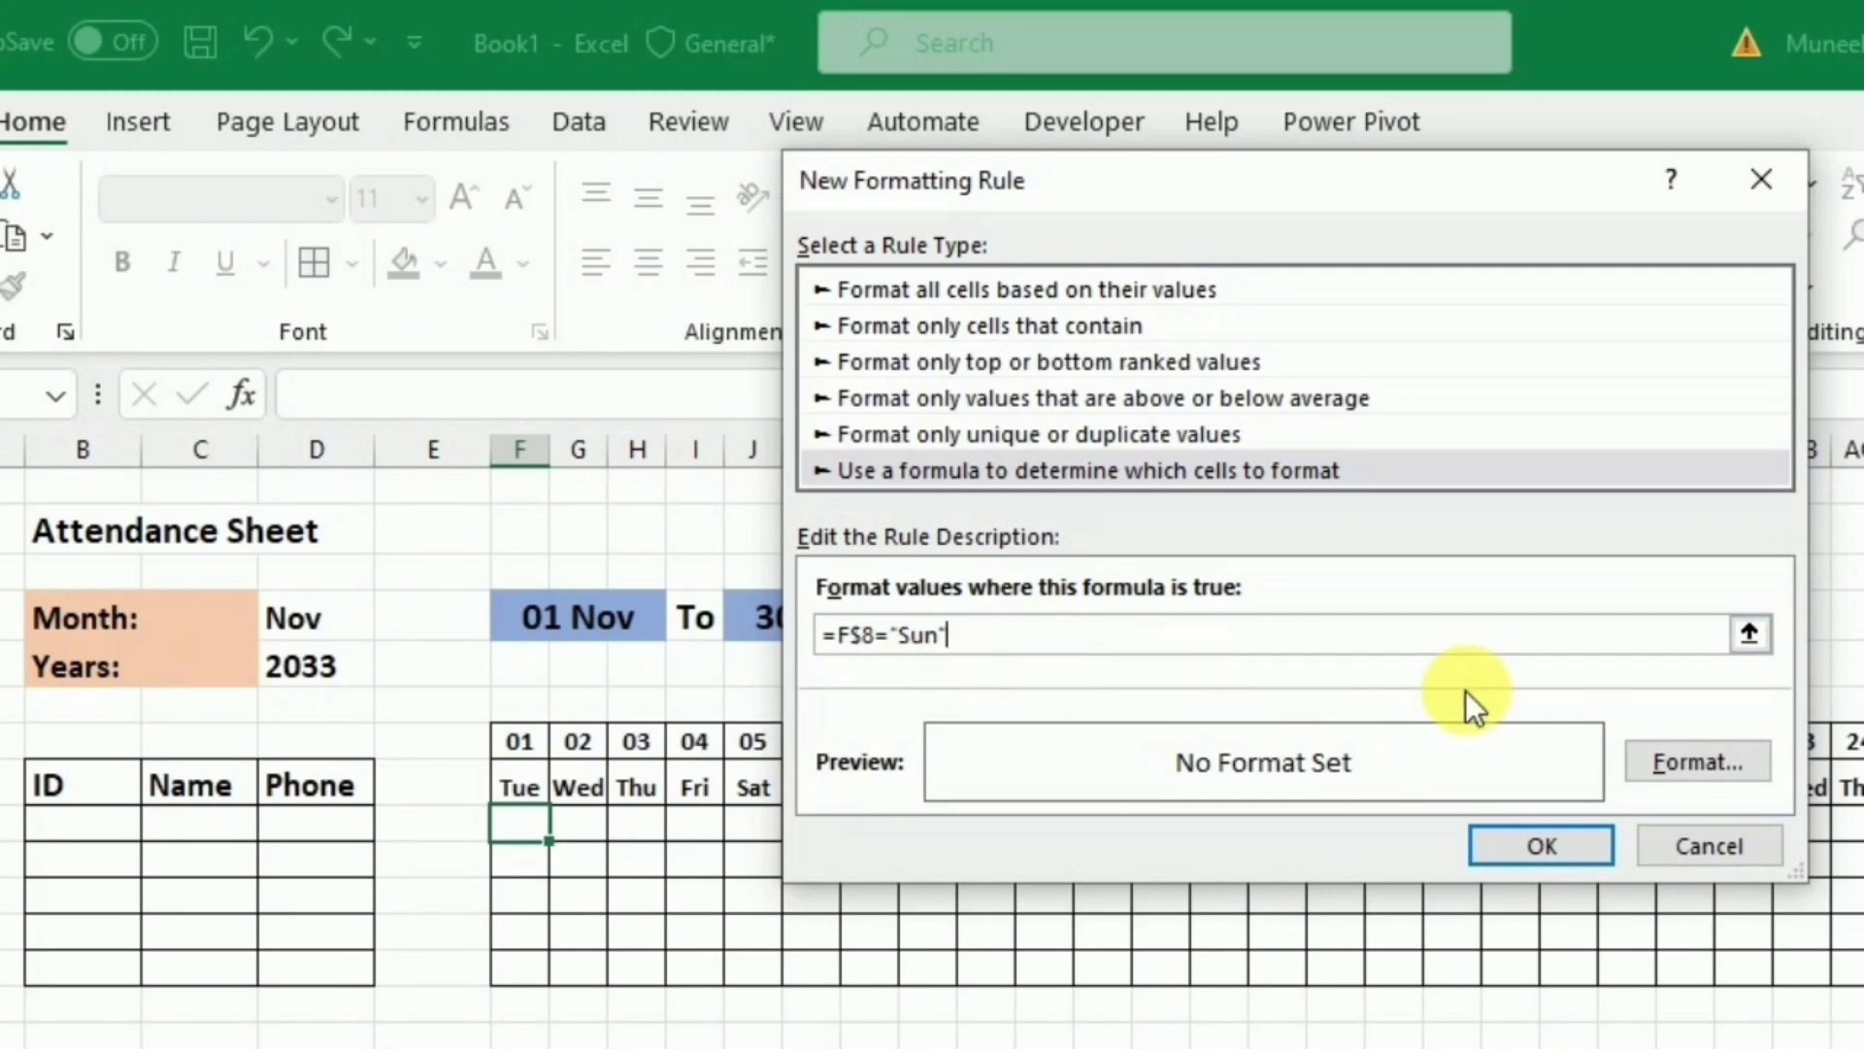
Step: Give the Sunday rule a red fill and white font, and fill the formatting from F9 across the grid to AJ13
{"action": "left_click", "coordinate": [1675, 762]}
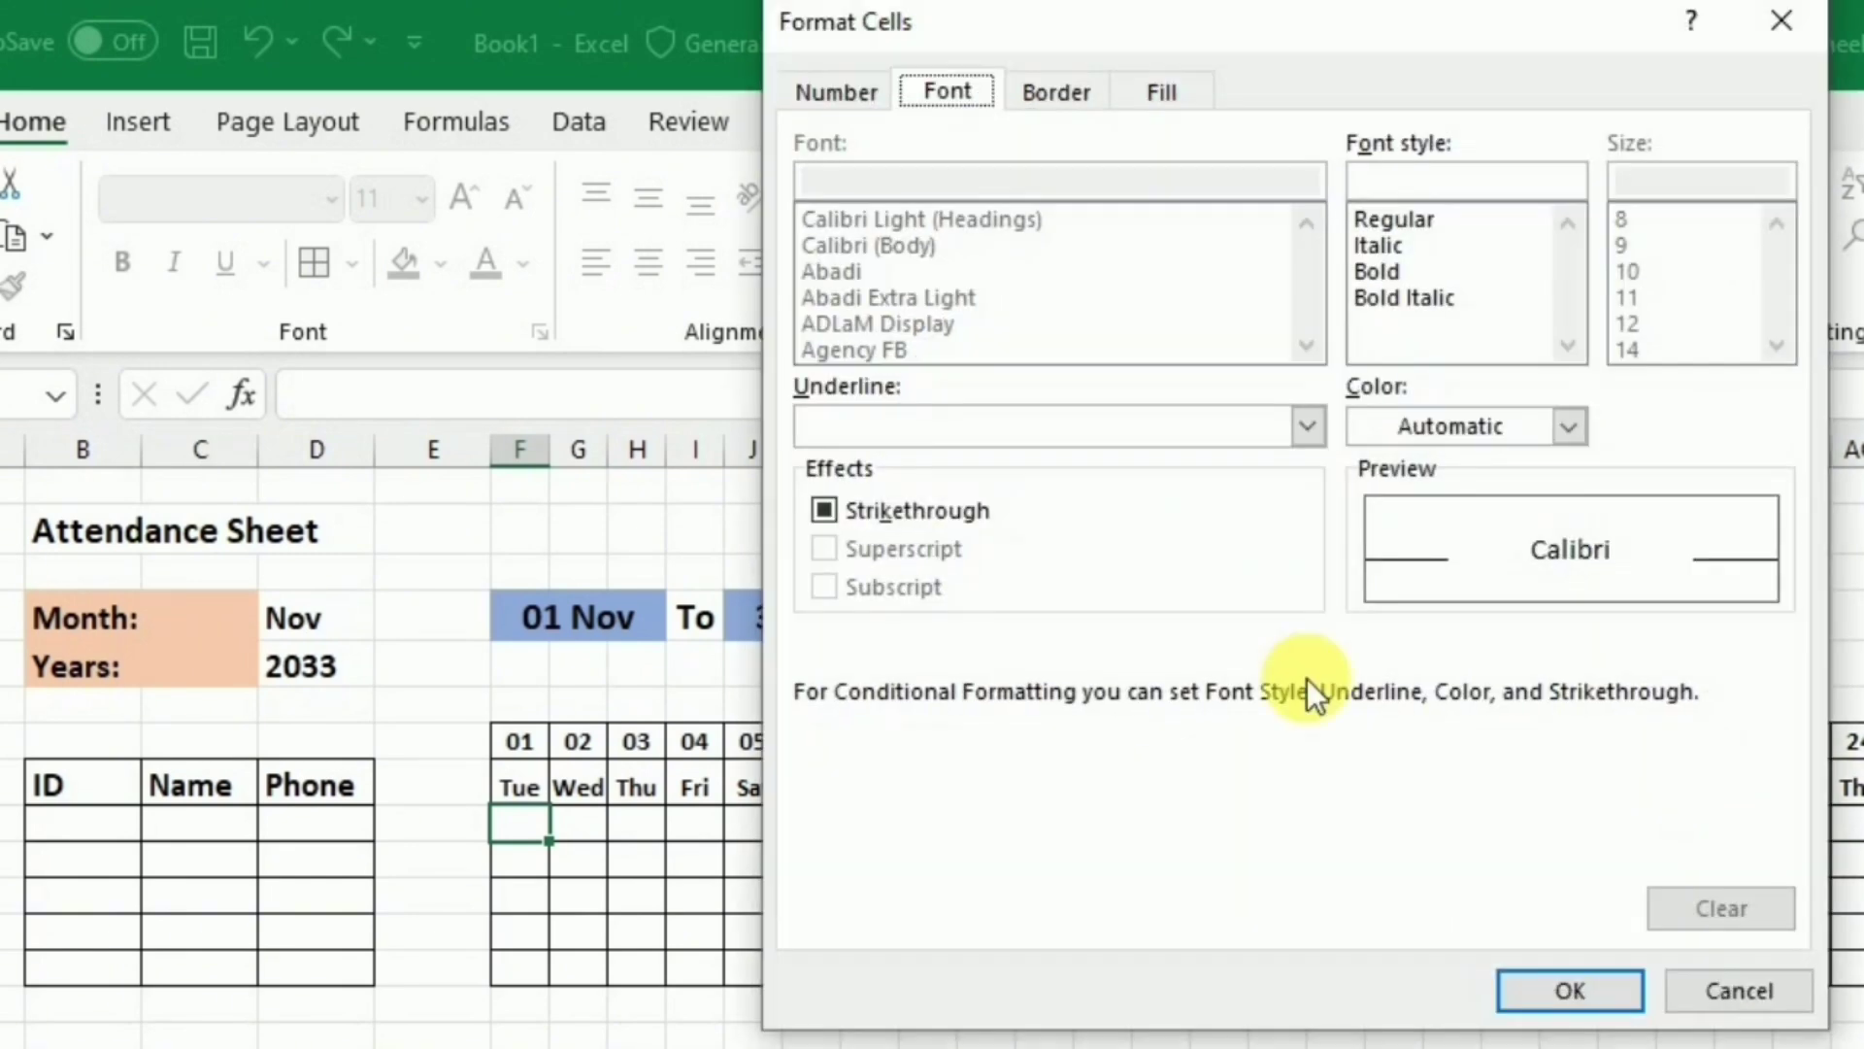
{"action": "left_click", "coordinate": [1150, 92]}
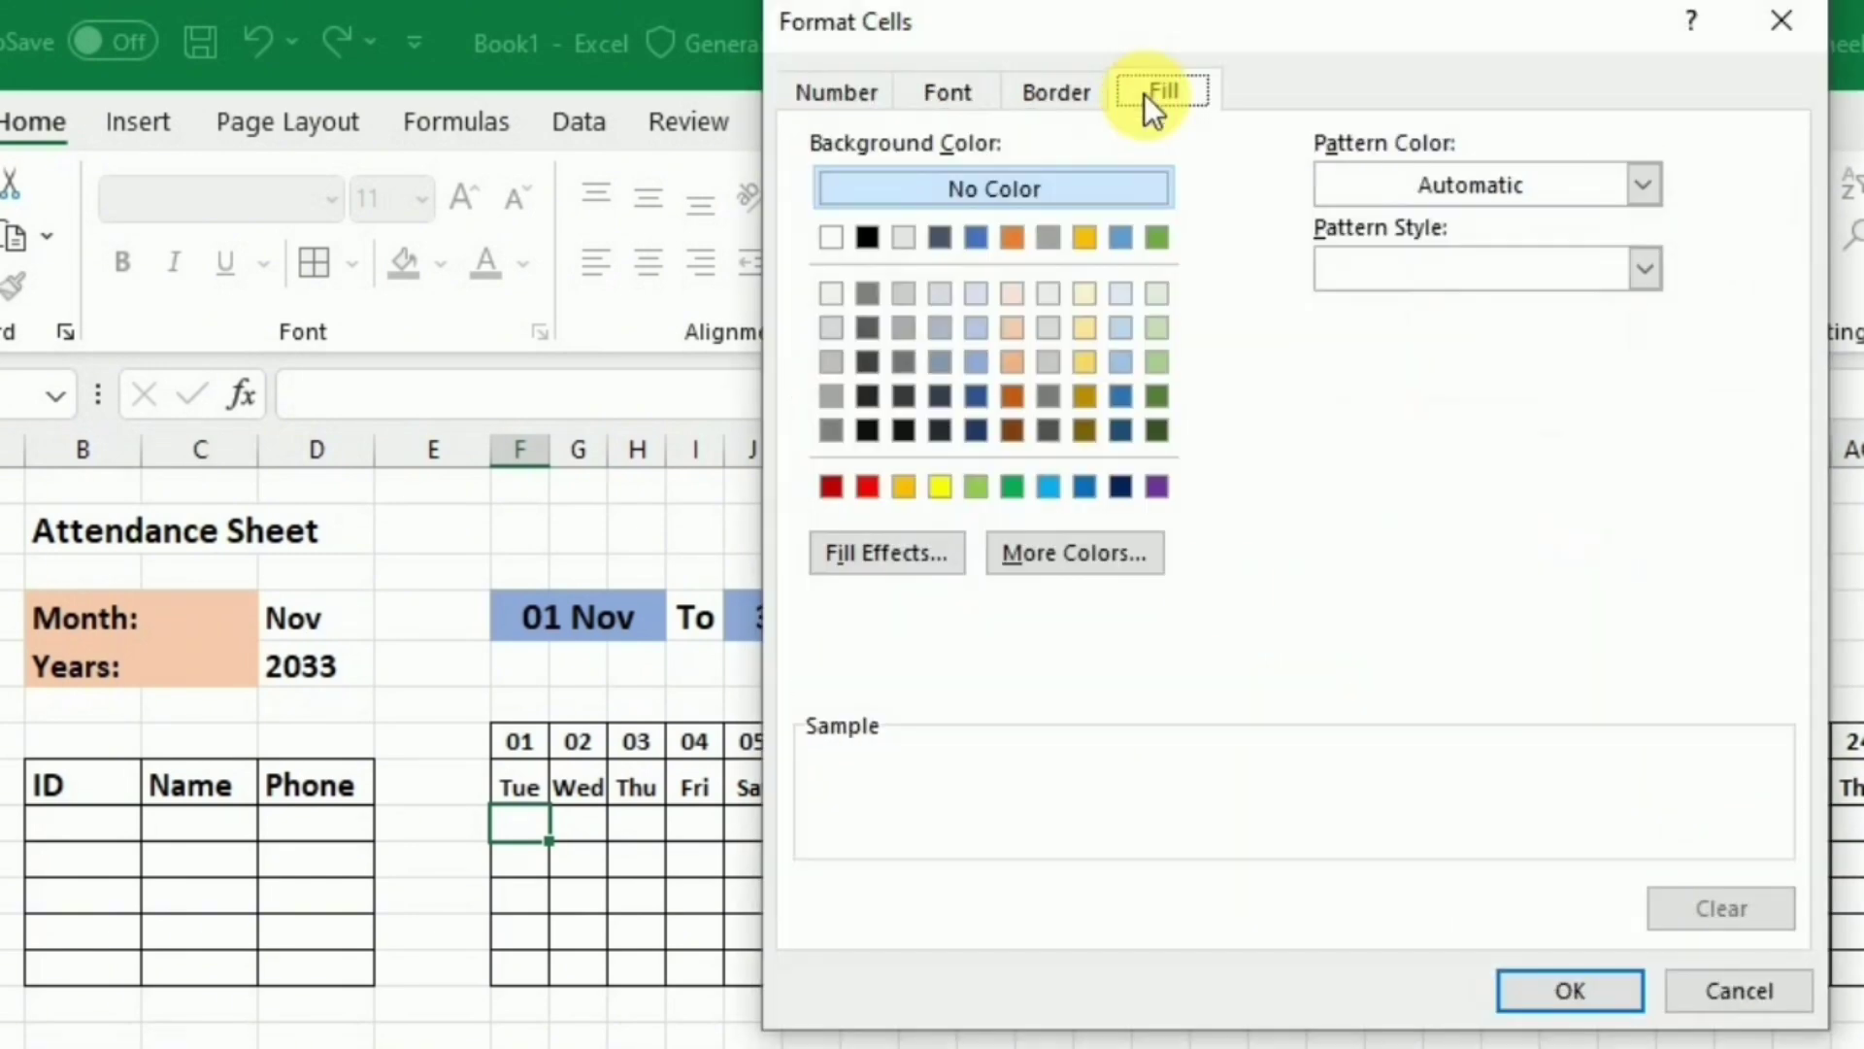
{"action": "left_click", "coordinate": [871, 486]}
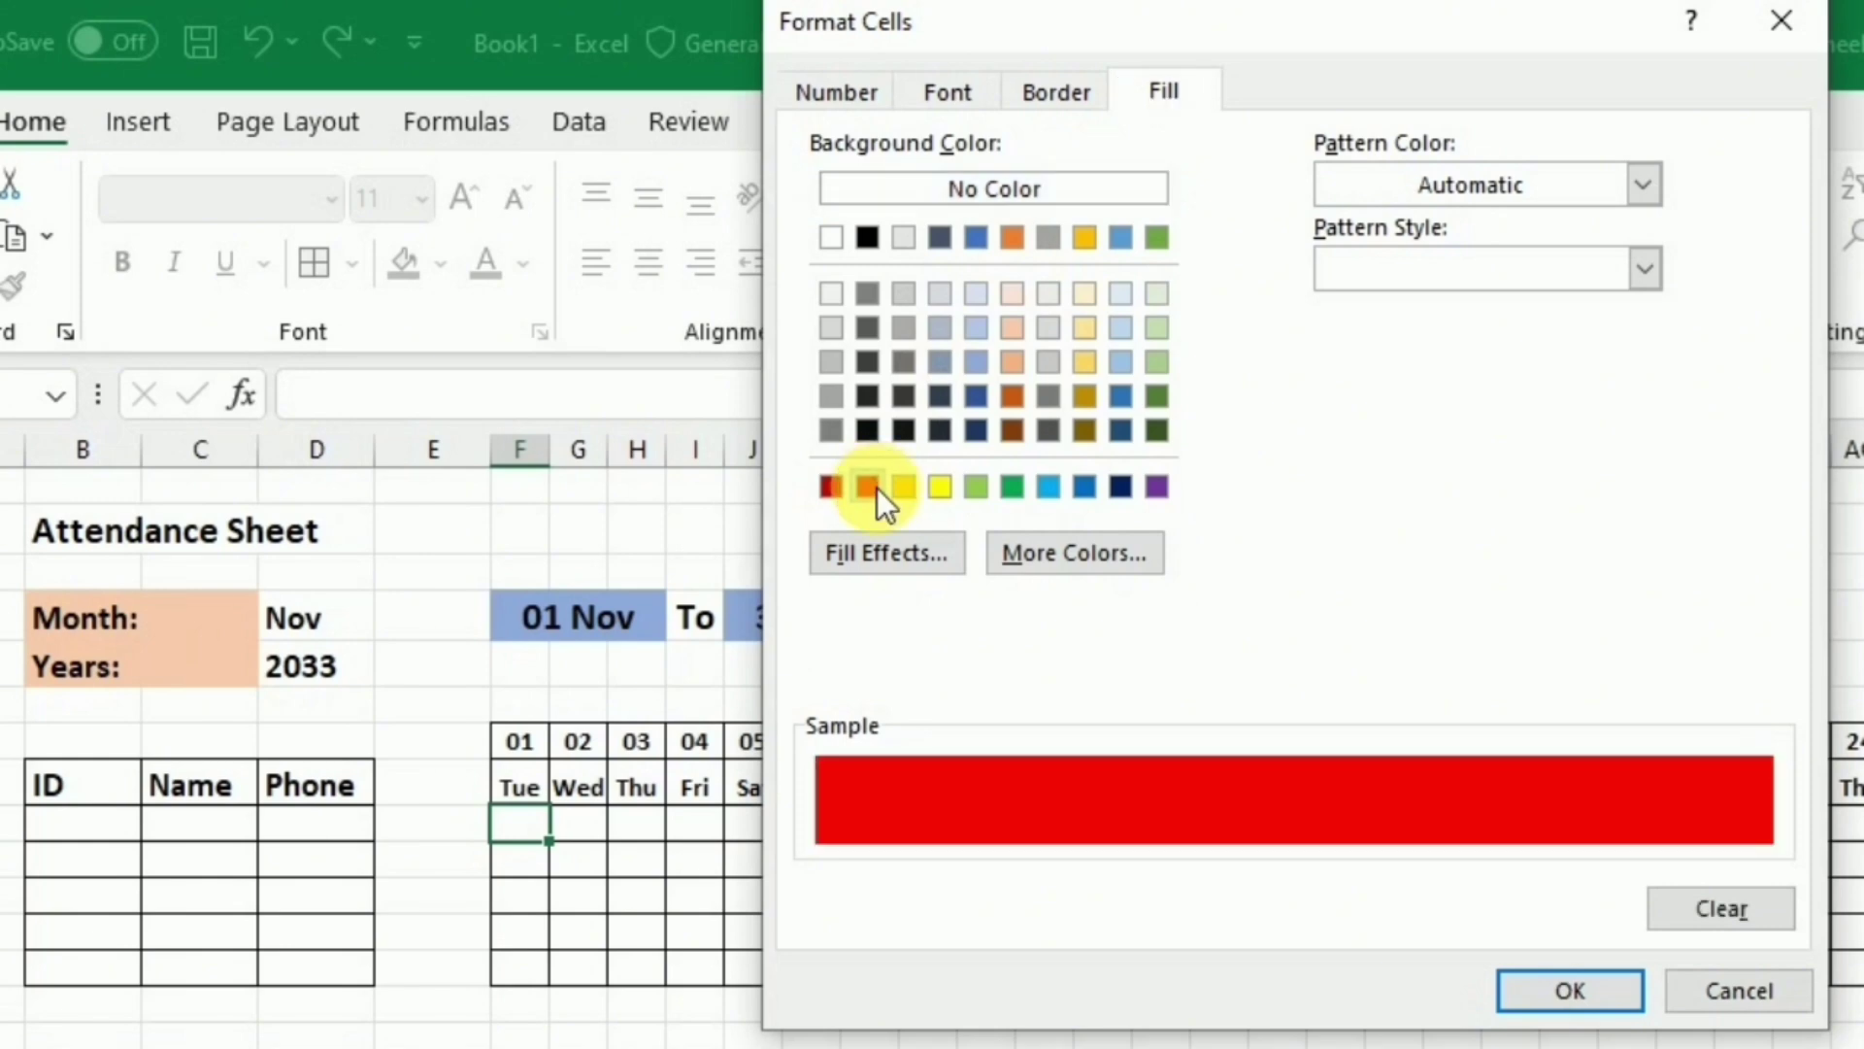
{"action": "left_click", "coordinate": [960, 95]}
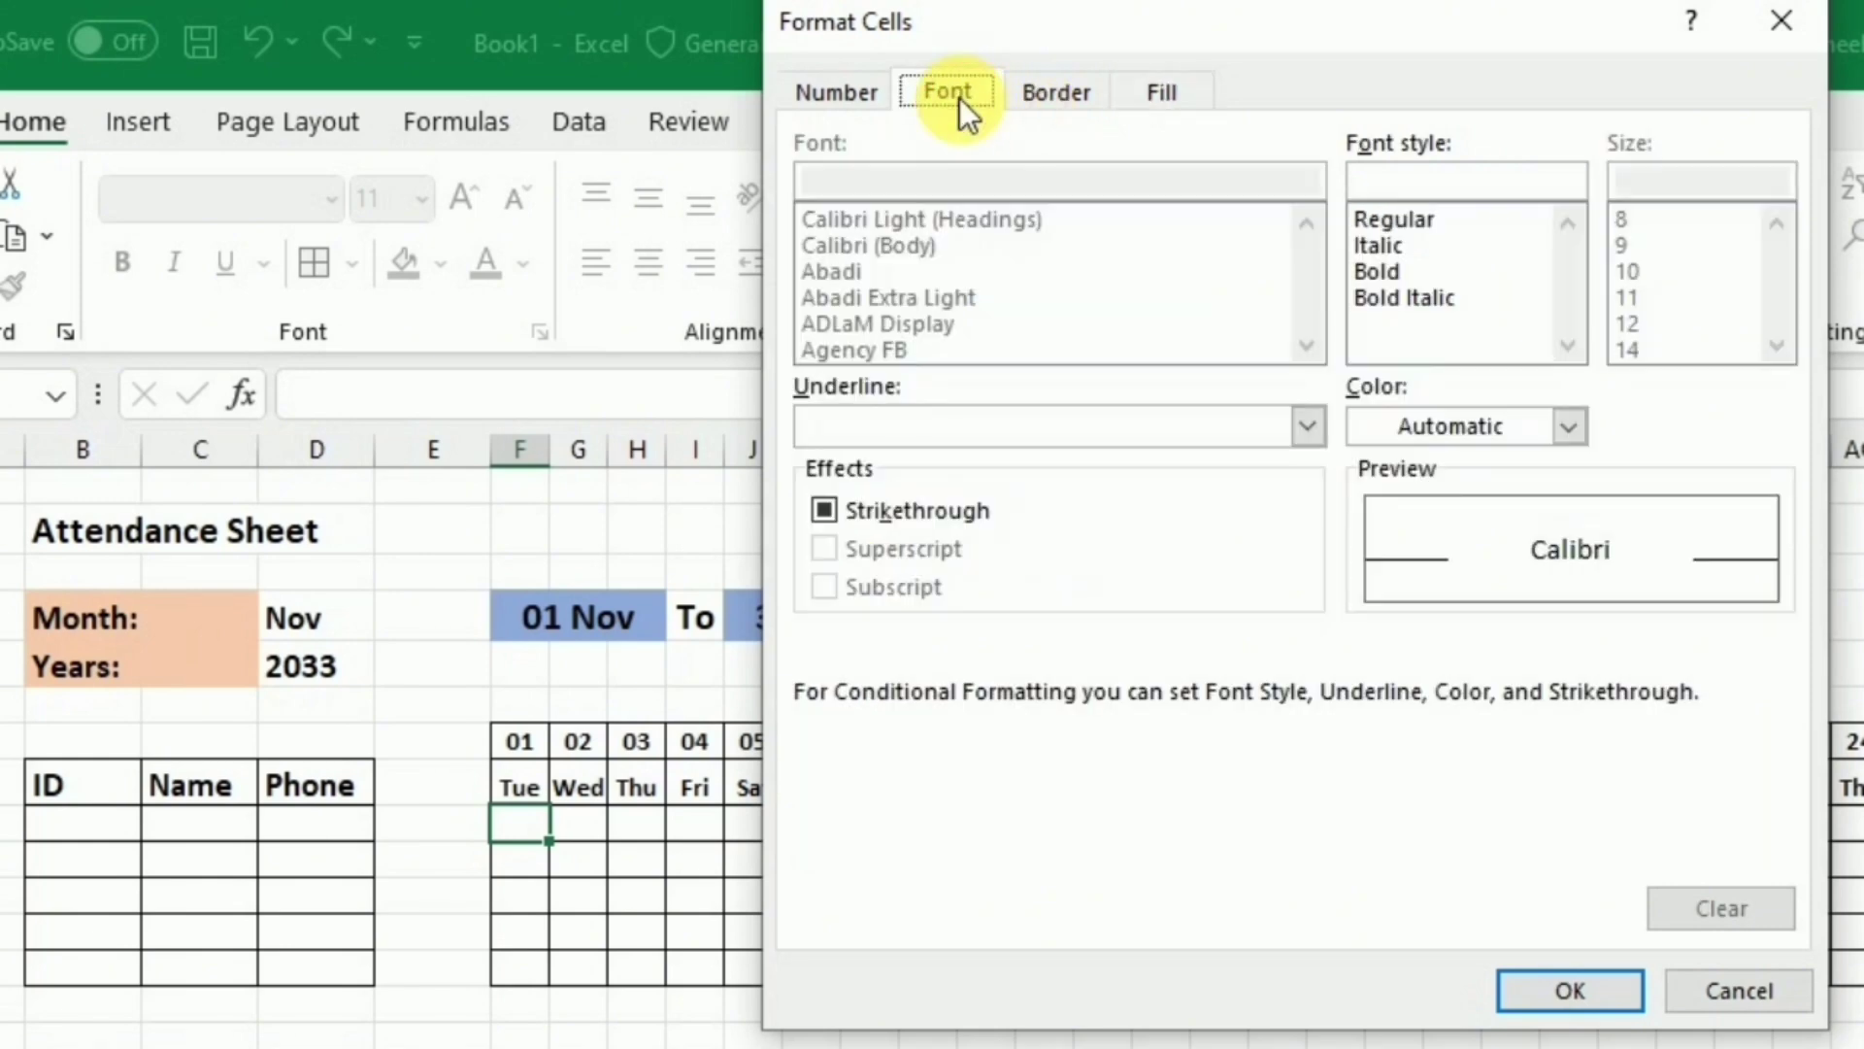
{"action": "left_click", "coordinate": [1570, 427]}
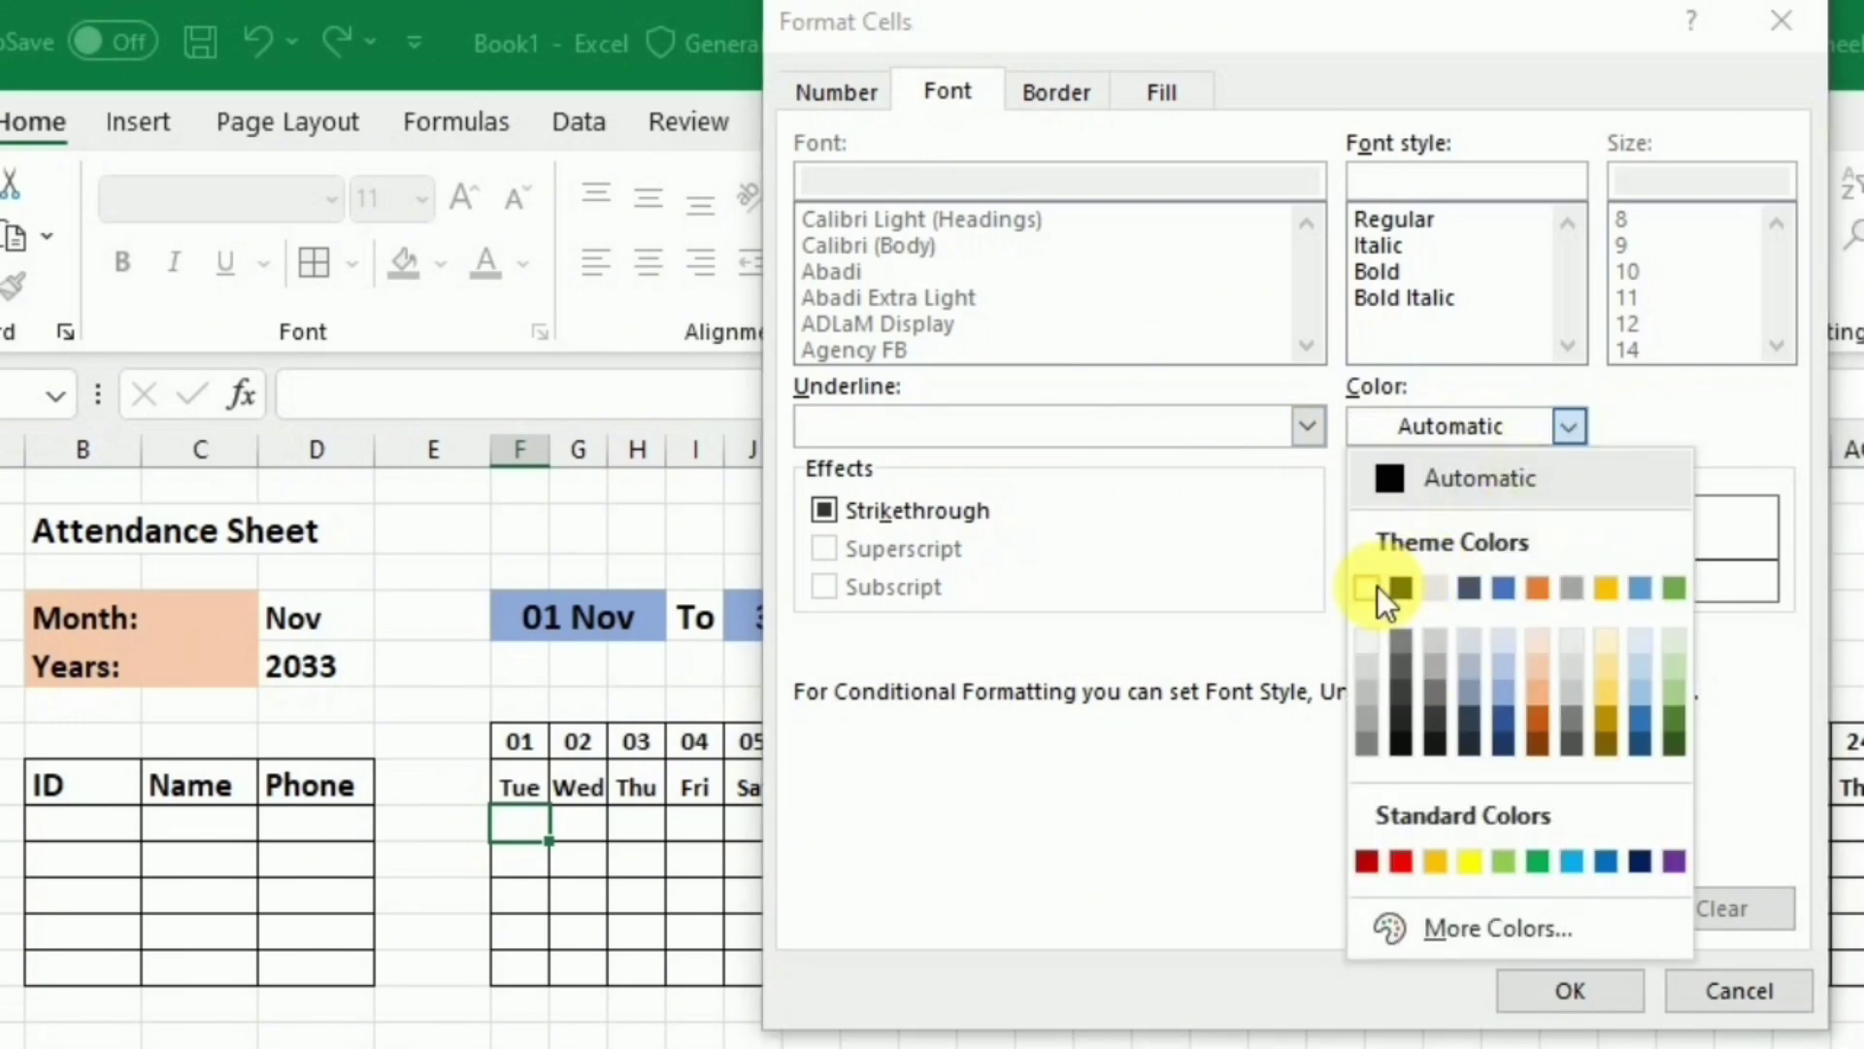
{"action": "left_click", "coordinate": [1377, 587]}
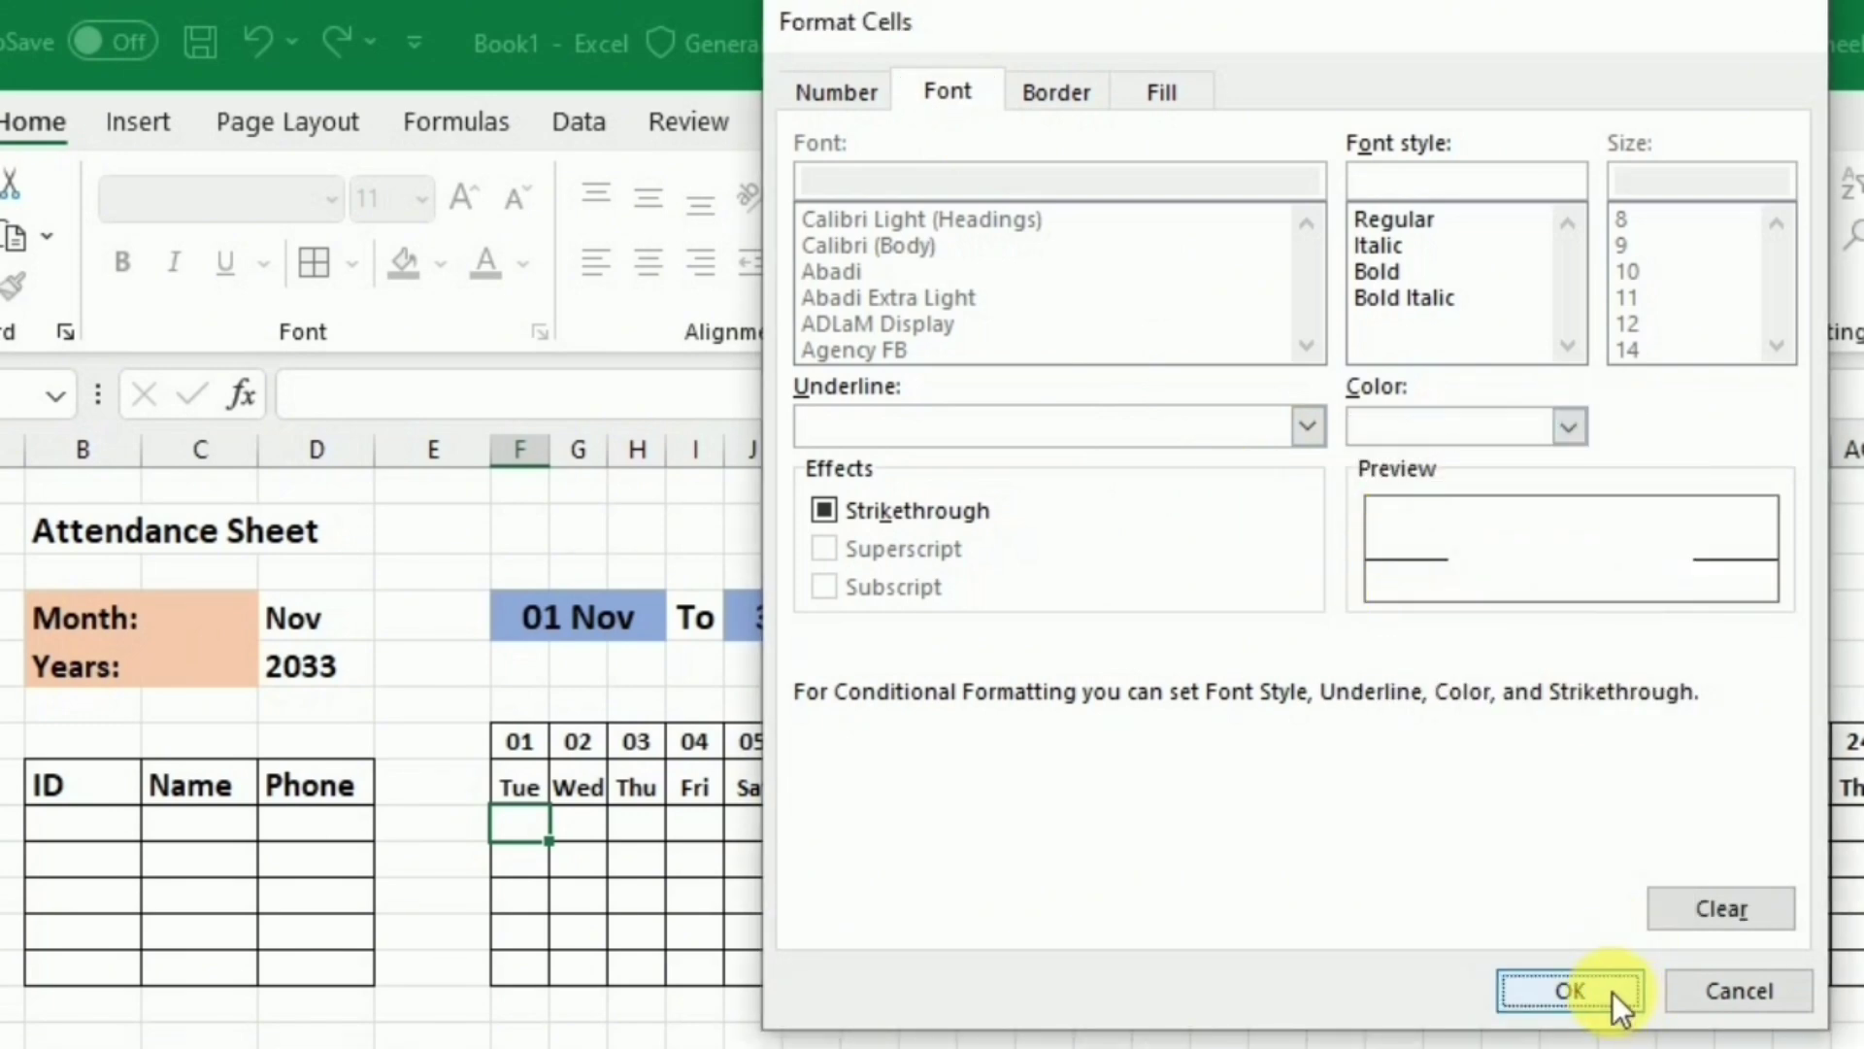
{"action": "left_click", "coordinate": [1607, 992]}
{"action": "left_click", "coordinate": [1546, 845]}
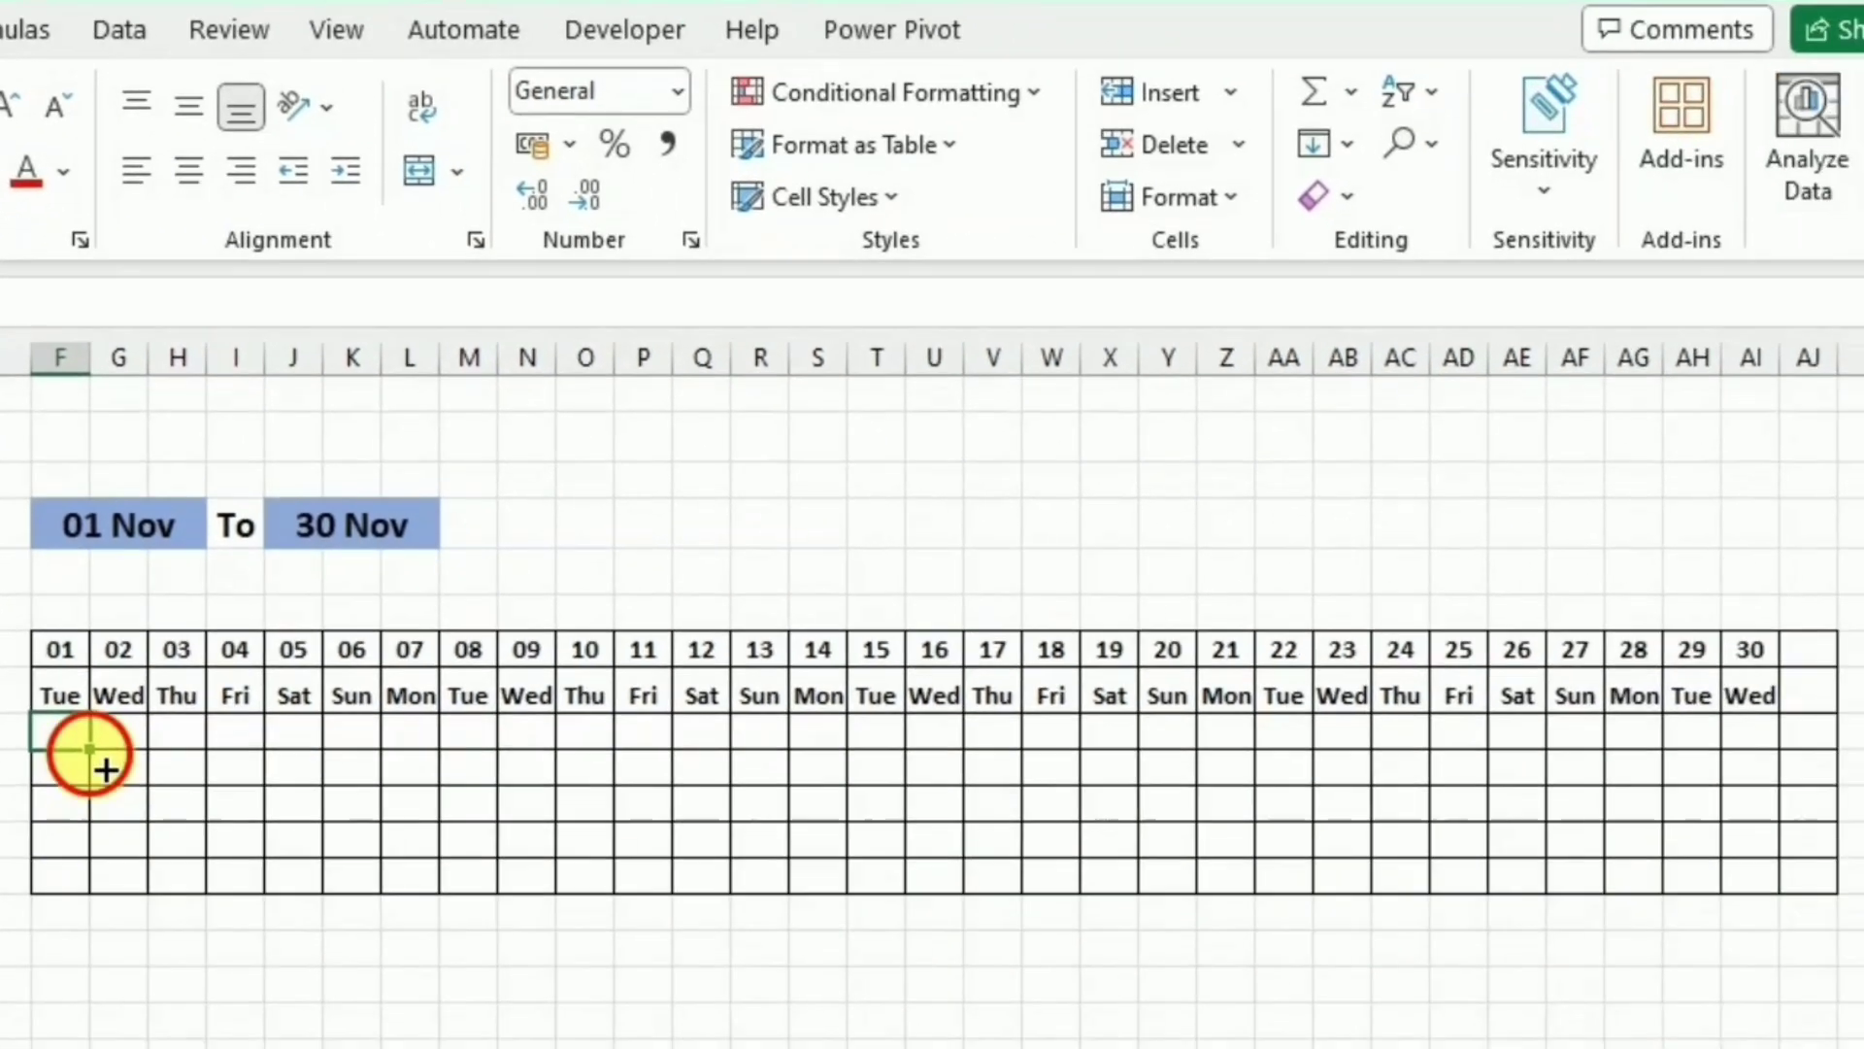
{"action": "left_click_drag", "start_coordinate": [552, 840], "coordinate": [641, 841]}
{"action": "left_click_drag", "start_coordinate": [365, 764], "coordinate": [1850, 898]}
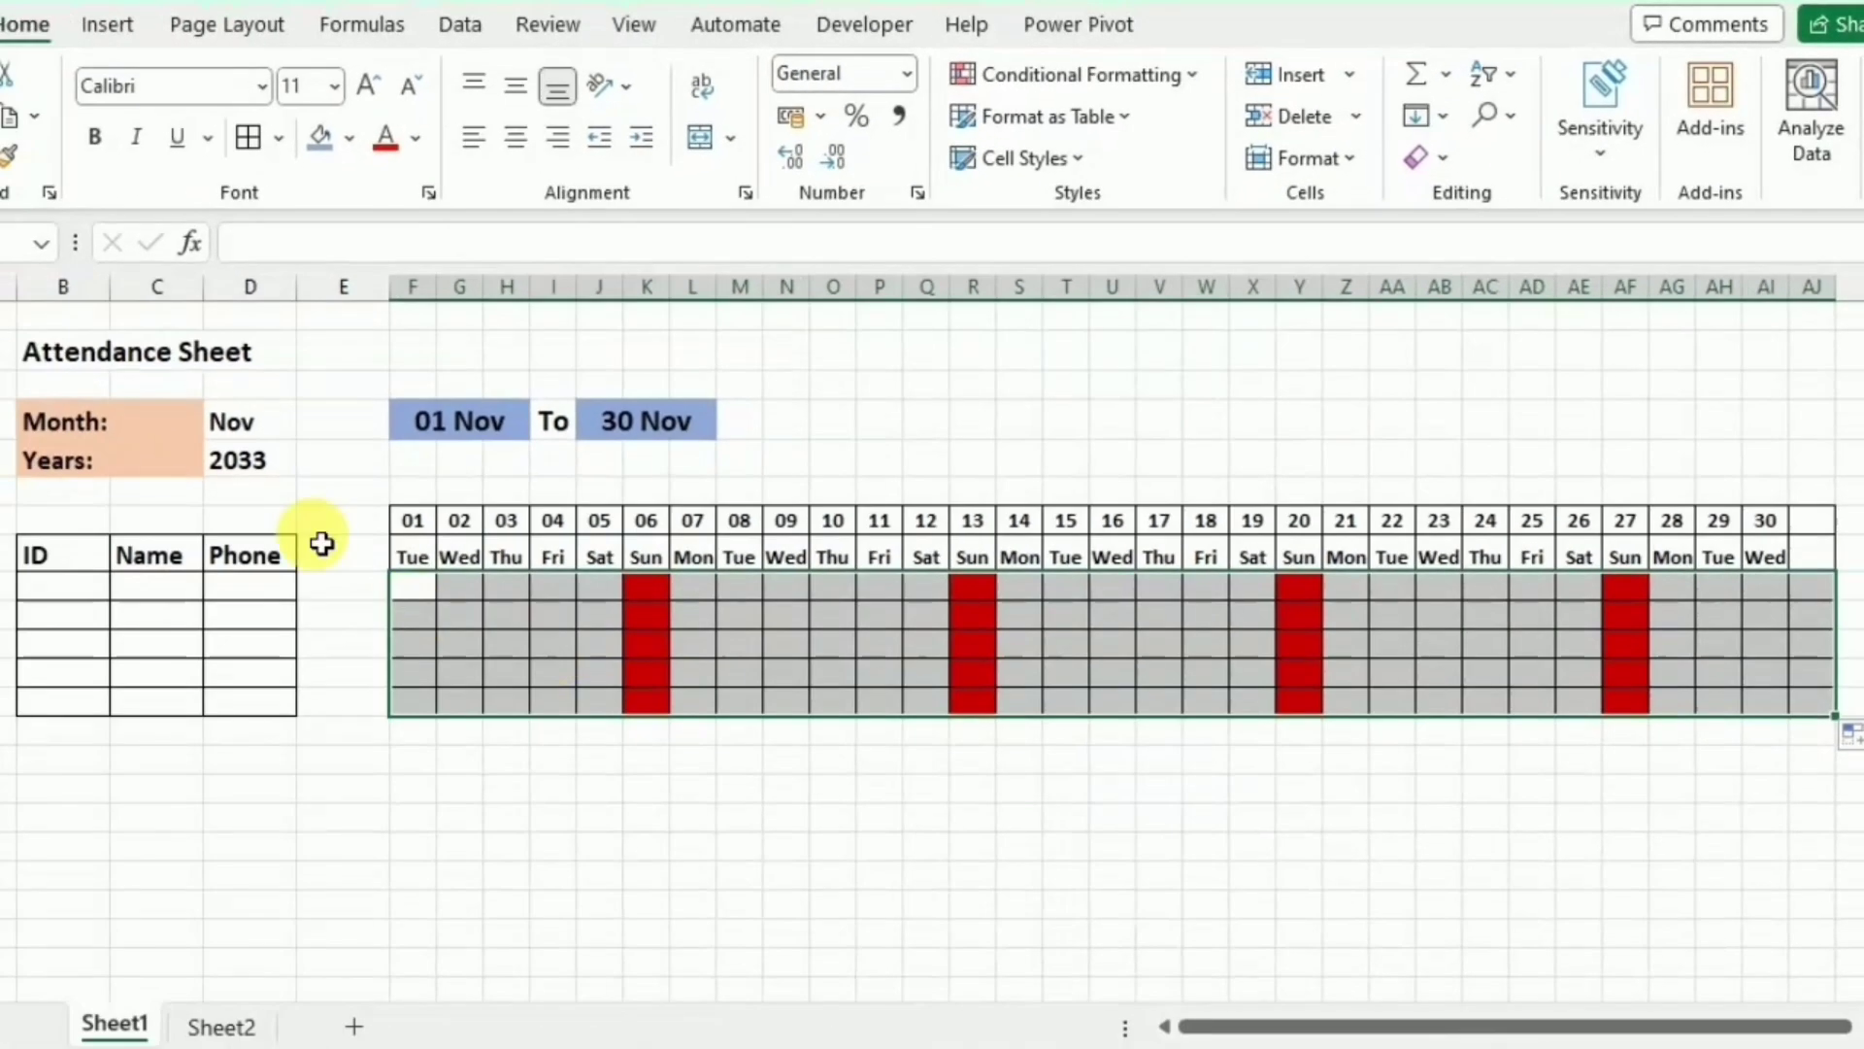
Step: Test the Sunday highlighting by switching the month in D4 to Apr, and leave it set to Feb
{"action": "left_click", "coordinate": [279, 427]}
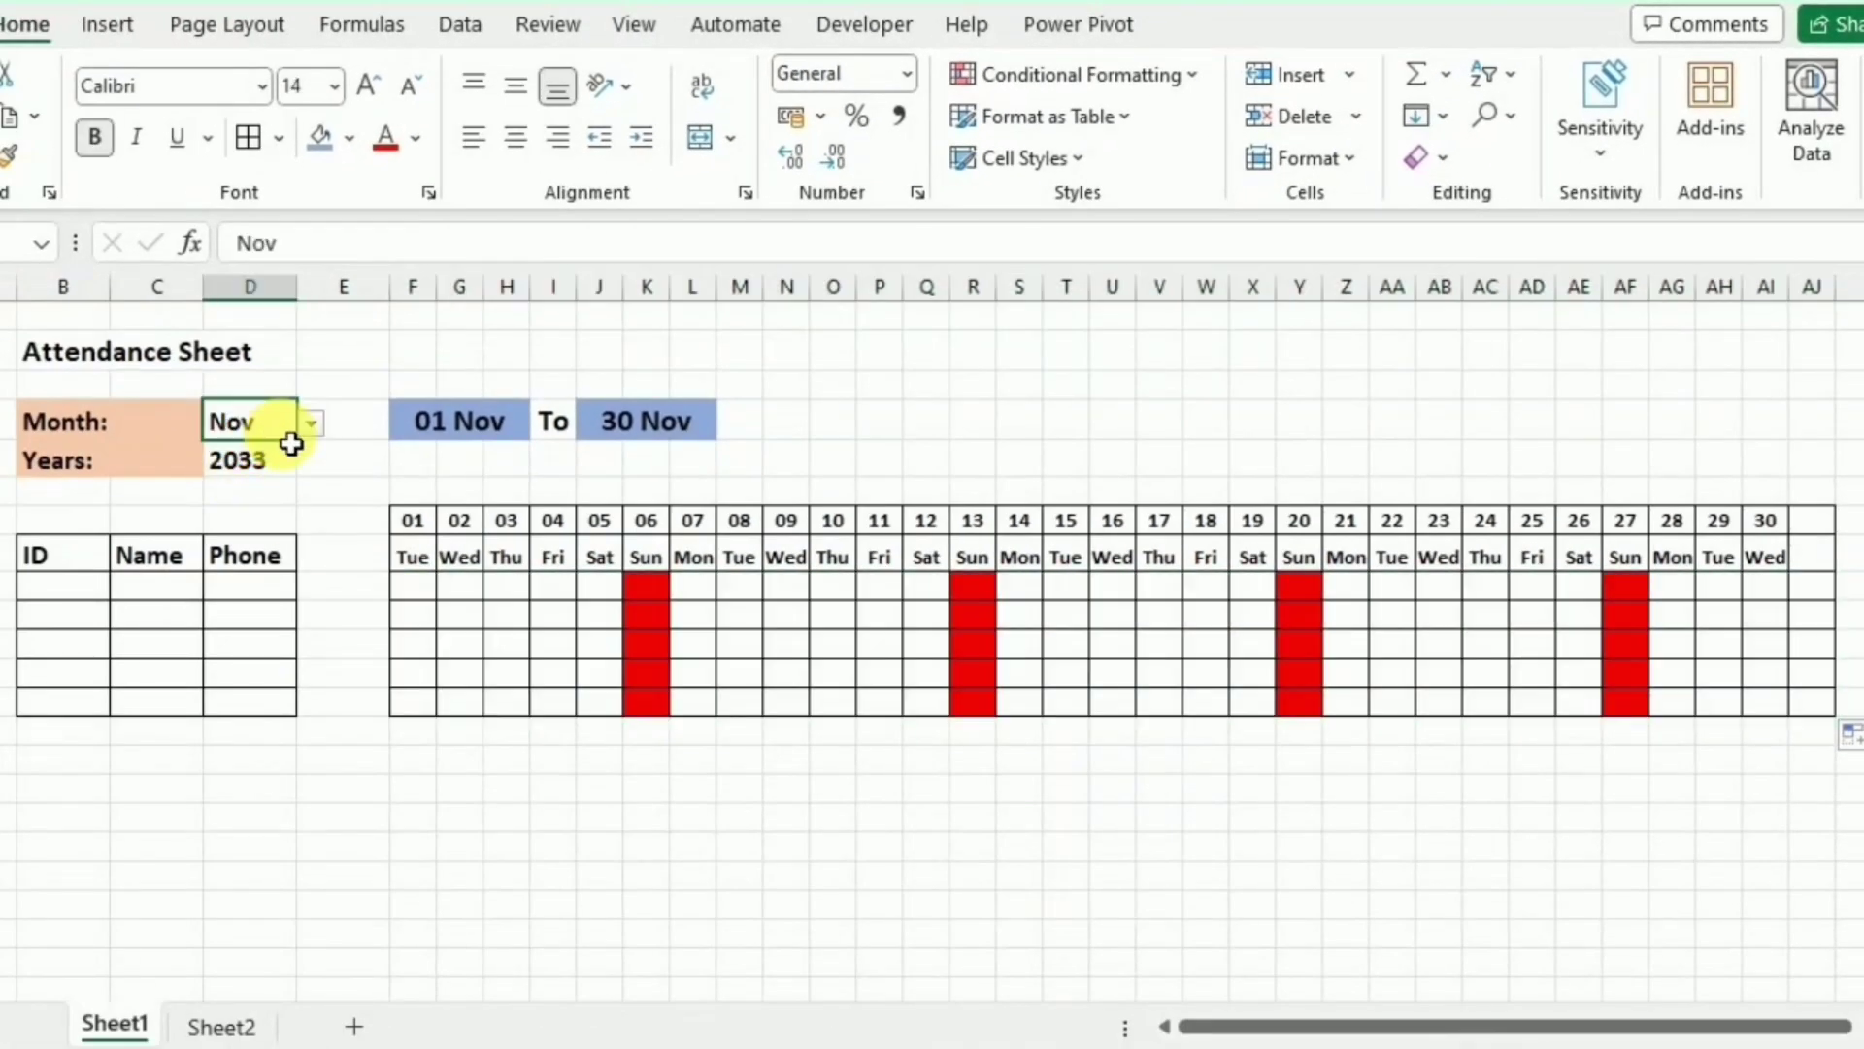
{"action": "left_click", "coordinate": [311, 429]}
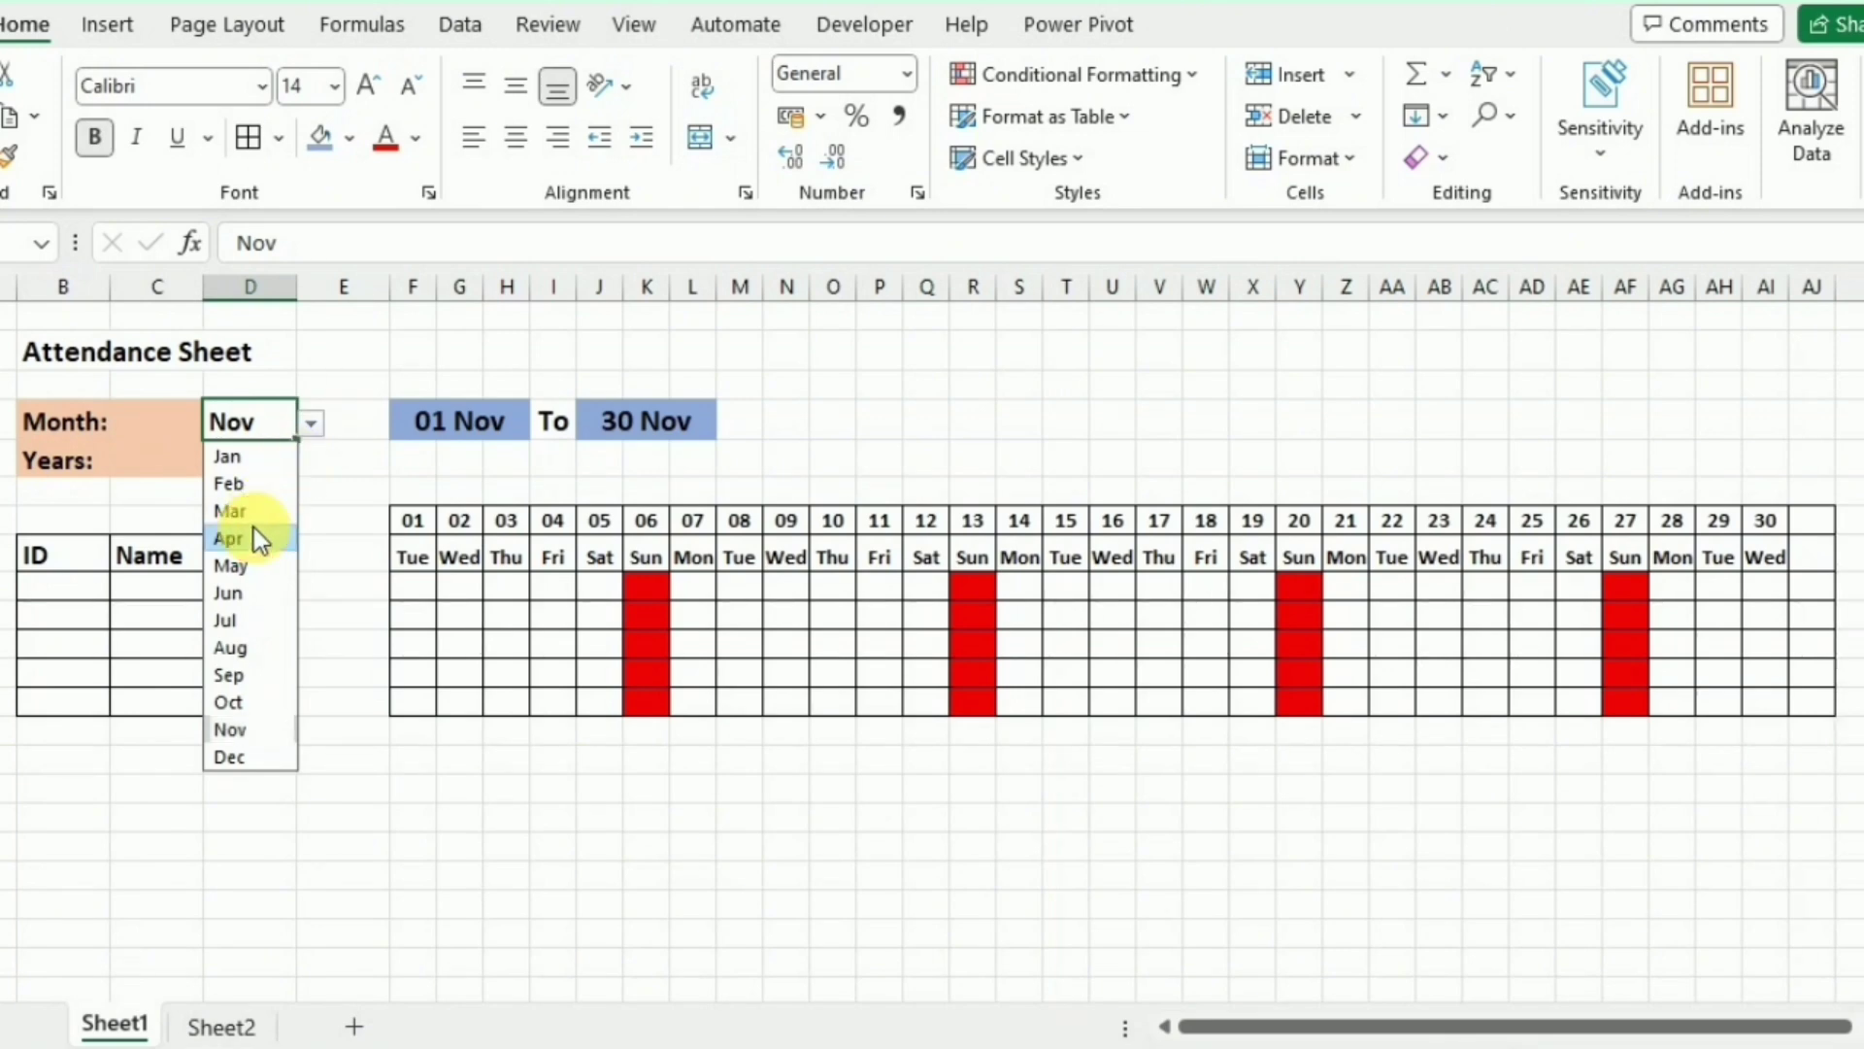
{"action": "left_click", "coordinate": [254, 535]}
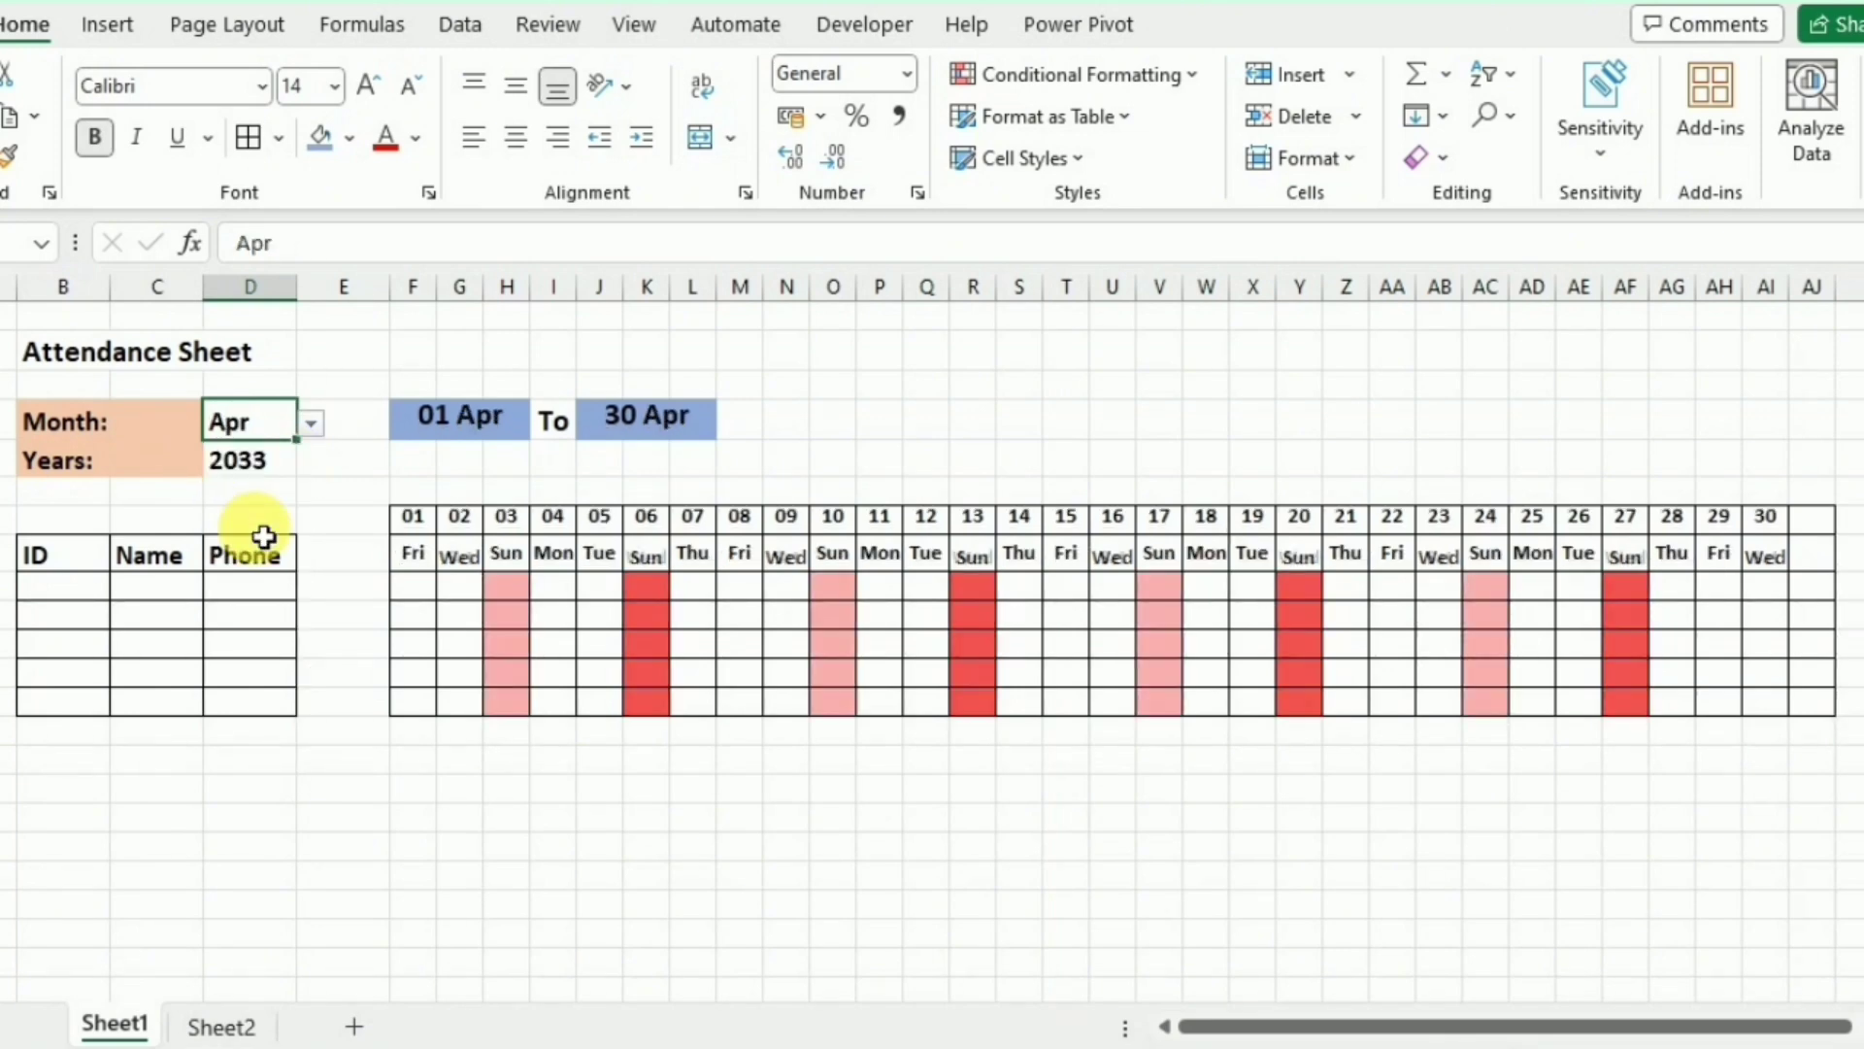
{"action": "left_click", "coordinate": [312, 427]}
{"action": "left_click", "coordinate": [248, 478]}
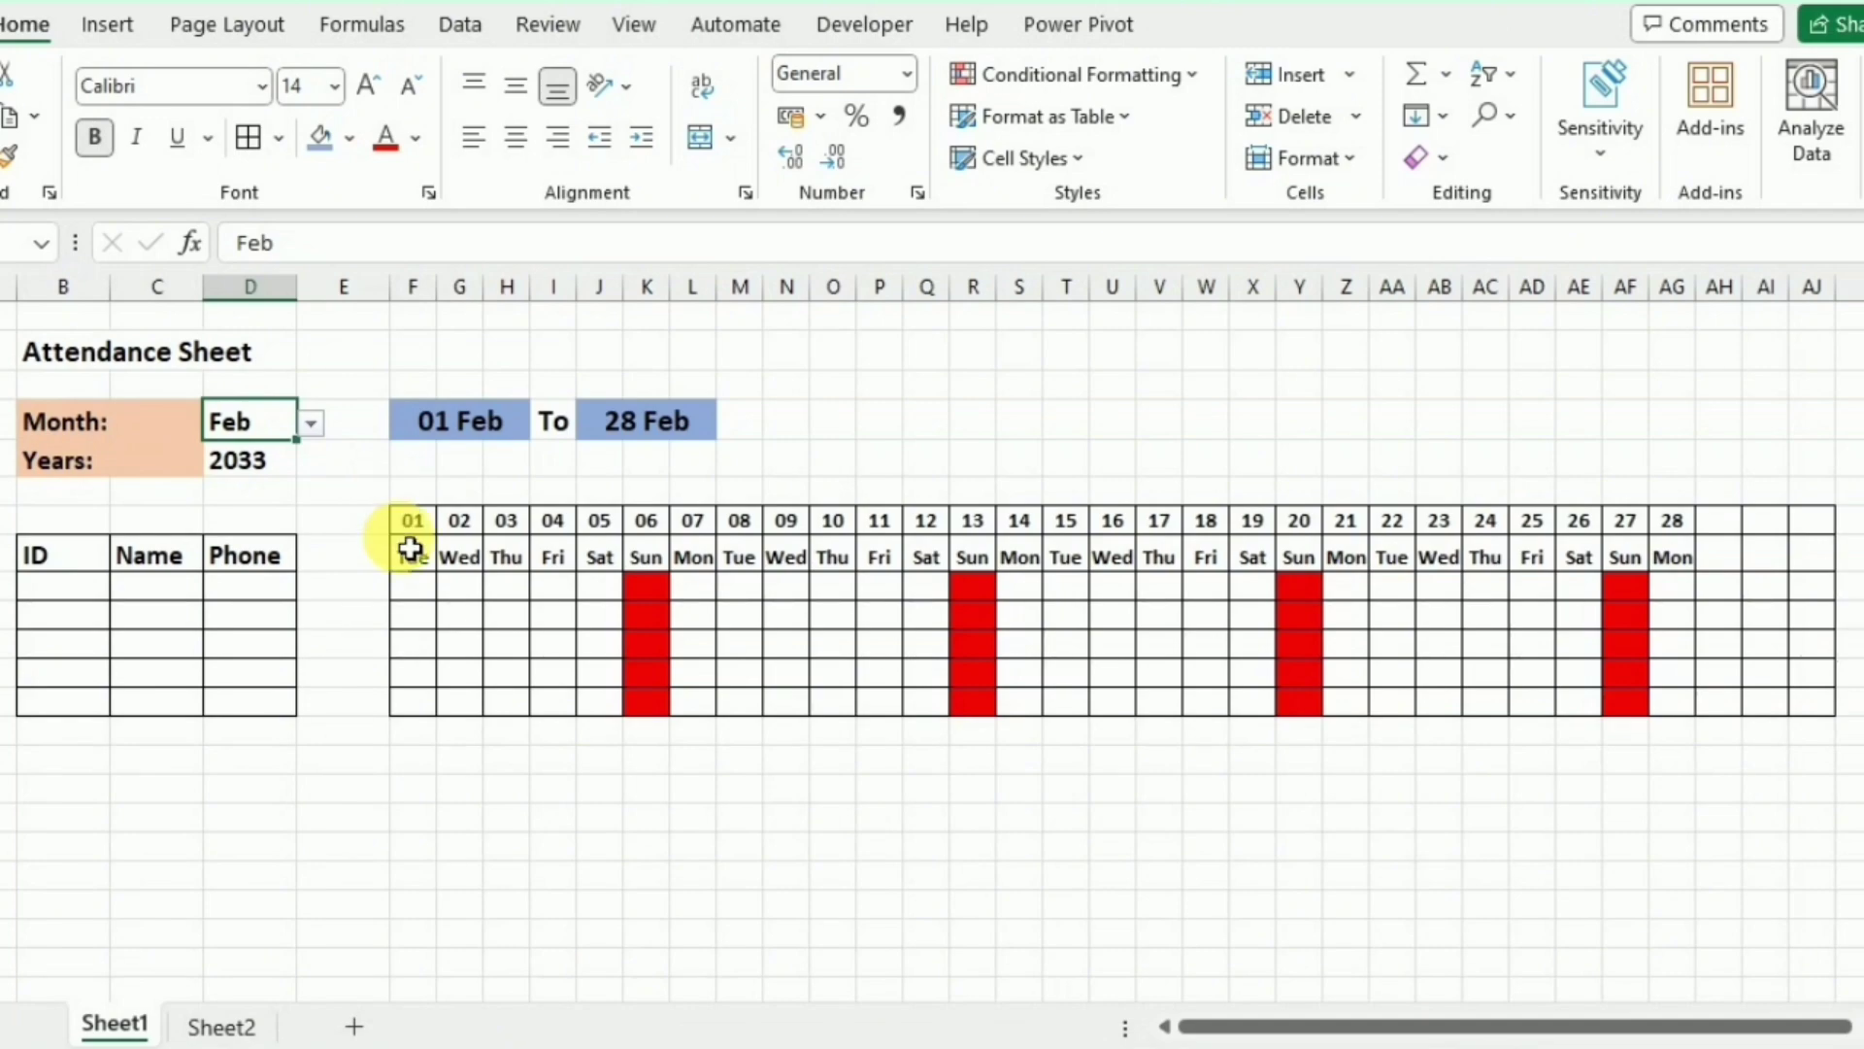
Step: Set up custom data validation on cell F9 with the formula =F$8<>"Sun"
{"action": "left_click", "coordinate": [430, 601]}
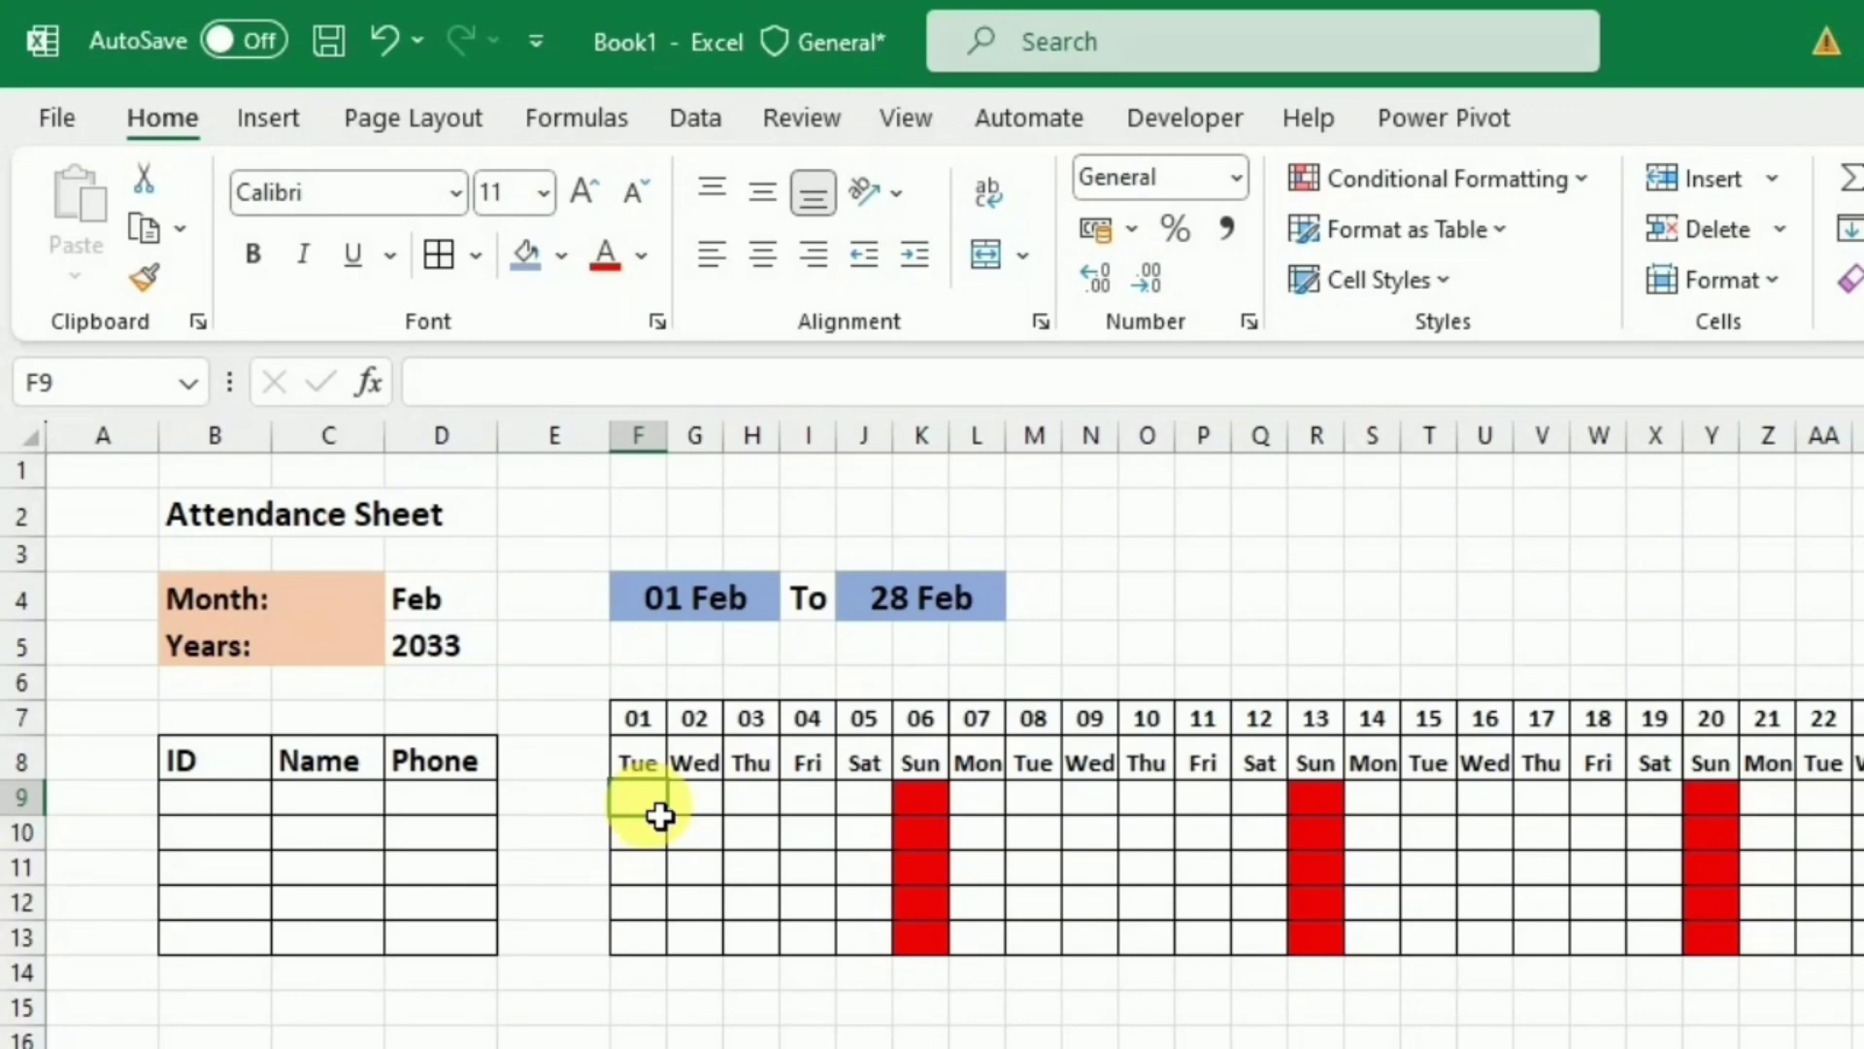
{"action": "left_click", "coordinate": [679, 120]}
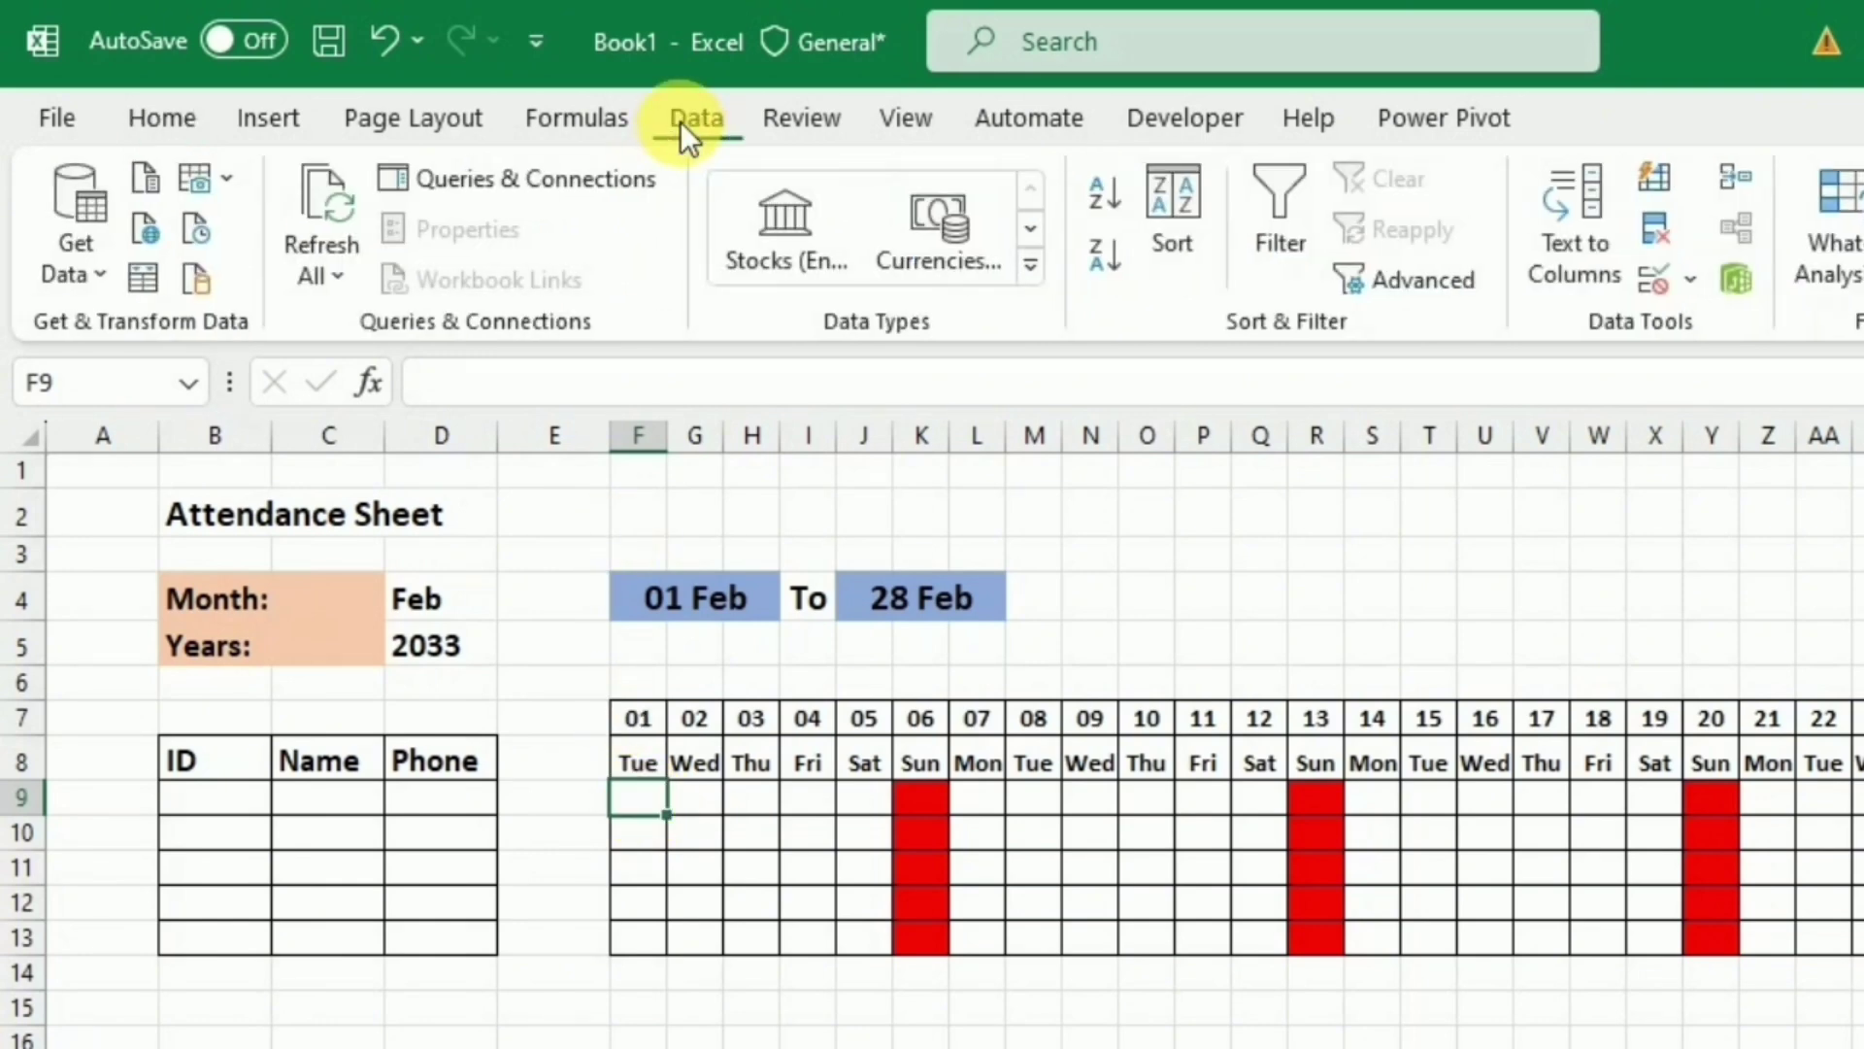
{"action": "left_click", "coordinate": [1691, 280]}
{"action": "left_click", "coordinate": [1711, 330]}
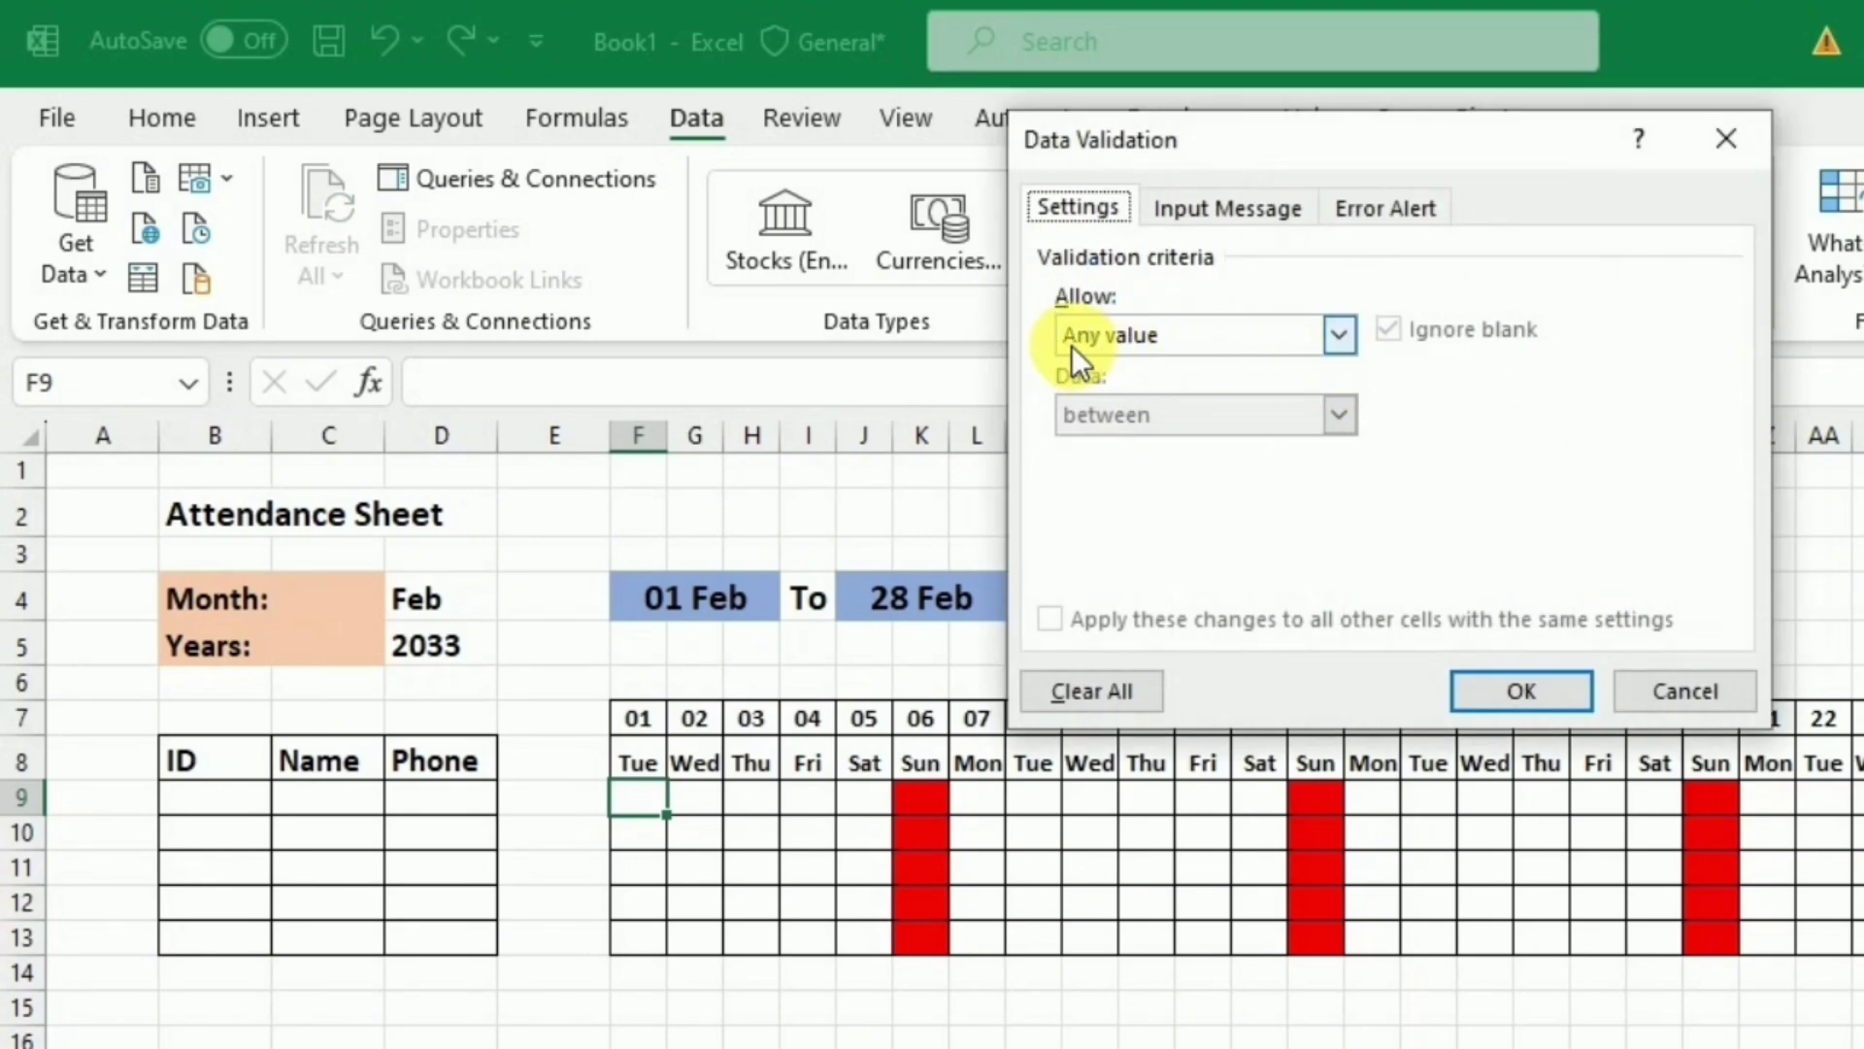
{"action": "left_click", "coordinate": [1338, 336]}
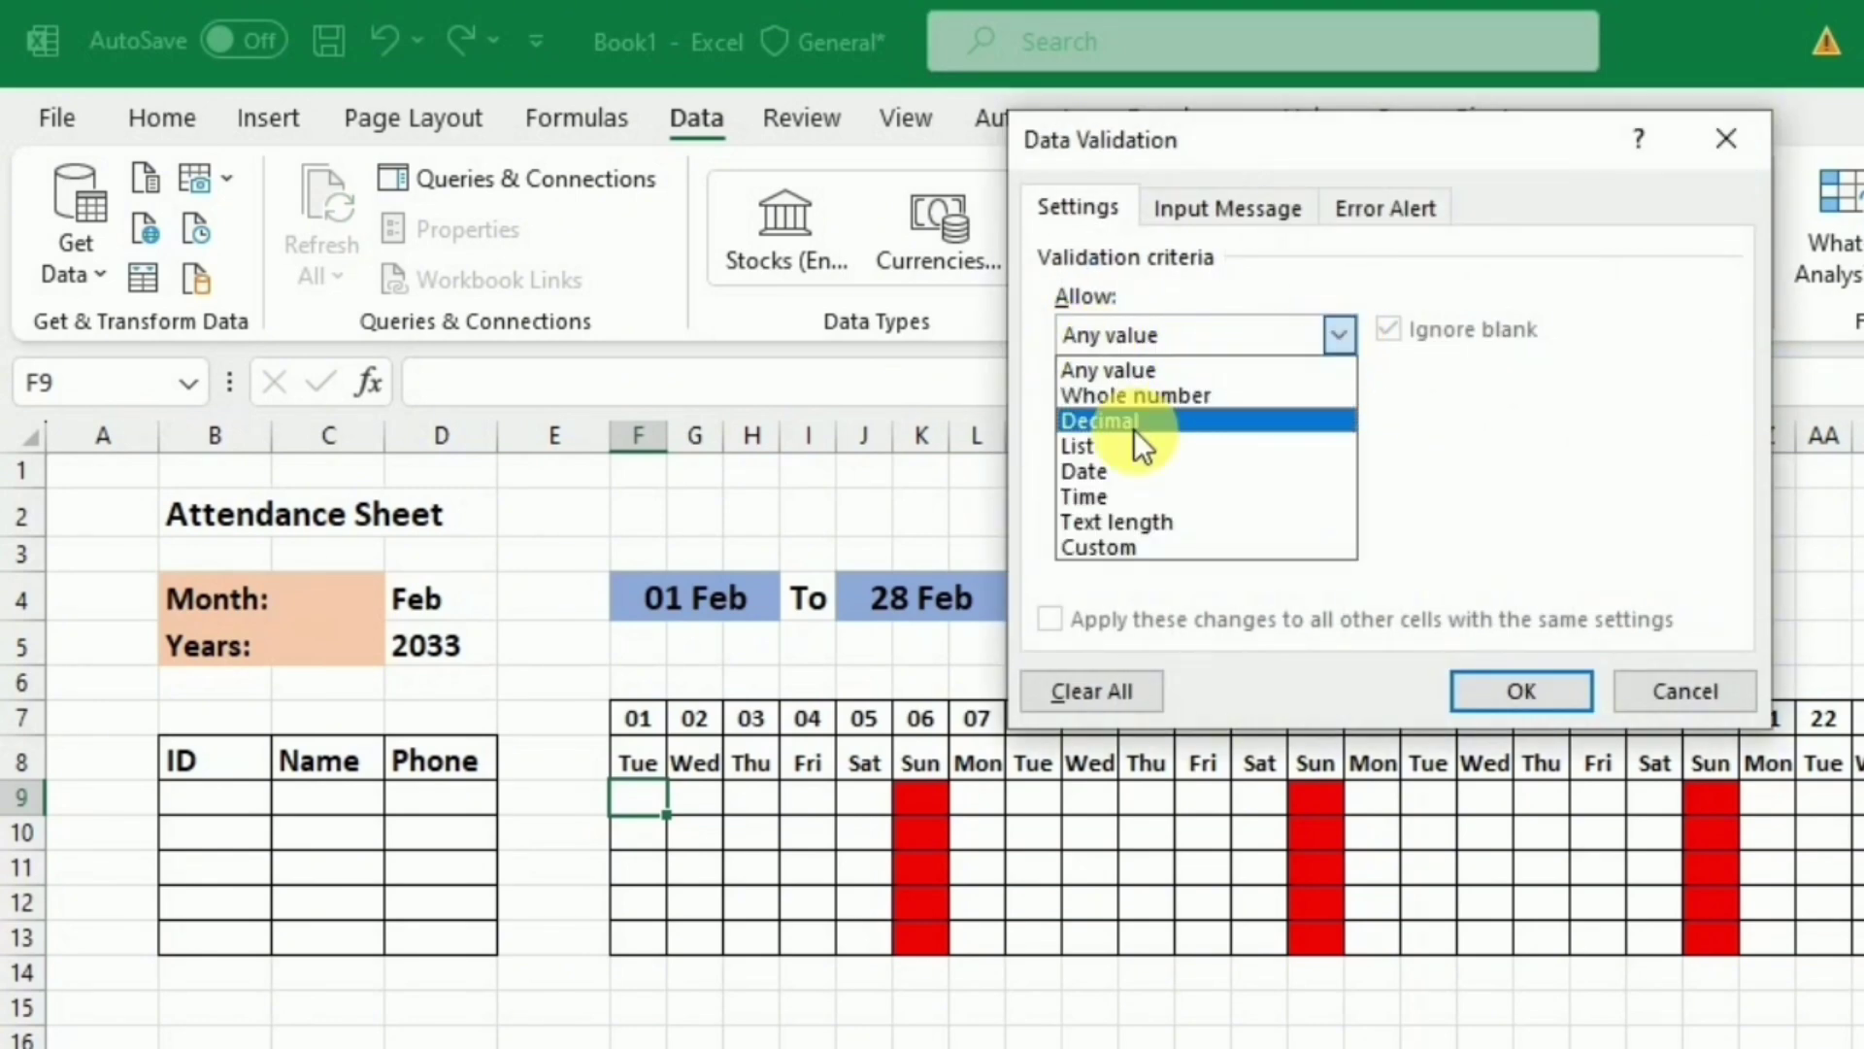
{"action": "left_click", "coordinate": [1083, 547]}
{"action": "left_click", "coordinate": [1097, 495]}
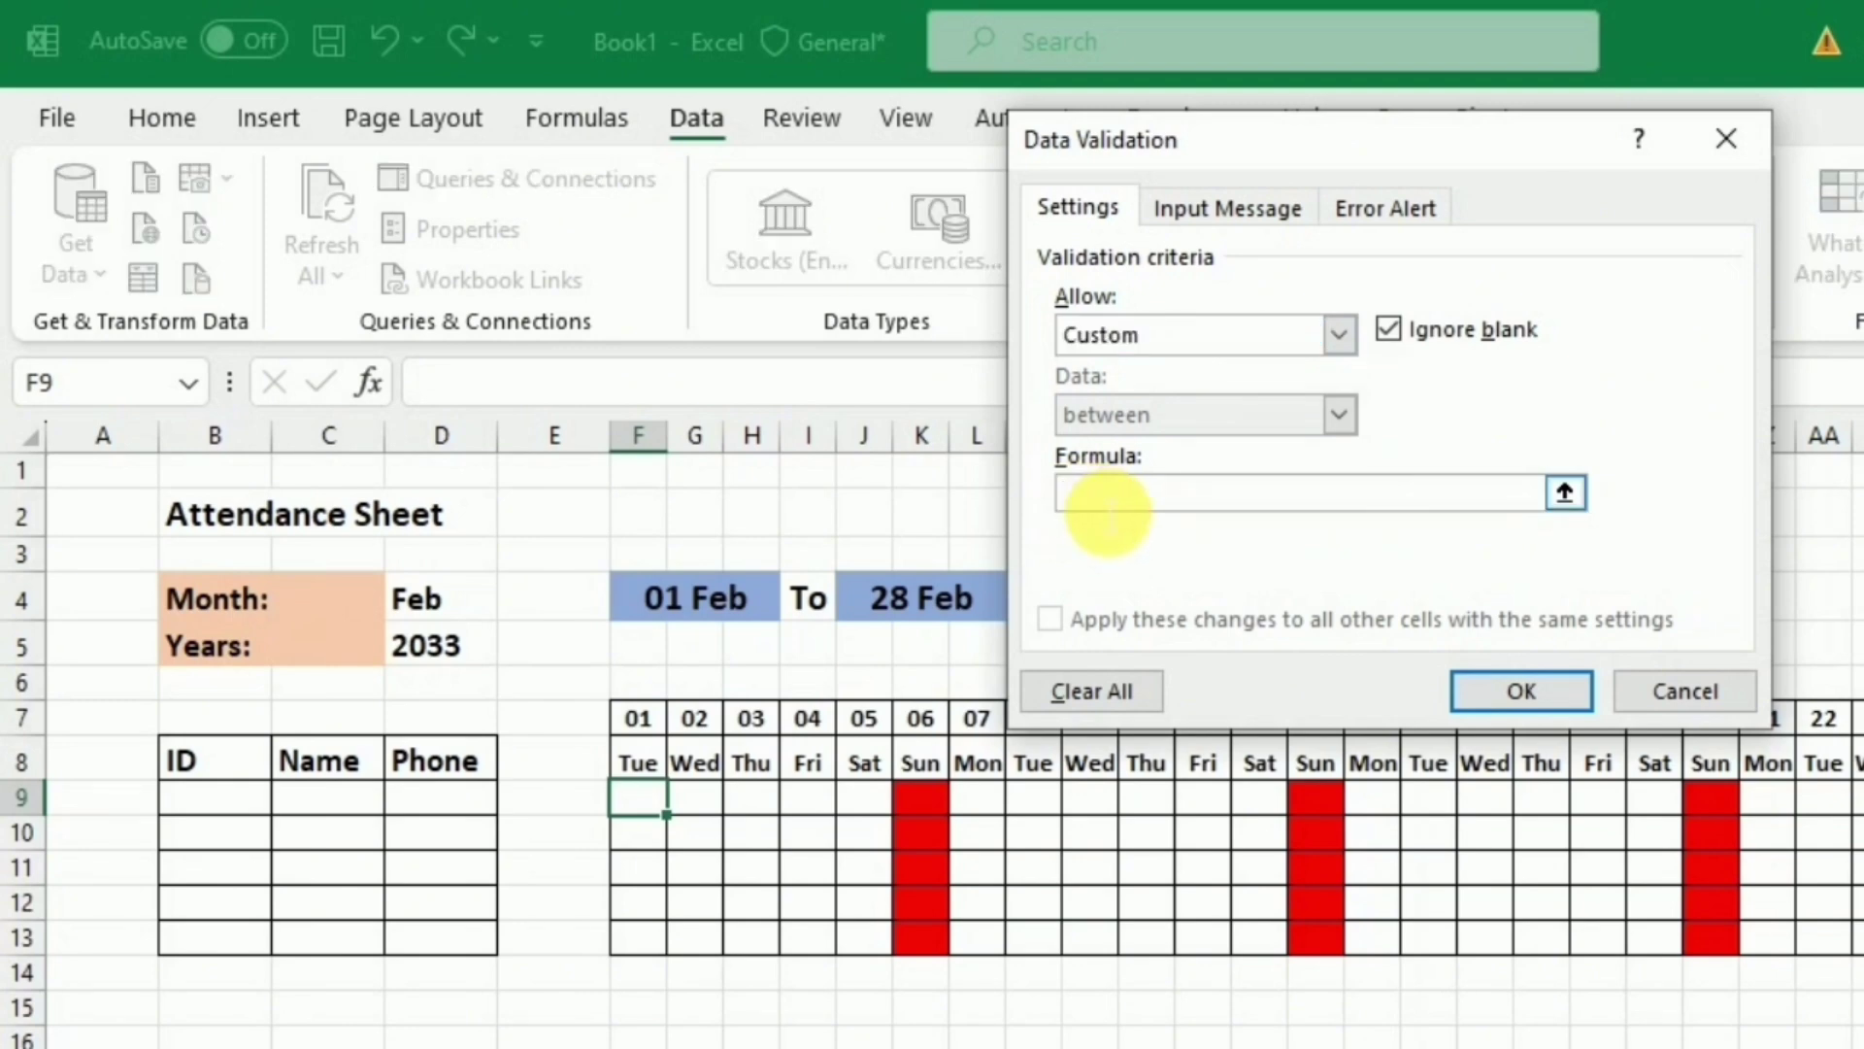
{"action": "type", "text": "=F$8<>\"S"}
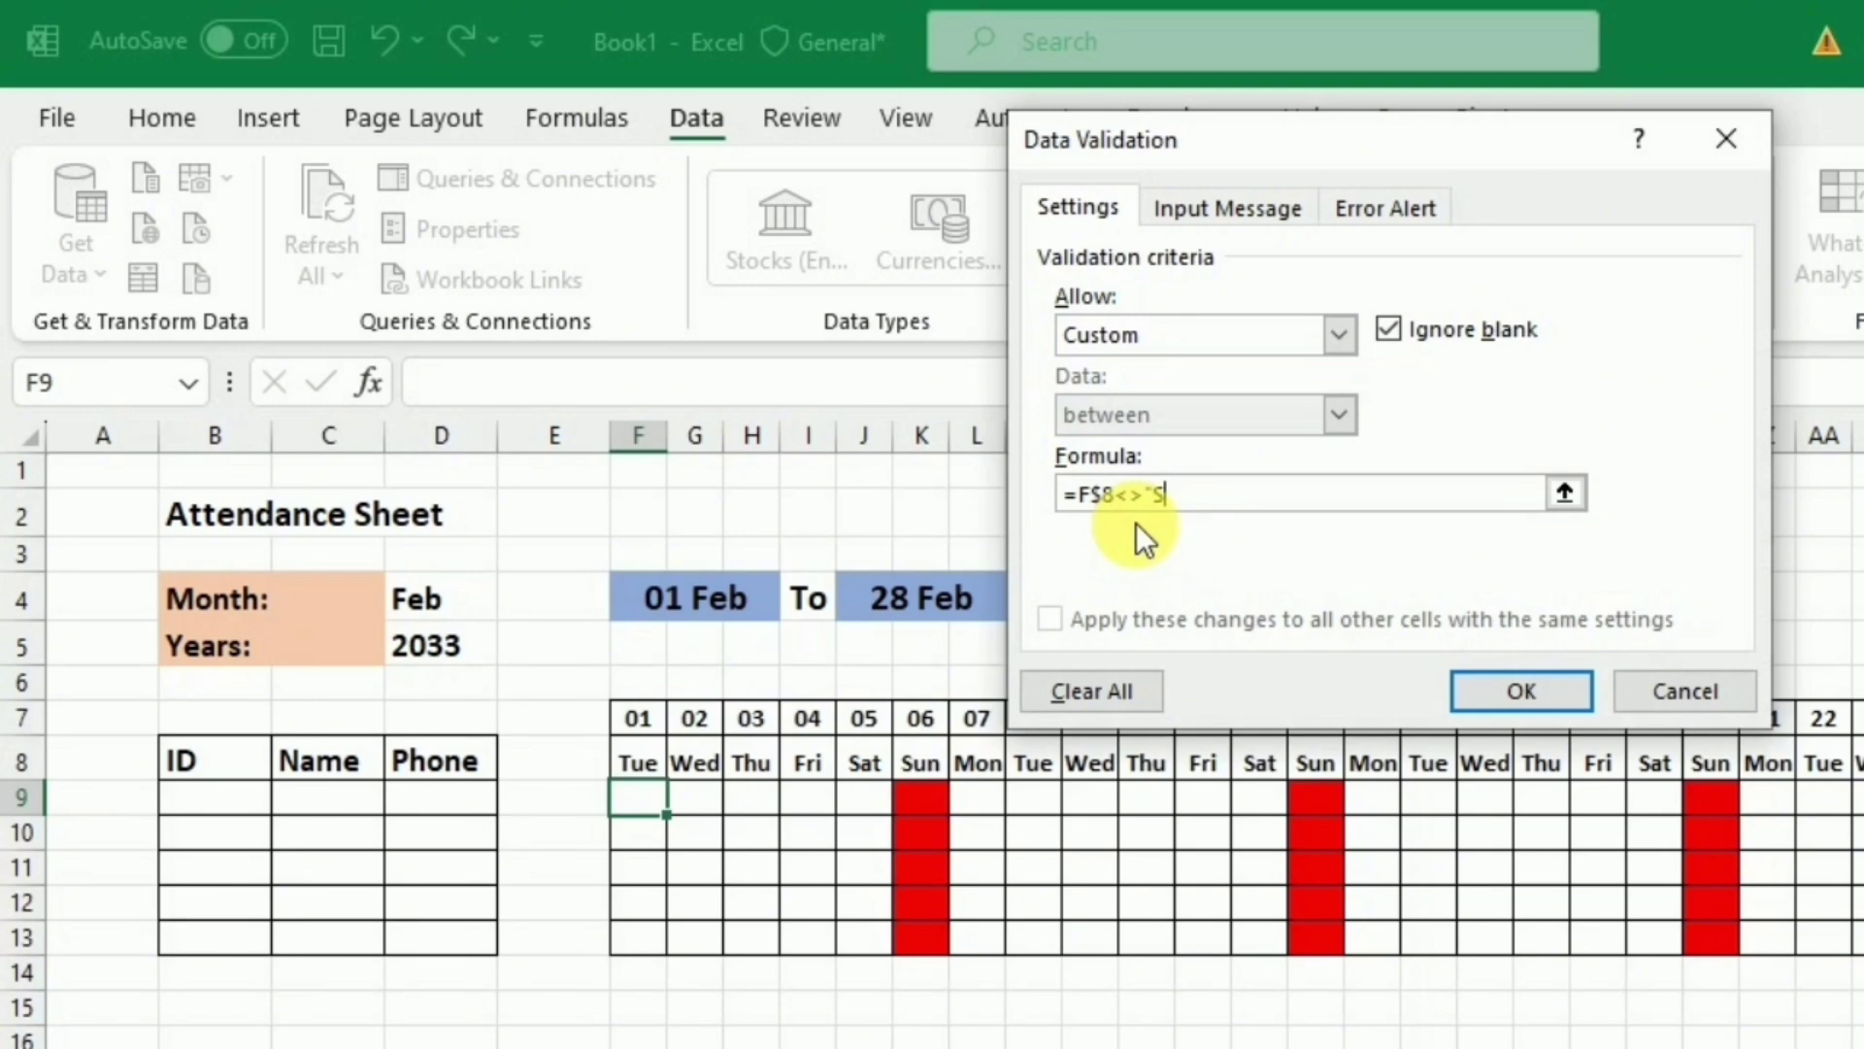
{"action": "type", "text": "\""}
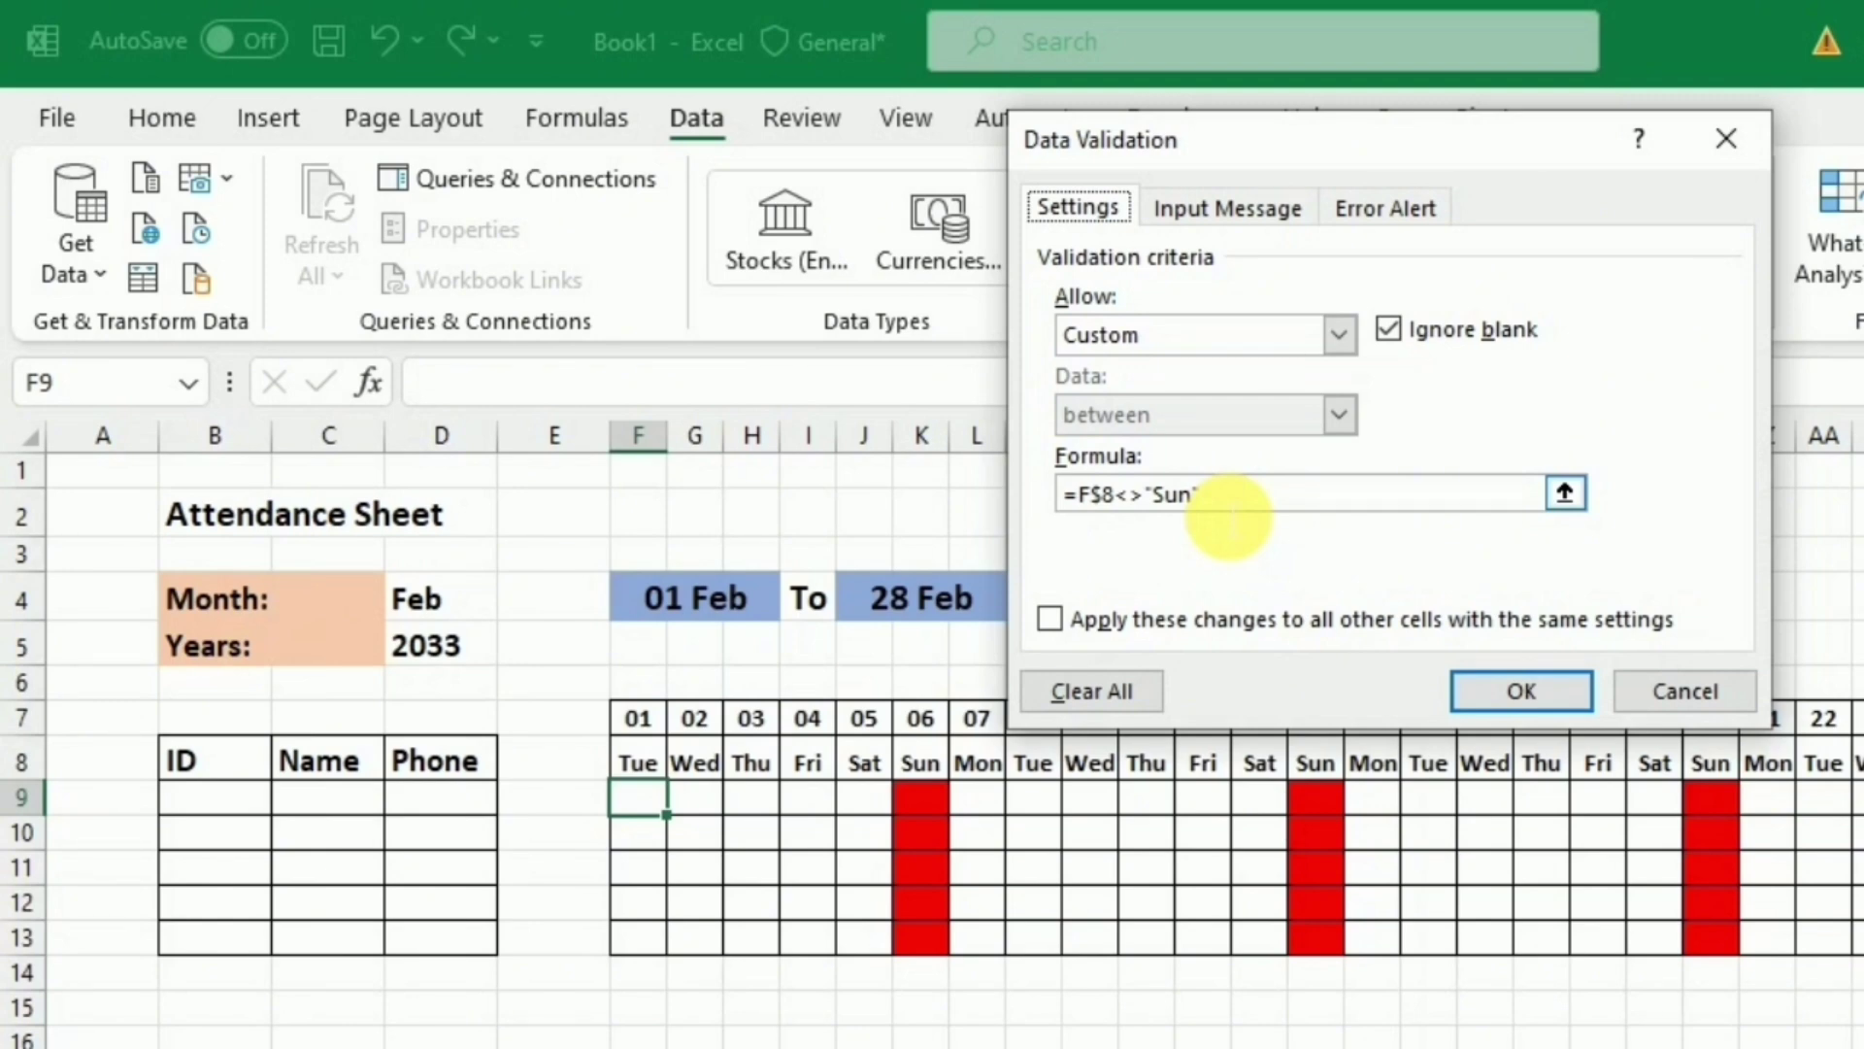
Step: Add a Stop error alert titled "Alert" with the message "Sunday is OFF", and fill the validation from F9 to AJ13
{"action": "left_click", "coordinate": [1375, 207]}
{"action": "left_click", "coordinate": [1447, 388]}
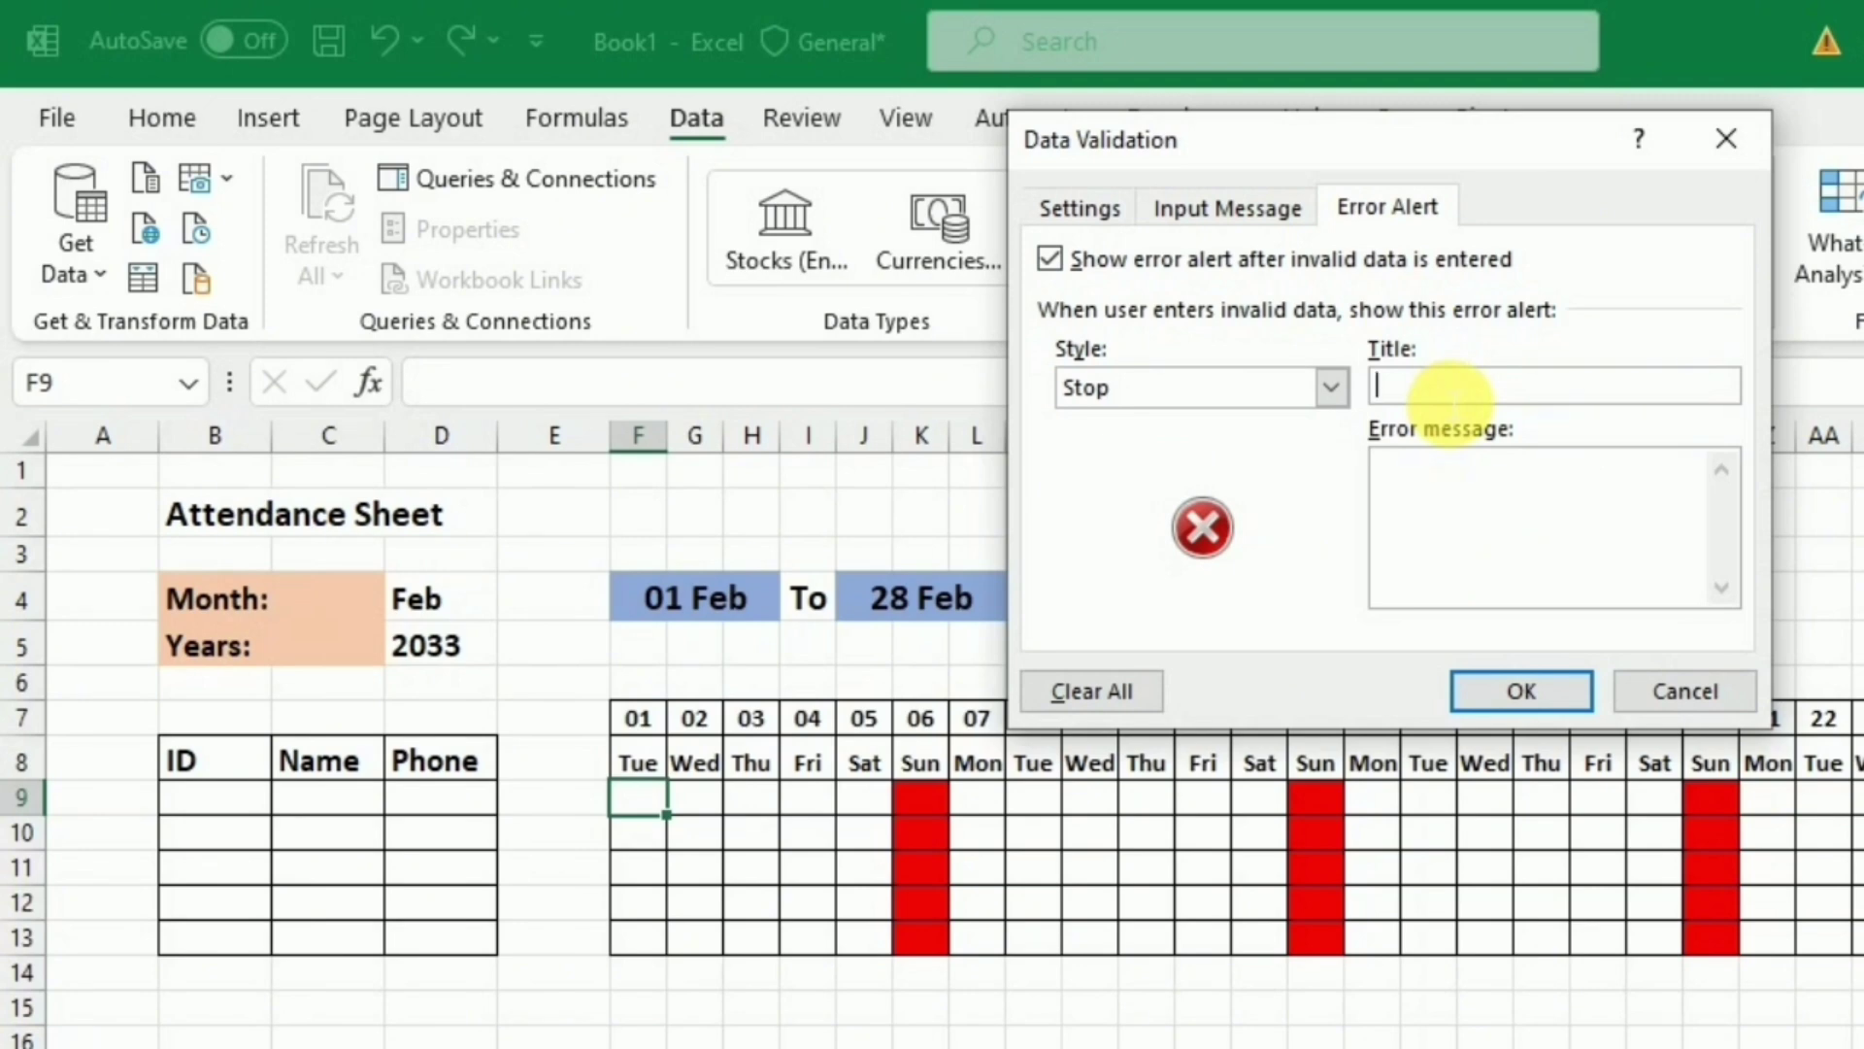
{"action": "type", "text": "Alert"}
{"action": "left_click", "coordinate": [1491, 529]}
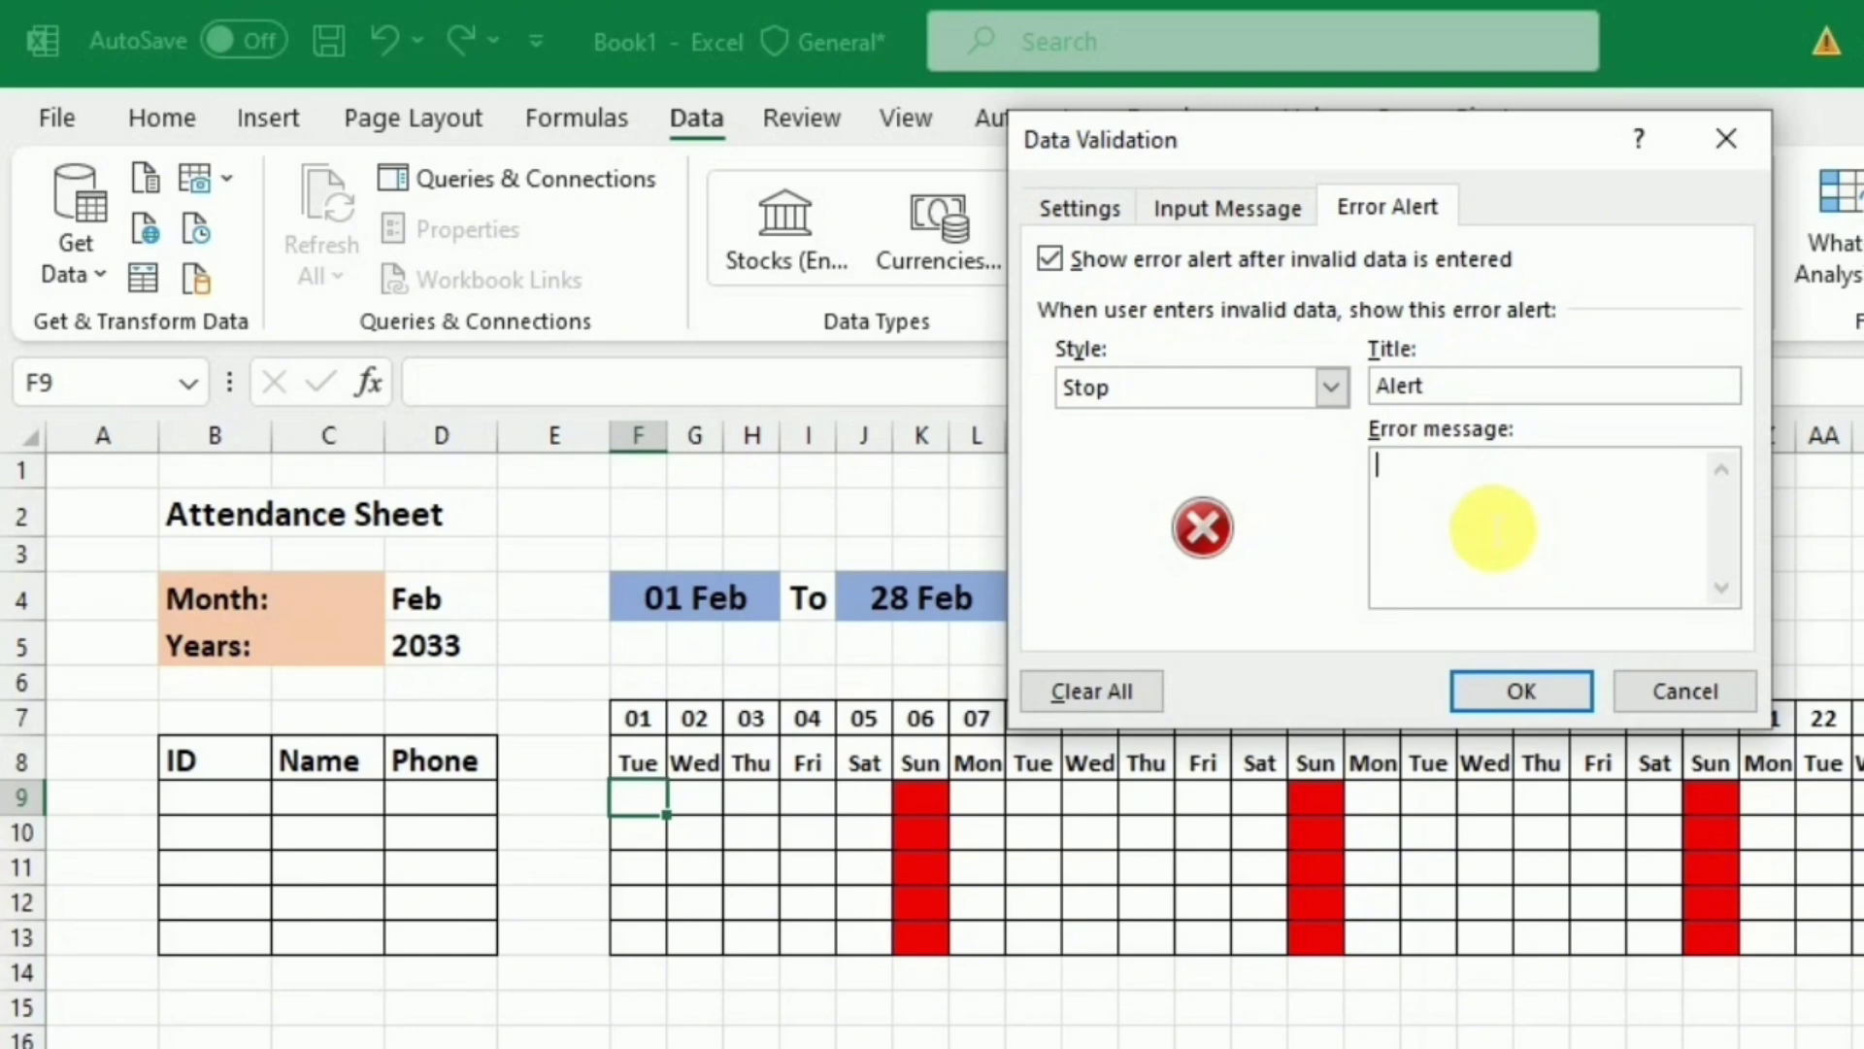
{"action": "type", "text": "Sunday is OFF"}
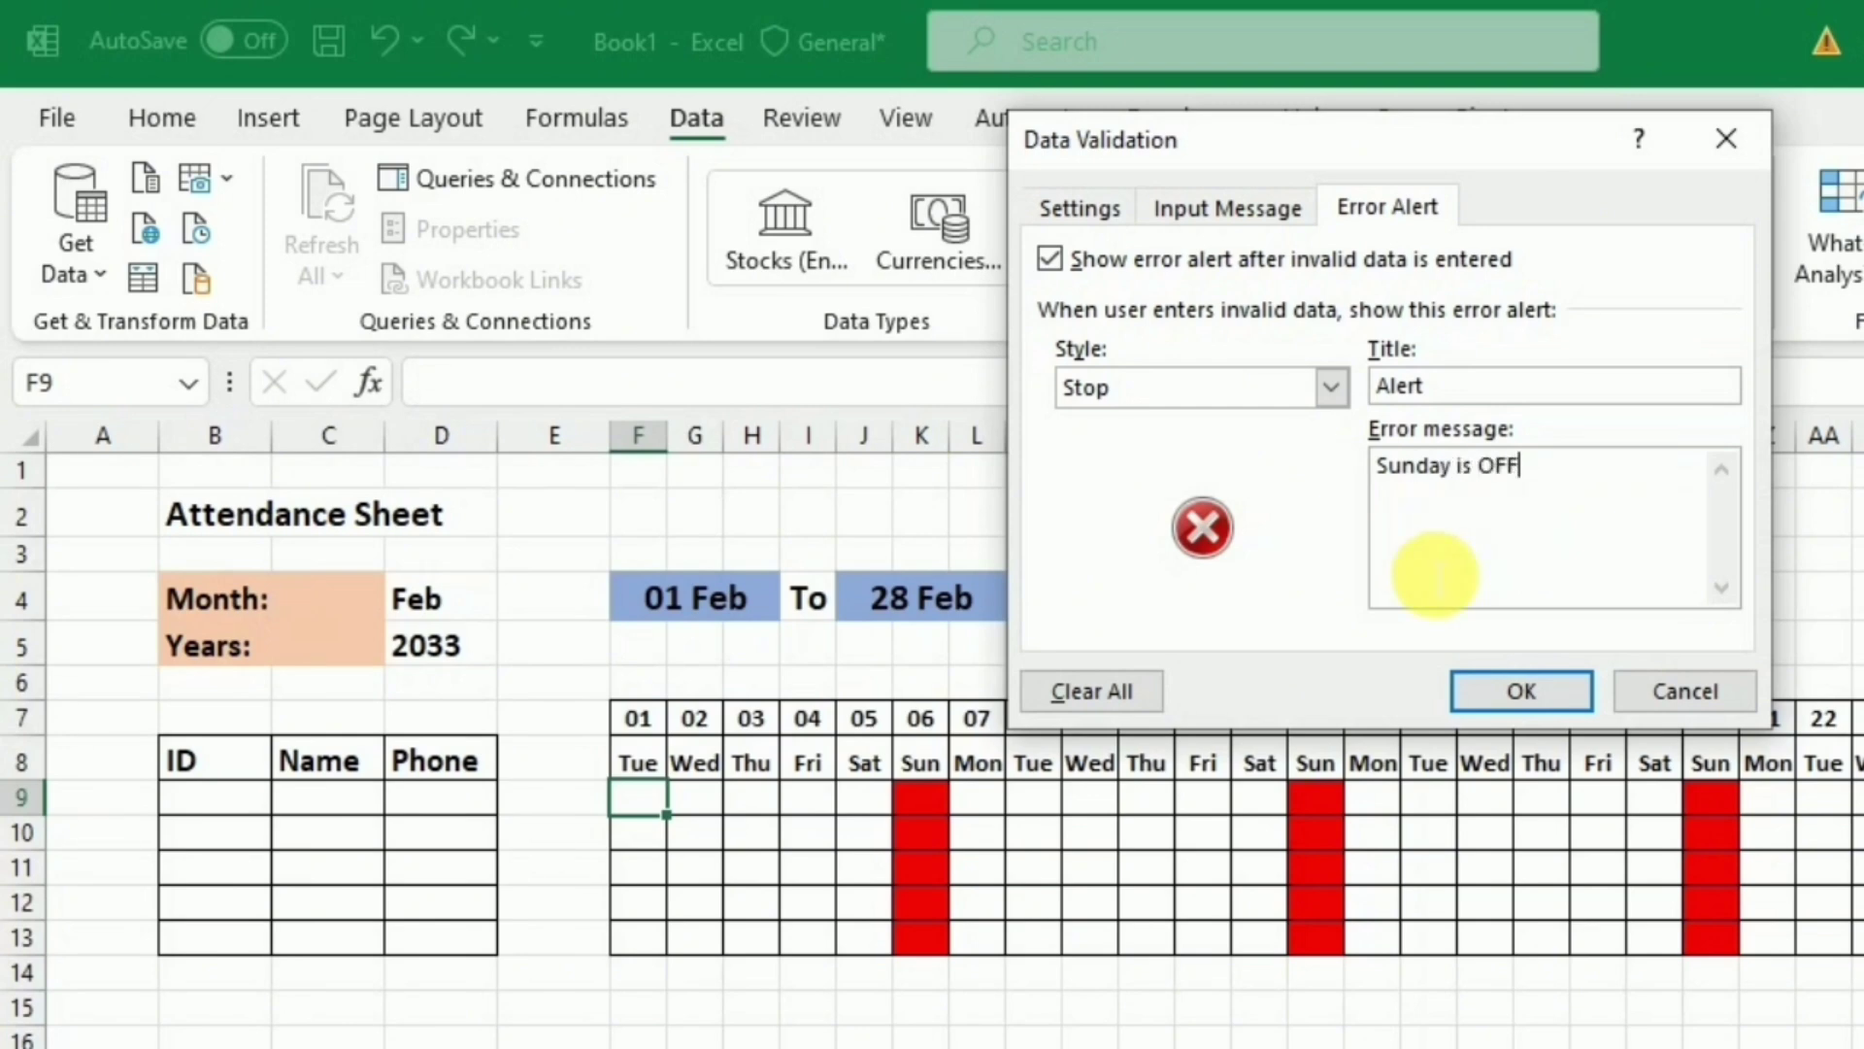
{"action": "left_click", "coordinate": [1536, 692]}
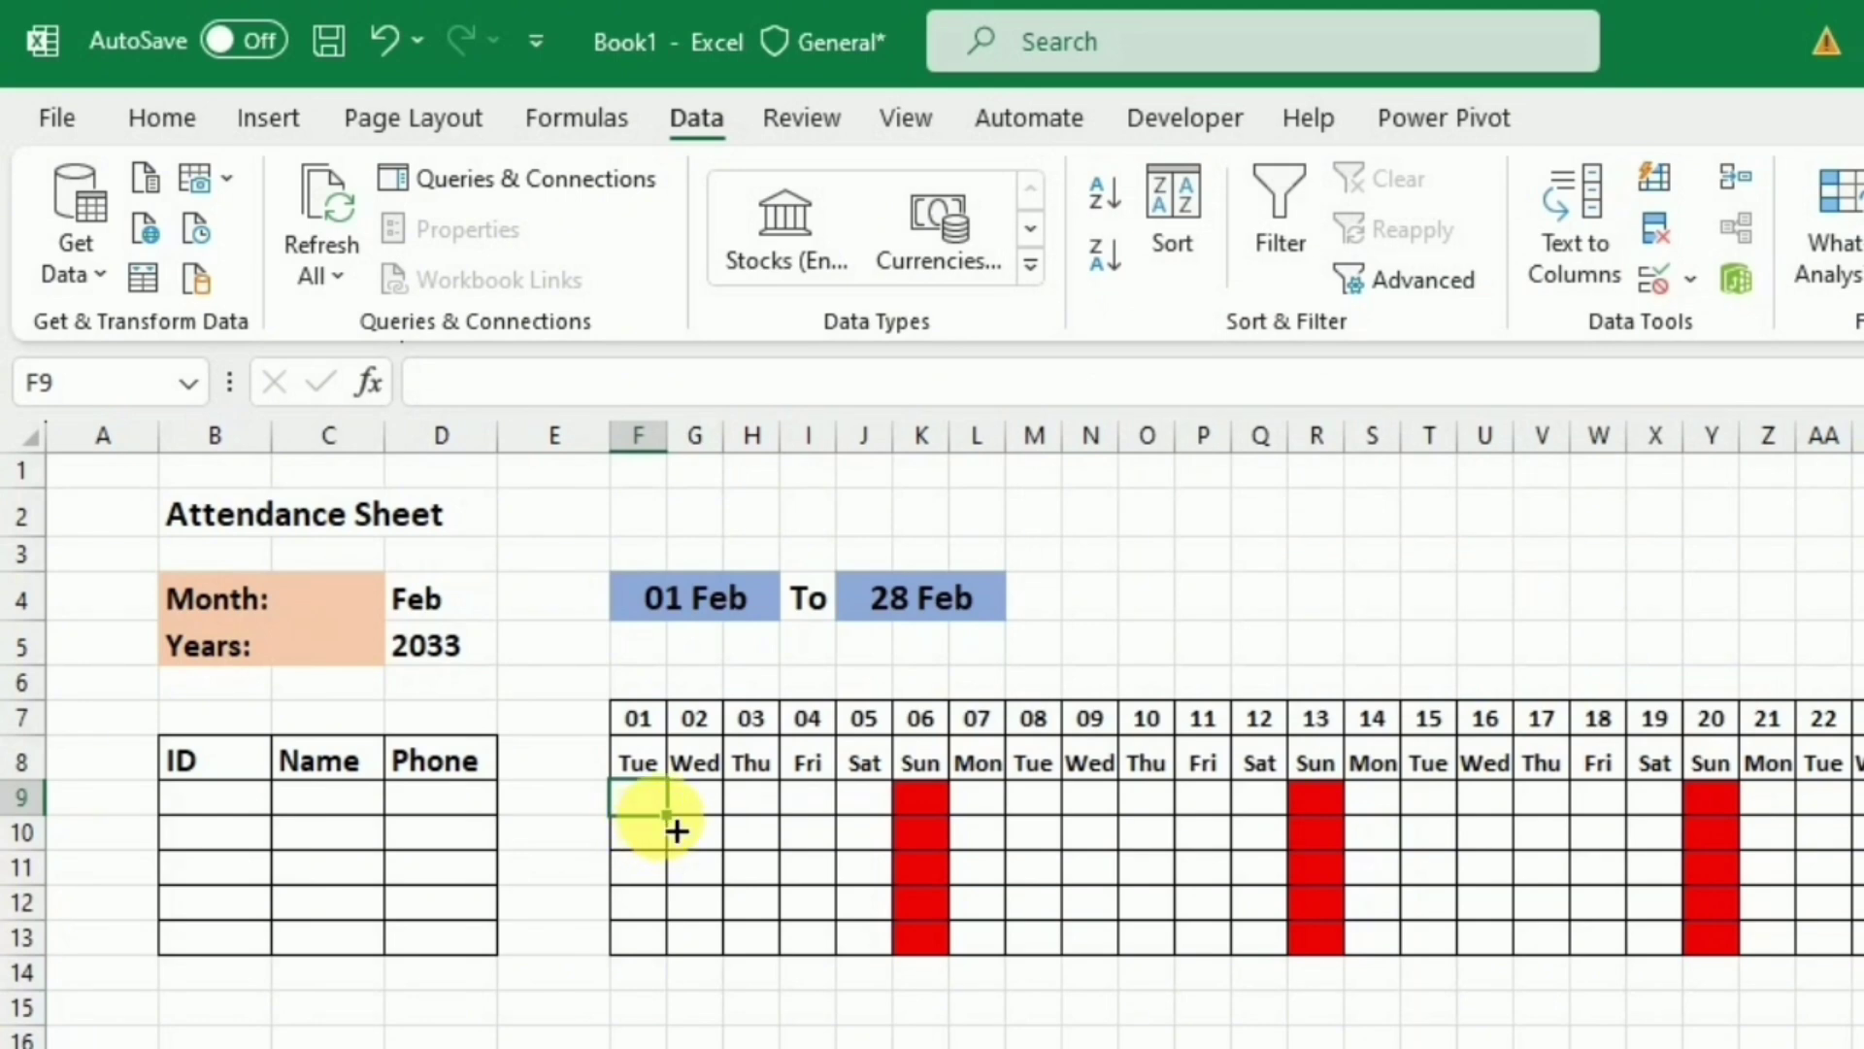
{"action": "left_click_drag", "start_coordinate": [677, 830], "coordinate": [1814, 966]}
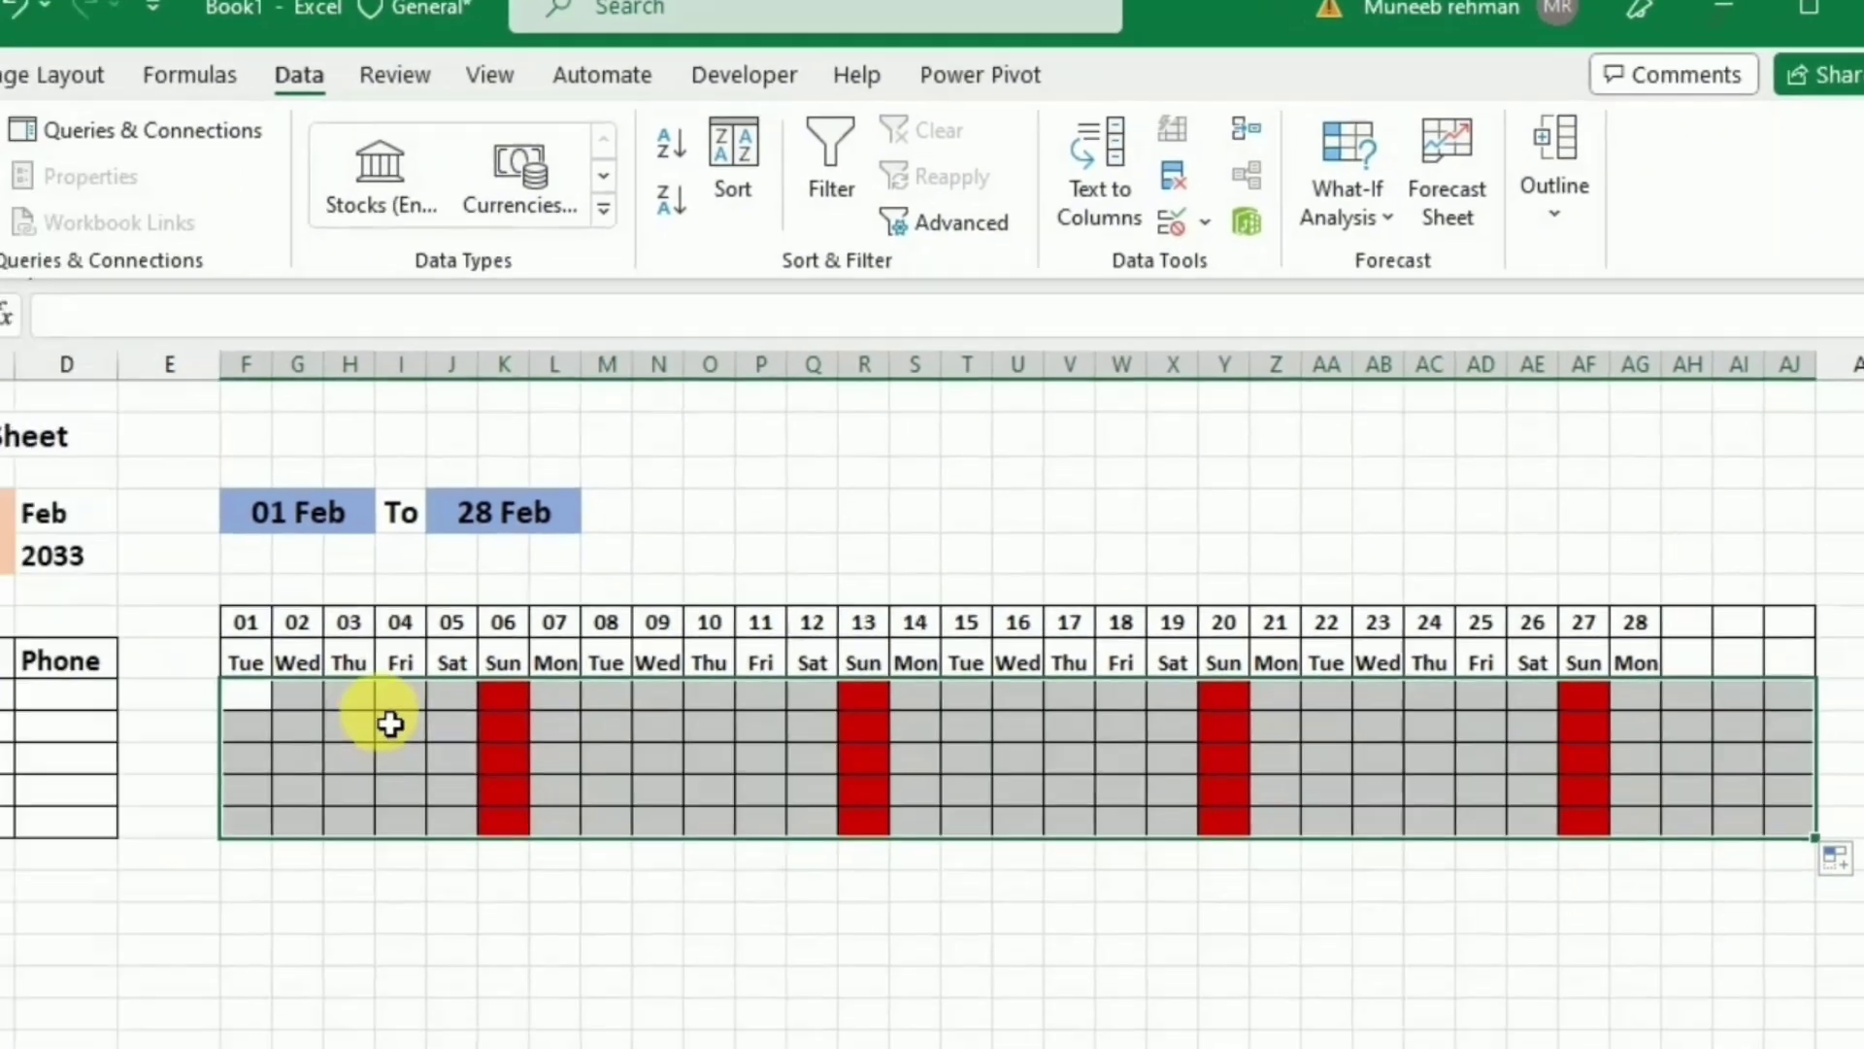
Step: Test the Sunday validation by entering "p" in Sunday cell K9, and dismiss the alert
{"action": "left_click", "coordinate": [390, 723]}
{"action": "left_click", "coordinate": [504, 696]}
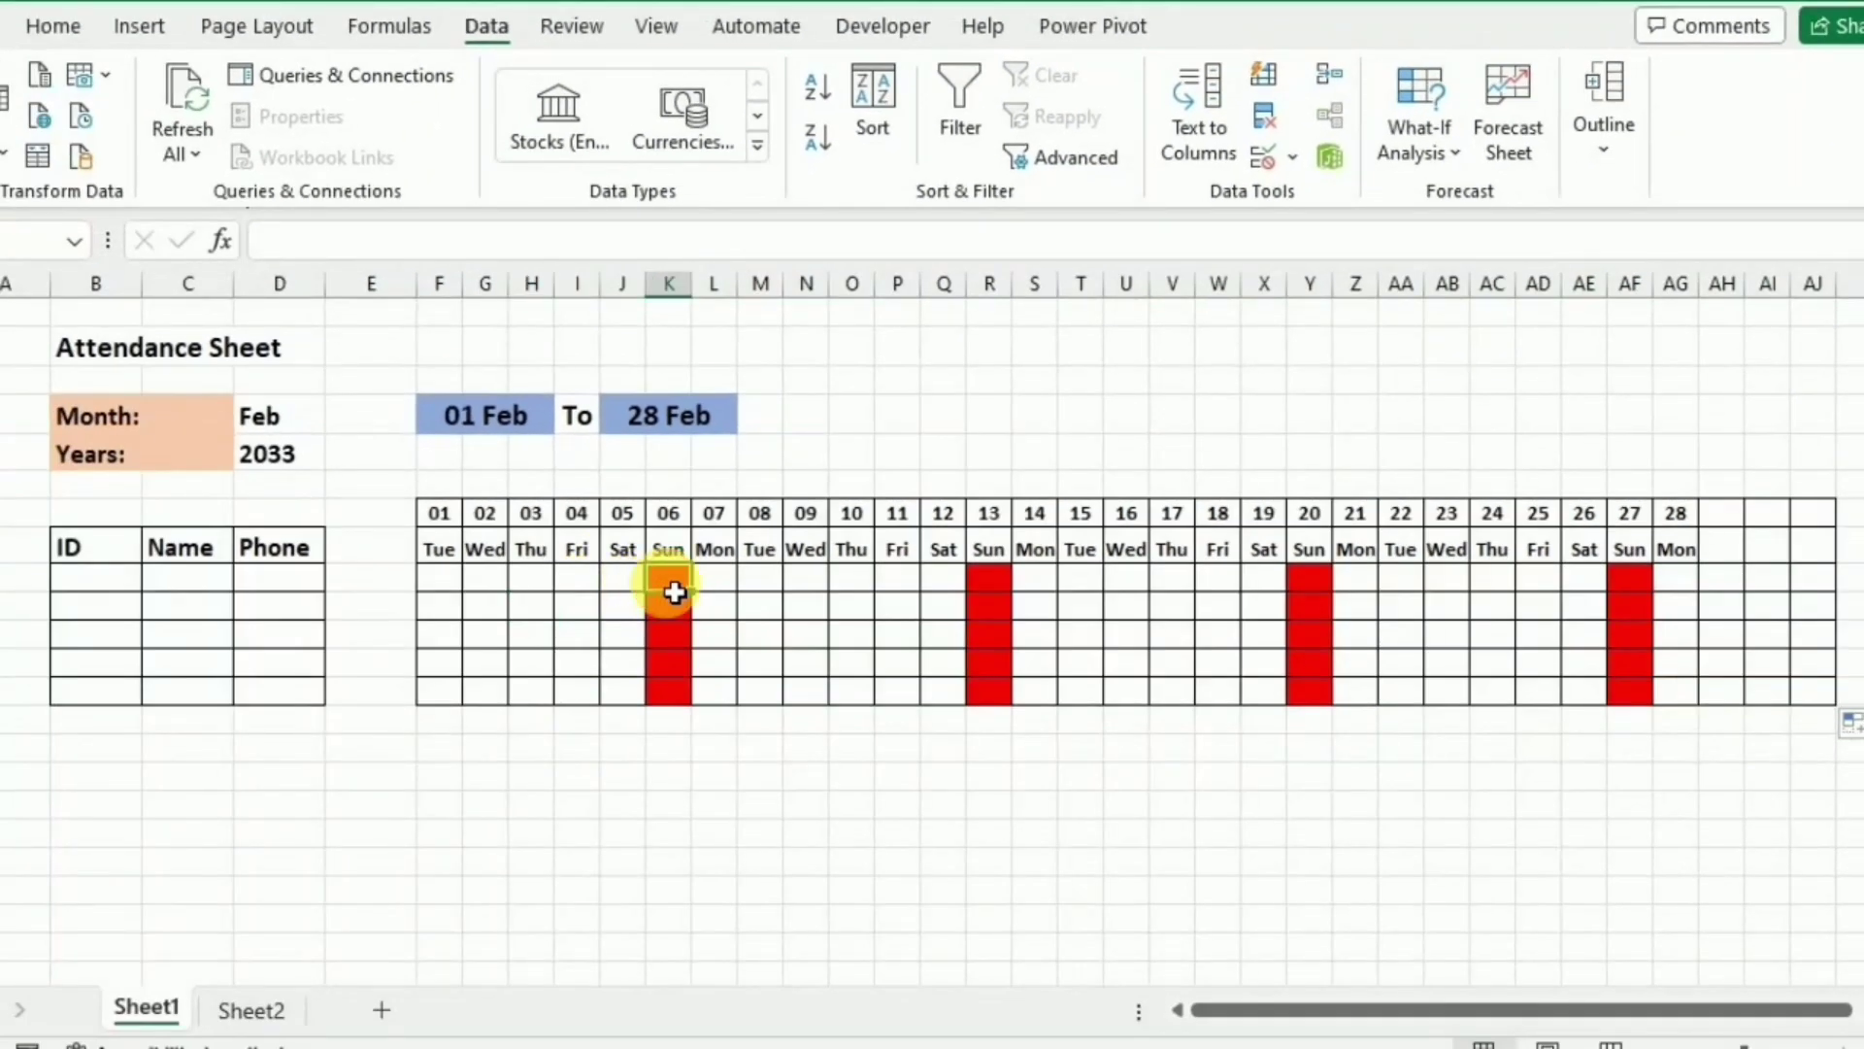
{"action": "type", "text": "p"}
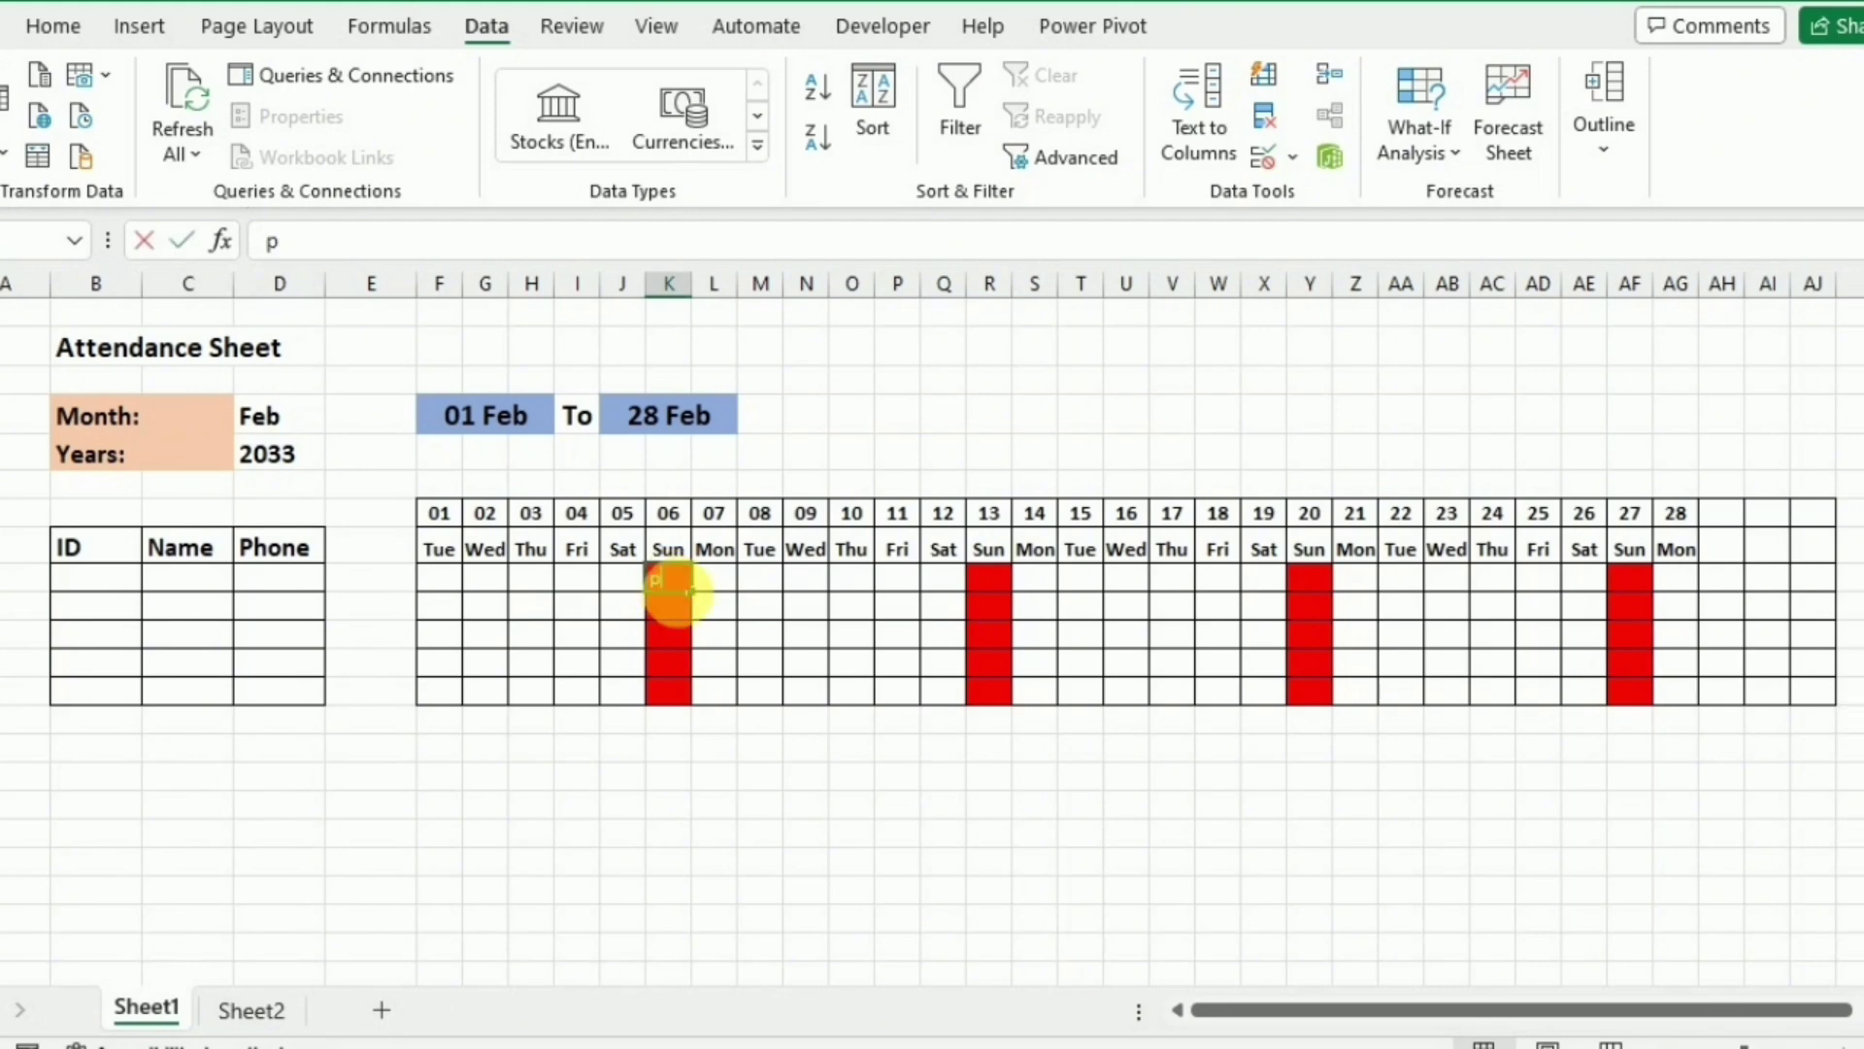
{"action": "key", "text": "Return"}
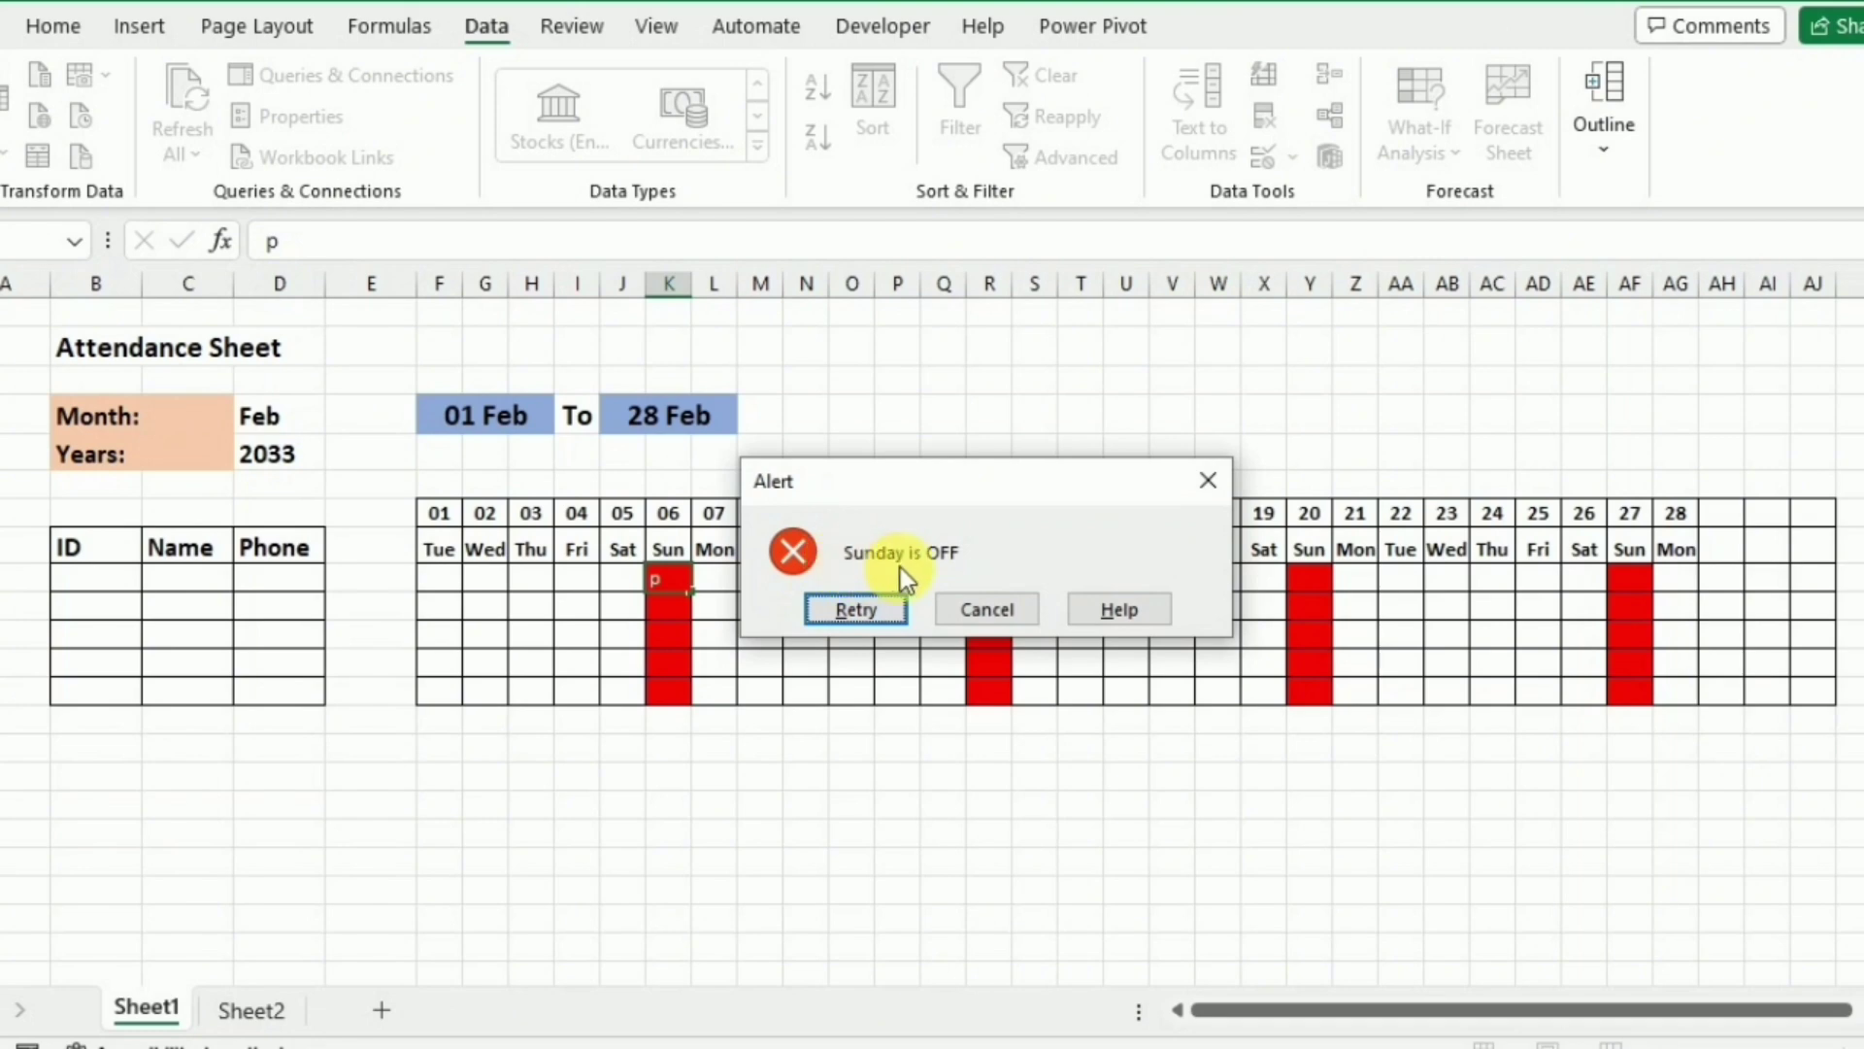
{"action": "left_click", "coordinate": [1208, 480]}
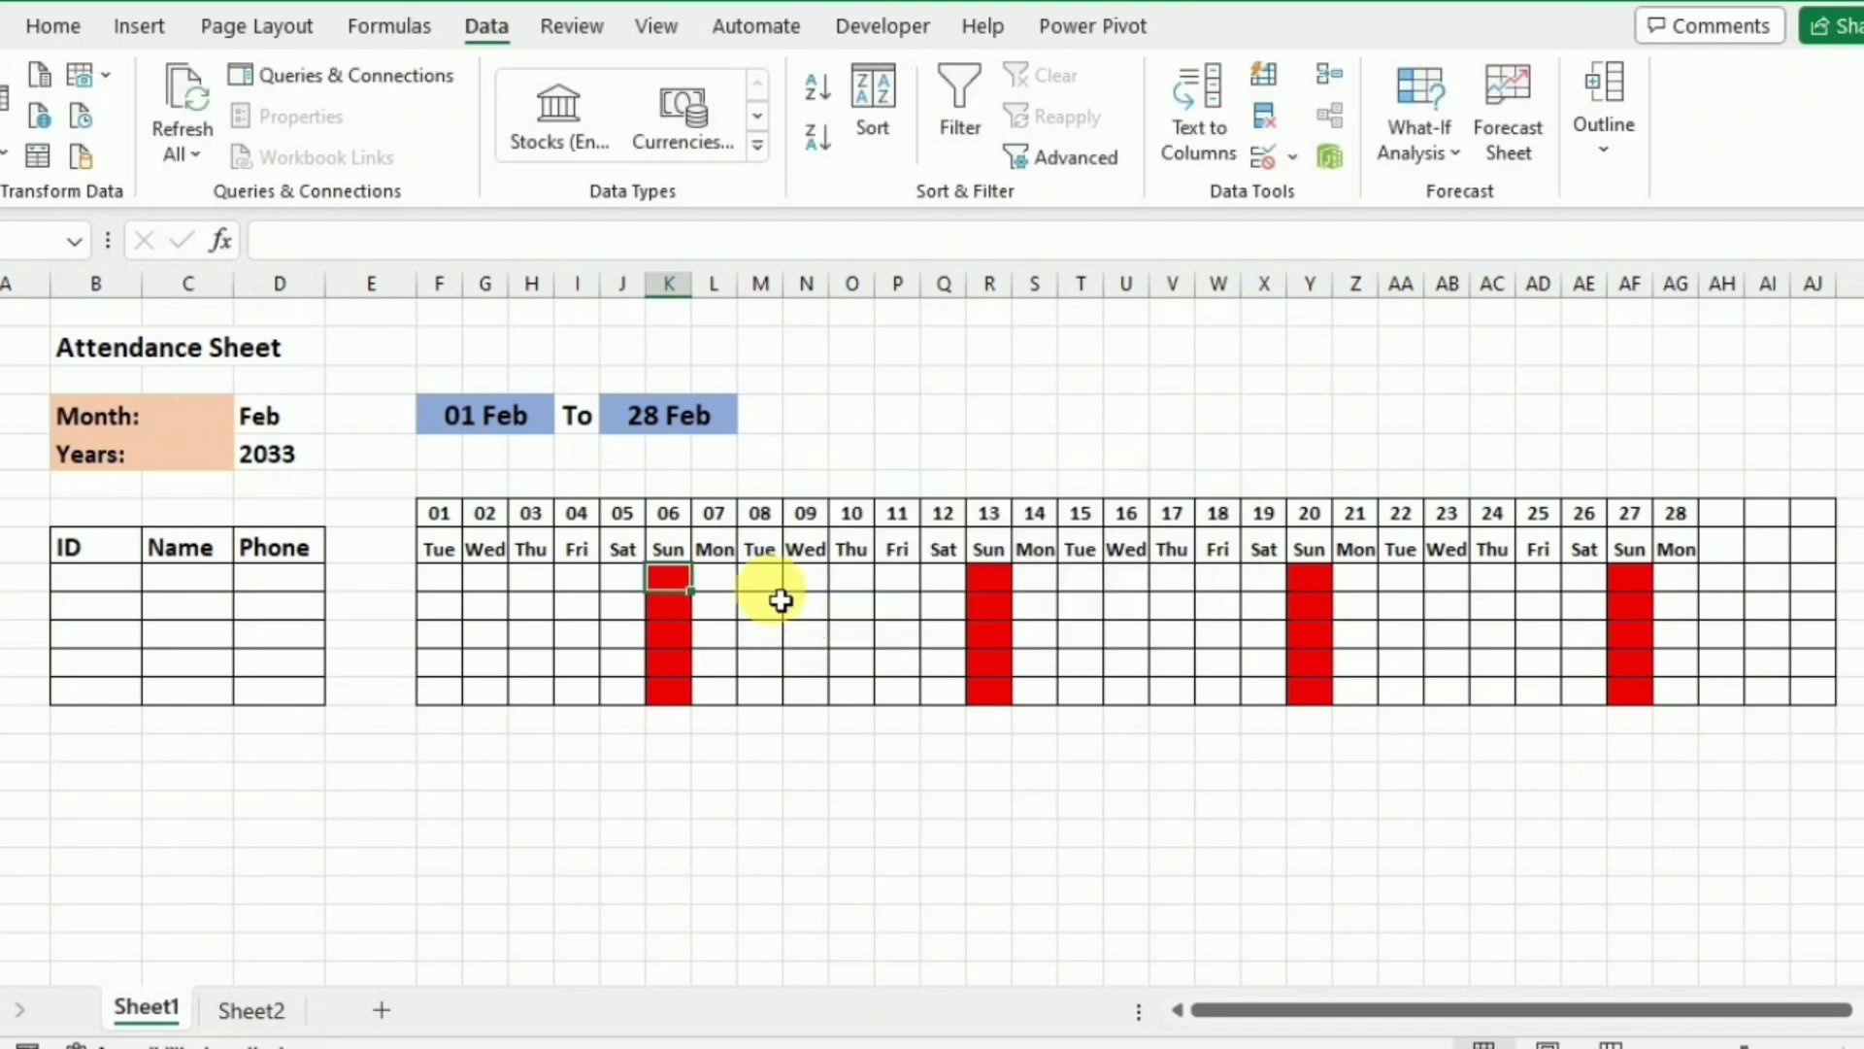
Step: Switch the month in D4 to May, test the validation by entering "p" in Sunday cell F9, and dismiss the alert
{"action": "left_click", "coordinate": [303, 415]}
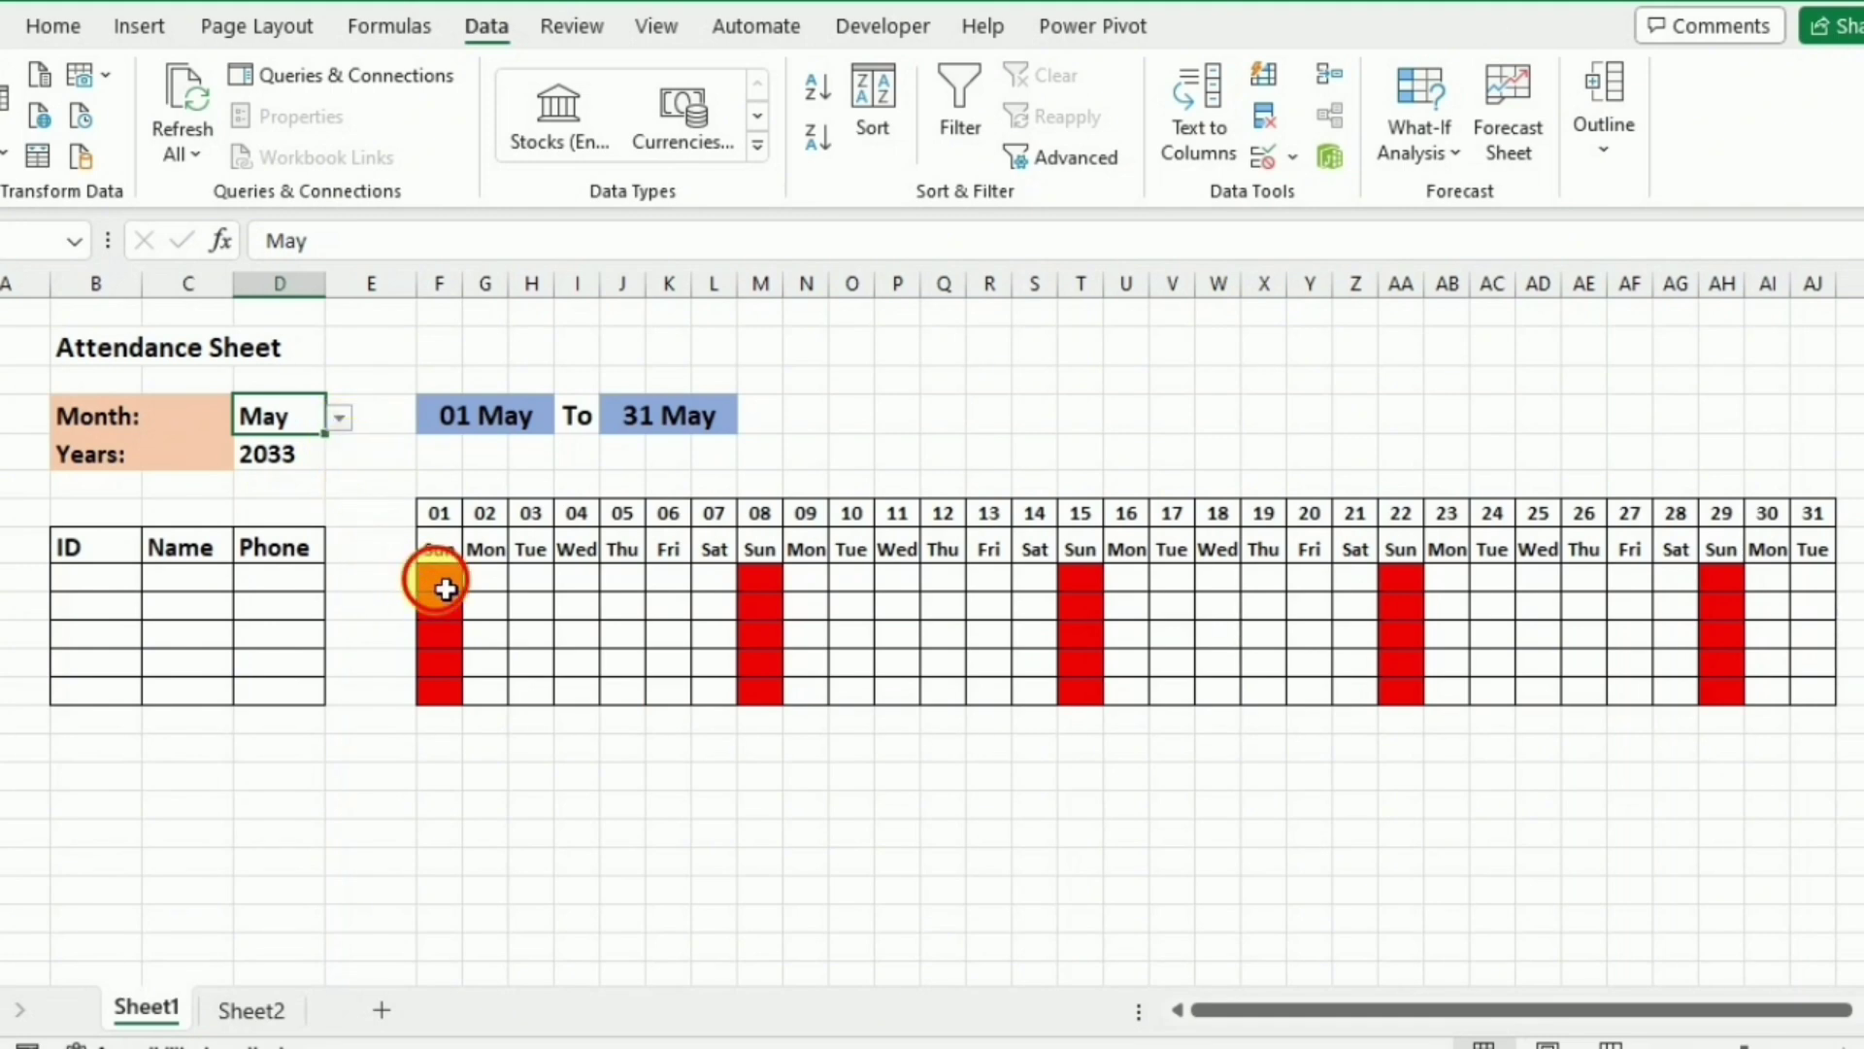
{"action": "left_click", "coordinate": [443, 590]}
{"action": "type", "text": "p"}
{"action": "key", "text": "Return"}
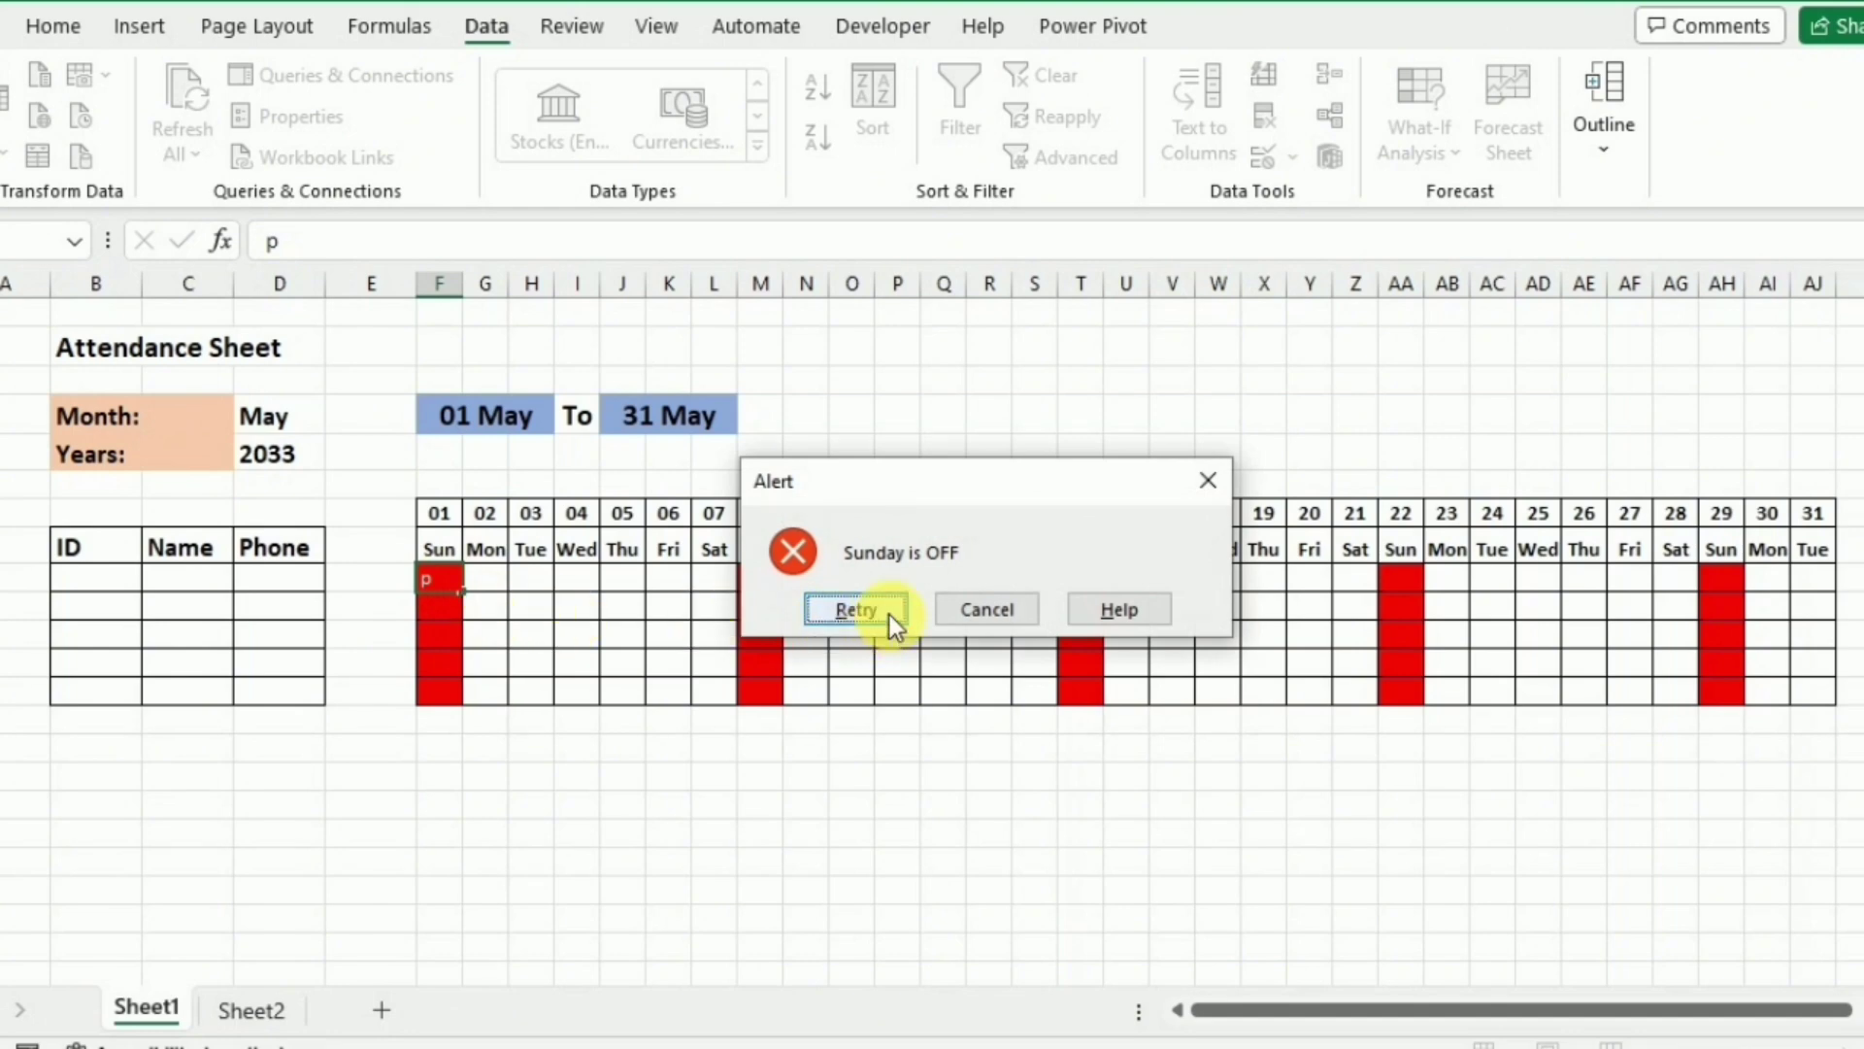
{"action": "left_click", "coordinate": [1208, 479]}
{"action": "left_click", "coordinate": [622, 577]}
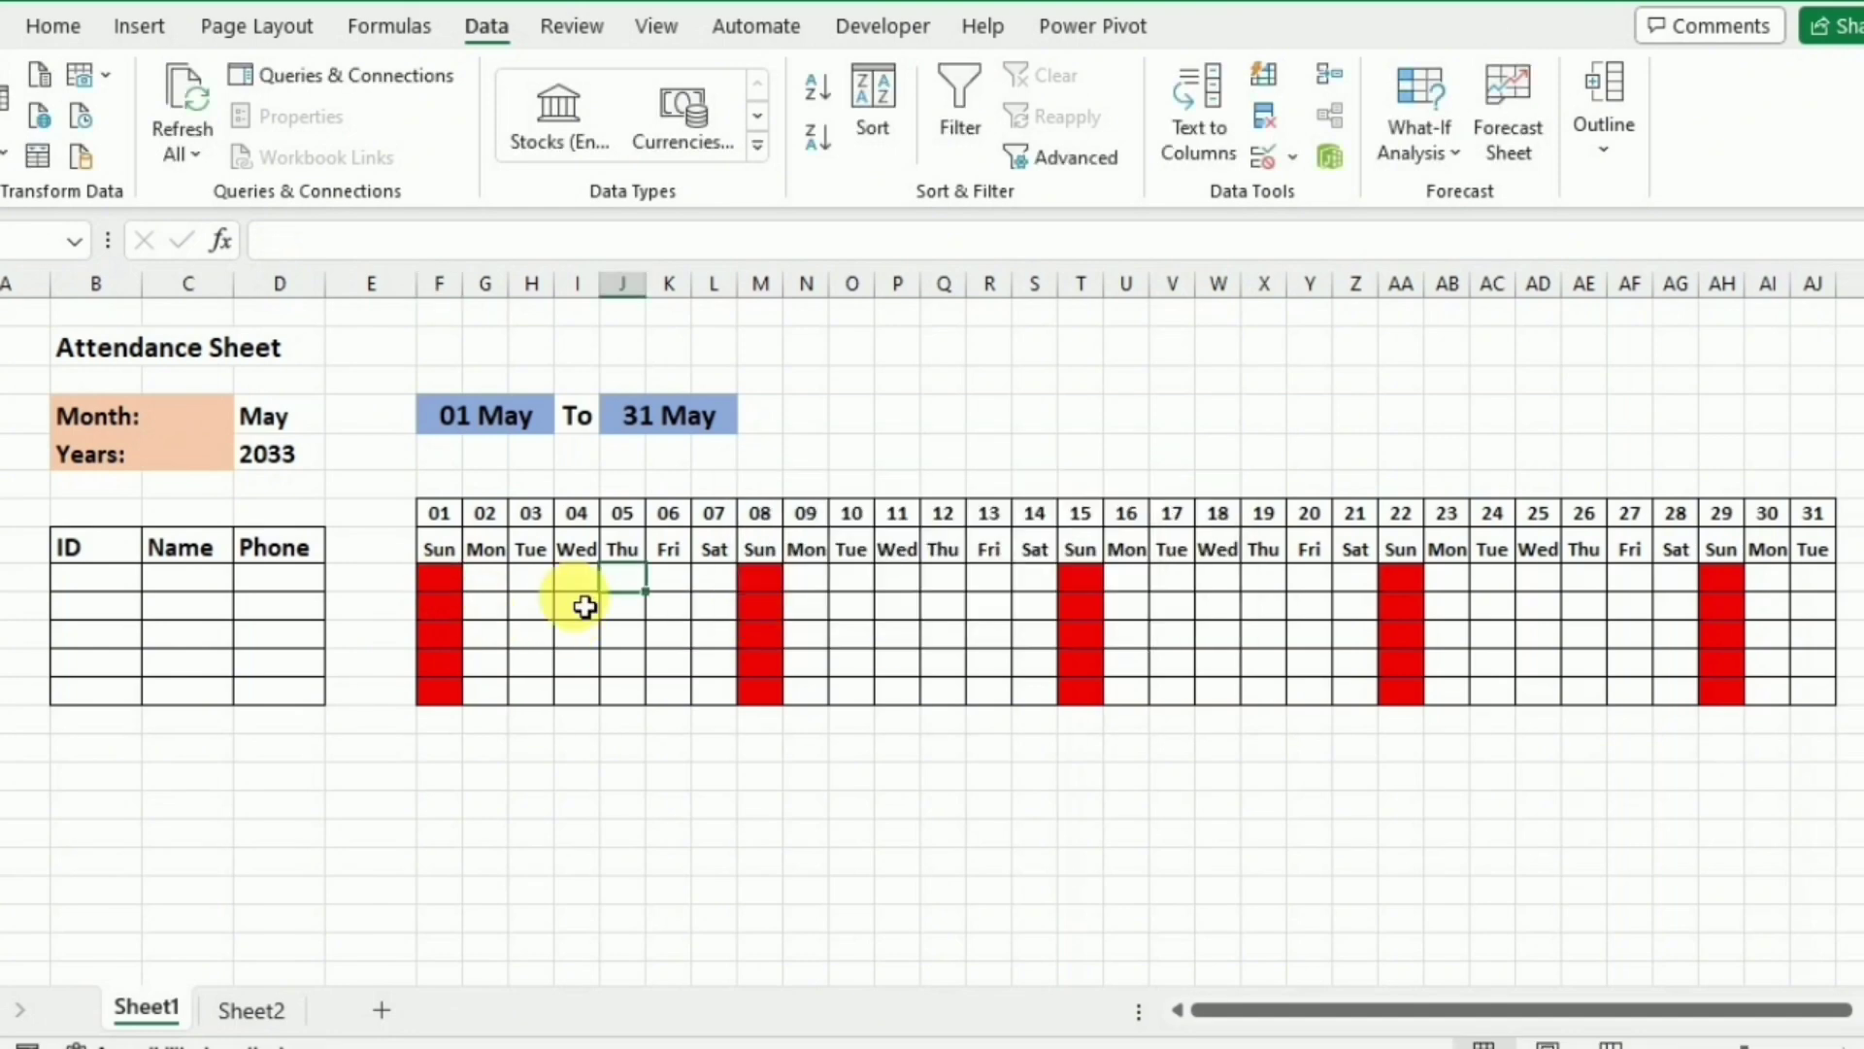
Step: Hide the gridlines on the attendance sheet
{"action": "left_click", "coordinate": [439, 549]}
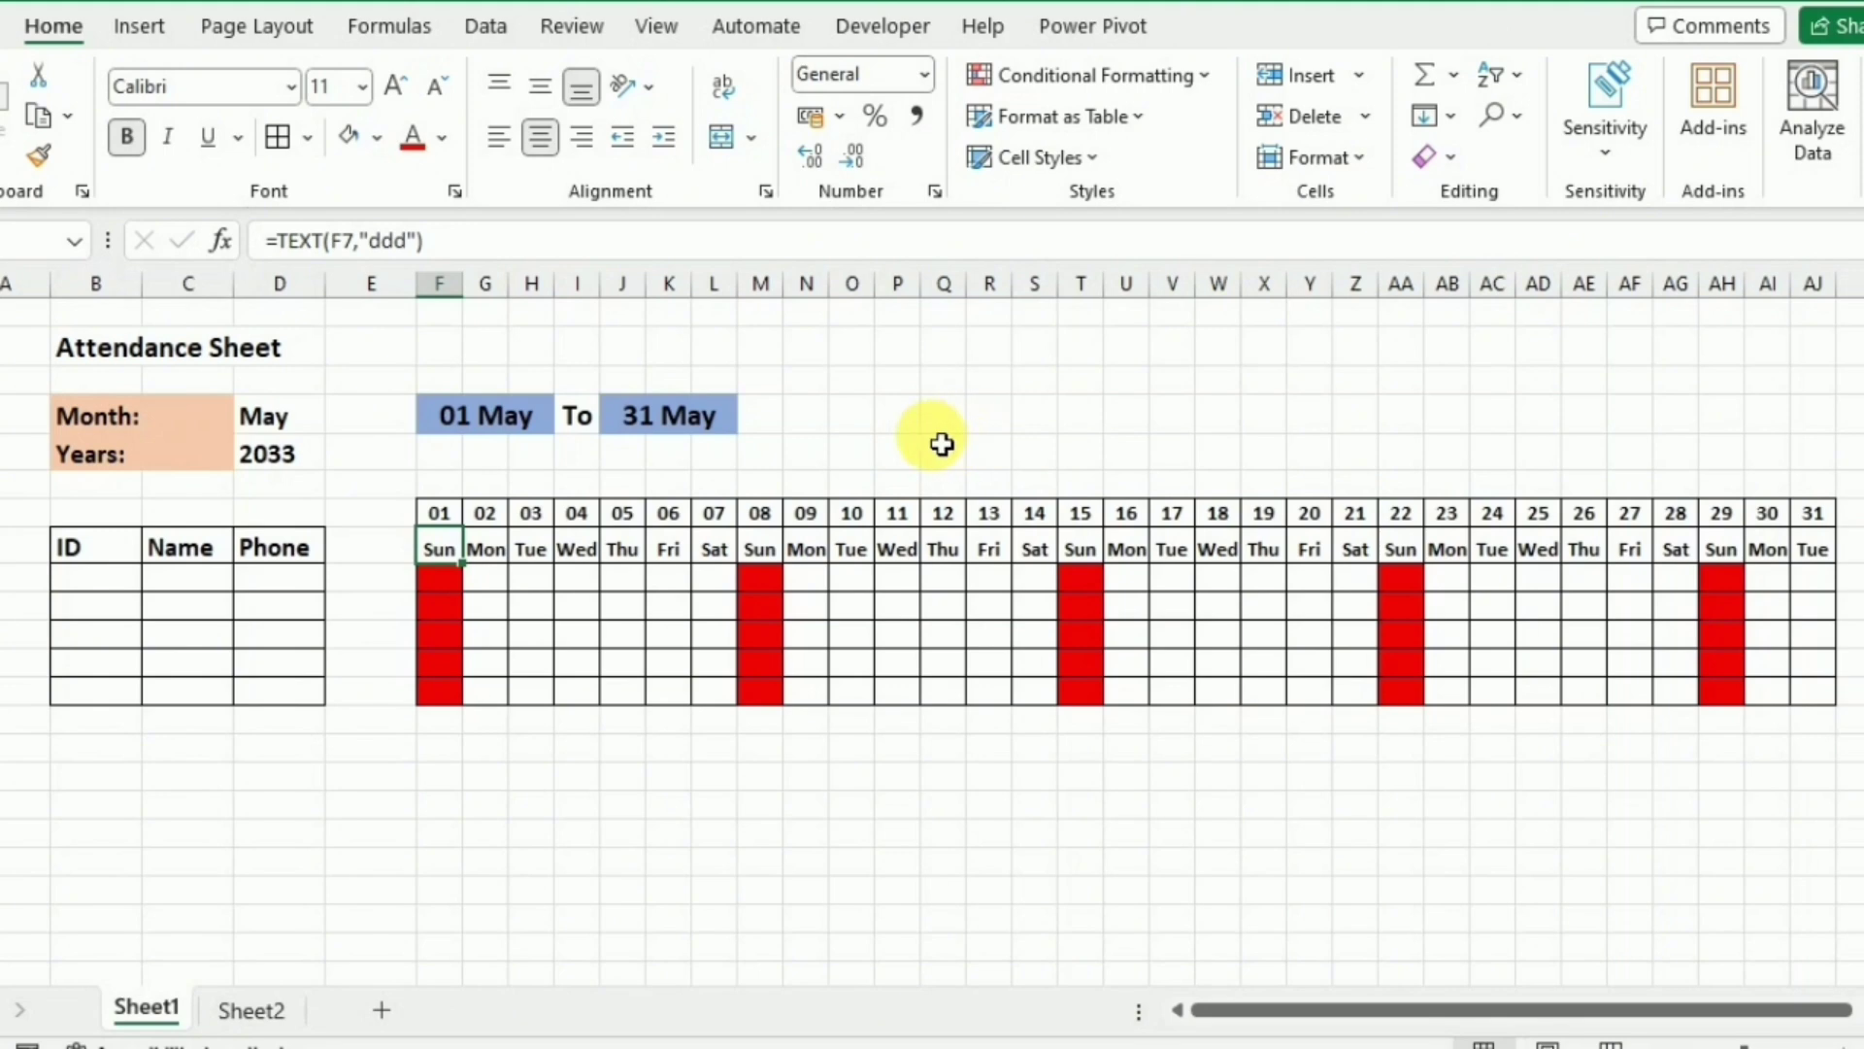
{"action": "left_click", "coordinate": [643, 27]}
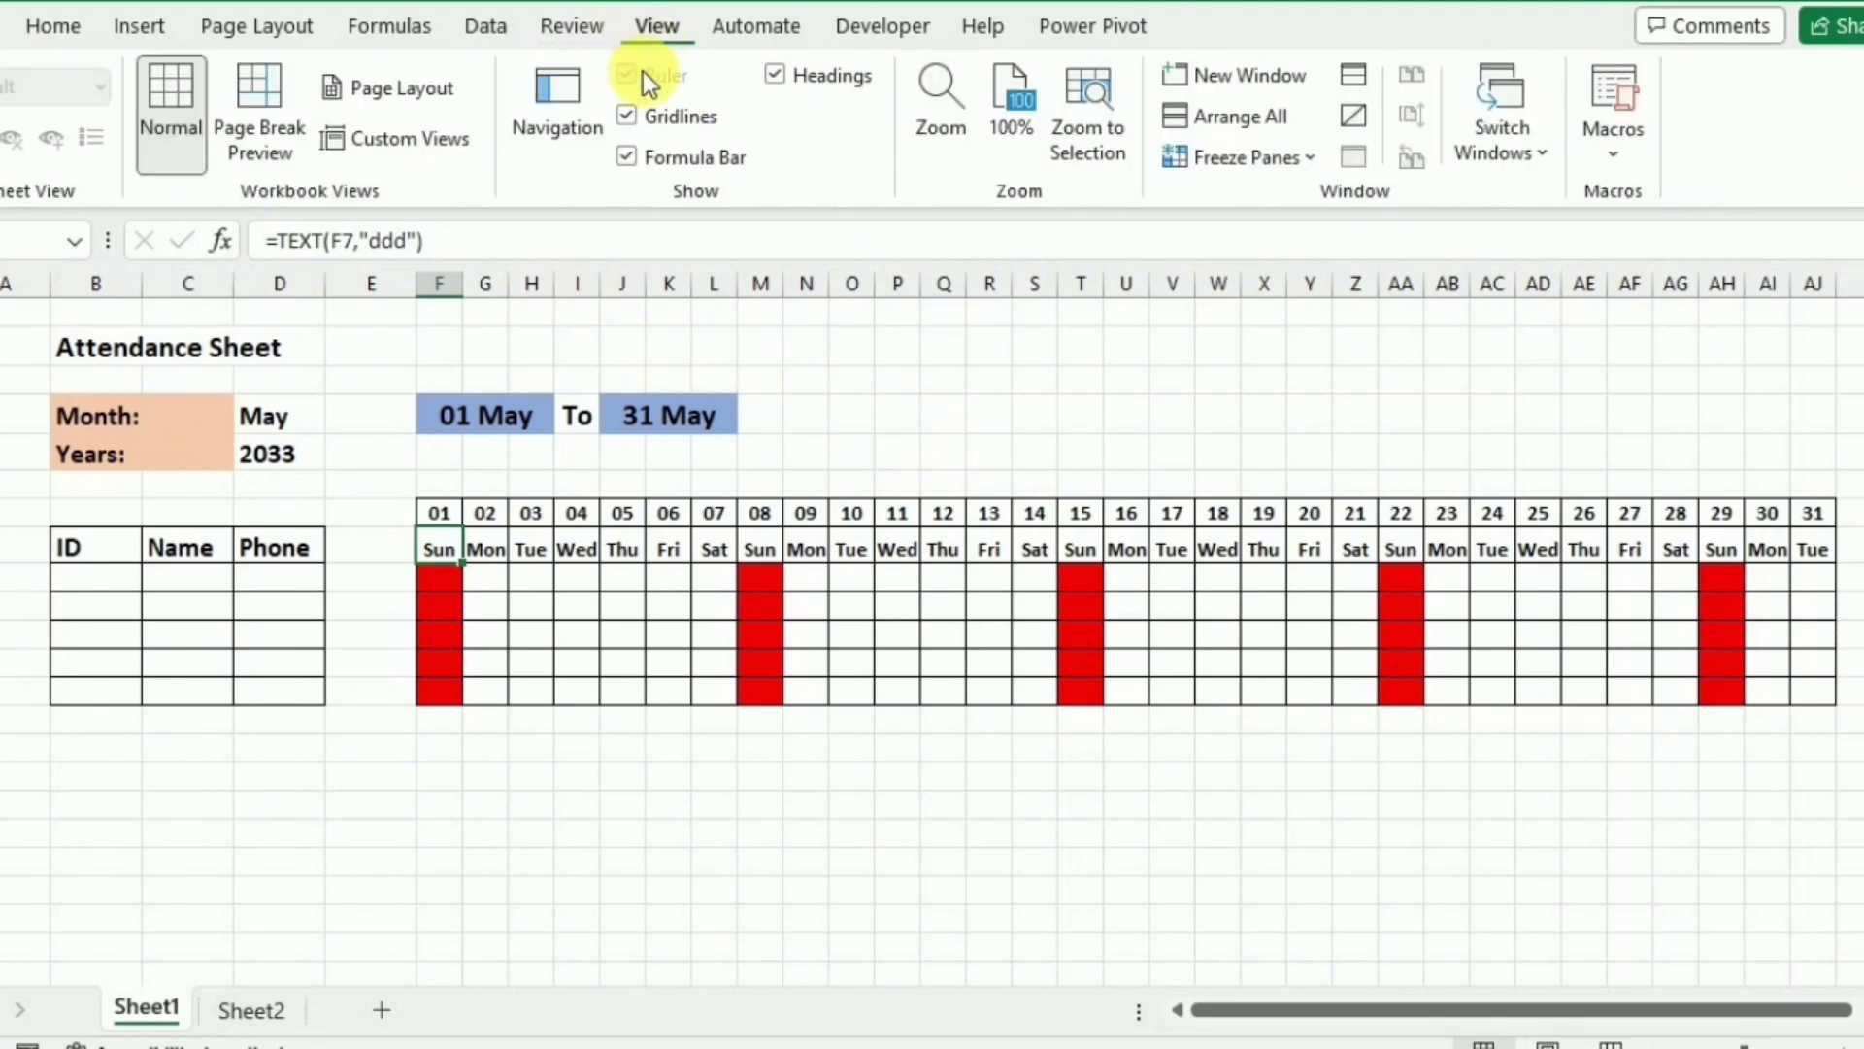
{"action": "left_click", "coordinate": [628, 117]}
Step: Fill the date and weekday rows F7:AJ8 and the ID, Name and Phone headers with the same blue as the date range cells
{"action": "left_click_drag", "start_coordinate": [440, 512], "coordinate": [1812, 565]}
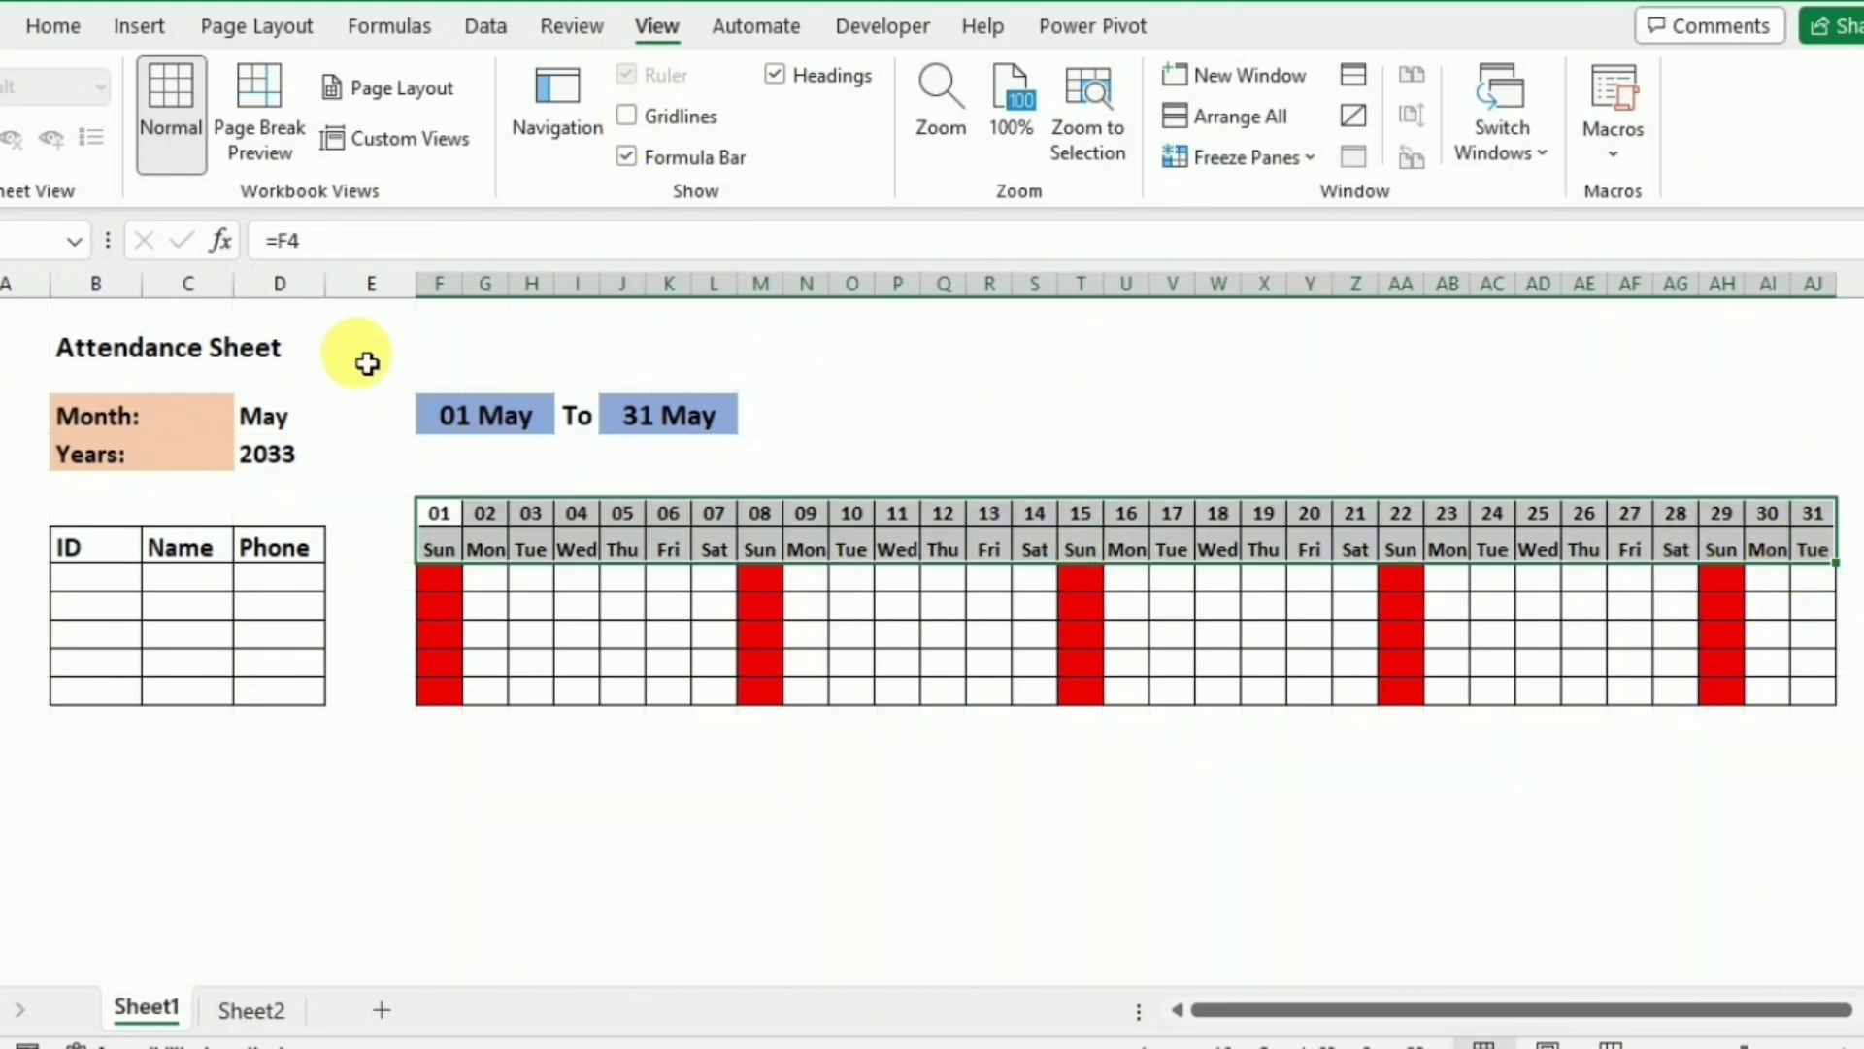
{"action": "left_click", "coordinate": [66, 27]}
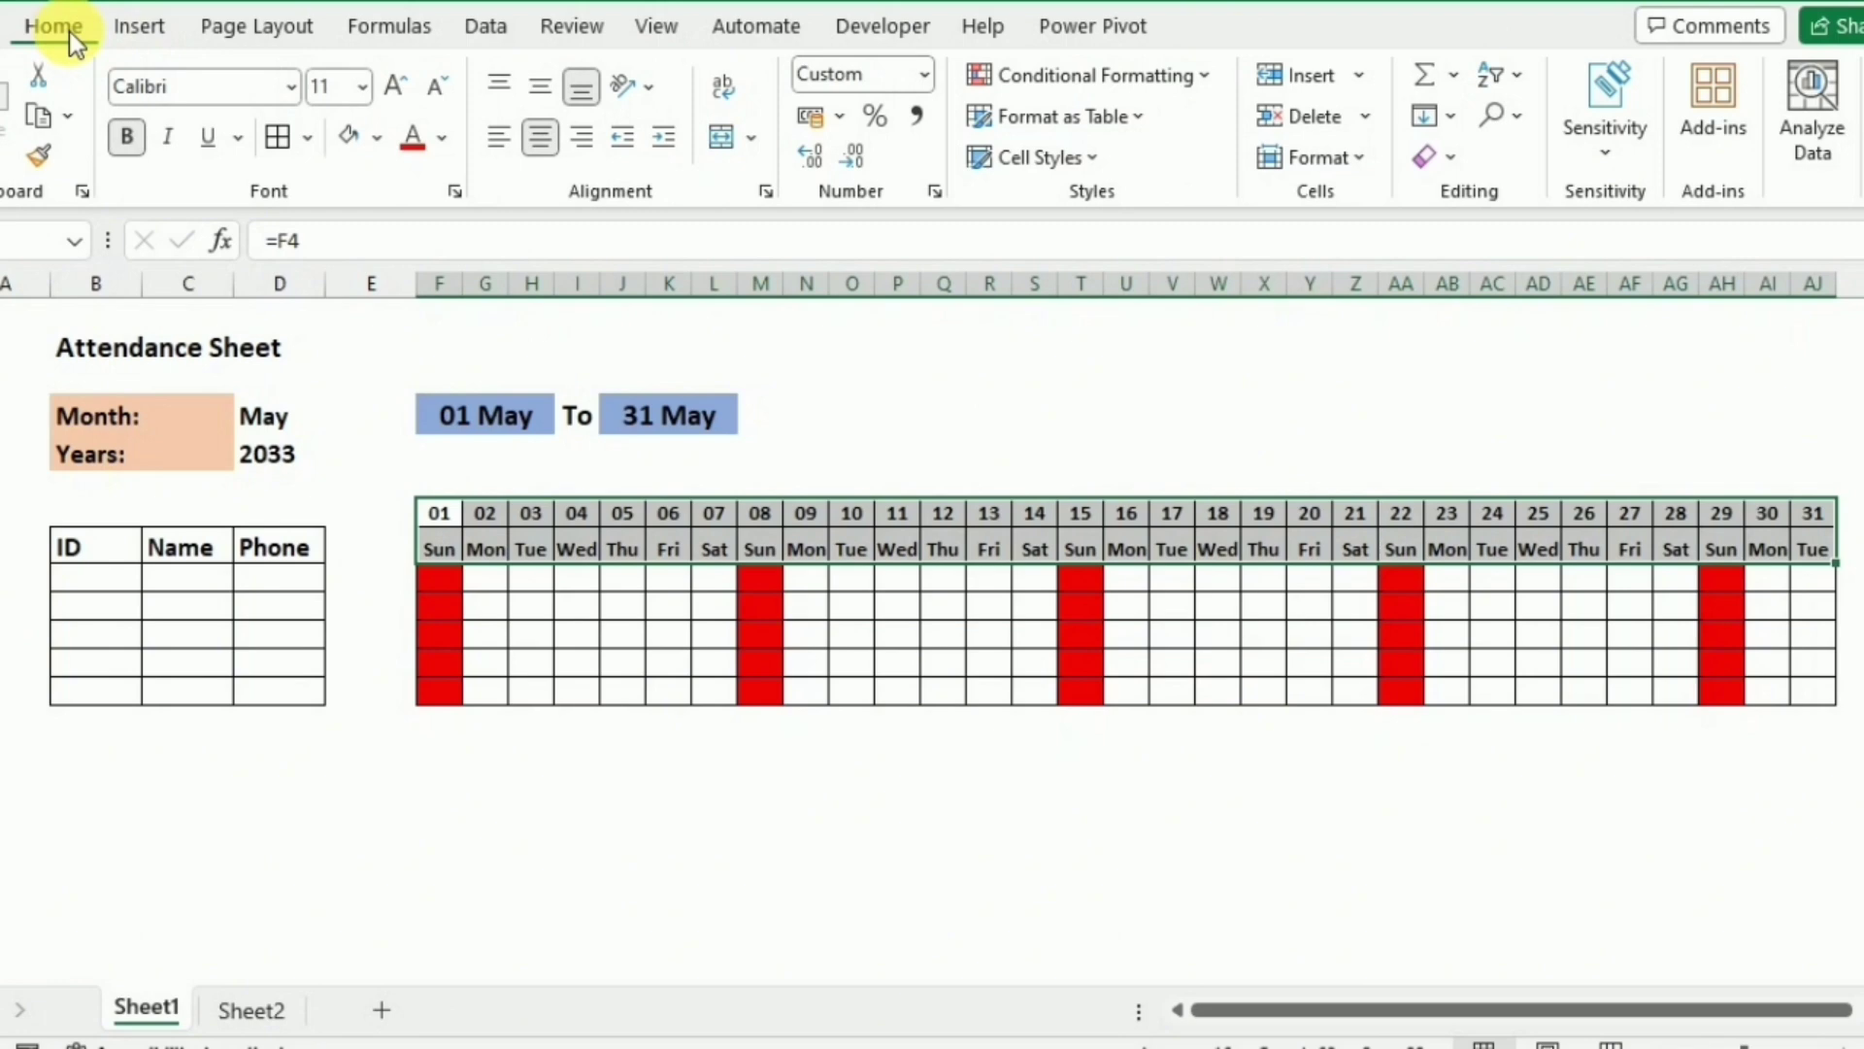
{"action": "left_click", "coordinate": [377, 137]}
{"action": "left_click", "coordinate": [457, 299]}
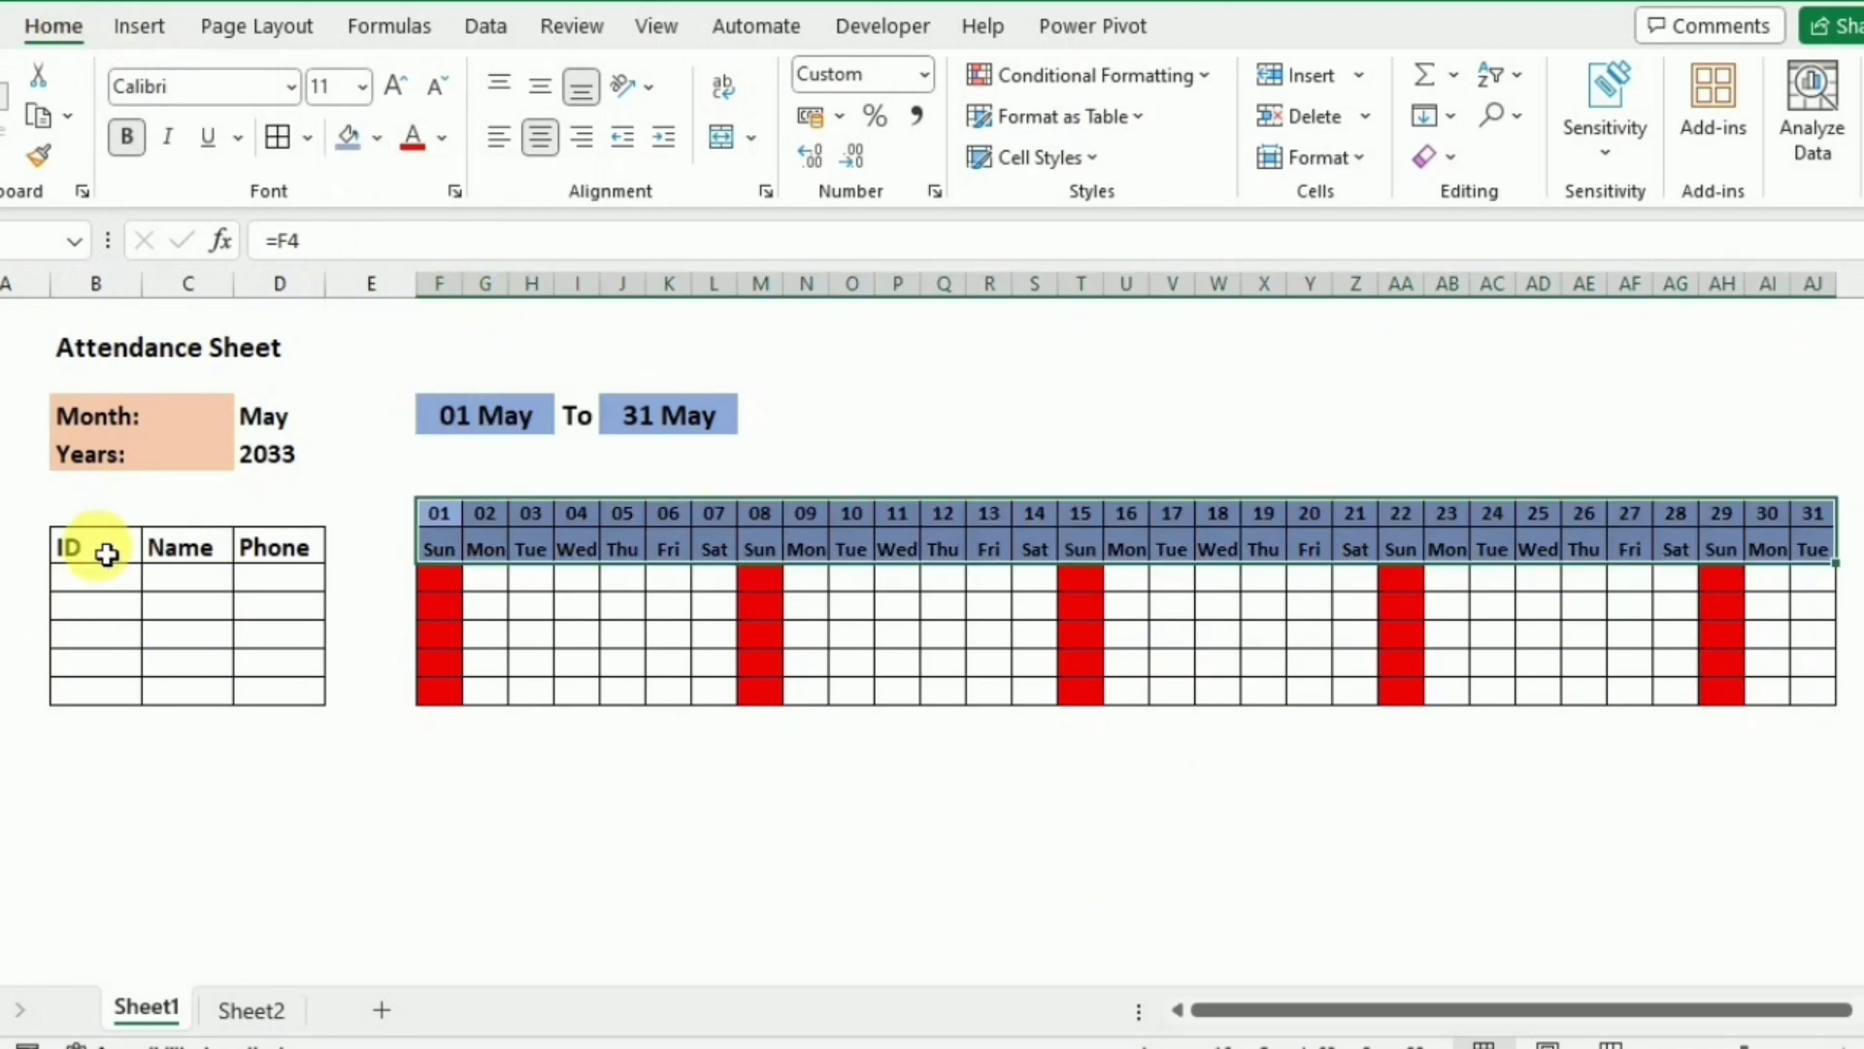
{"action": "left_click_drag", "start_coordinate": [113, 545], "coordinate": [279, 550]}
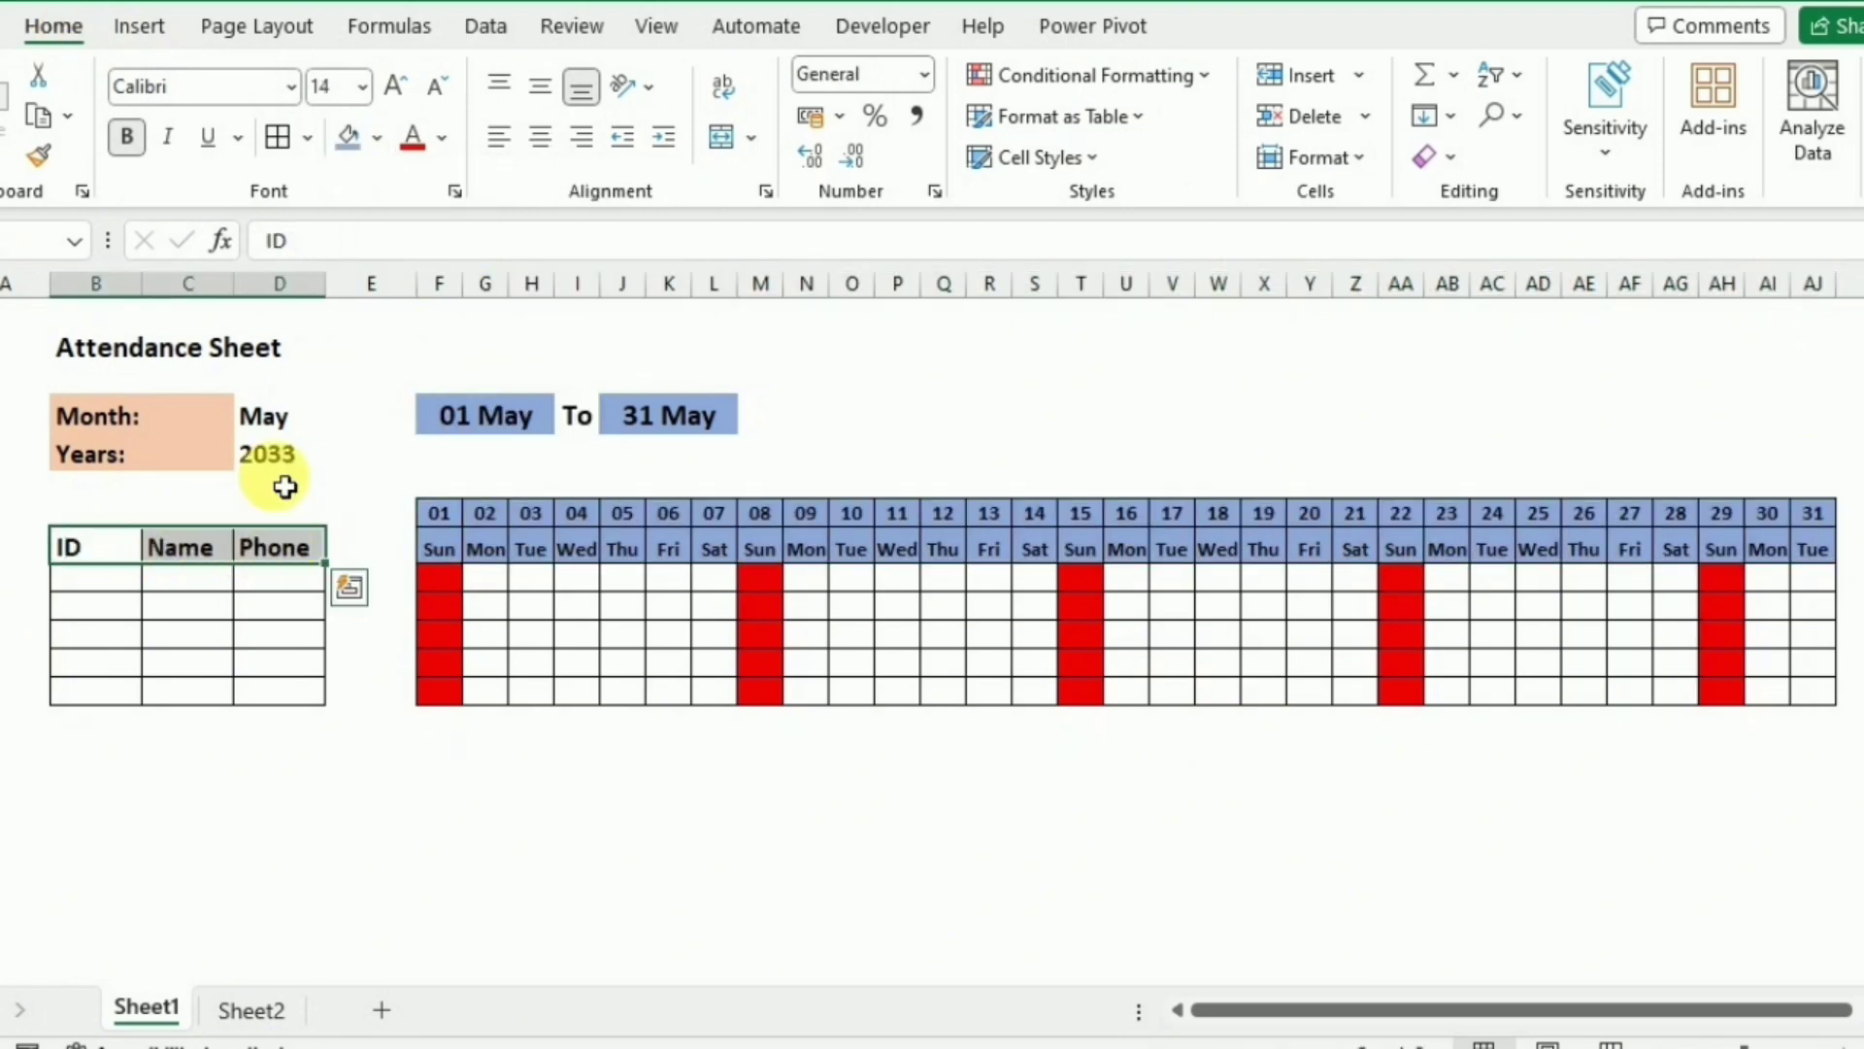
{"action": "left_click", "coordinate": [345, 141]}
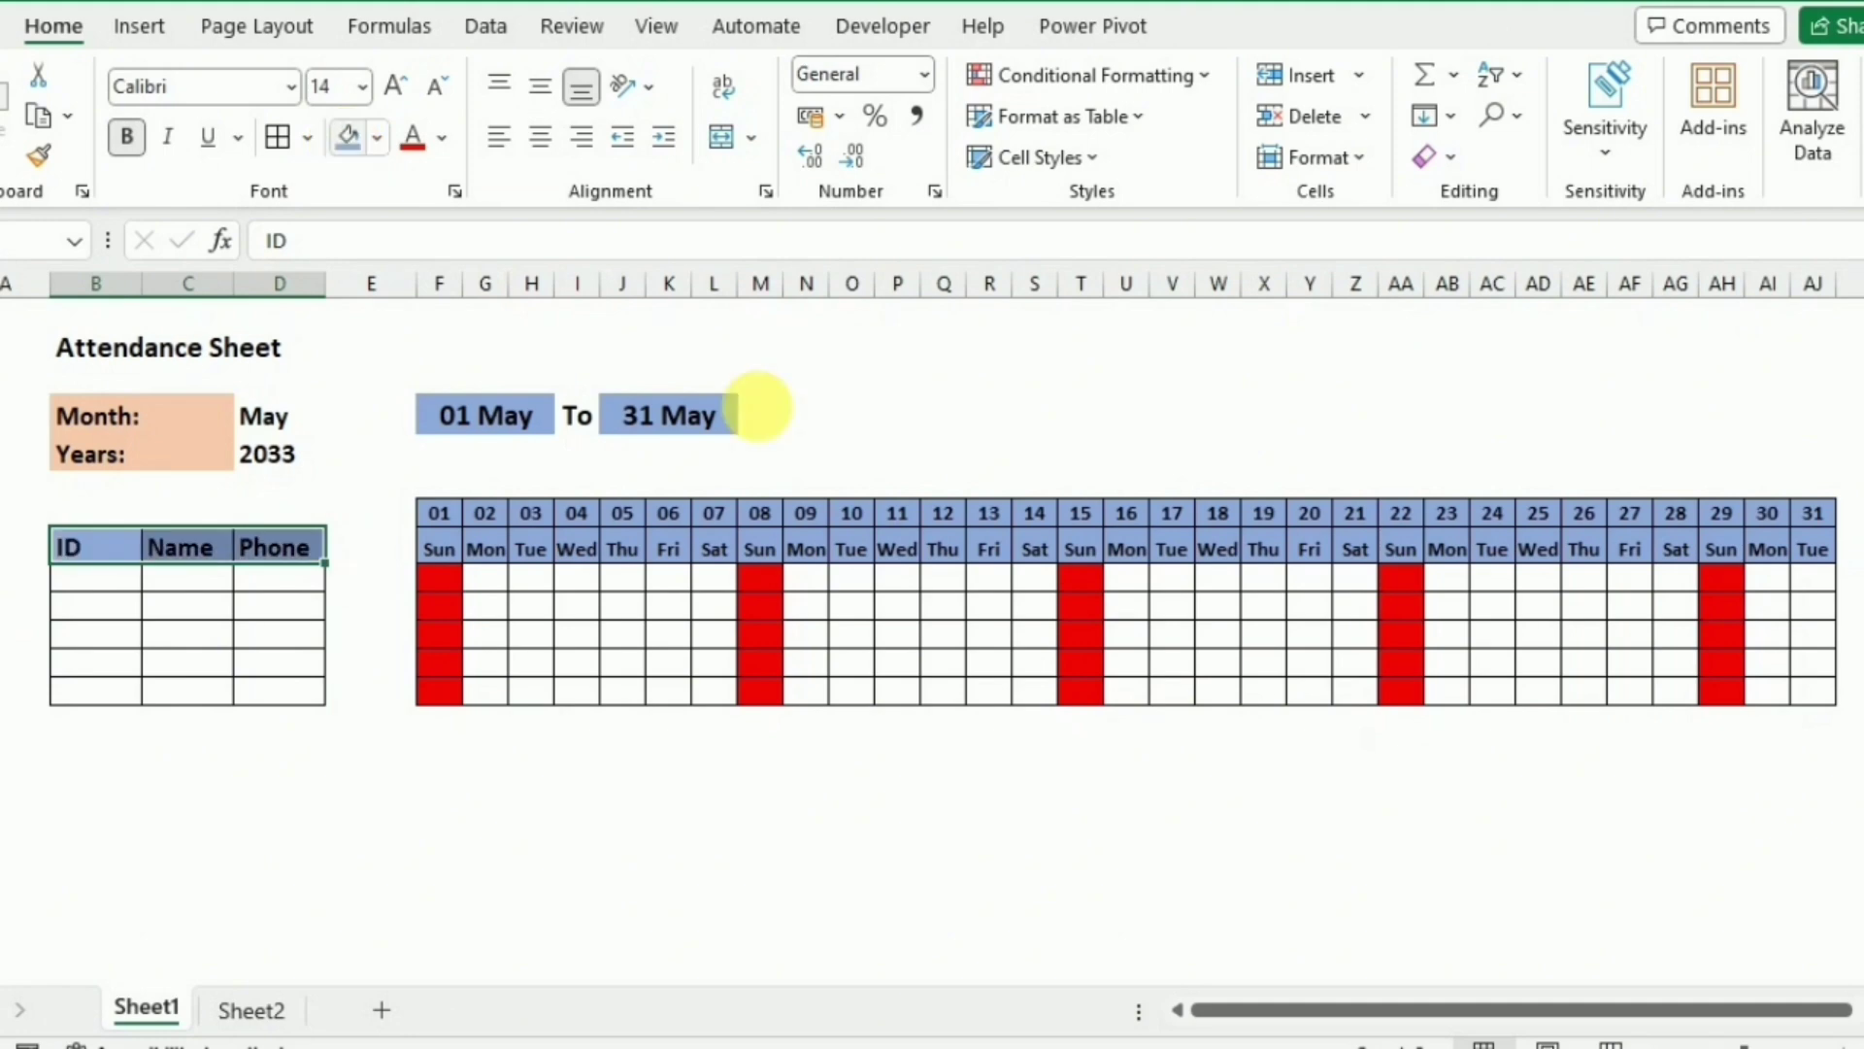
Step: Unmerge the "Attendance Sheet" title cells and add a thick bottom border across row 2 from column B to AJ
{"action": "left_click", "coordinate": [853, 443]}
{"action": "left_click_drag", "start_coordinate": [127, 357], "coordinate": [1684, 347]}
{"action": "left_click_drag", "start_coordinate": [1799, 347], "coordinate": [1823, 346]}
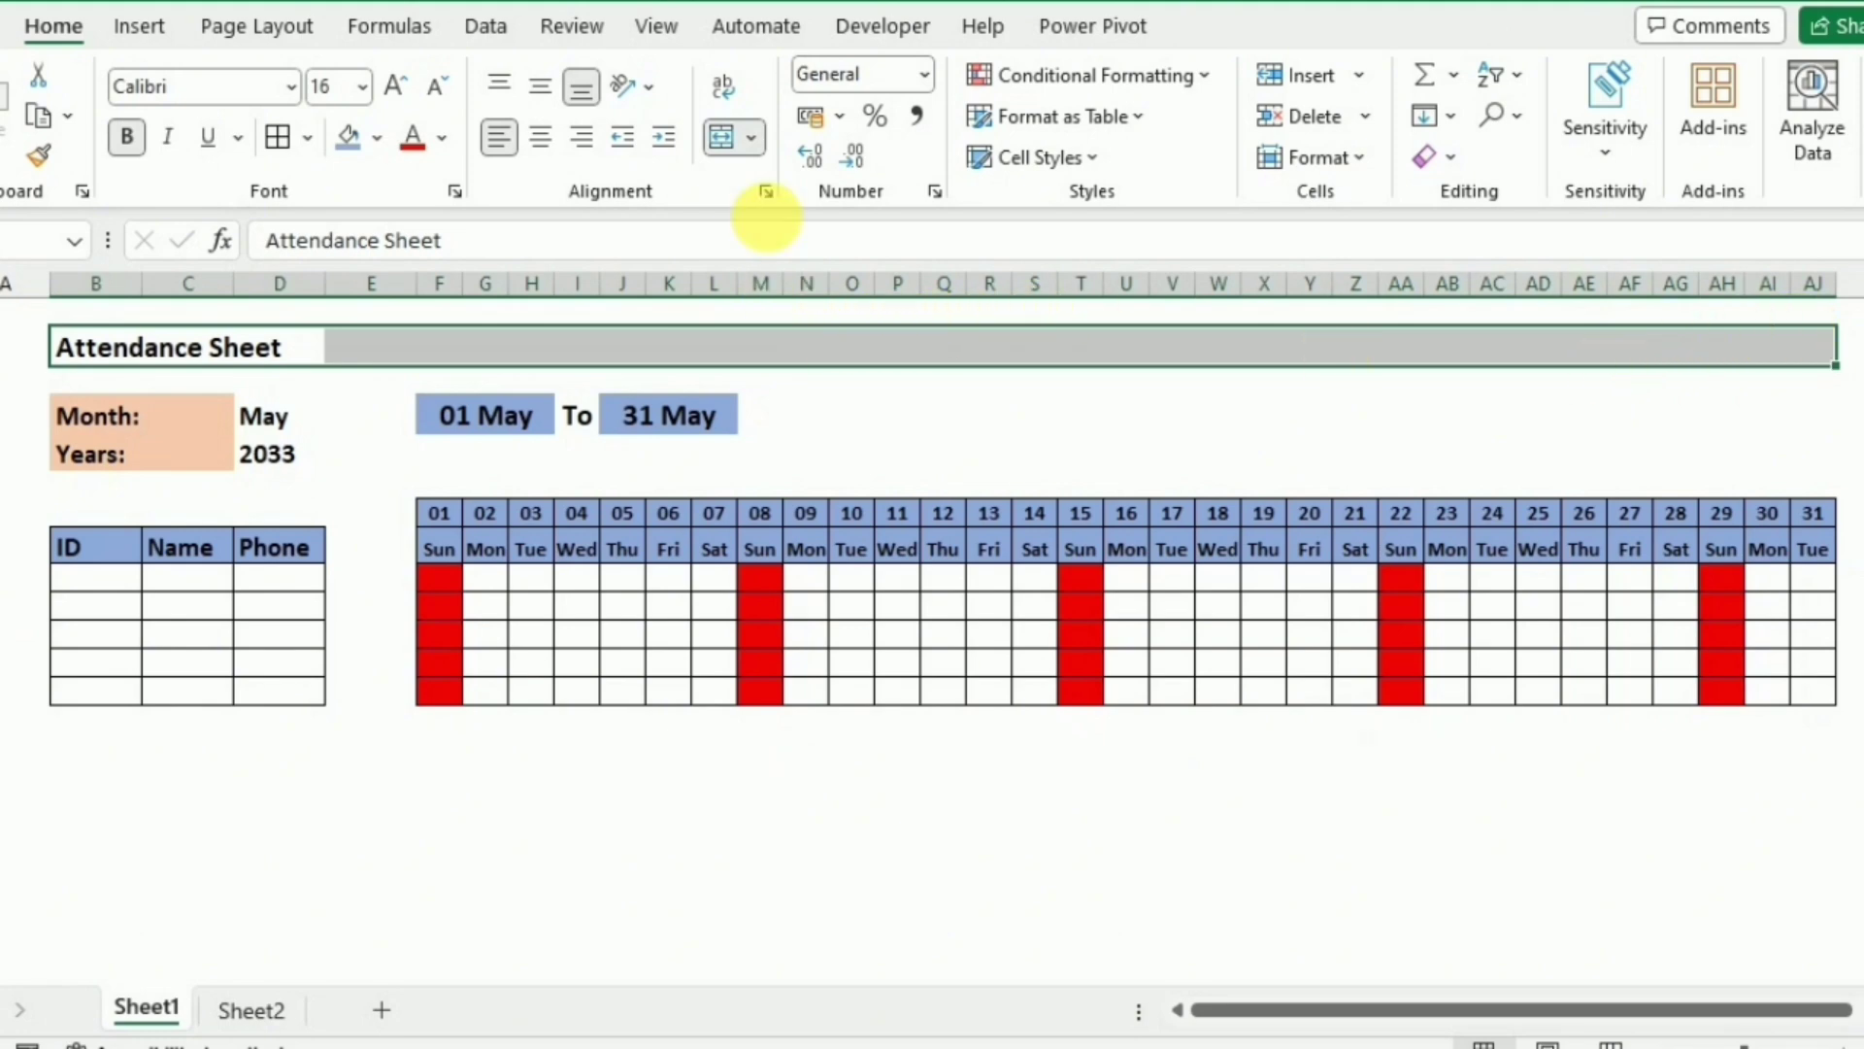
{"action": "left_click", "coordinate": [719, 144]}
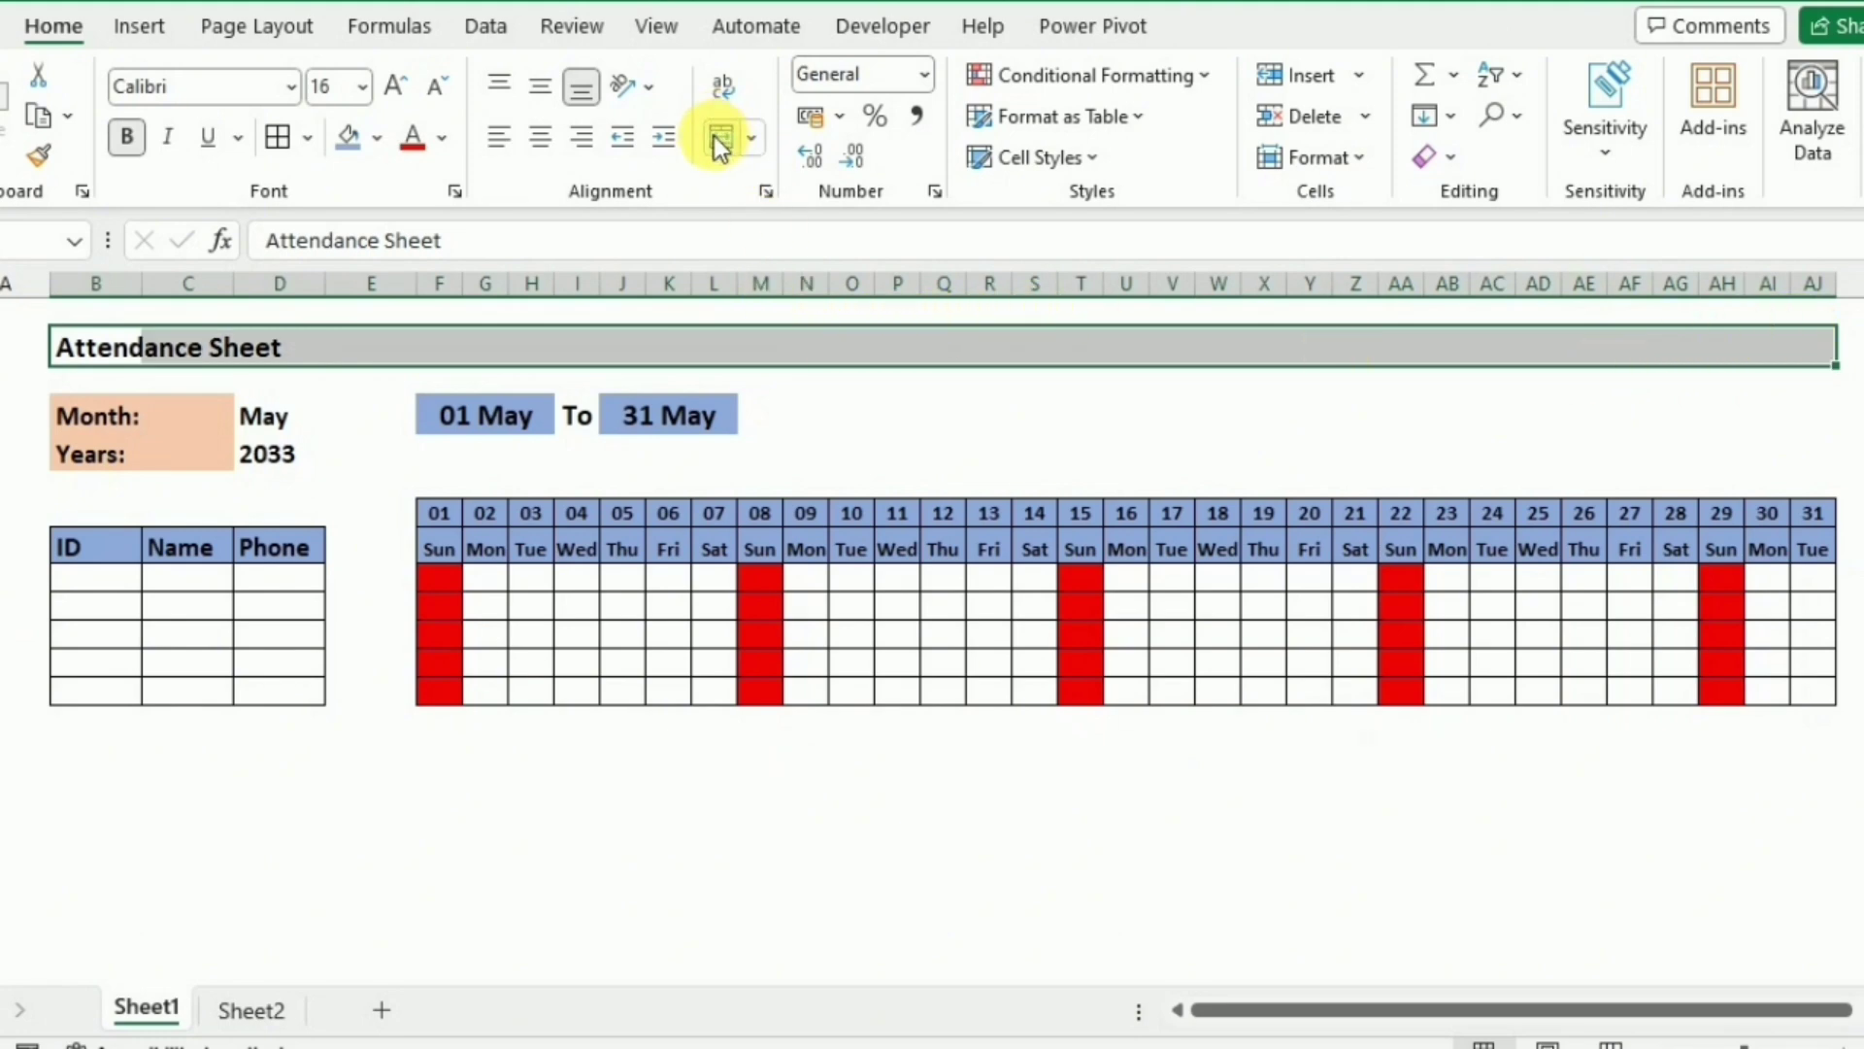
{"action": "left_click", "coordinate": [307, 141]}
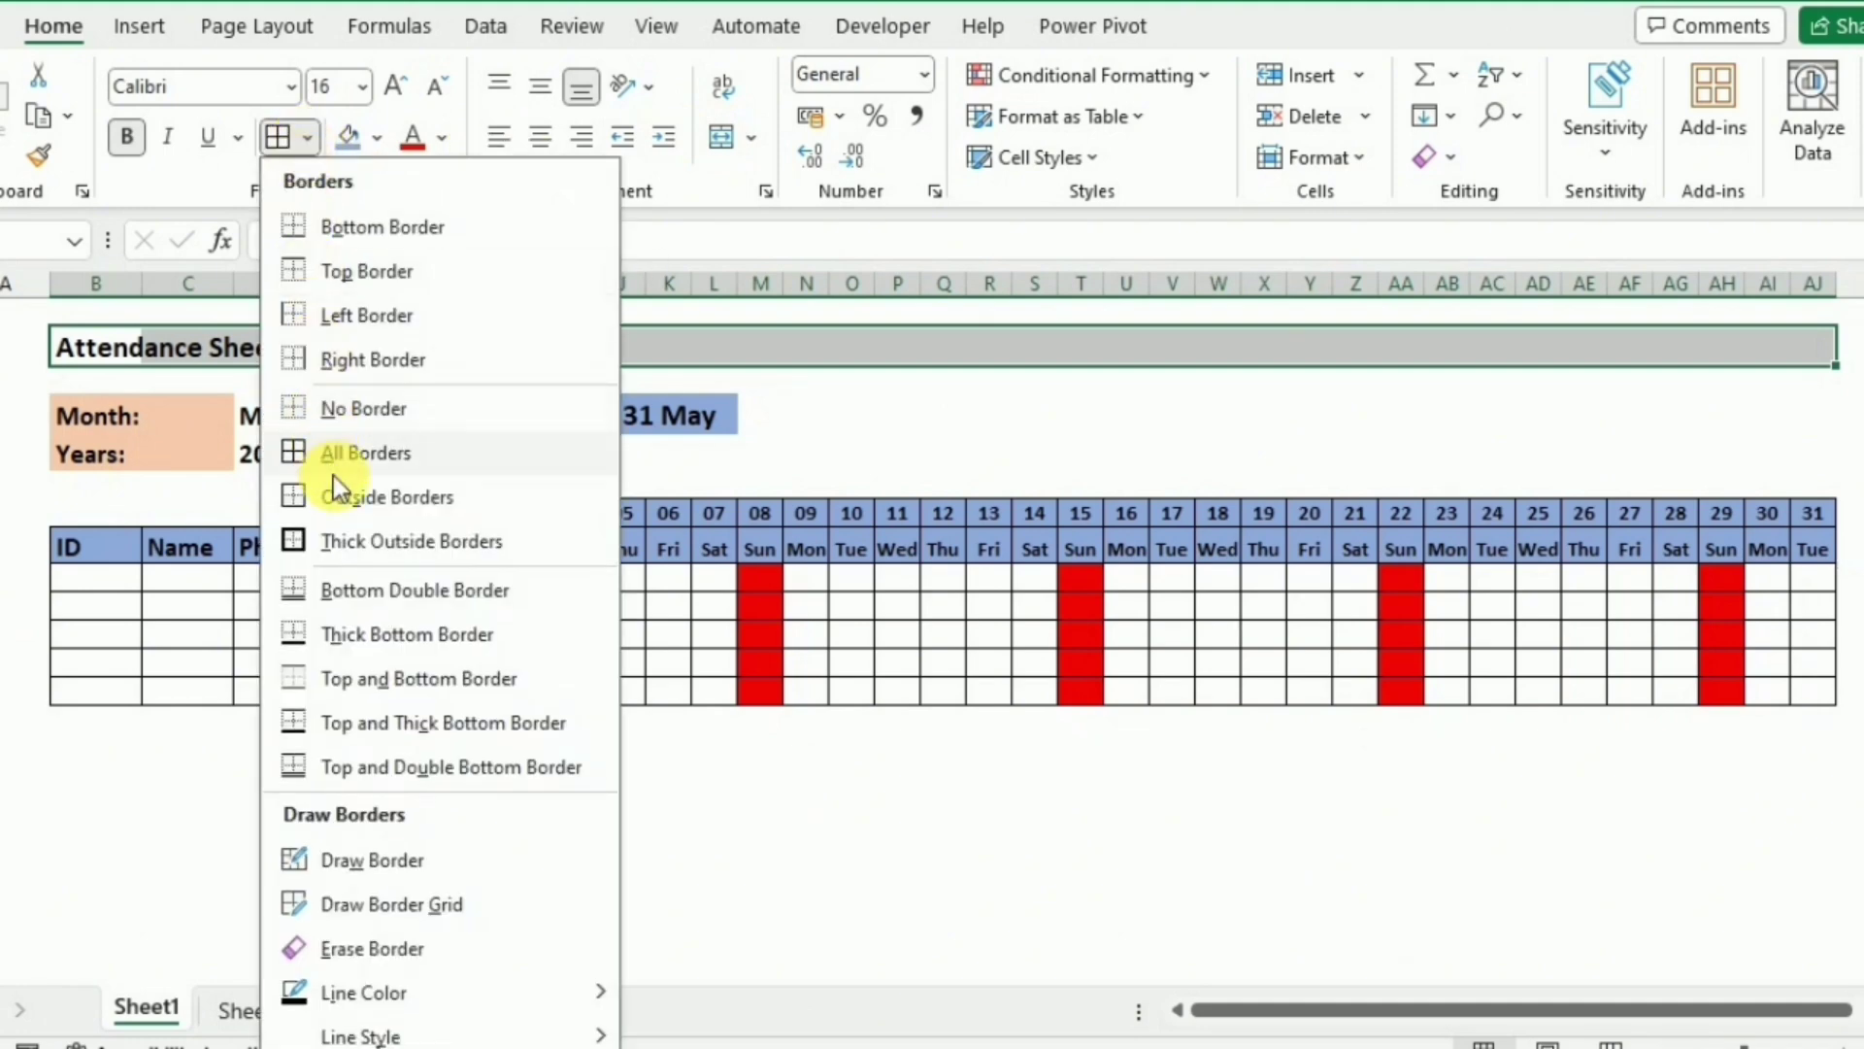
{"action": "left_click", "coordinate": [363, 633]}
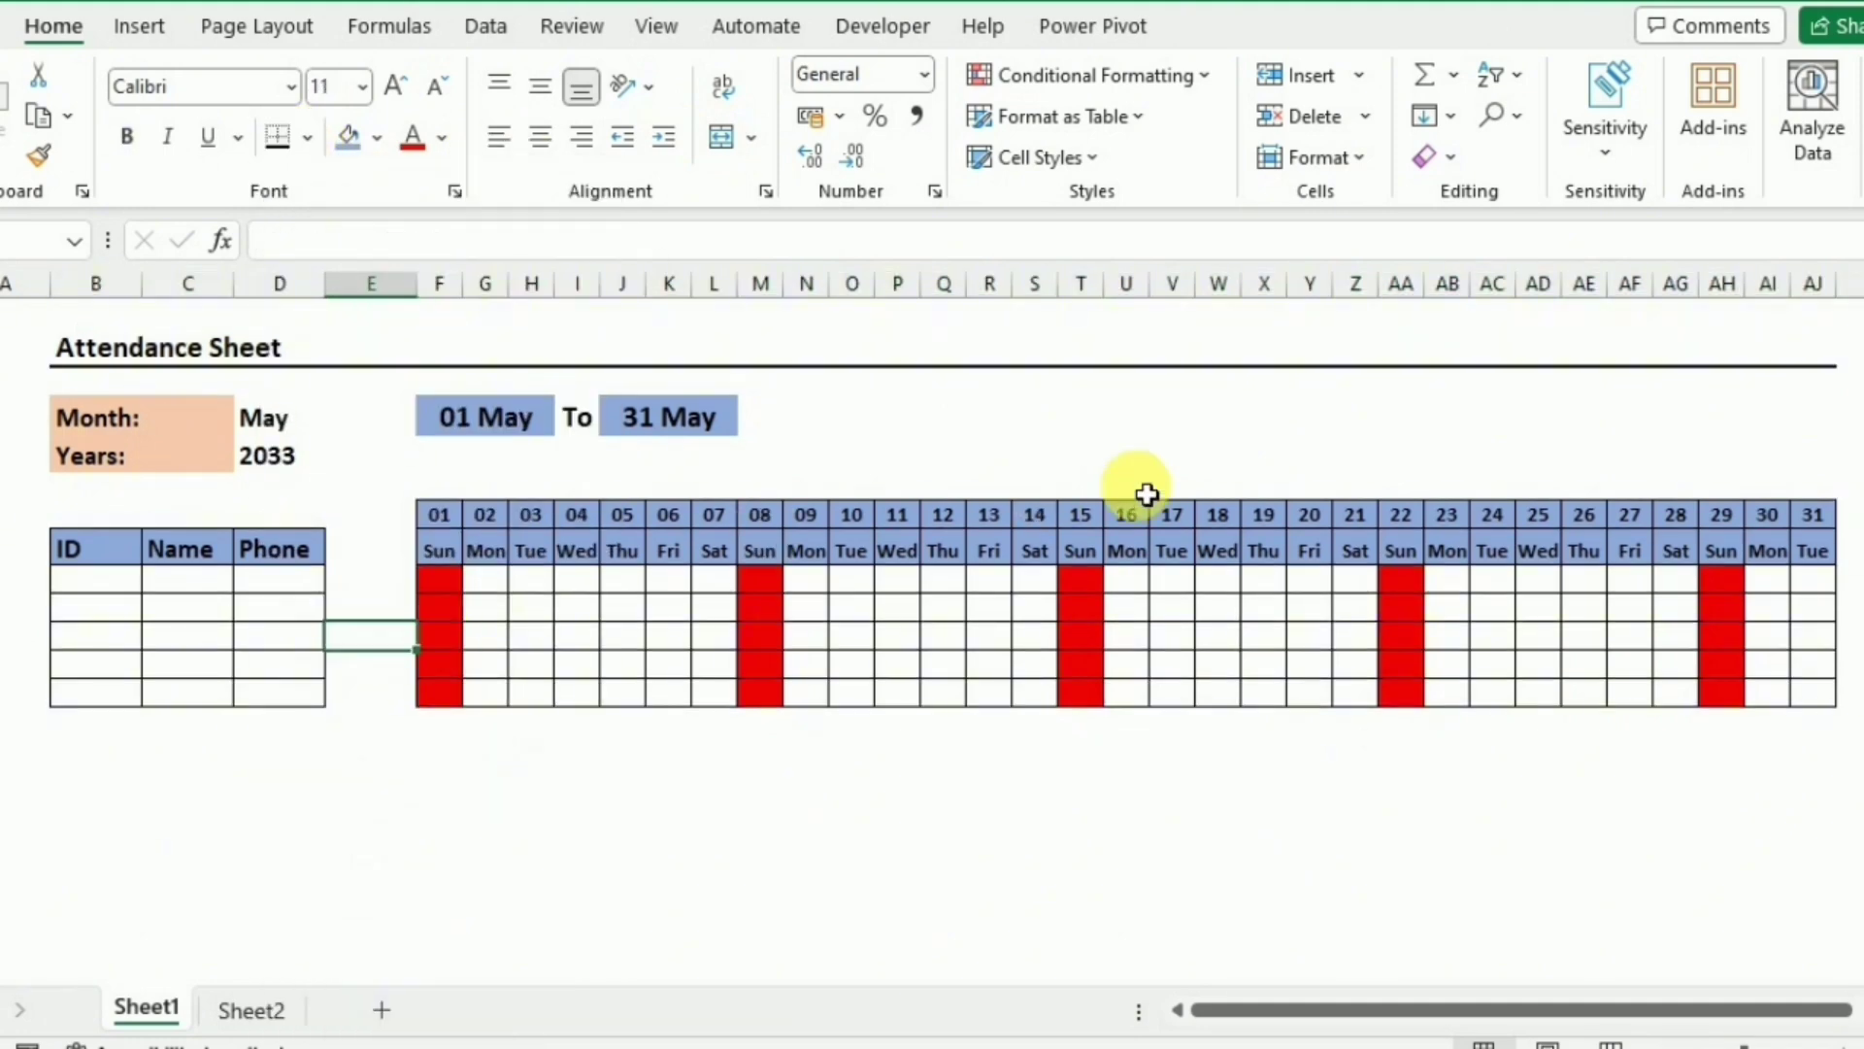
Step: Save the workbook as an Excel Template named "Attendance Template"
{"action": "left_click", "coordinate": [97, 549]}
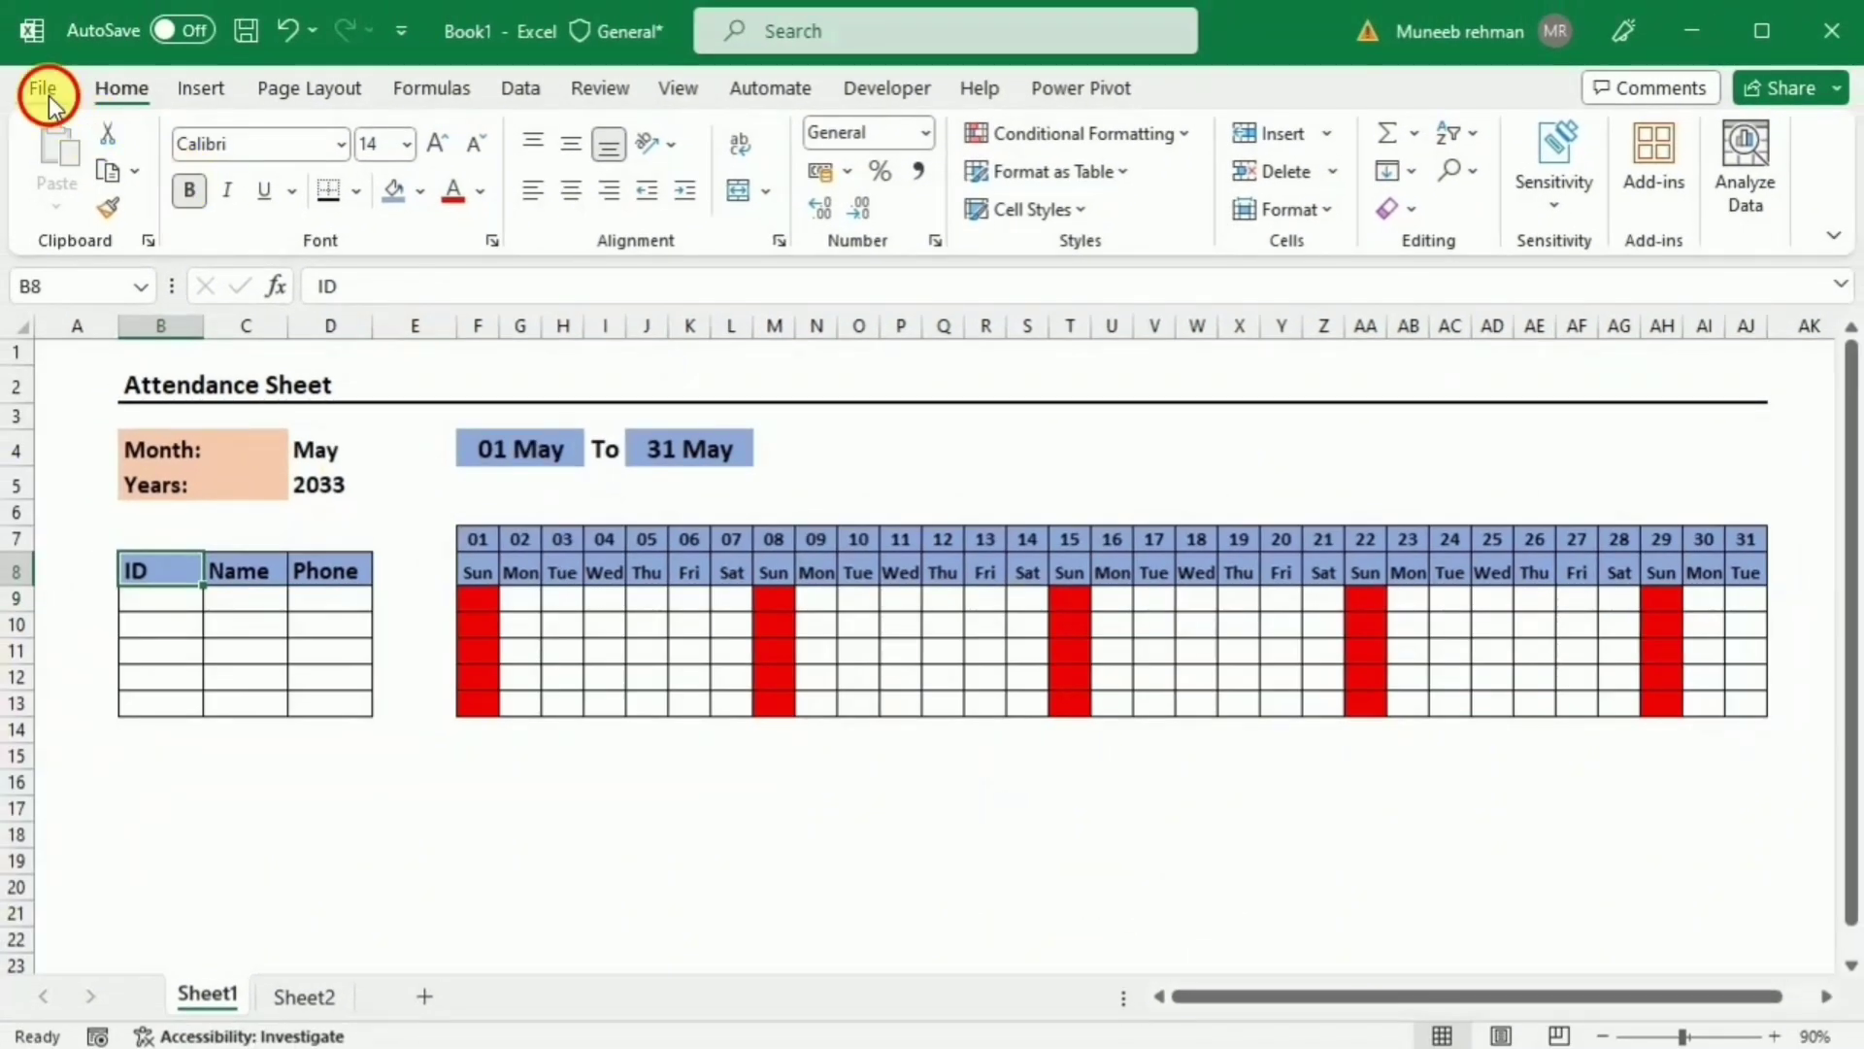
{"action": "left_click", "coordinate": [43, 90]}
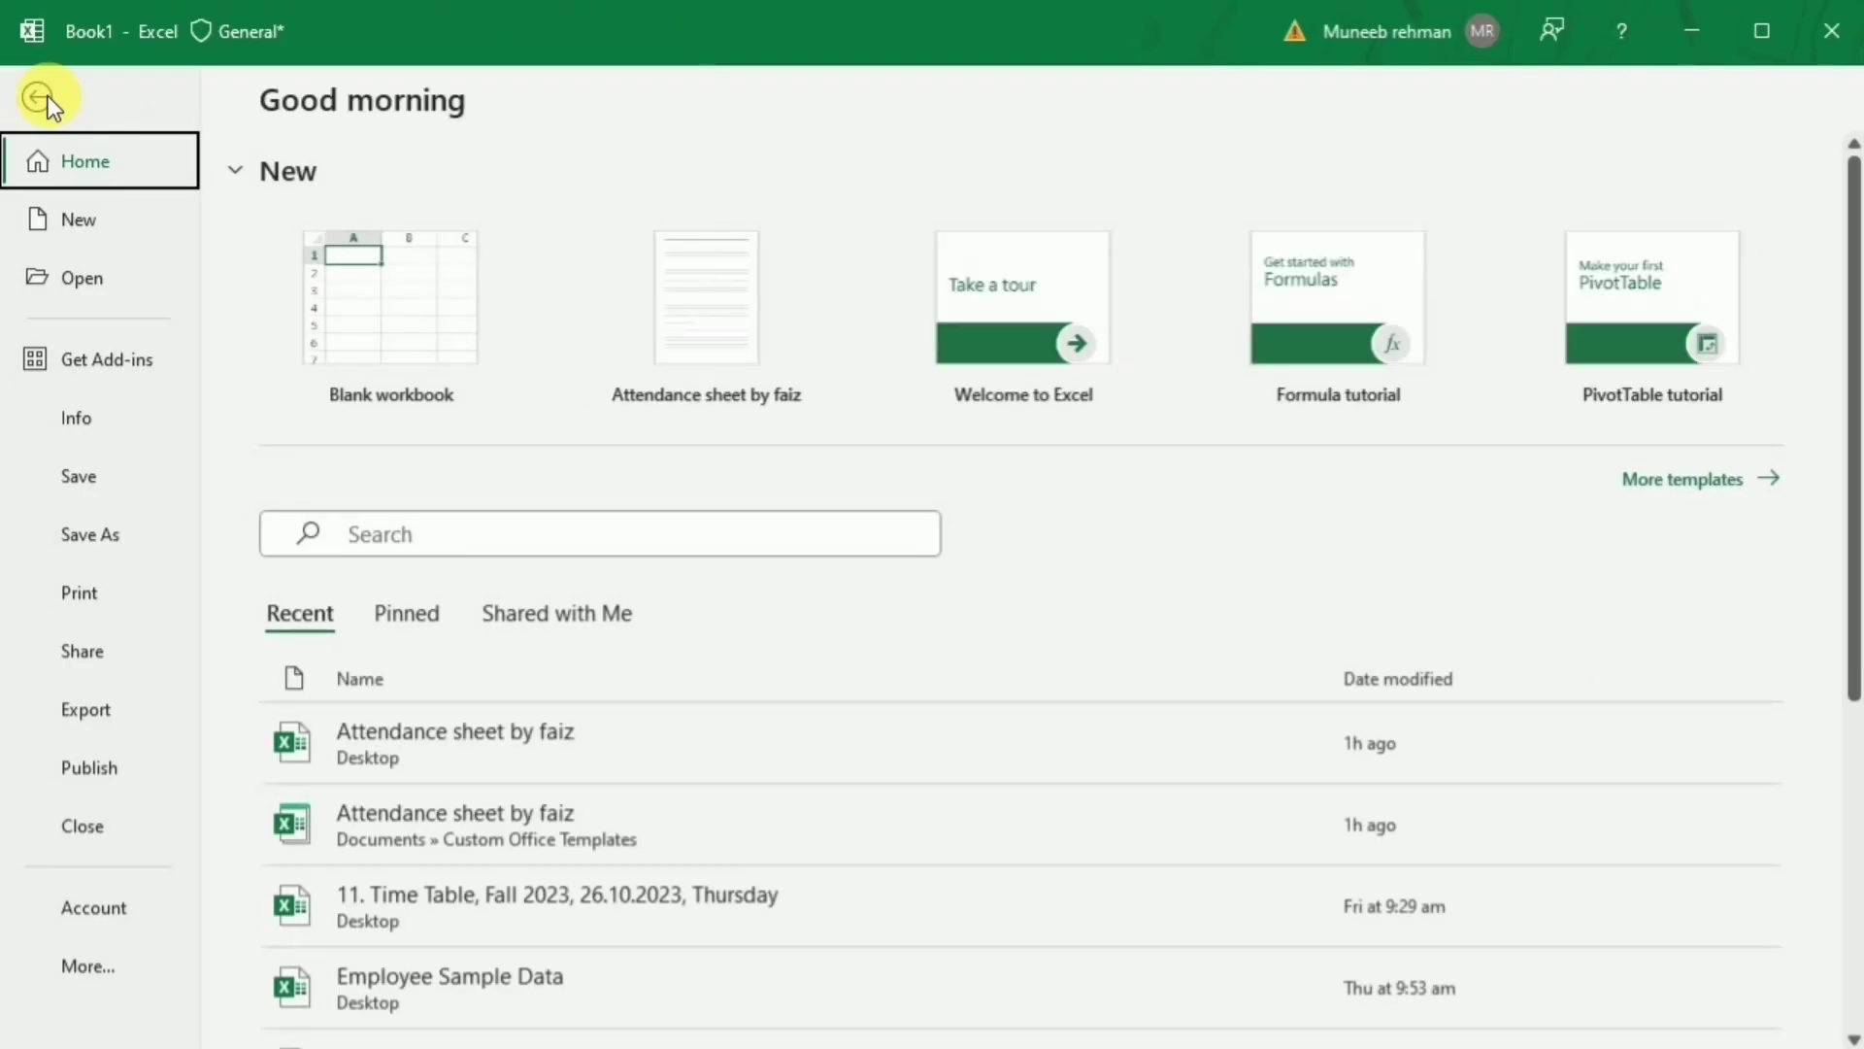
{"action": "left_click", "coordinate": [91, 534]}
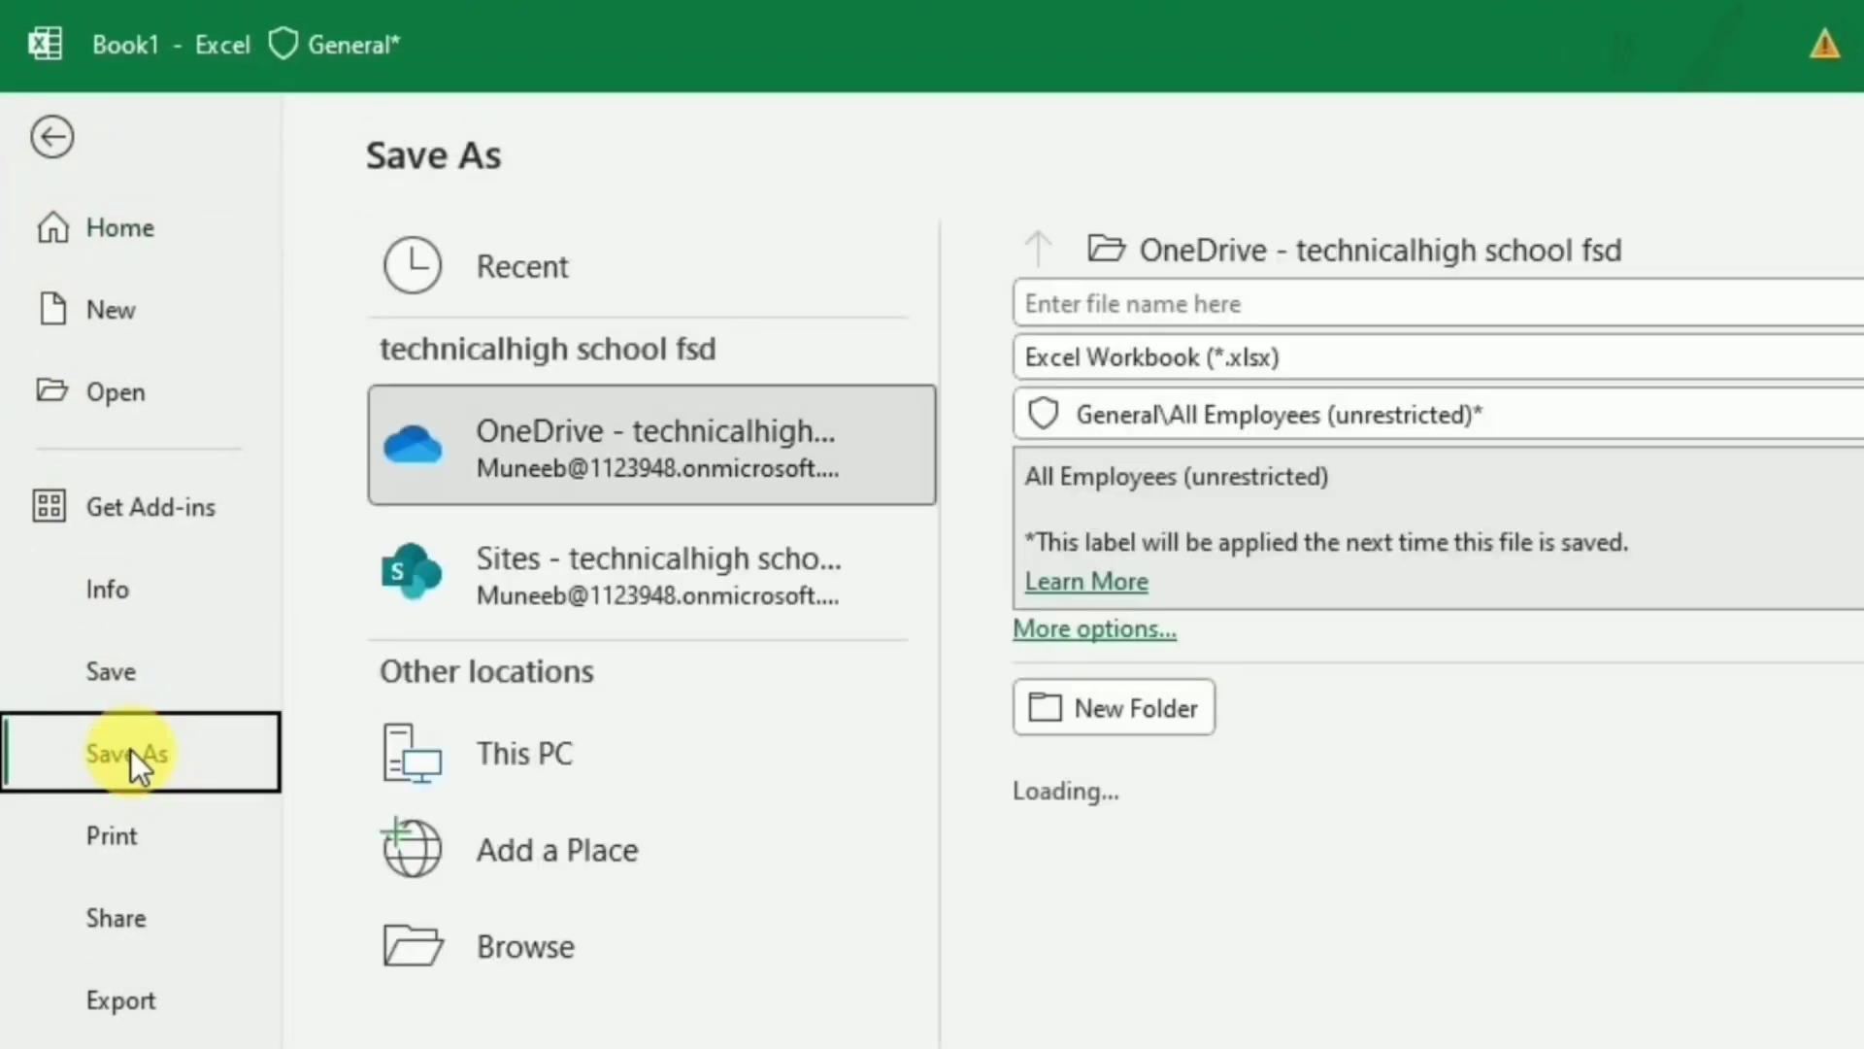
{"action": "left_click", "coordinate": [491, 936]}
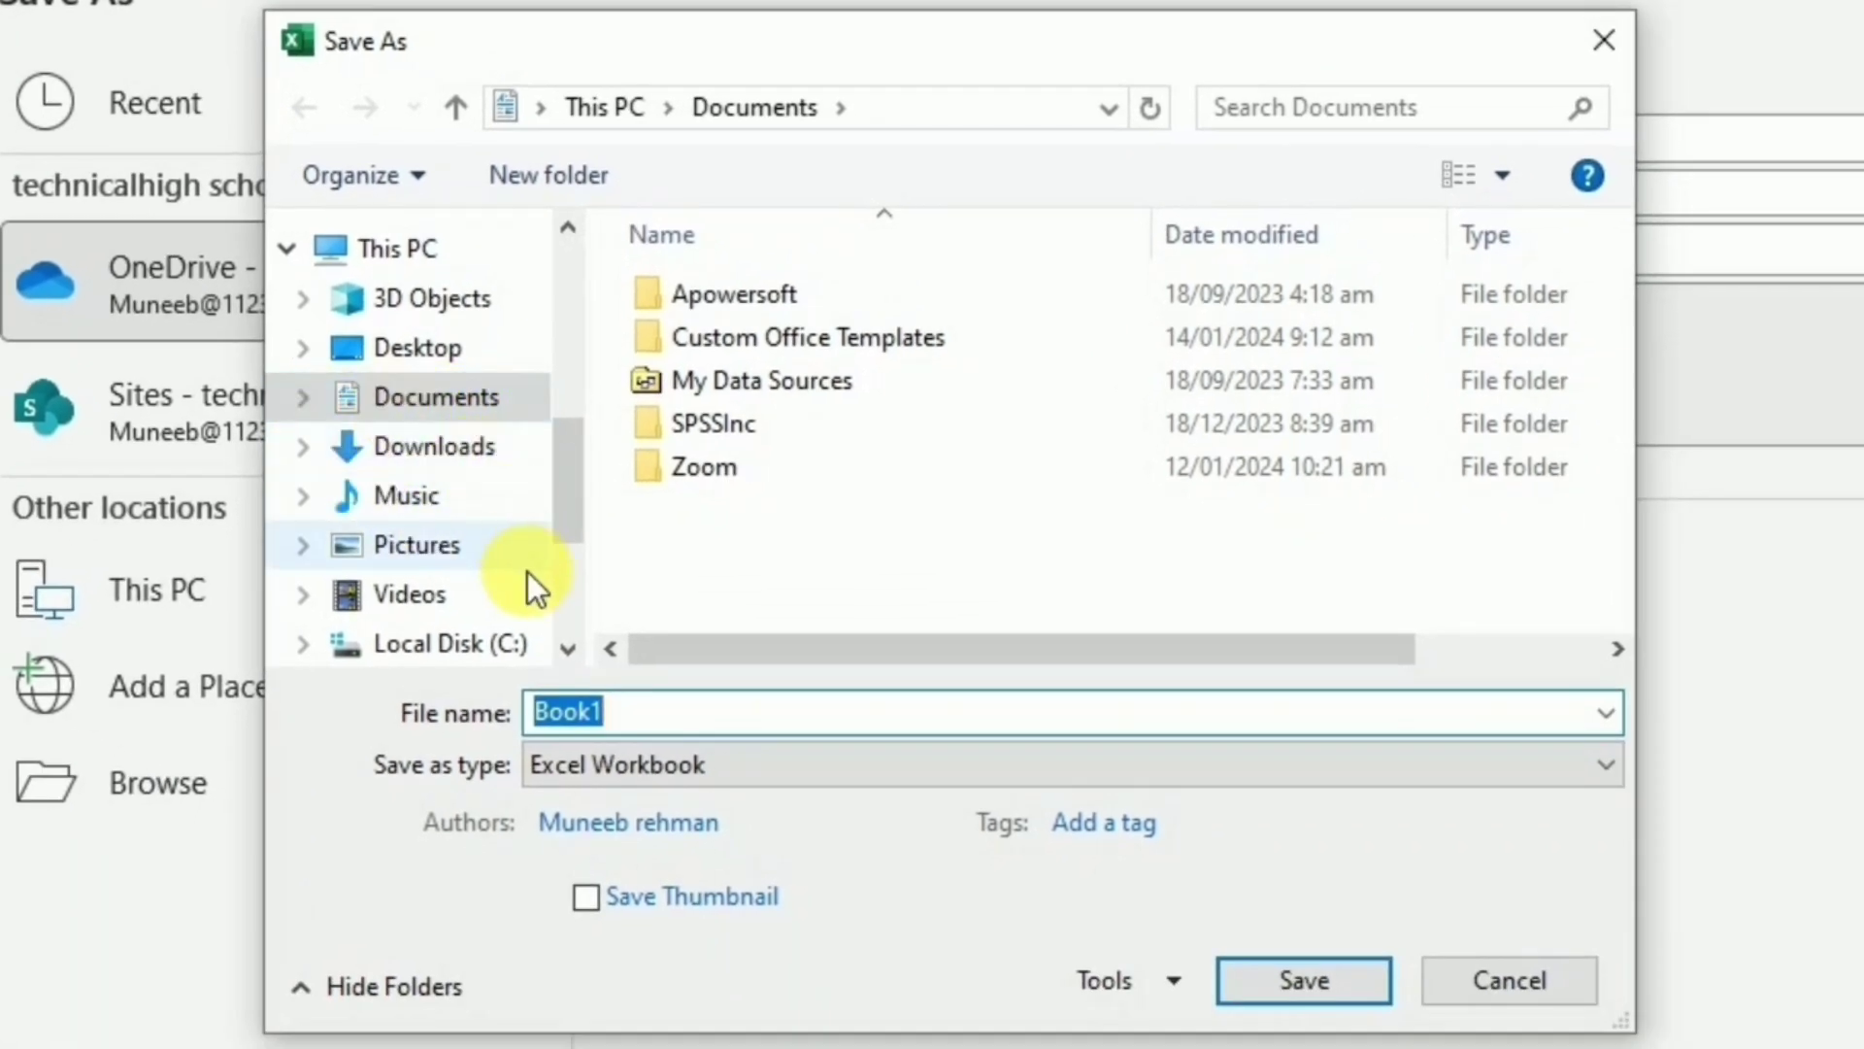
{"action": "key", "text": "BackSpace"}
{"action": "type", "text": "Attendance Template"}
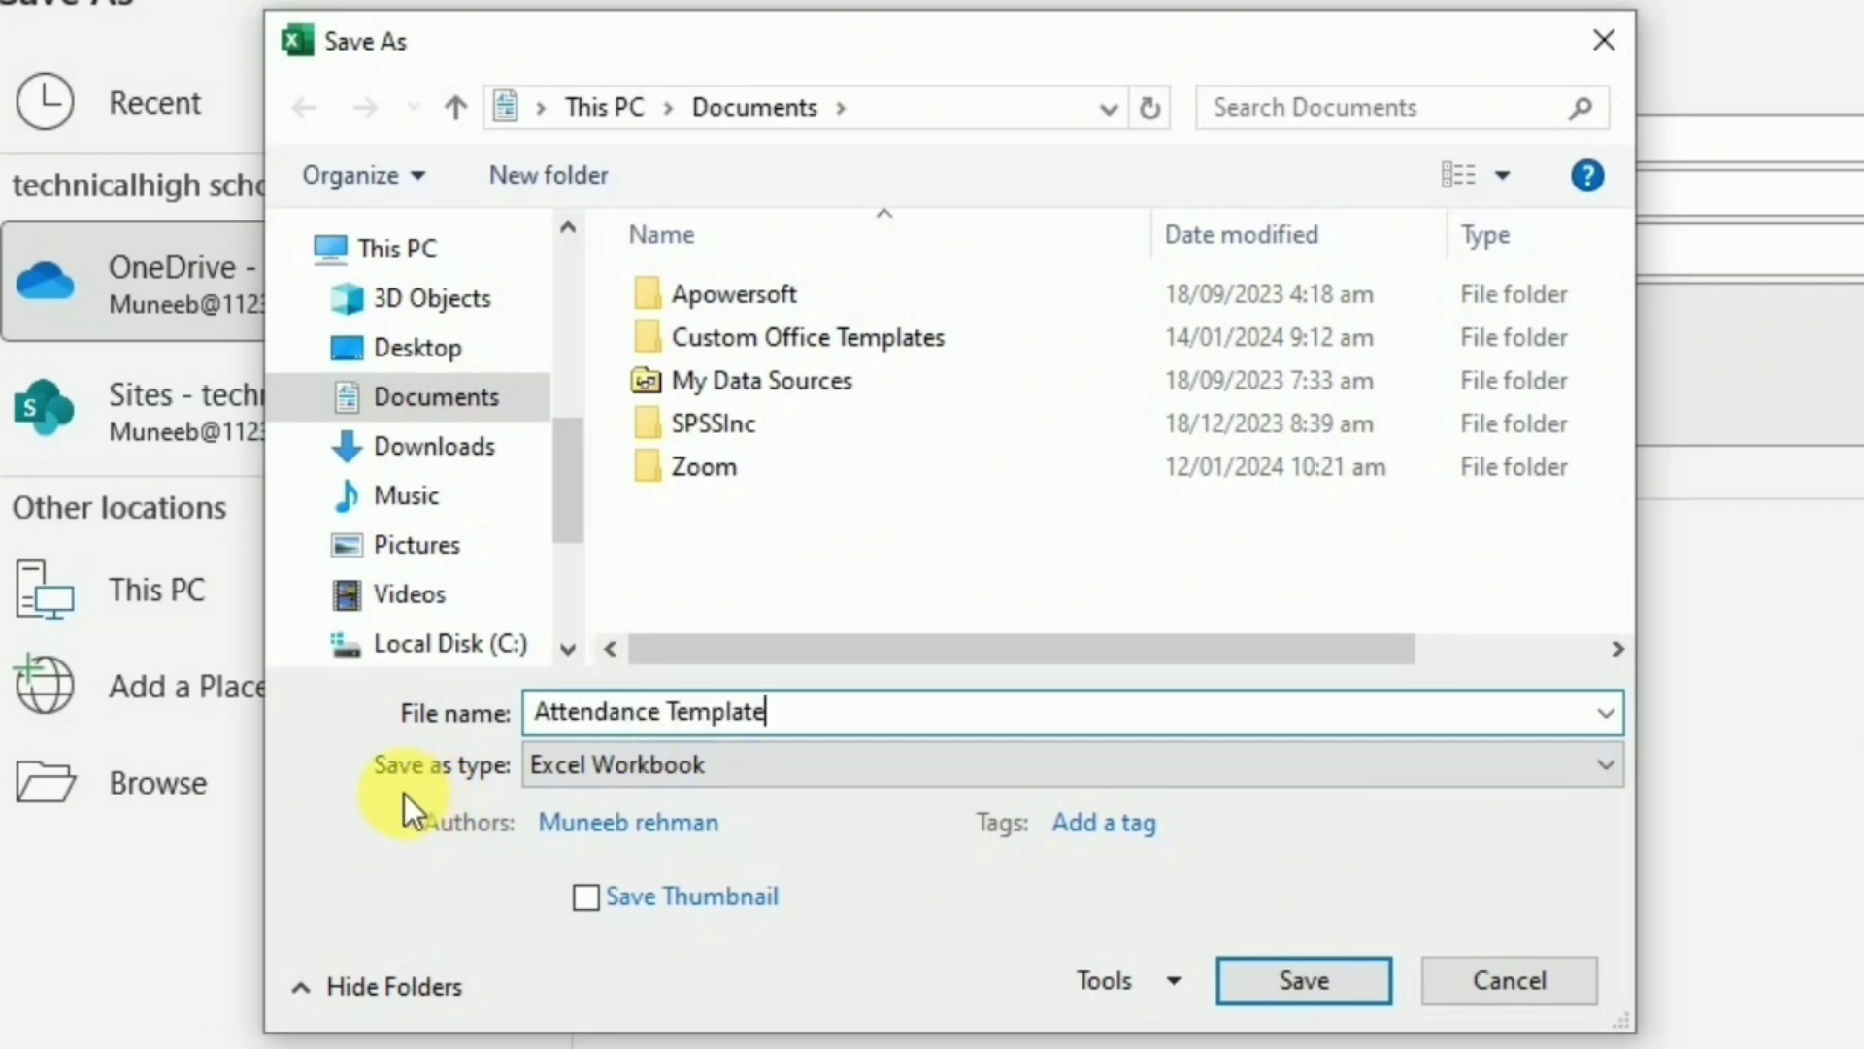
{"action": "left_click", "coordinate": [862, 775]}
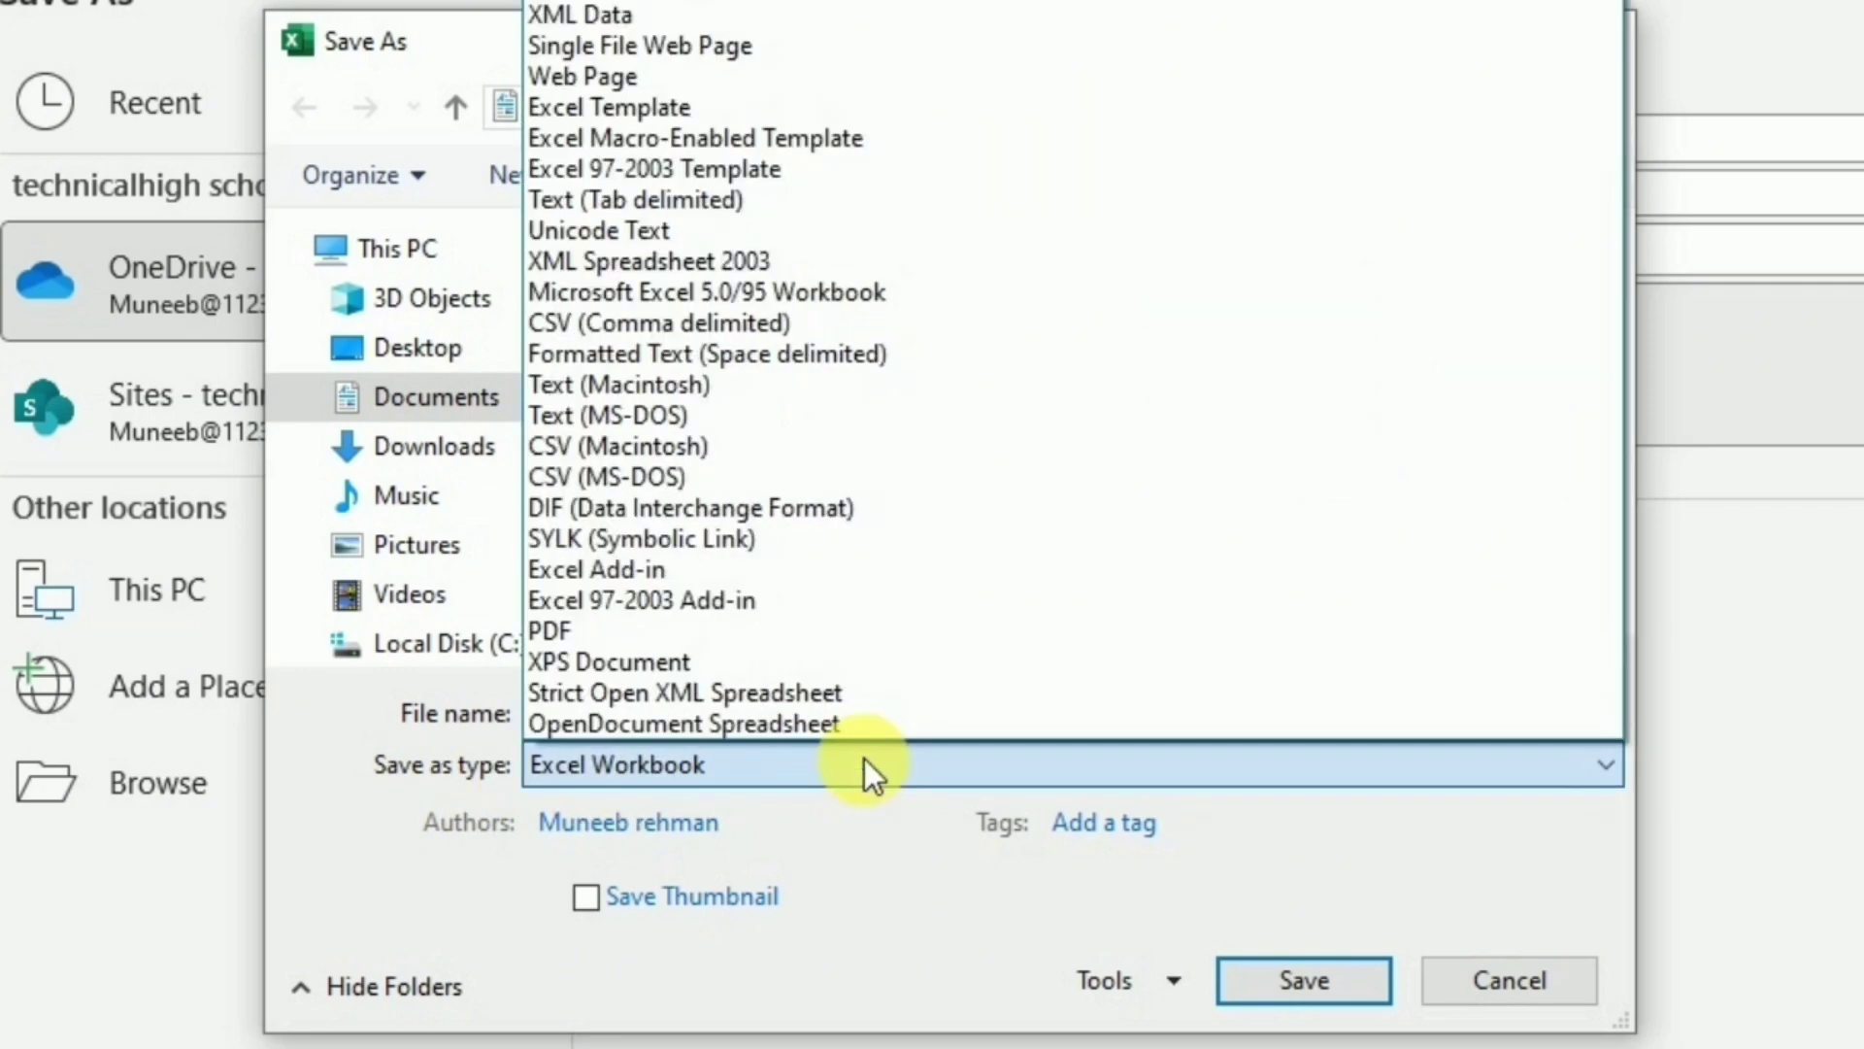
{"action": "left_click", "coordinate": [608, 110]}
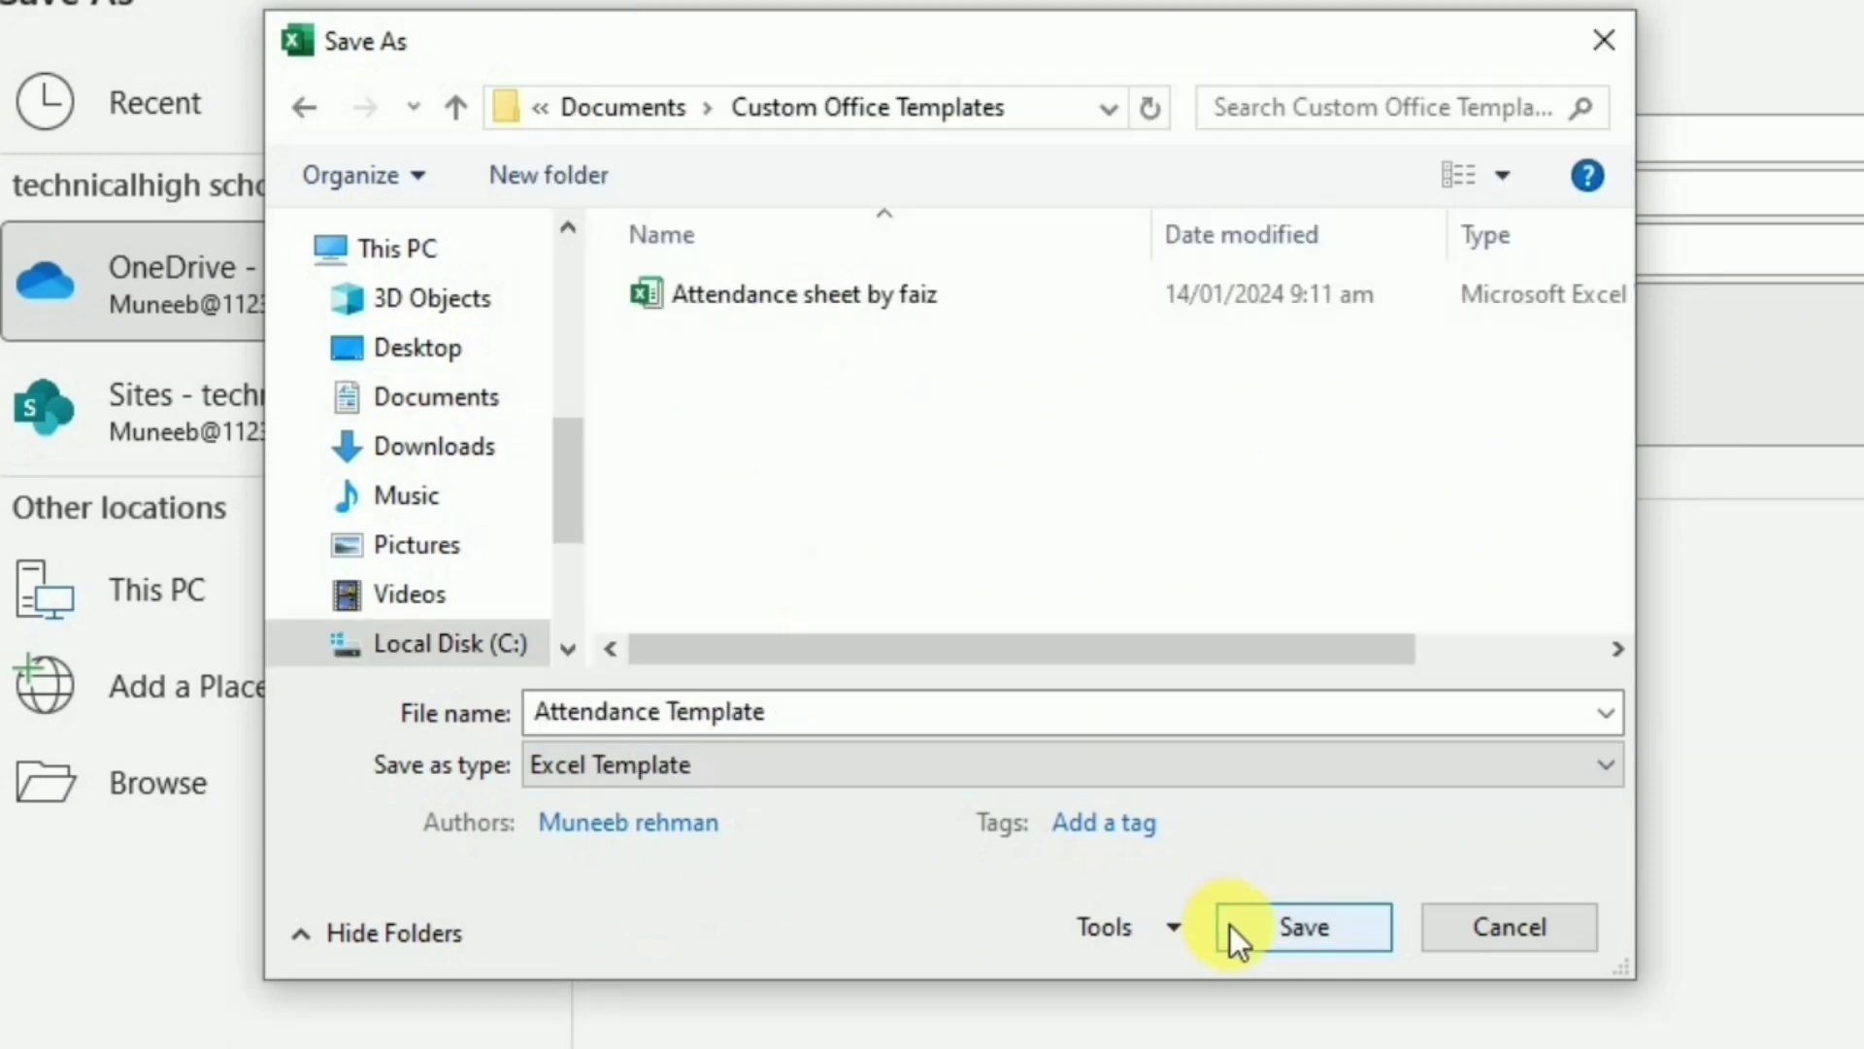
{"action": "left_click", "coordinate": [1303, 927]}
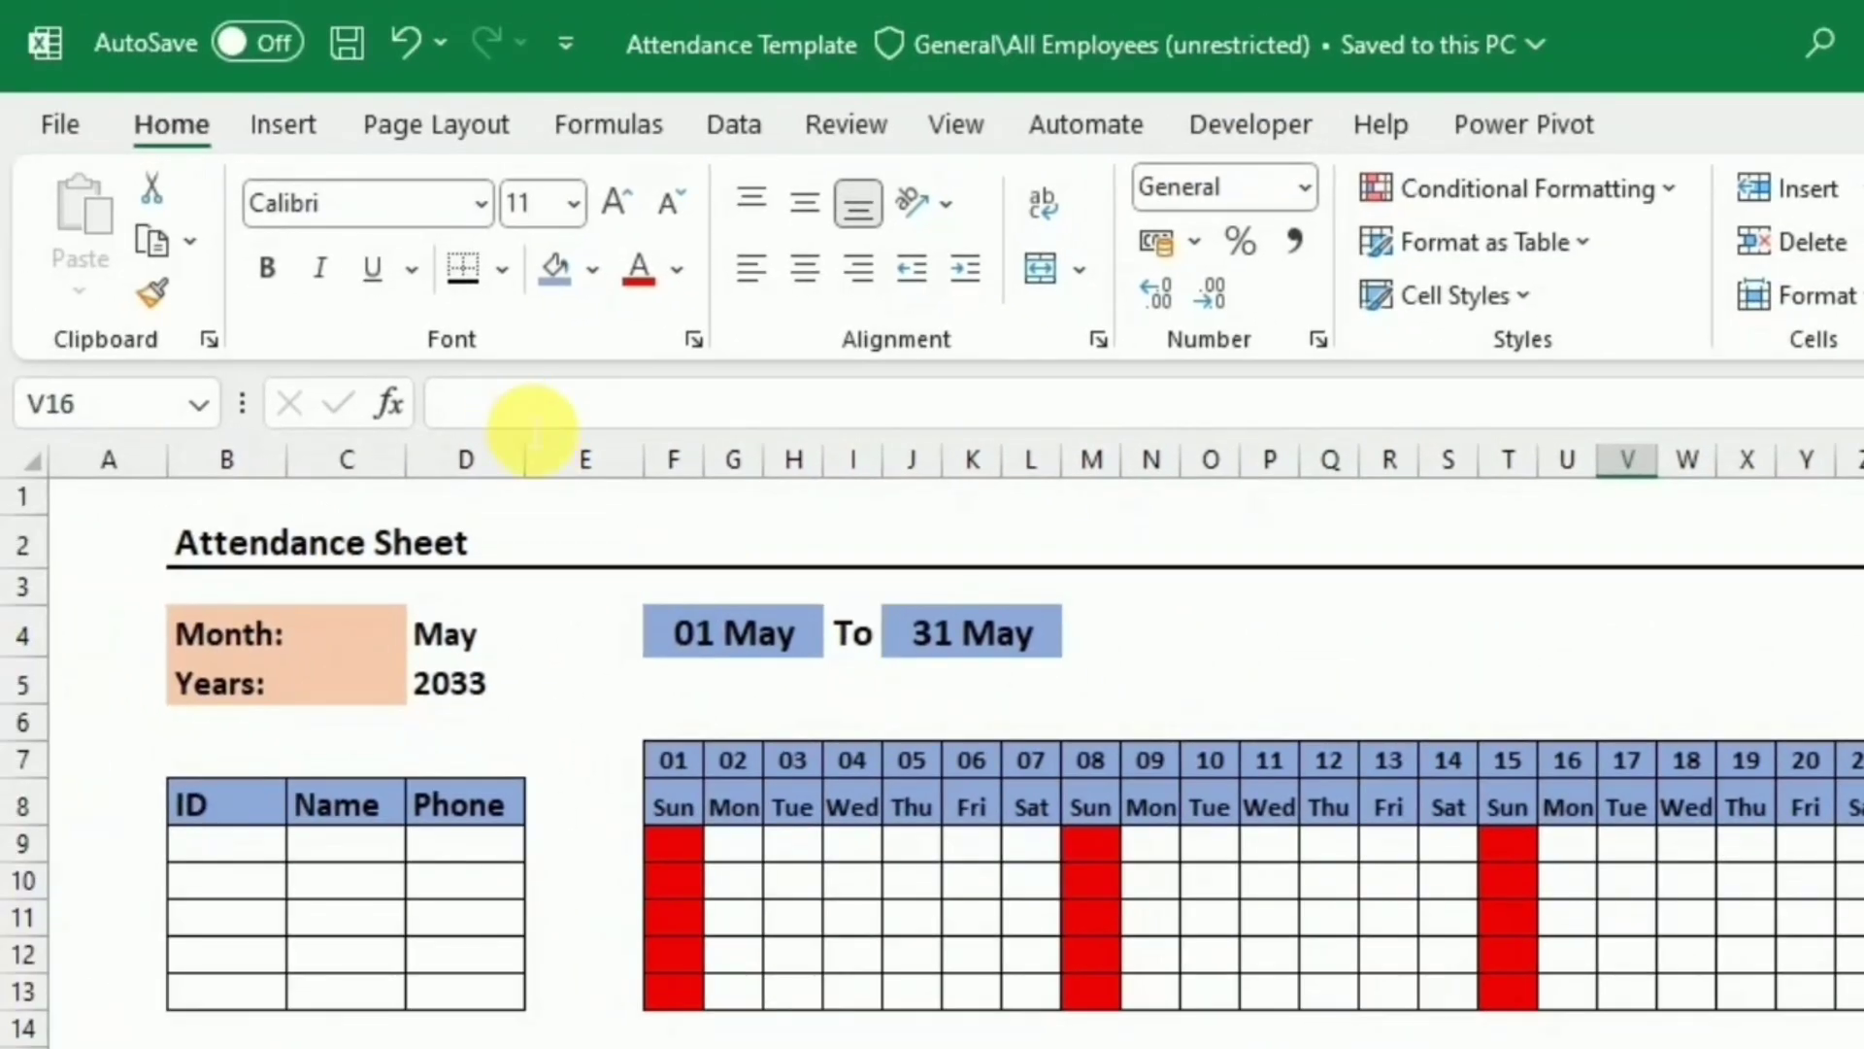
Step: Create a new workbook from the personal template "Attendance Template"
{"action": "left_click", "coordinate": [68, 131]}
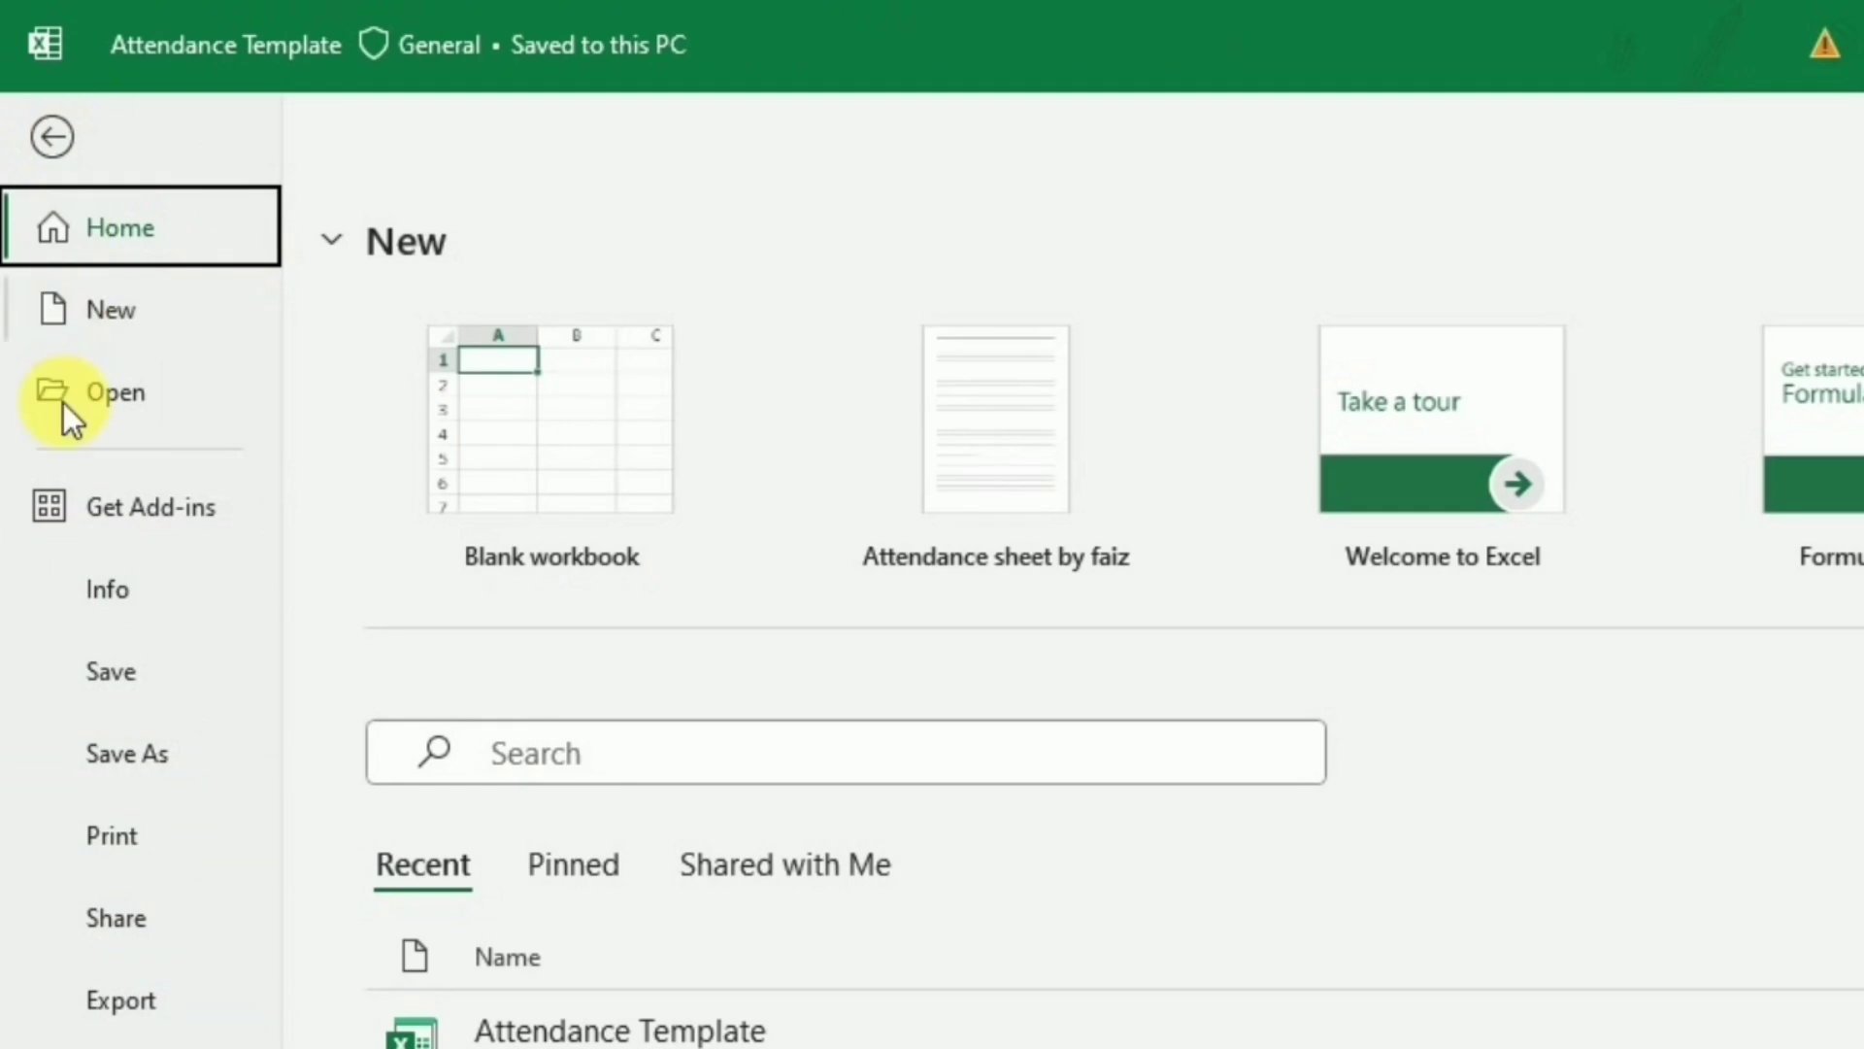
{"action": "left_click", "coordinate": [126, 327]}
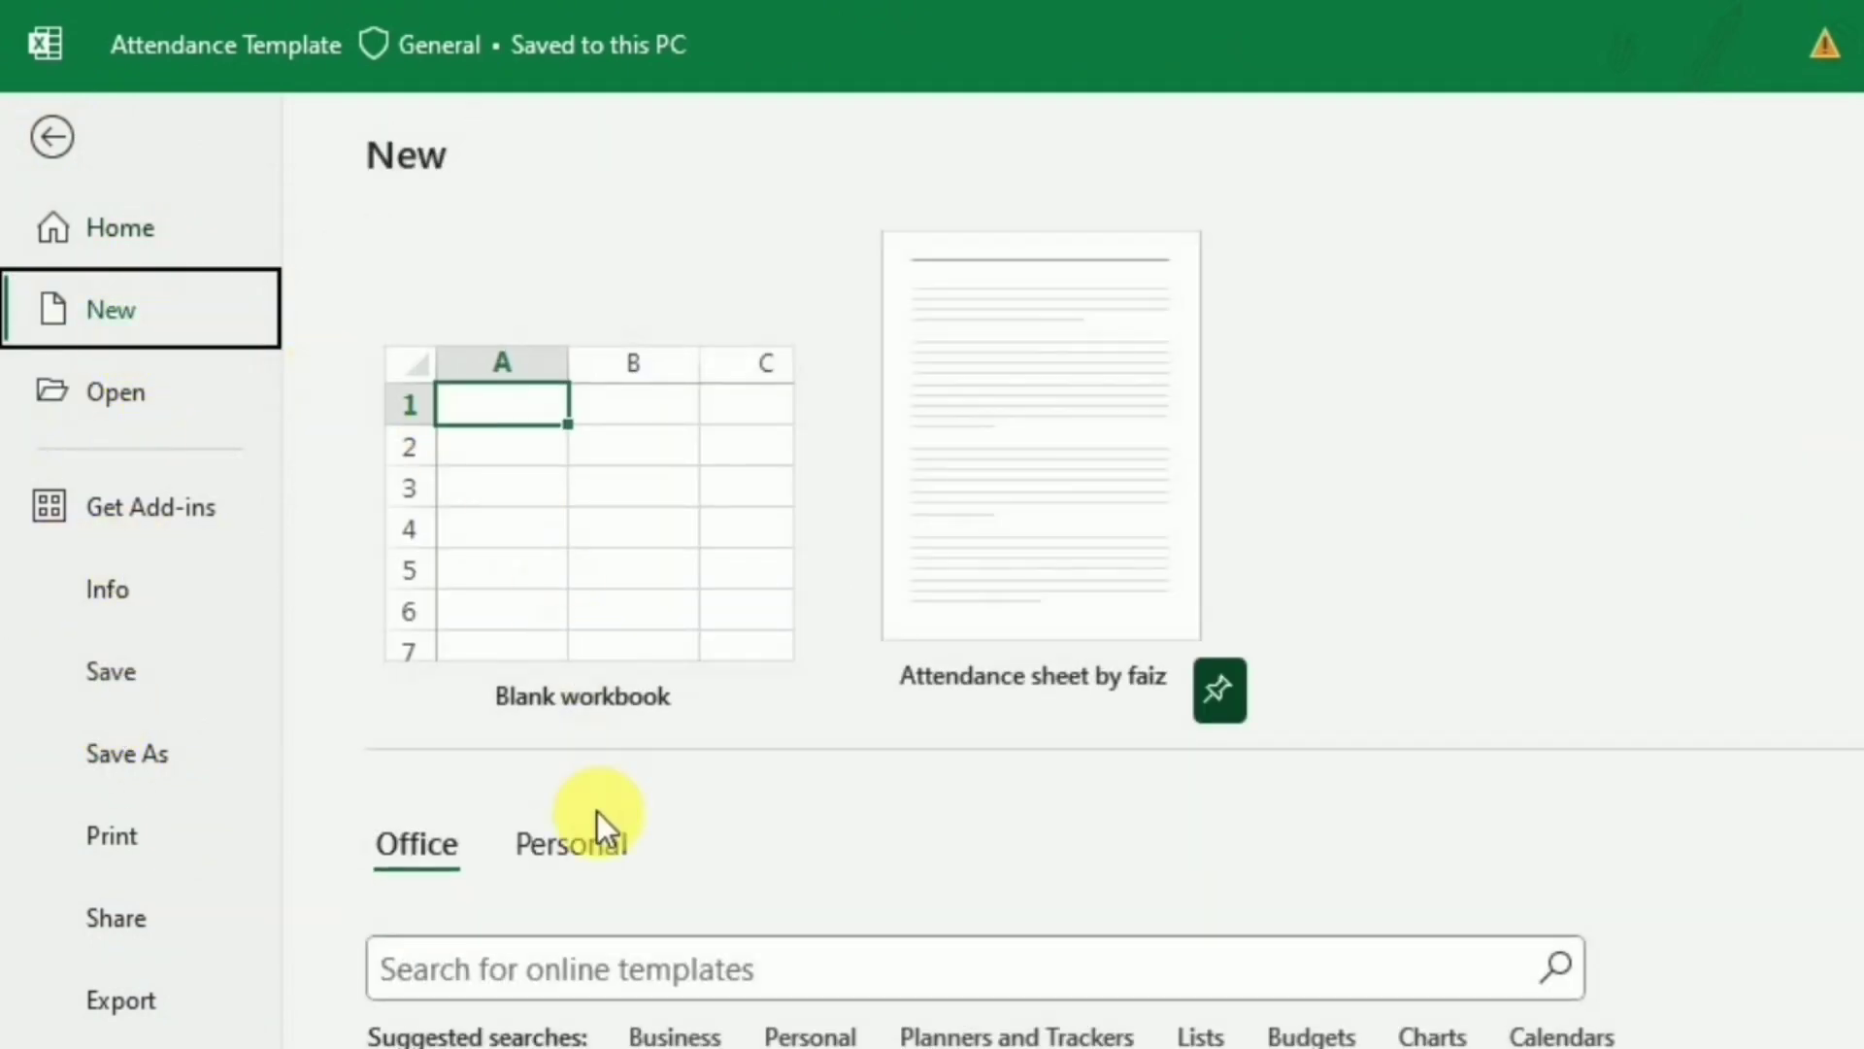
{"action": "left_click", "coordinate": [567, 841]}
{"action": "scroll", "coordinate": [573, 688], "scroll_direction": "down", "scroll_amount": 4}
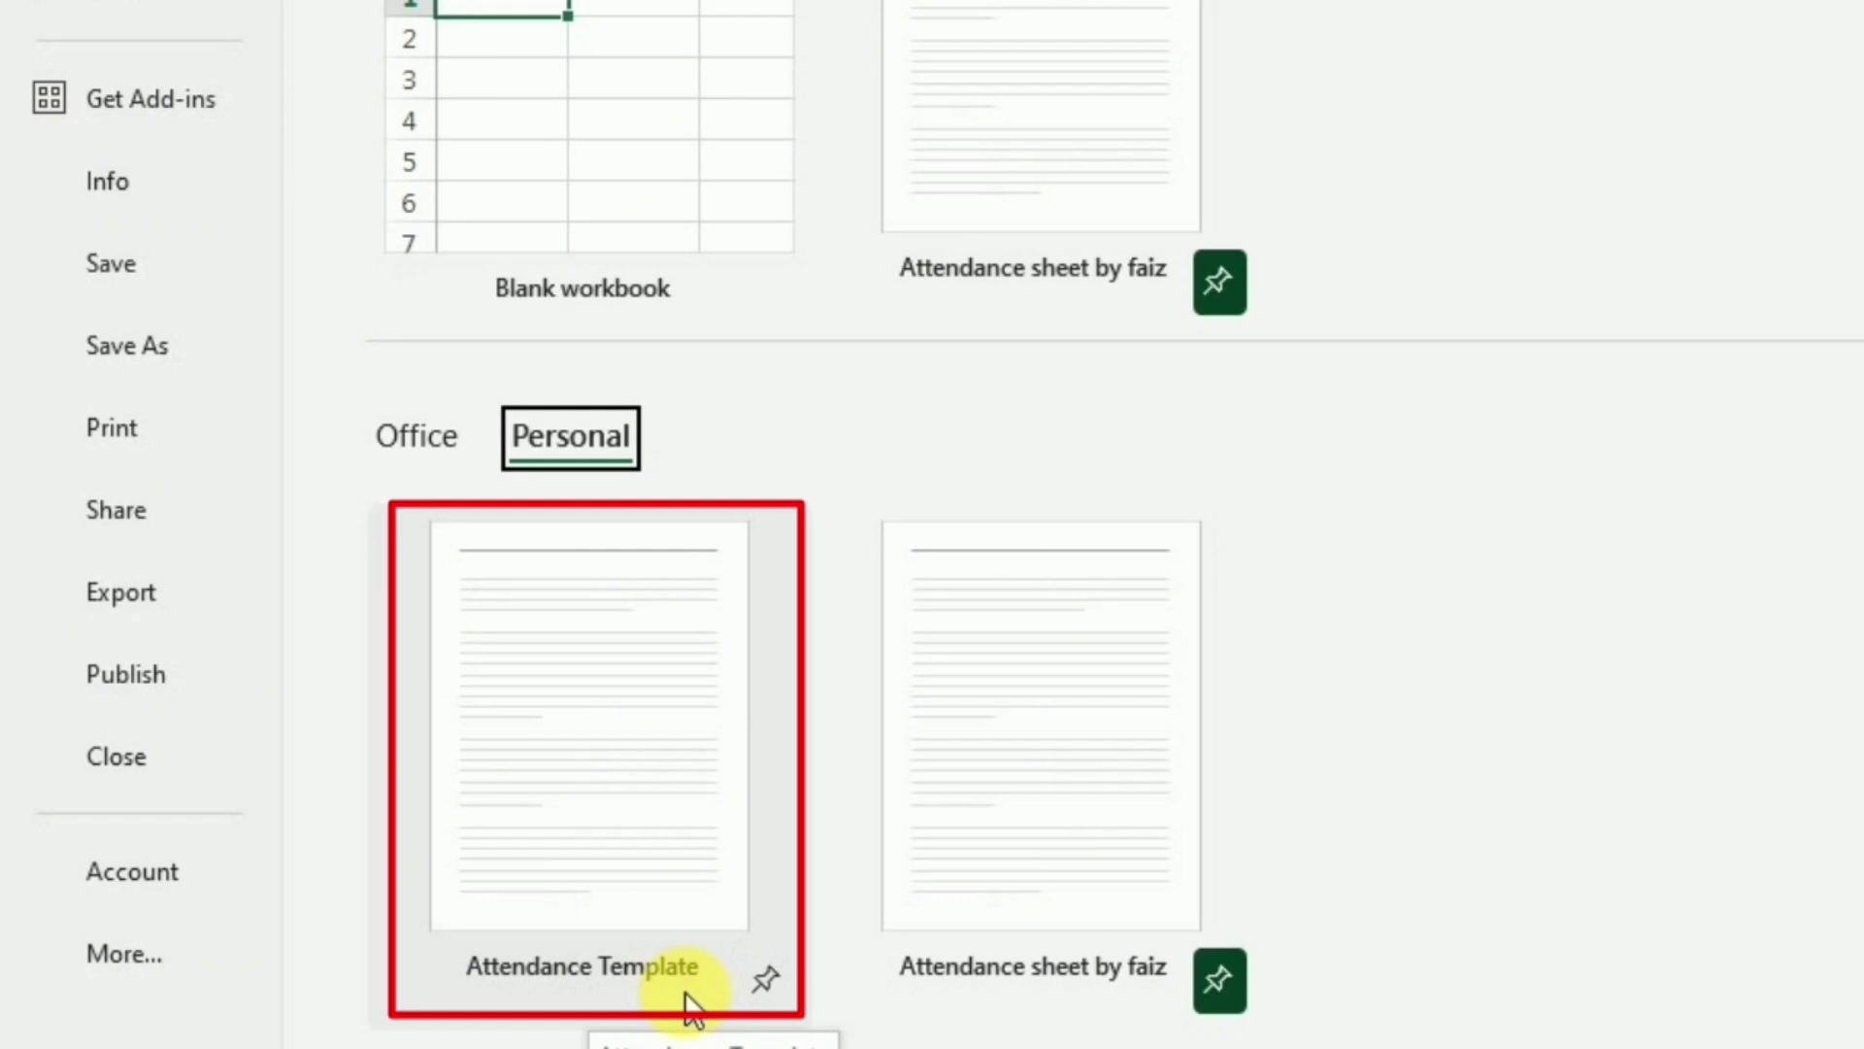
{"action": "left_click", "coordinate": [673, 809]}
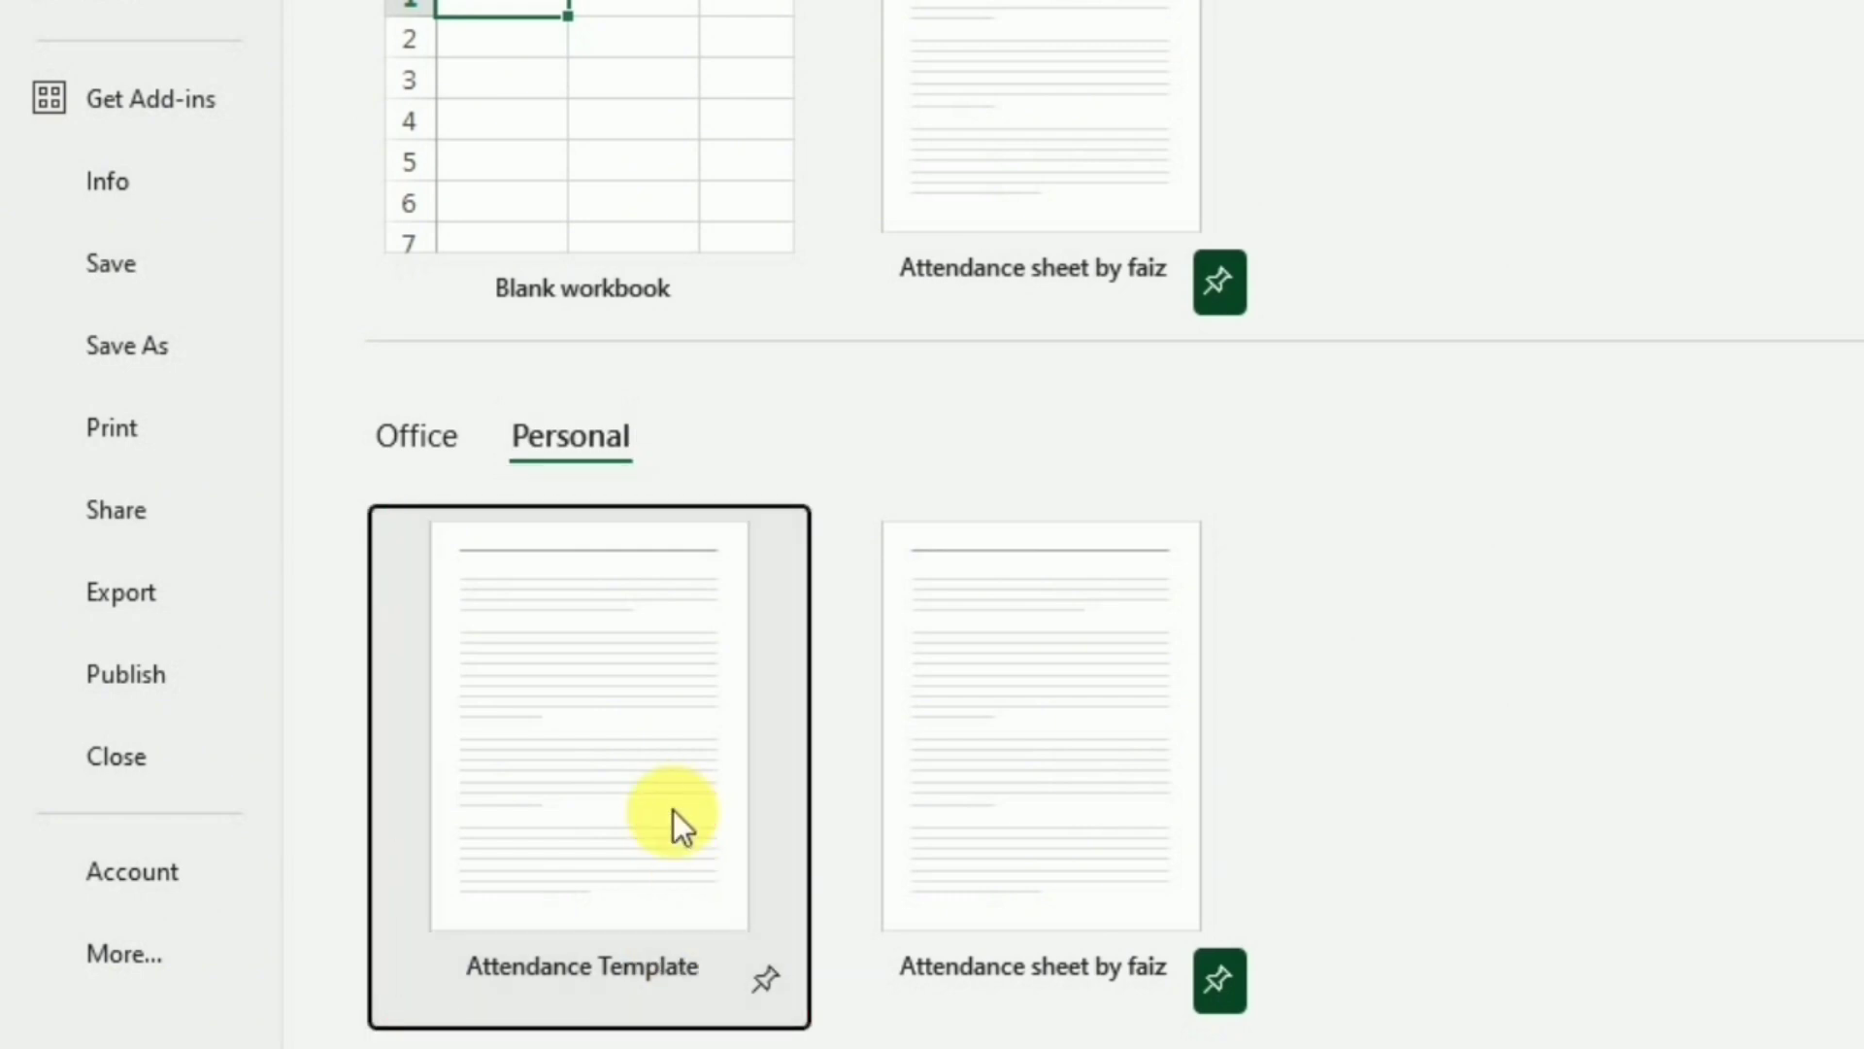
{"action": "left_click", "coordinate": [672, 814]}
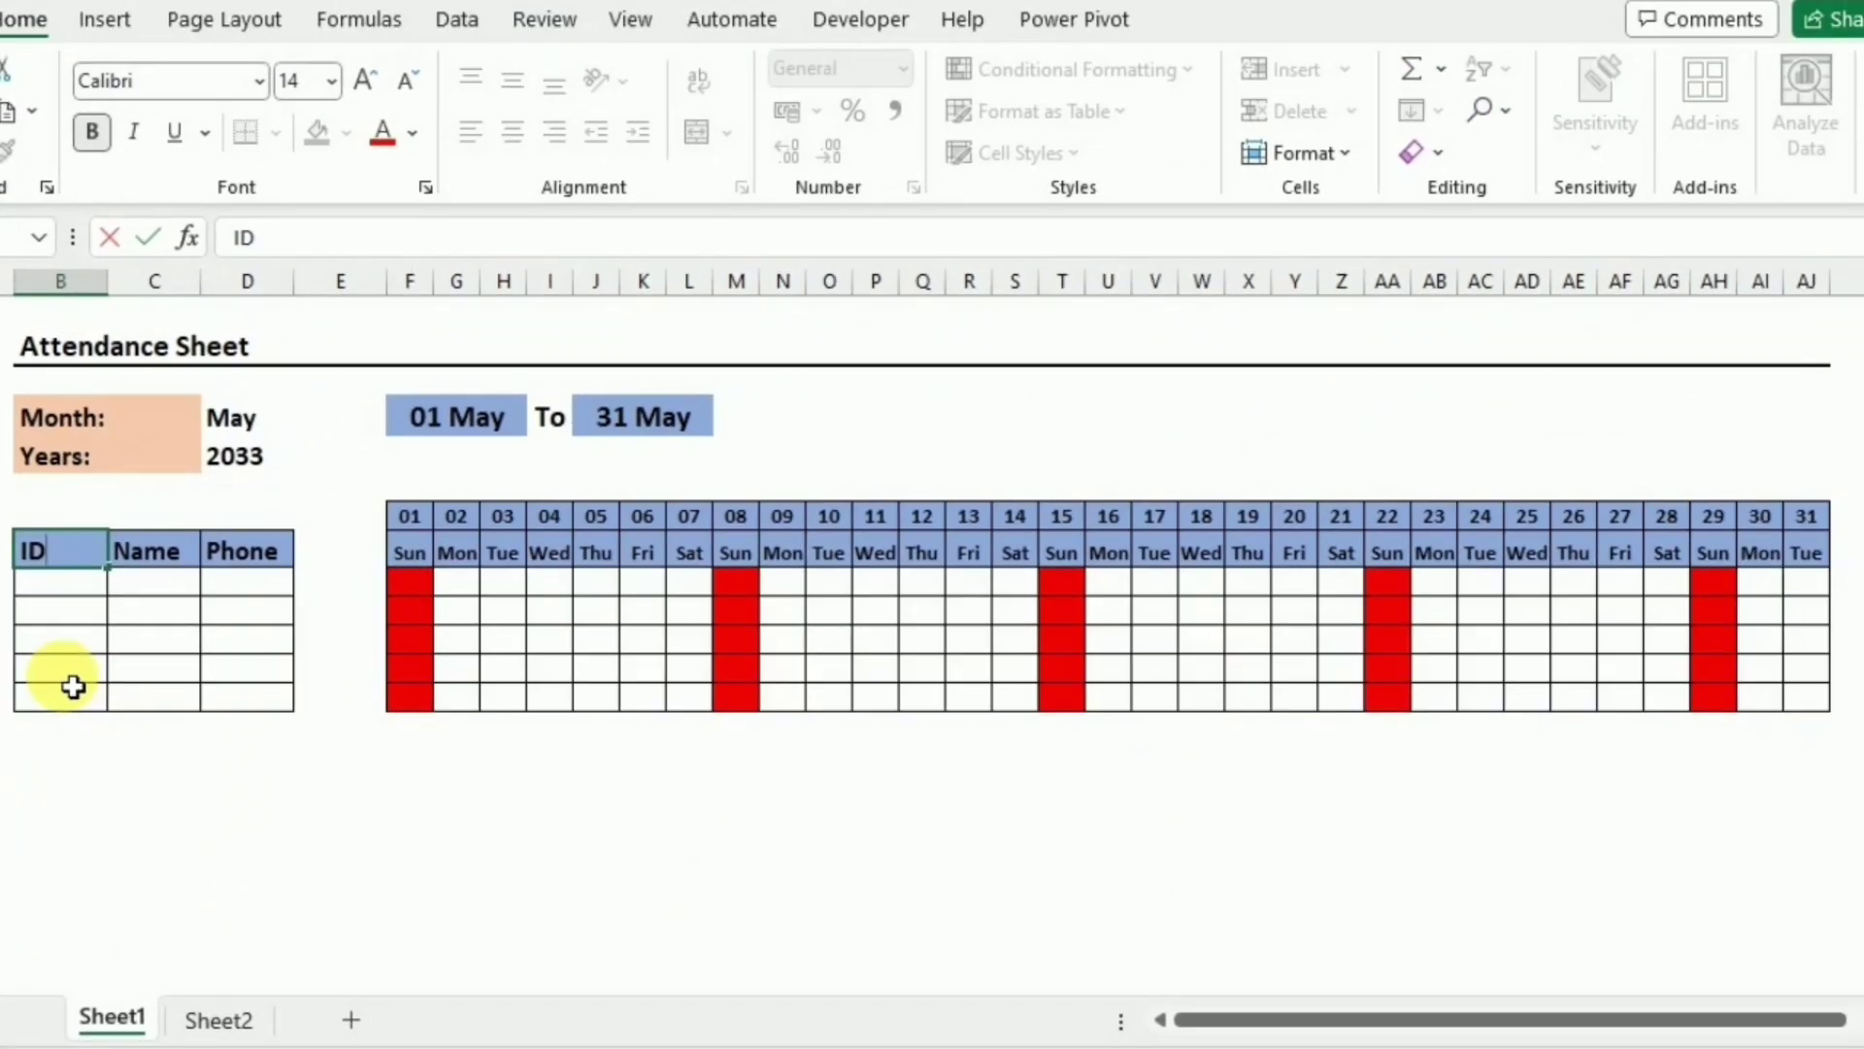
Step: Extend the table and attendance grid from row 13 down to row 20 across columns B to AJ
{"action": "left_click_drag", "start_coordinate": [72, 651], "coordinate": [1844, 929]}
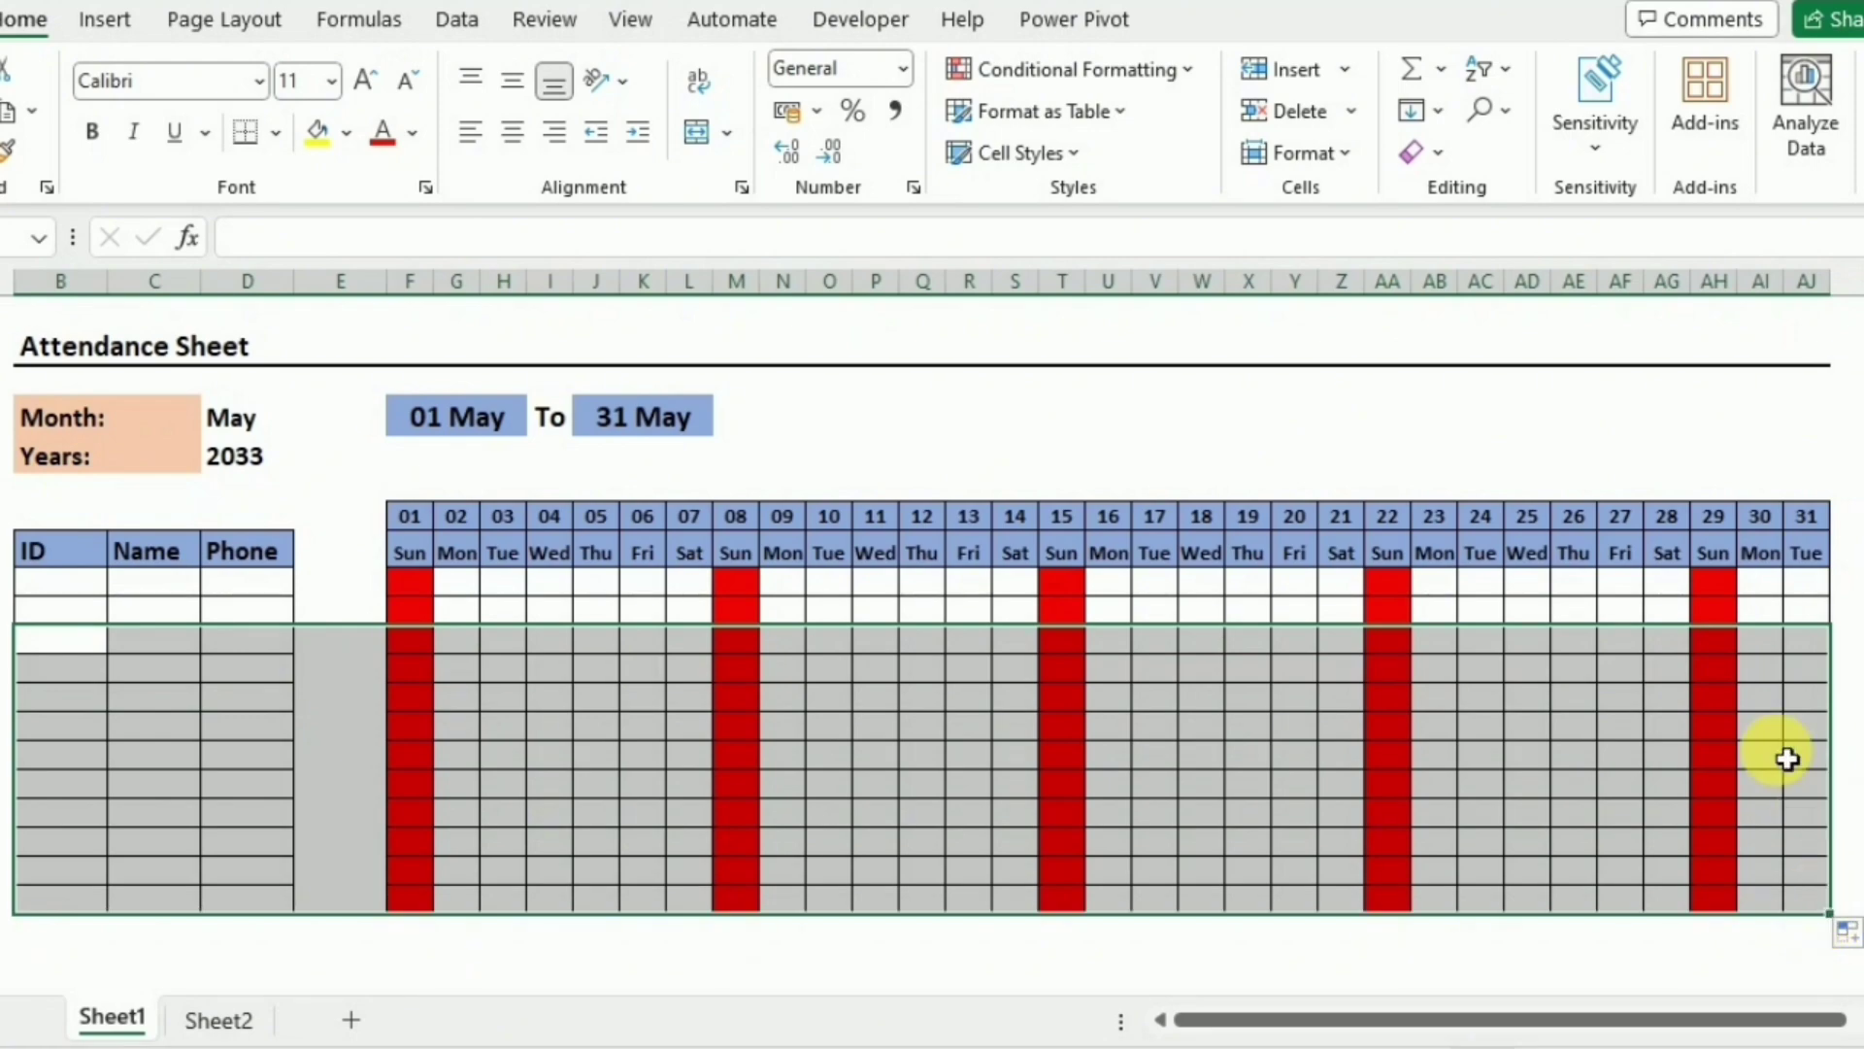
{"action": "left_click", "coordinate": [71, 593]}
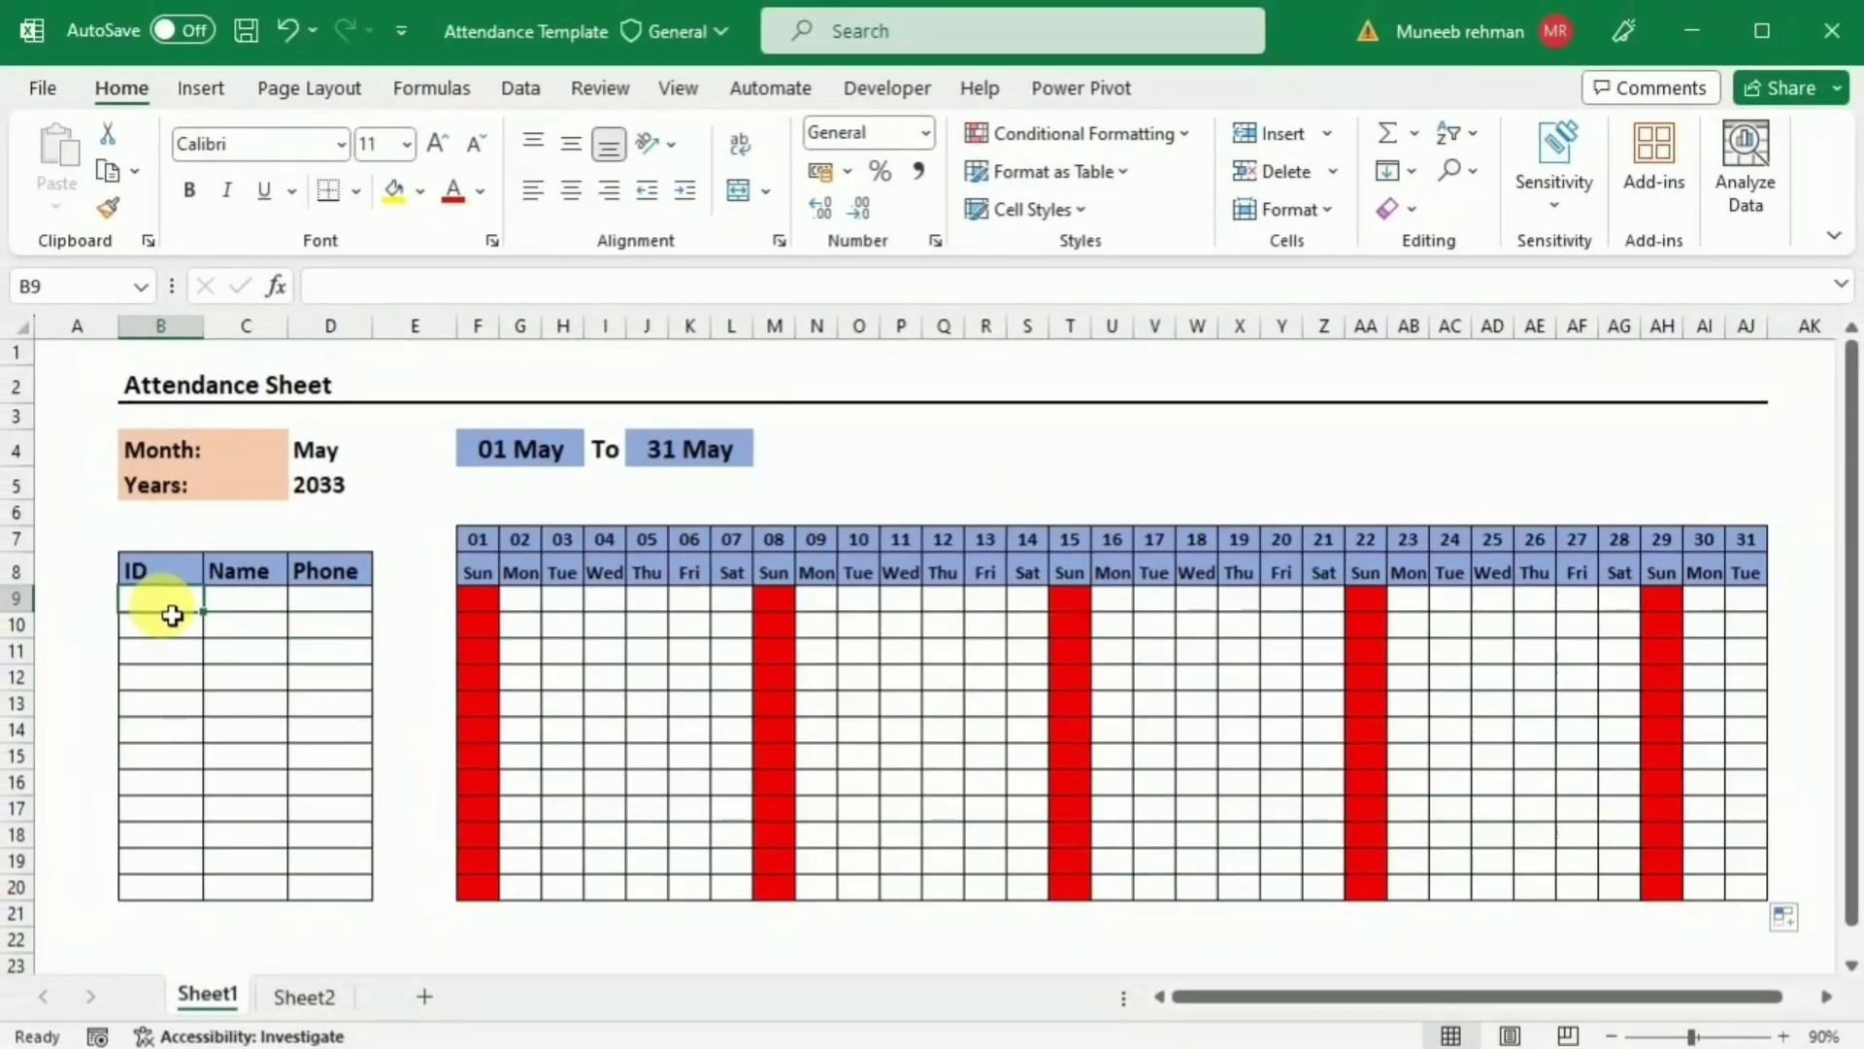